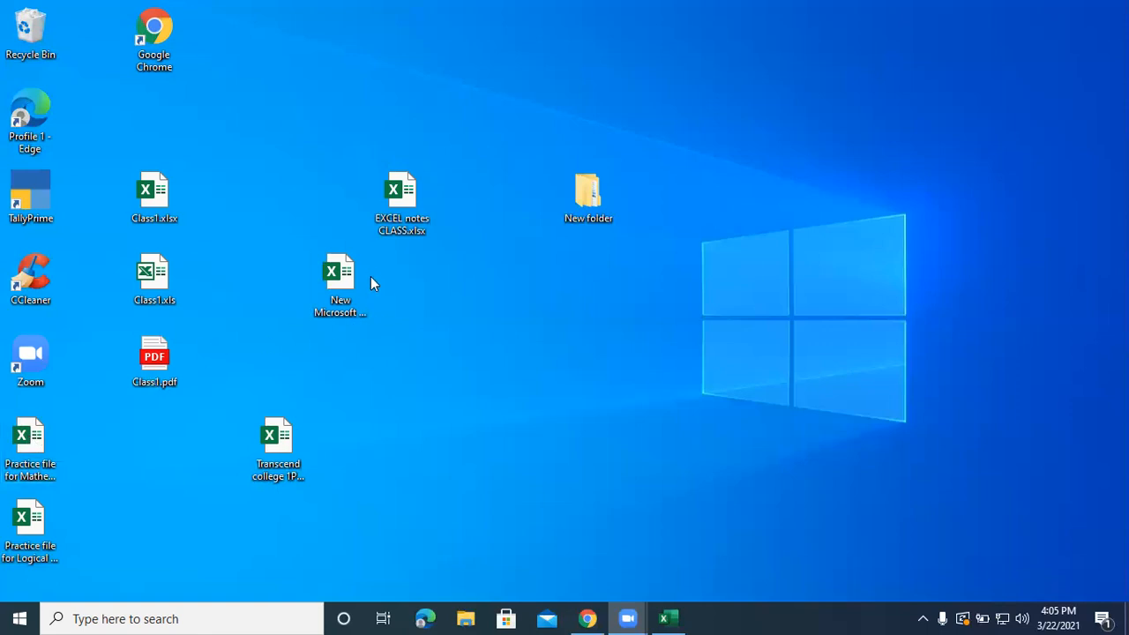
Switch to the Class1.xlsx workbook in Excel and enter the label rand in cell C58 below the Roman numeral table.
{"action": "left_click", "coordinate": [666, 617]}
{"action": "scroll", "coordinate": [330, 328], "scroll_direction": "down", "scroll_amount": 4}
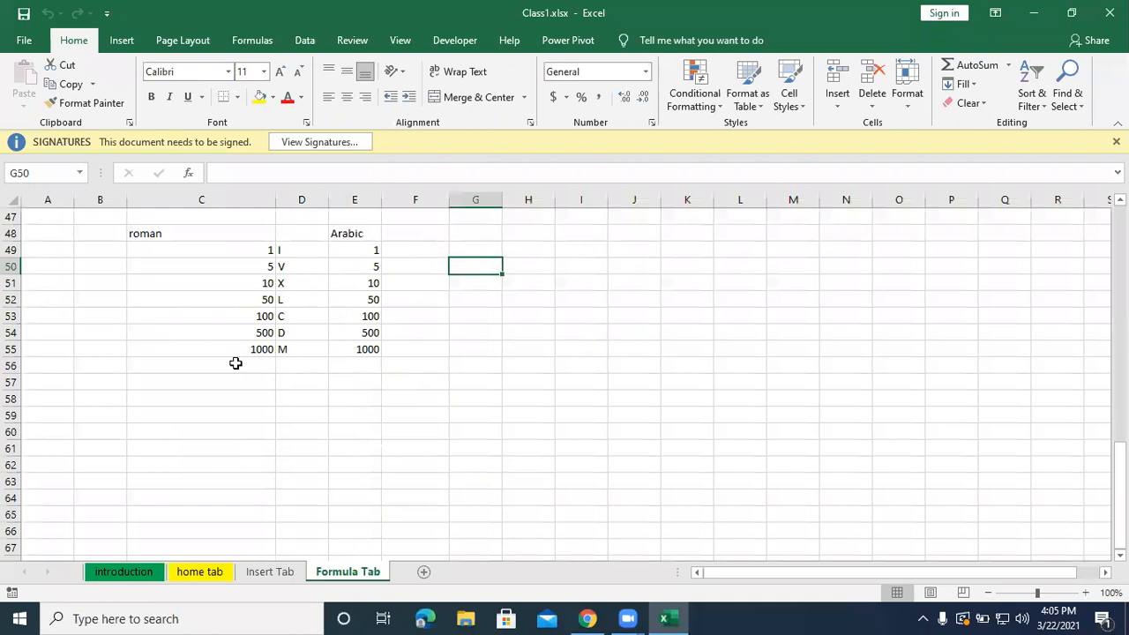
{"action": "left_click", "coordinate": [159, 402]}
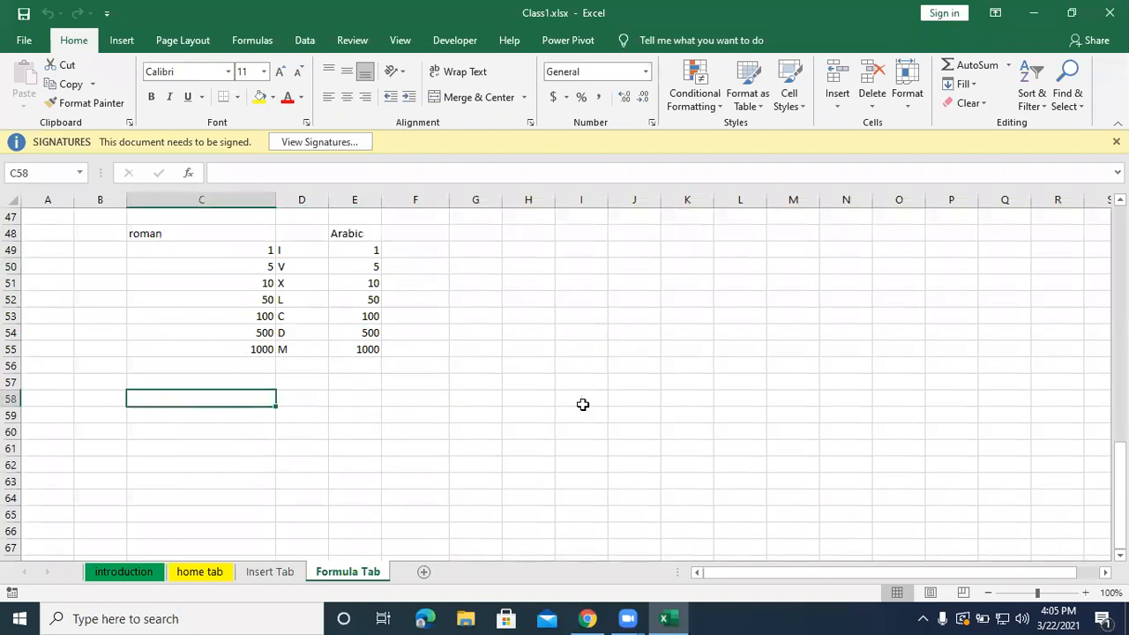
{"action": "type", "text": "rand"}
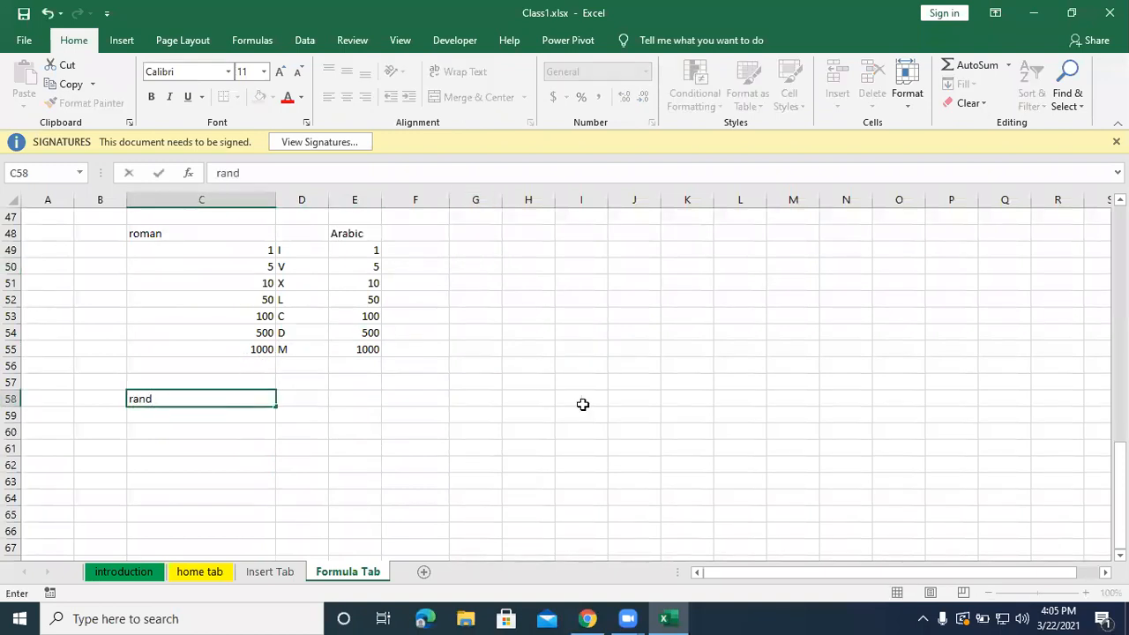
{"action": "key", "text": "Tab"}
{"action": "key", "text": "Tab"}
{"action": "key", "text": "Tab"}
Enter the label randbetween in cell F58, on the same row as the rand label.
{"action": "type", "text": "ra"}
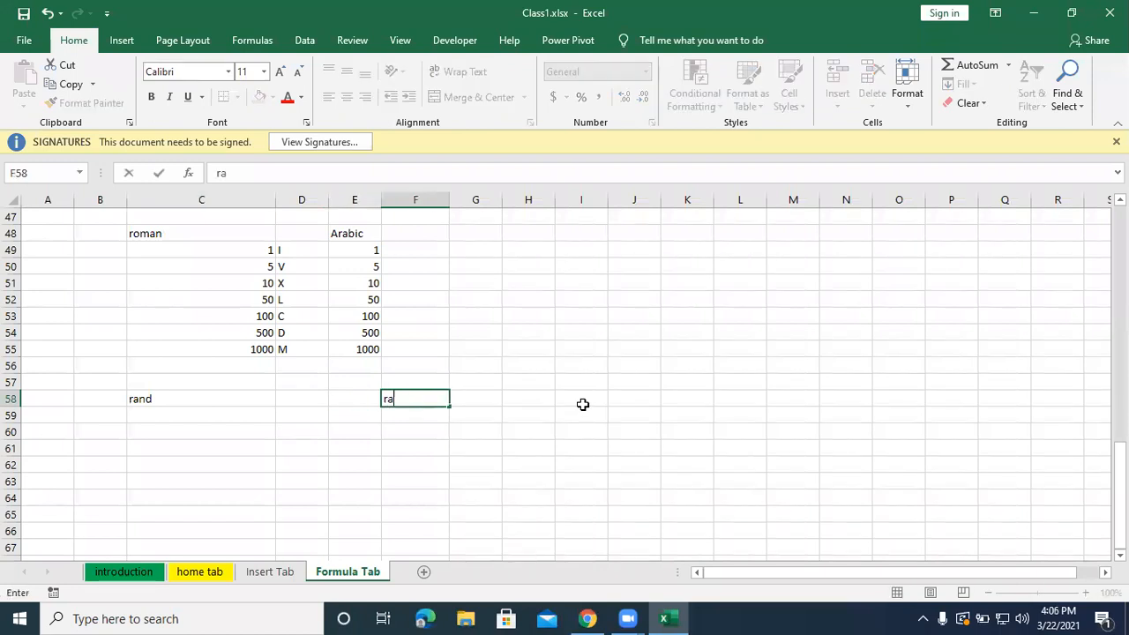
{"action": "type", "text": "ndbetween"}
{"action": "key", "text": "Return"}
Enter the label Ceiling in cell C65, below the rand section.
{"action": "key", "text": "Left"}
{"action": "key", "text": "Left"}
{"action": "key", "text": "Left"}
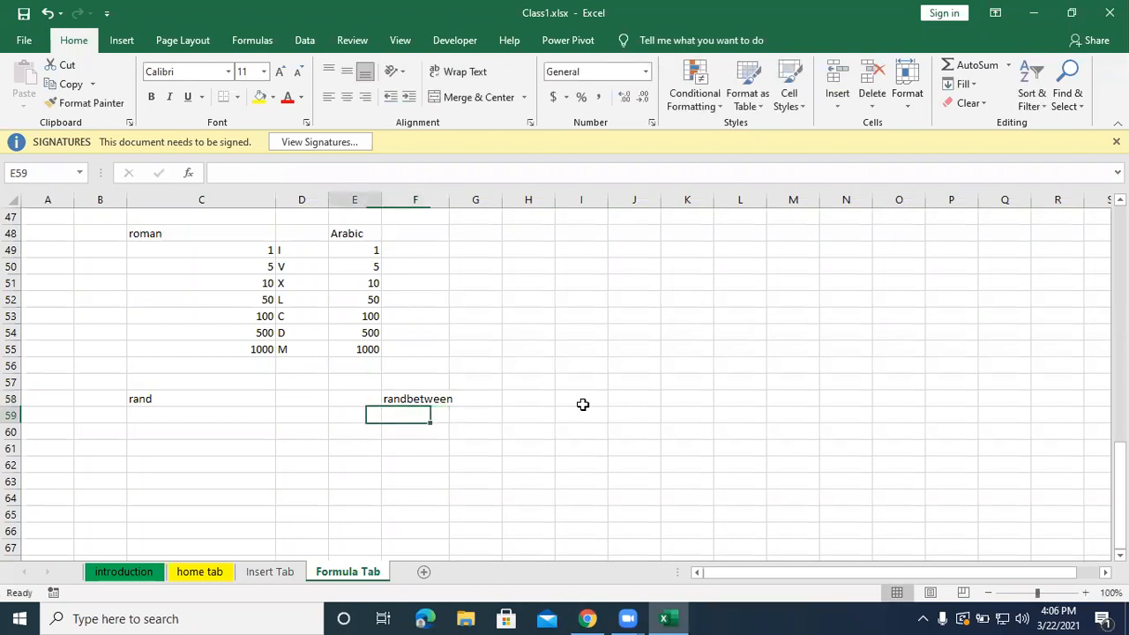
{"action": "key", "text": "Down"}
{"action": "key", "text": "Down"}
{"action": "key", "text": "Down"}
{"action": "key", "text": "Down"}
{"action": "key", "text": "Down"}
{"action": "key", "text": "Down"}
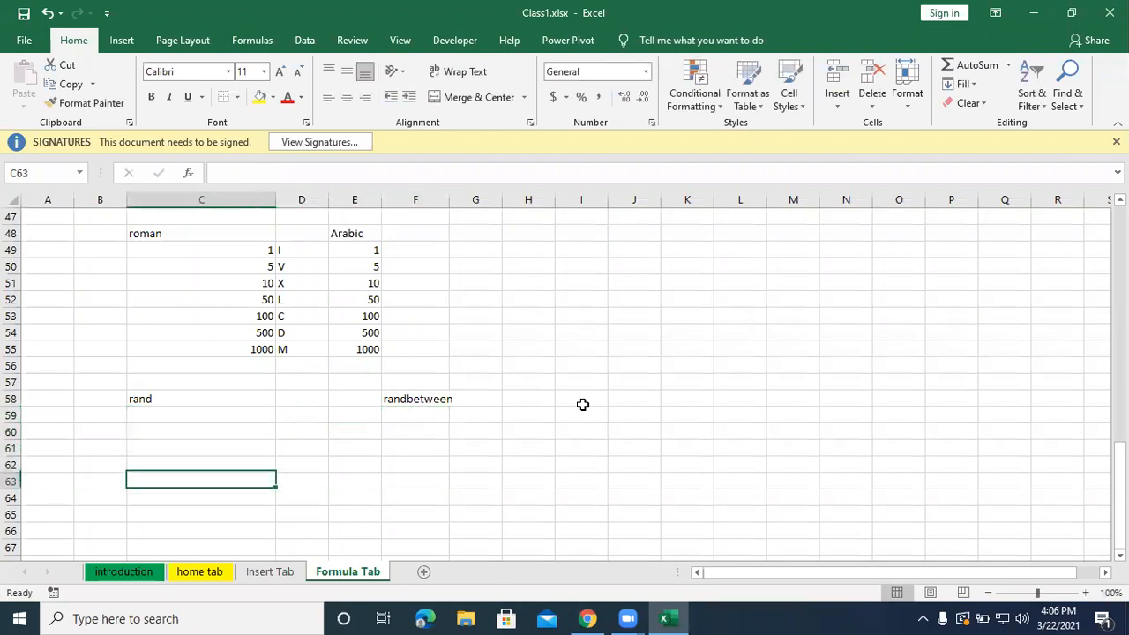
{"action": "type", "text": "Ce"}
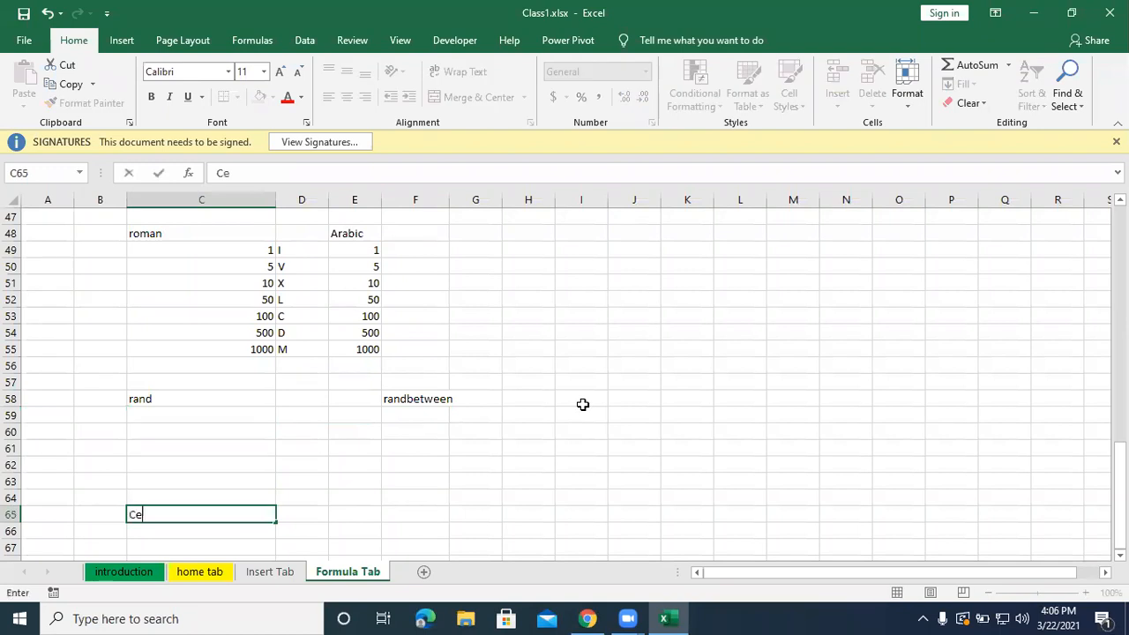
{"action": "type", "text": "iling"}
Enter the label Floor in cell F65, on the same row as the Ceiling label.
{"action": "key", "text": "Right"}
{"action": "key", "text": "Right"}
{"action": "key", "text": "Right"}
{"action": "type", "text": "Floor"}
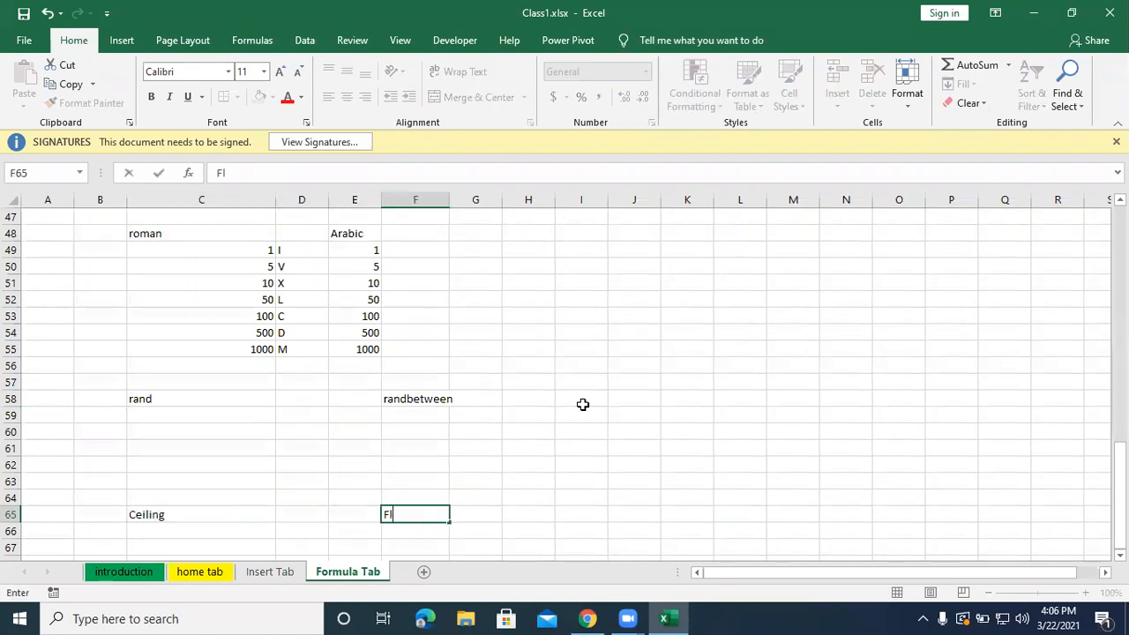
{"action": "key", "text": "Return"}
Add the headings Number in C66 and Significant in D66 under the Ceiling label.
{"action": "key", "text": "Left"}
{"action": "key", "text": "Left"}
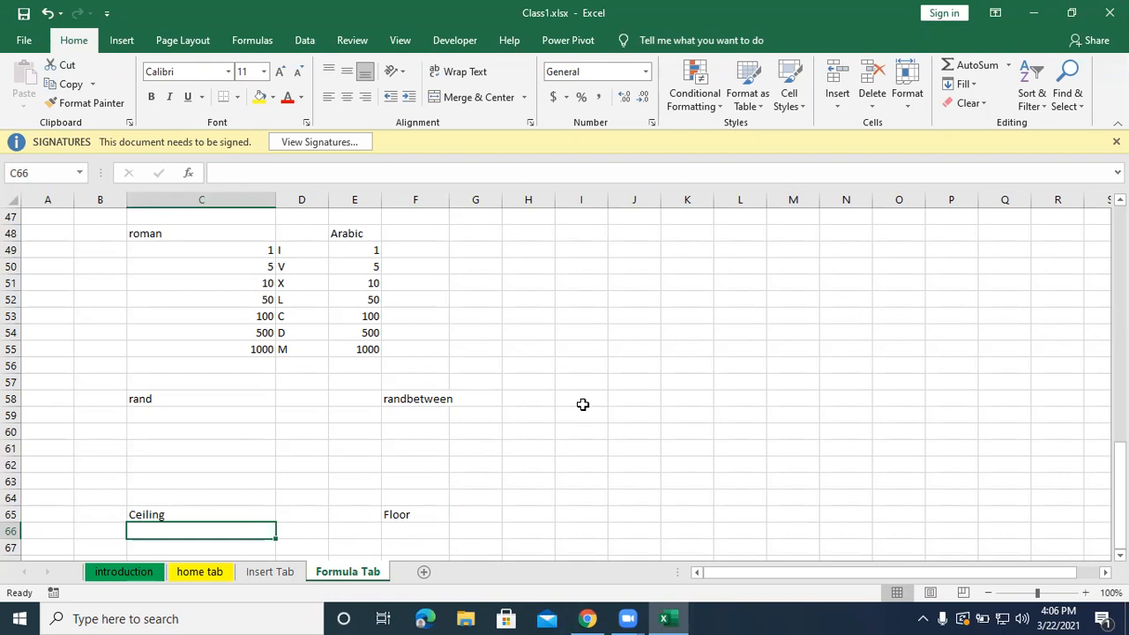
{"action": "type", "text": "M"}
{"action": "key", "text": "BackSpace"}
{"action": "type", "text": "Number"}
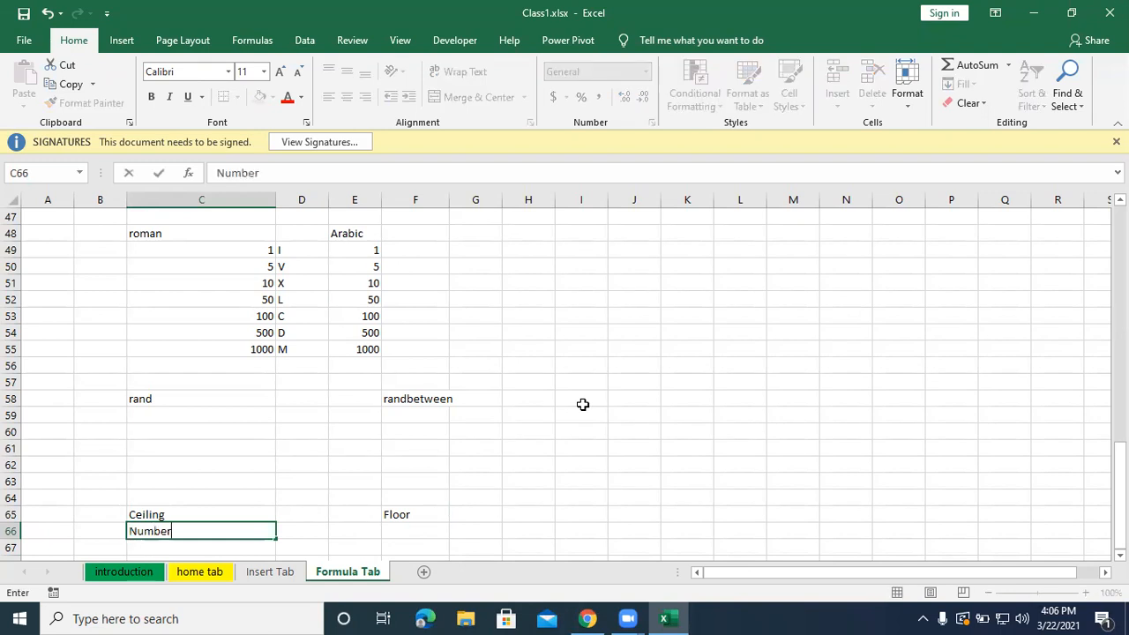
{"action": "key", "text": "Tab"}
{"action": "type", "text": "Si"}
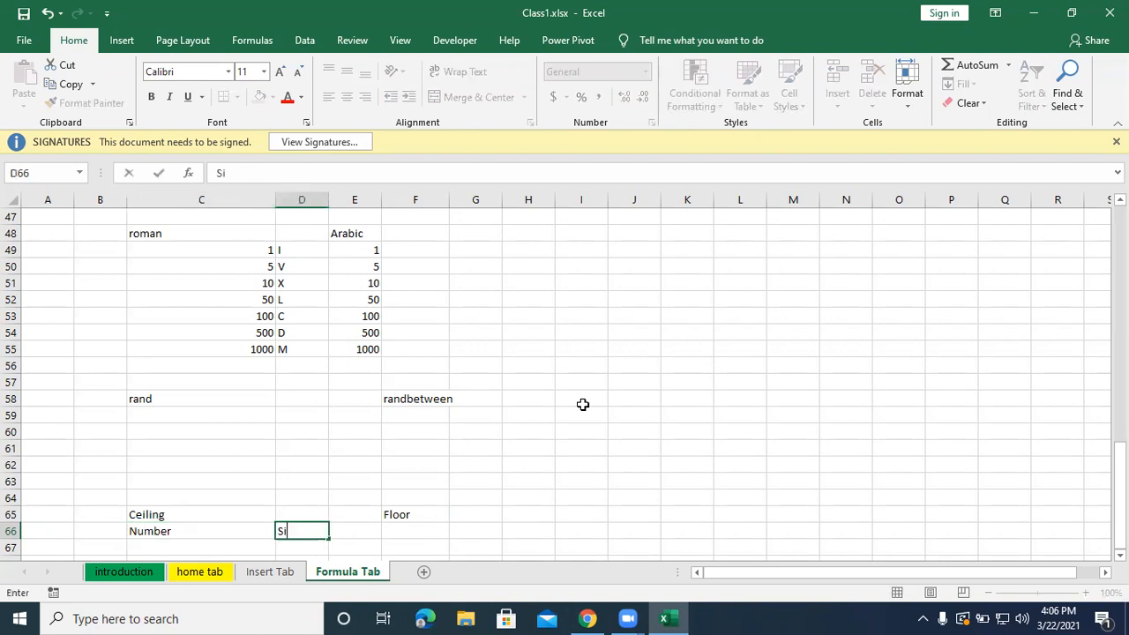
{"action": "type", "text": "gnificant"}
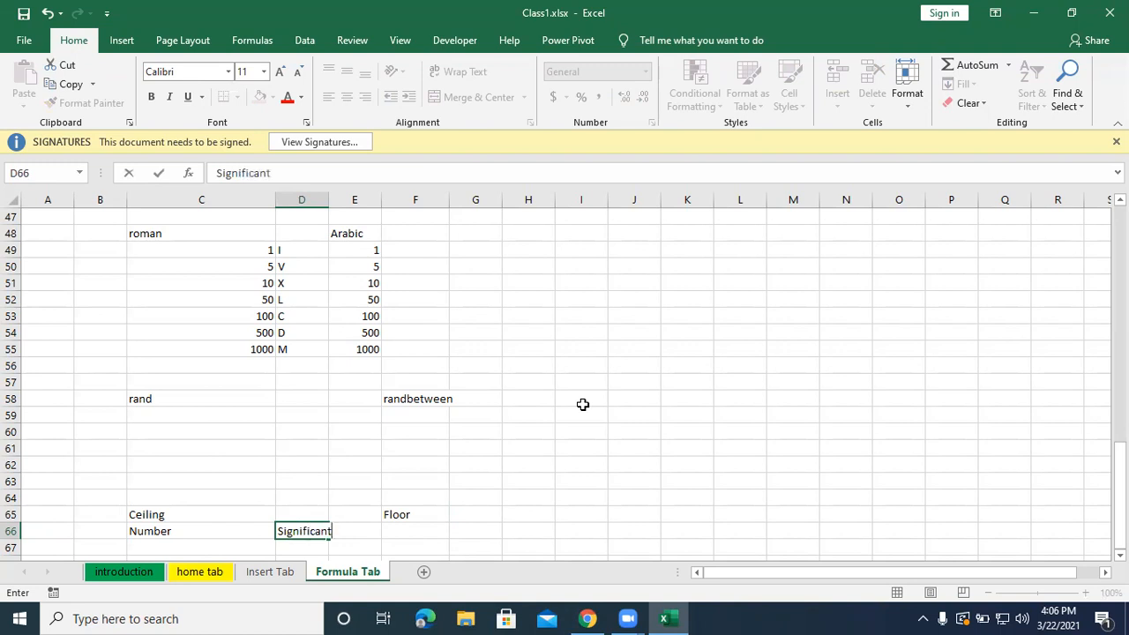
{"action": "key", "text": "Return"}
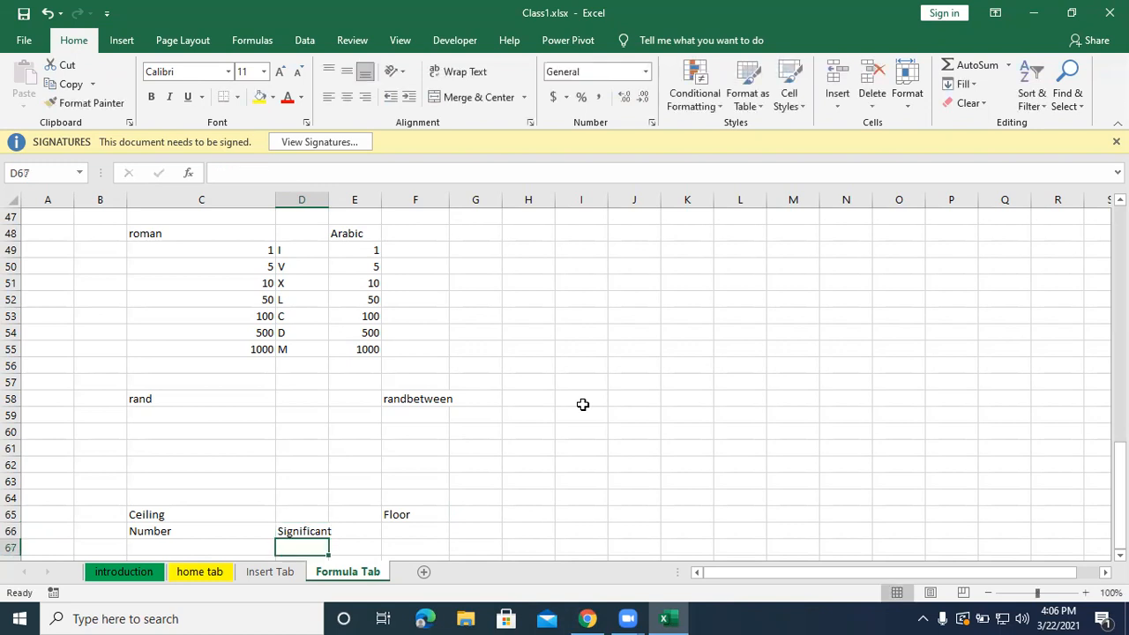
Enter the sample values 28 in C67 under Number and 5 in D67 under Significant.
{"action": "key", "text": "Left"}
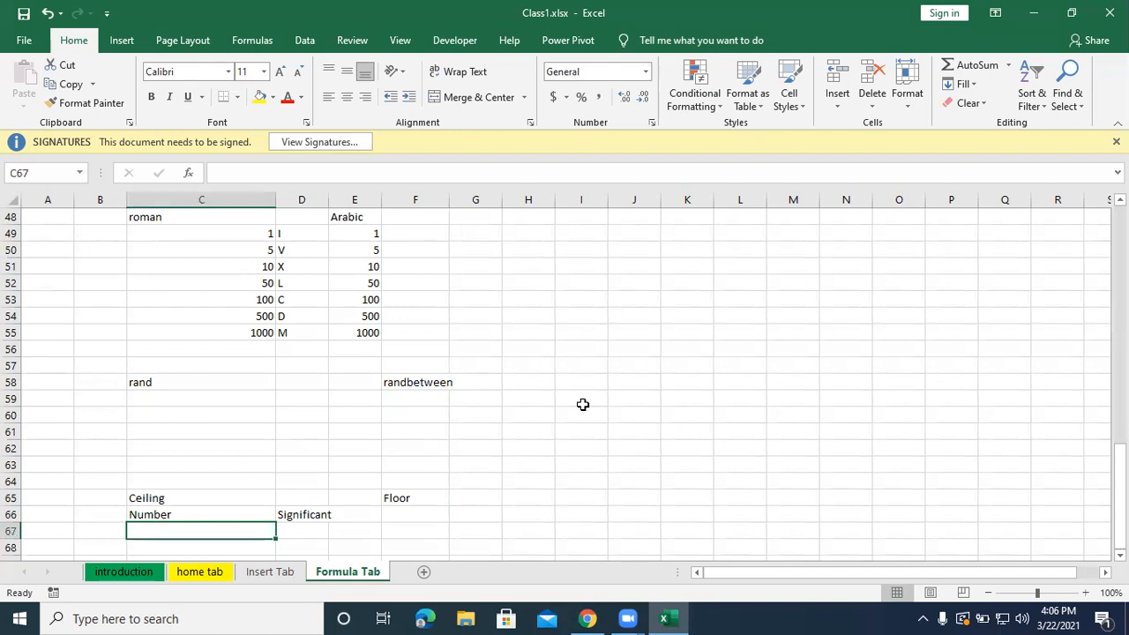
{"action": "type", "text": "58"}
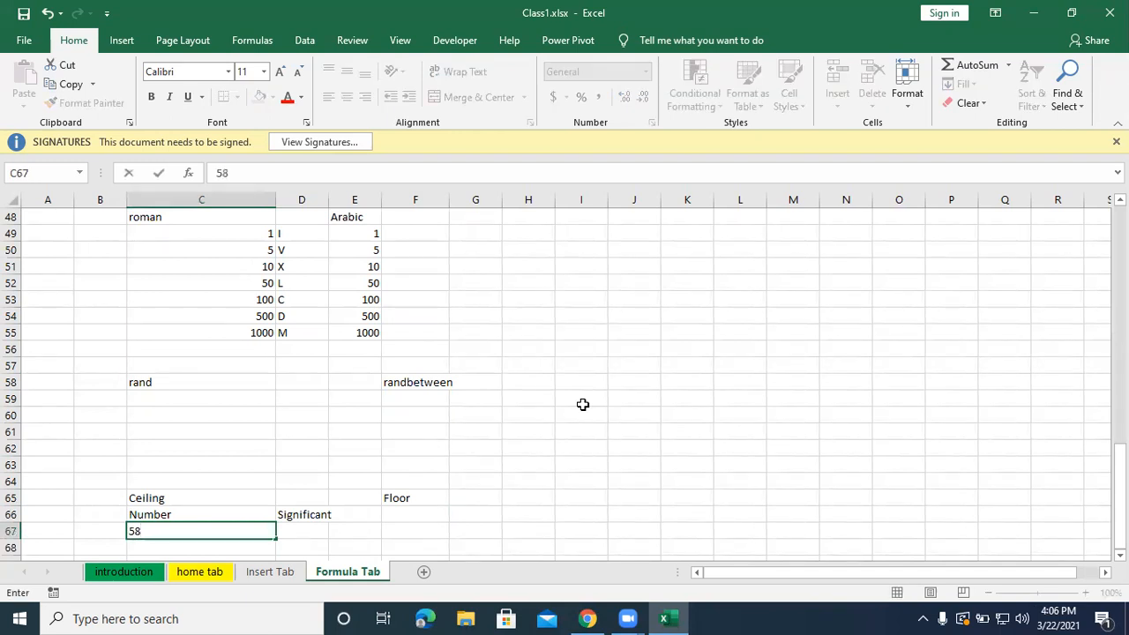
{"action": "key", "text": "BackSpace"}
{"action": "key", "text": "BackSpace"}
{"action": "type", "text": "28"}
{"action": "key", "text": "Tab"}
{"action": "type", "text": "5"}
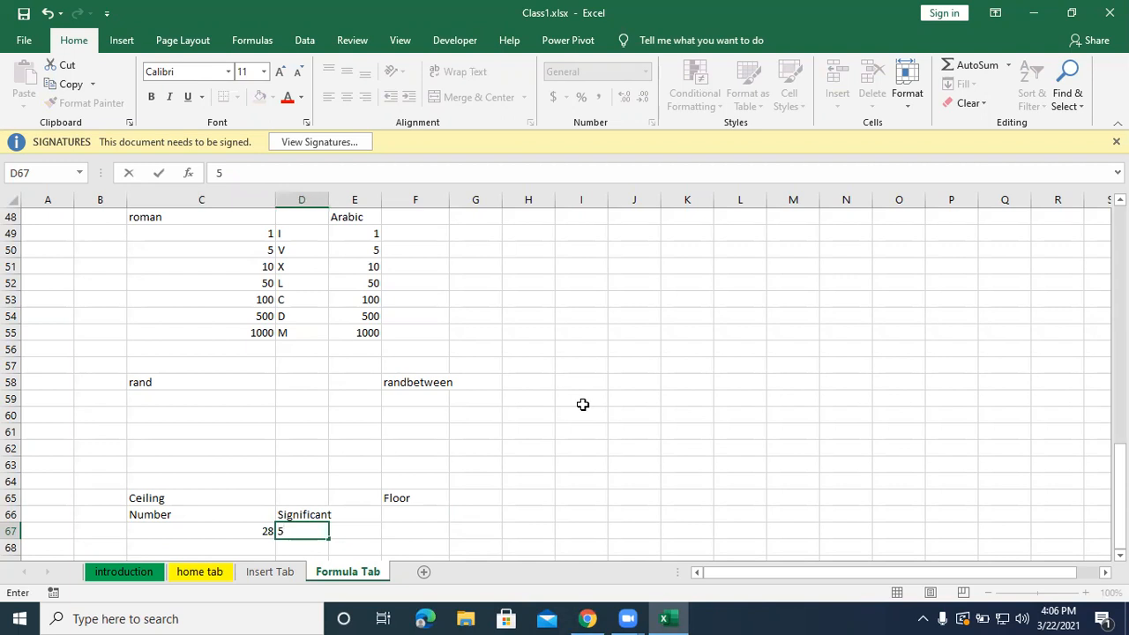
{"action": "key", "text": "Tab"}
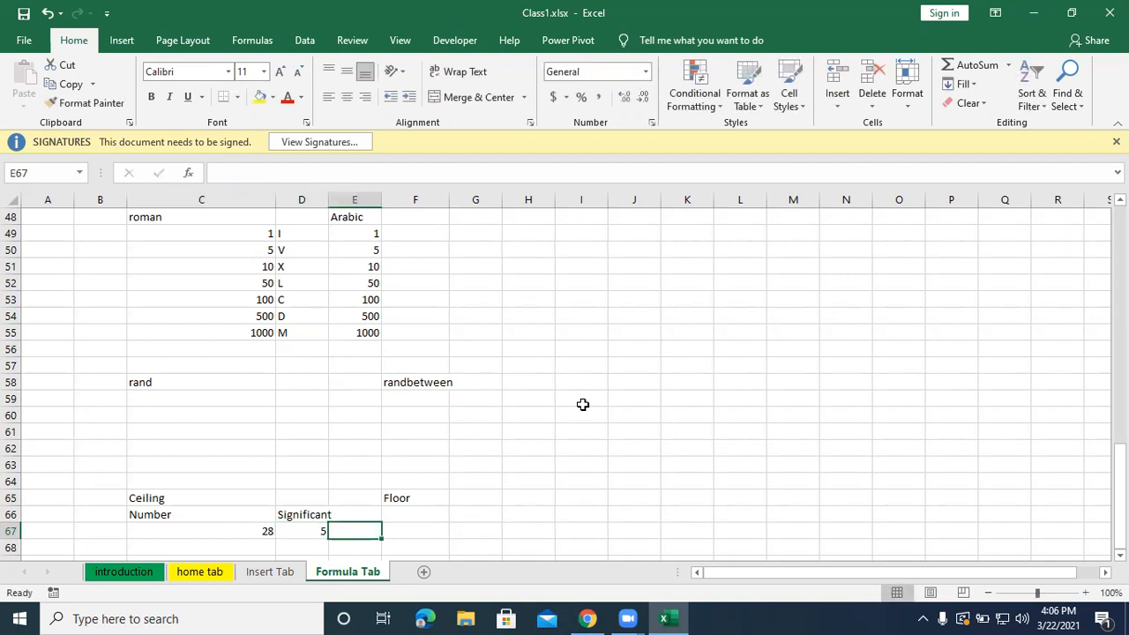
{"action": "key", "text": "Down"}
{"action": "key", "text": "Left"}
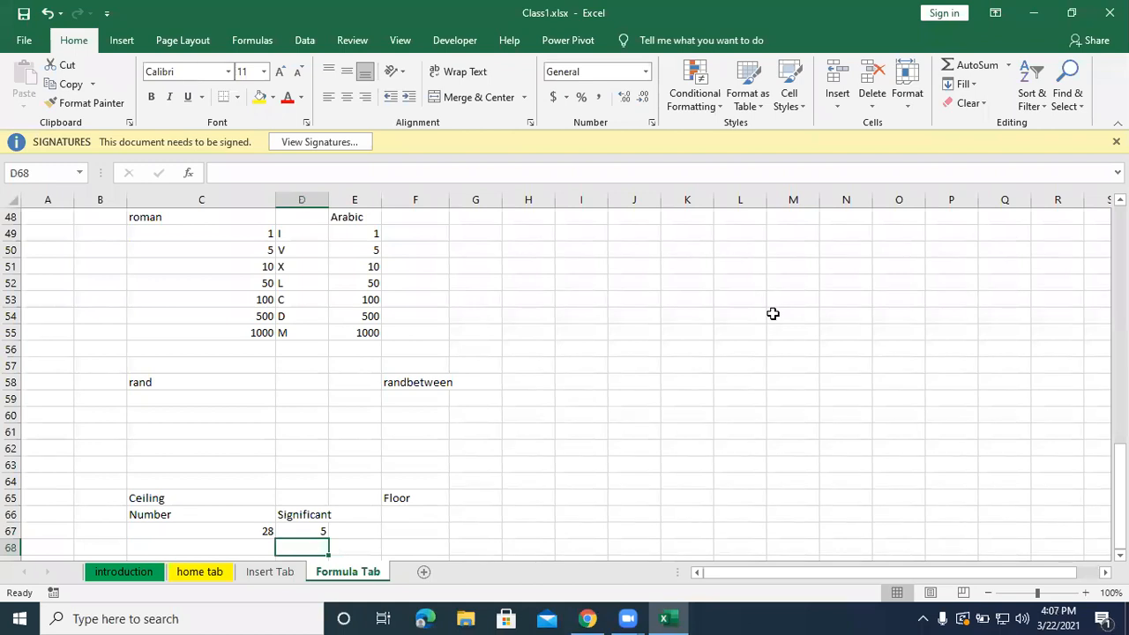
{"action": "left_click", "coordinate": [639, 387]}
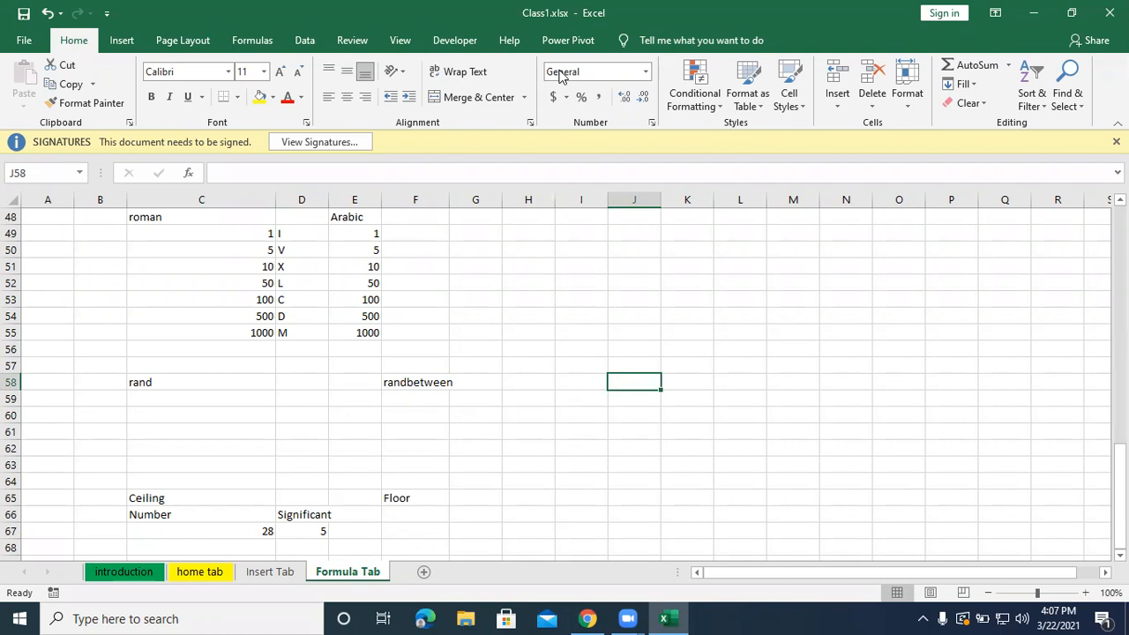
Enter the formula =RANDBETWEEN(50,100) in F59 and fill it through the range F59:H62.
{"action": "left_click", "coordinate": [408, 397]}
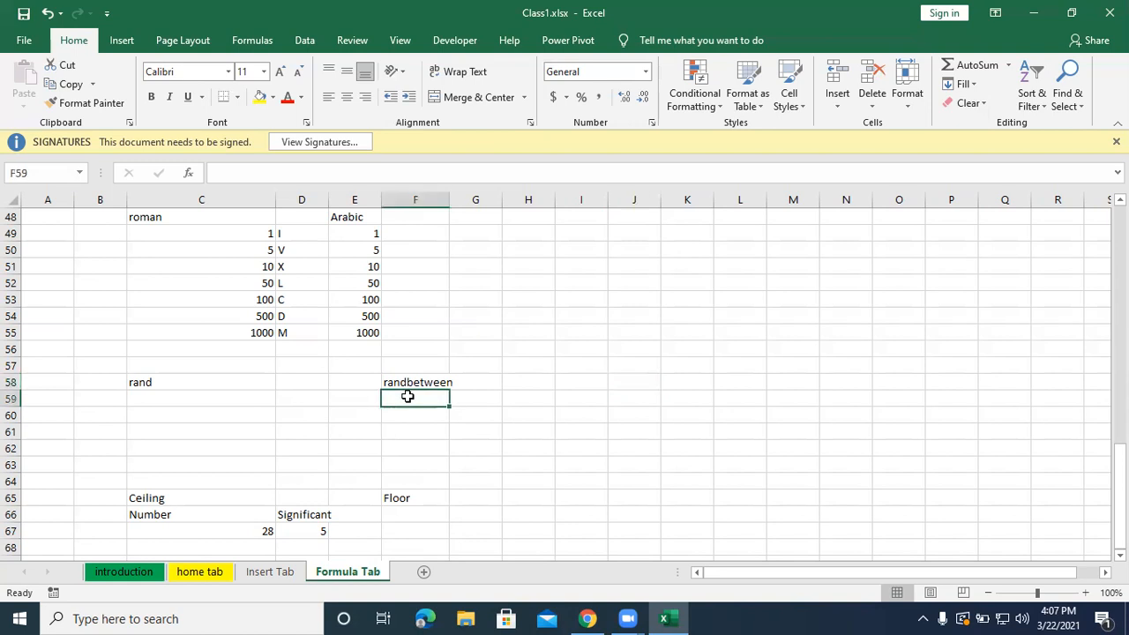
{"action": "type", "text": "=r"}
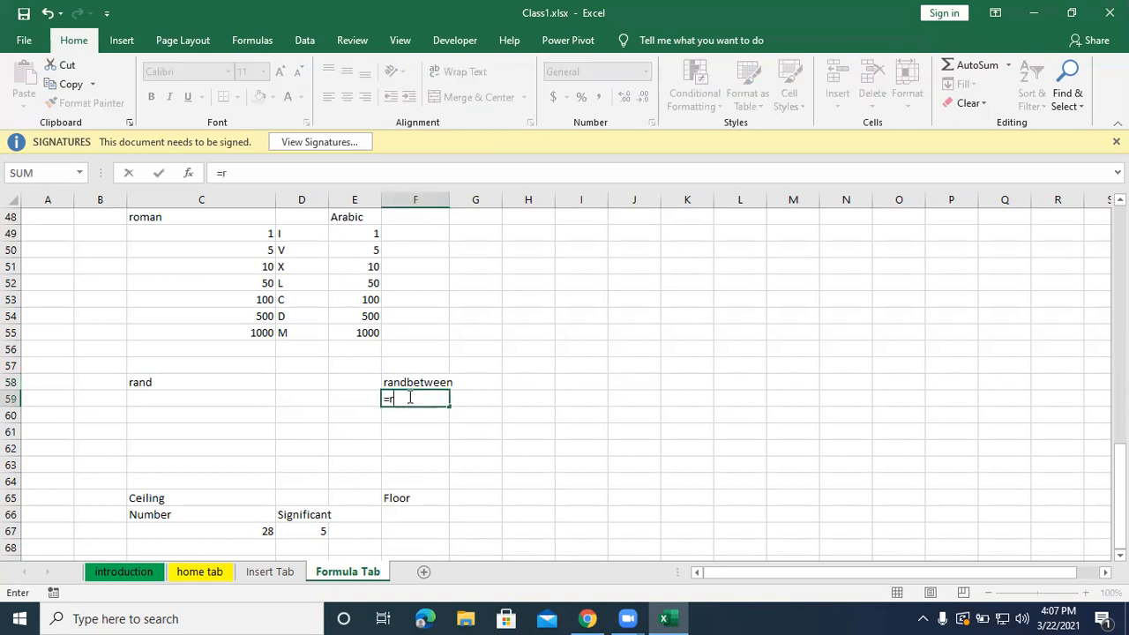
{"action": "type", "text": "and"}
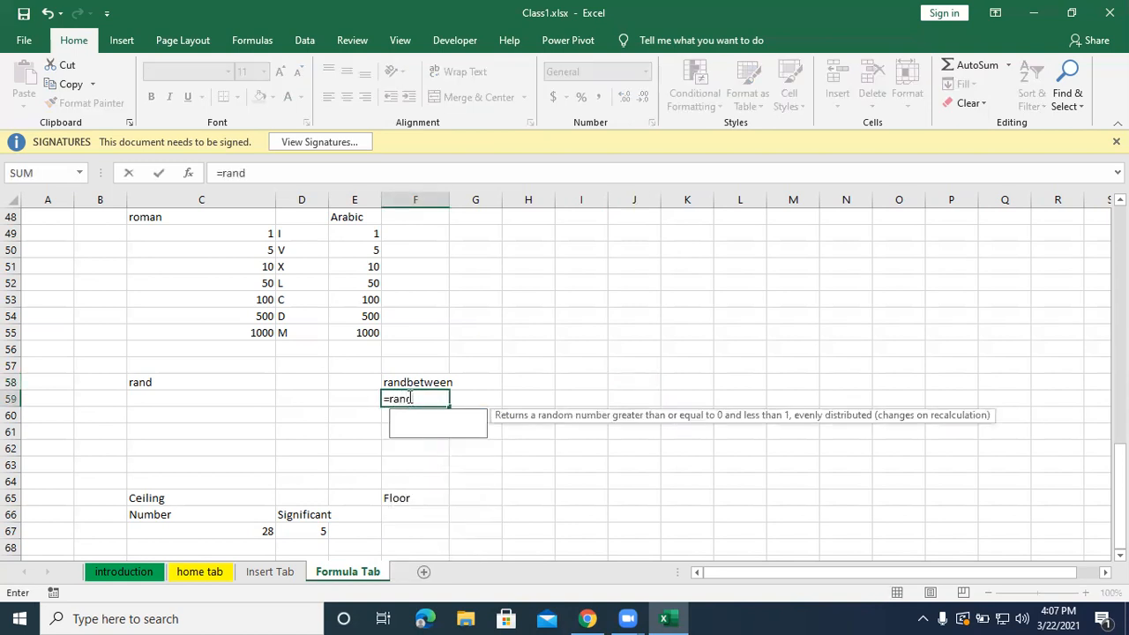
{"action": "type", "text": "between("}
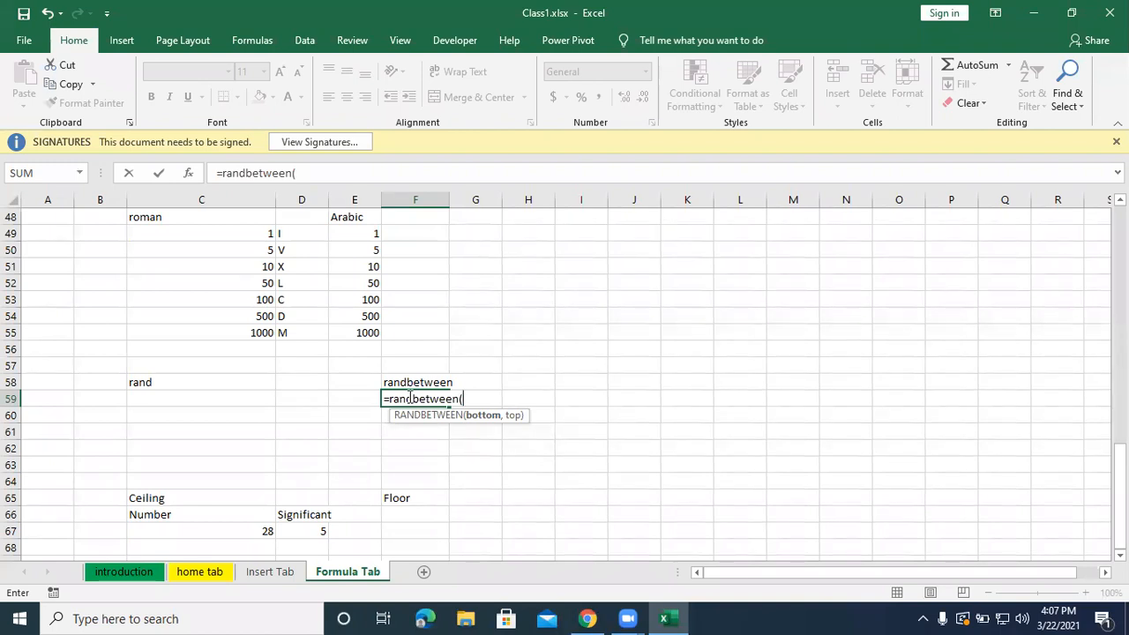
{"action": "type", "text": "50,"}
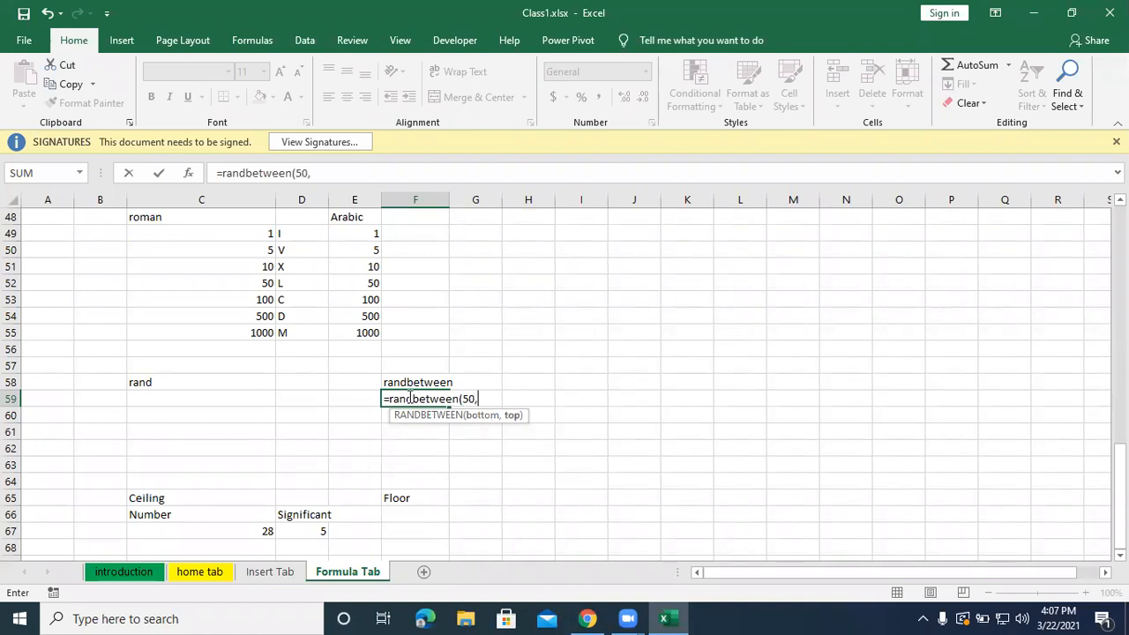
{"action": "type", "text": "100)"}
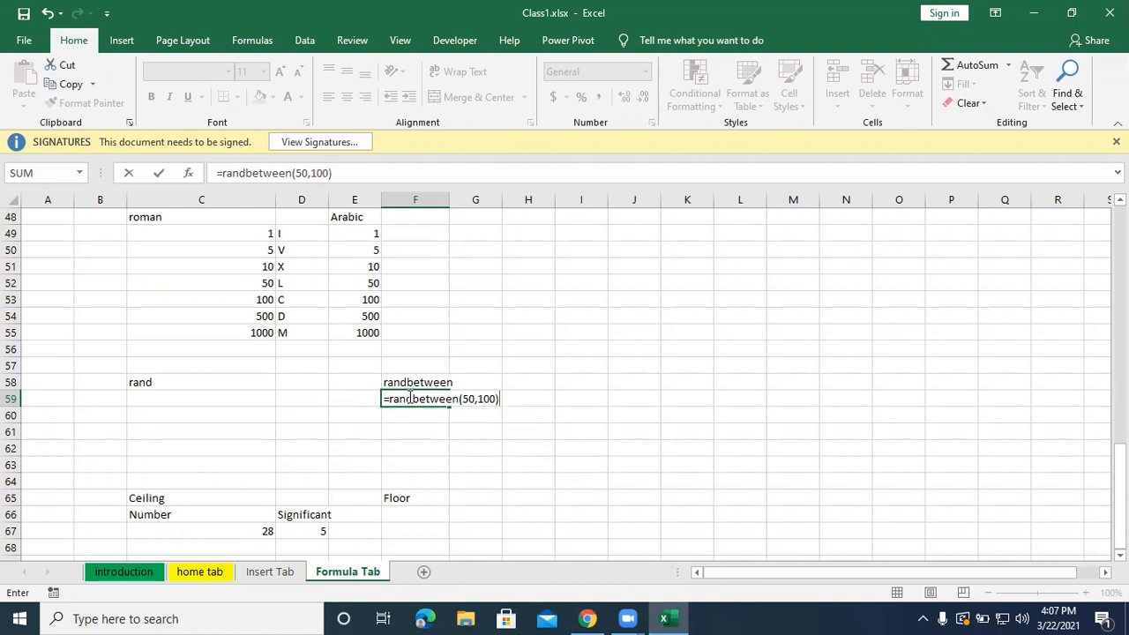
{"action": "key", "text": "Return"}
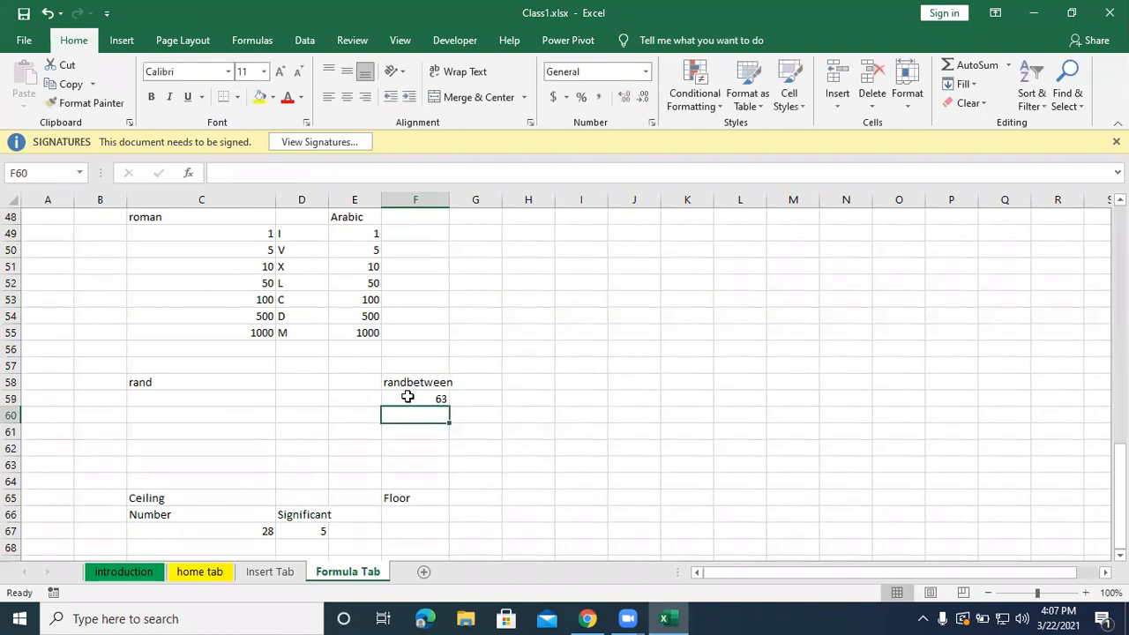
{"action": "left_click", "coordinate": [407, 398]}
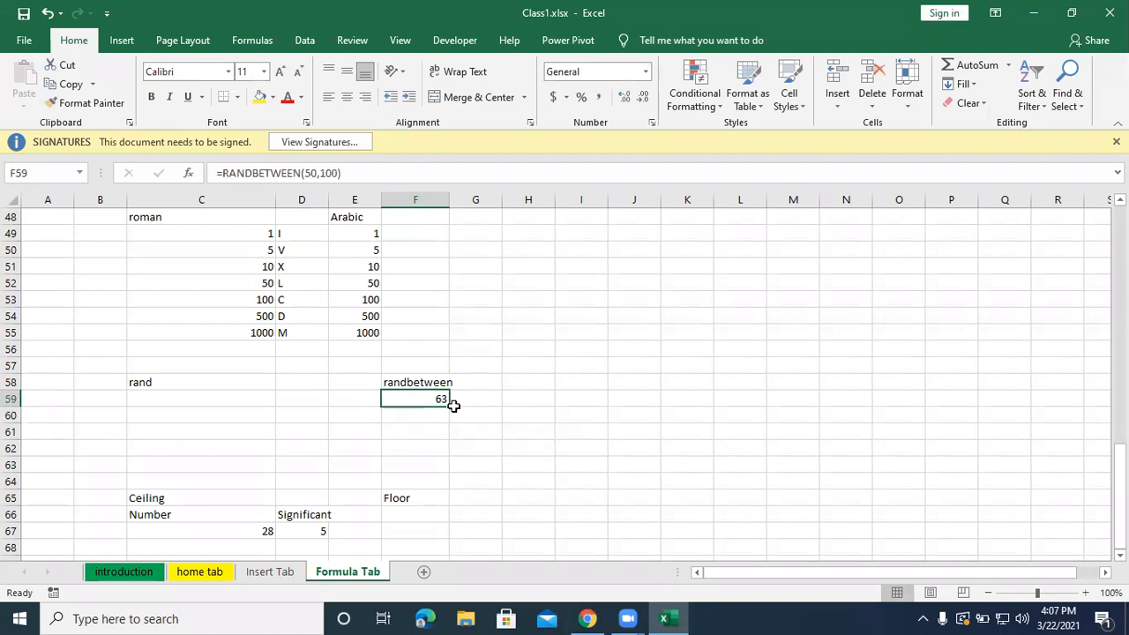
{"action": "left_click_drag", "start_coordinate": [451, 406], "coordinate": [538, 452]}
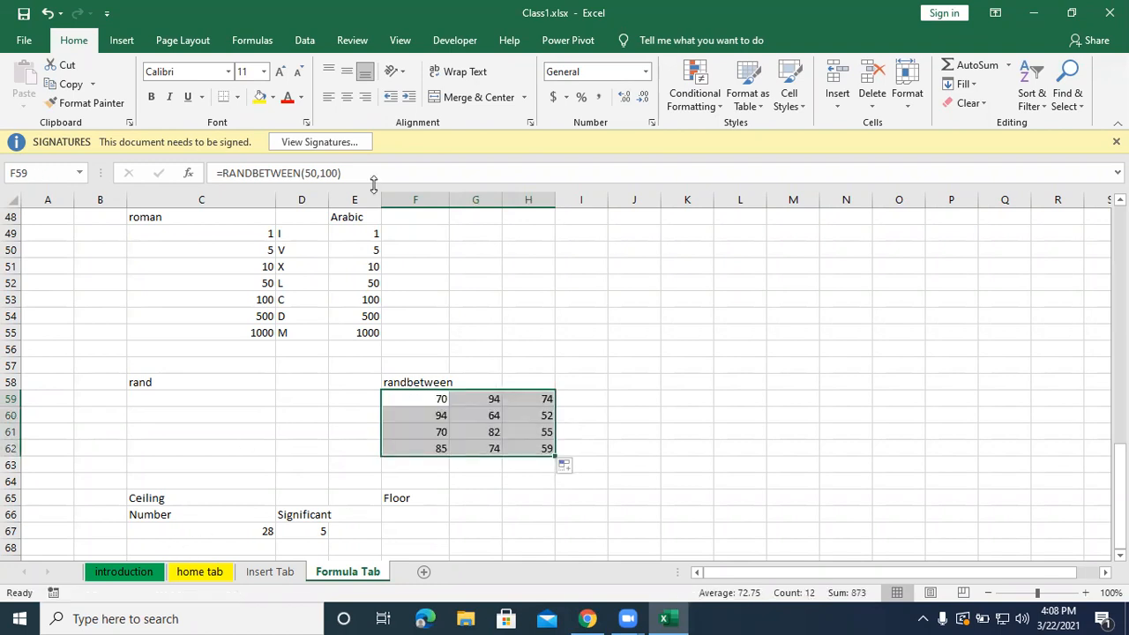
Enter the formula =RAND() in C59 under the rand label and fill it through the range C59:E62.
{"action": "left_click", "coordinate": [145, 398]}
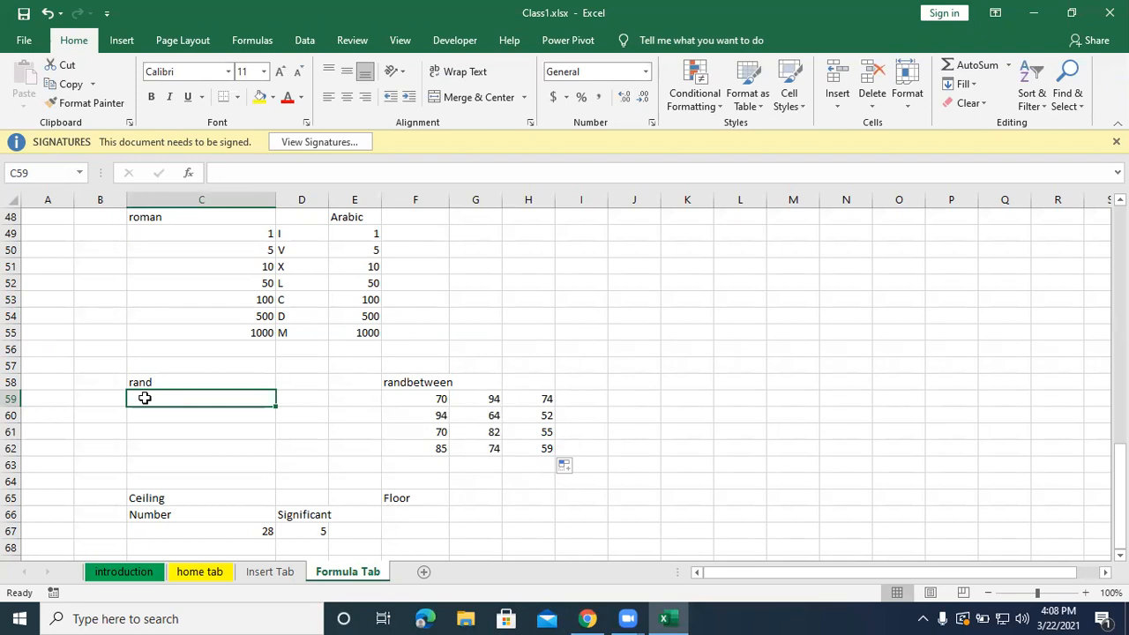
{"action": "type", "text": "=ran"}
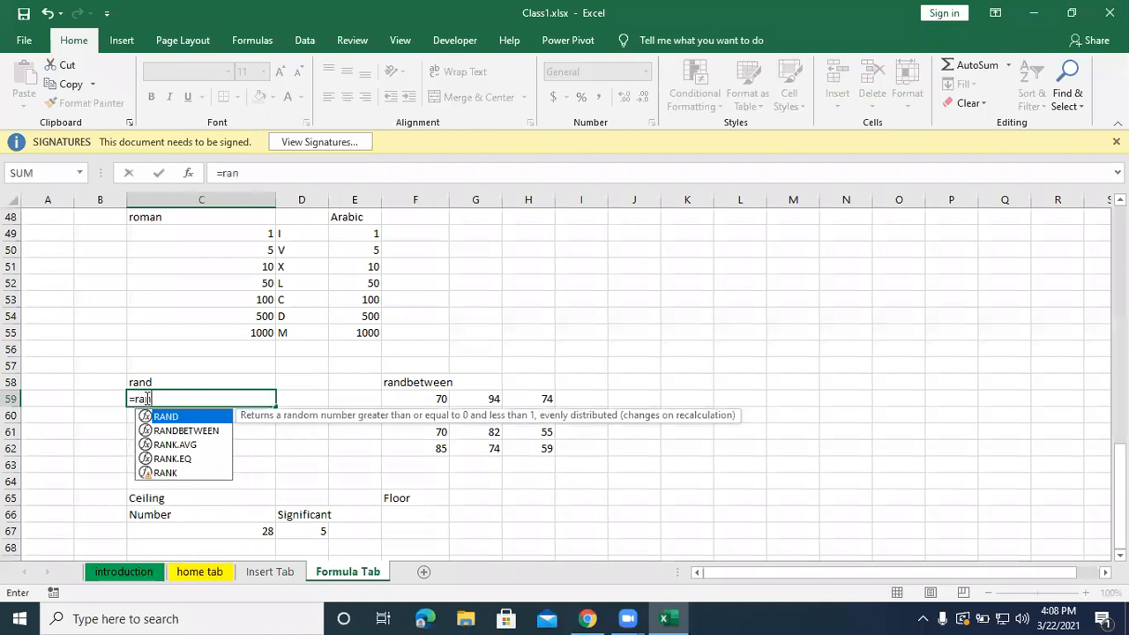
{"action": "type", "text": "d()"}
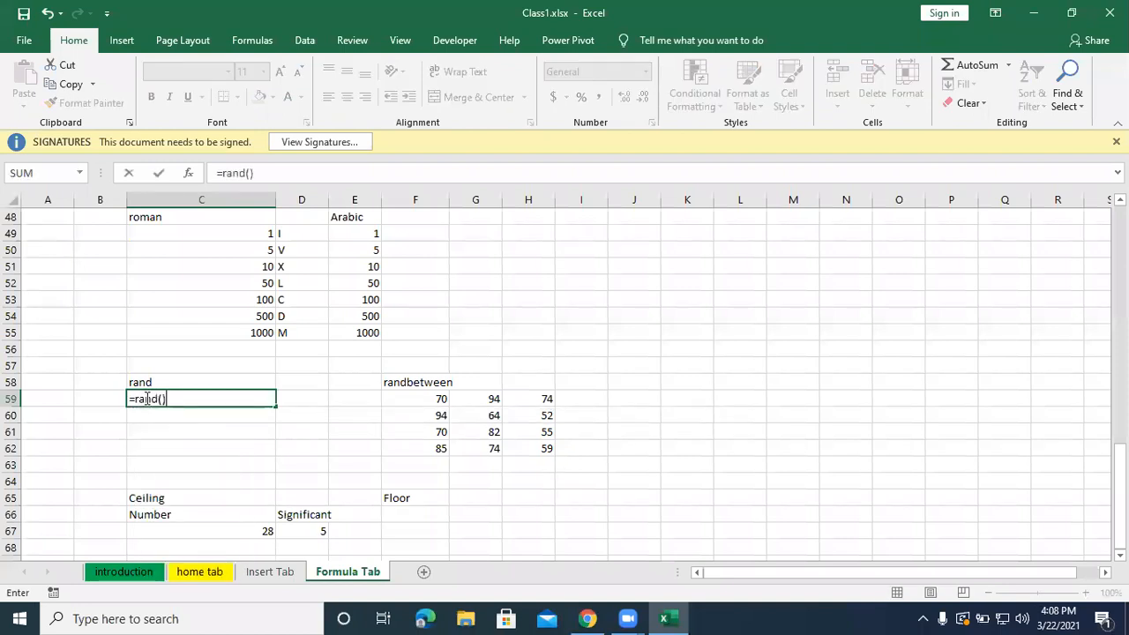
{"action": "key", "text": "Return"}
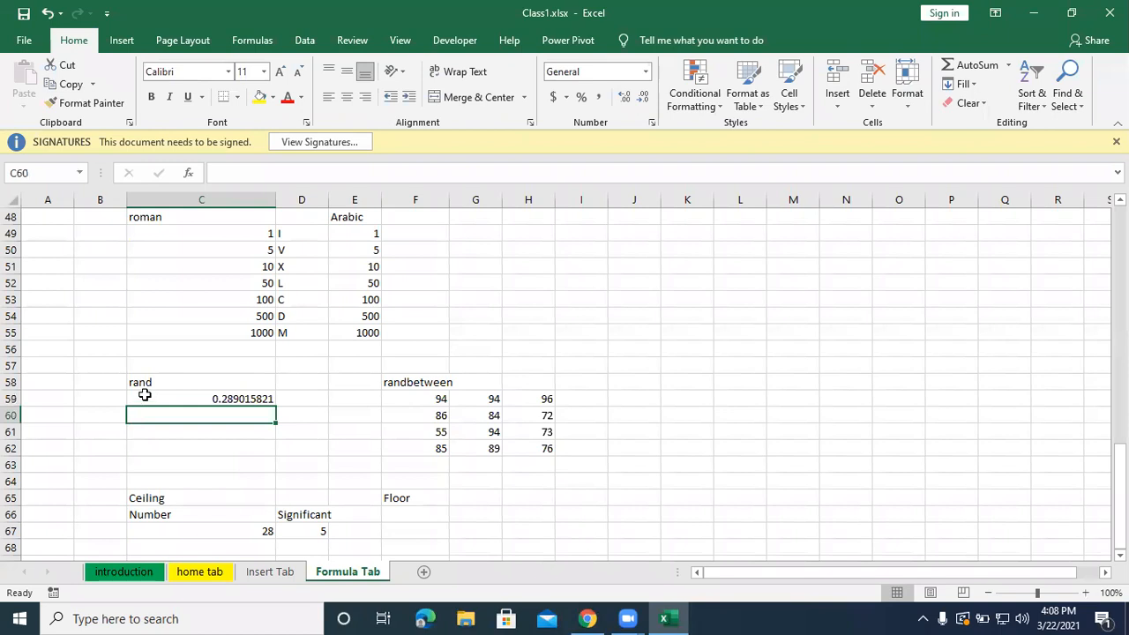
{"action": "left_click", "coordinate": [190, 400]}
{"action": "left_click_drag", "start_coordinate": [276, 406], "coordinate": [367, 459]}
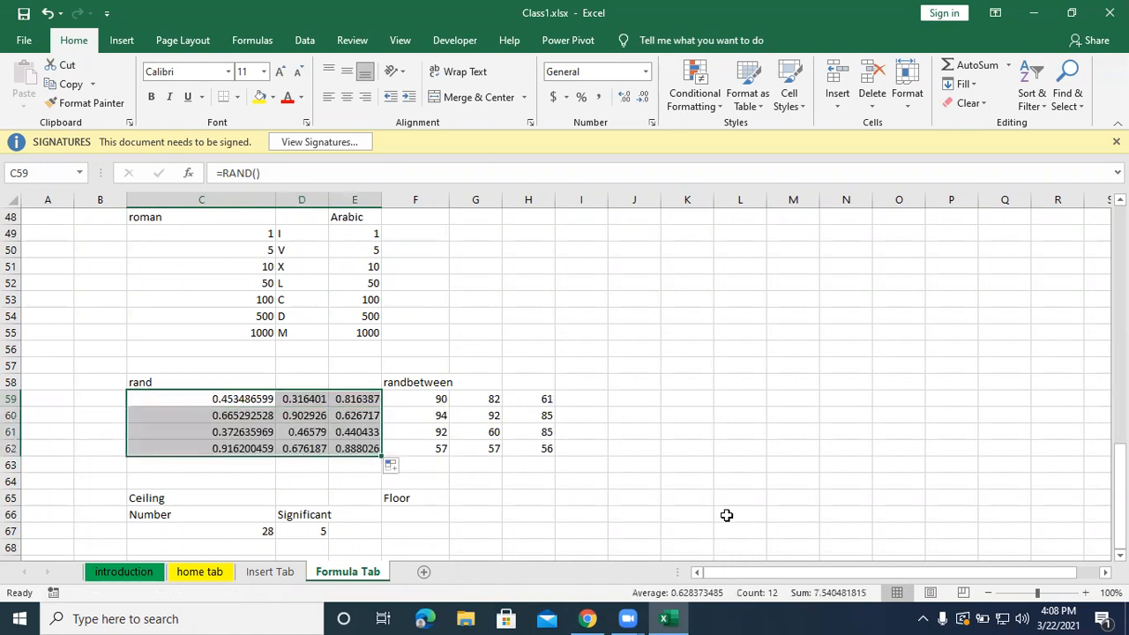
{"action": "left_click", "coordinate": [694, 488]}
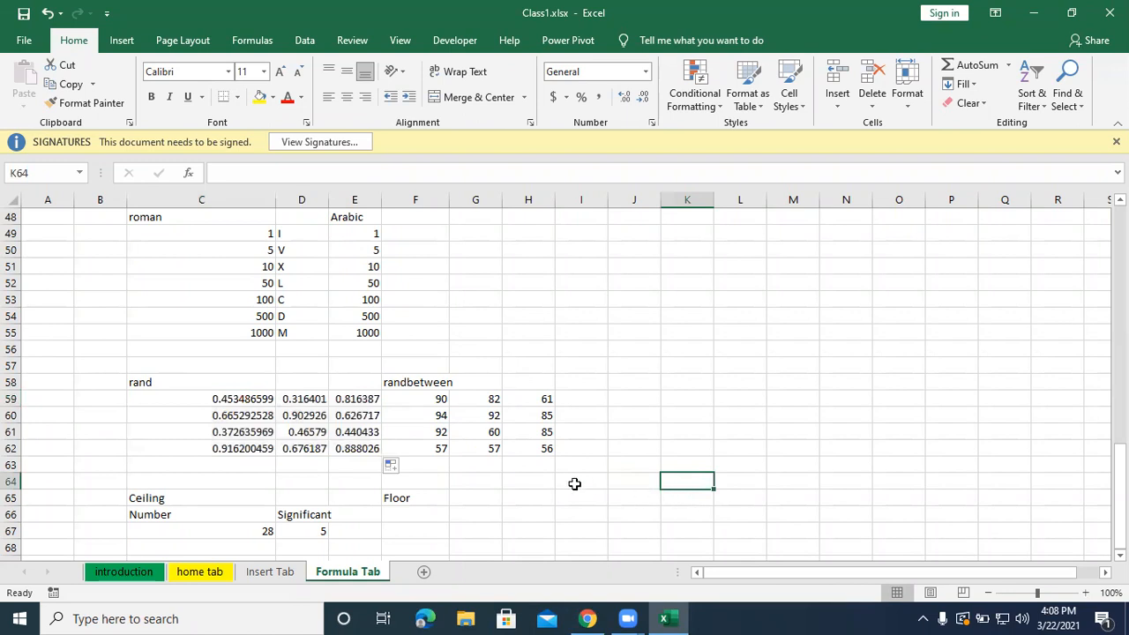
{"action": "scroll", "coordinate": [574, 482], "scroll_direction": "down", "scroll_amount": 2}
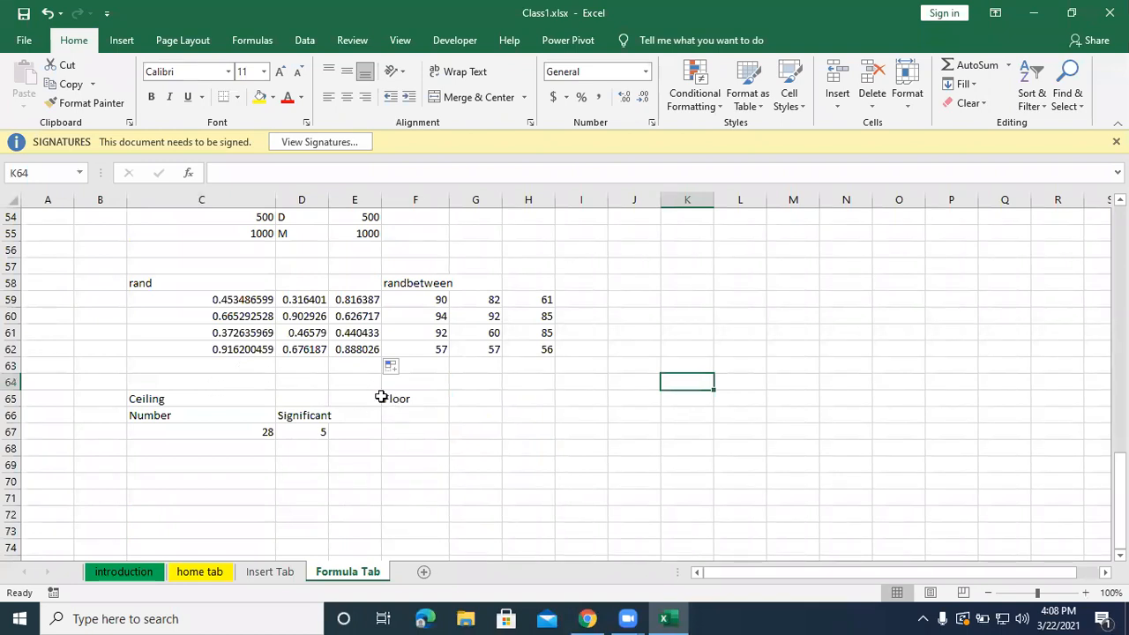
Enter the formula =CEILING(C67,D67) in D68 under the Significant value.
{"action": "left_click", "coordinate": [181, 434]}
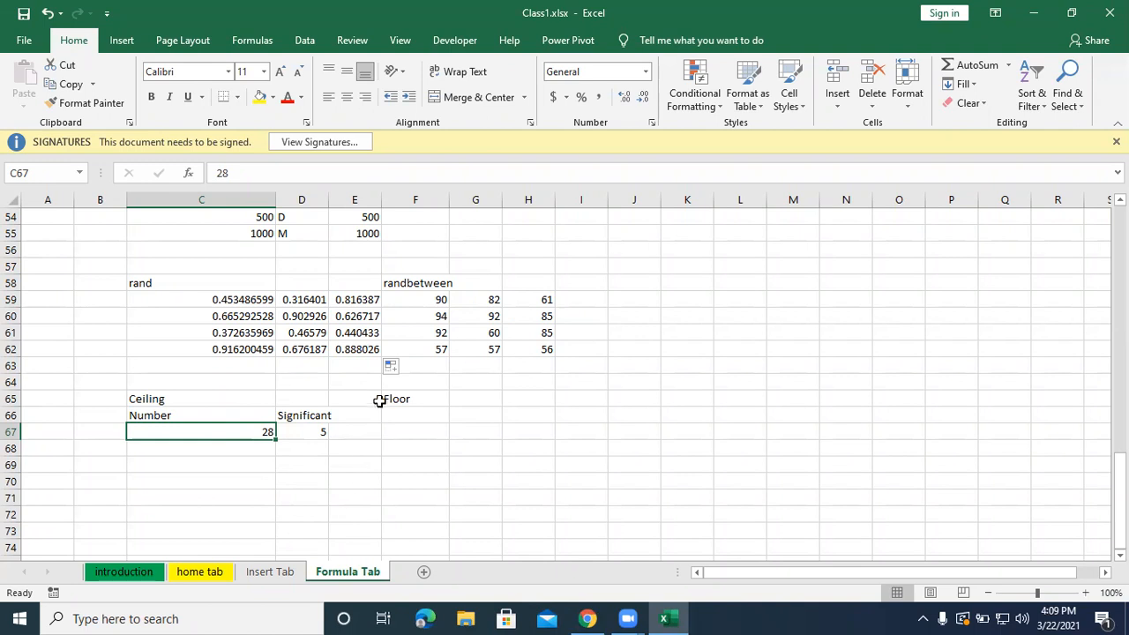
{"action": "left_click", "coordinate": [297, 449]}
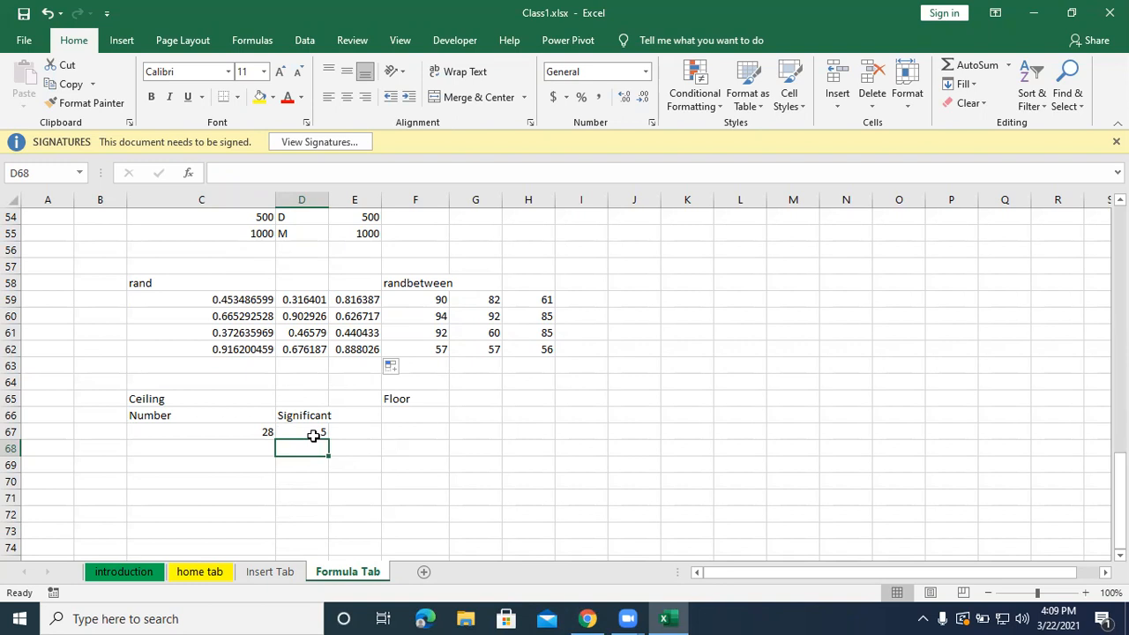
{"action": "mouse_move", "coordinate": [604, 615]}
{"action": "type", "text": "="}
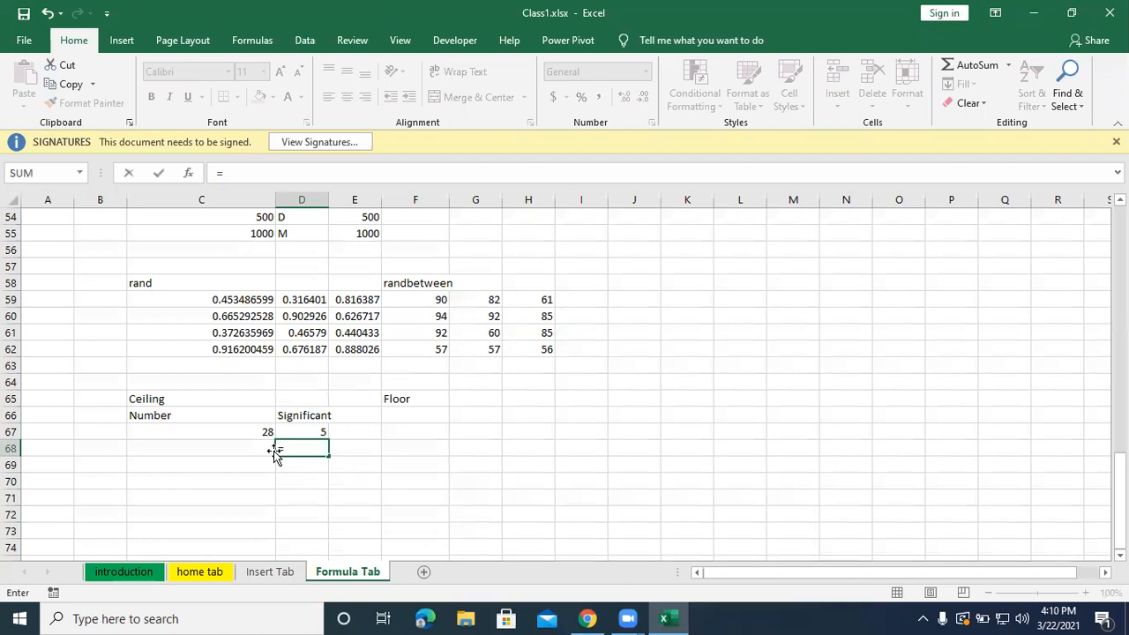
{"action": "type", "text": "ceili"}
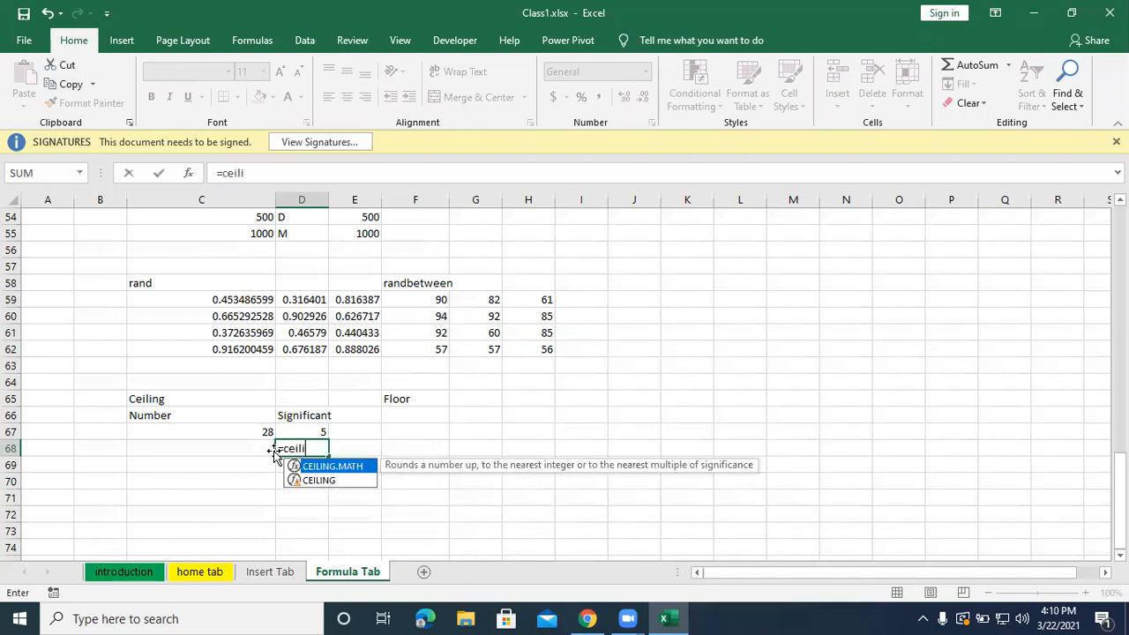
{"action": "type", "text": "ng("}
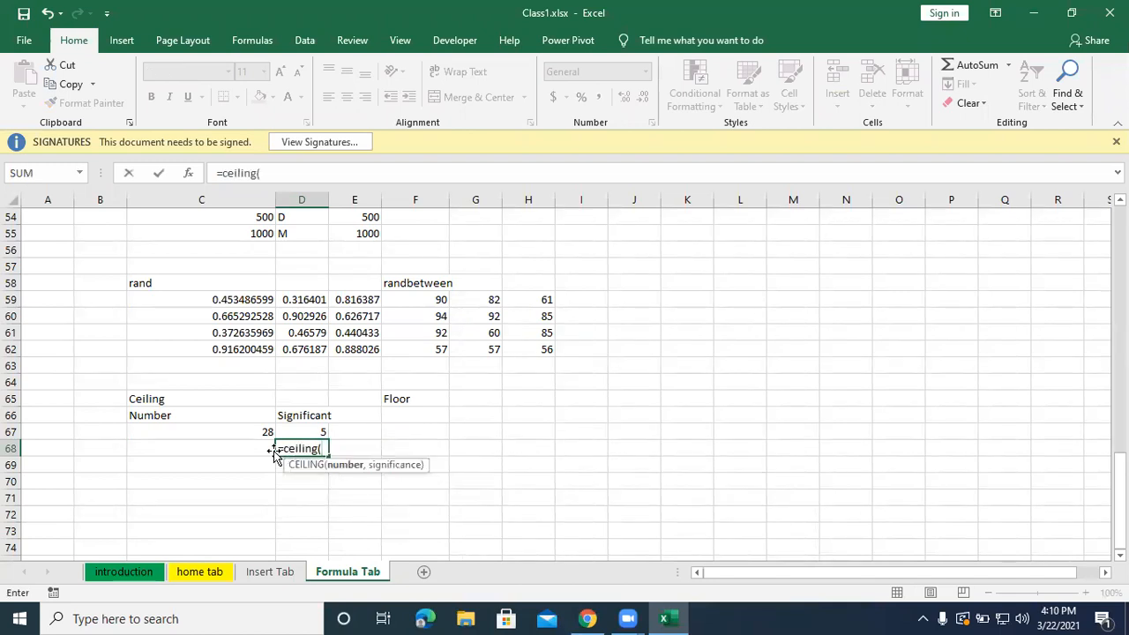
{"action": "left_click", "coordinate": [201, 409]}
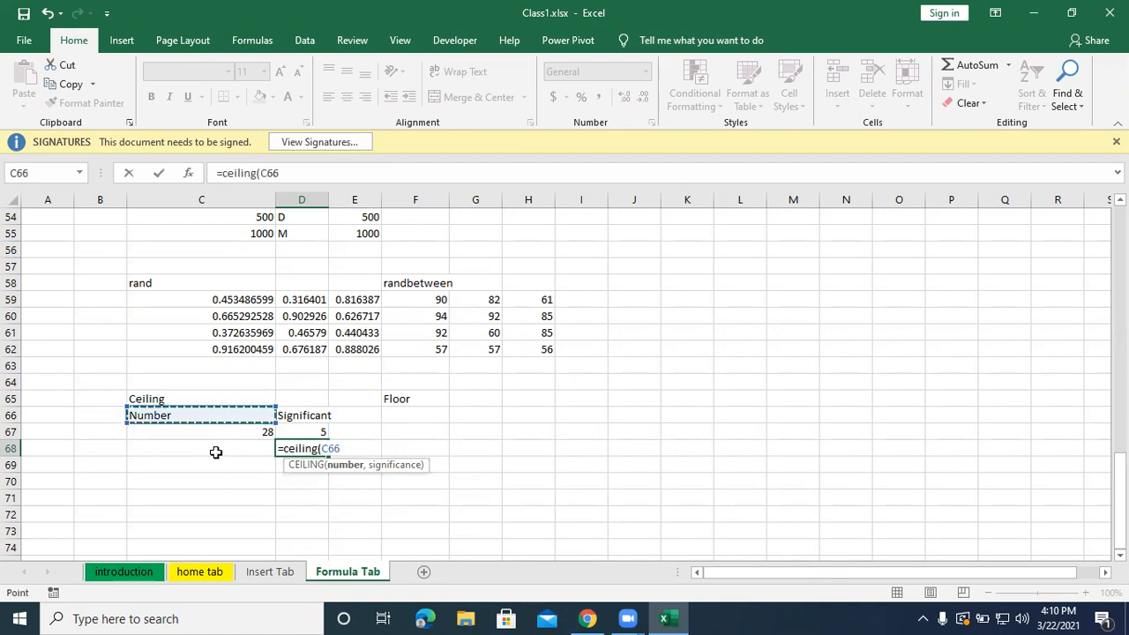
{"action": "left_click", "coordinate": [217, 432]}
{"action": "type", "text": ","}
{"action": "left_click", "coordinate": [300, 432]}
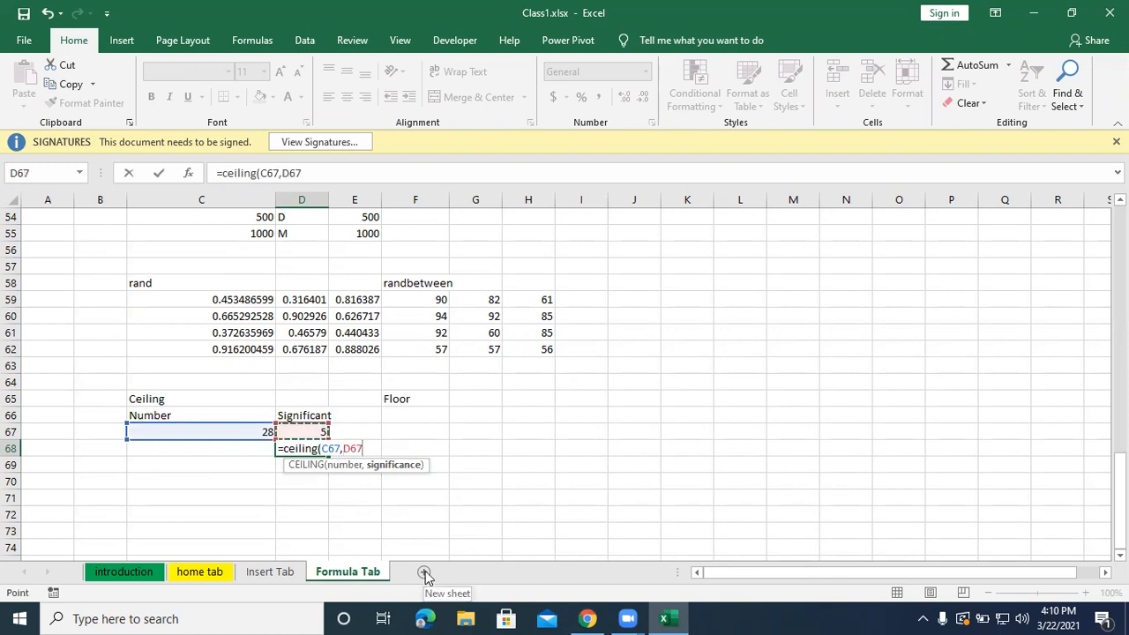
{"action": "type", "text": ")"}
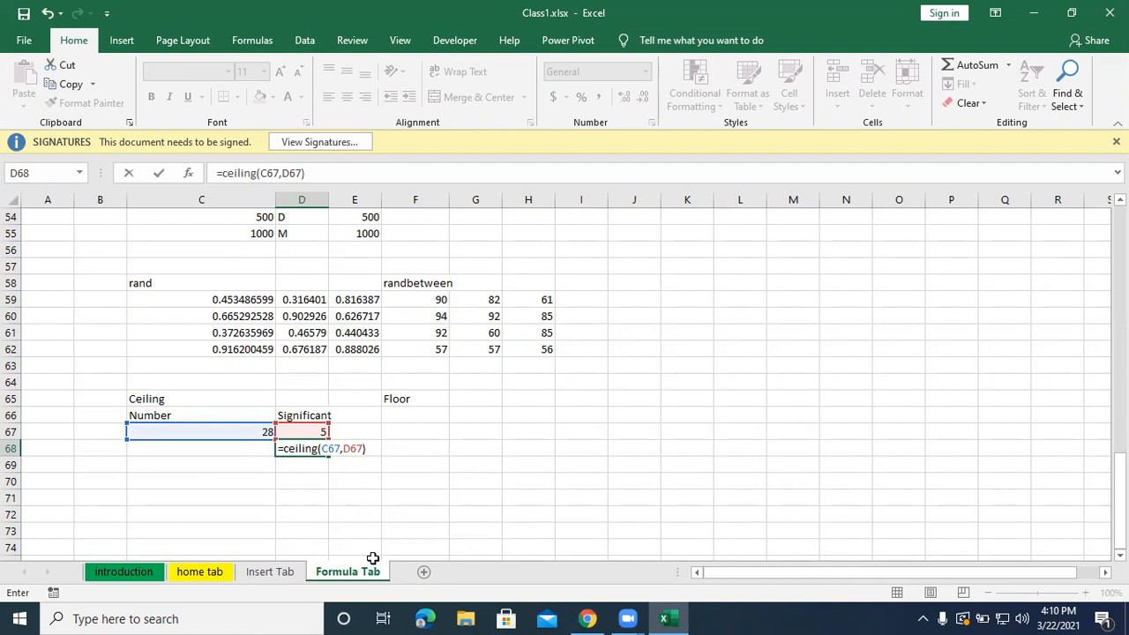
{"action": "key", "text": "Return"}
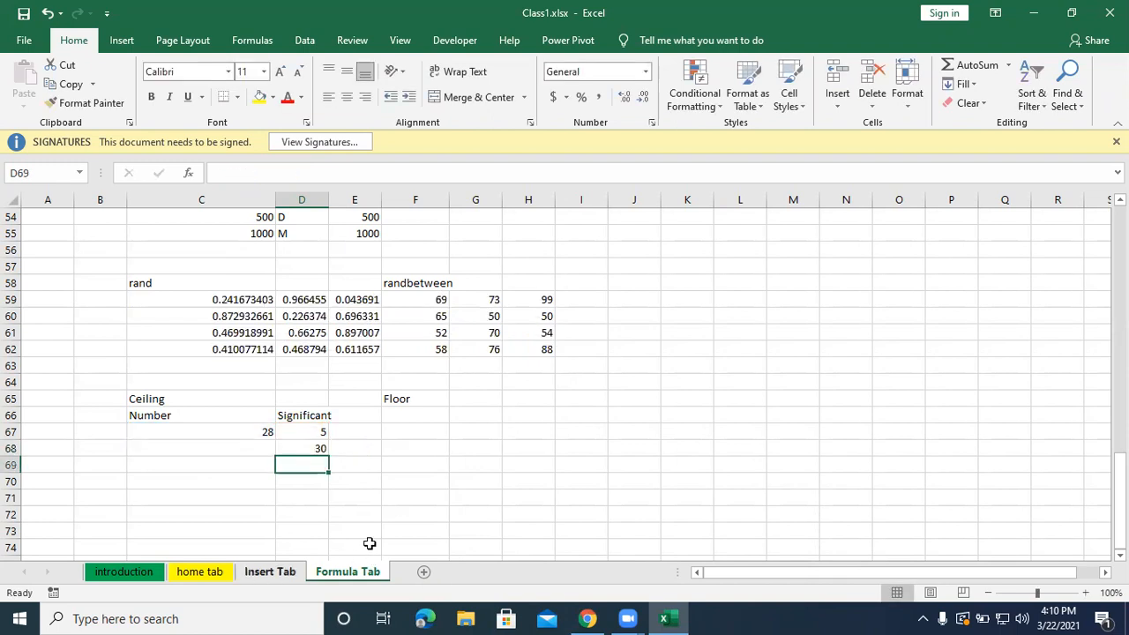
Enter the formula =FLOOR(C67,D67) in F68 under the Floor label.
{"action": "left_click", "coordinate": [403, 446]}
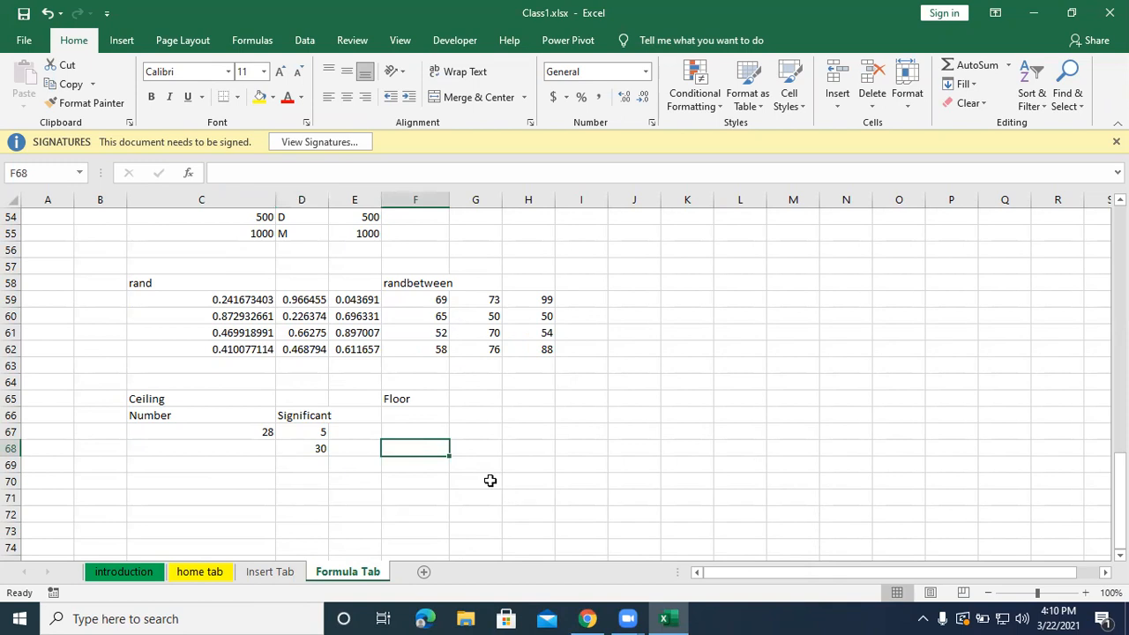
{"action": "type", "text": "=floor("}
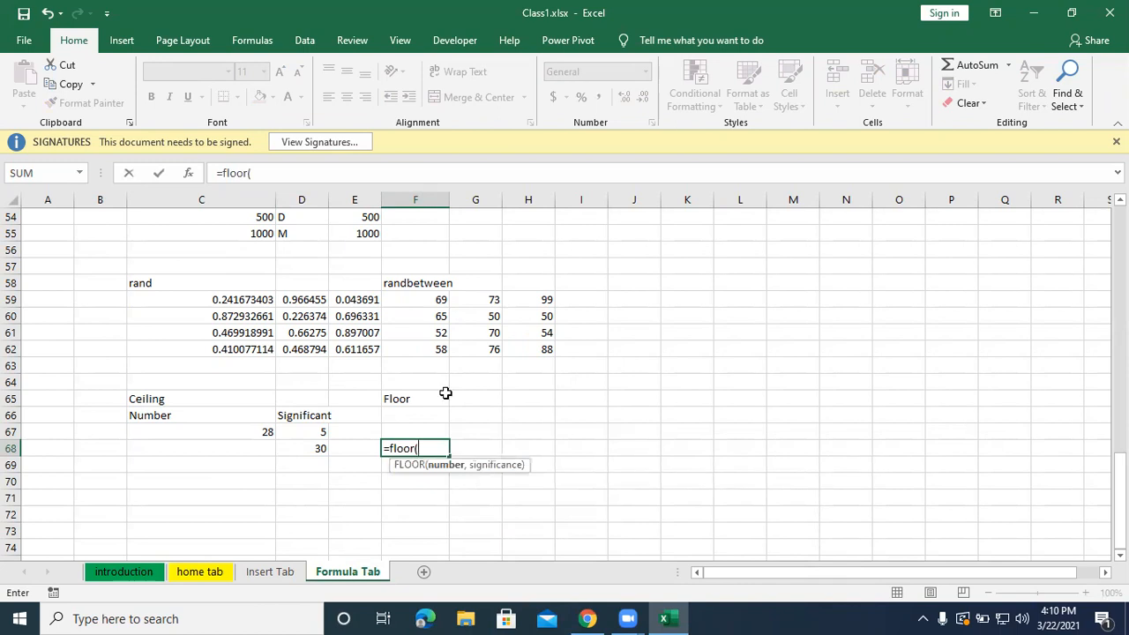
{"action": "left_click", "coordinate": [176, 434]}
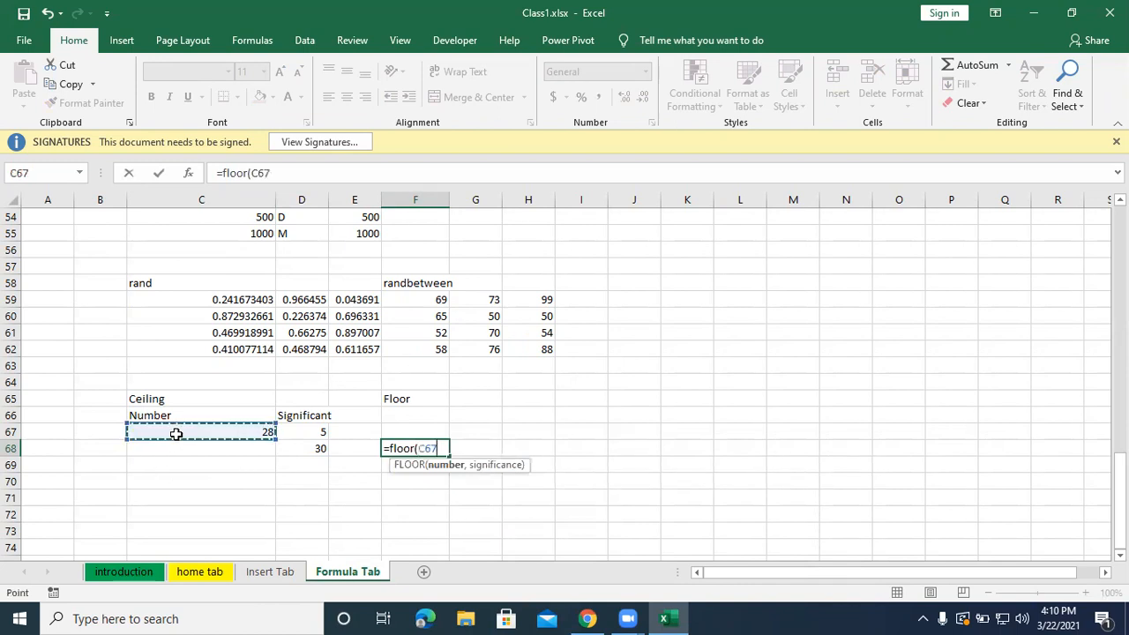
{"action": "type", "text": ","}
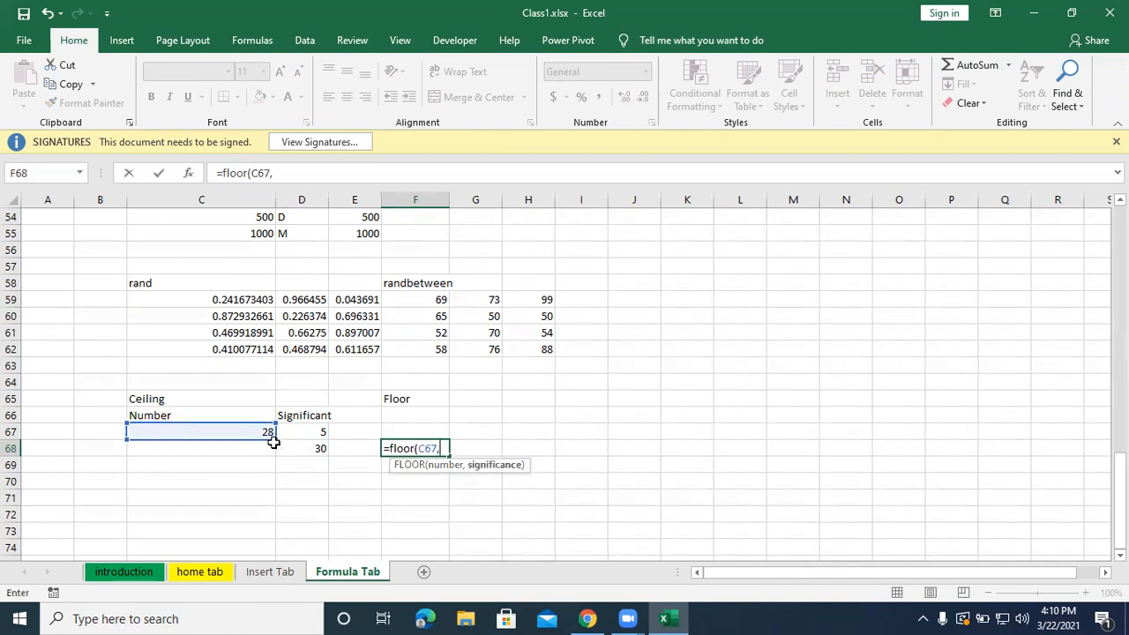
{"action": "left_click", "coordinate": [302, 433]}
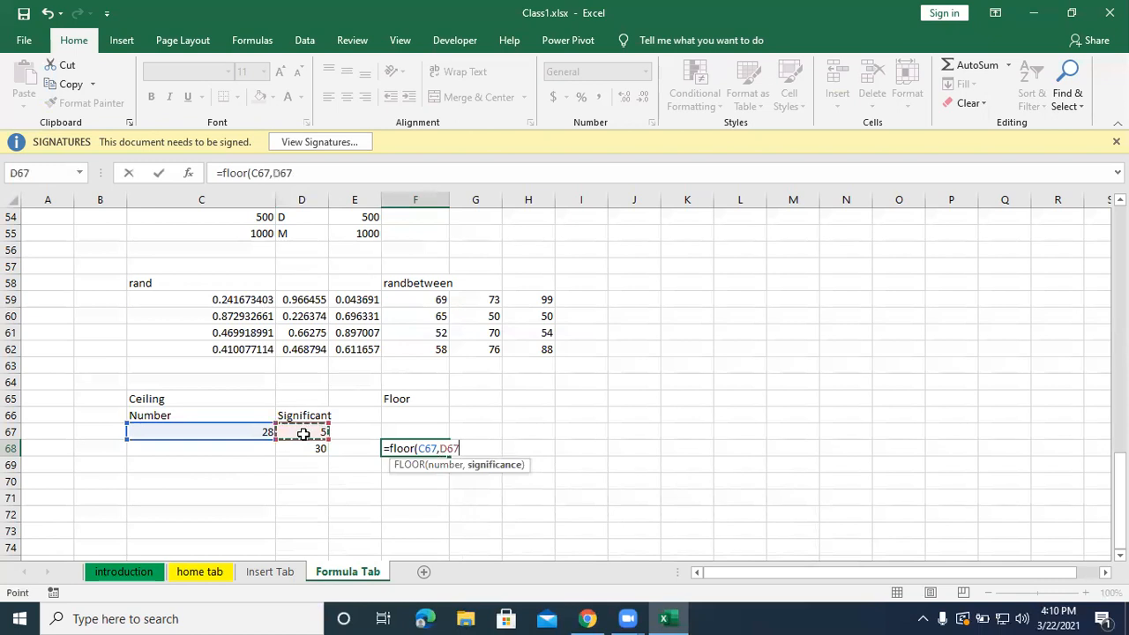
{"action": "mouse_move", "coordinate": [615, 616]}
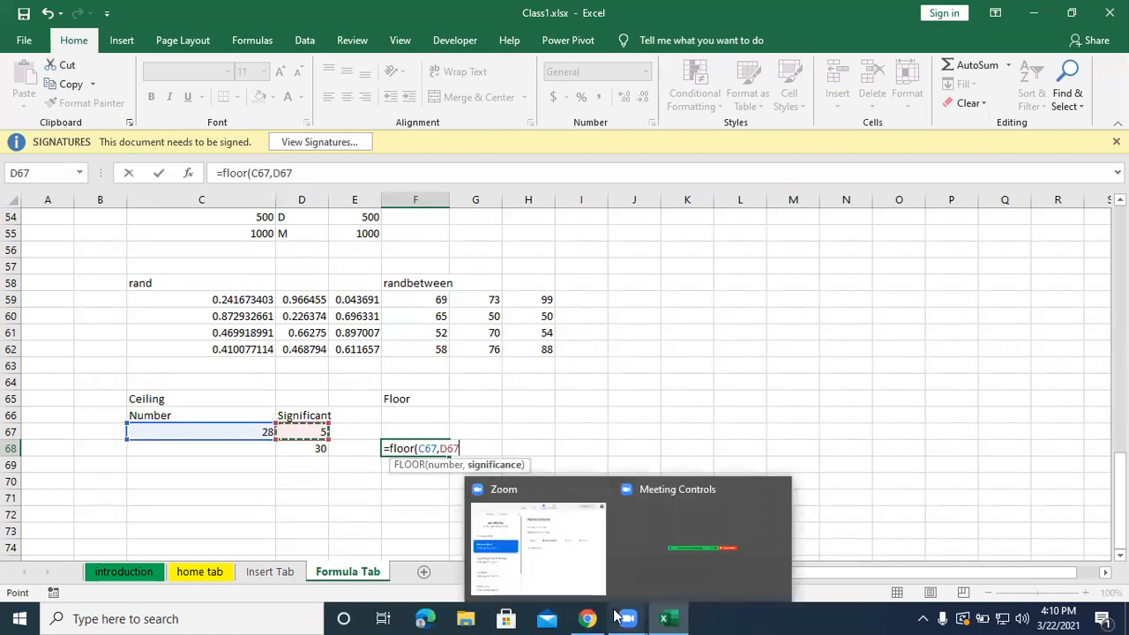
{"action": "key", "text": "Return"}
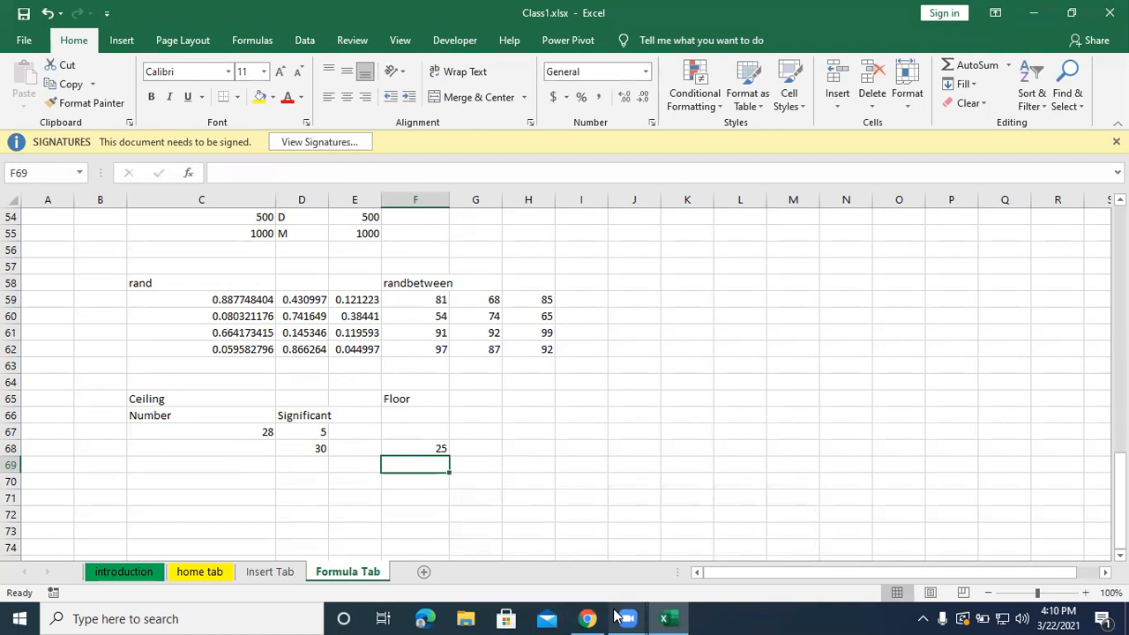
{"action": "left_click", "coordinate": [647, 403]}
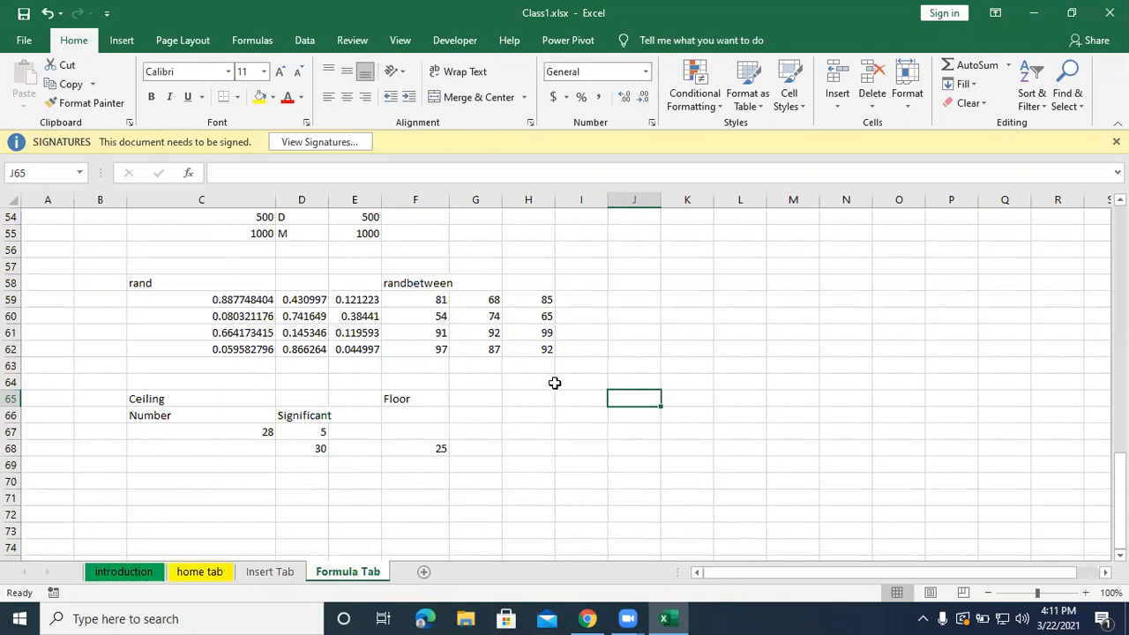
Review the function examples throughout the Formula Tab sheet, from the Ceiling and Floor section up to the Mathematical Functions title.
{"action": "scroll", "coordinate": [550, 382], "scroll_direction": "up", "scroll_amount": 2}
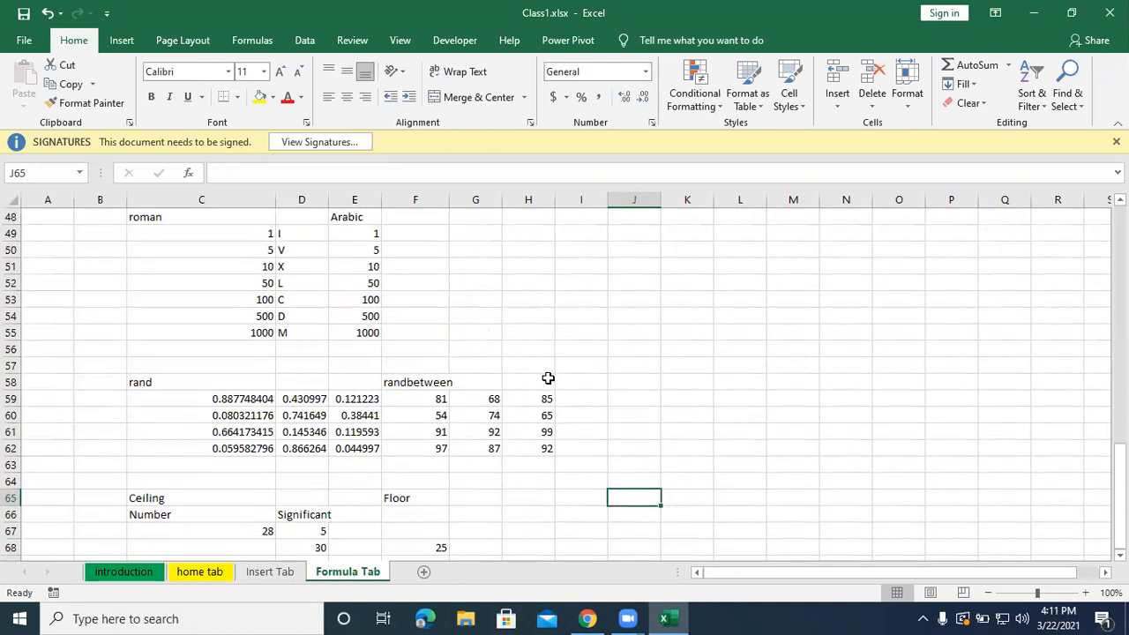
{"action": "scroll", "coordinate": [546, 378], "scroll_direction": "up", "scroll_amount": 5}
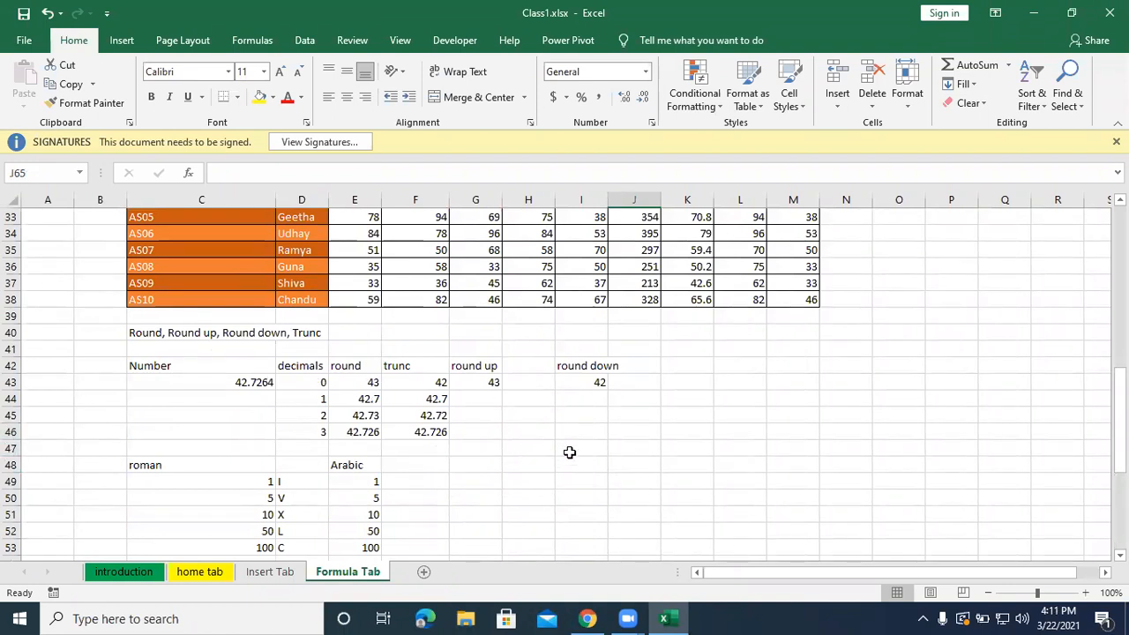
{"action": "scroll", "coordinate": [571, 453], "scroll_direction": "up", "scroll_amount": 3}
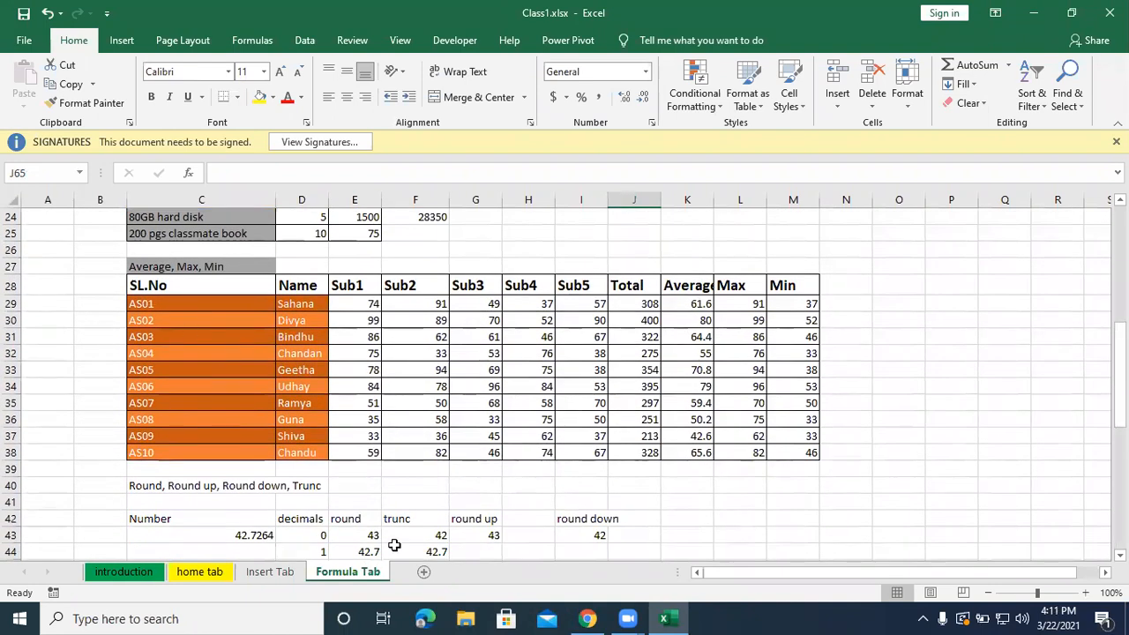
{"action": "scroll", "coordinate": [395, 542], "scroll_direction": "up", "scroll_amount": 4}
{"action": "scroll", "coordinate": [125, 375], "scroll_direction": "up", "scroll_amount": 1}
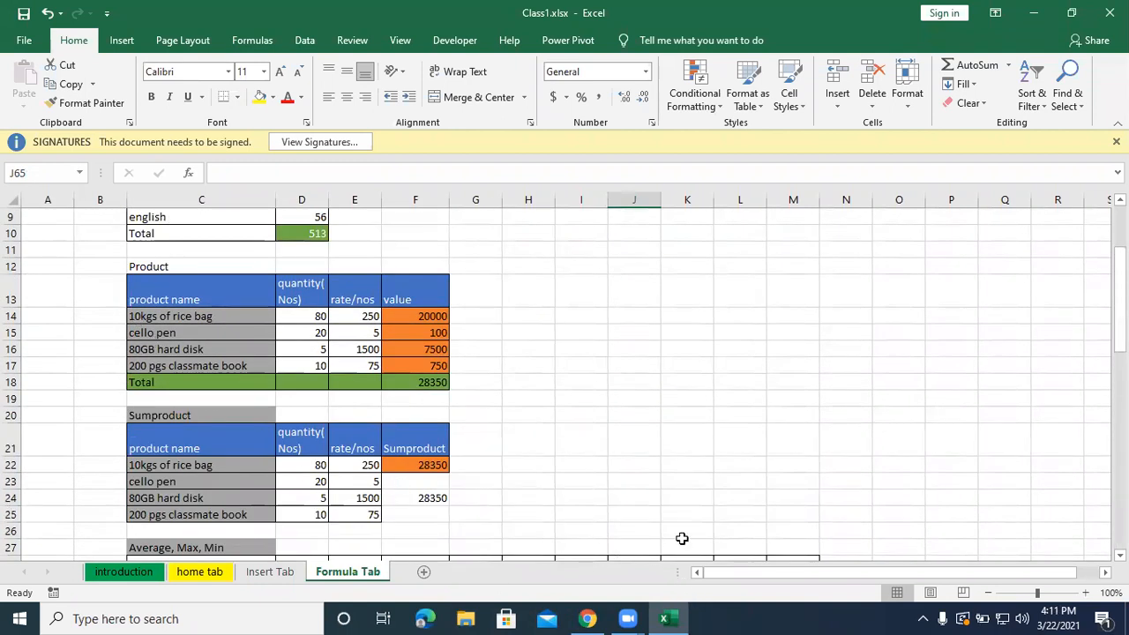
{"action": "scroll", "coordinate": [679, 535], "scroll_direction": "up", "scroll_amount": 3}
{"action": "scroll", "coordinate": [680, 534], "scroll_direction": "down", "scroll_amount": 9}
{"action": "scroll", "coordinate": [675, 526], "scroll_direction": "down", "scroll_amount": 11}
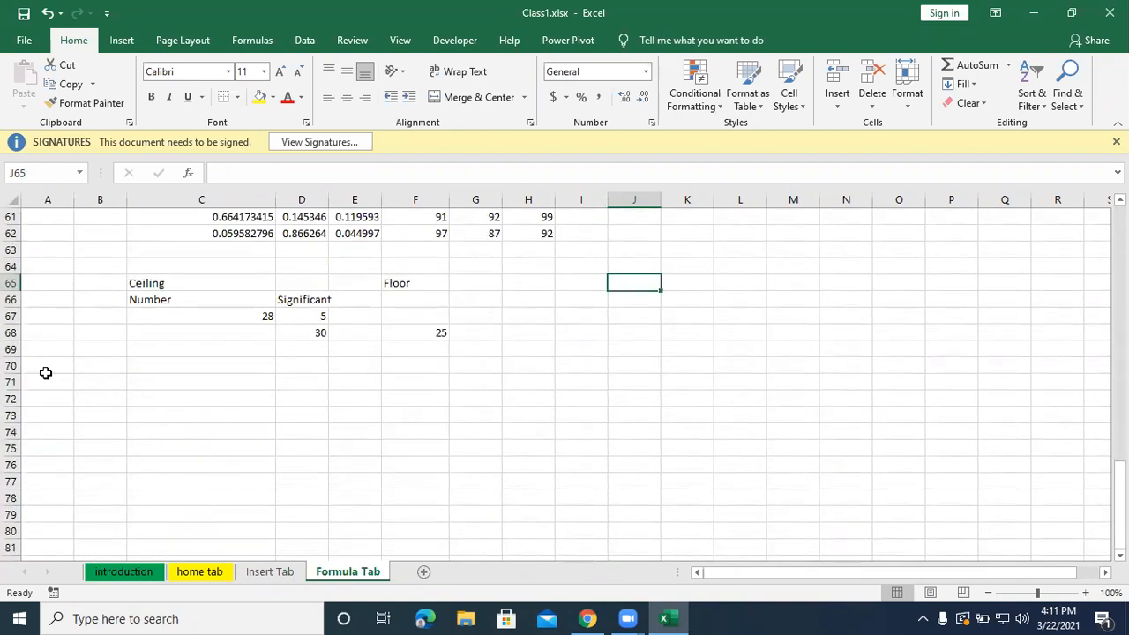
{"action": "scroll", "coordinate": [44, 381], "scroll_direction": "up", "scroll_amount": 19}
{"action": "scroll", "coordinate": [44, 381], "scroll_direction": "up", "scroll_amount": 1}
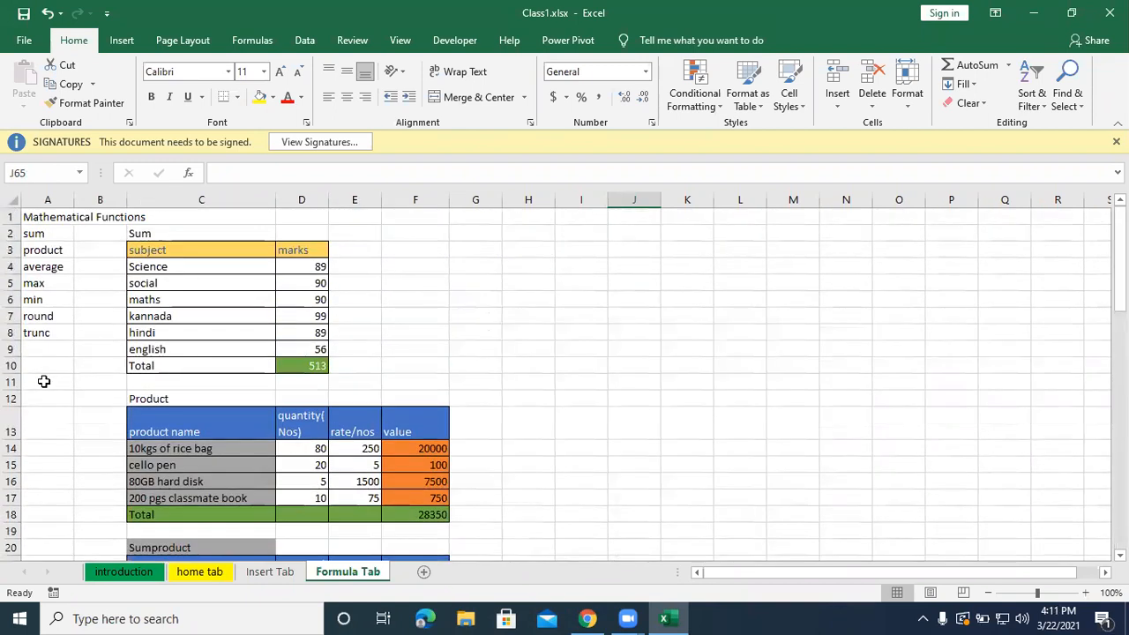
Merge all of row 1 for the Mathematical Functions title and align its text to the left and top.
{"action": "left_click", "coordinate": [31, 213]}
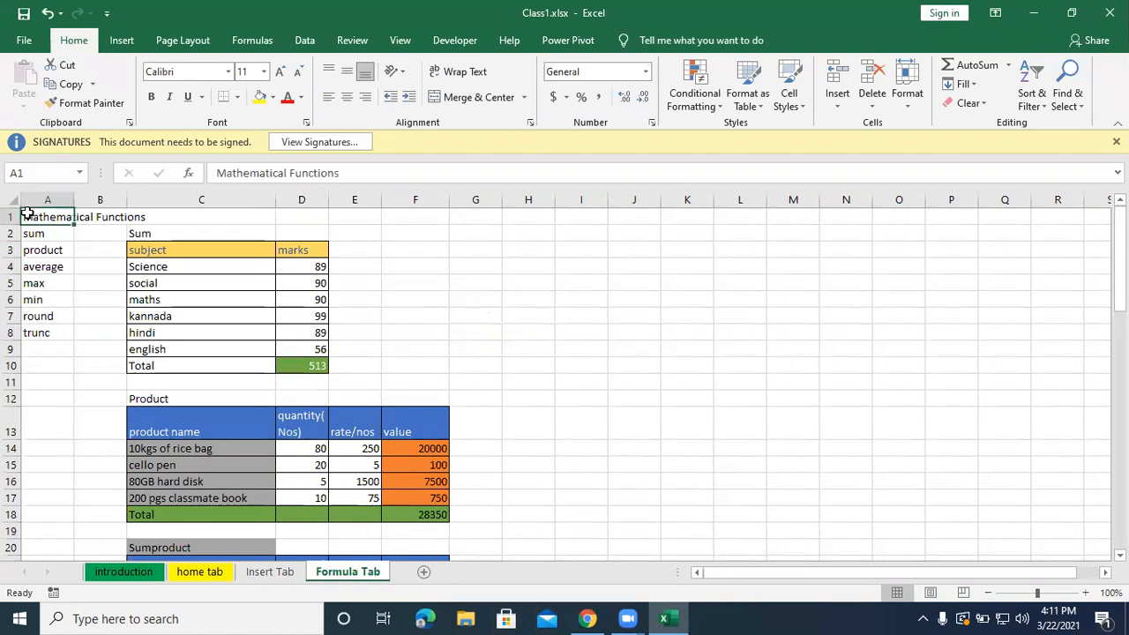
{"action": "left_click", "coordinate": [9, 217]}
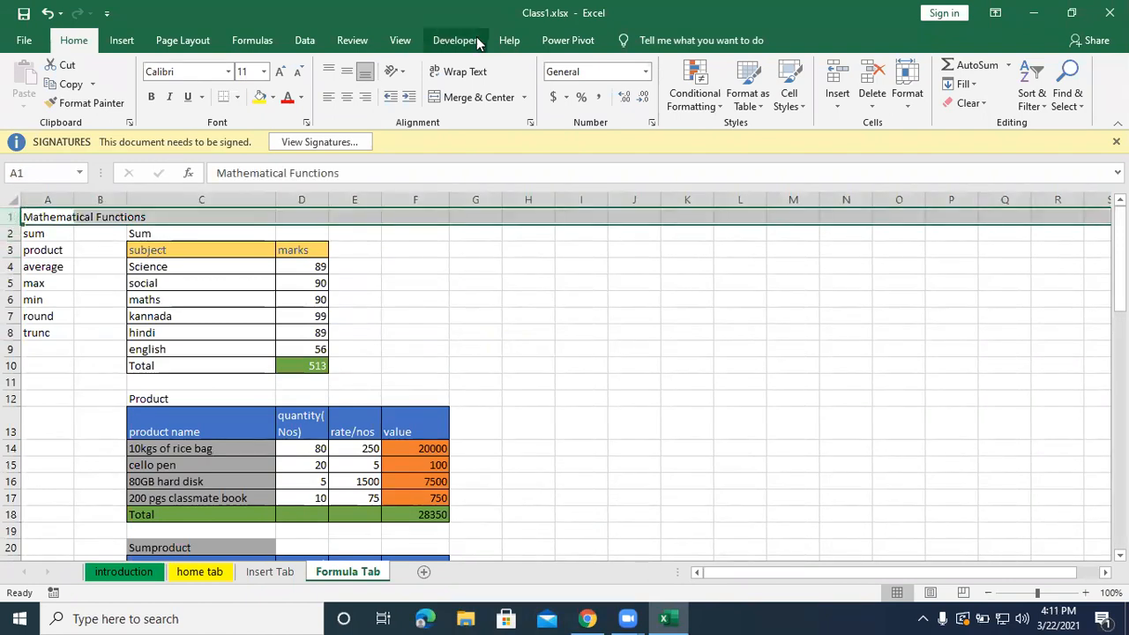
{"action": "left_click", "coordinate": [476, 97]}
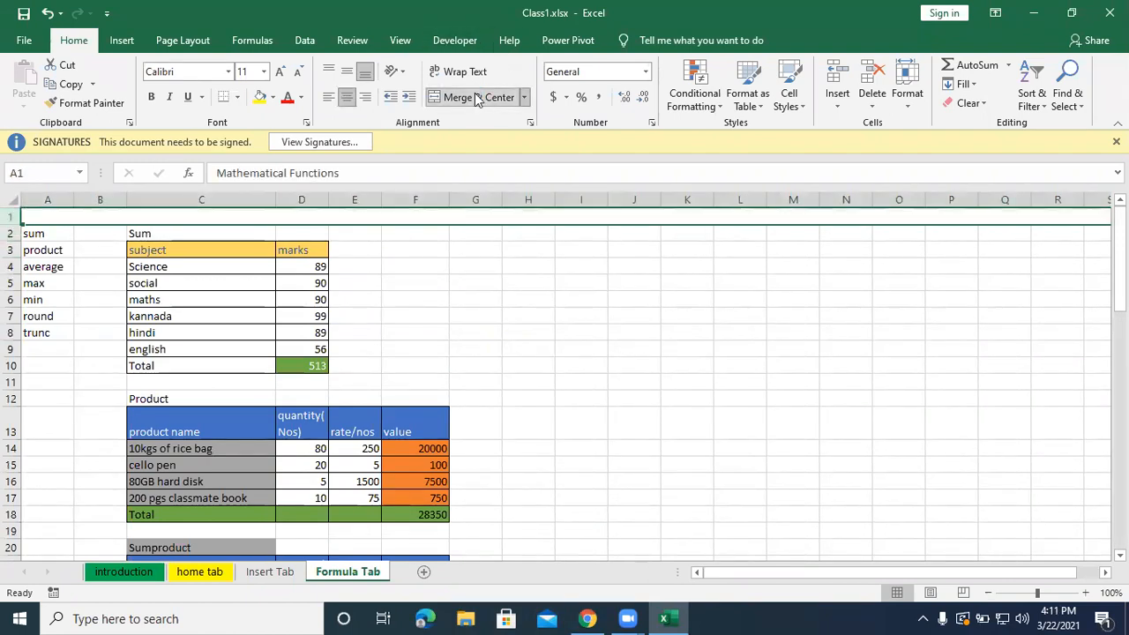
{"action": "left_click", "coordinate": [328, 97]}
{"action": "left_click", "coordinate": [328, 72]}
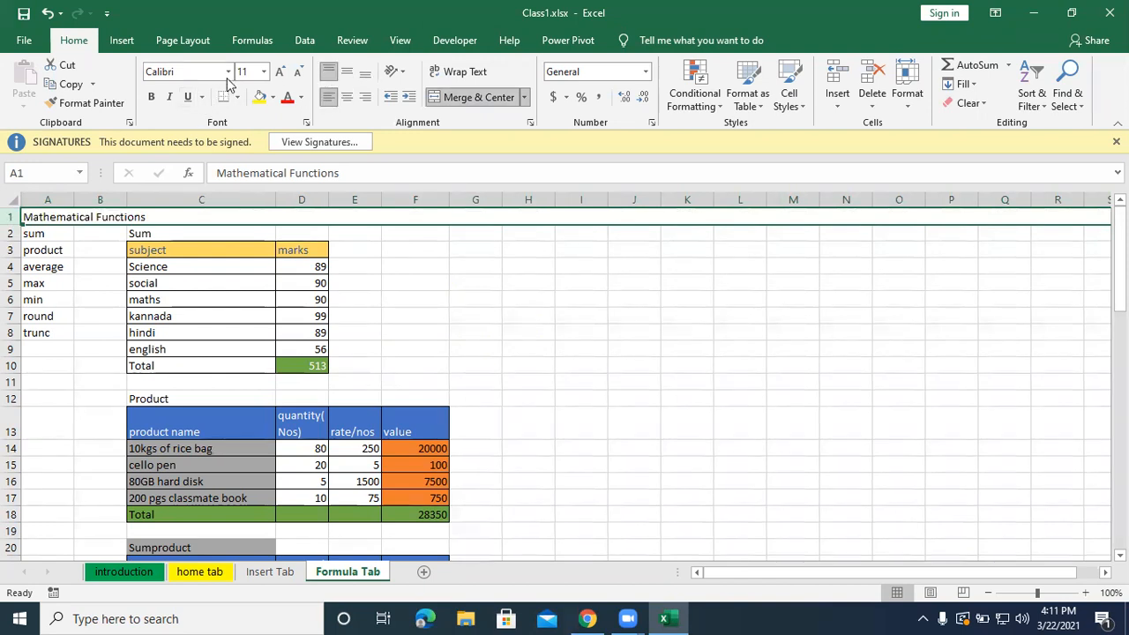
Set the Mathematical Functions title in row 1 to the Algerian font at size 16.
{"action": "left_click", "coordinate": [228, 71]}
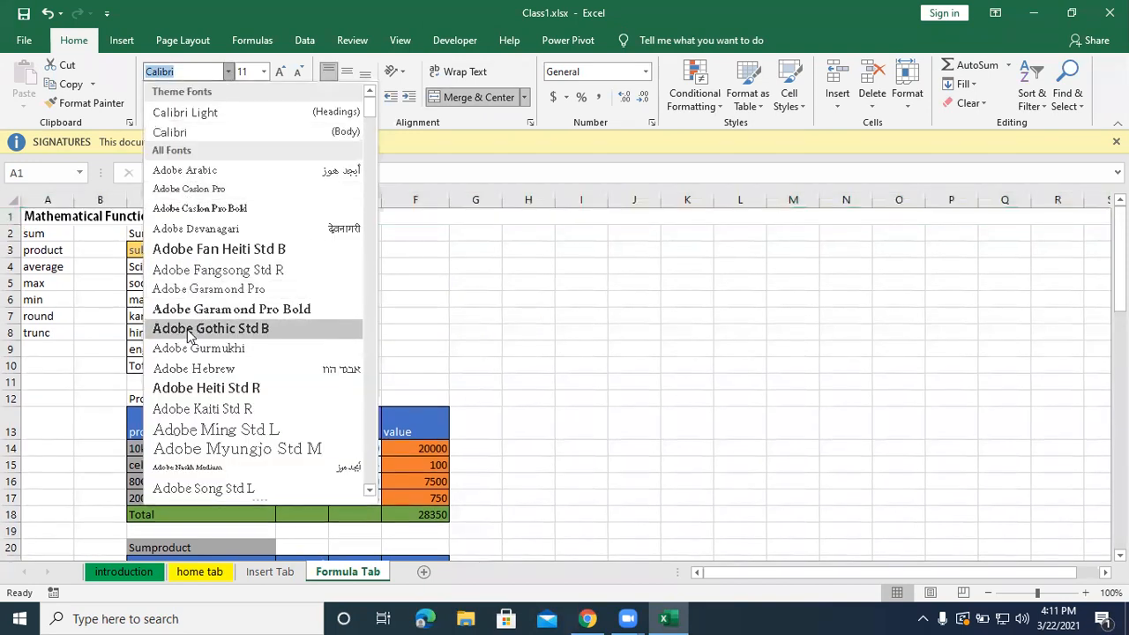
{"action": "scroll", "coordinate": [203, 300], "scroll_direction": "down", "scroll_amount": 9}
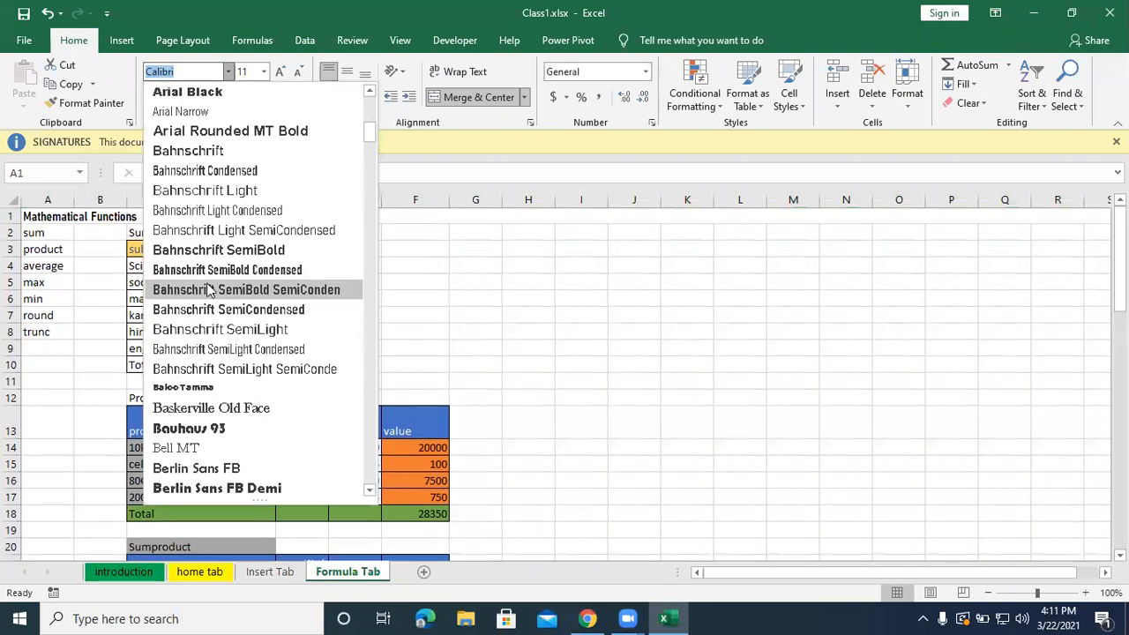
{"action": "scroll", "coordinate": [204, 265], "scroll_direction": "up", "scroll_amount": 2}
{"action": "left_click", "coordinate": [202, 168]}
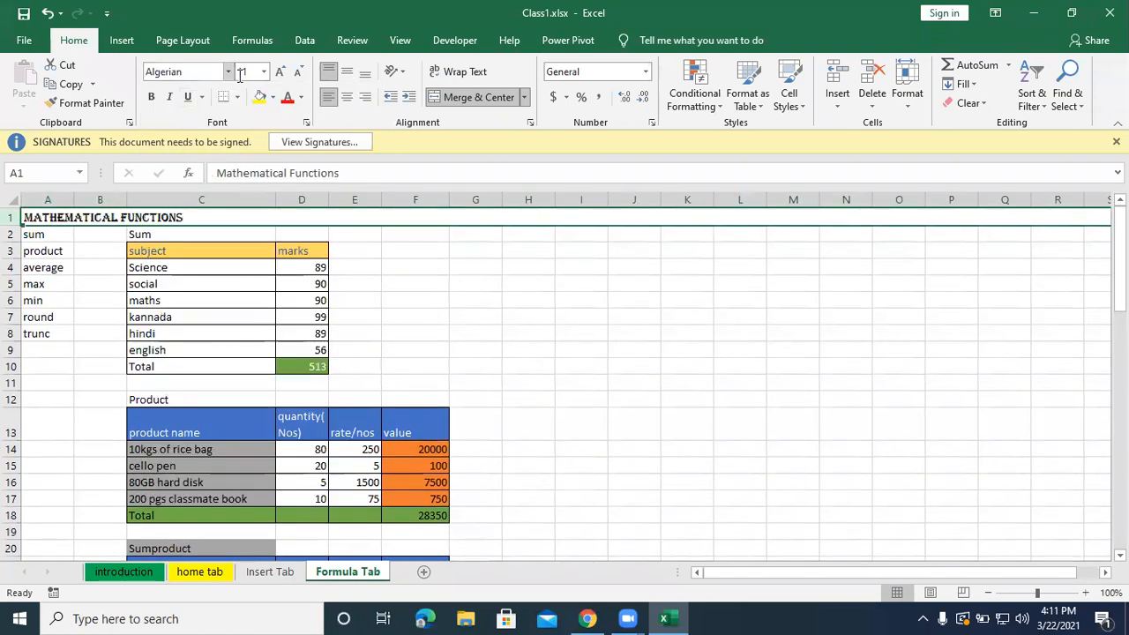
{"action": "left_click", "coordinate": [279, 71]}
{"action": "left_click", "coordinate": [279, 71]}
{"action": "left_click", "coordinate": [280, 71]}
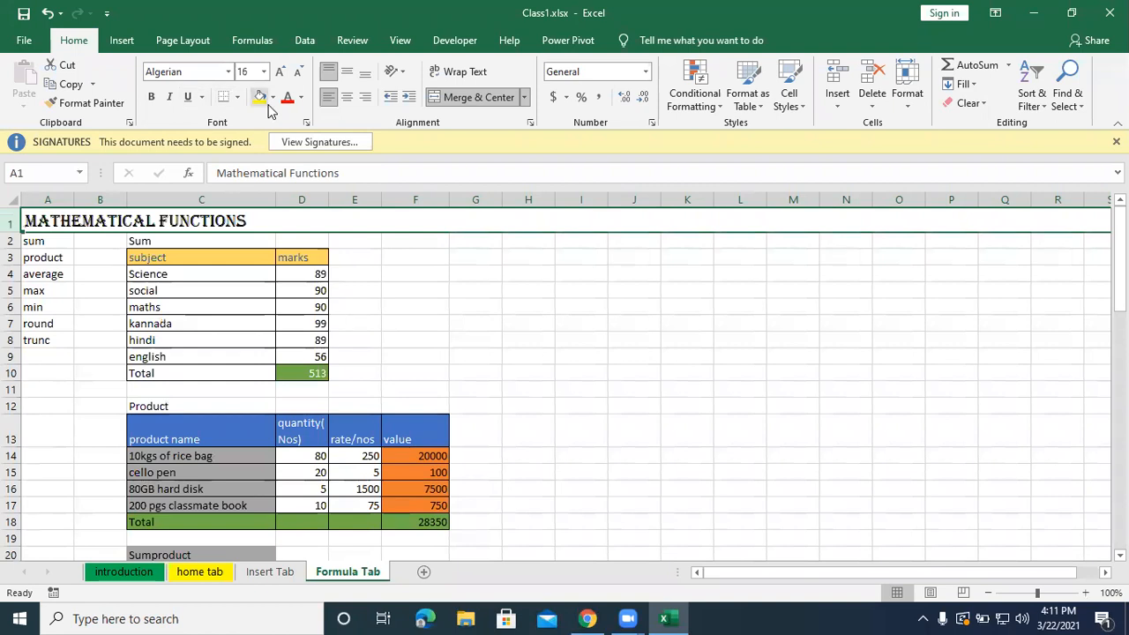
Change the font colour of the Mathematical Functions title to the orange theme colour.
{"action": "left_click", "coordinate": [301, 97]}
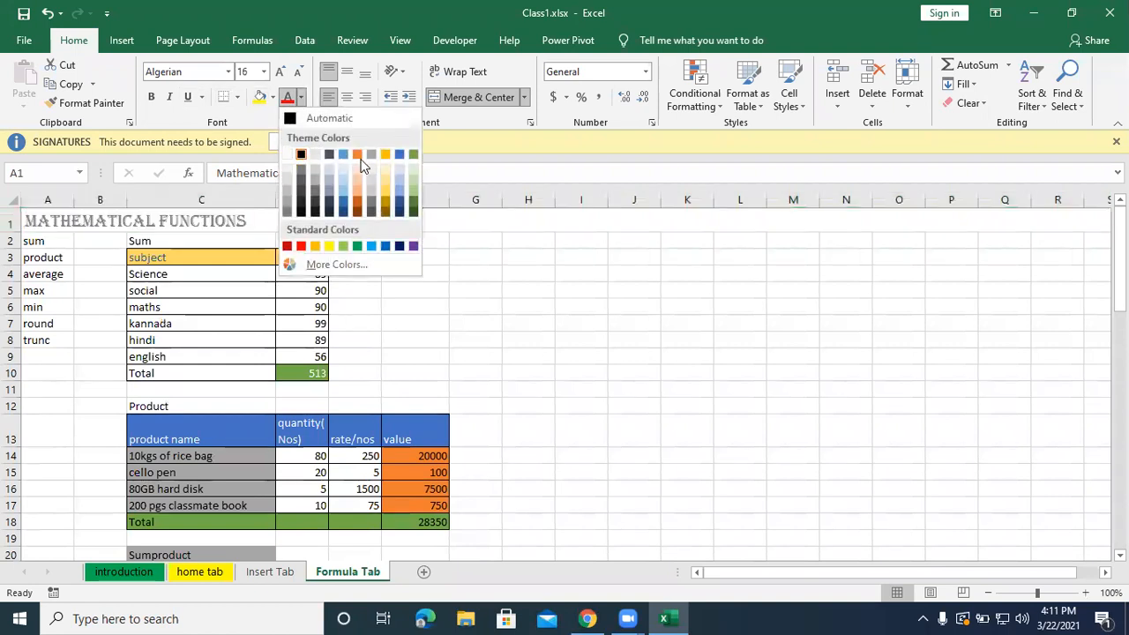
{"action": "left_click", "coordinate": [357, 154]}
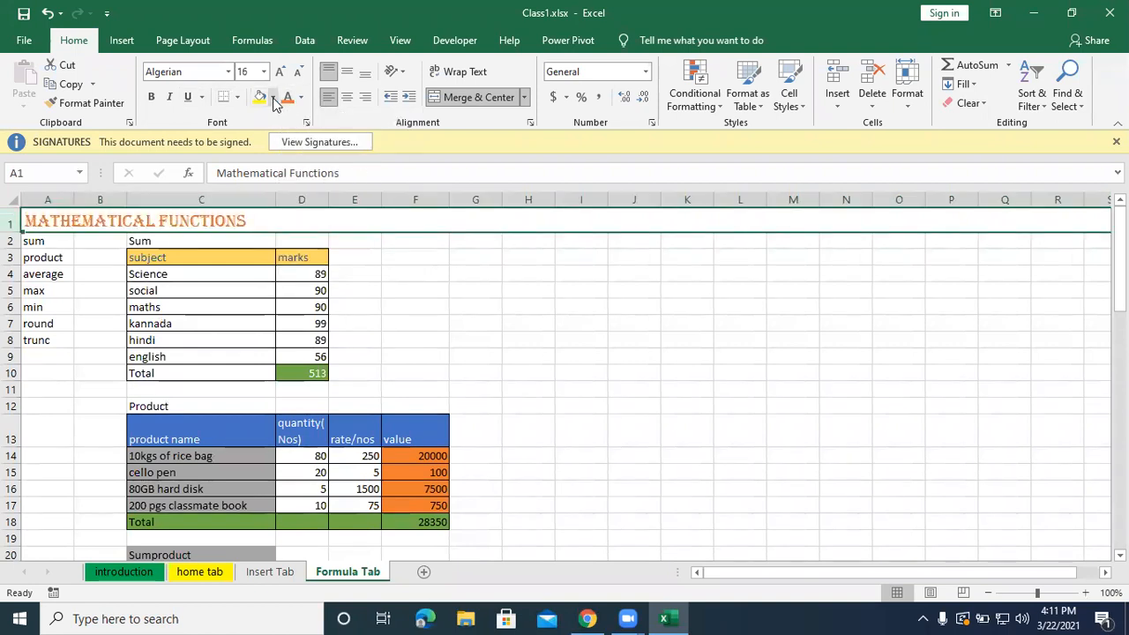
{"action": "left_click", "coordinate": [272, 98]}
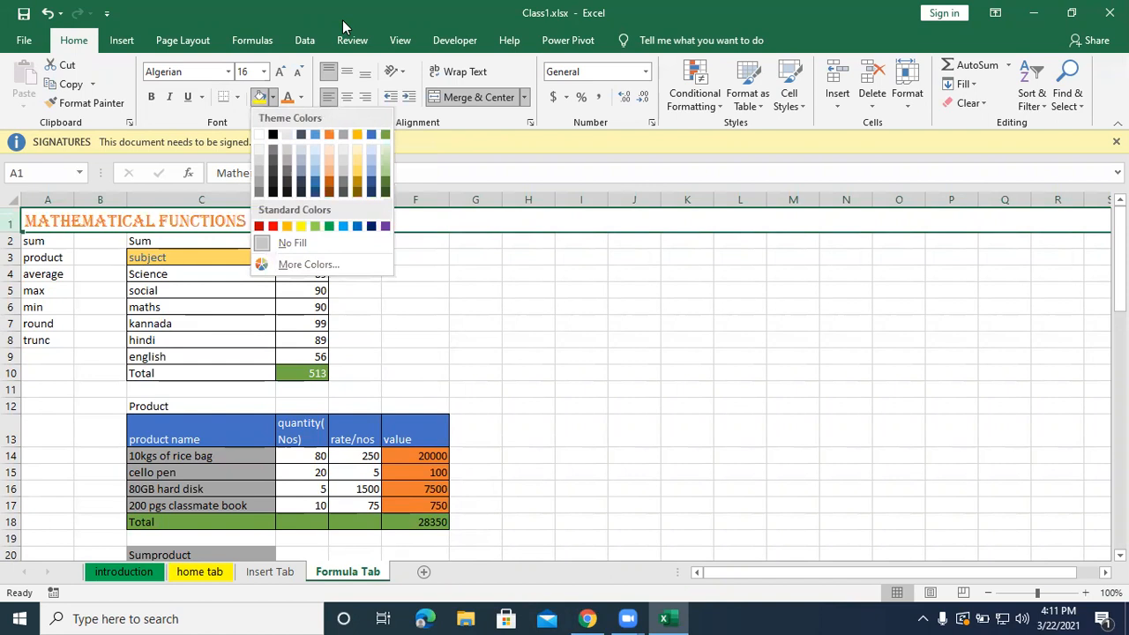
{"action": "left_click", "coordinate": [382, 156]}
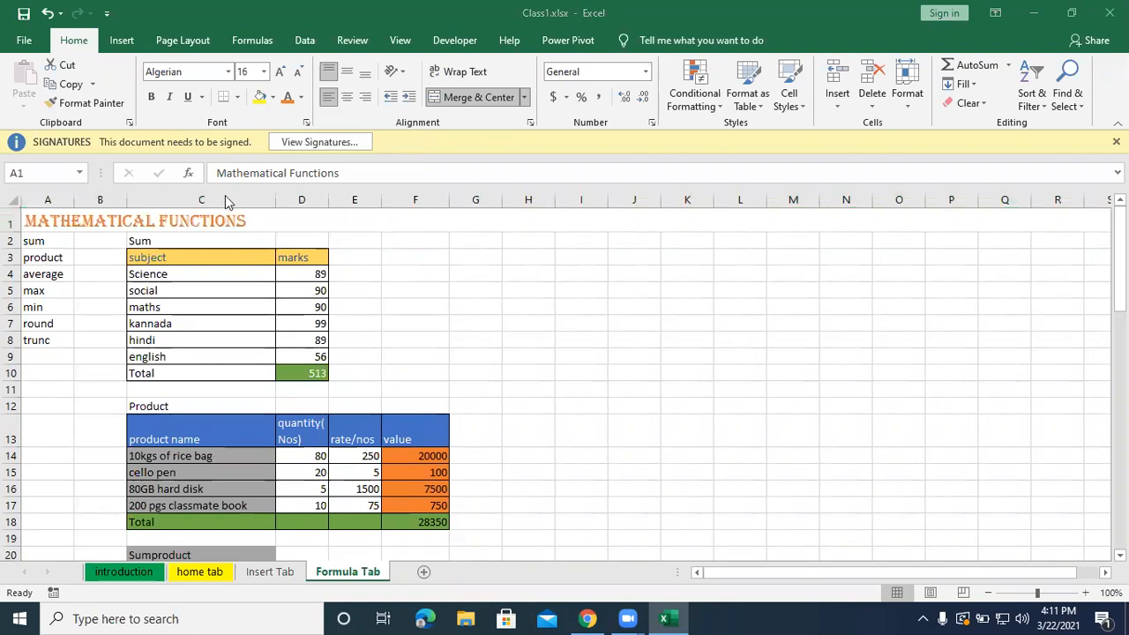
Fill the Mathematical Functions title with the dark blue theme colour and copy the title's formatting to row 70.
{"action": "left_click", "coordinate": [273, 98]}
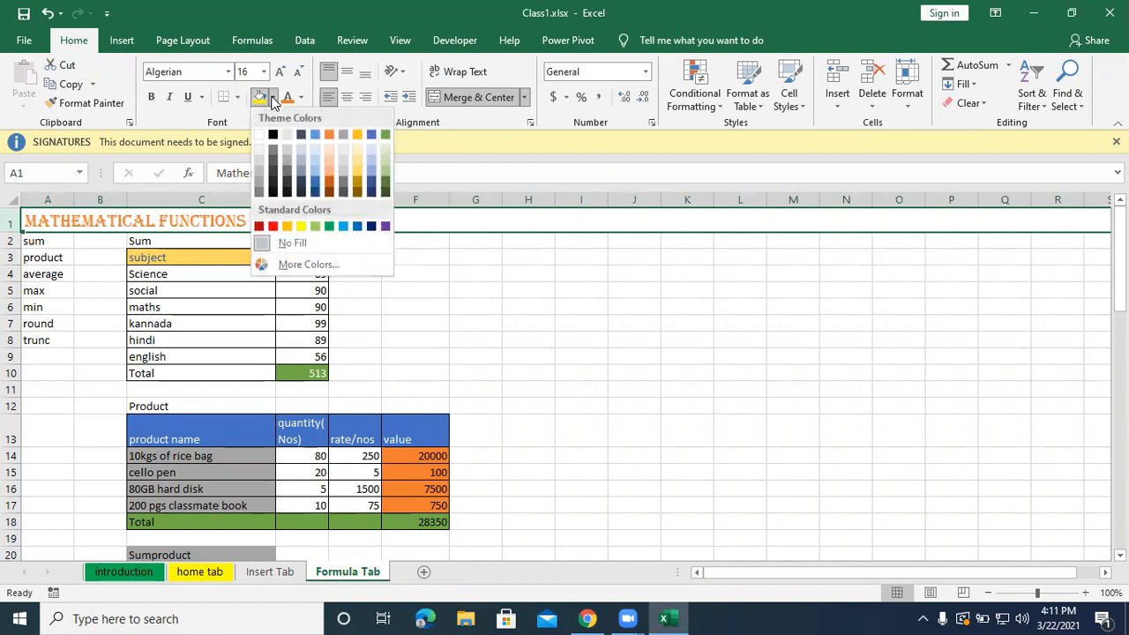
{"action": "left_click", "coordinate": [316, 189]}
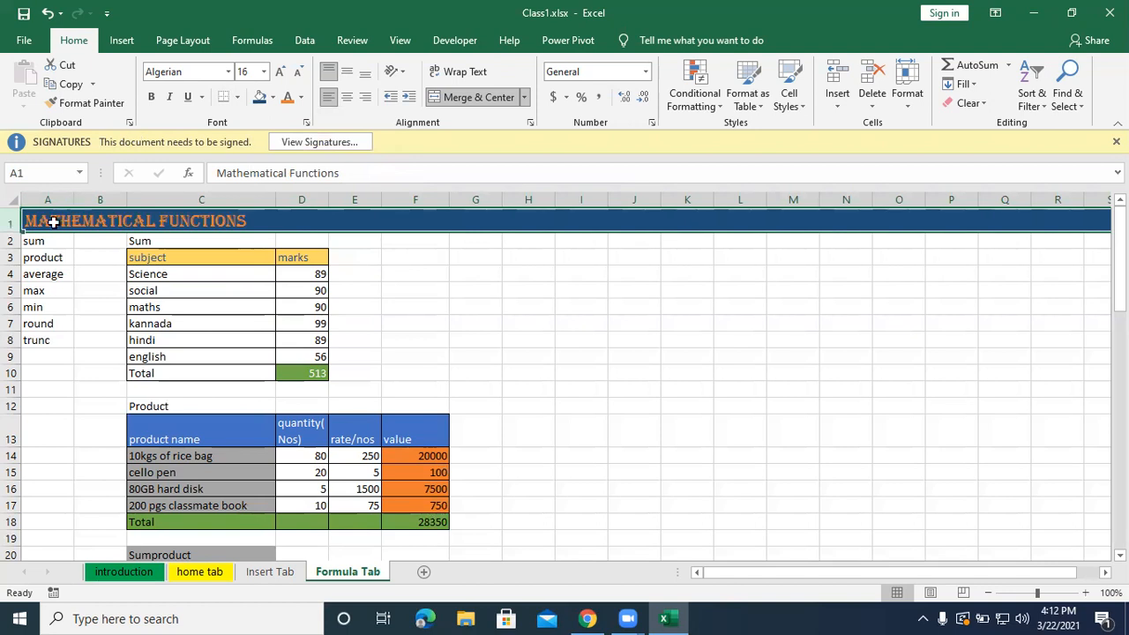
{"action": "left_click", "coordinate": [92, 103]}
{"action": "scroll", "coordinate": [44, 445], "scroll_direction": "down", "scroll_amount": 2}
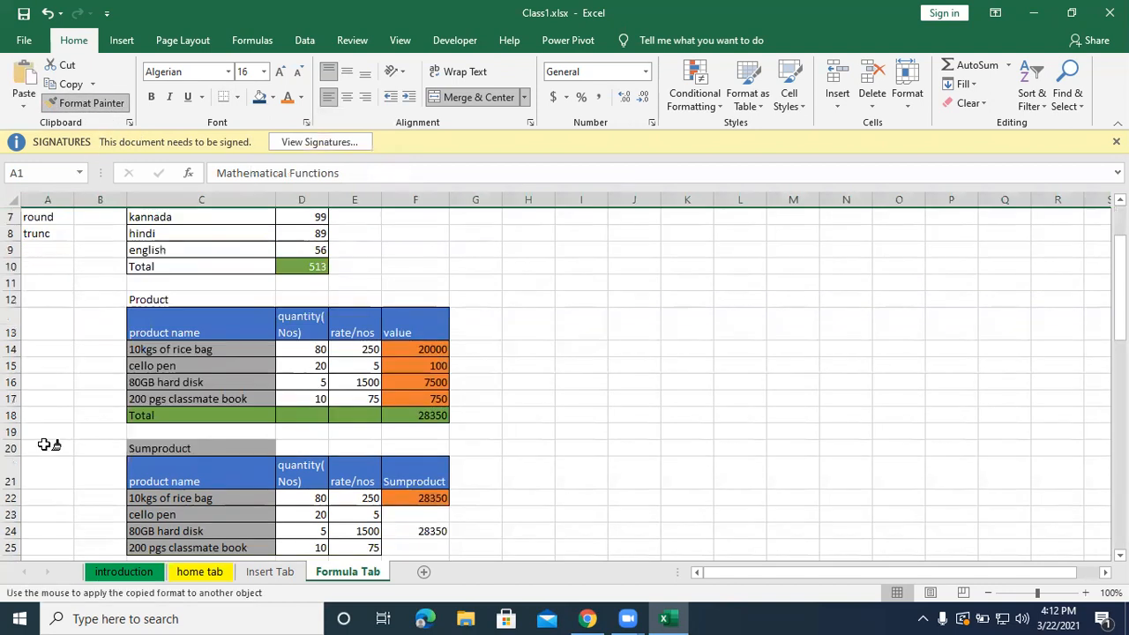
{"action": "scroll", "coordinate": [45, 445], "scroll_direction": "down", "scroll_amount": 16}
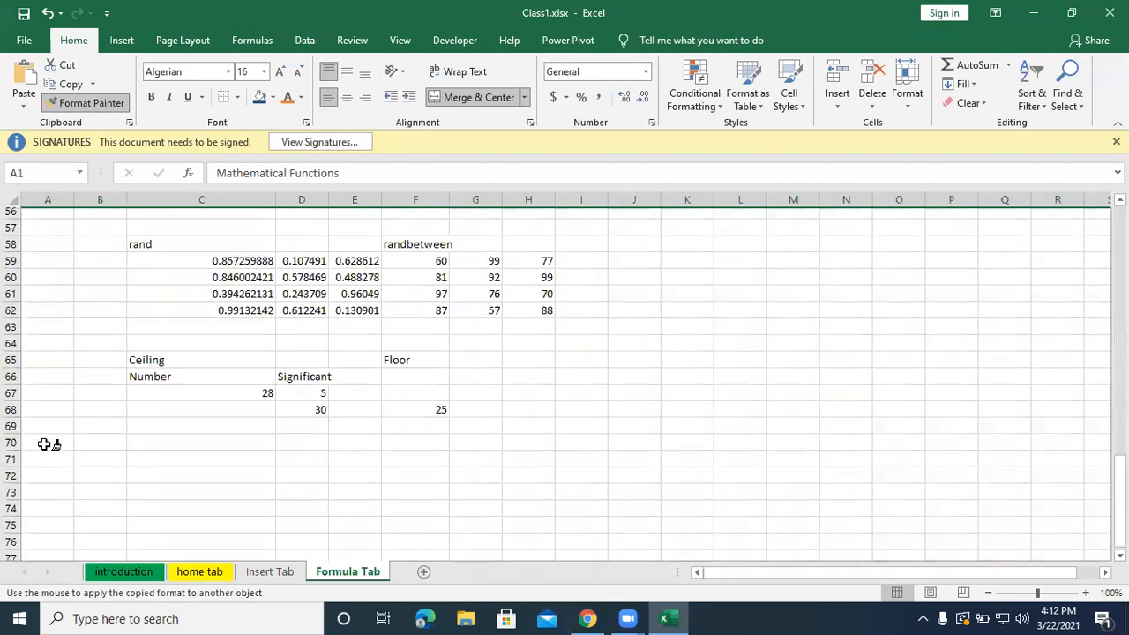
{"action": "scroll", "coordinate": [44, 444], "scroll_direction": "down", "scroll_amount": 2}
{"action": "left_click", "coordinate": [25, 367]}
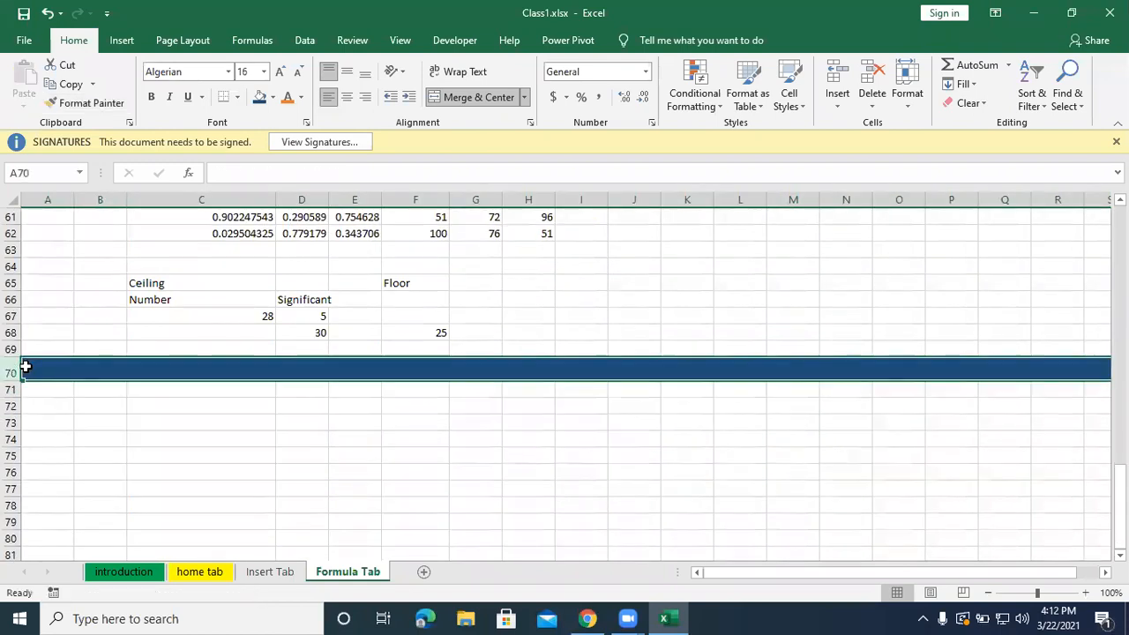
Enter the title "Logical Functions" in the formatted row 70.
{"action": "type", "text": "L"}
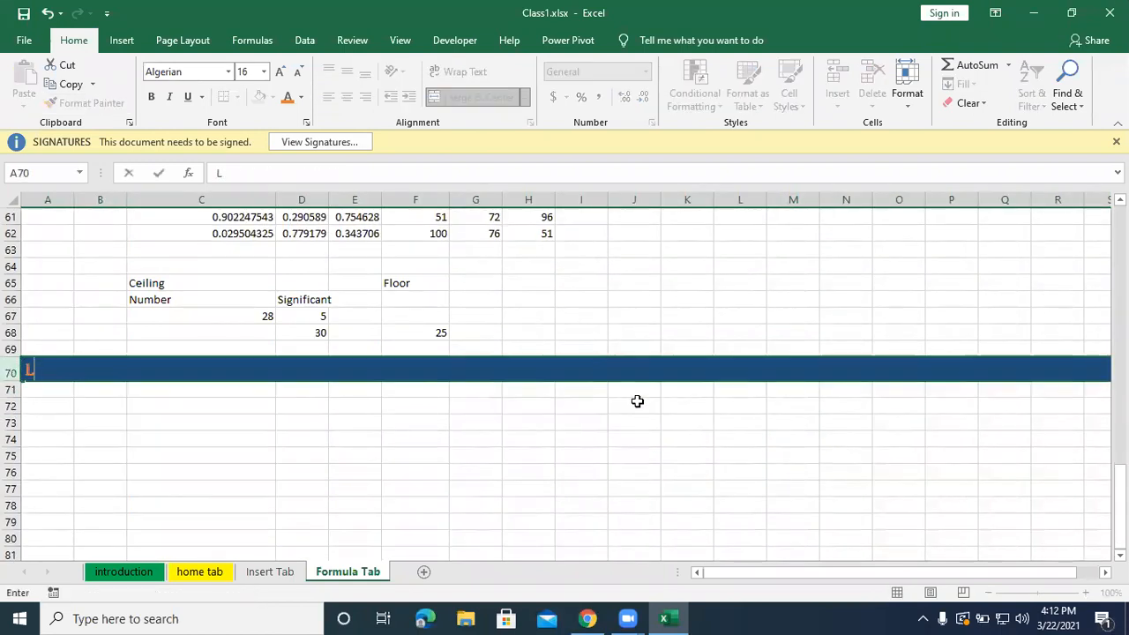
{"action": "type", "text": "ogical Functions"}
{"action": "key", "text": "Return"}
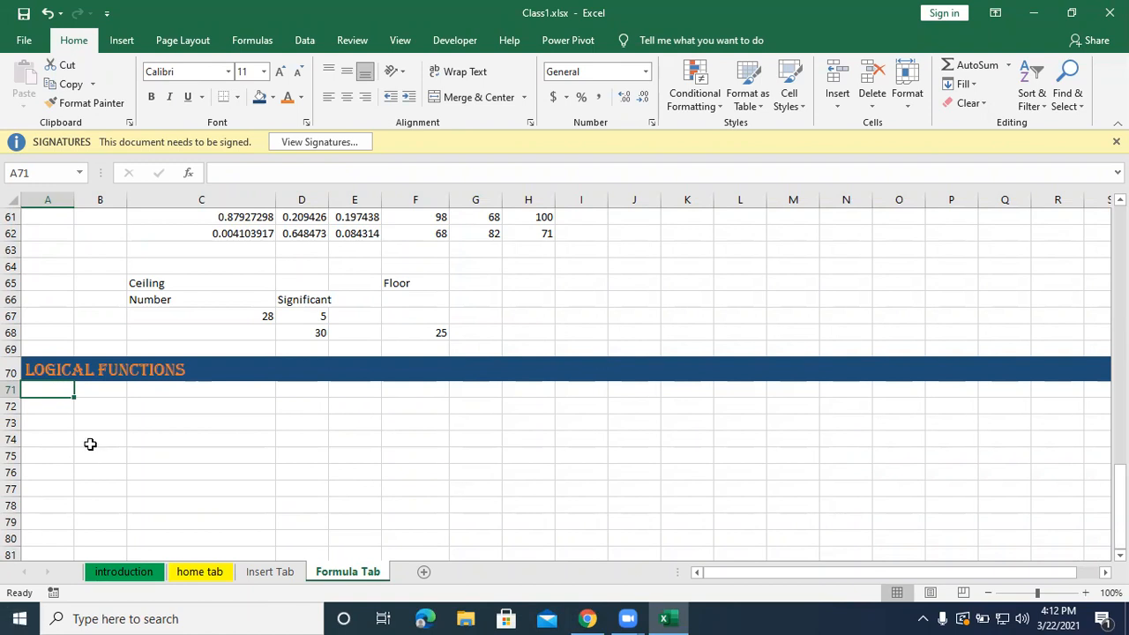
List the logical functions as "if,And, Or, Not" in cell A72.
{"action": "left_click", "coordinate": [58, 402]}
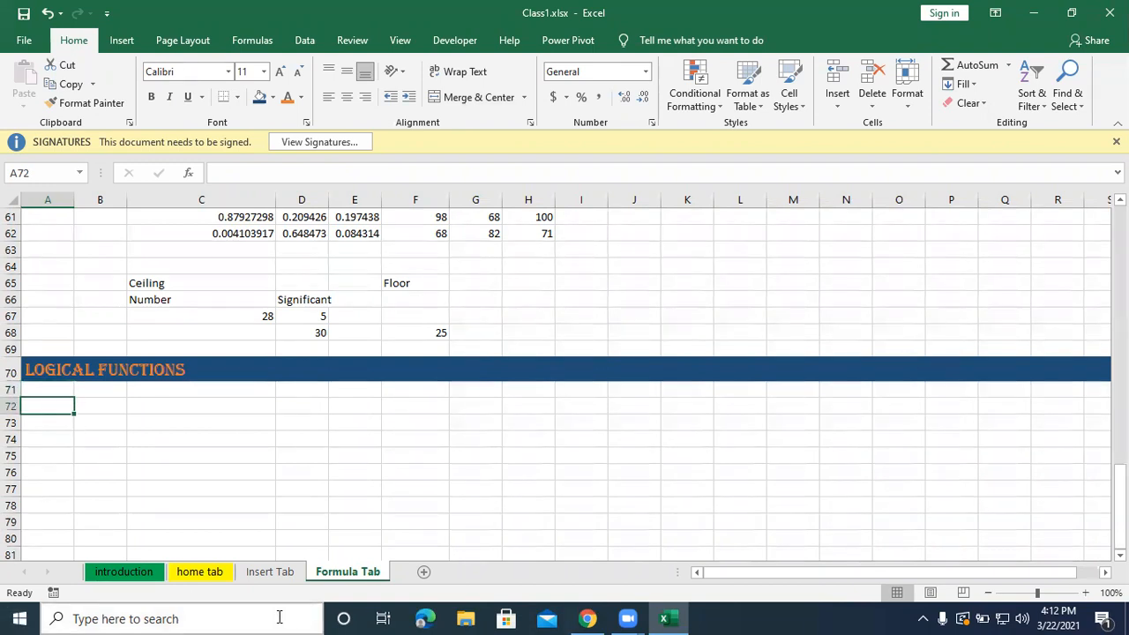
{"action": "type", "text": "if"}
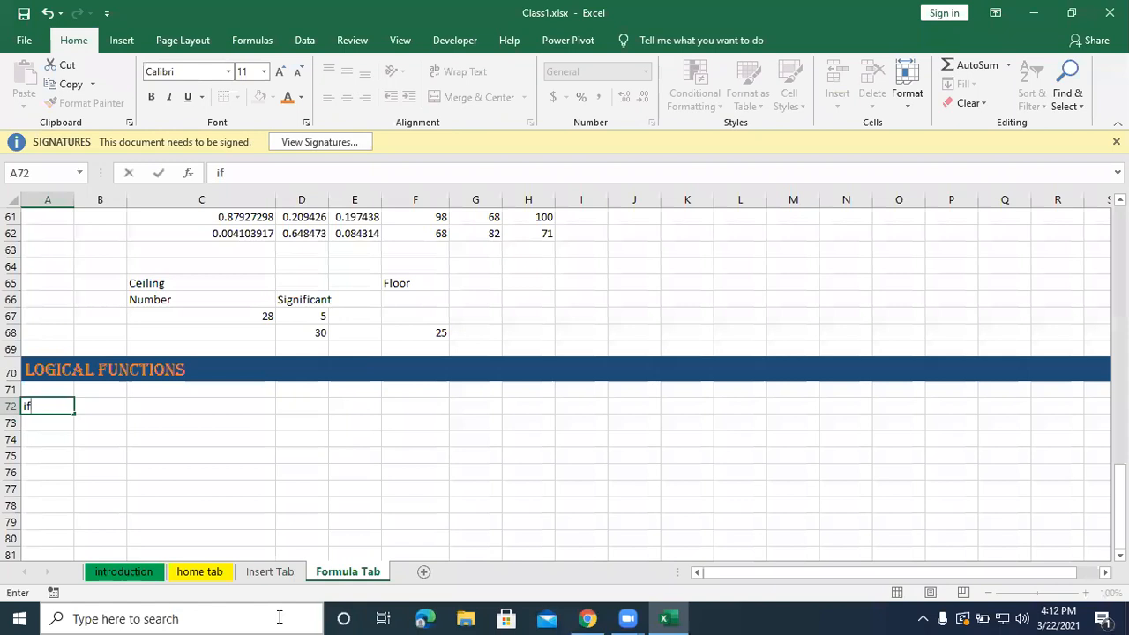
{"action": "type", "text": ",And, Or, Not"}
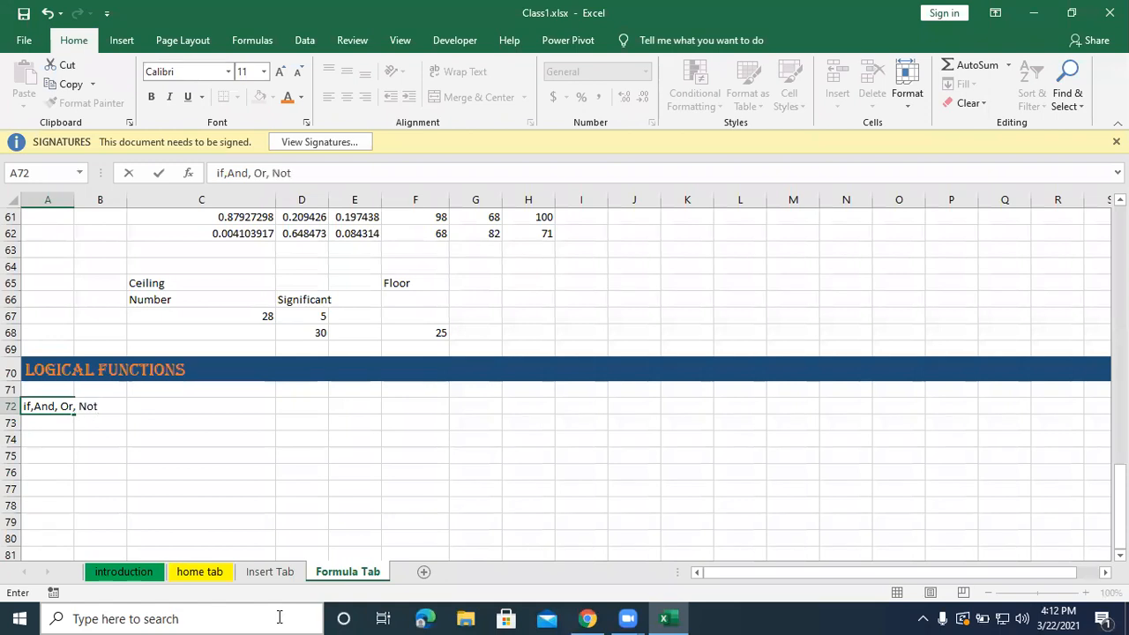
{"action": "key", "text": "Return"}
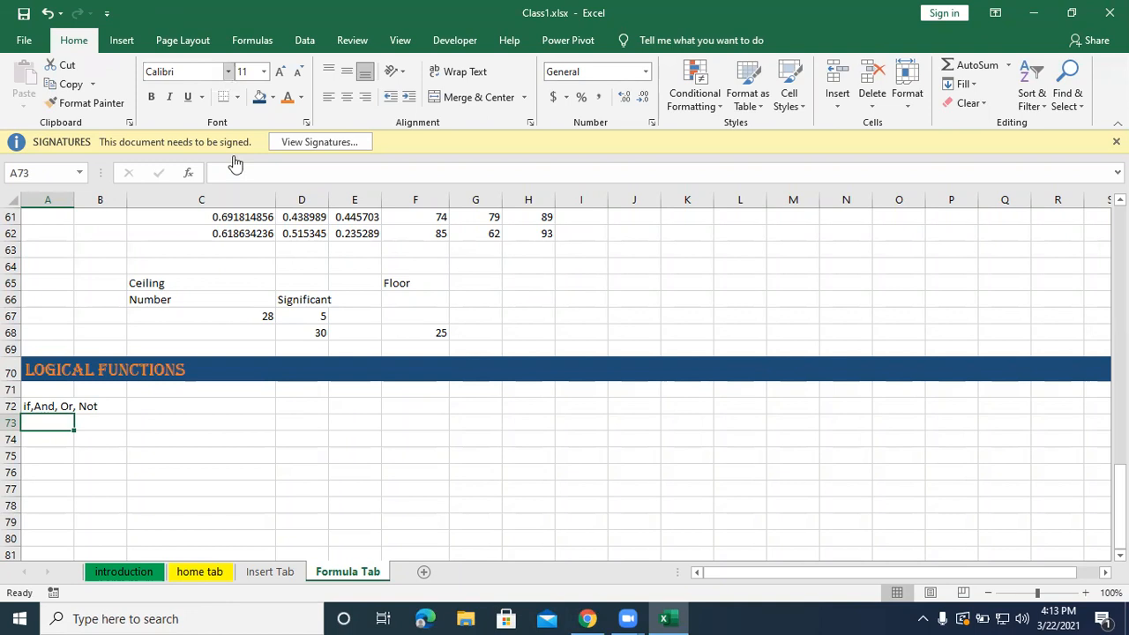
Enter the label "if" in cell A74.
{"action": "left_click", "coordinate": [143, 423]}
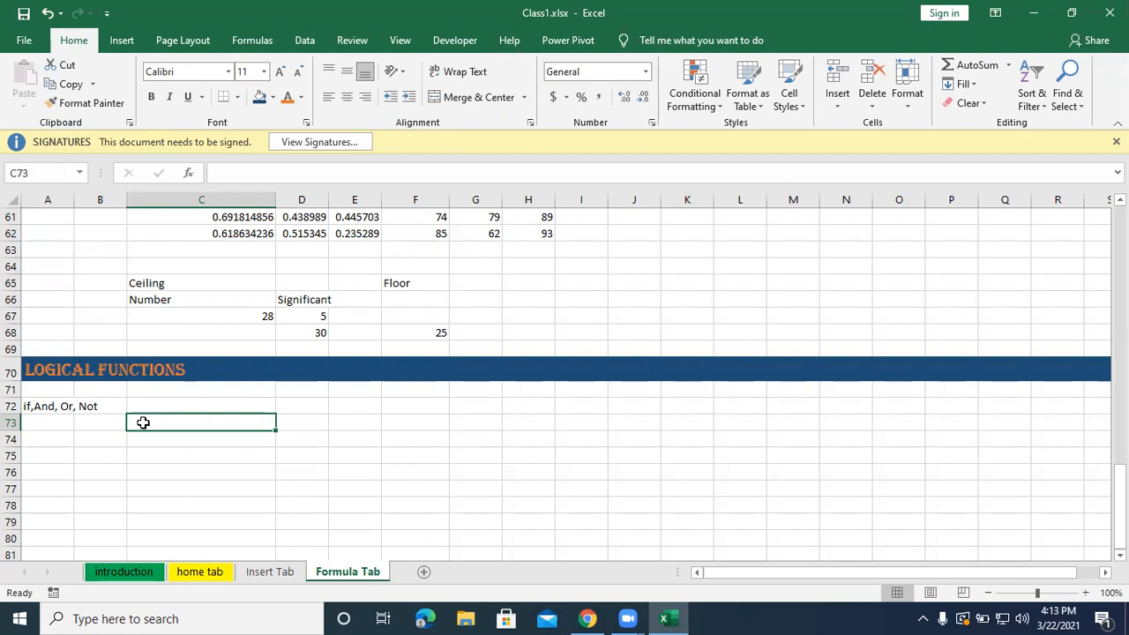
{"action": "key", "text": "Left"}
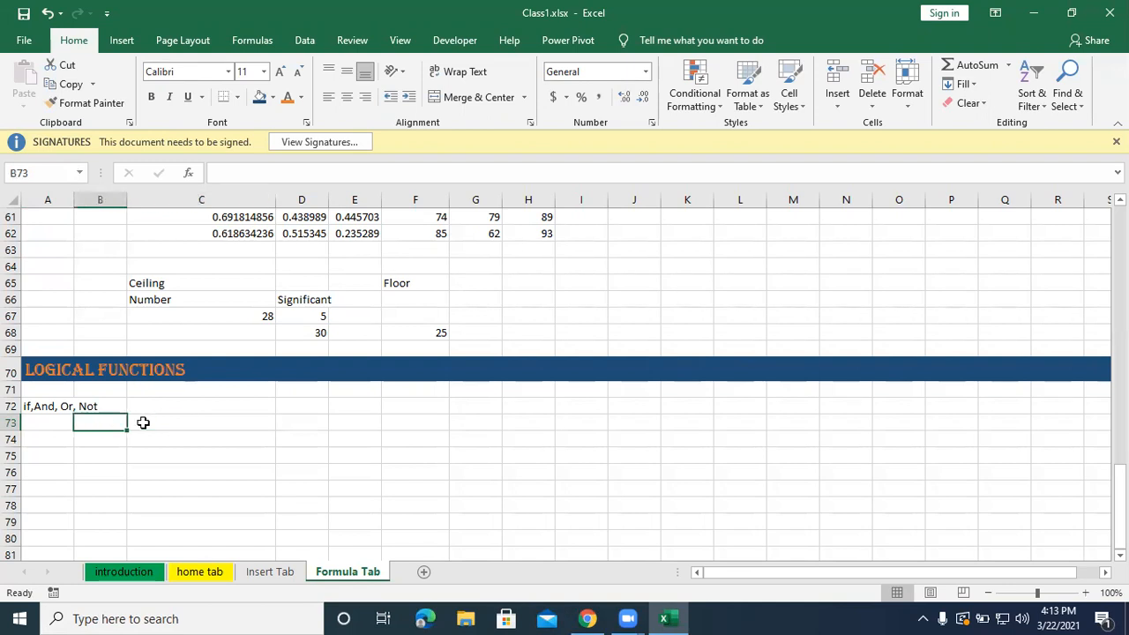
{"action": "type", "text": "o"}
{"action": "key", "text": "BackSpace"}
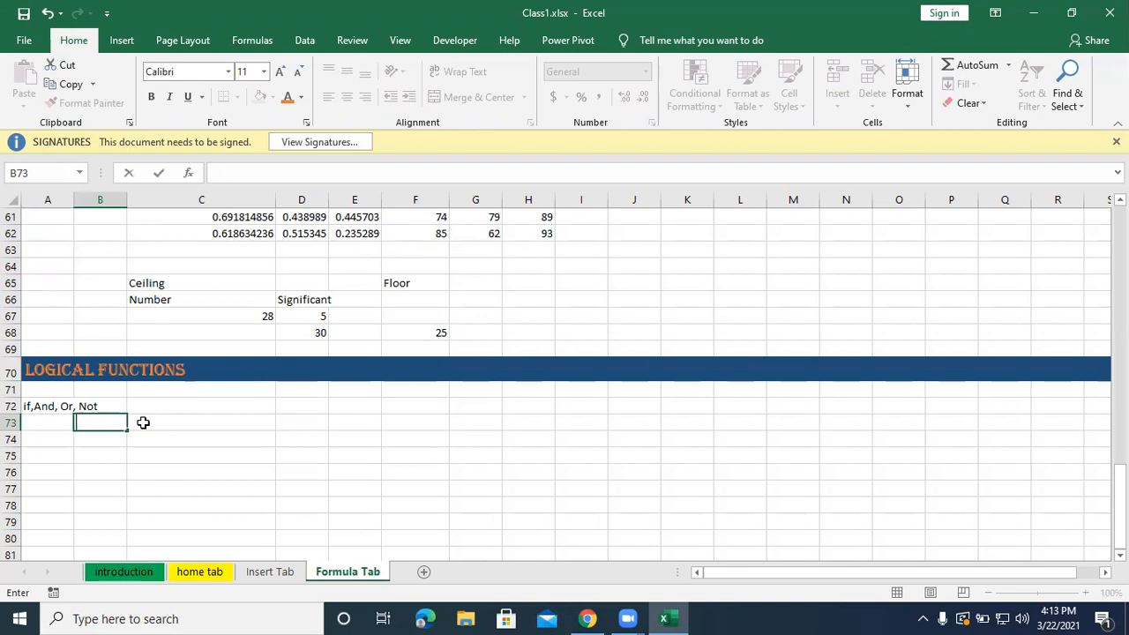
{"action": "key", "text": "Left"}
{"action": "key", "text": "Down"}
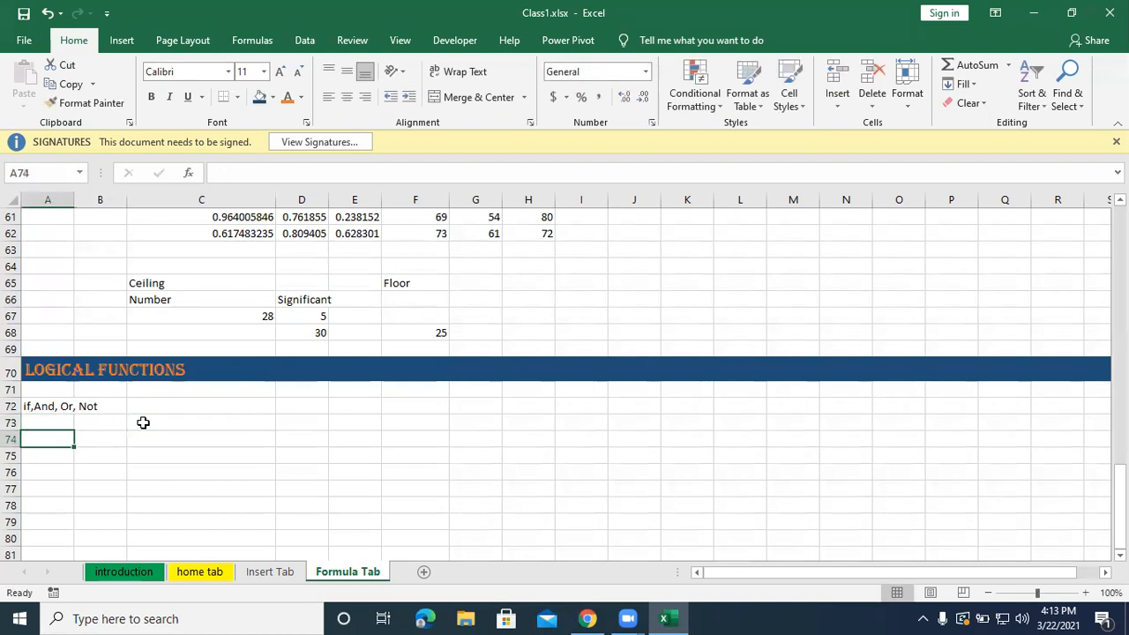
{"action": "type", "text": "if"}
{"action": "key", "text": "Return"}
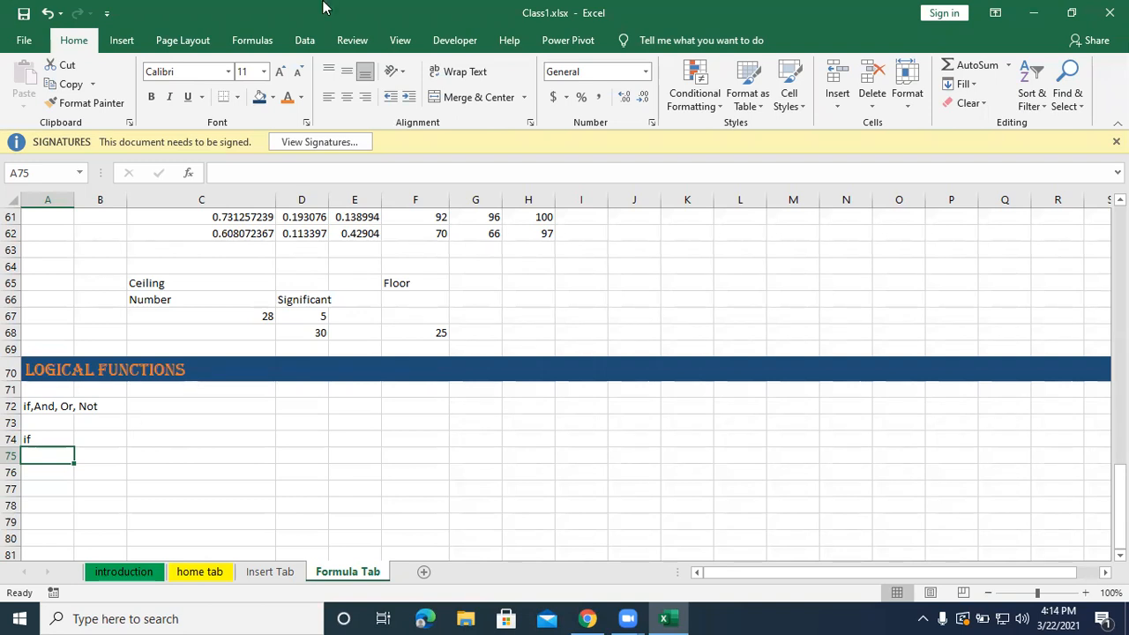
Write the IF syntax in cell A75 as plain text: "=if(logical test,value if true, value if false)".
{"action": "left_click", "coordinate": [632, 97]}
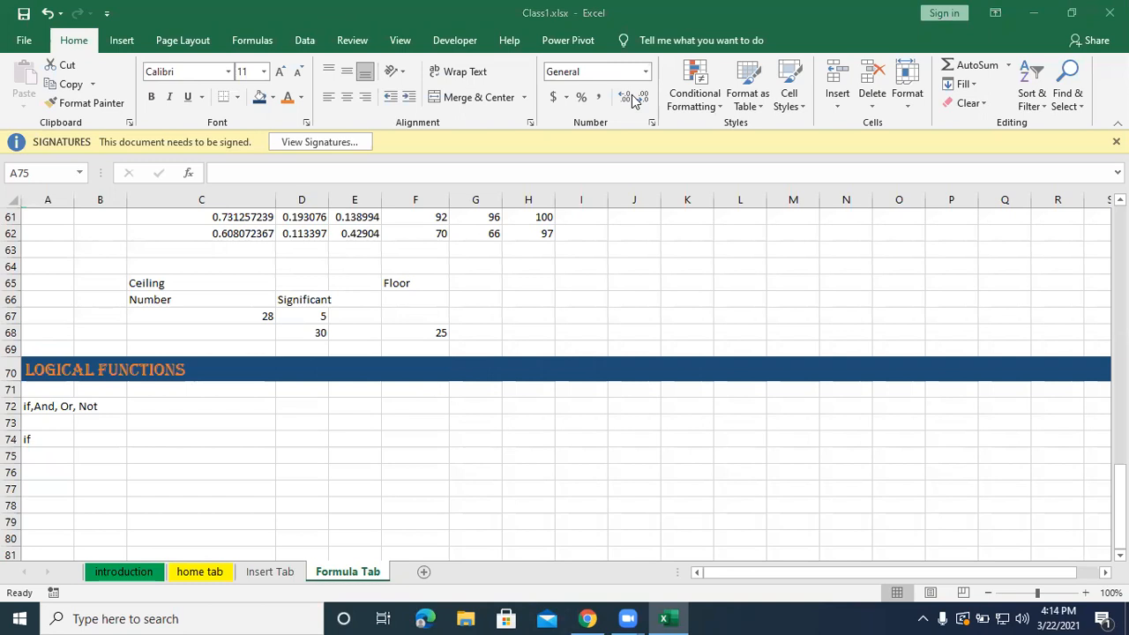
{"action": "left_click", "coordinate": [48, 453]}
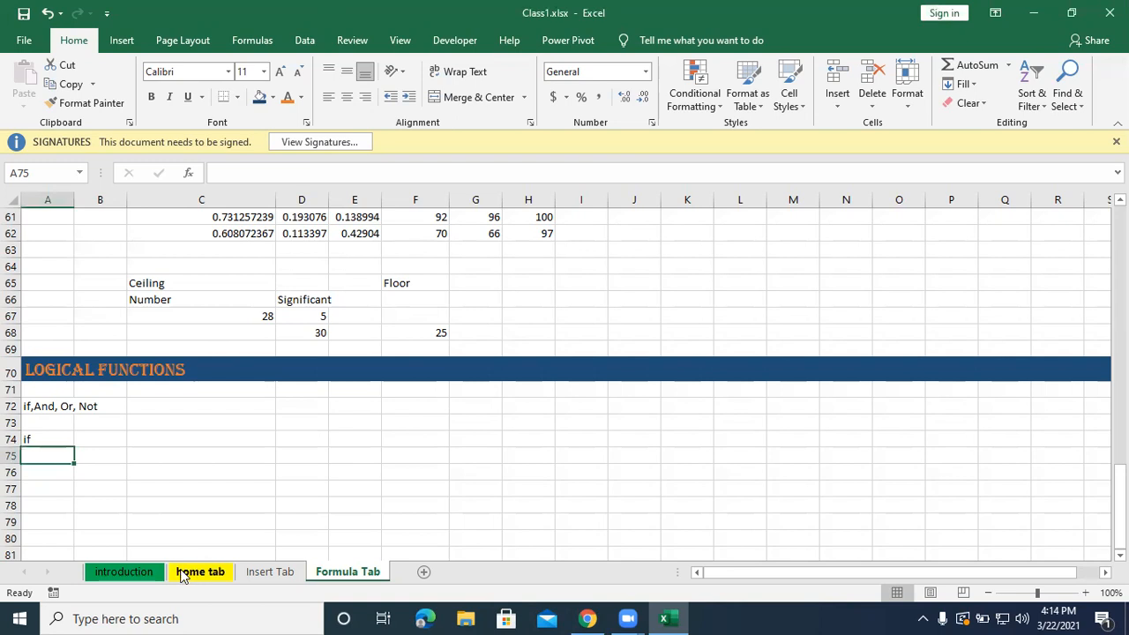
{"action": "type", "text": "="}
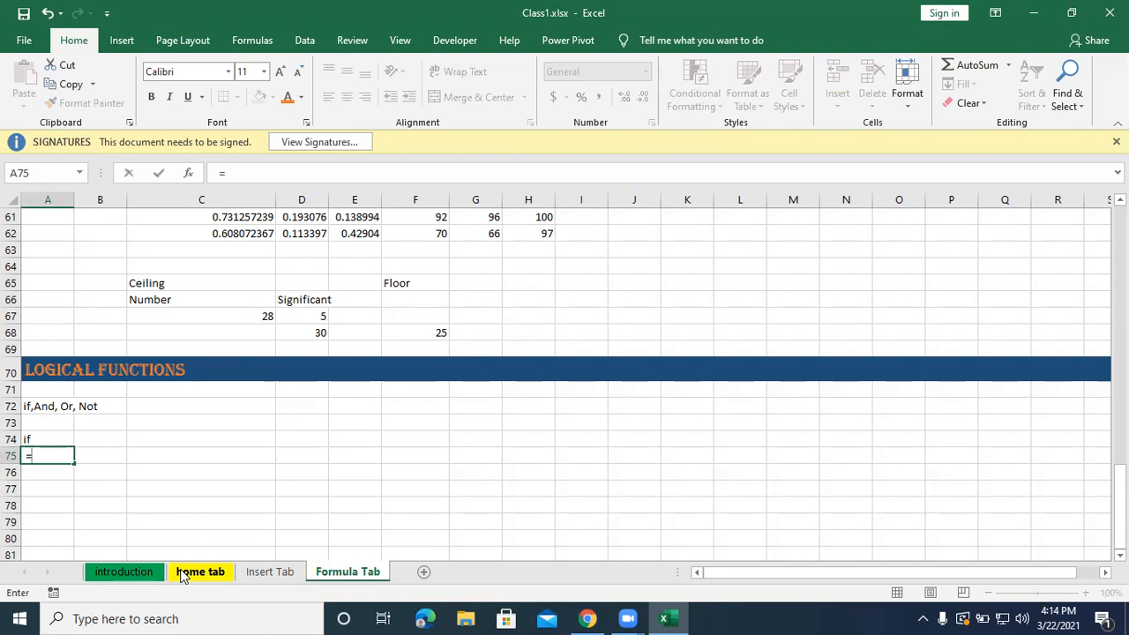
{"action": "type", "text": "if(logical"}
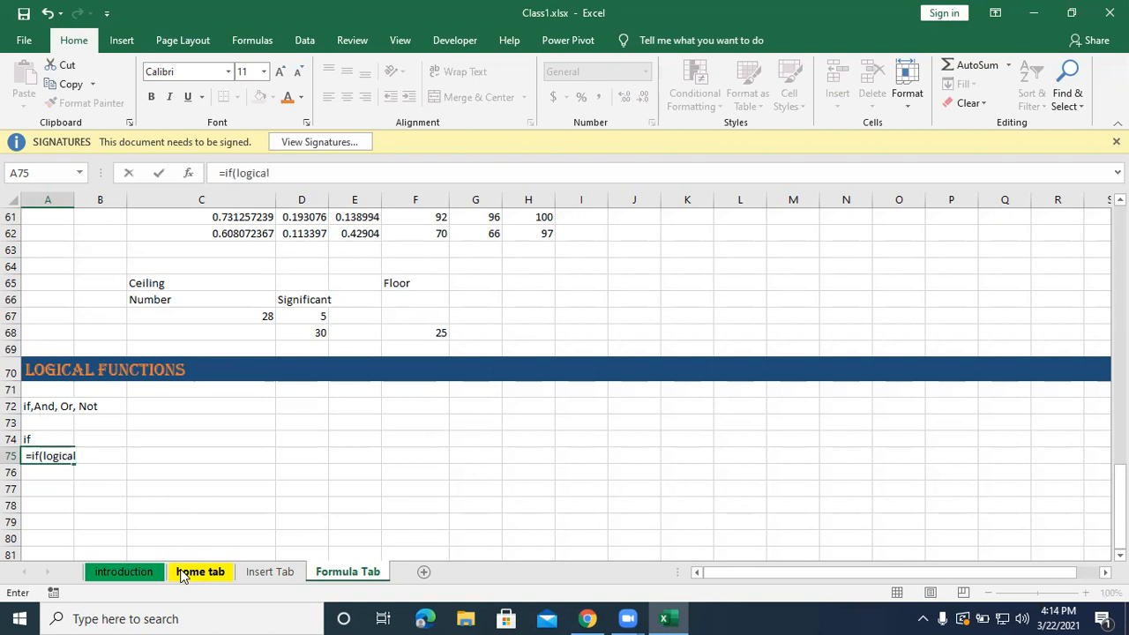
{"action": "type", "text": " test,"}
{"action": "type", "text": "value i"}
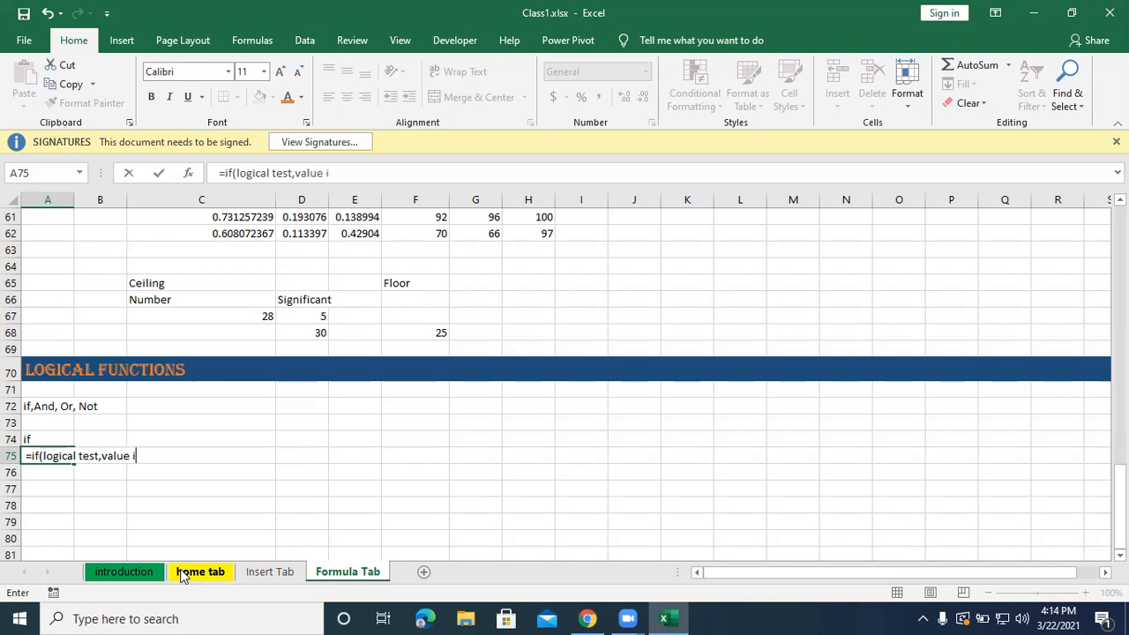
{"action": "type", "text": "f true, value "}
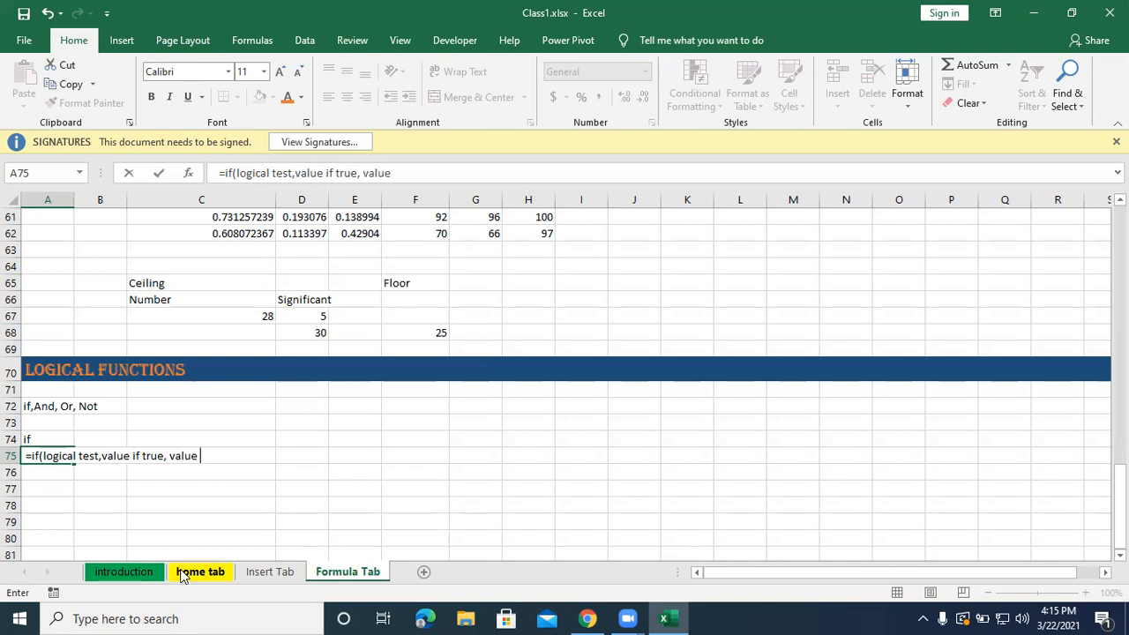
{"action": "type", "text": "if false)"}
{"action": "key", "text": "Return"}
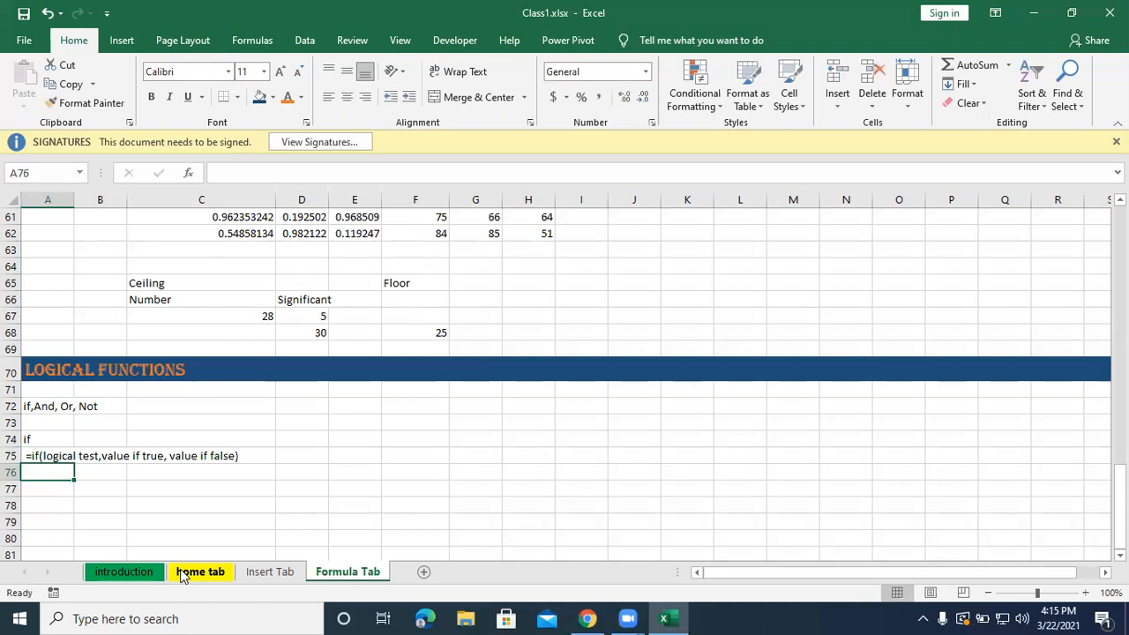
Start an IF formula in cell A76 with the logical test 50=50.
{"action": "type", "text": "=if"}
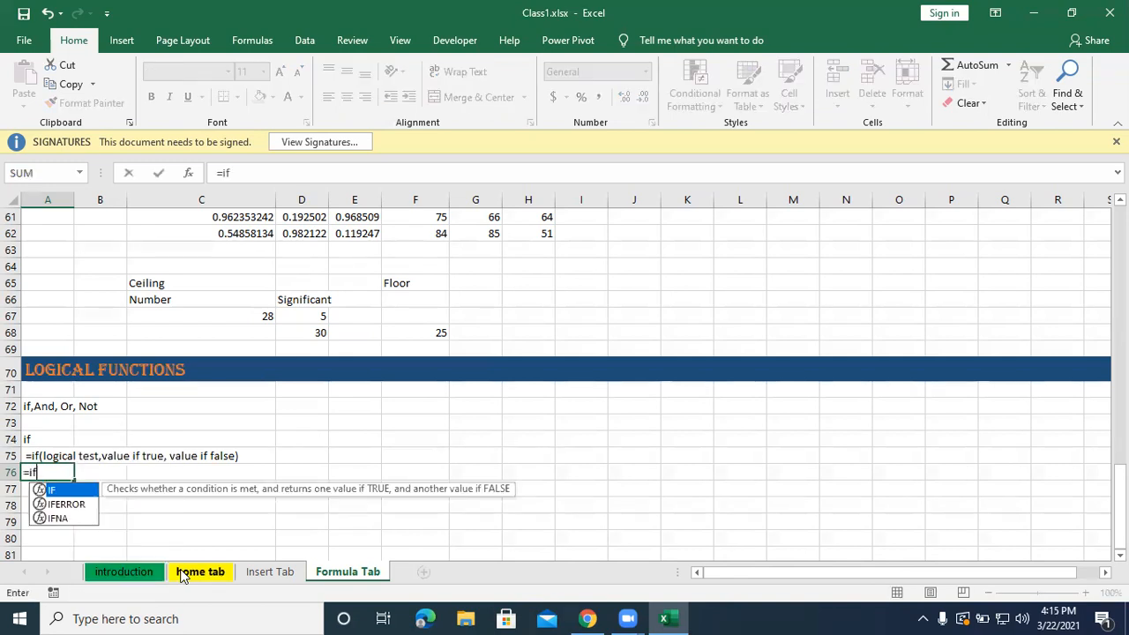
{"action": "type", "text": "(50=50"}
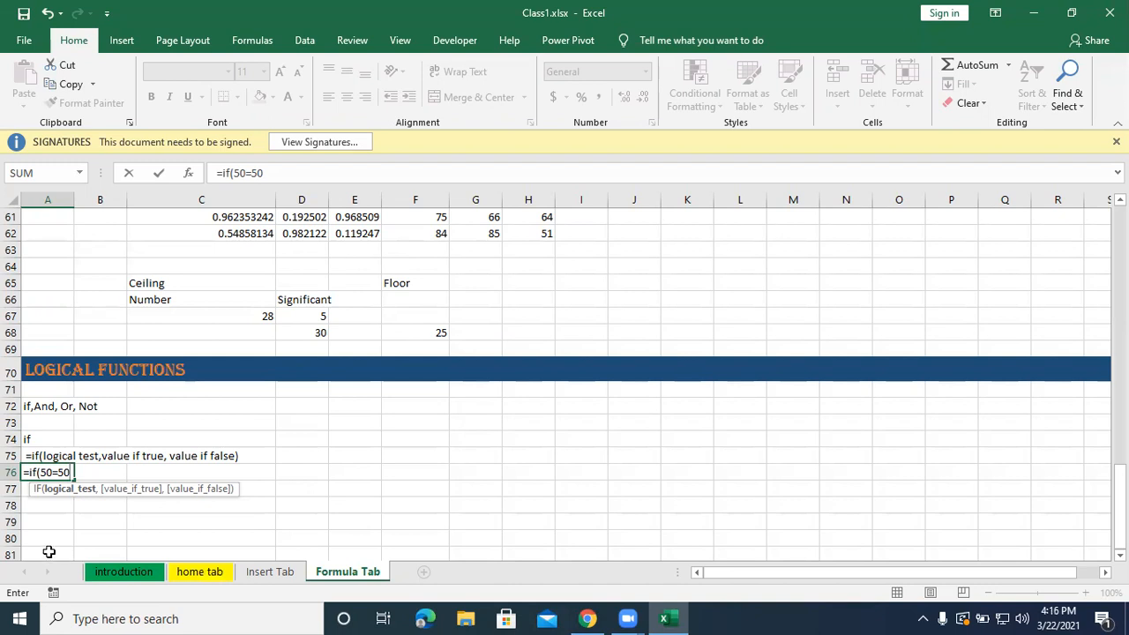
Replace the logical test of the IF formula in A76 with 100>50.
{"action": "key", "text": "BackSpace"}
{"action": "key", "text": "BackSpace"}
{"action": "key", "text": "BackSpace"}
{"action": "key", "text": "BackSpace"}
{"action": "key", "text": "BackSpace"}
{"action": "type", "text": "100>50"}
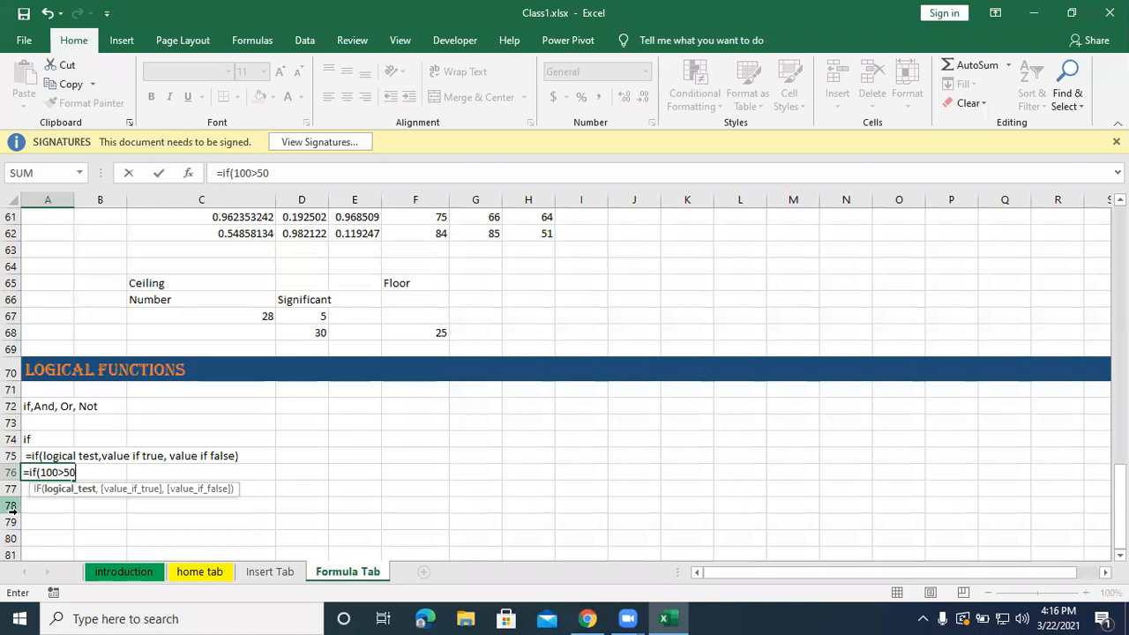
{"action": "type", "text": ","}
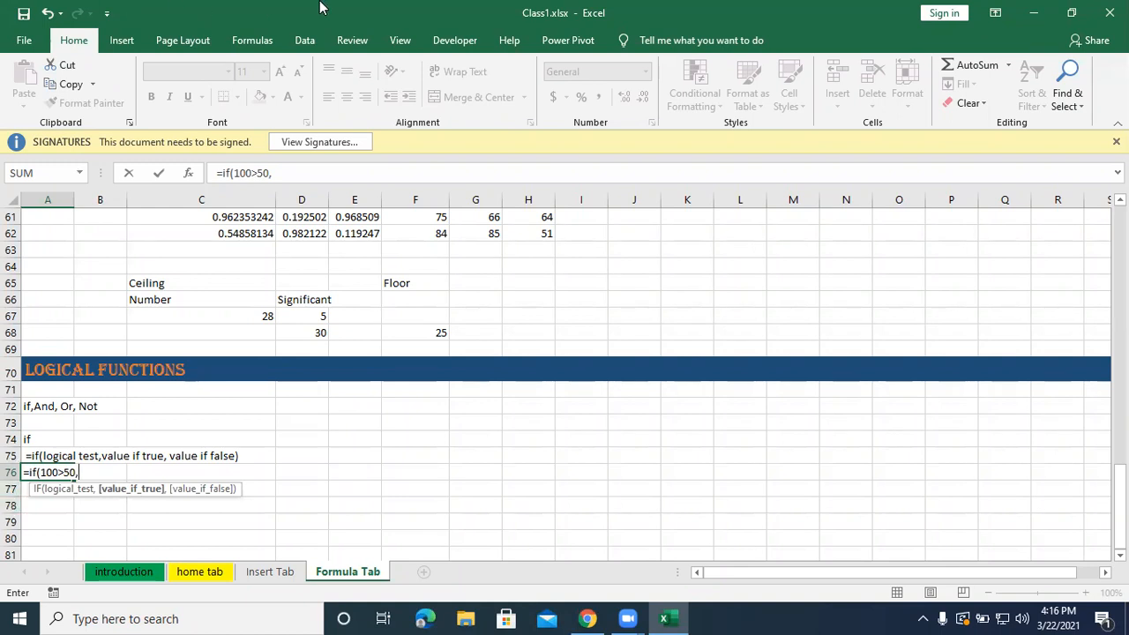
{"action": "left_click", "coordinate": [635, 241]}
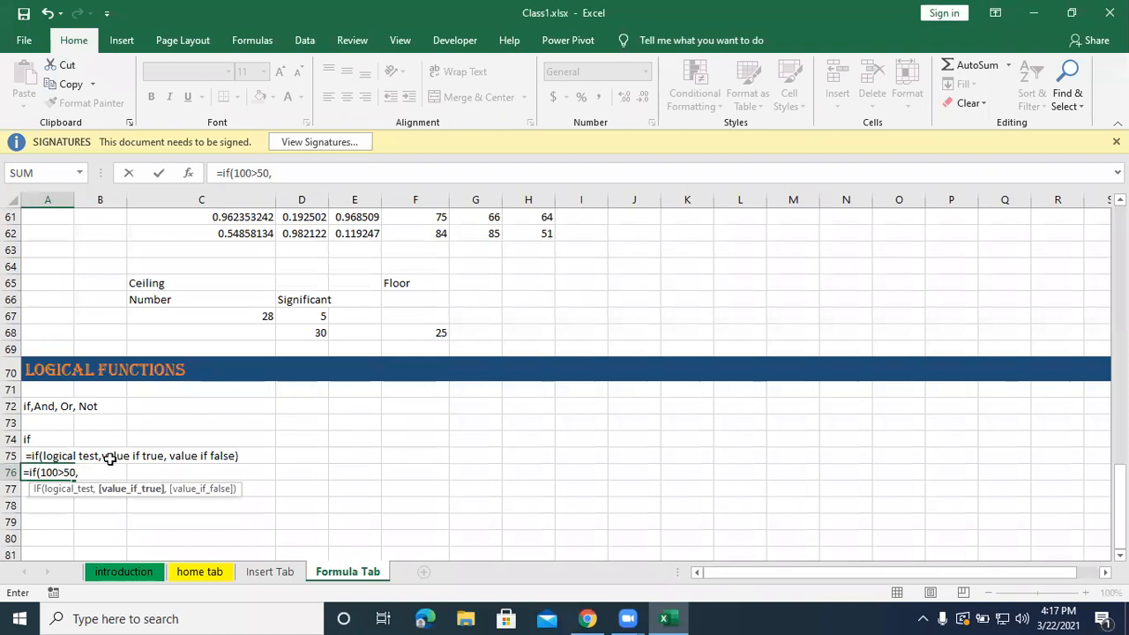
Complete the IF formula in A76 with "Yes" as the value if true and "No" as the value if false.
{"action": "type", "text": "\"Yes\",\"No"}
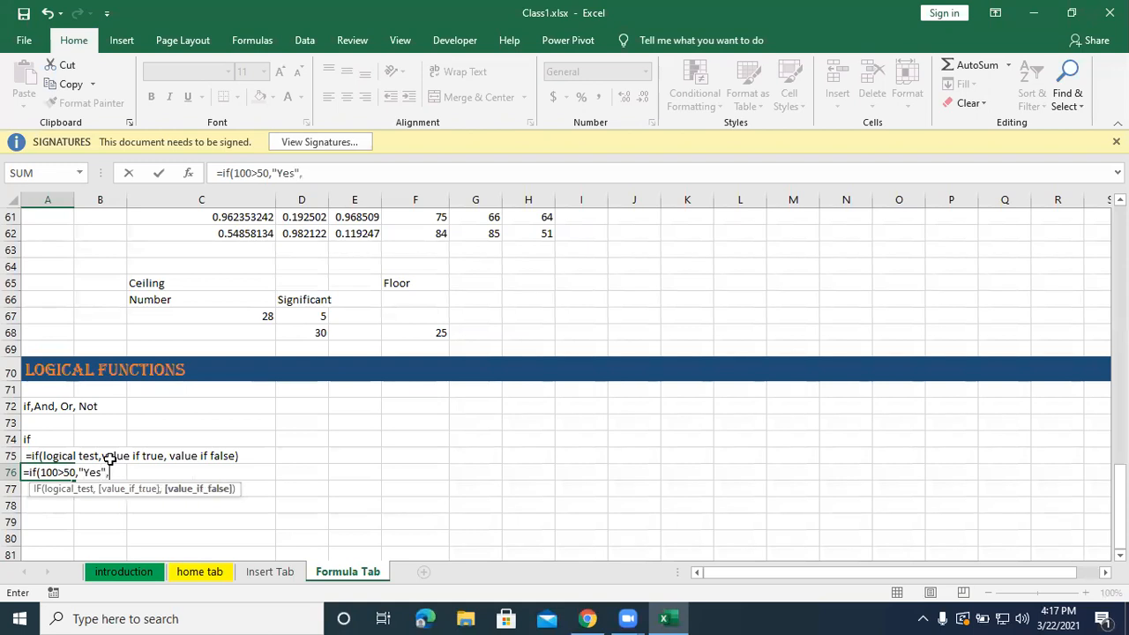
{"action": "type", "text": "\")"}
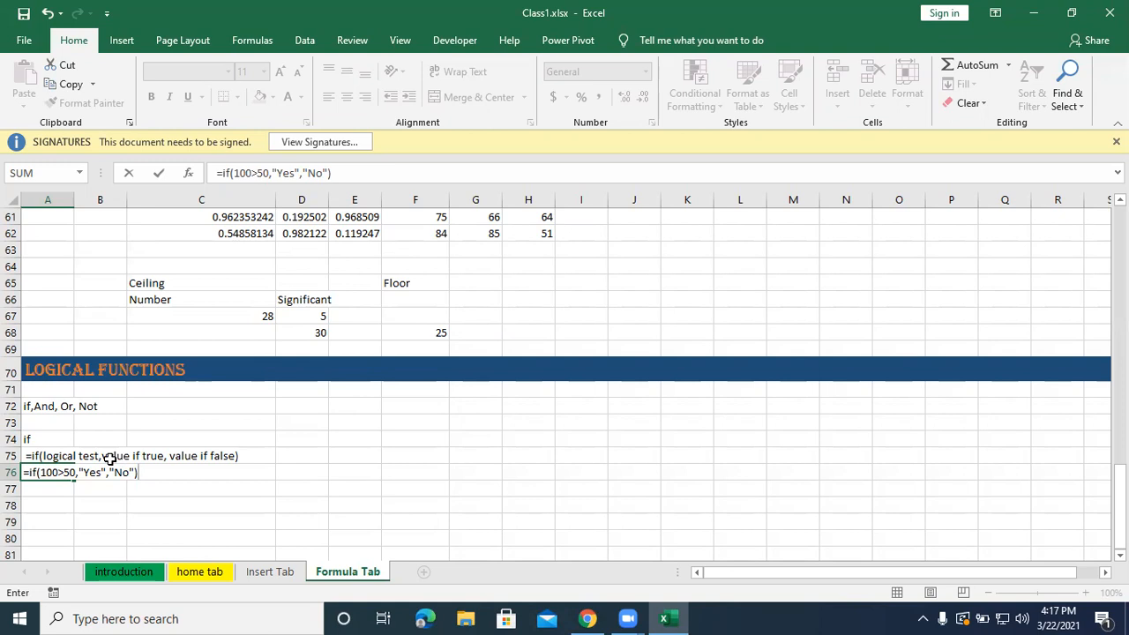
{"action": "key", "text": "Return"}
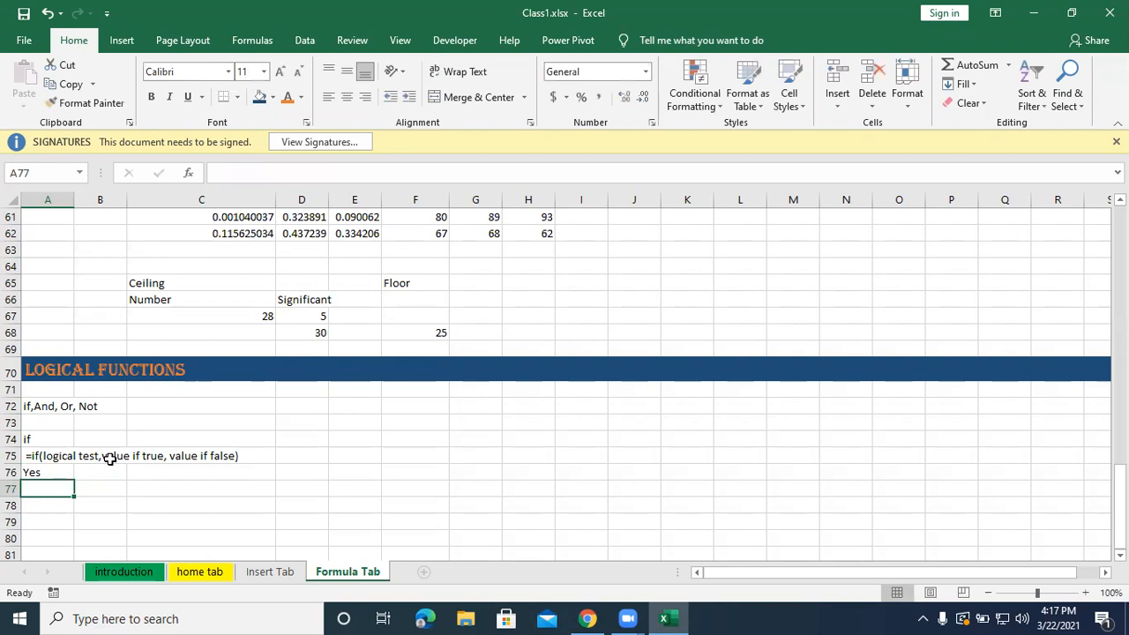
Change the logical test of the IF formula in A76 to 100<50.
{"action": "double_click", "coordinate": [33, 473]}
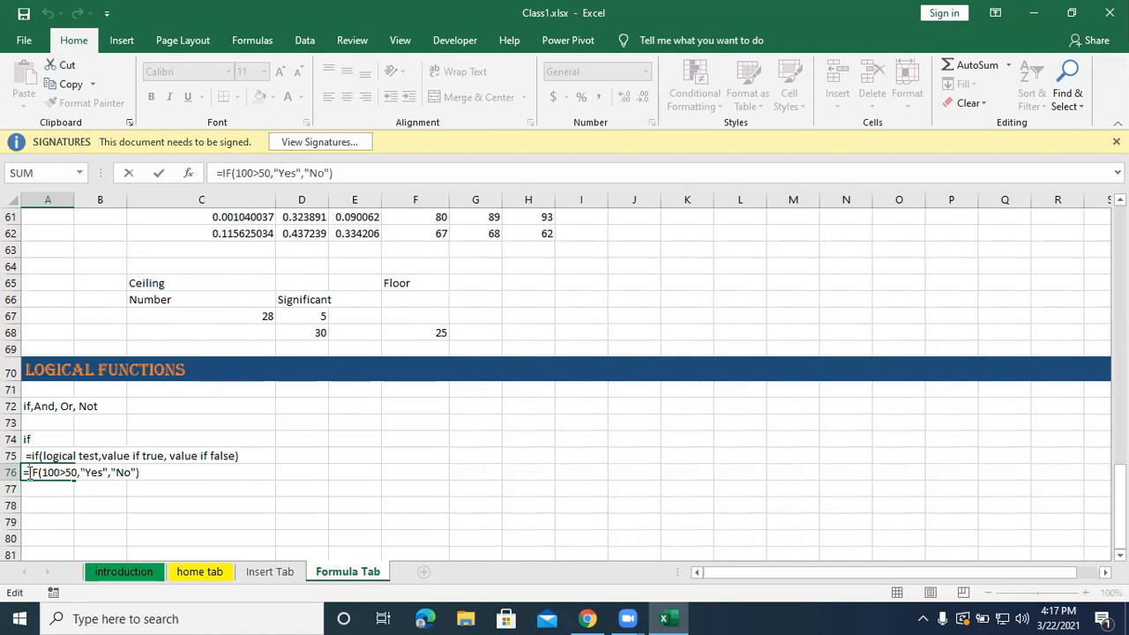
{"action": "left_click", "coordinate": [67, 473]}
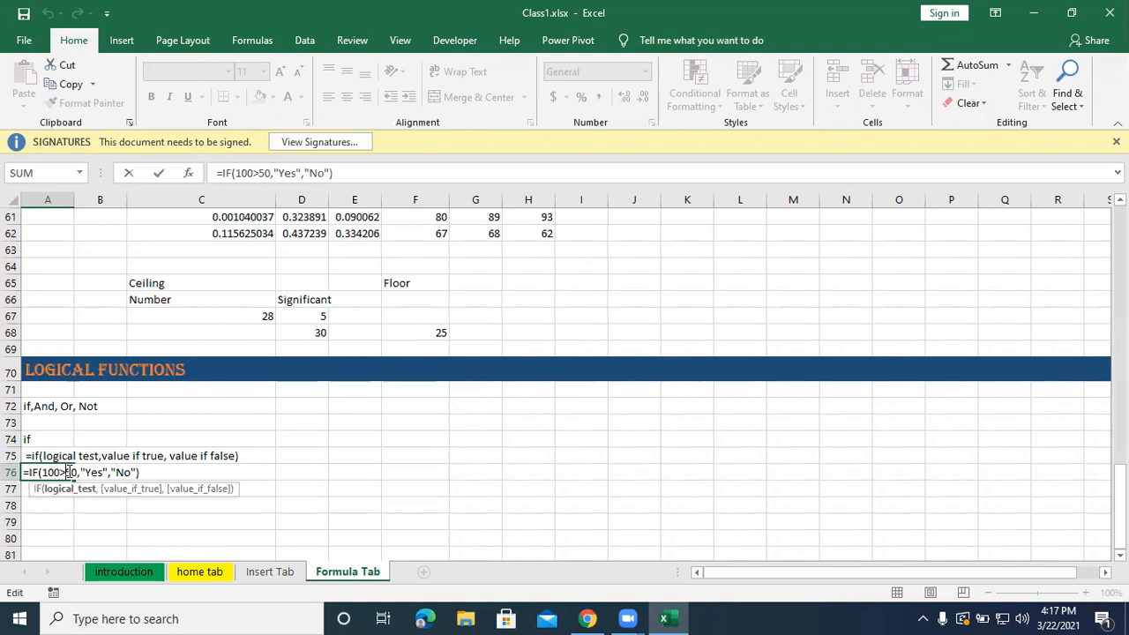
{"action": "left_click", "coordinate": [517, 40]}
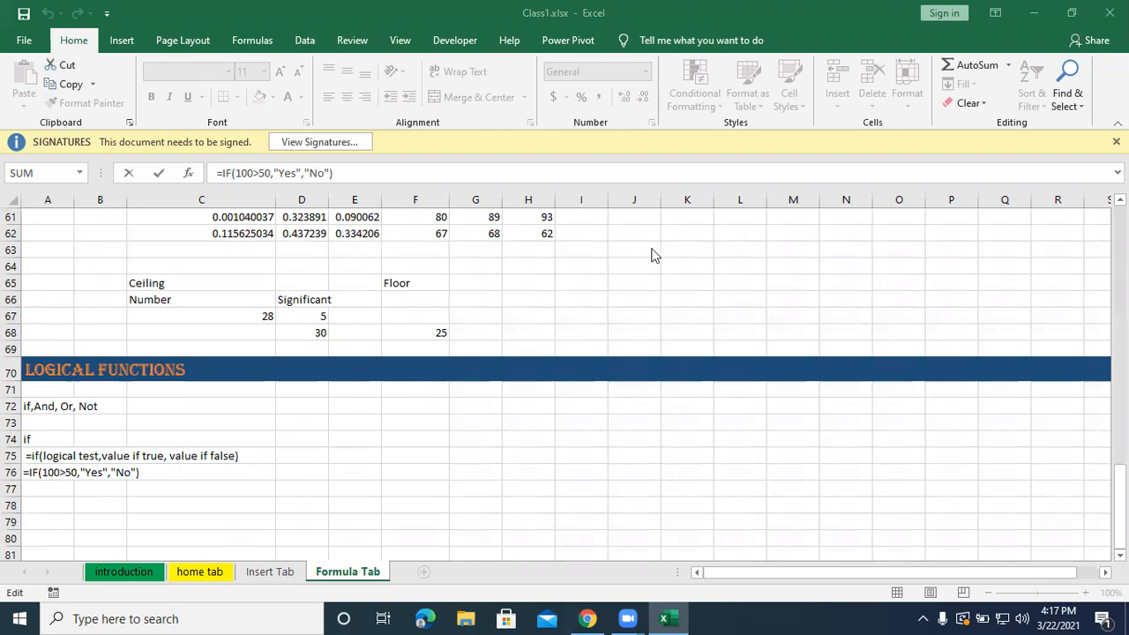
{"action": "left_click", "coordinate": [63, 473]}
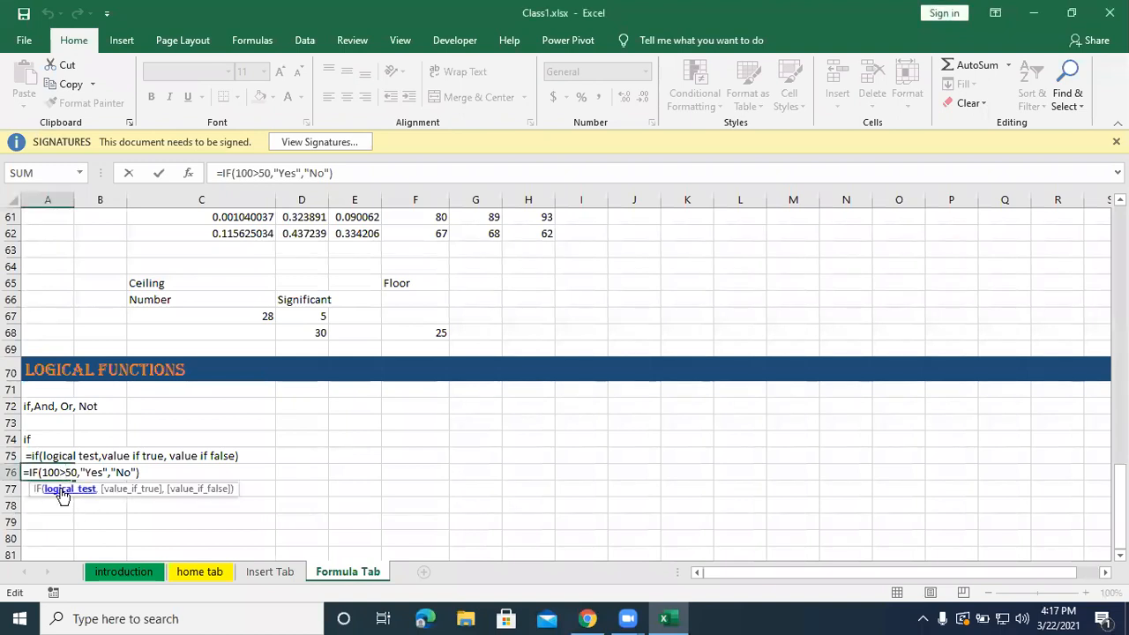
{"action": "key", "text": "BackSpace"}
{"action": "type", "text": "<"}
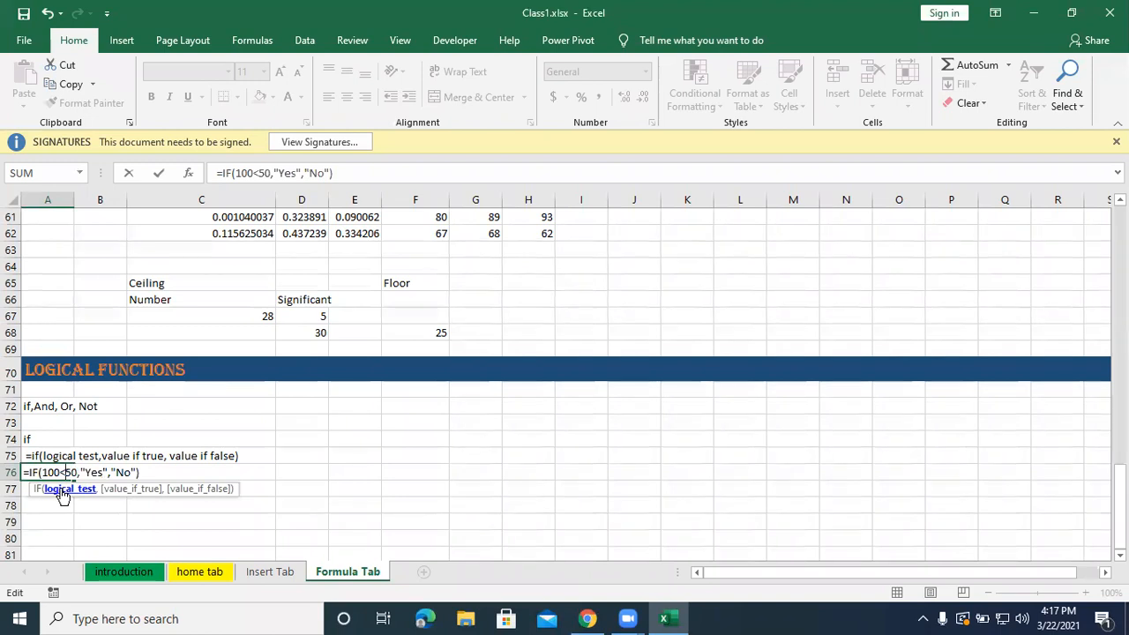
{"action": "key", "text": "Return"}
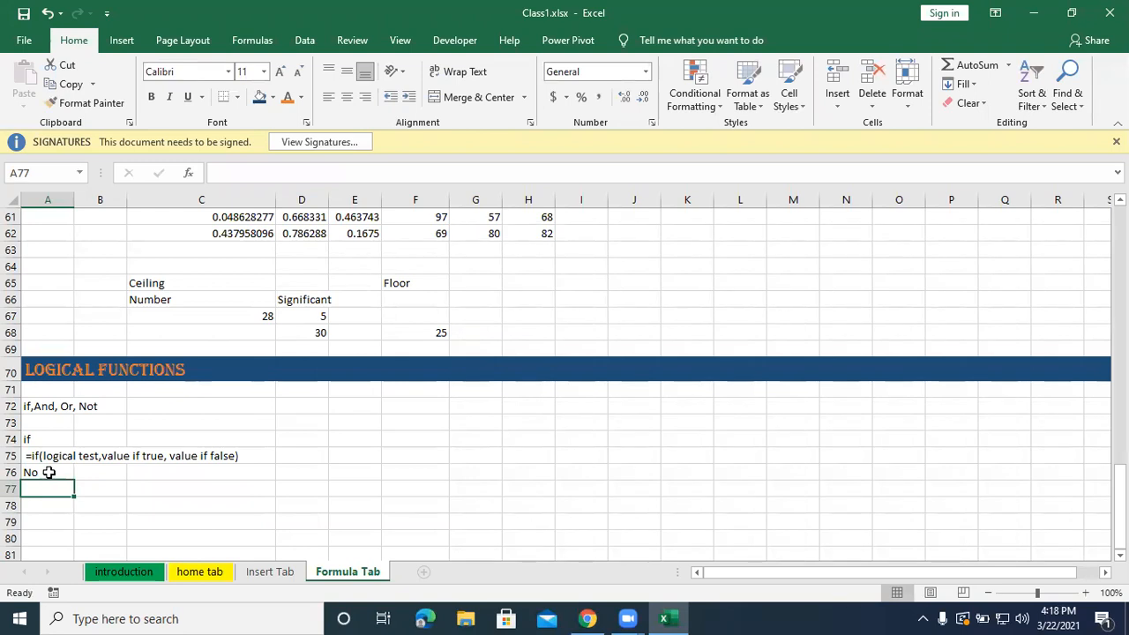
Set the logical test in A76 to 100>50 and turn the formula into plain text with a leading space.
{"action": "left_click", "coordinate": [48, 473]}
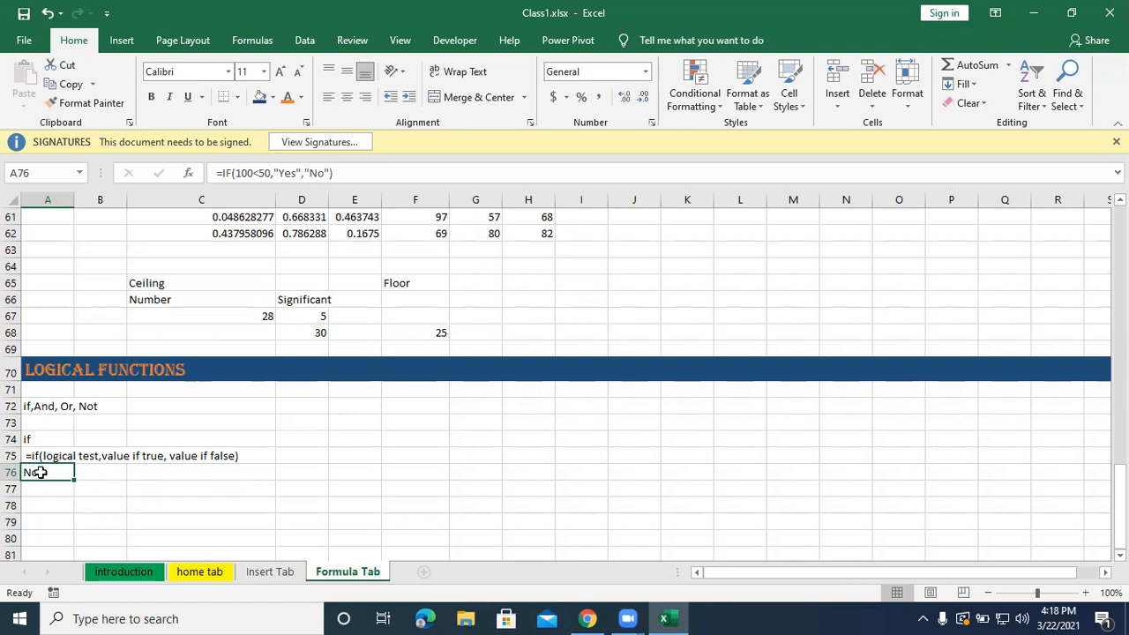
{"action": "double_click", "coordinate": [40, 476]}
{"action": "left_click", "coordinate": [65, 473]}
{"action": "key", "text": "BackSpace"}
{"action": "type", "text": ">"}
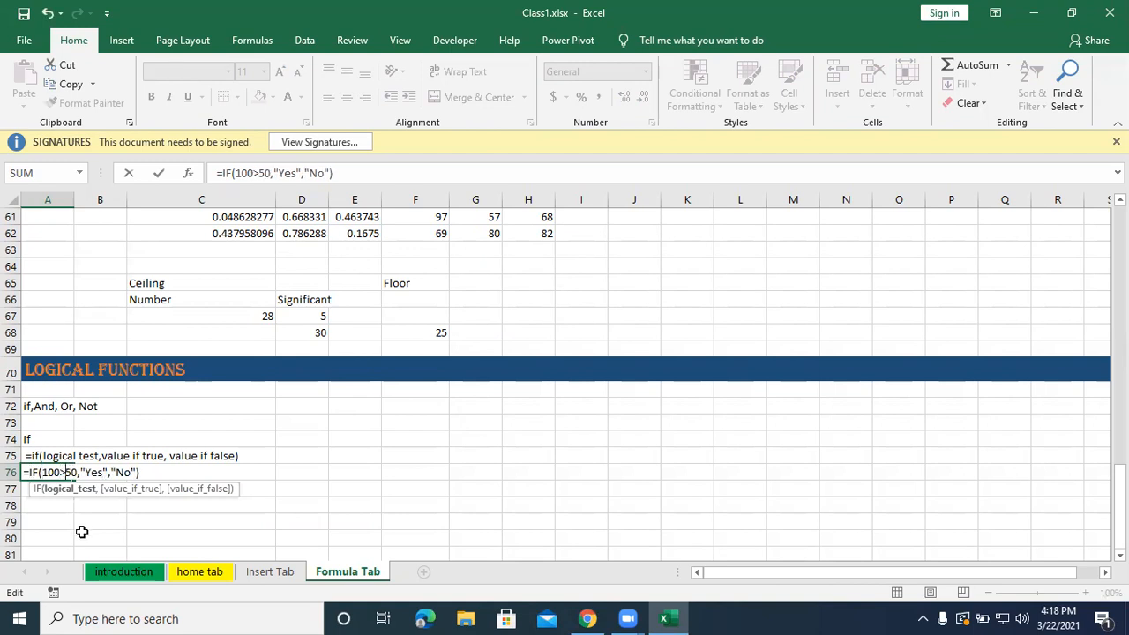
{"action": "left_click", "coordinate": [23, 474]}
{"action": "left_click", "coordinate": [50, 491]}
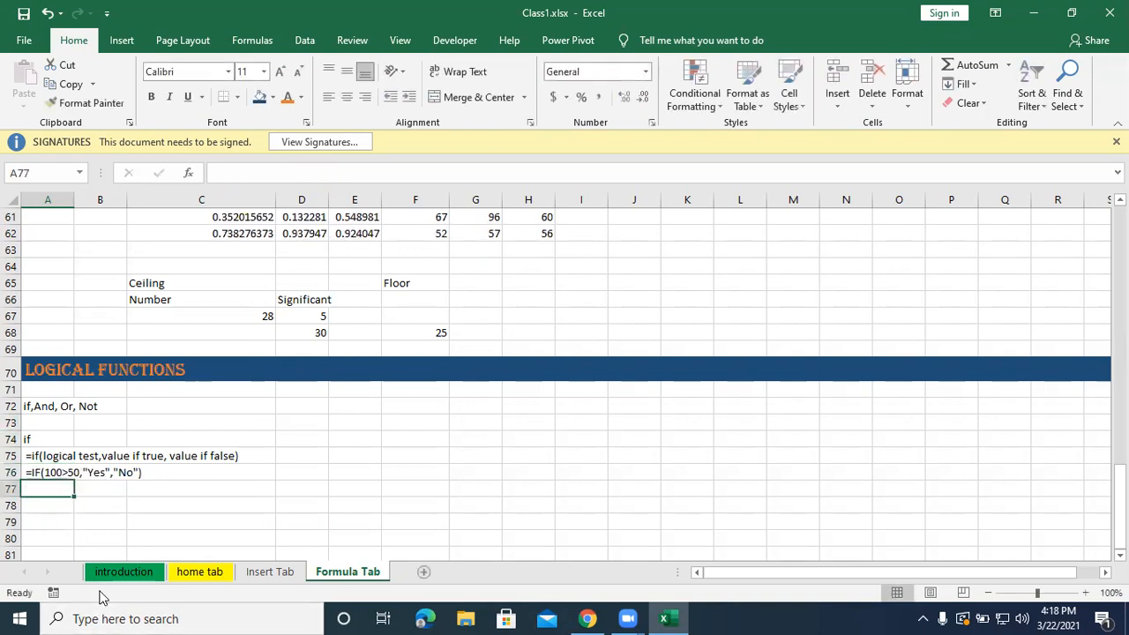
Enter the working formula =if(100>50,"Yes","No") in cell A77.
{"action": "type", "text": "=if"}
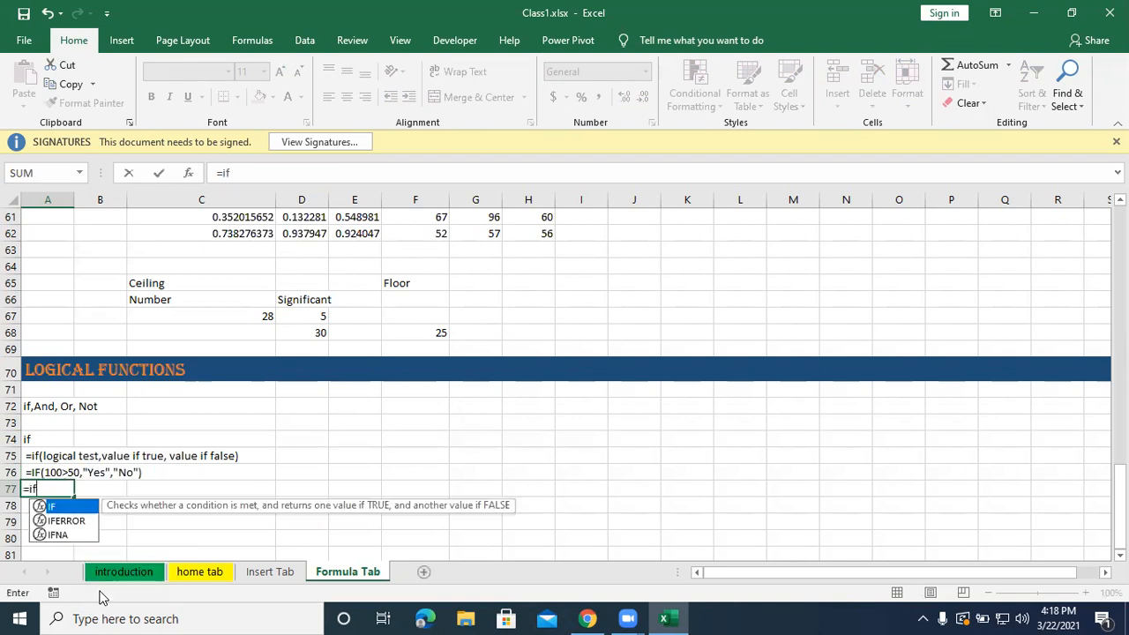
{"action": "type", "text": "(100"}
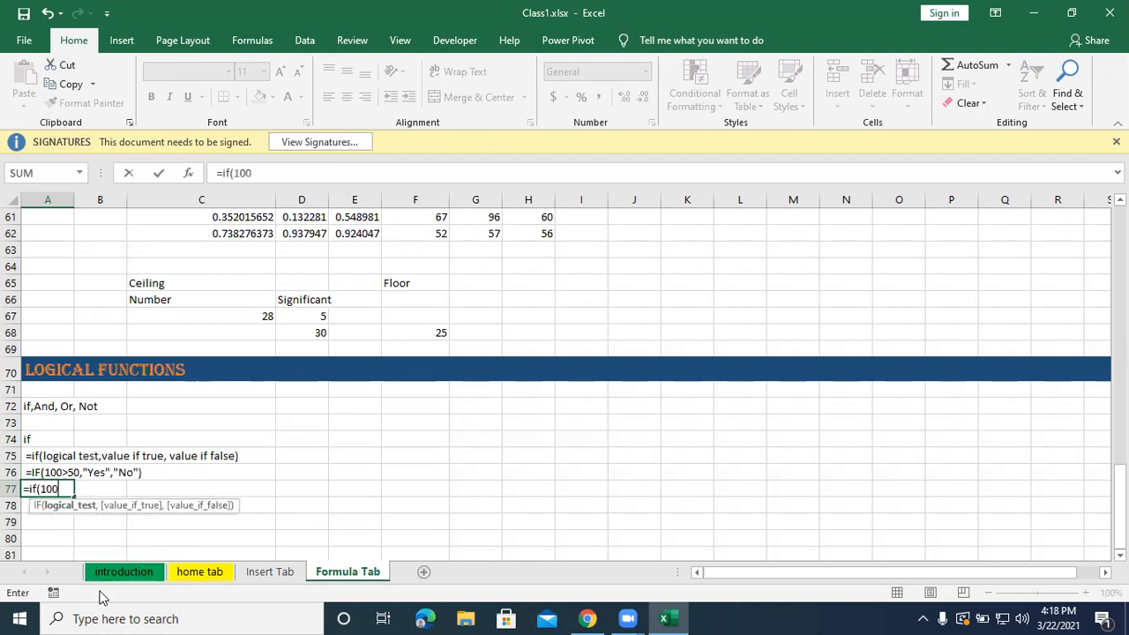
{"action": "type", "text": ">50,\"Yes\","}
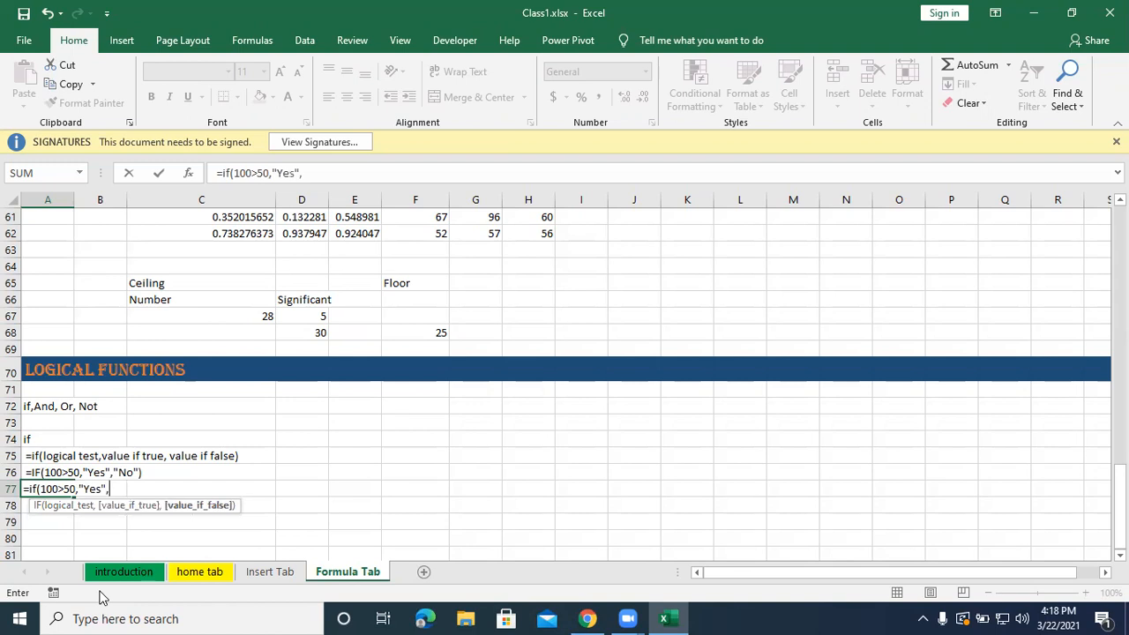
{"action": "type", "text": "\"No\")"}
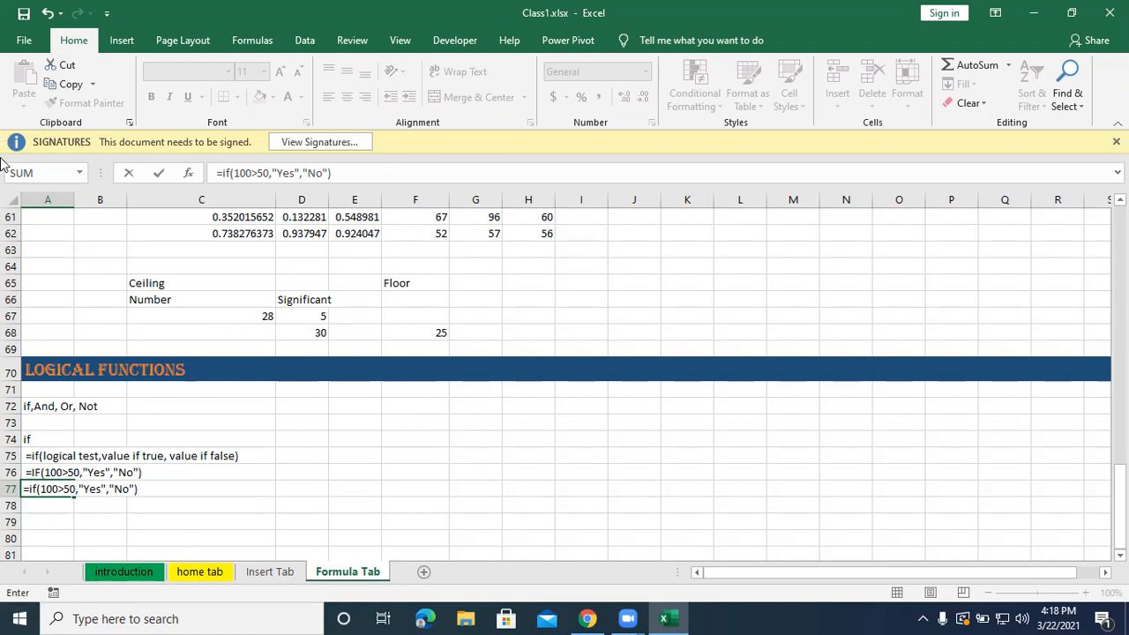
{"action": "key", "text": "Return"}
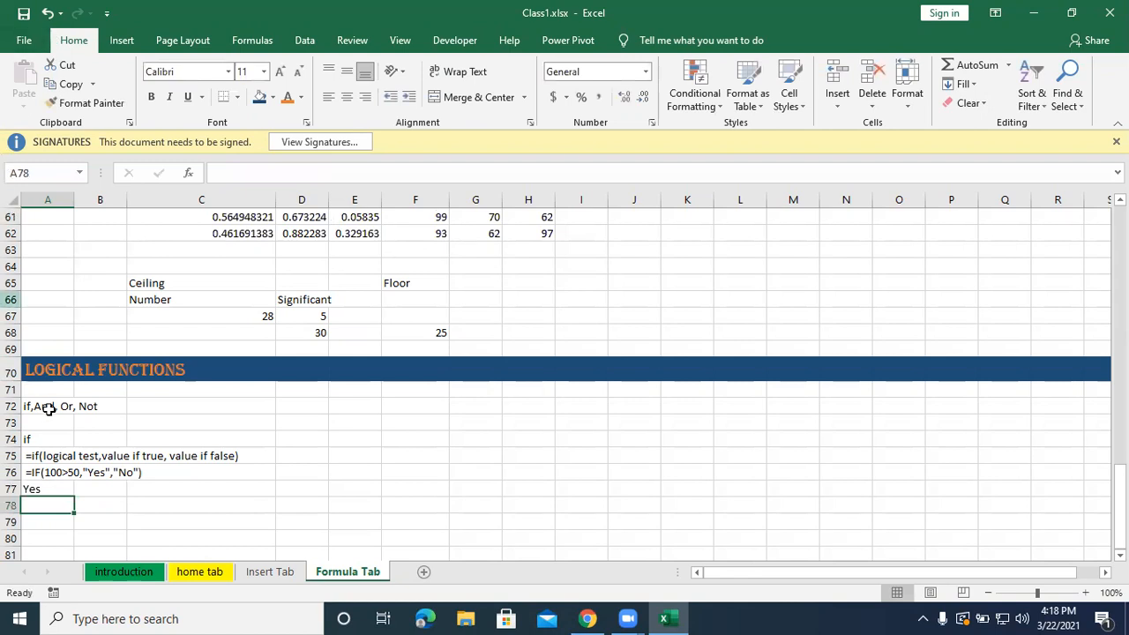
Add the heading "And" in cell E74 and the heading "Or" in cell K74.
{"action": "left_click", "coordinate": [355, 451]}
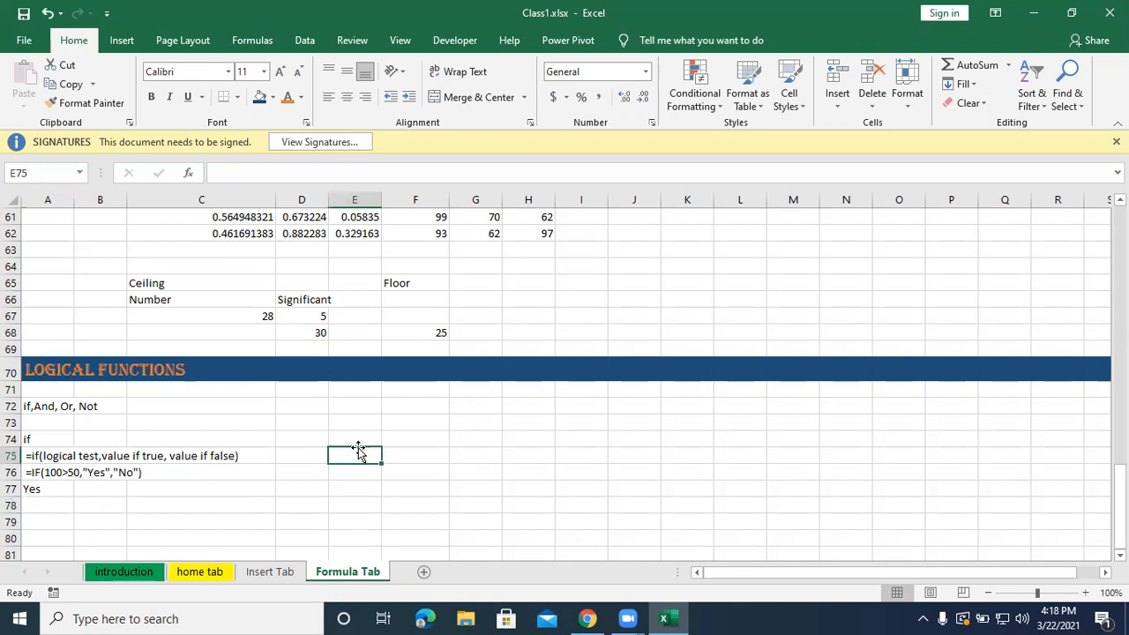
{"action": "left_click", "coordinate": [355, 441]}
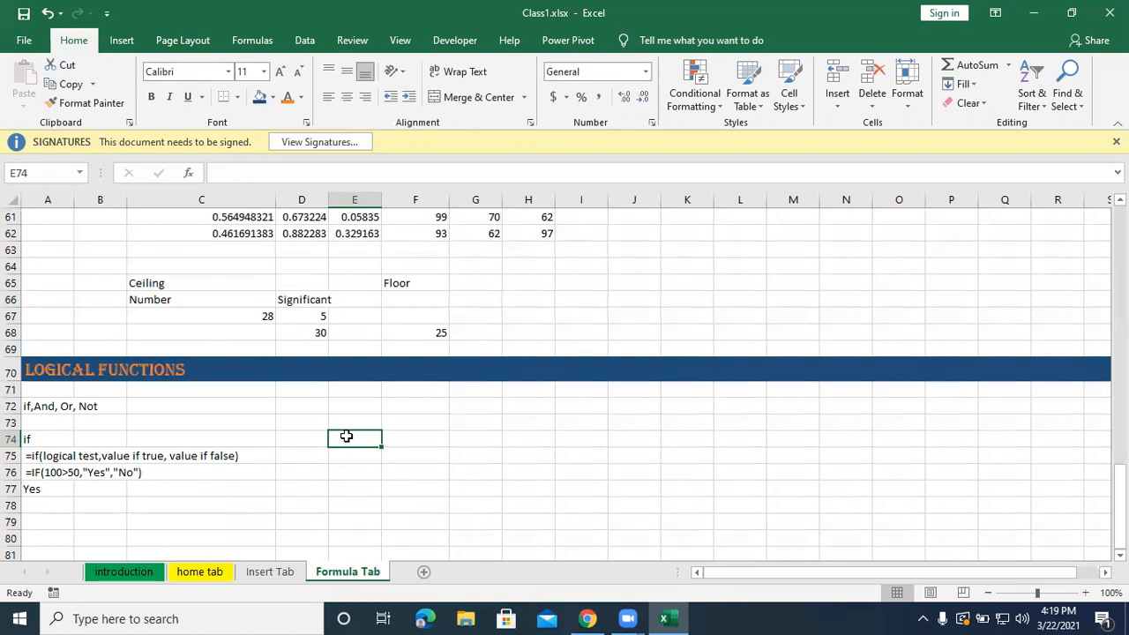
{"action": "type", "text": "And"}
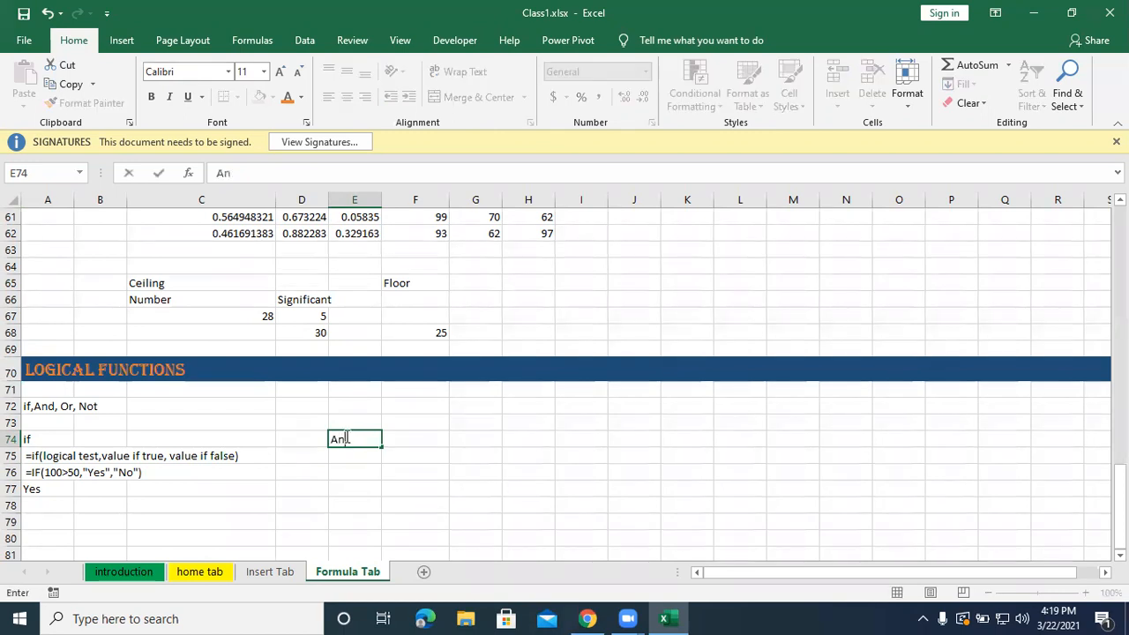
{"action": "key", "text": "Tab"}
{"action": "key", "text": "Right"}
{"action": "key", "text": "Right"}
{"action": "key", "text": "Right"}
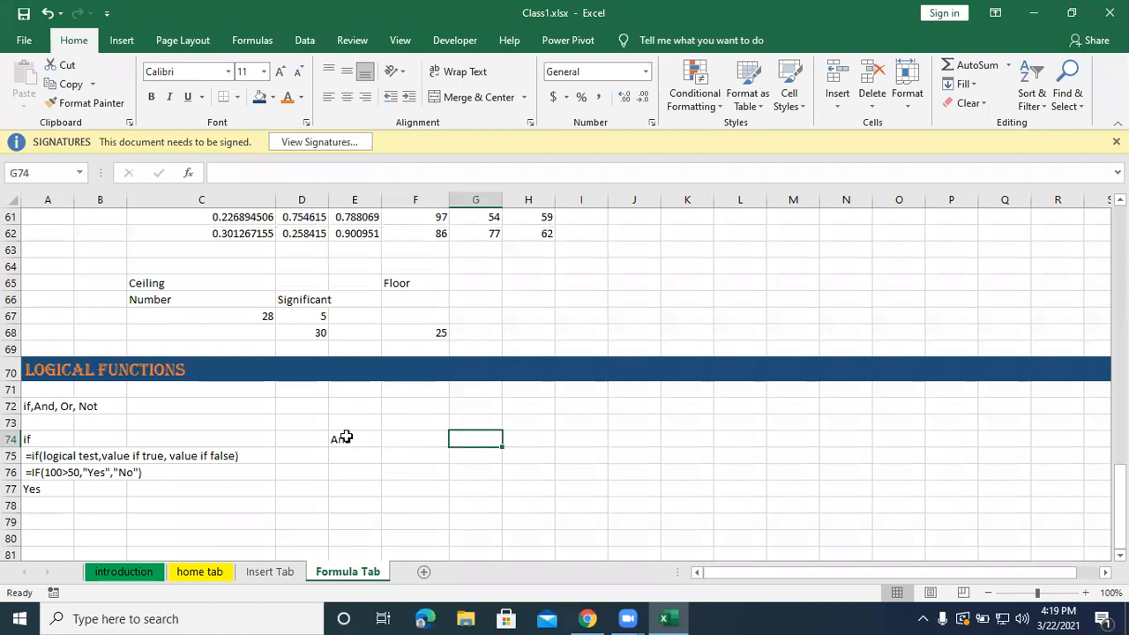
{"action": "key", "text": "Right"}
{"action": "key", "text": "Right"}
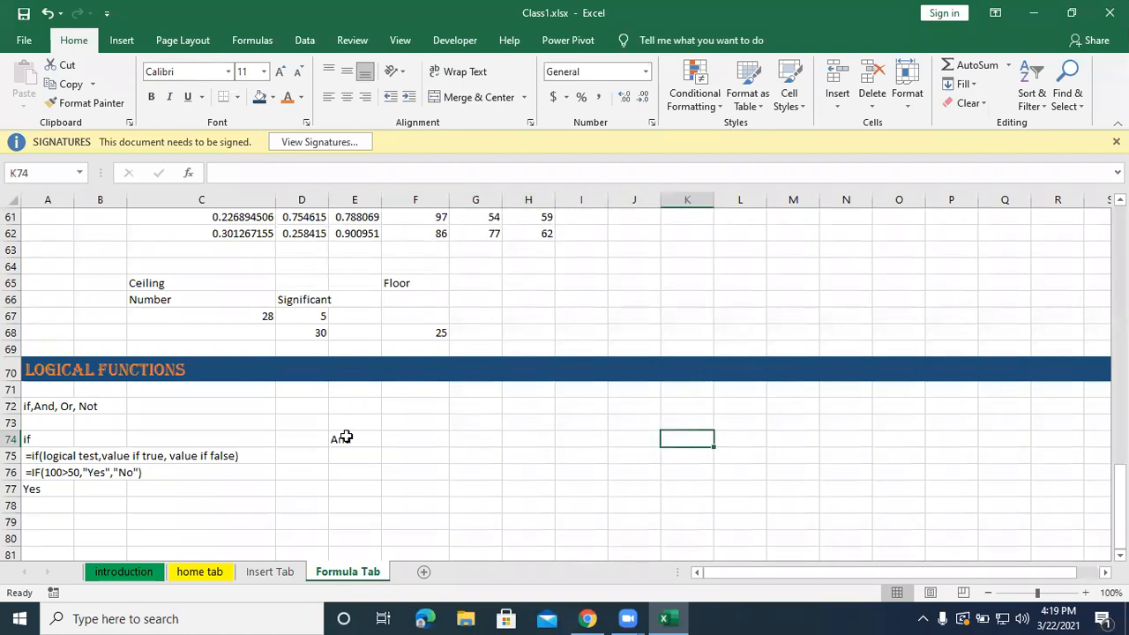
{"action": "type", "text": "Or"}
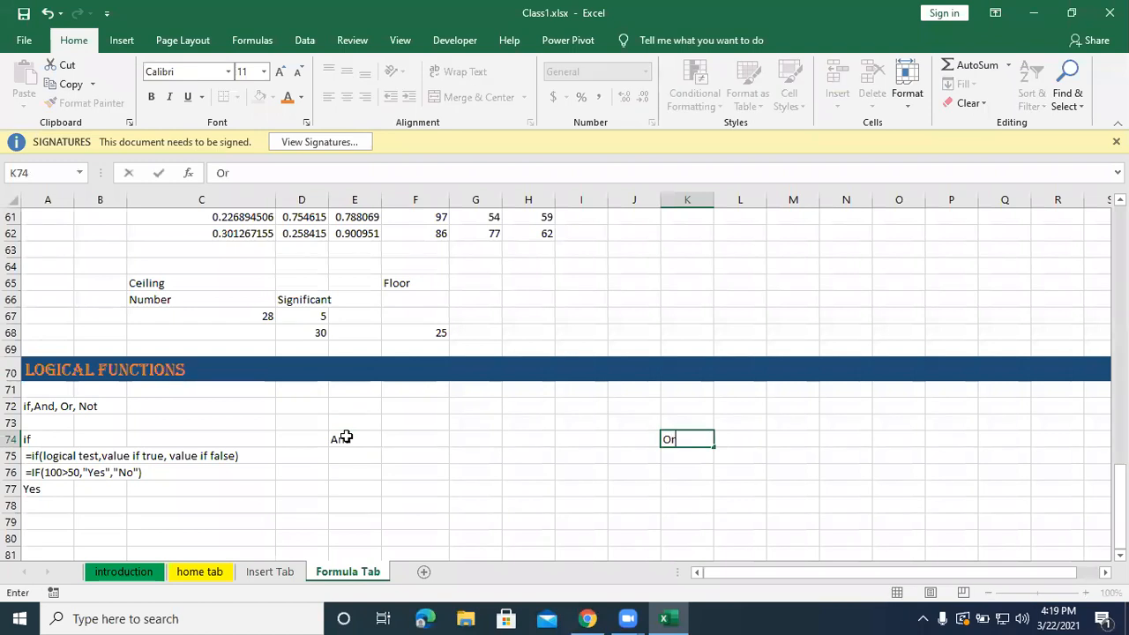
{"action": "key", "text": "Return"}
Write the AND syntax in cell E75 as plain text: "=and(logical1, logical2......)".
{"action": "key", "text": "Left"}
{"action": "key", "text": "Left"}
{"action": "key", "text": "Left"}
{"action": "key", "text": "Left"}
{"action": "key", "text": "Left"}
{"action": "key", "text": "Left"}
{"action": "key", "text": "Left"}
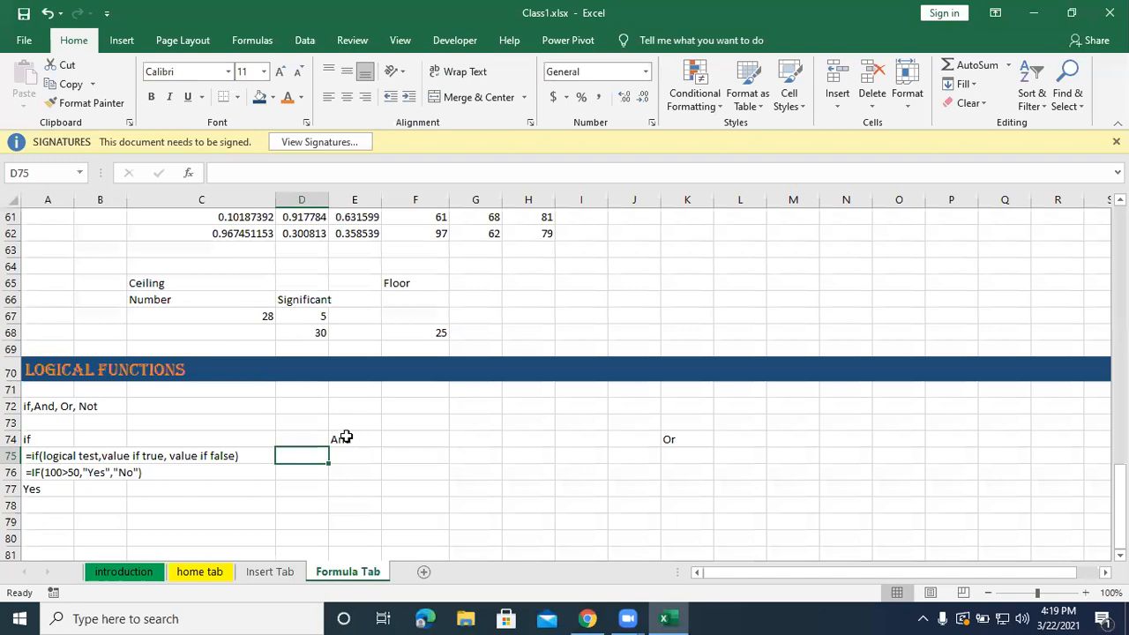
{"action": "key", "text": "Right"}
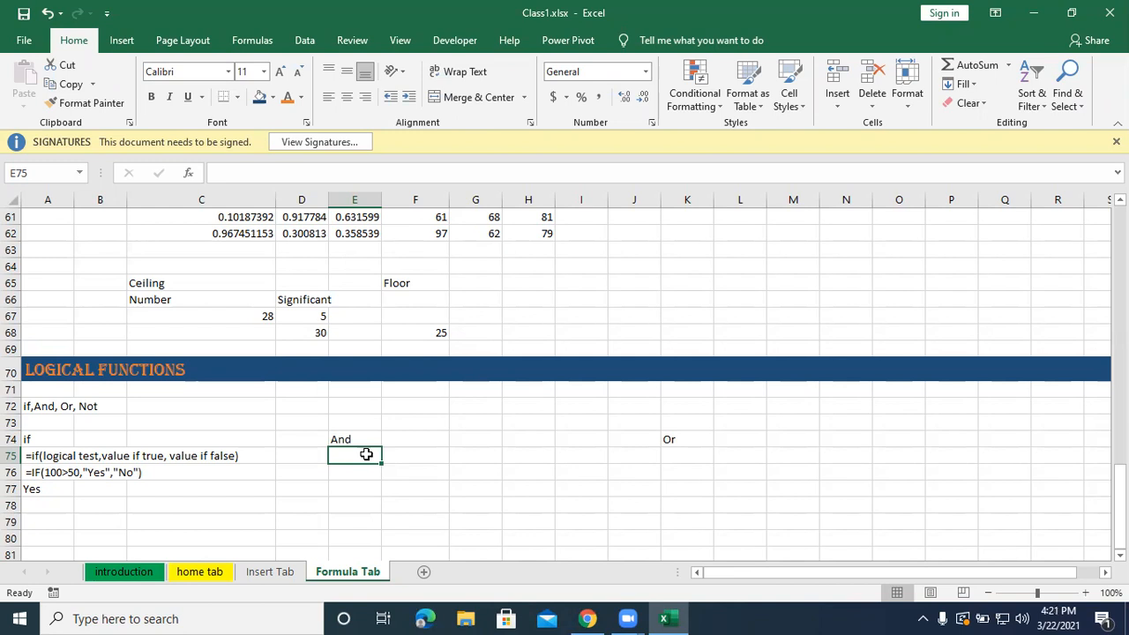
{"action": "type", "text": "="}
{"action": "key", "text": "BackSpace"}
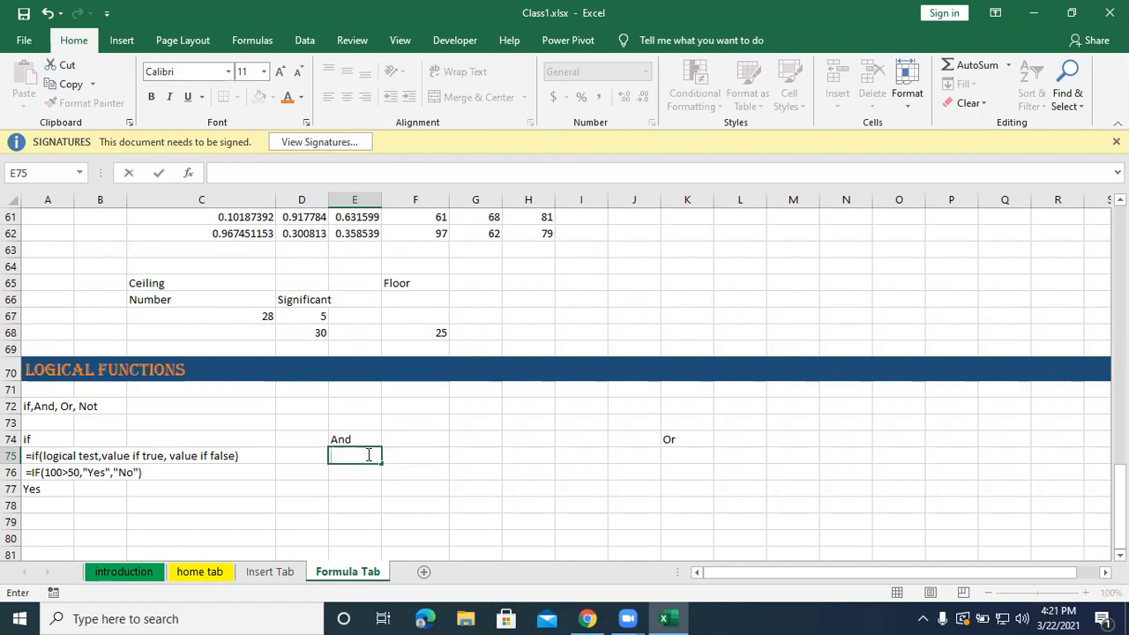
{"action": "type", "text": "="}
{"action": "key", "text": "BackSpace"}
{"action": "type", "text": "=and(logical1, logical2"}
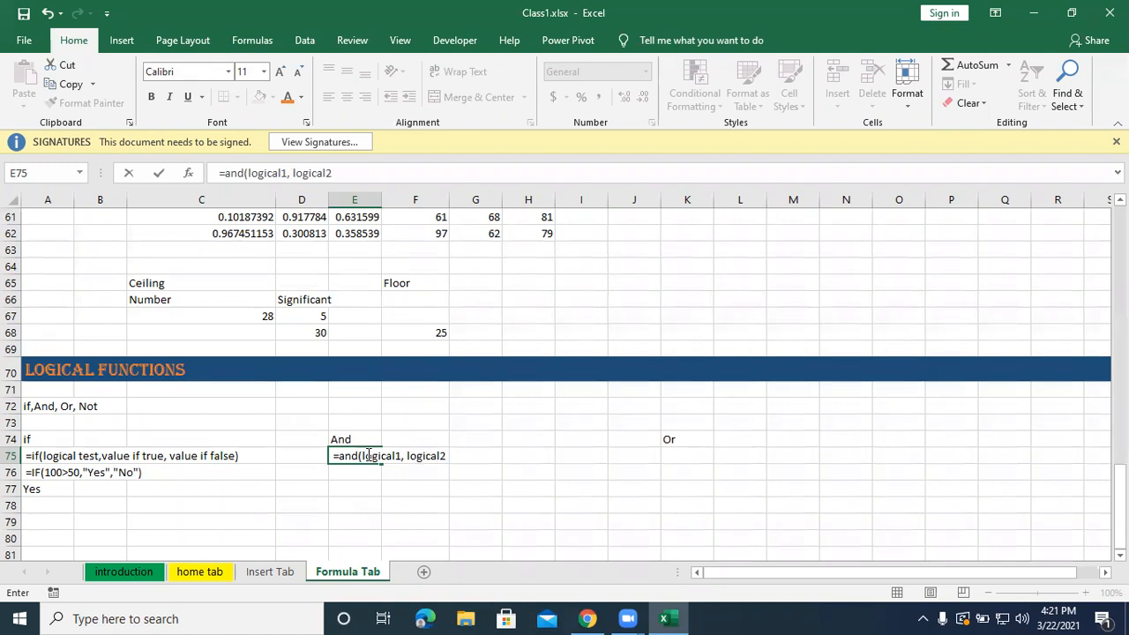
{"action": "type", "text": "===="}
{"action": "key", "text": "BackSpace"}
{"action": "key", "text": "BackSpace"}
{"action": "key", "text": "BackSpace"}
{"action": "key", "text": "BackSpace"}
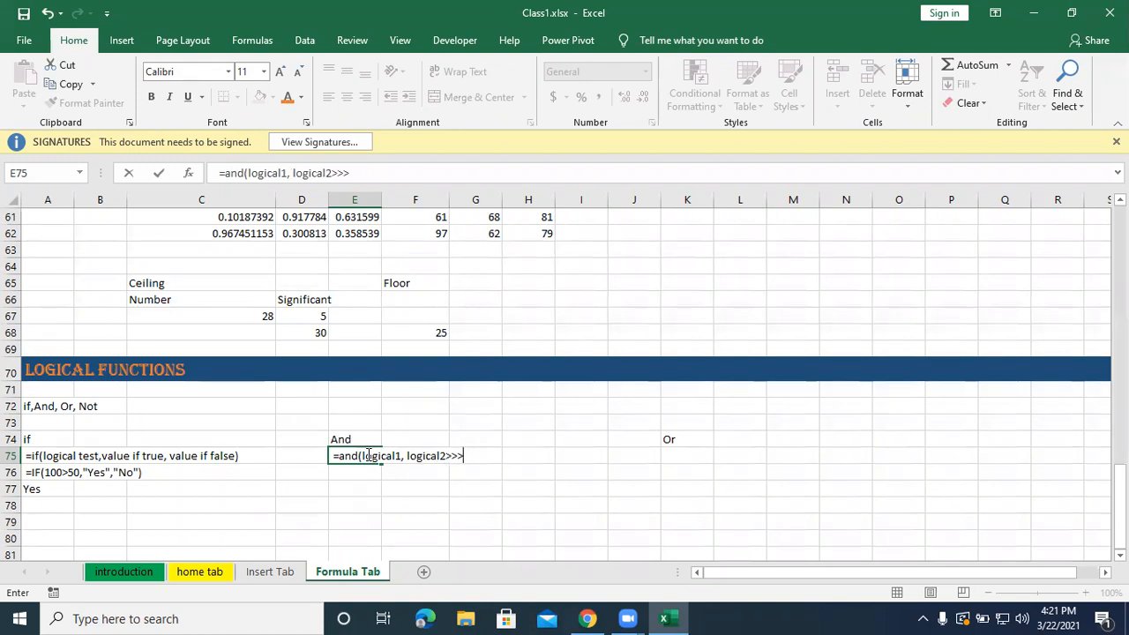
{"action": "type", "text": "......)"}
{"action": "key", "text": "Return"}
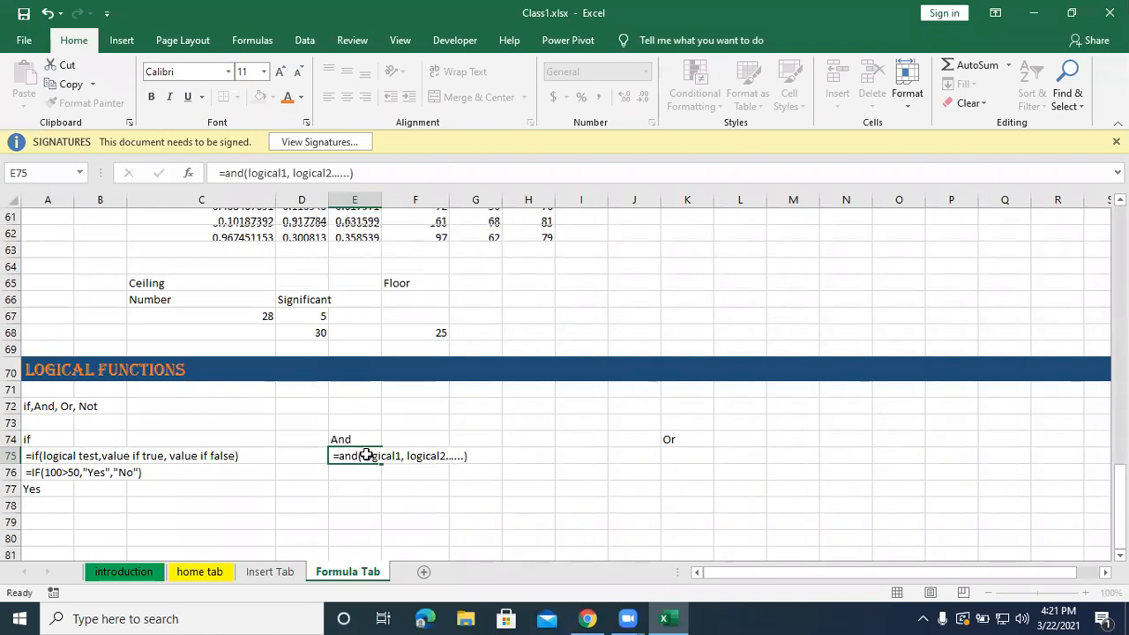
{"action": "type", "text": "="}
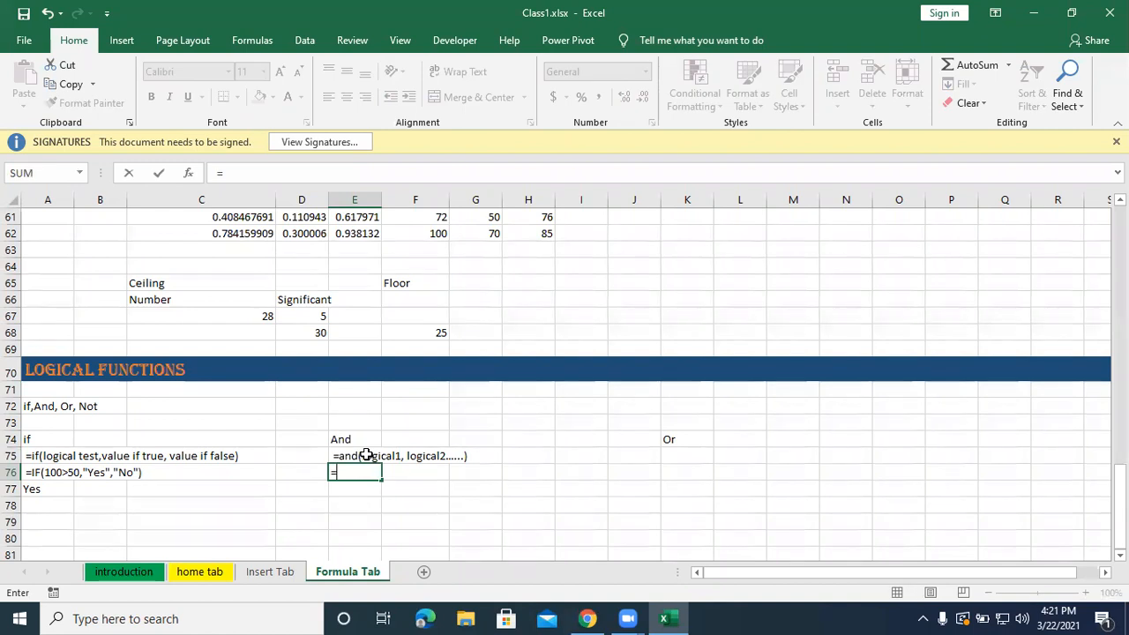
{"action": "type", "text": "and("}
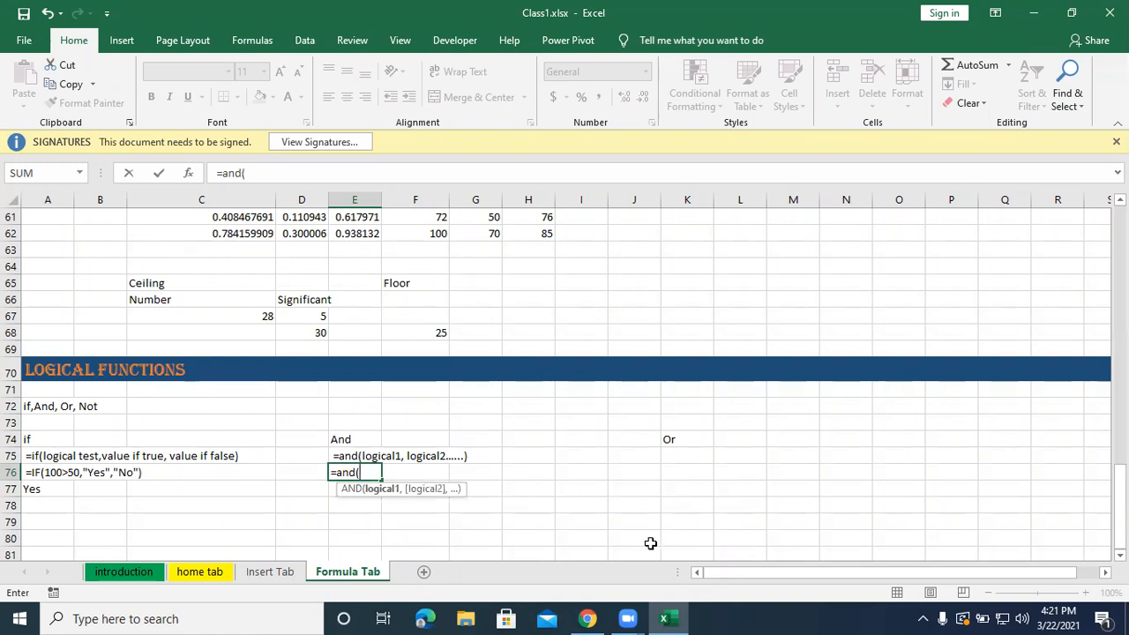
{"action": "key", "text": "BackSpace"}
{"action": "key", "text": "BackSpace"}
{"action": "key", "text": "BackSpace"}
{"action": "key", "text": "BackSpace"}
{"action": "key", "text": "BackSpace"}
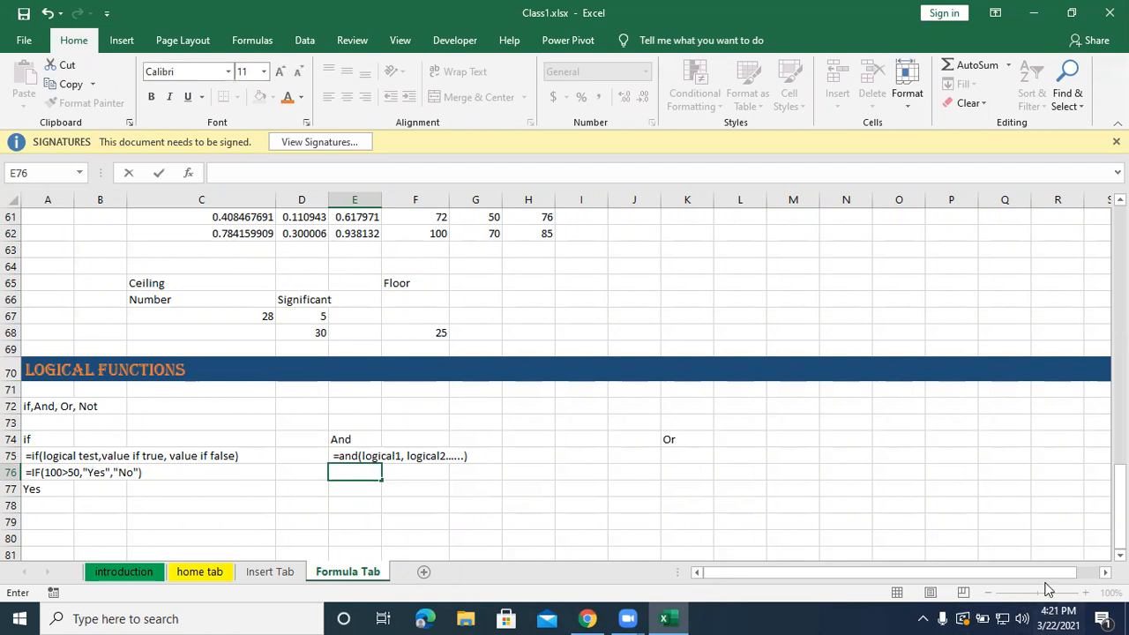
Enter the working formula =and(100>50,50=50,4+3=7) in cell E76 under the AND syntax.
{"action": "left_click", "coordinate": [1013, 552]}
{"action": "left_click", "coordinate": [1085, 593]}
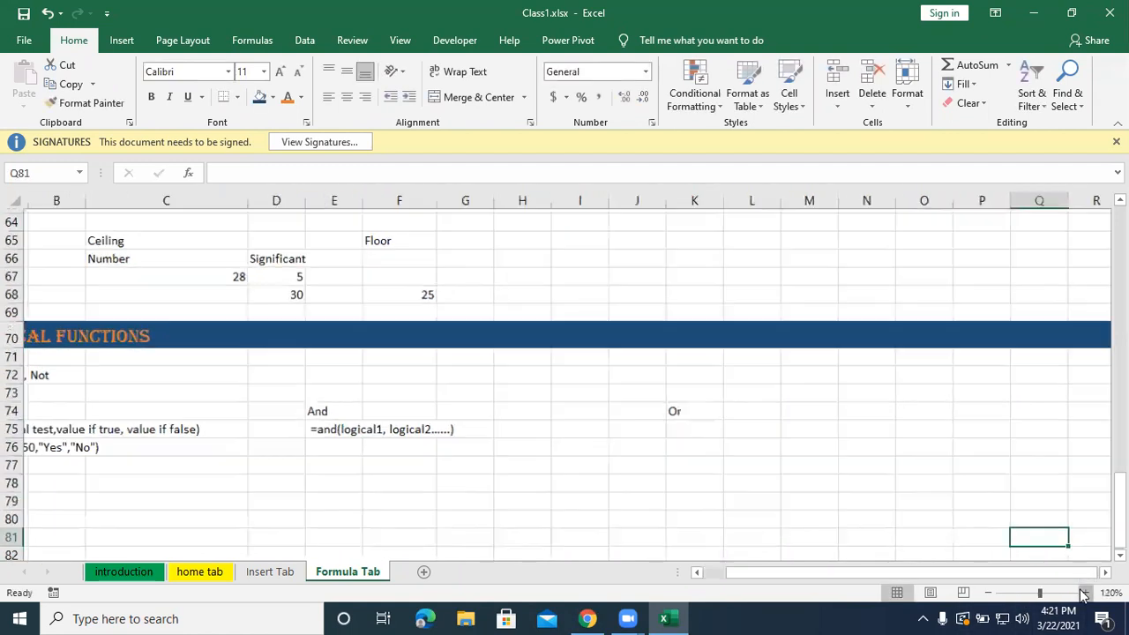
{"action": "left_click", "coordinate": [1084, 592]}
{"action": "left_click", "coordinate": [1084, 593]}
{"action": "left_click_drag", "start_coordinate": [914, 576], "coordinate": [713, 565]}
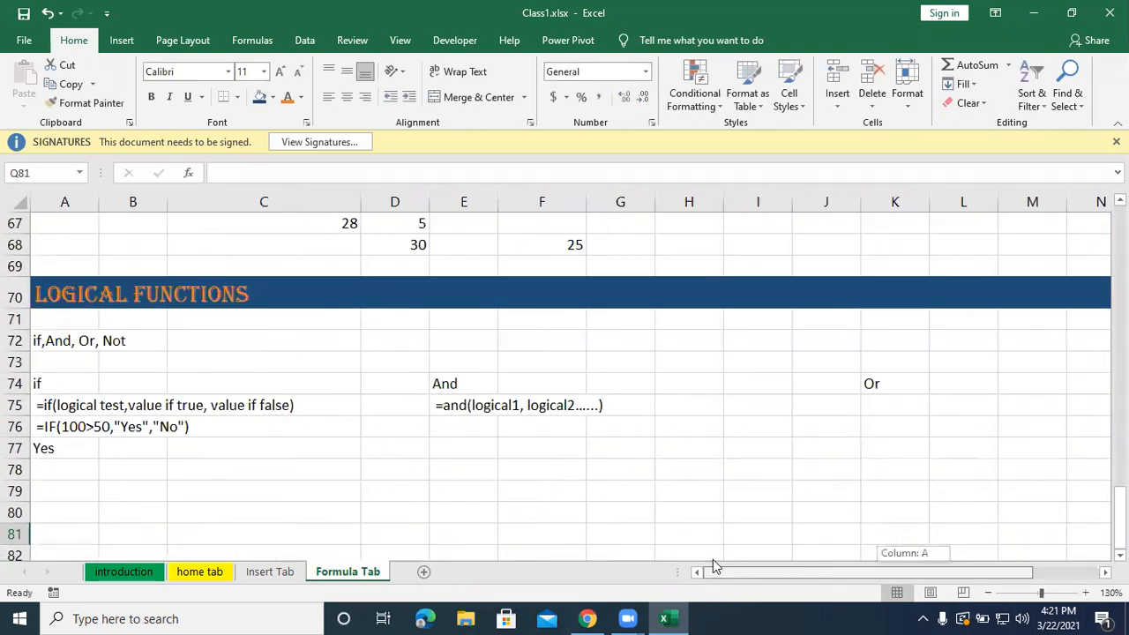
{"action": "scroll", "coordinate": [668, 530], "scroll_direction": "down", "scroll_amount": 2}
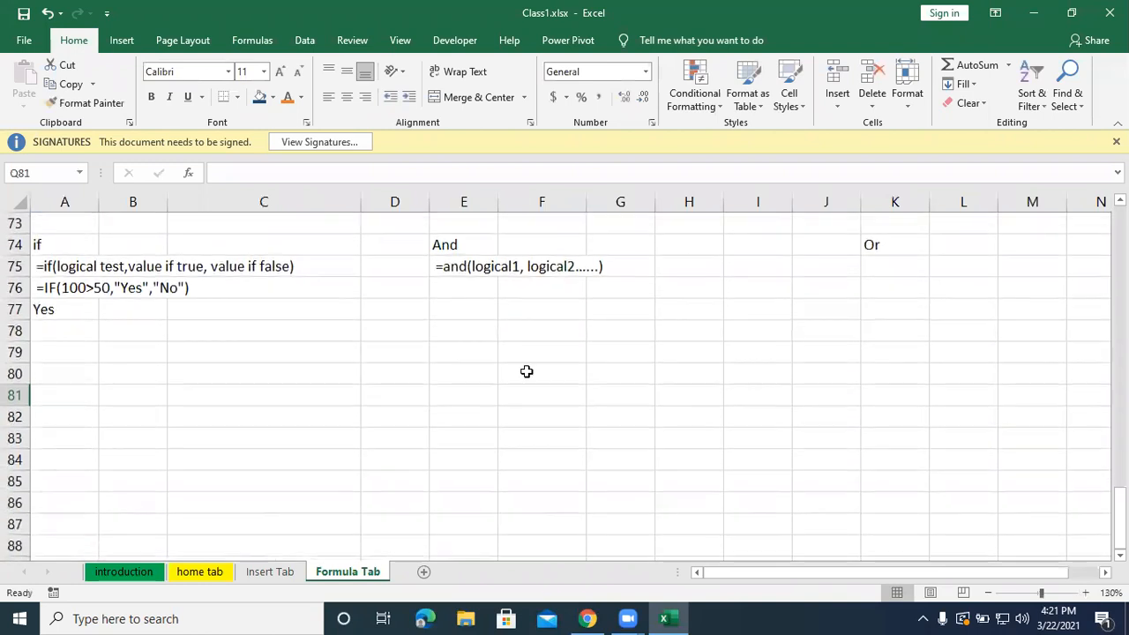
{"action": "left_click", "coordinate": [475, 285]}
{"action": "type", "text": "=and("}
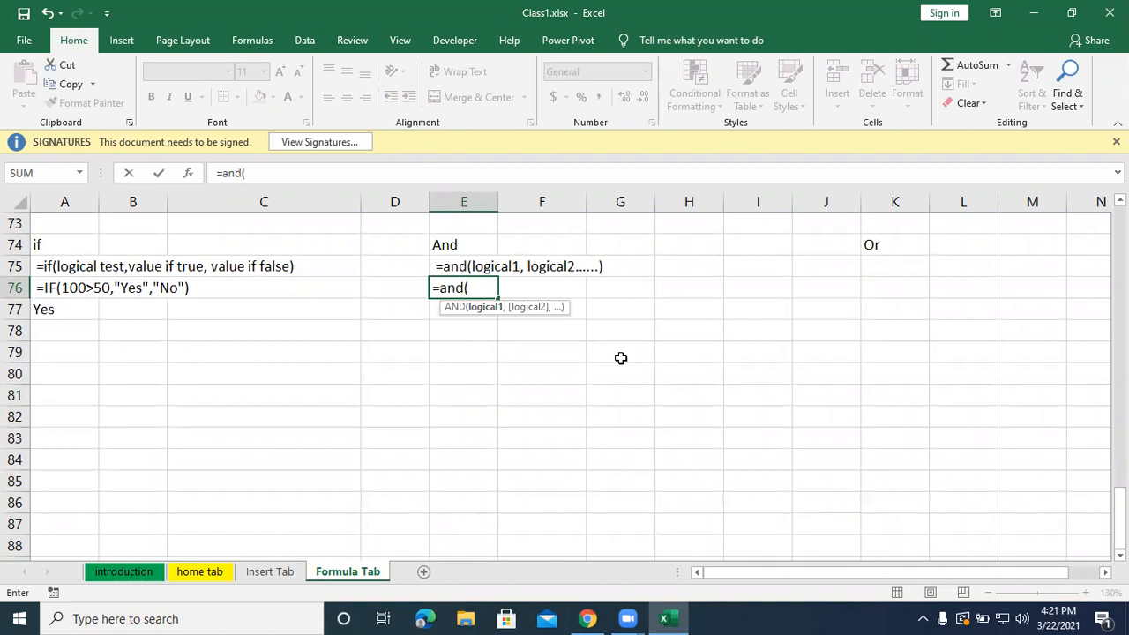
{"action": "type", "text": "100>50"}
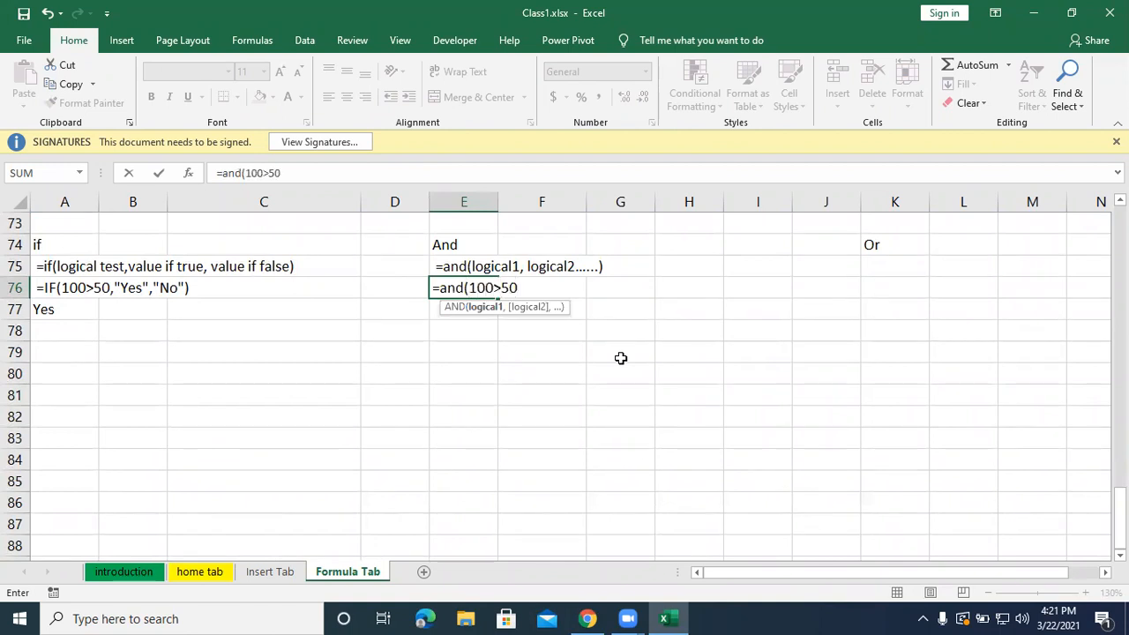
{"action": "type", "text": ",50=50"}
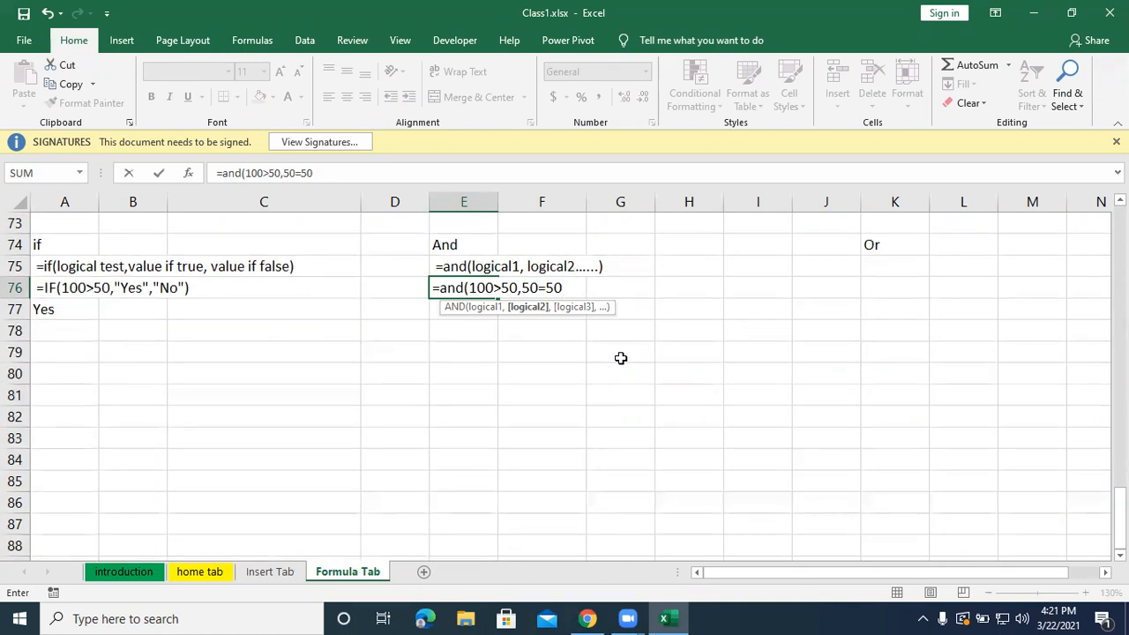
{"action": "type", "text": ","}
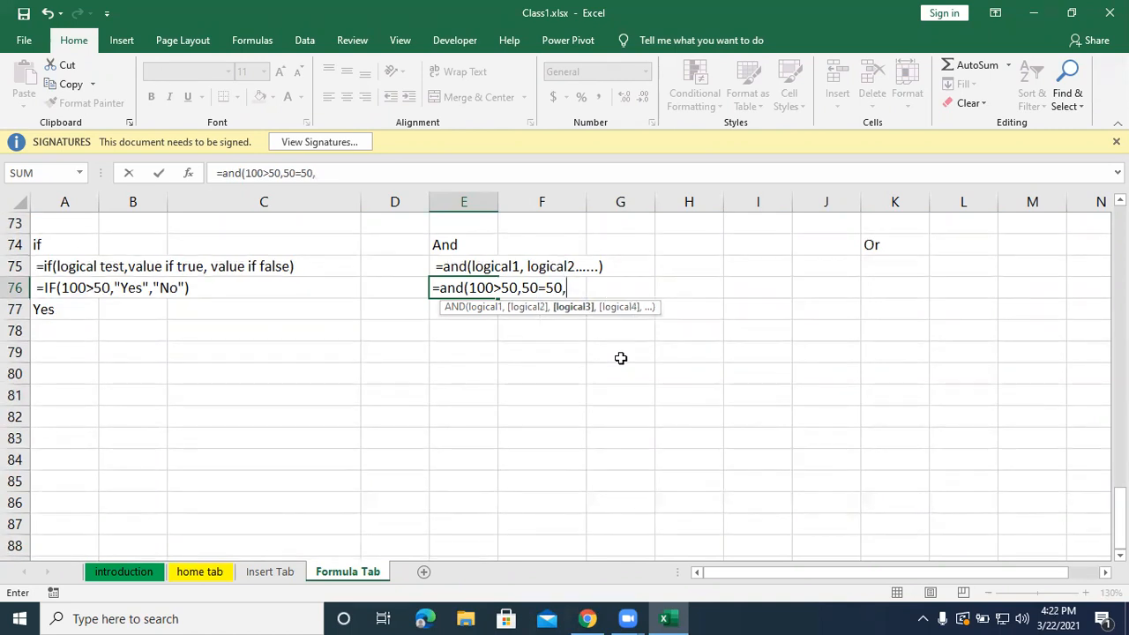
{"action": "type", "text": "4+3=7)"}
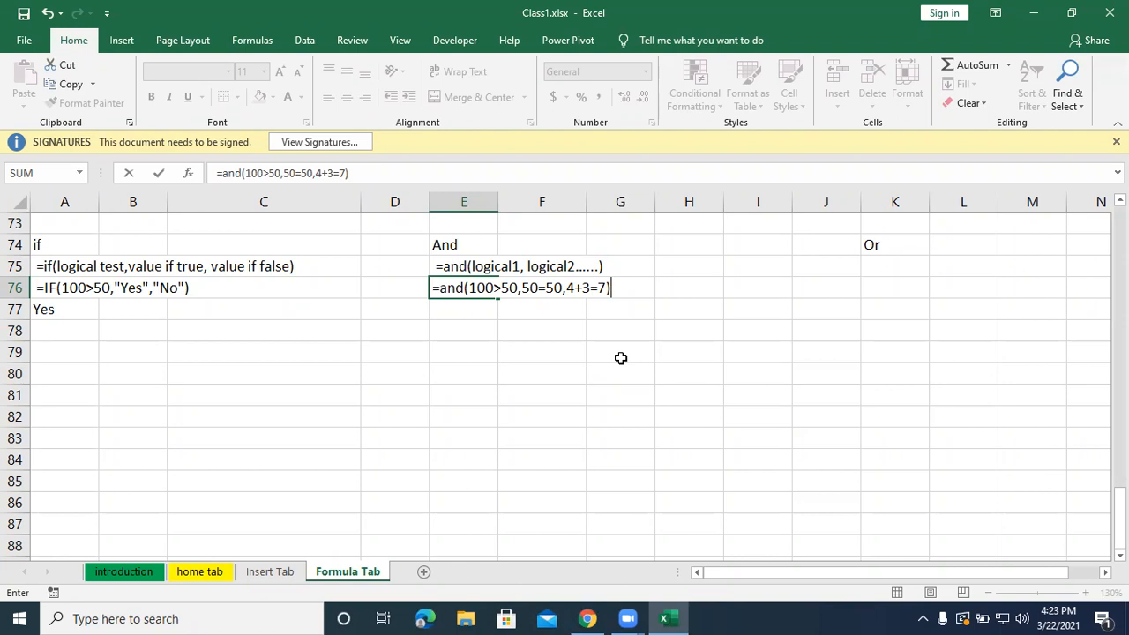
{"action": "key", "text": "Return"}
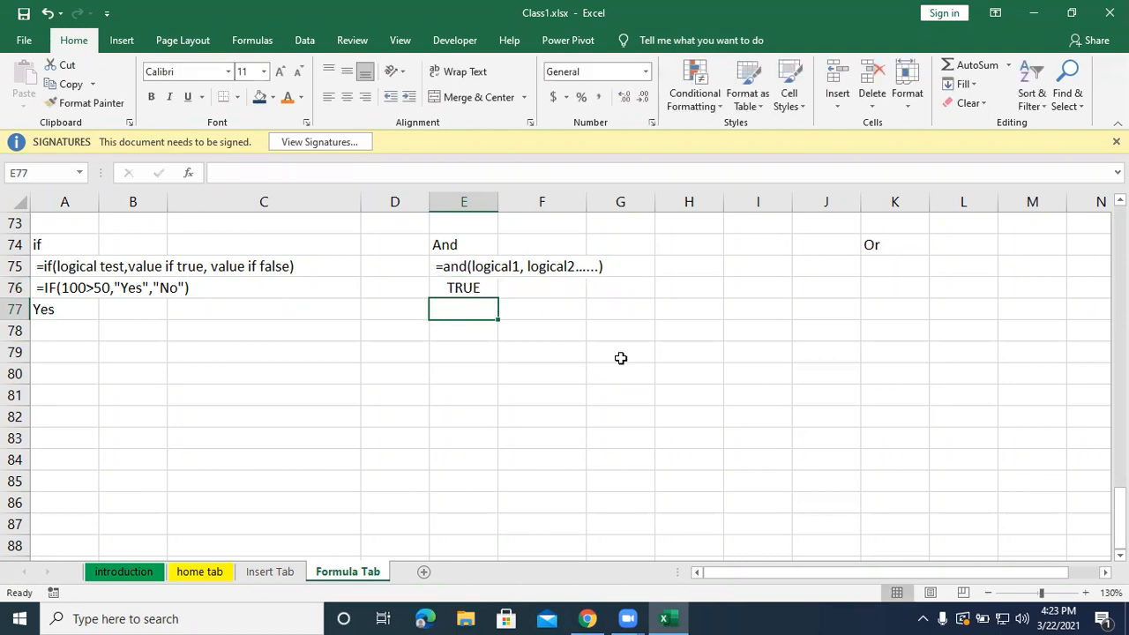
Copy the AND formula from E76 into E77 and turn the E76 formula into plain text with a leading space.
{"action": "left_click", "coordinate": [446, 292]}
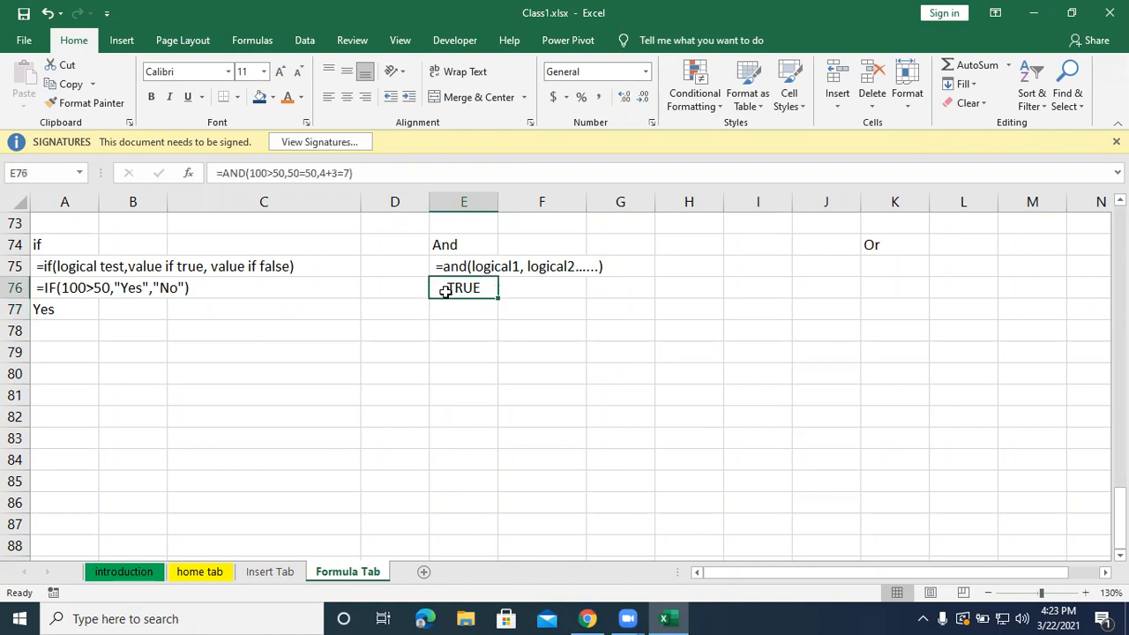
{"action": "key", "text": "ctrl+c"}
{"action": "left_click", "coordinate": [456, 308]}
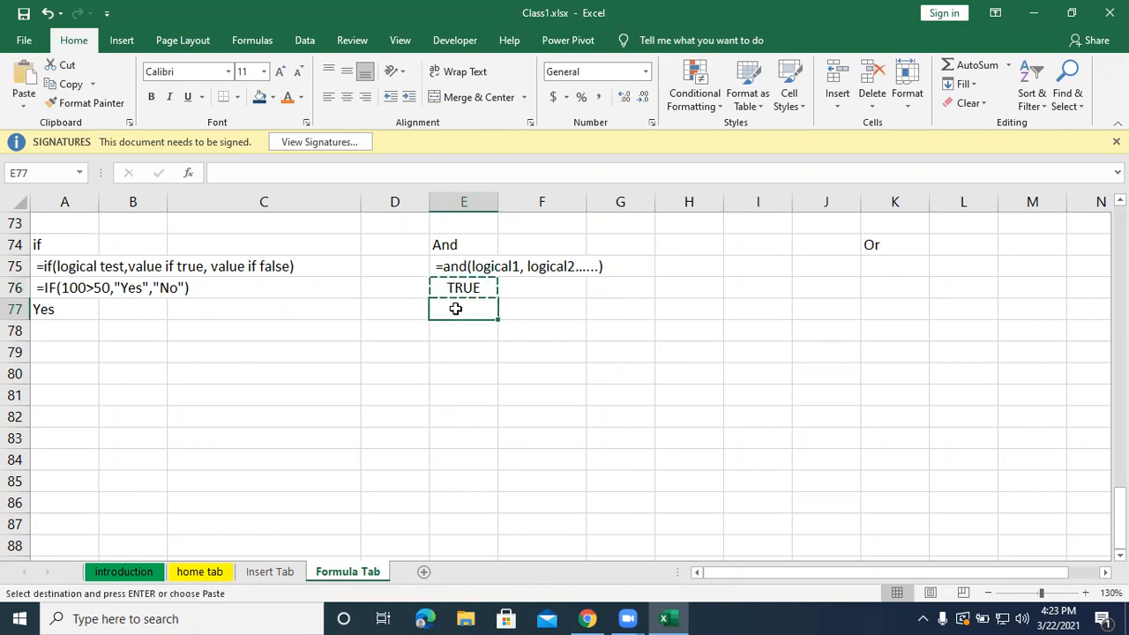
{"action": "key", "text": "ctrl+v"}
{"action": "double_click", "coordinate": [458, 291]}
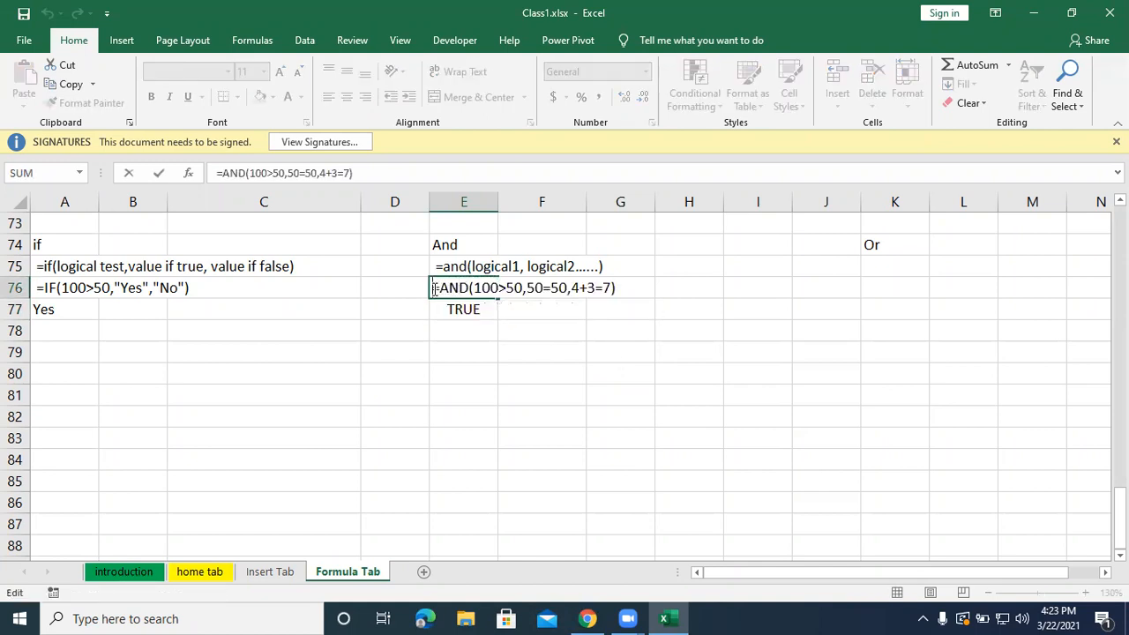
{"action": "left_click", "coordinate": [472, 352]}
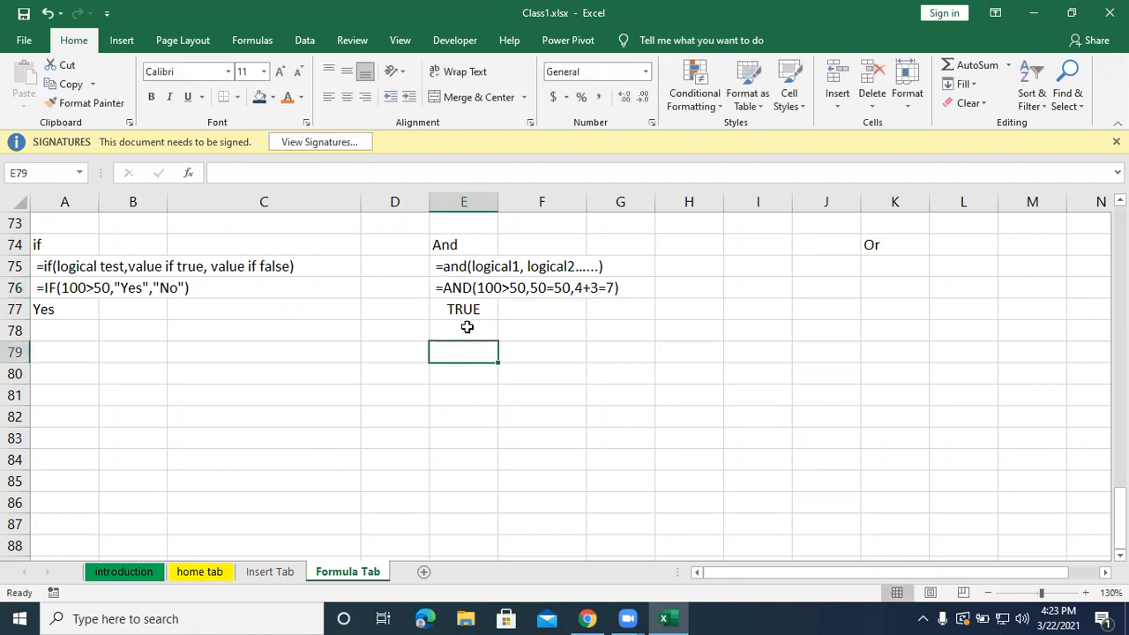
Copy the AND formula from E77 into E79 and change its first condition to 100<50.
{"action": "left_click", "coordinate": [463, 309]}
{"action": "key", "text": "ctrl+c"}
{"action": "left_click", "coordinate": [457, 353]}
{"action": "key", "text": "ctrl+v"}
{"action": "double_click", "coordinate": [459, 353]}
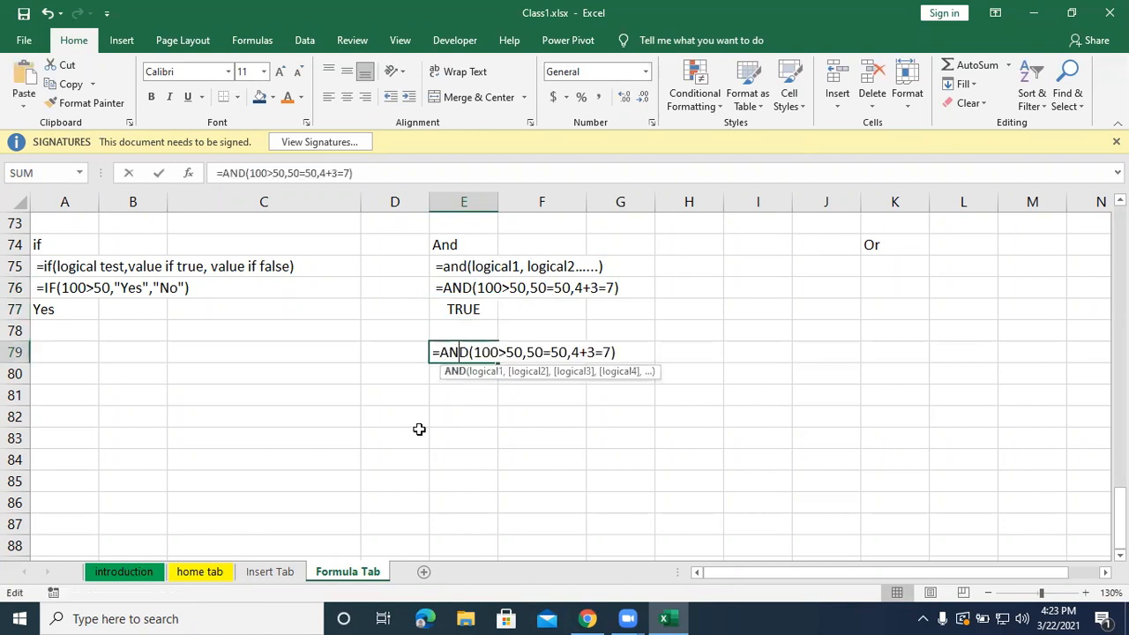
{"action": "left_click", "coordinate": [505, 352]}
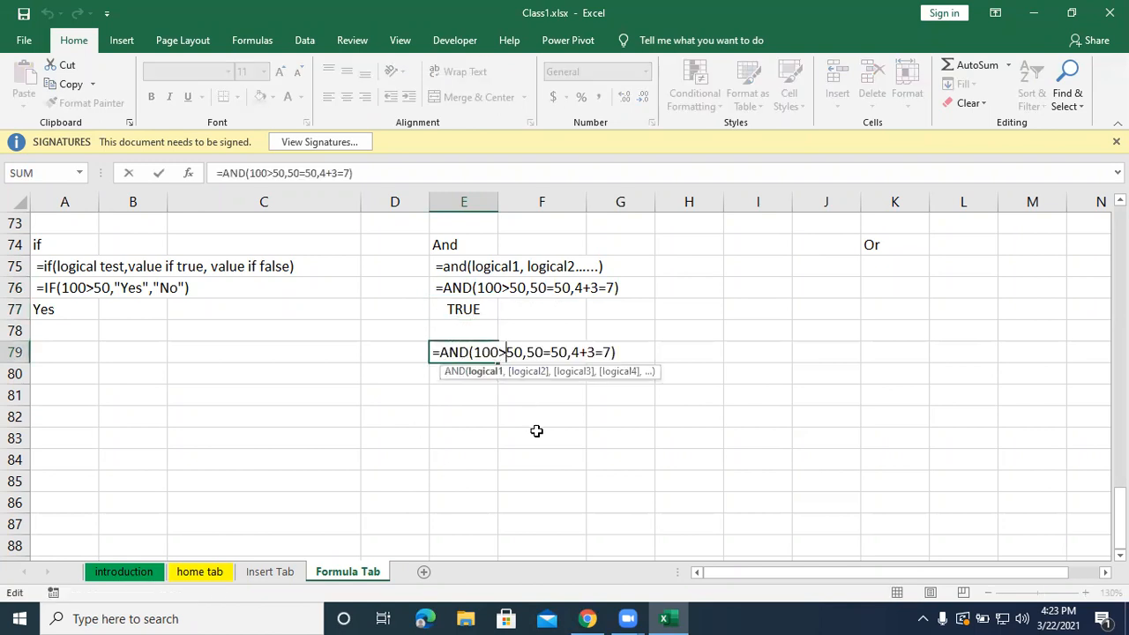
{"action": "key", "text": "BackSpace"}
{"action": "type", "text": "<"}
{"action": "key", "text": "Return"}
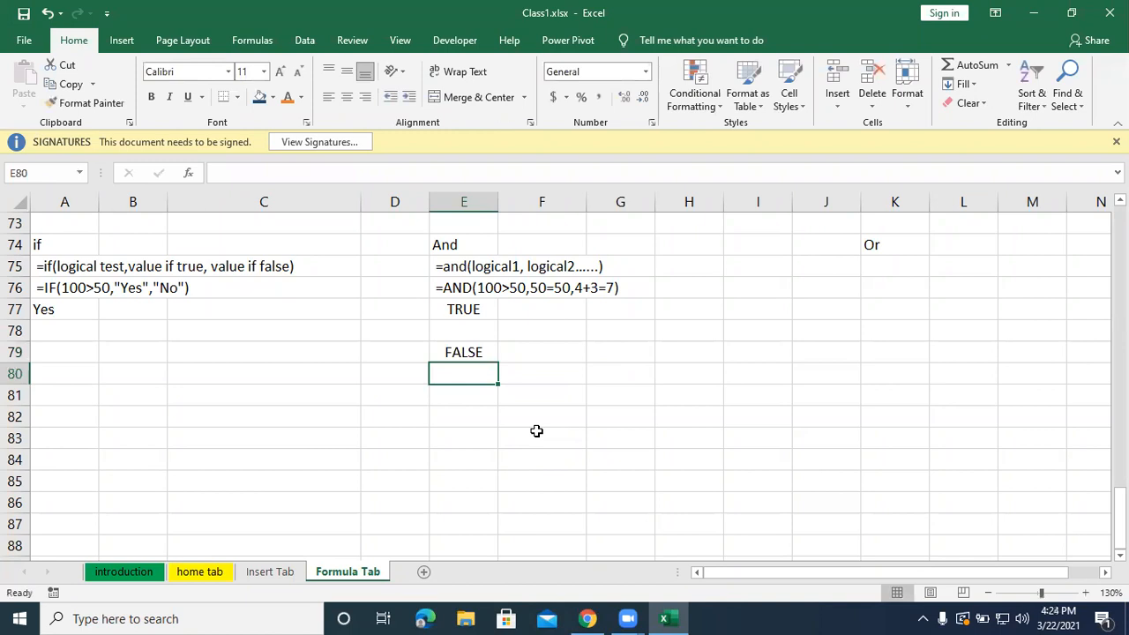
Copy the AND formula with the 100<50 condition from E79 into E80.
{"action": "left_click", "coordinate": [481, 355]}
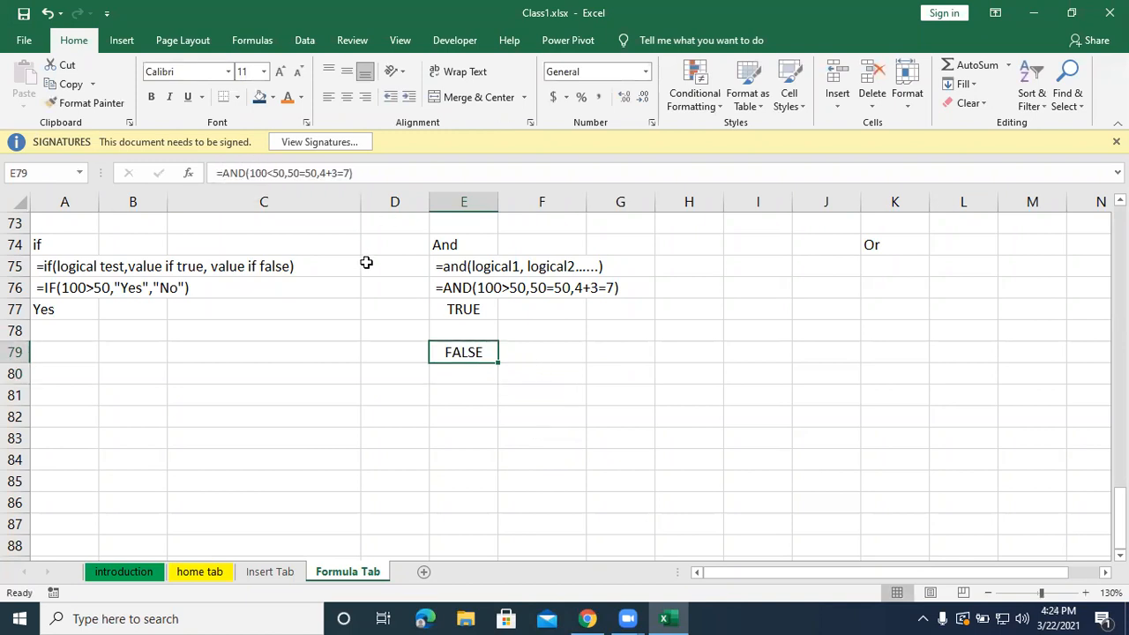
{"action": "key", "text": "ctrl+c"}
{"action": "left_click", "coordinate": [443, 367]}
{"action": "key", "text": "ctrl+v"}
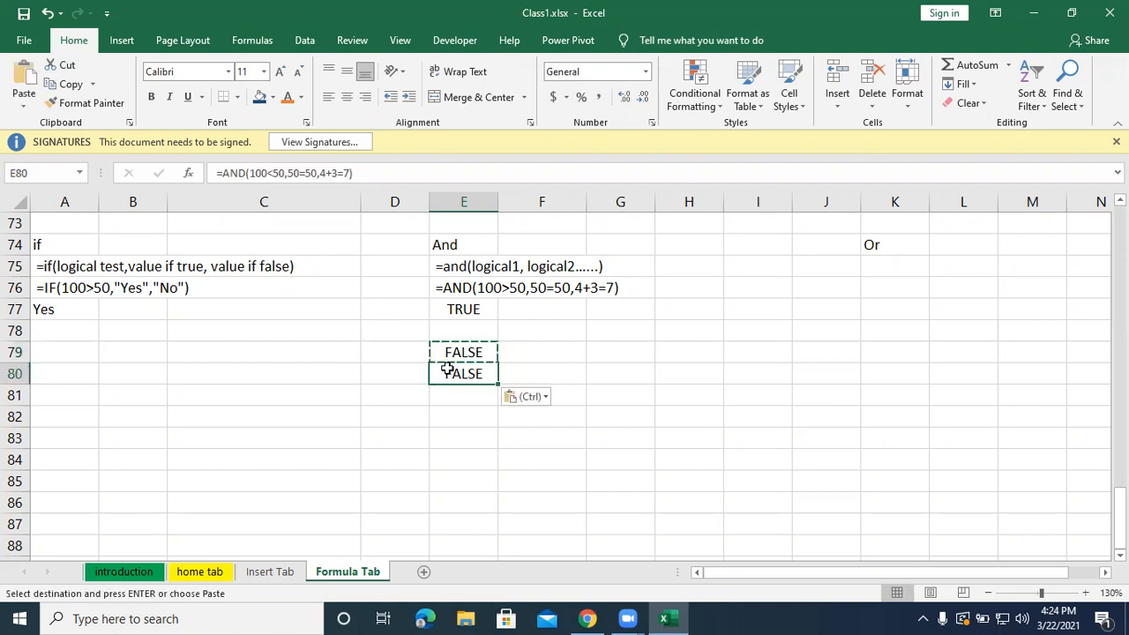
{"action": "left_click", "coordinate": [218, 173]}
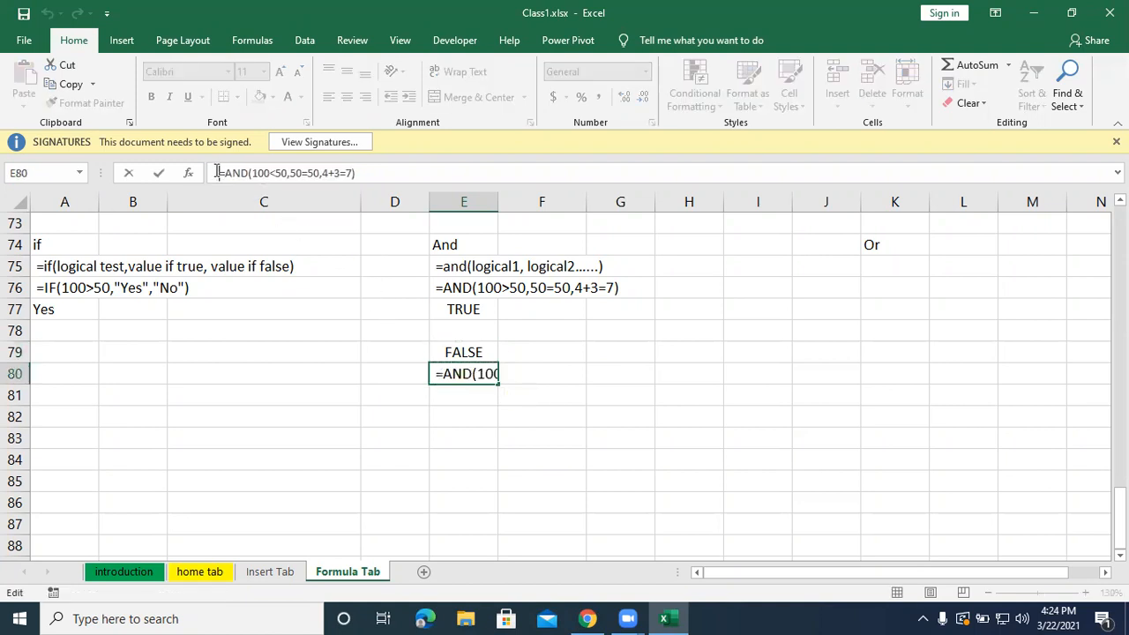
{"action": "left_click", "coordinate": [608, 458]}
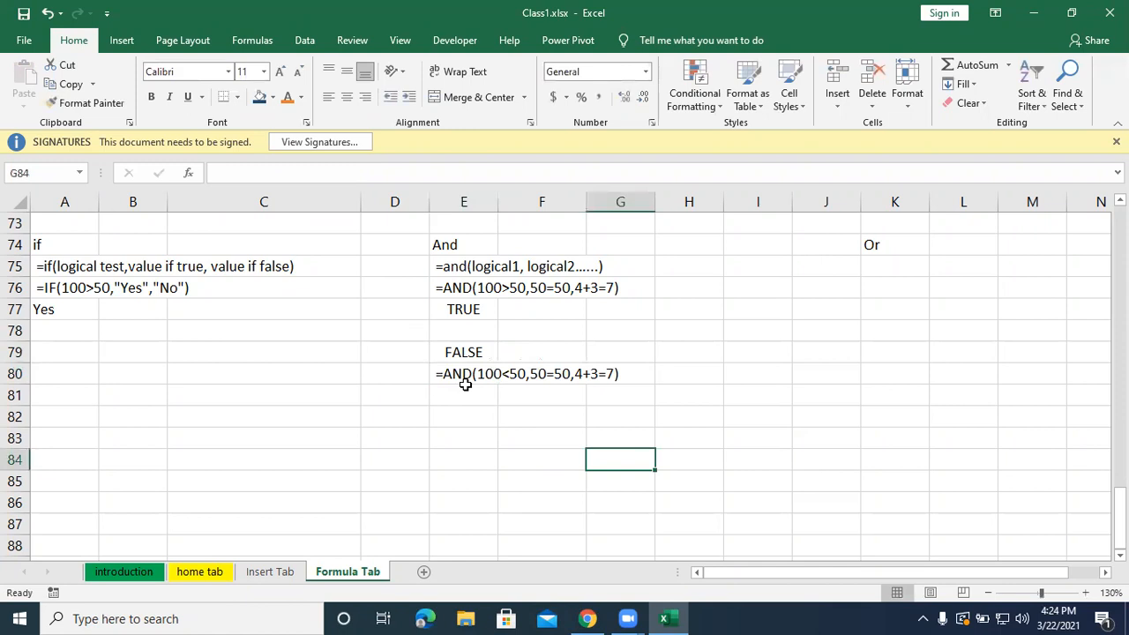
{"action": "key", "text": "ctrl+z"}
Turn the AND formula in E79 into plain text with a leading space.
{"action": "left_click", "coordinate": [444, 351]}
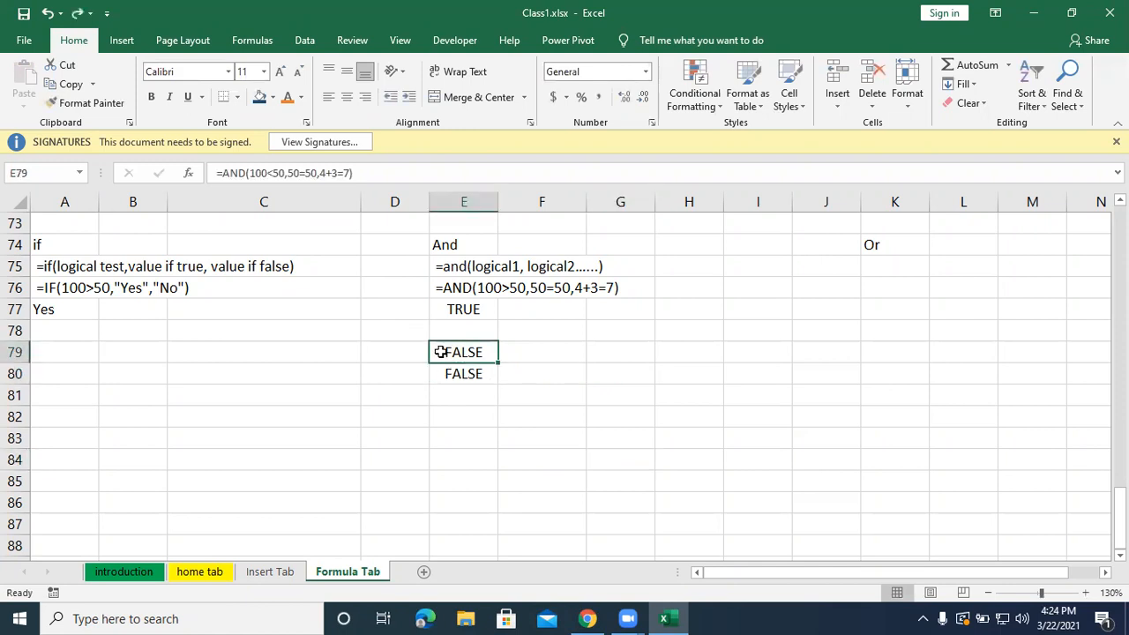
{"action": "double_click", "coordinate": [441, 352]}
{"action": "key", "text": "Escape"}
{"action": "left_click", "coordinate": [537, 459]}
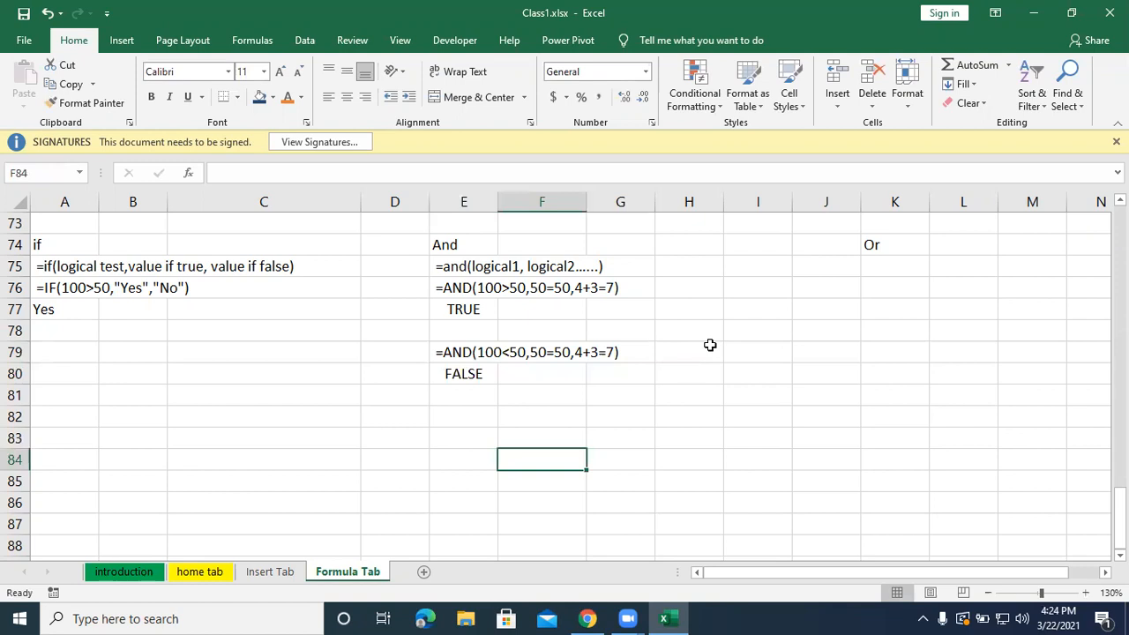
Add the heading "Or" in cell A82 below the IF example.
{"action": "left_click", "coordinate": [72, 422]}
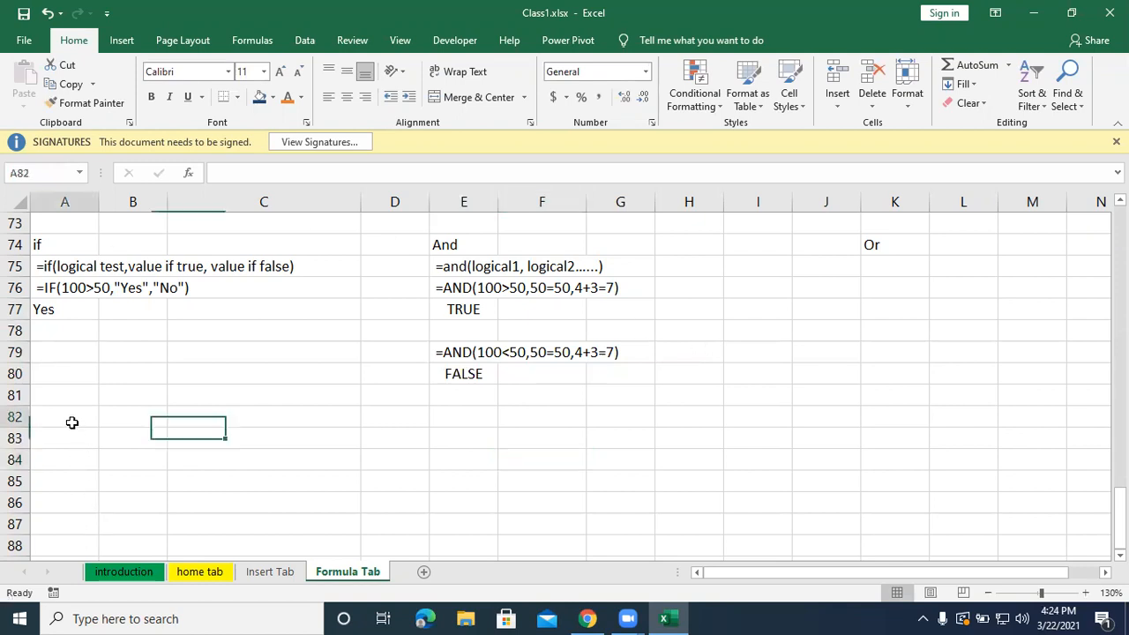
{"action": "type", "text": "Or"}
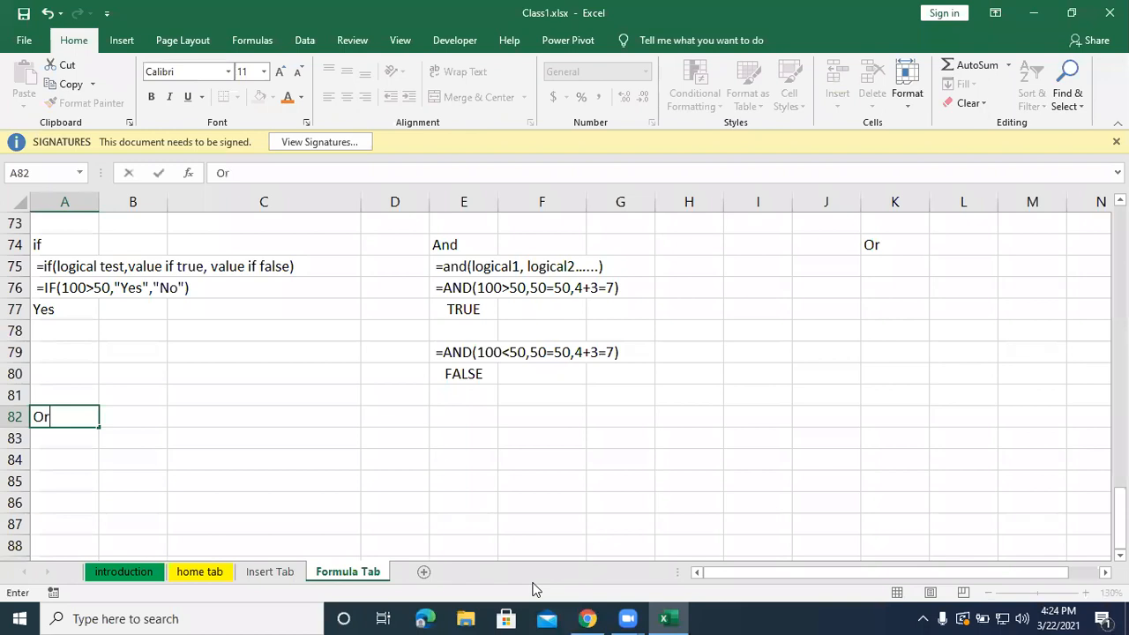
{"action": "key", "text": "Return"}
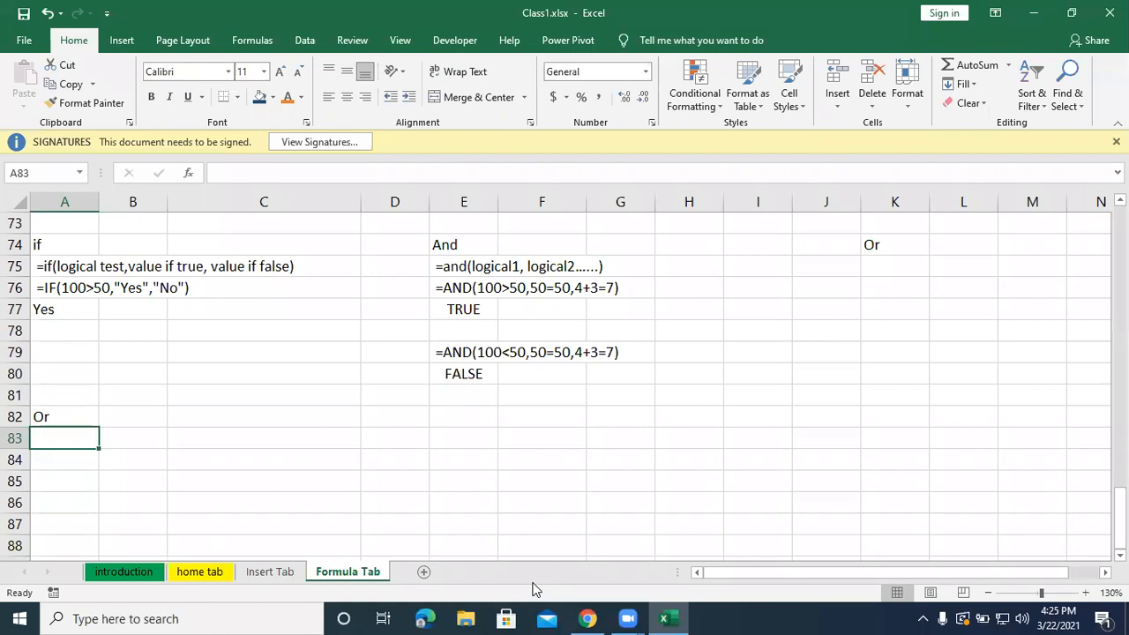
Write the OR syntax in cell A83 as plain text: "=or(logical1, Logical2.....)".
{"action": "type", "text": "=or"}
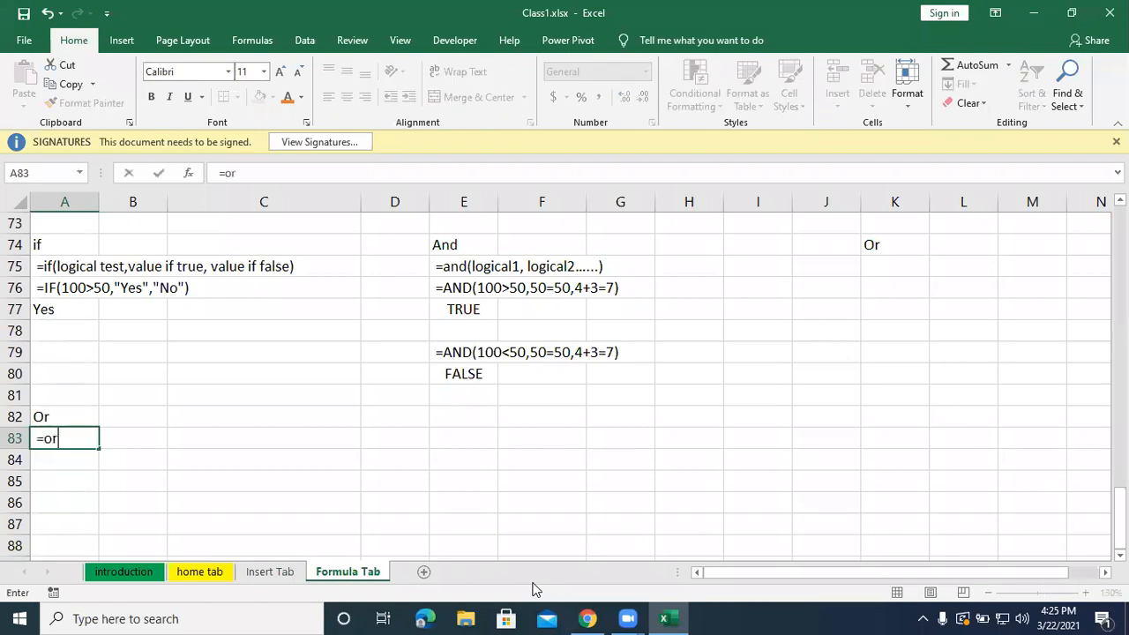
{"action": "type", "text": "(logical"}
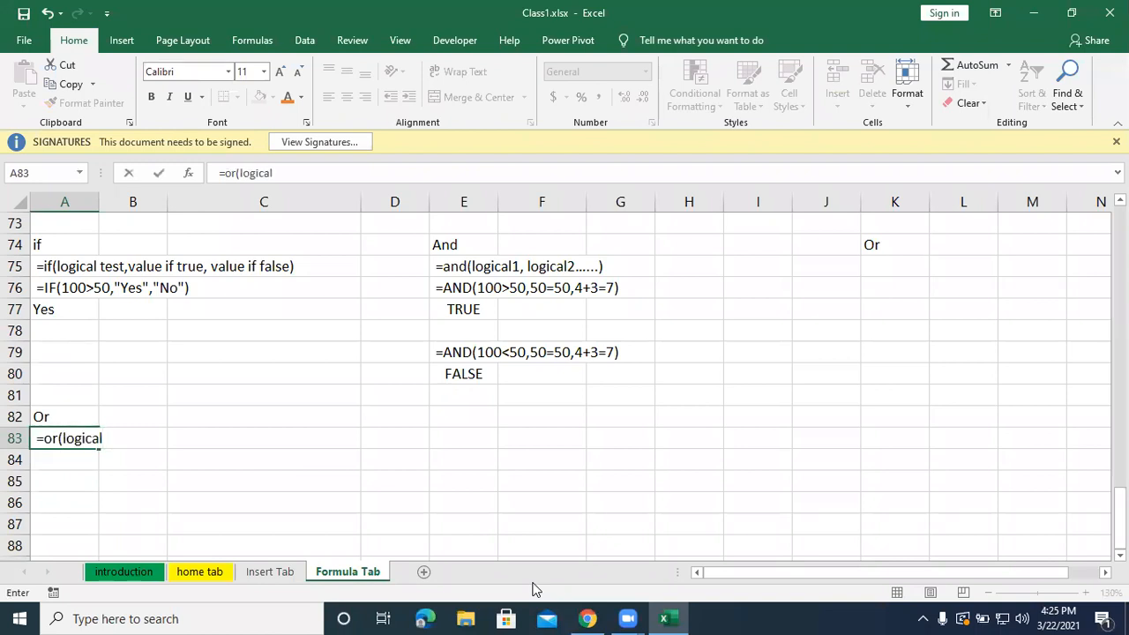
{"action": "type", "text": "1, Logical2.....)"}
{"action": "key", "text": "Return"}
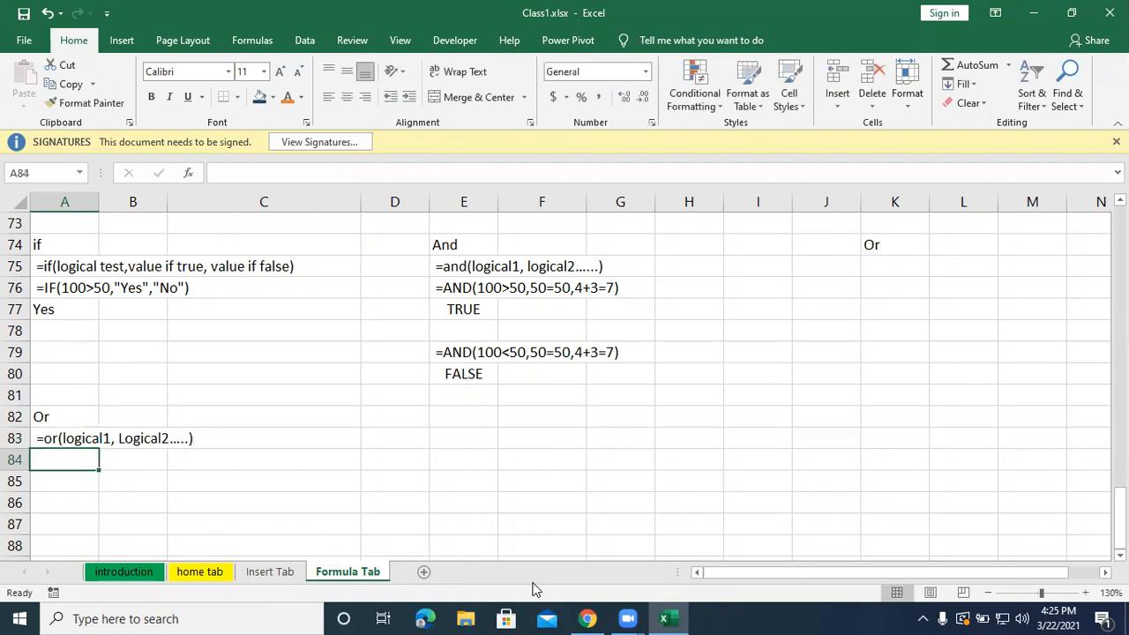
Enter the working formula =or(100<50,50=60,4+3=7) in cell A84 and reselect that cell.
{"action": "type", "text": "=or"}
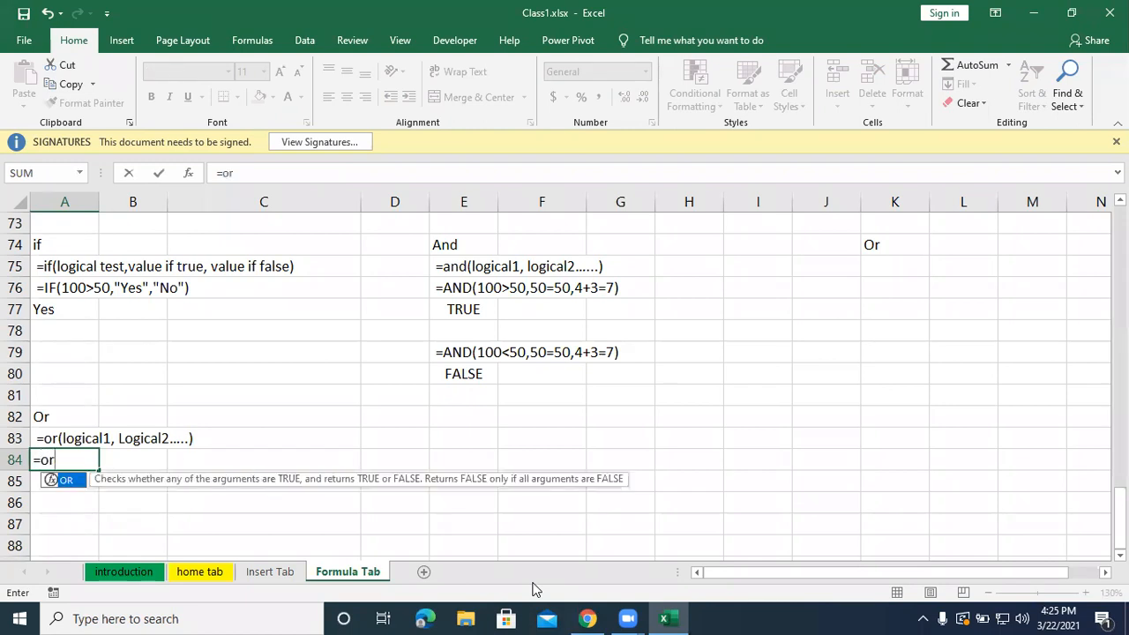
{"action": "type", "text": "("}
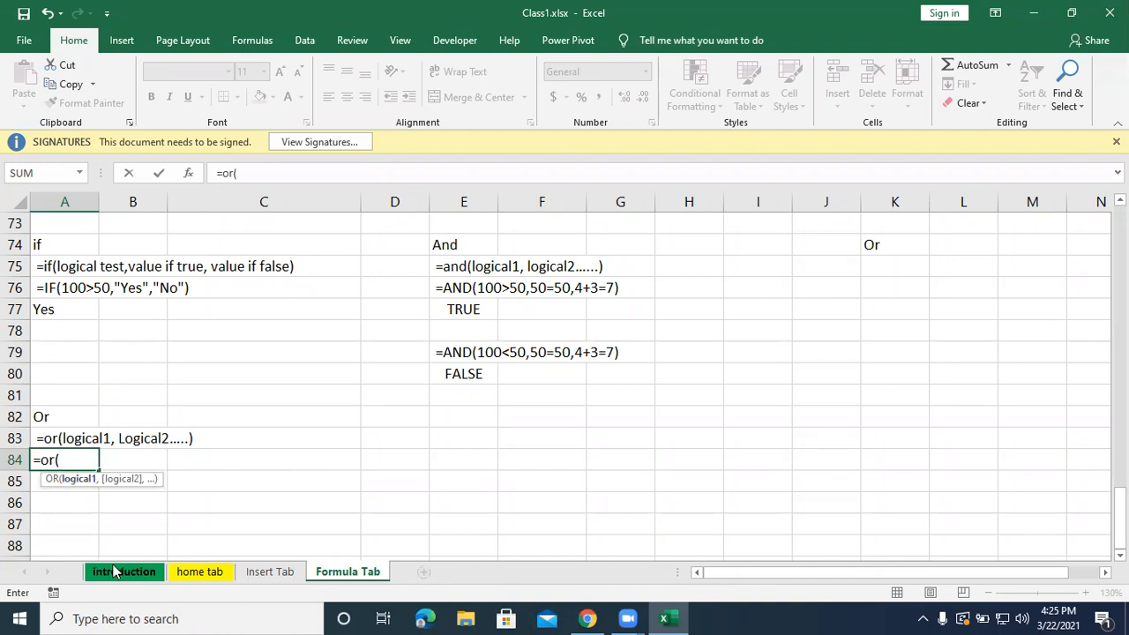
{"action": "type", "text": "100<50"}
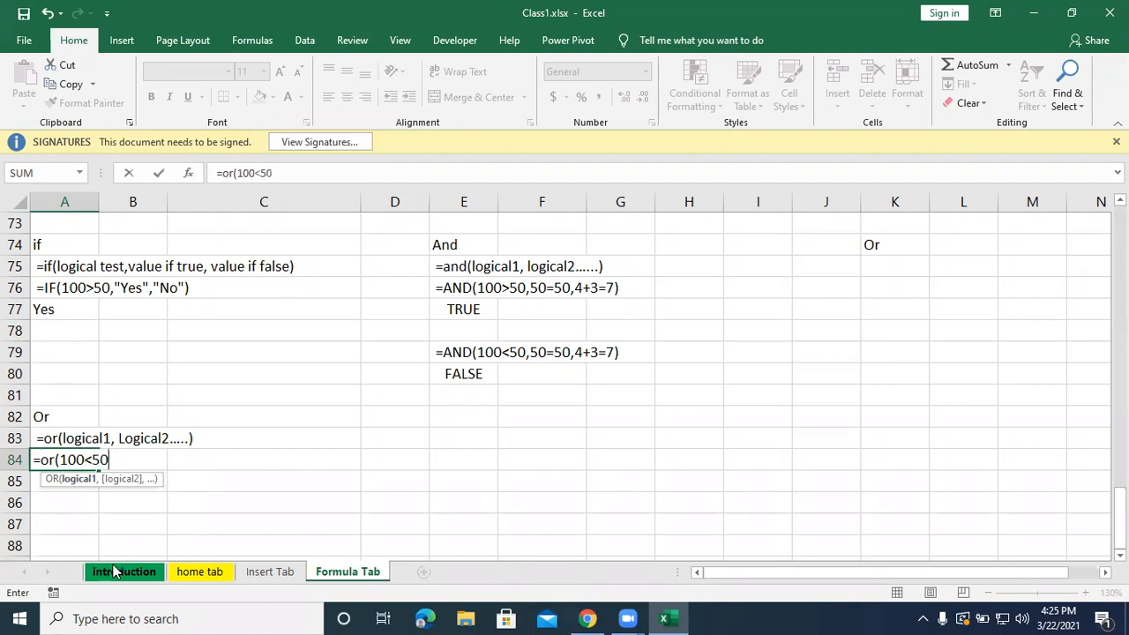
{"action": "type", "text": ",50=60,"}
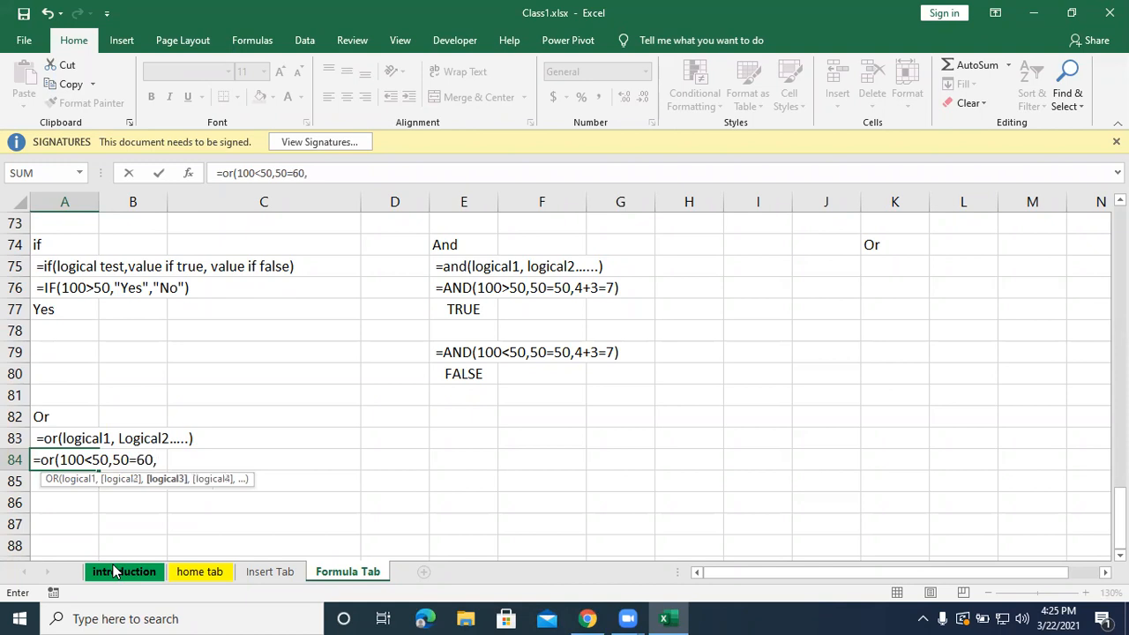
{"action": "type", "text": "4+3=7)"}
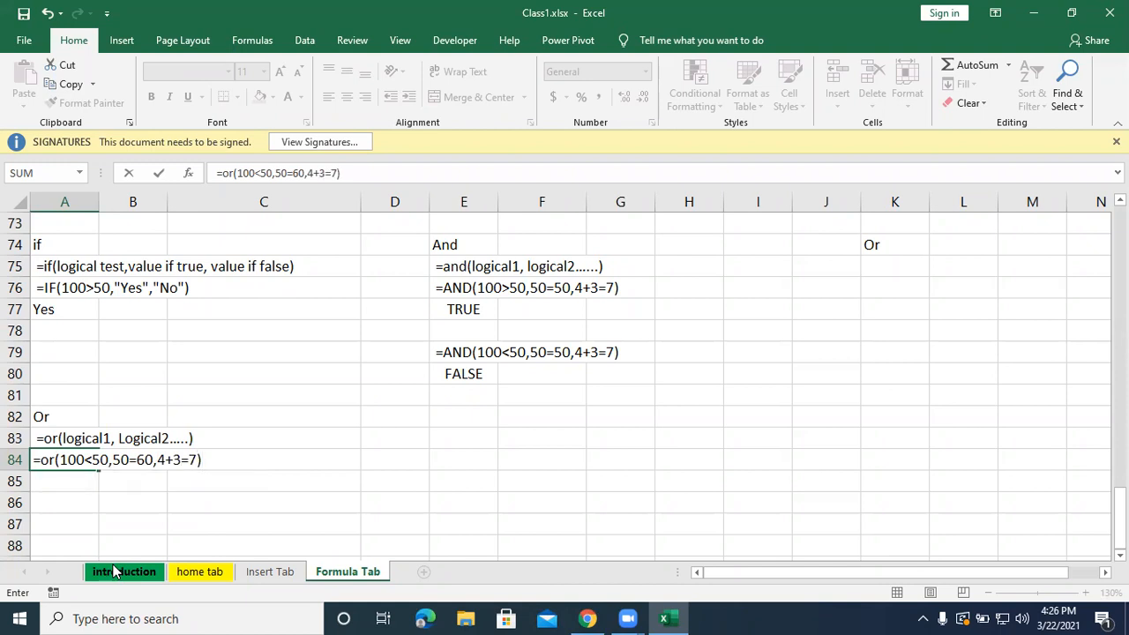
{"action": "key", "text": "Return"}
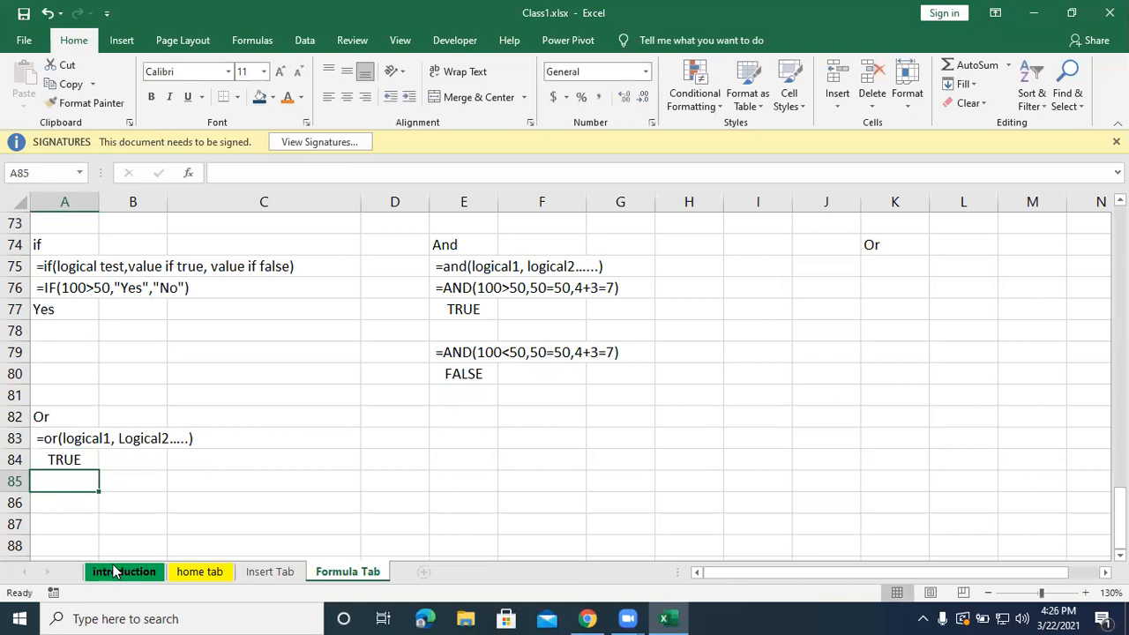
{"action": "left_click", "coordinate": [67, 458]}
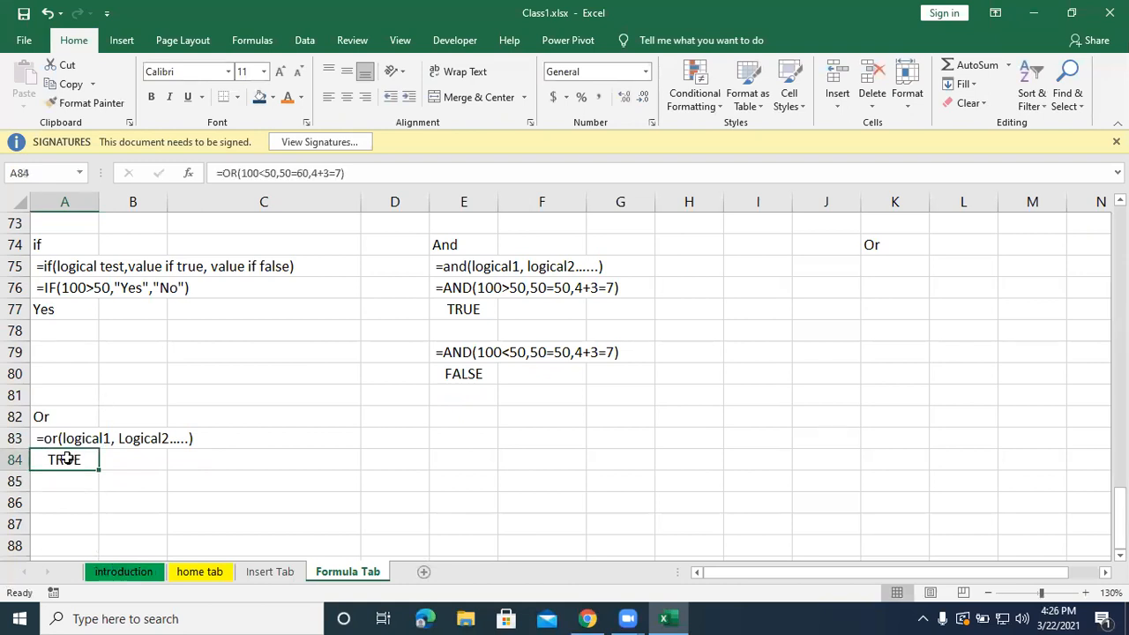
Copy the OR formula from A84 into A85, and turn A84 into plain text with a leading space.
{"action": "key", "text": "ctrl+c"}
{"action": "left_click", "coordinate": [64, 476]}
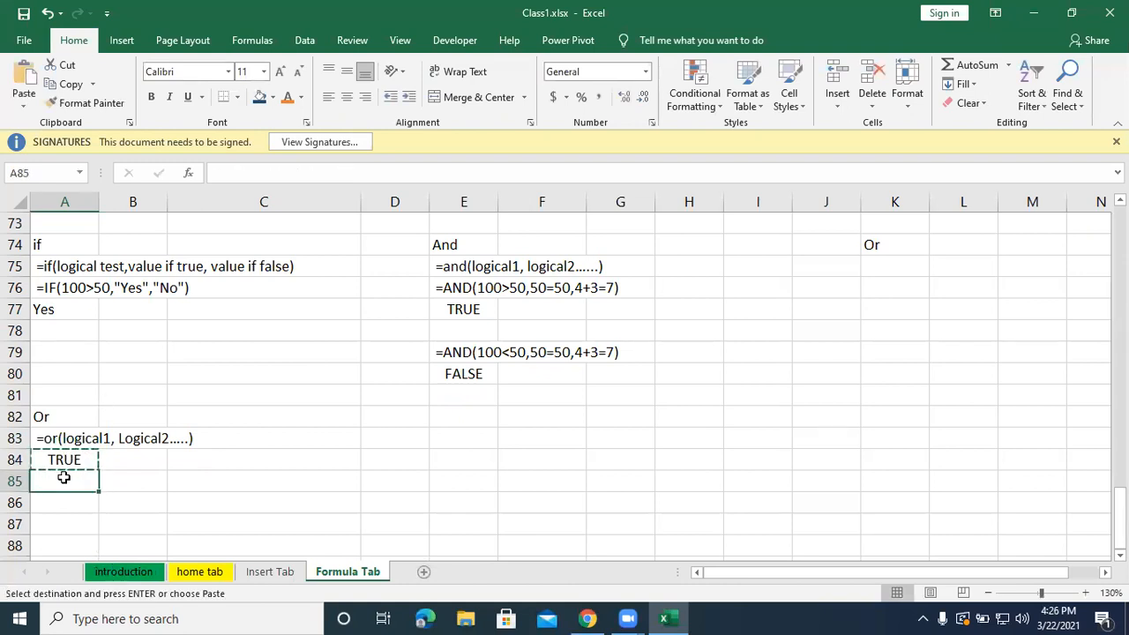
{"action": "key", "text": "ctrl+v"}
{"action": "double_click", "coordinate": [42, 459]}
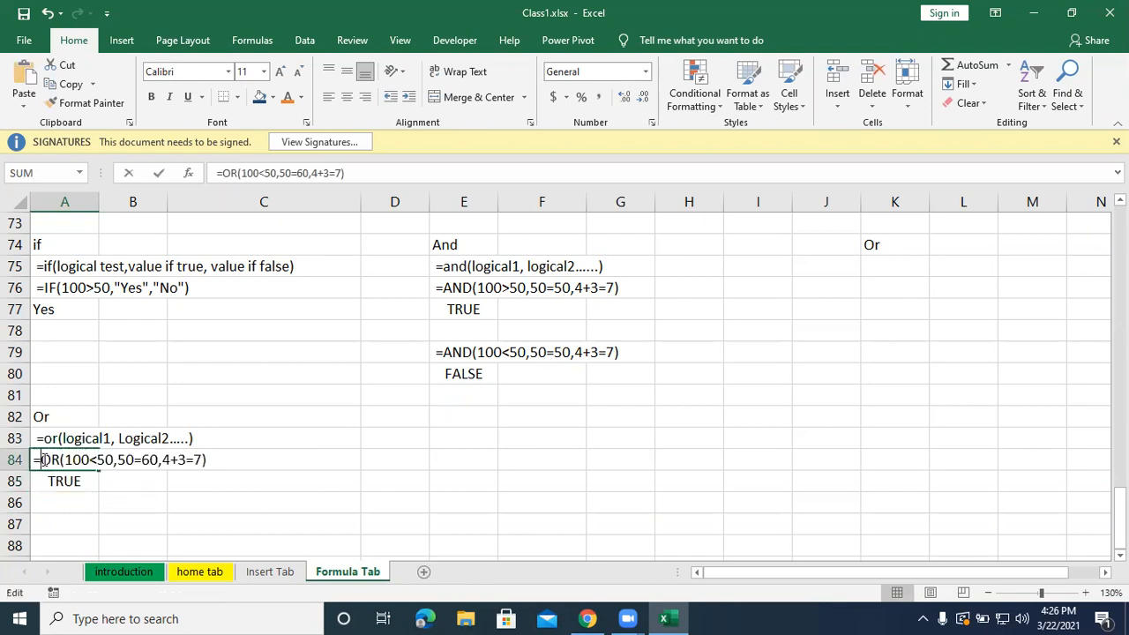
{"action": "key", "text": "Home"}
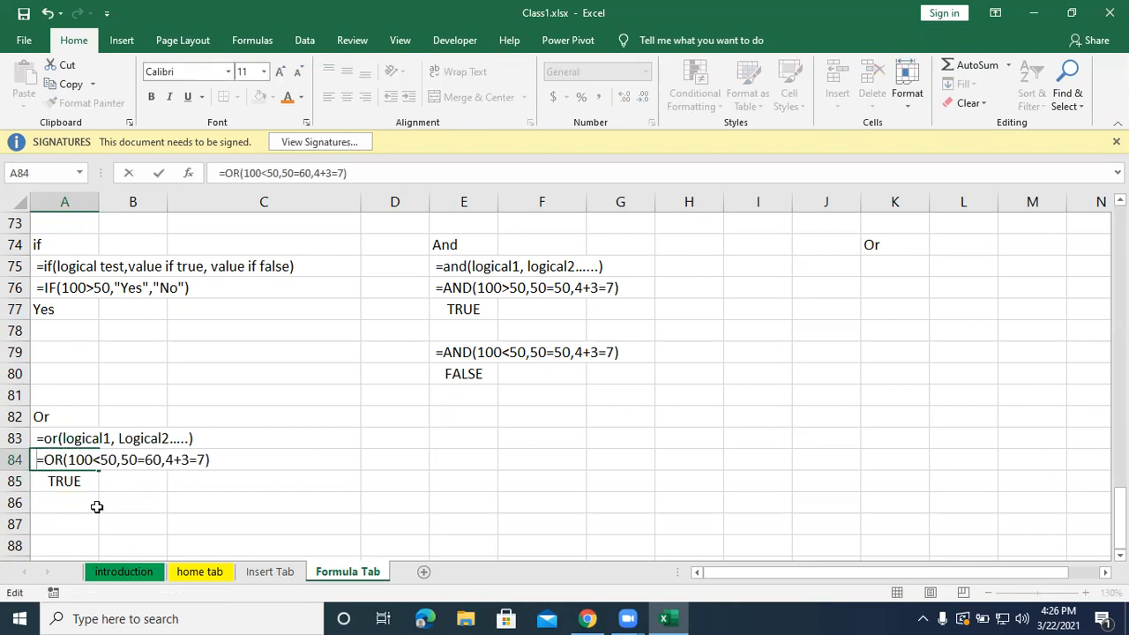
{"action": "left_click", "coordinate": [78, 518]}
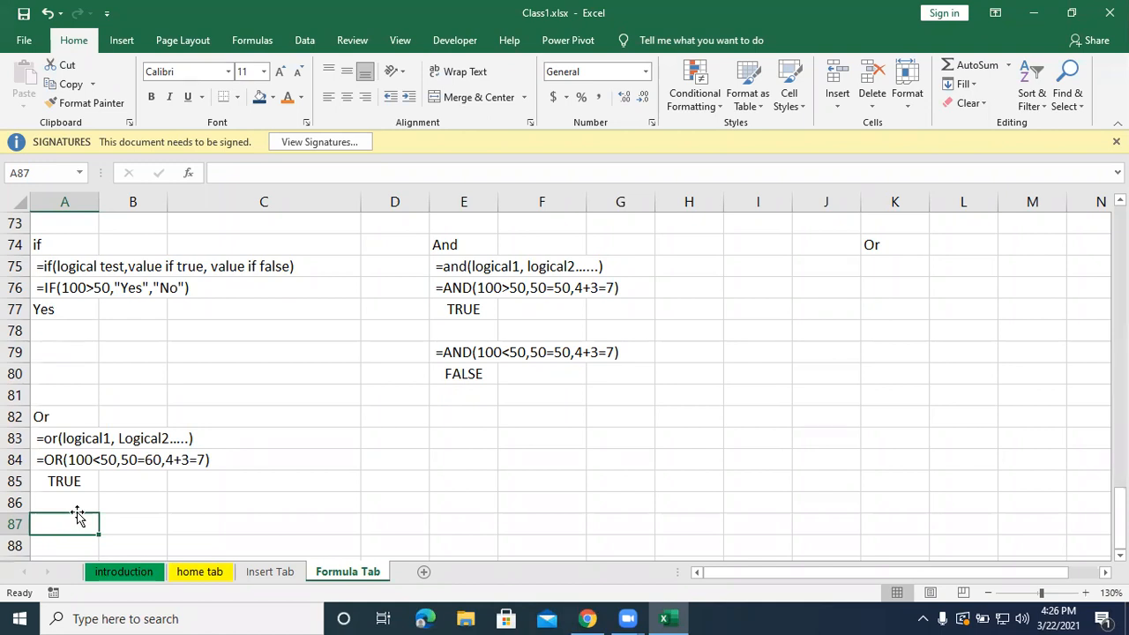
Enter a second OR example, =or(100<50,50=60,4+3=1), as a working formula in cell A87.
{"action": "type", "text": "=or("}
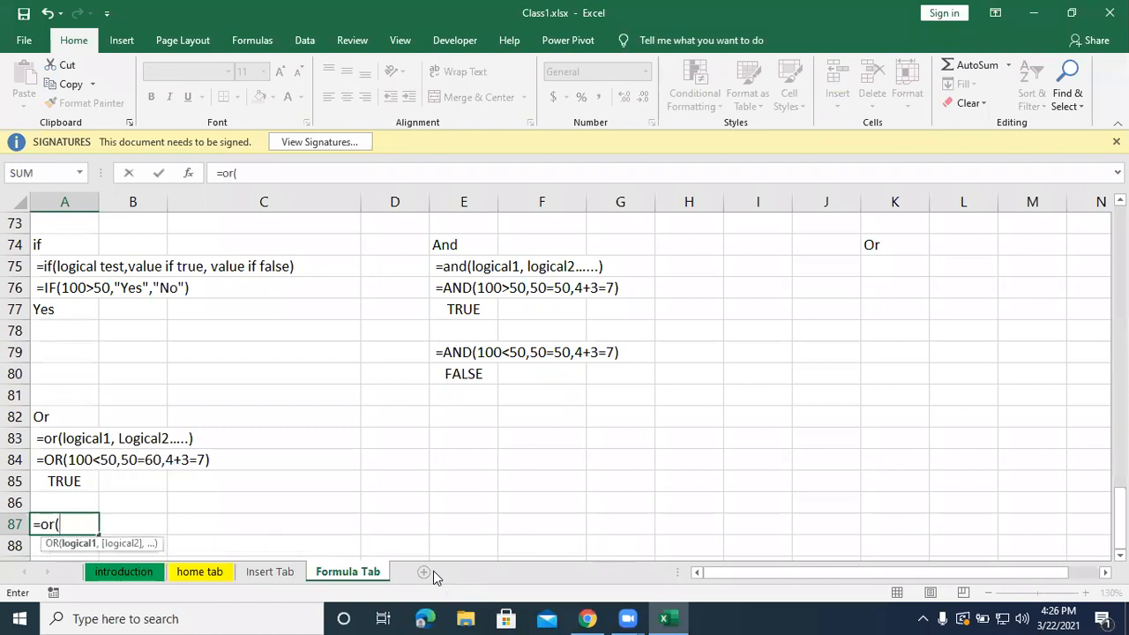
{"action": "type", "text": "100<50,50=60,4+3=1)"}
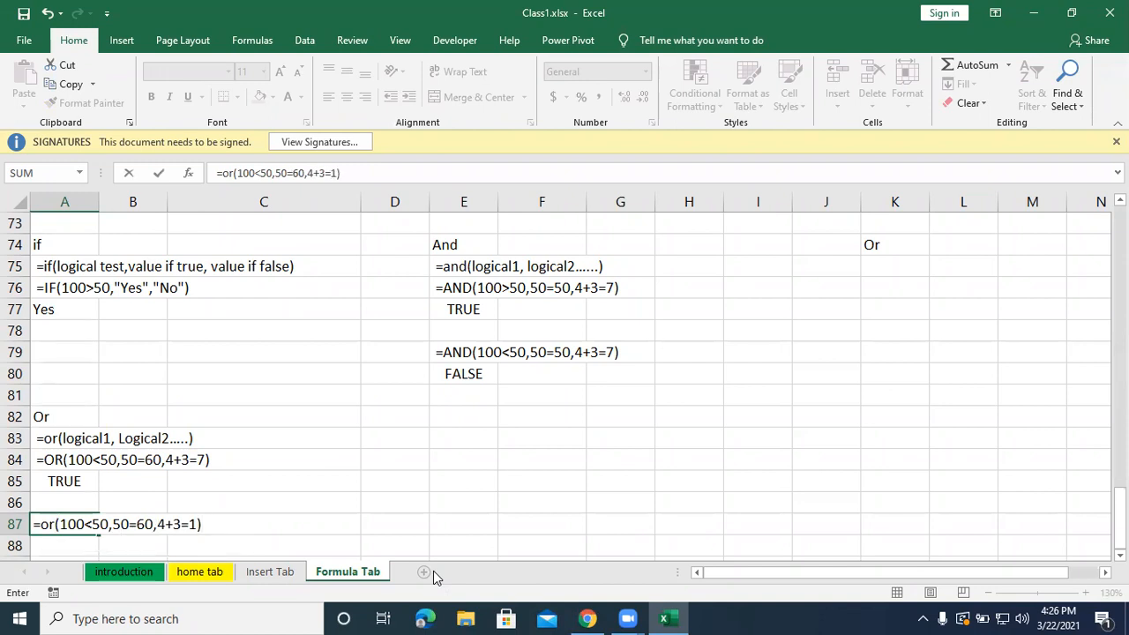
{"action": "key", "text": "Return"}
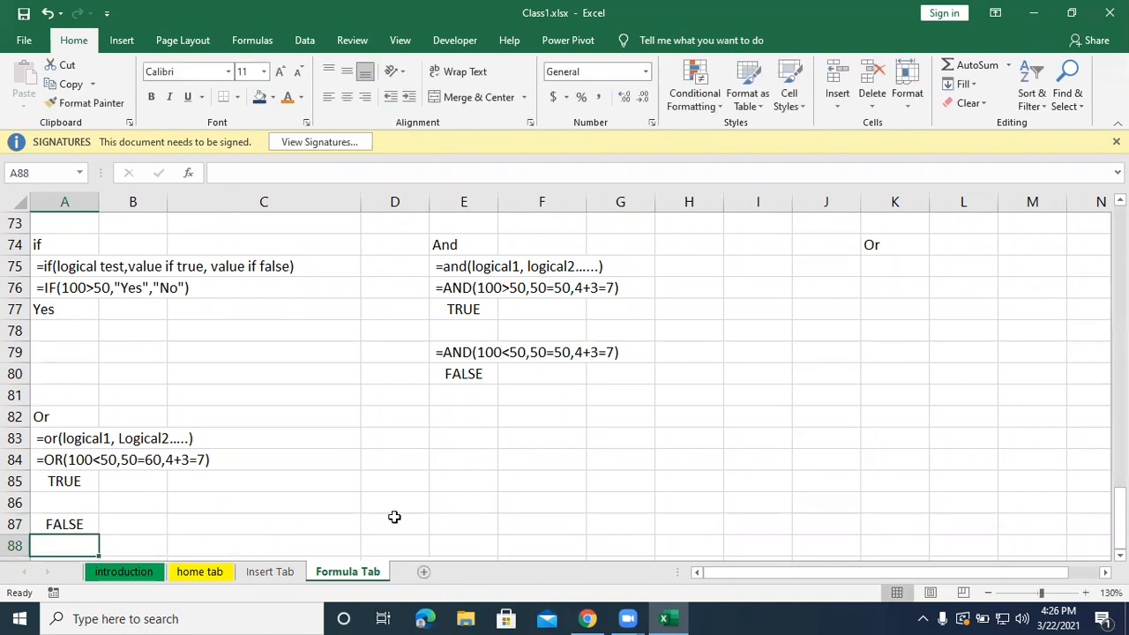
Select the formula text of cell A87 and save the workbook.
{"action": "left_click", "coordinate": [78, 525]}
{"action": "left_click_drag", "start_coordinate": [345, 173], "coordinate": [220, 168]}
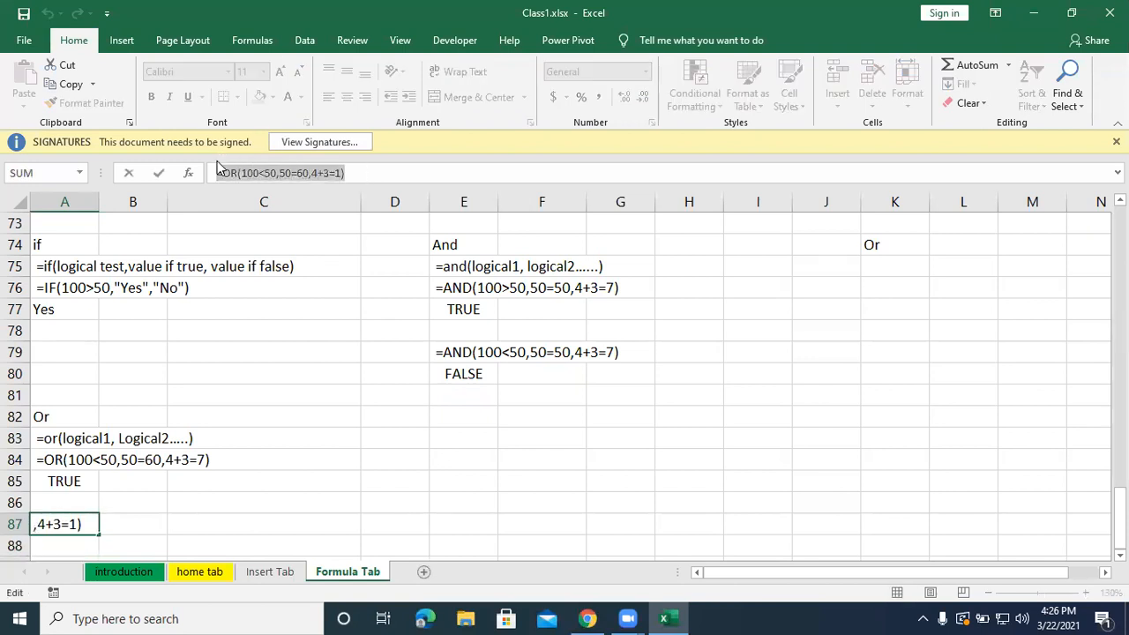
{"action": "key", "text": "ctrl+s"}
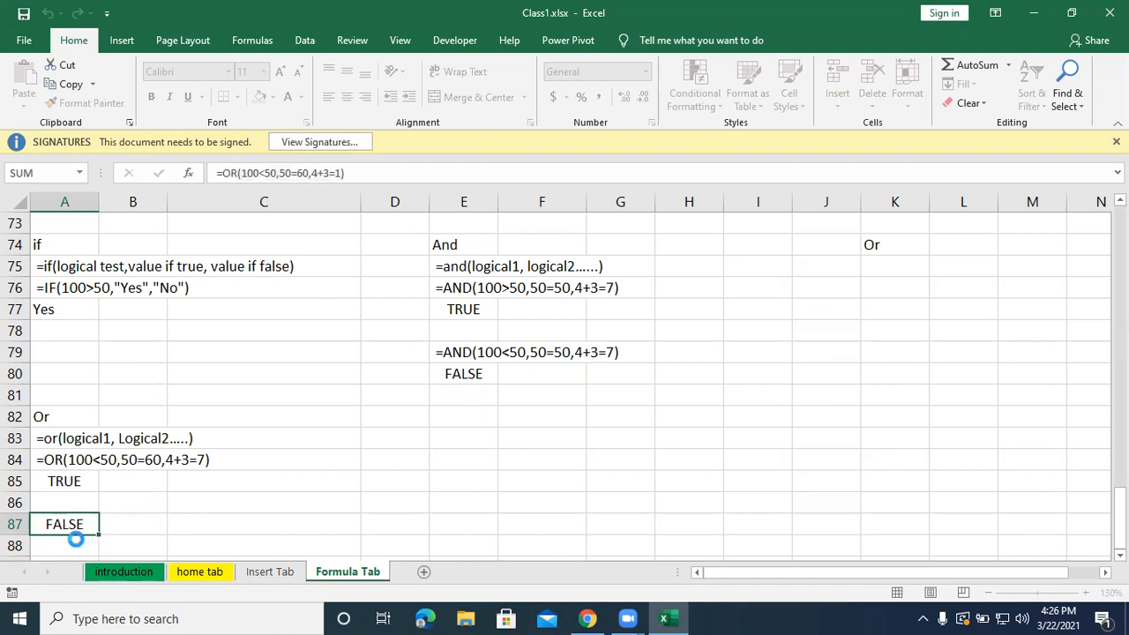
{"action": "key", "text": "Return"}
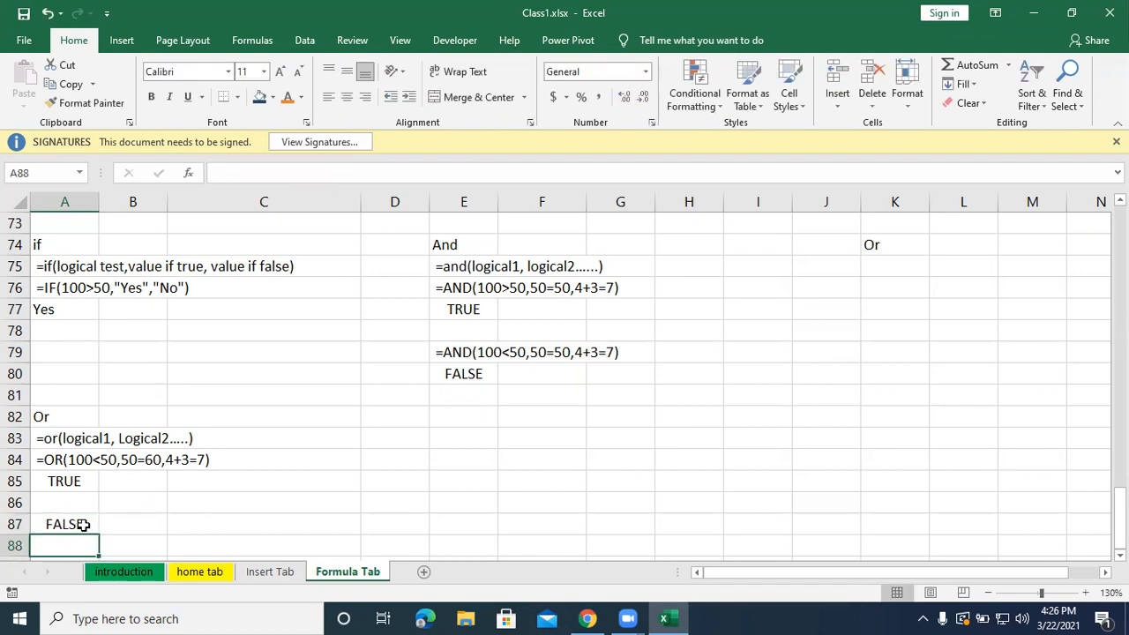
Copy the OR formula from A87 into A88, and turn A87 into plain text with a leading space.
{"action": "left_click", "coordinate": [82, 525]}
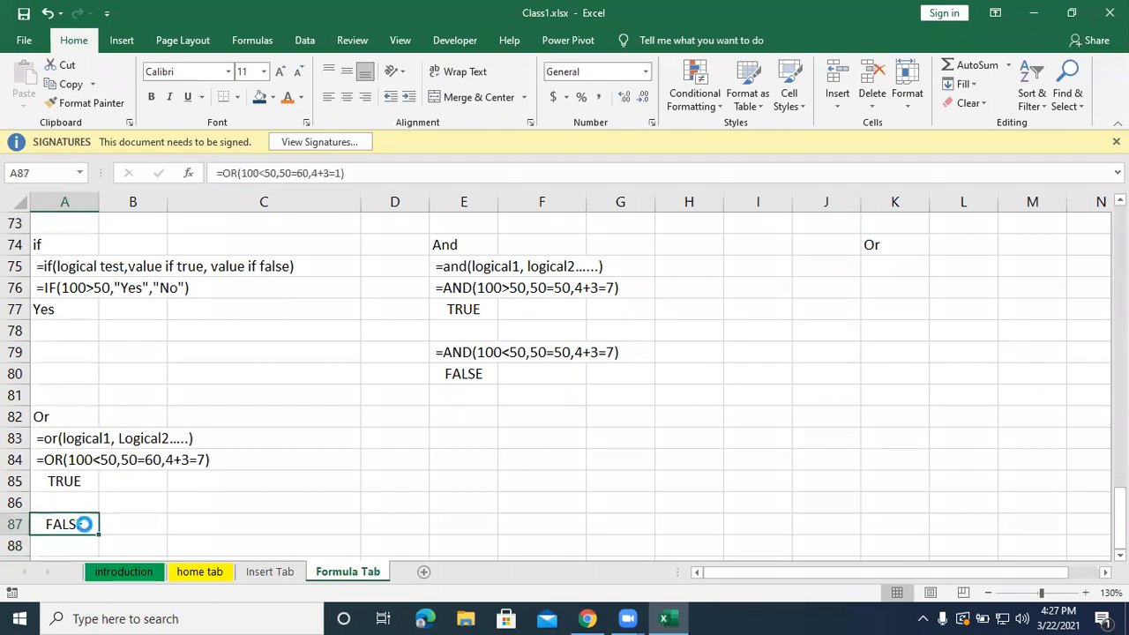
{"action": "key", "text": "ctrl+c"}
{"action": "left_click", "coordinate": [74, 545]}
{"action": "key", "text": "ctrl+v"}
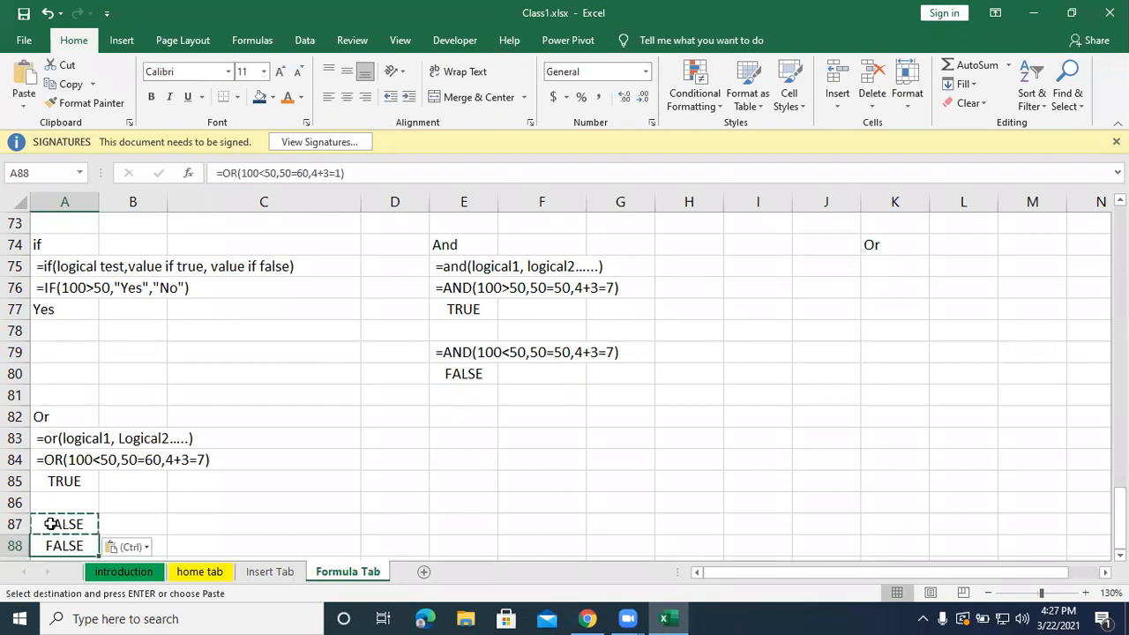
{"action": "double_click", "coordinate": [50, 524]}
{"action": "key", "text": "Escape"}
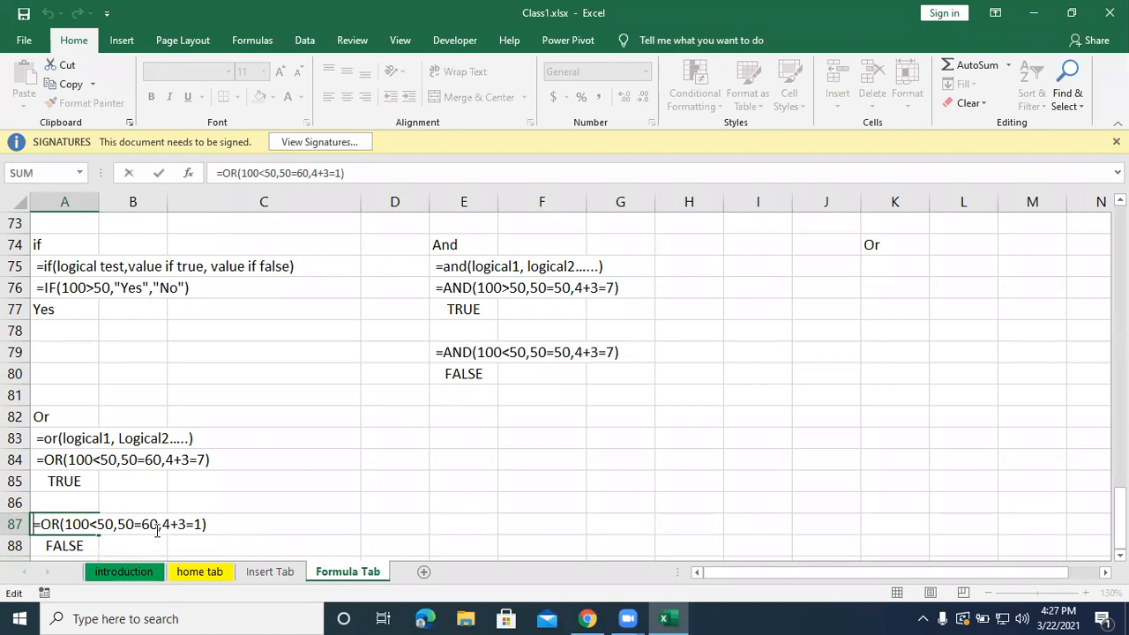
{"action": "left_click", "coordinate": [362, 540]}
Add the heading "Not" in cell E82, in the same row as the lower "Or" heading.
{"action": "scroll", "coordinate": [362, 514], "scroll_direction": "down", "scroll_amount": 2}
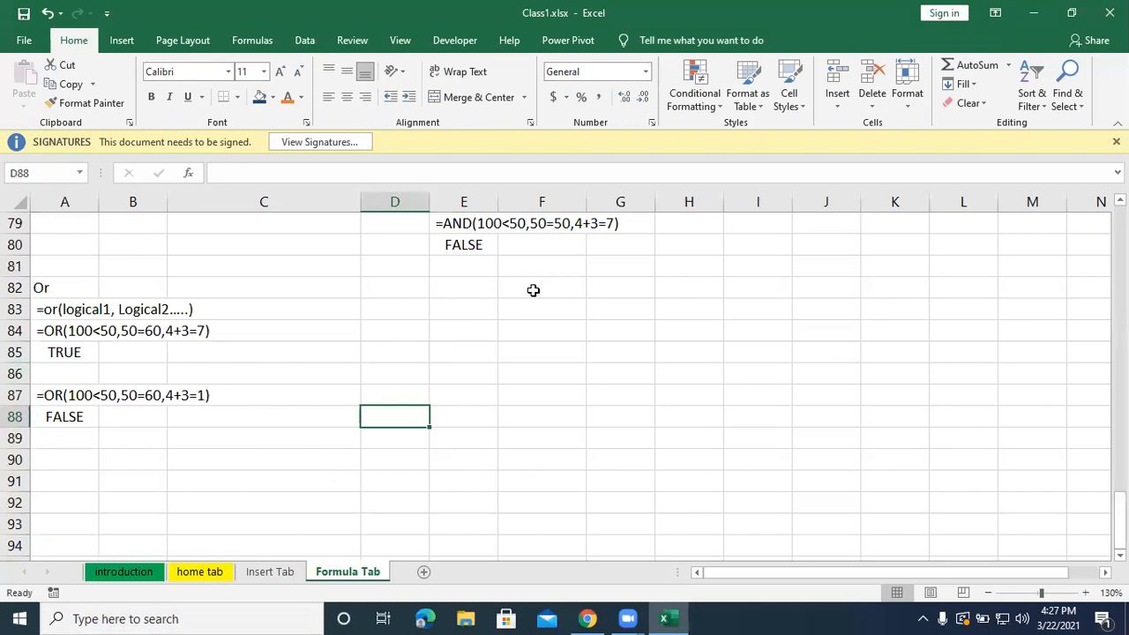
{"action": "left_click", "coordinate": [464, 287]}
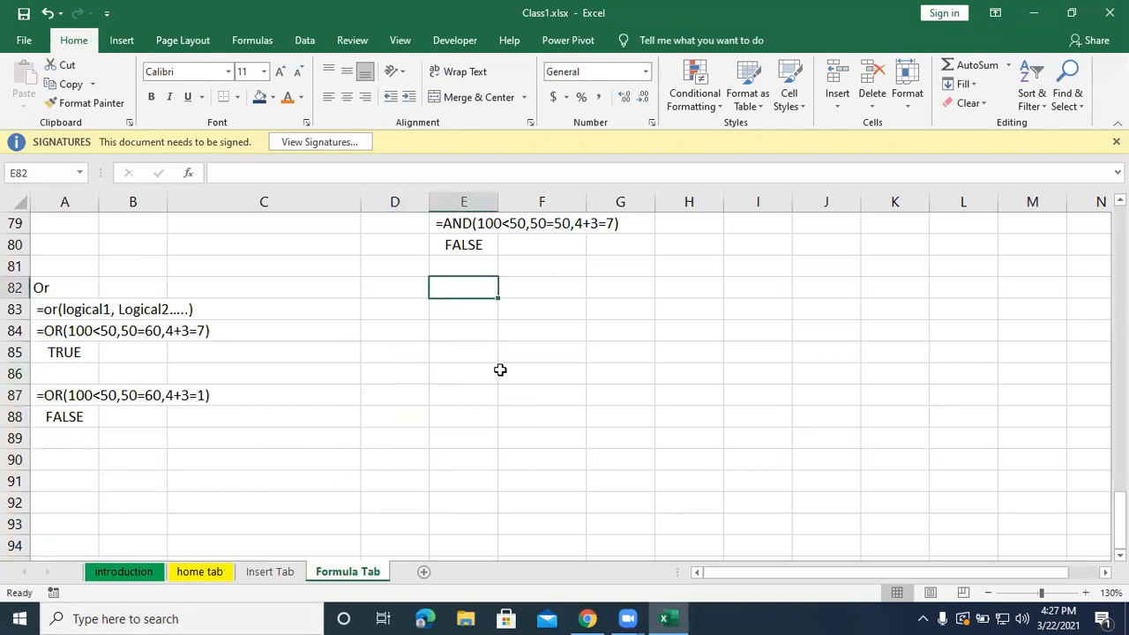
{"action": "type", "text": "Not"}
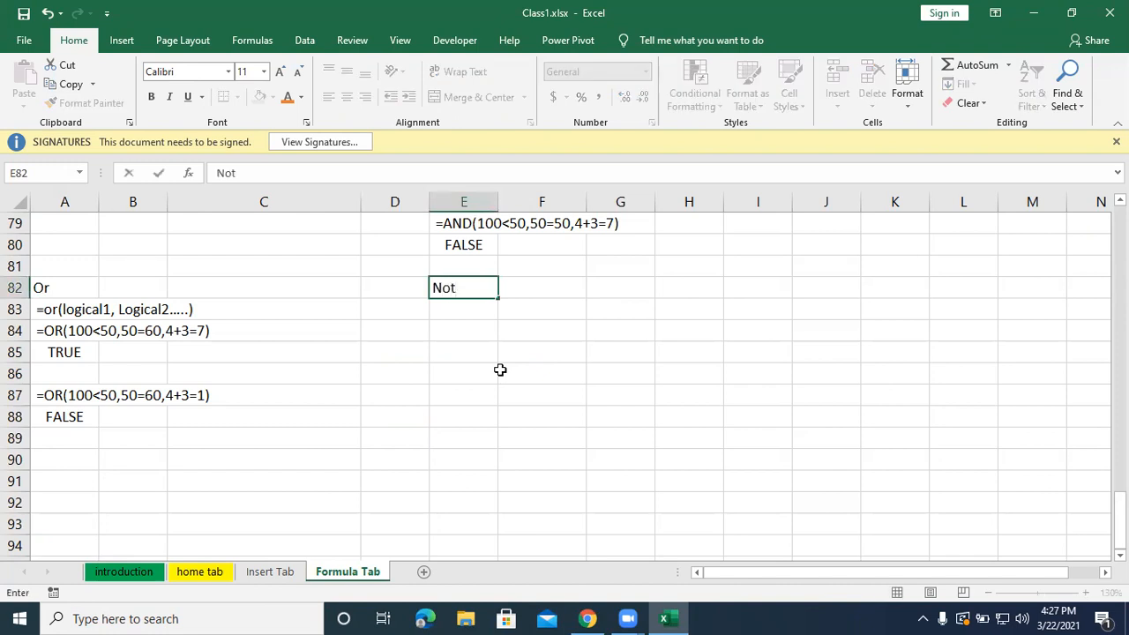
{"action": "key", "text": "Return"}
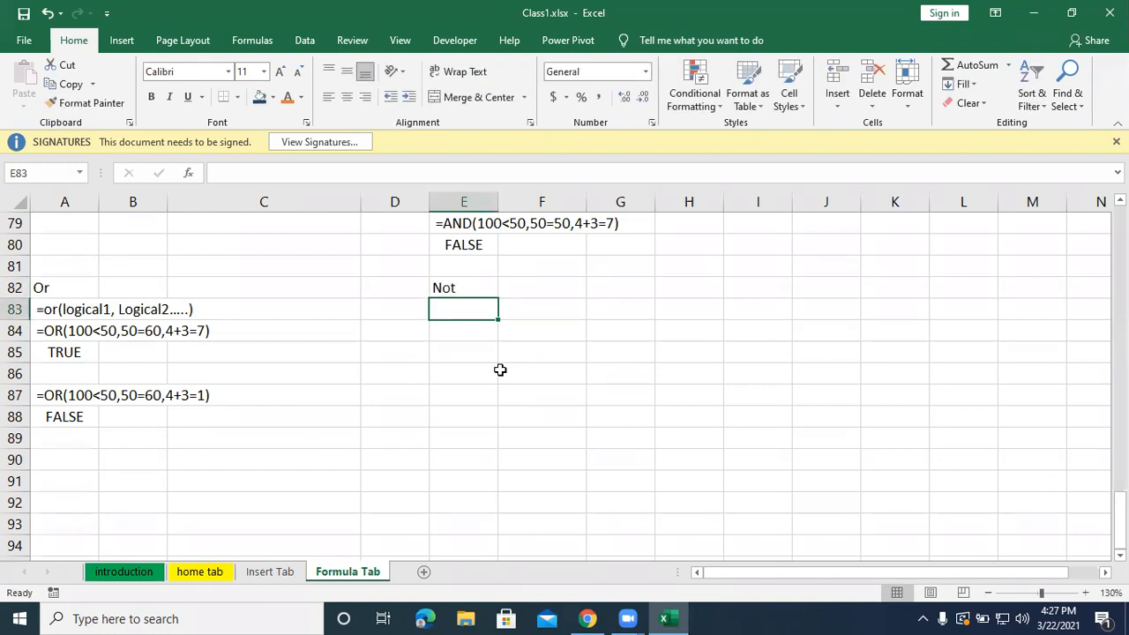
Write the NOT syntax in cell E83 as plain text with a leading space: "=not(Logical)".
{"action": "type", "text": "=not"}
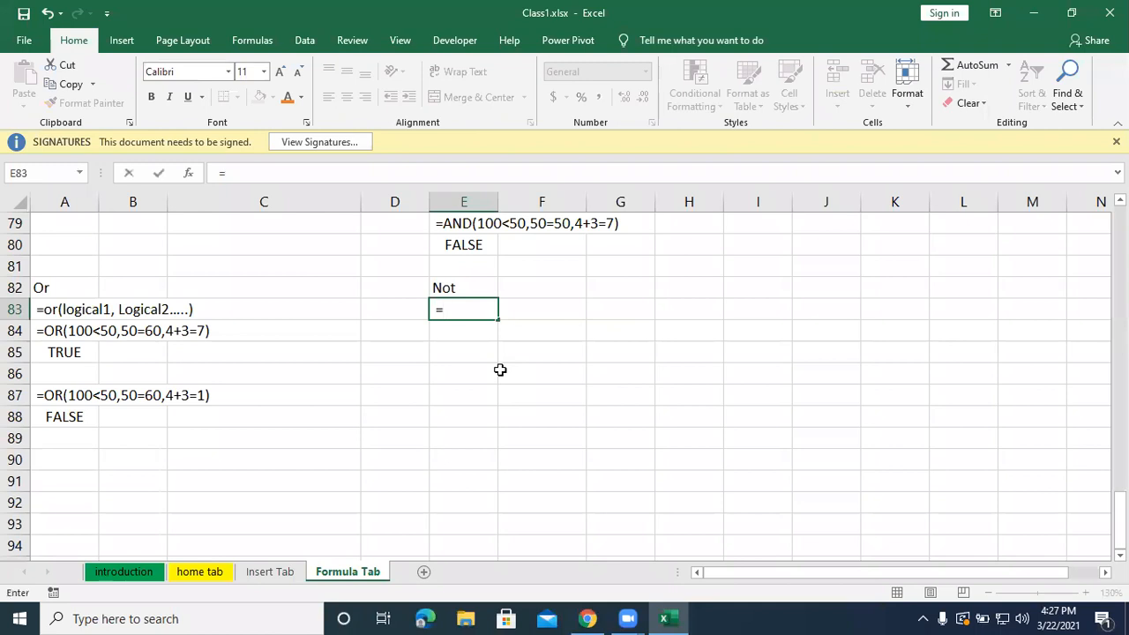
{"action": "type", "text": "Lo"}
{"action": "key", "text": "BackSpace"}
{"action": "key", "text": "BackSpace"}
{"action": "type", "text": "Logical)"}
{"action": "key", "text": "Return"}
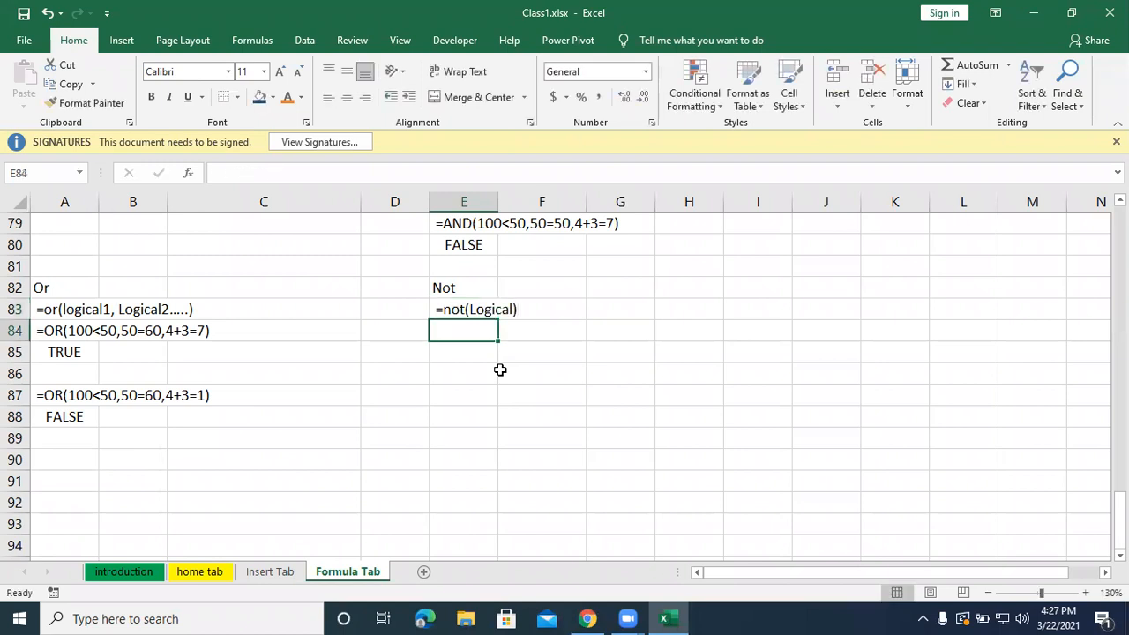
Enter the working formula =not(50=50) in cell E84.
{"action": "type", "text": "=not"}
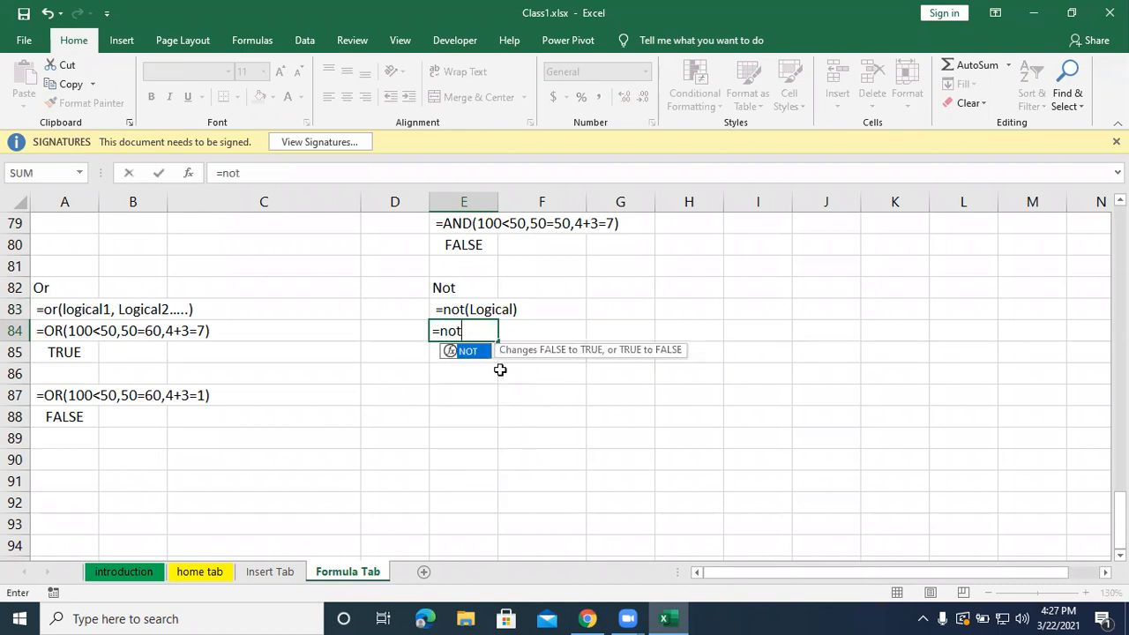
{"action": "type", "text": "("}
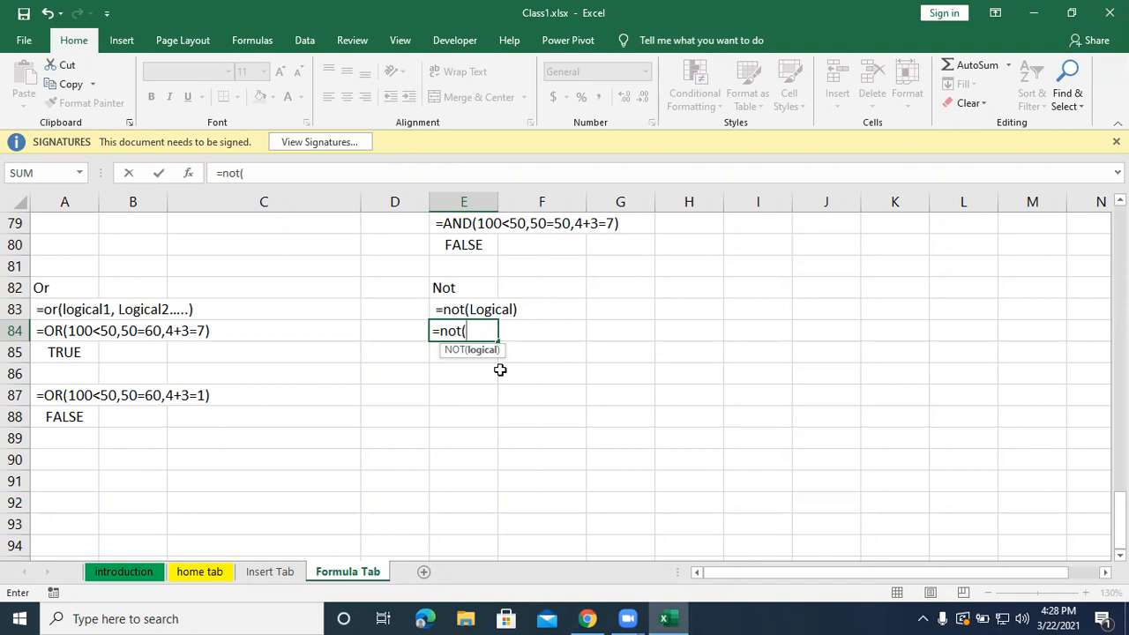
{"action": "type", "text": "50=50)"}
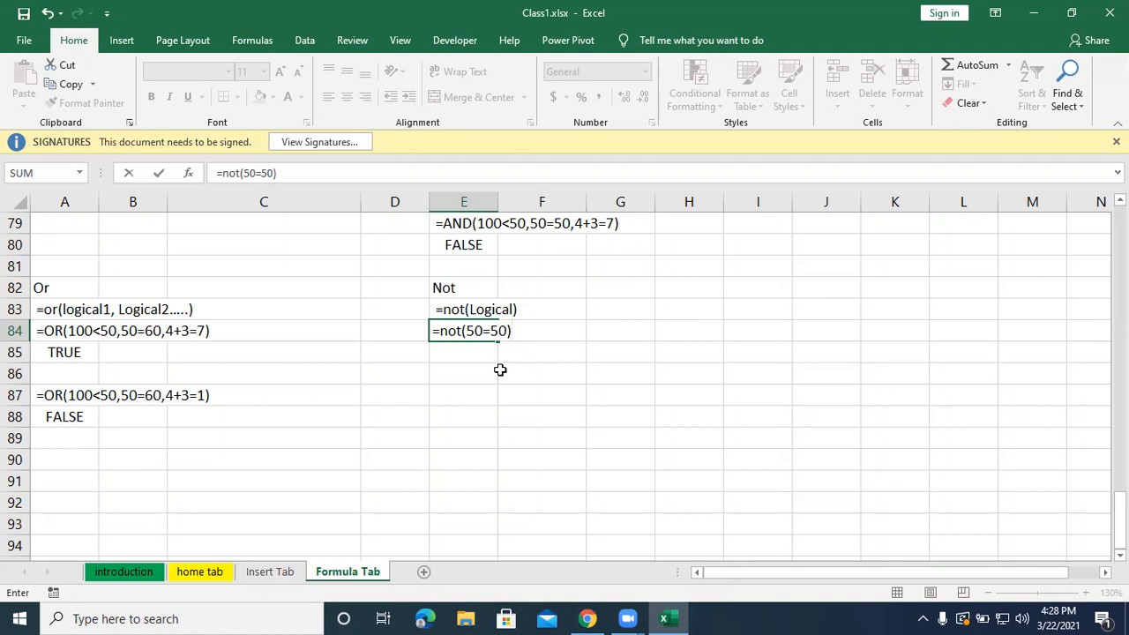
{"action": "key", "text": "Return"}
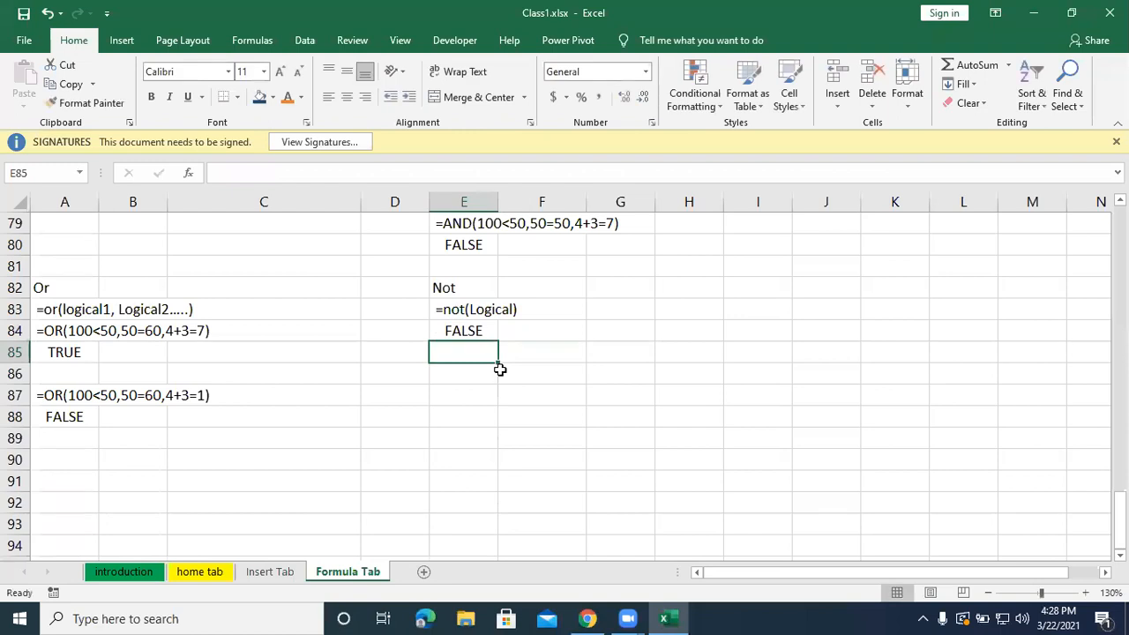
Copy the NOT formula from E84 into E85, and turn E84 into plain text with a leading space.
{"action": "left_click", "coordinate": [485, 332]}
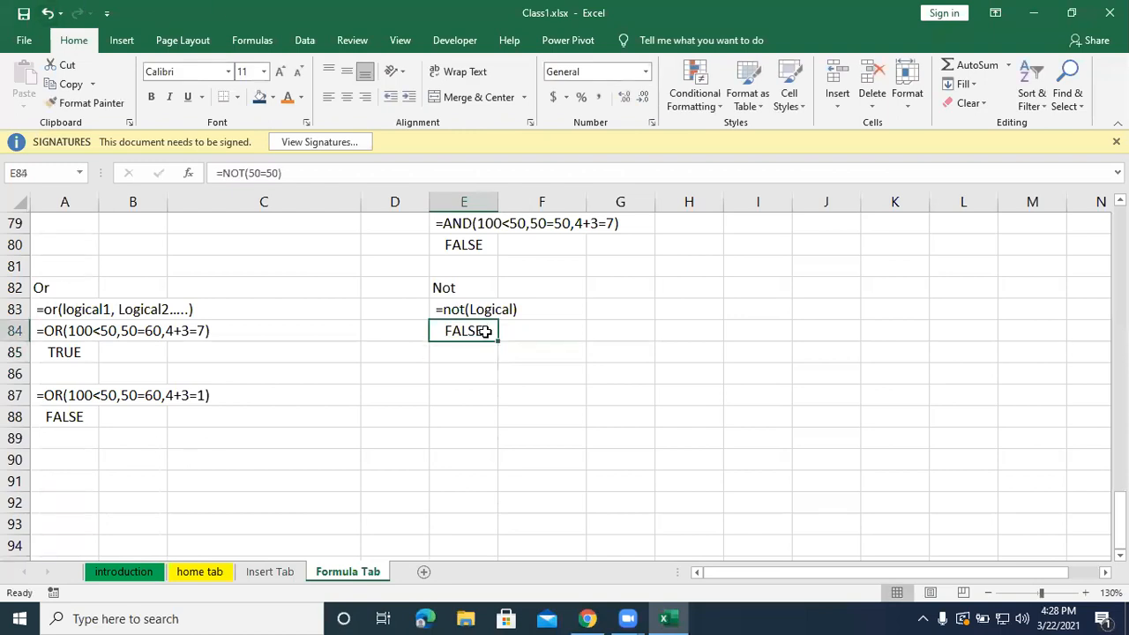
{"action": "key", "text": "ctrl+c"}
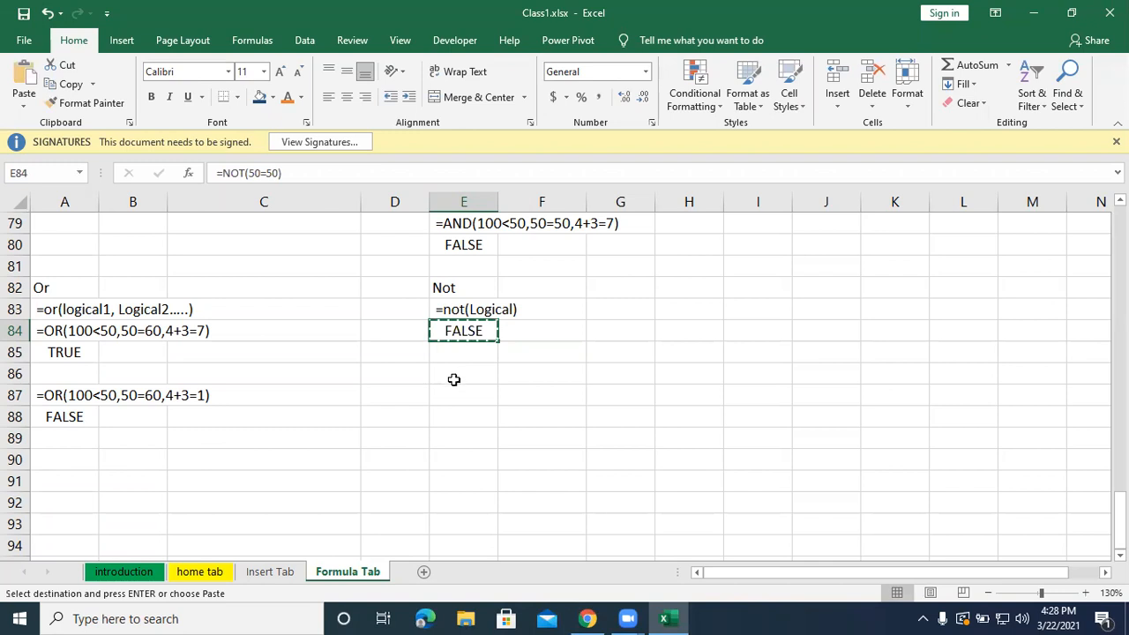
{"action": "left_click", "coordinate": [465, 353]}
{"action": "key", "text": "ctrl+v"}
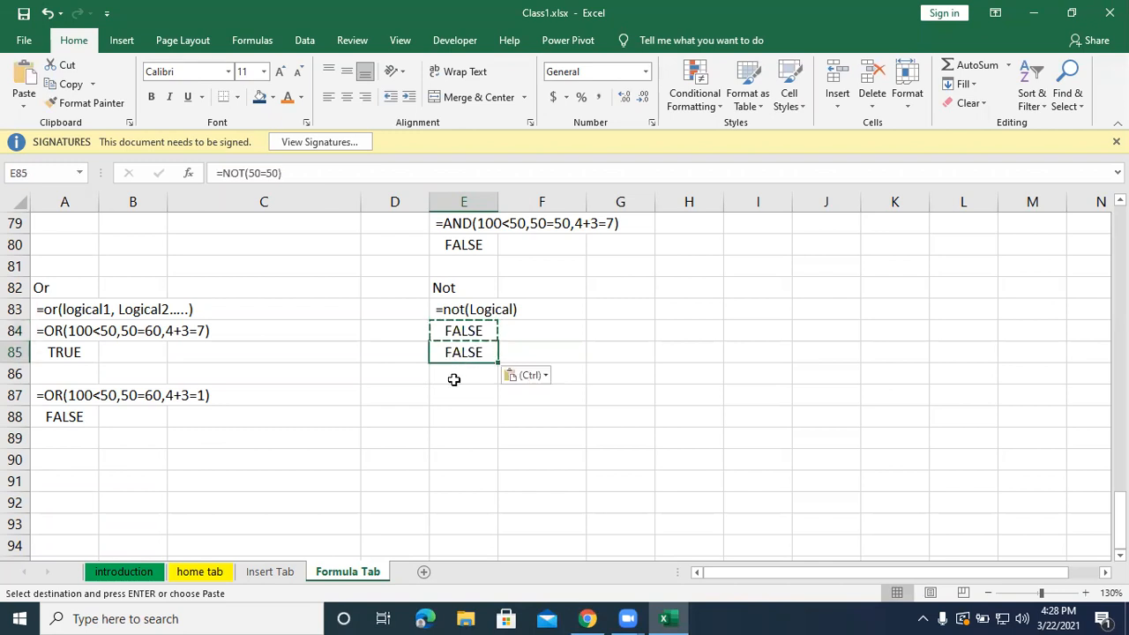
{"action": "double_click", "coordinate": [435, 332]}
{"action": "left_click", "coordinate": [442, 389]}
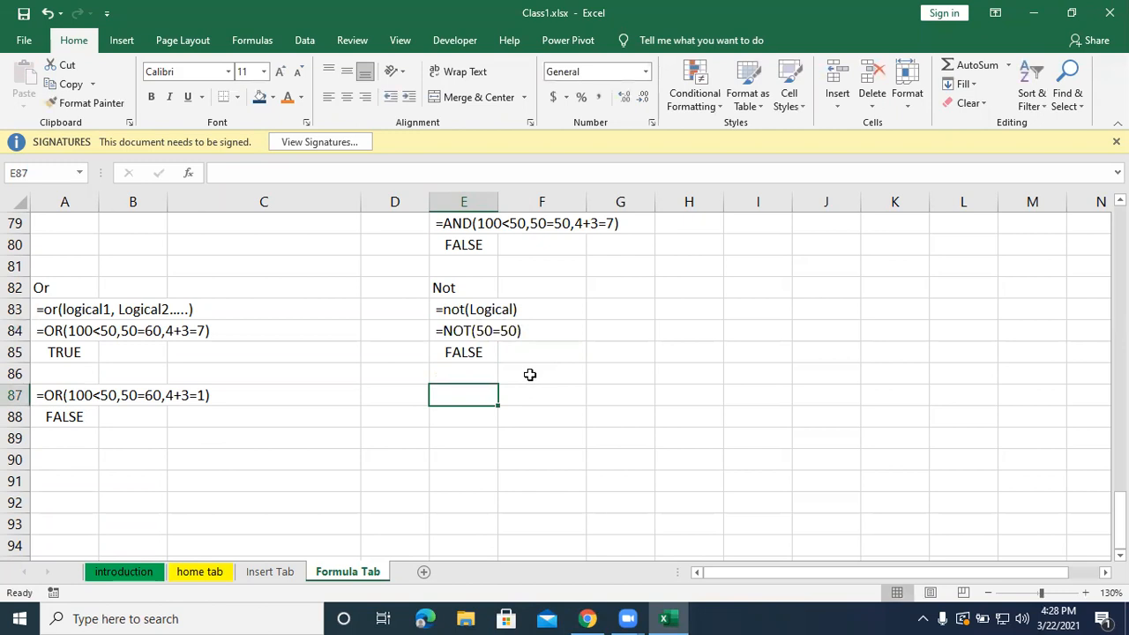
Enter a second NOT example, =not(4+3=1), as a working formula in cell E87.
{"action": "type", "text": "=not("}
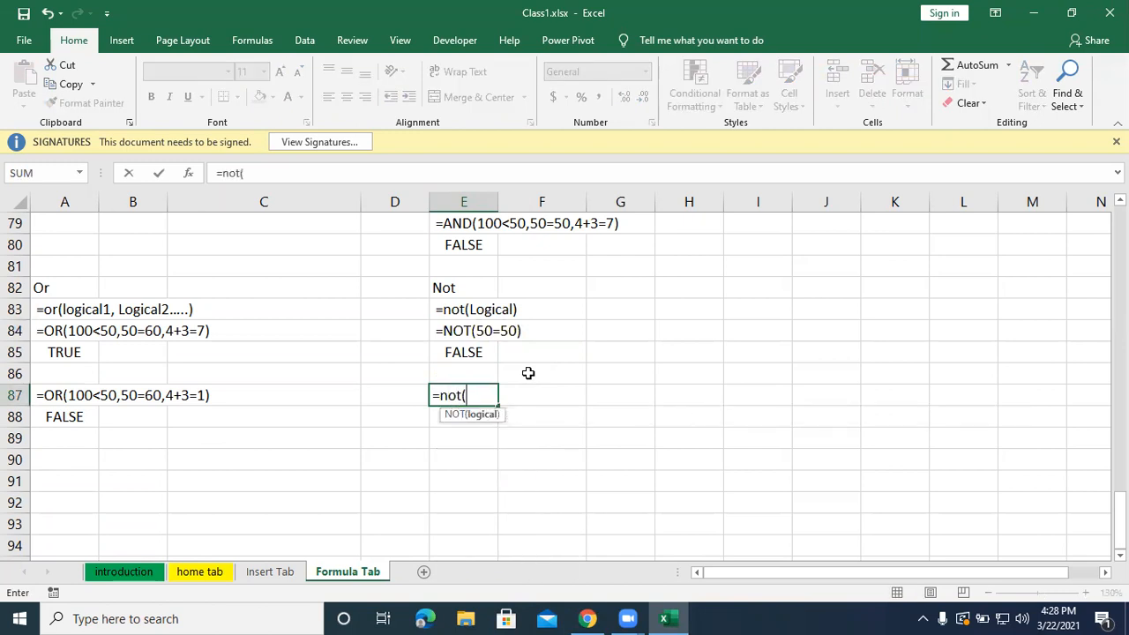
{"action": "type", "text": "4+3=1)"}
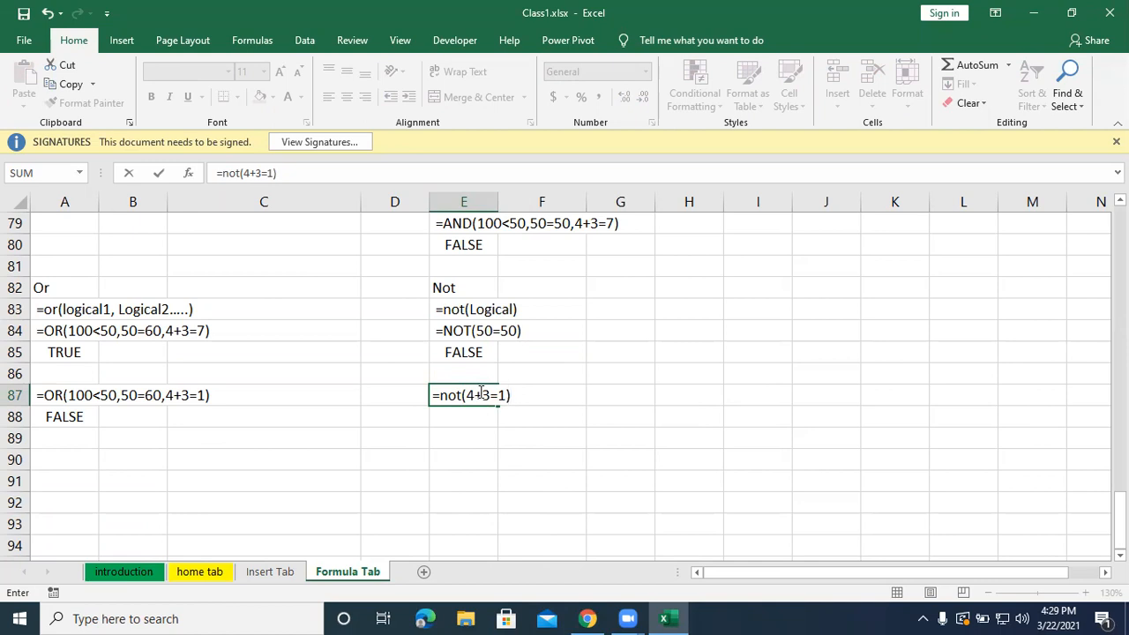
{"action": "key", "text": "Return"}
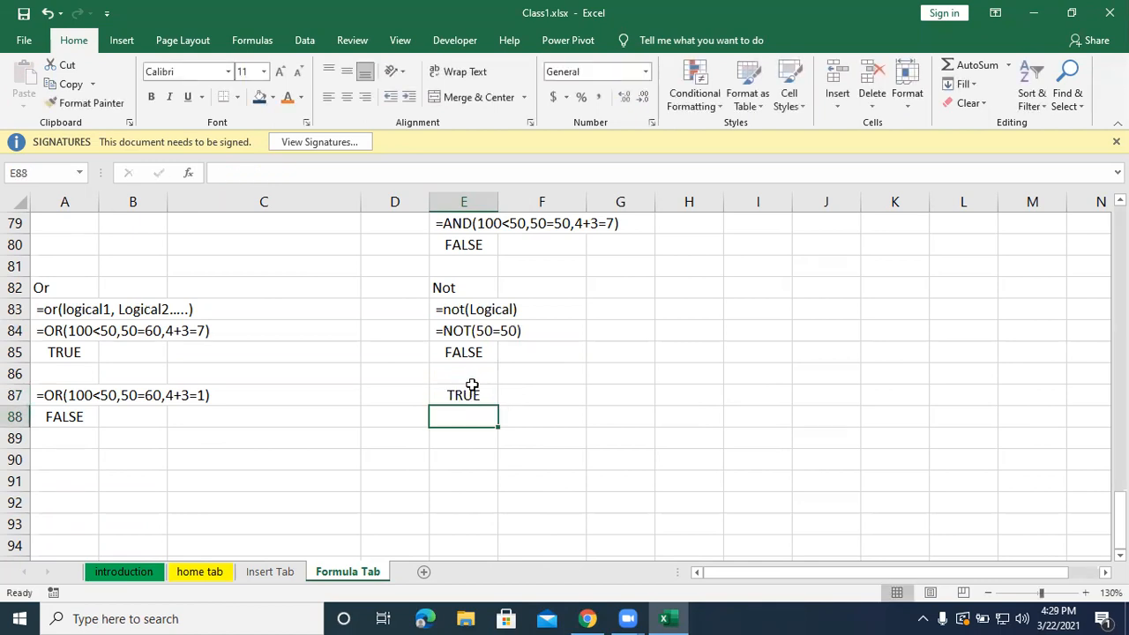
Copy the NOT formula from E87 into E88, and turn E87 into plain text with a leading space.
{"action": "left_click", "coordinate": [468, 396]}
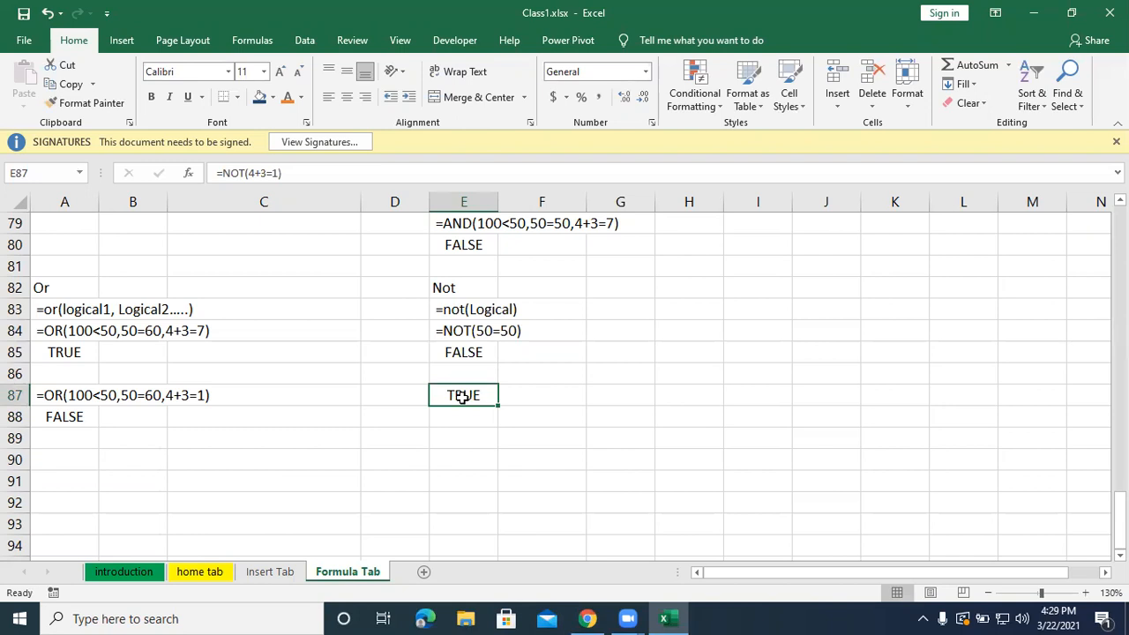
{"action": "key", "text": "ctrl+c"}
{"action": "left_click", "coordinate": [462, 415]}
{"action": "key", "text": "ctrl+v"}
{"action": "double_click", "coordinate": [453, 396]}
{"action": "left_click", "coordinate": [436, 394]}
{"action": "left_click", "coordinate": [527, 456]}
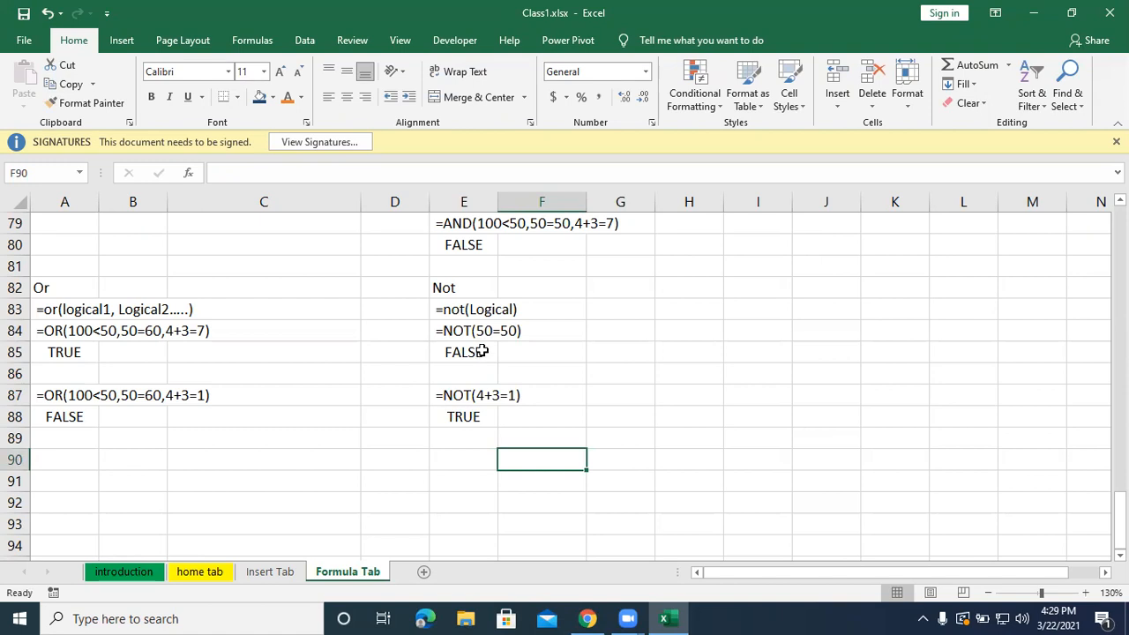
{"action": "scroll", "coordinate": [285, 482], "scroll_direction": "up", "scroll_amount": 2}
{"action": "scroll", "coordinate": [288, 484], "scroll_direction": "down", "scroll_amount": 1}
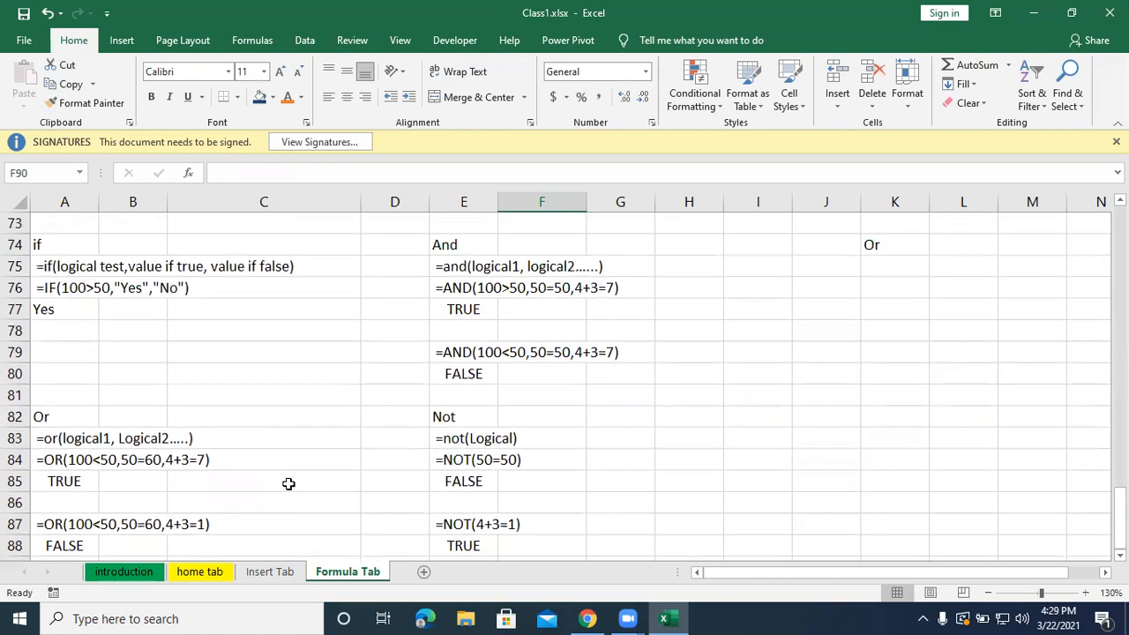
{"action": "scroll", "coordinate": [289, 483], "scroll_direction": "up", "scroll_amount": 1}
{"action": "scroll", "coordinate": [288, 484], "scroll_direction": "down", "scroll_amount": 1}
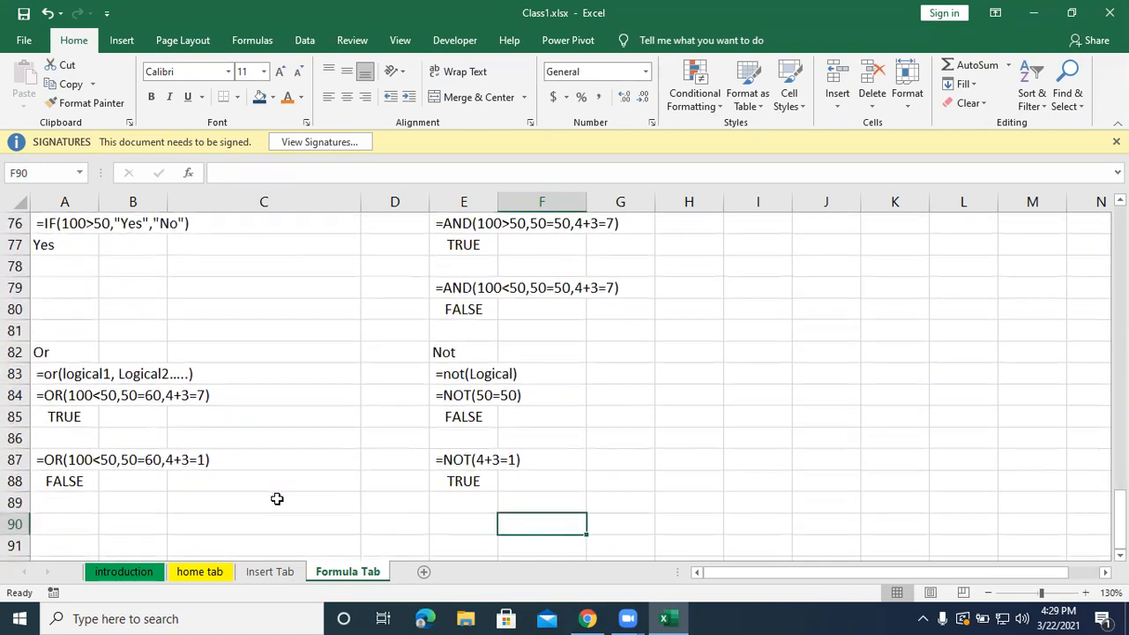
{"action": "left_click", "coordinate": [623, 500]}
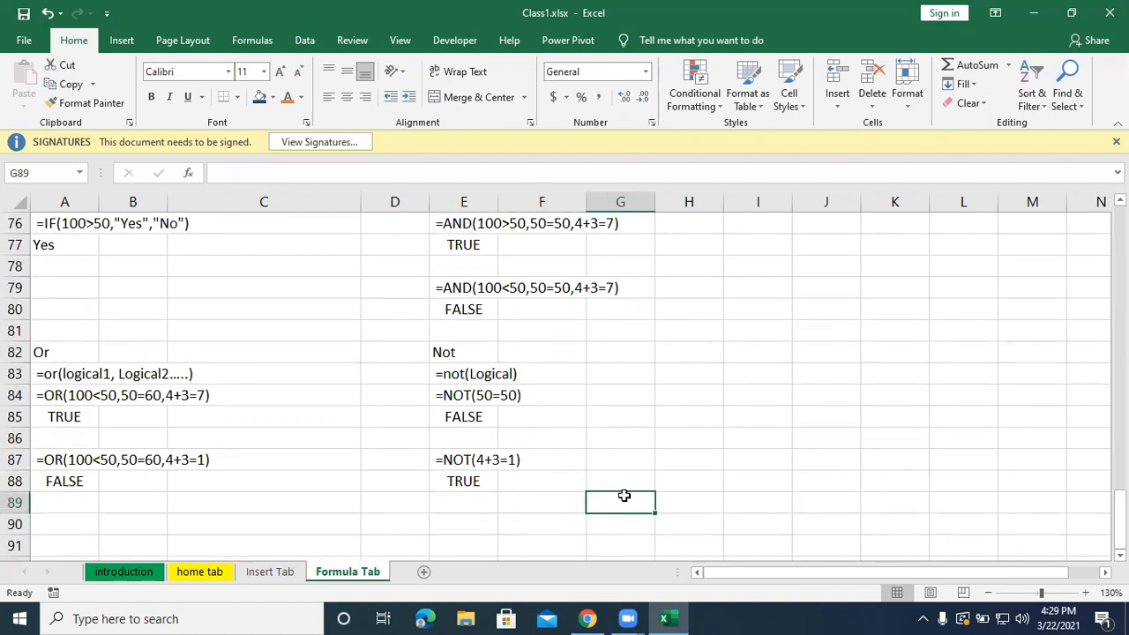
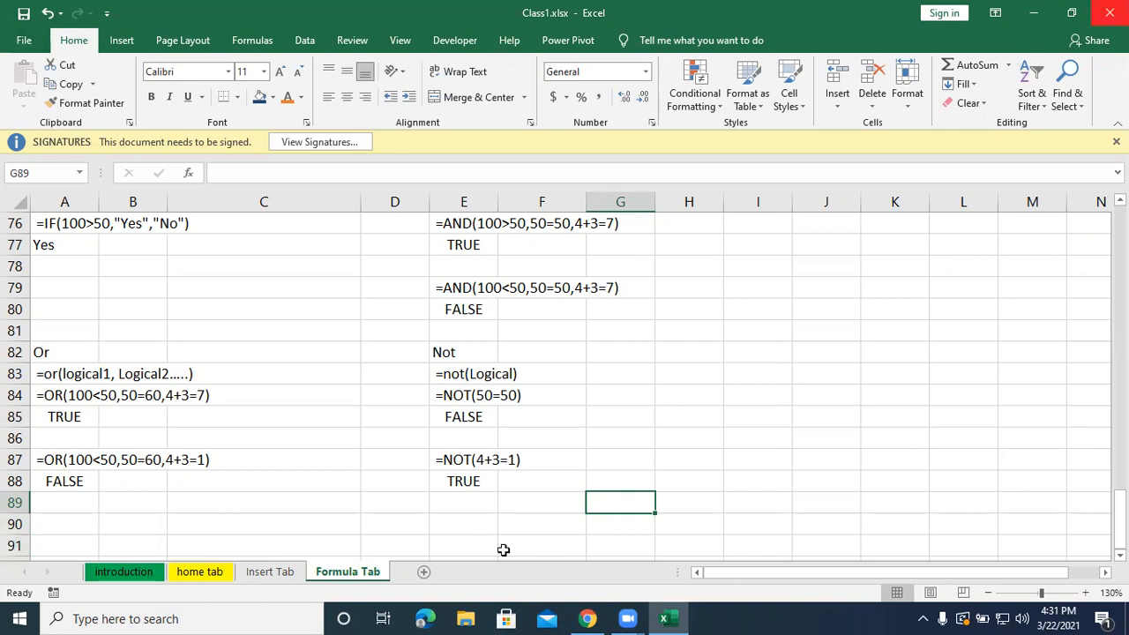
Open the Practice file for Logical Functions workbook and copy its example tables in rows 4 to 35.
{"action": "mouse_move", "coordinate": [660, 616]}
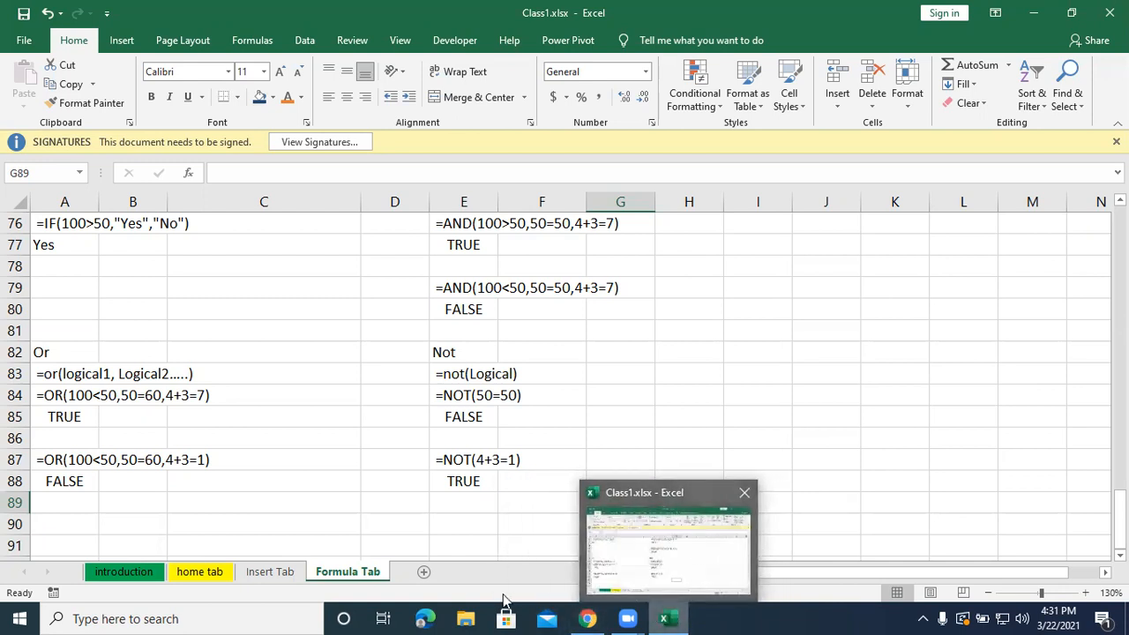
{"action": "left_click", "coordinate": [1034, 13]}
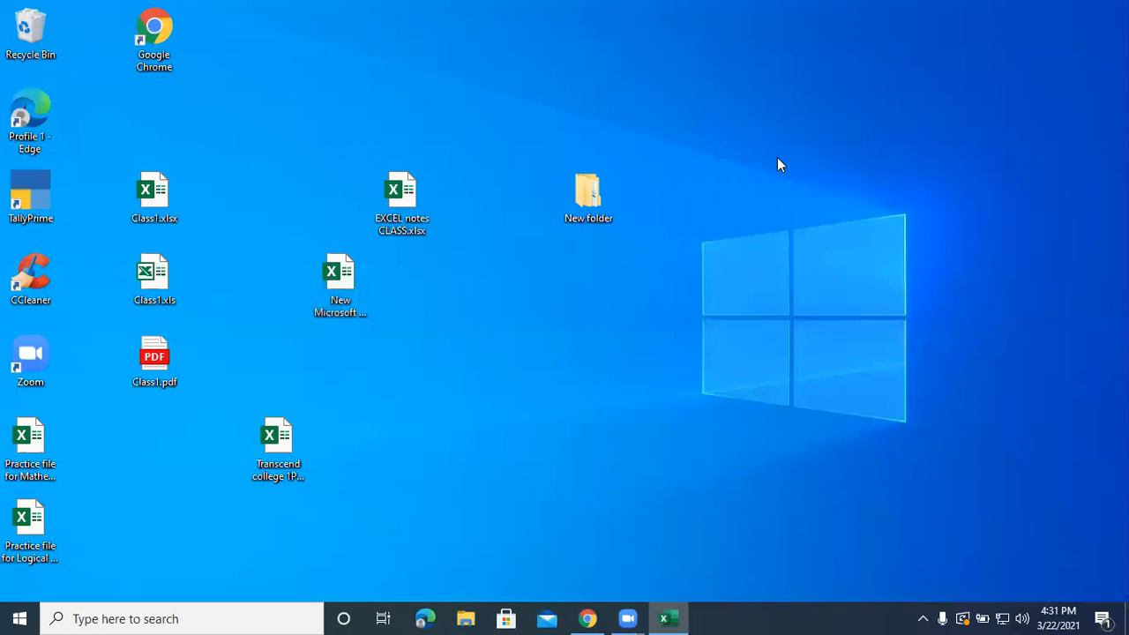
{"action": "left_click", "coordinate": [388, 371]}
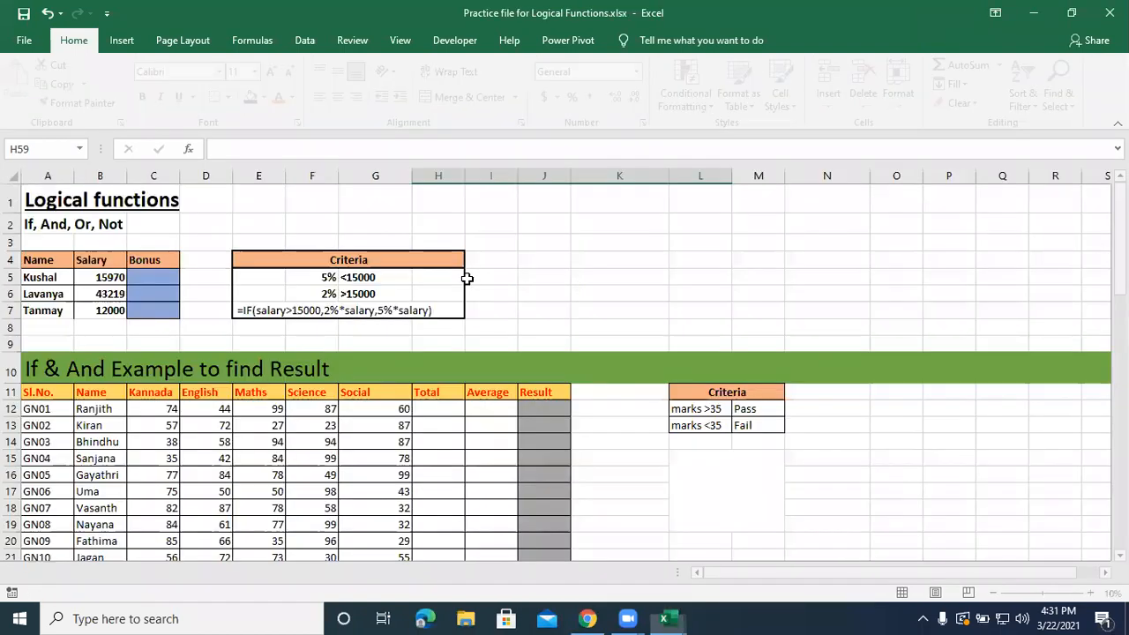
{"action": "left_click_drag", "start_coordinate": [39, 257], "coordinate": [702, 442]}
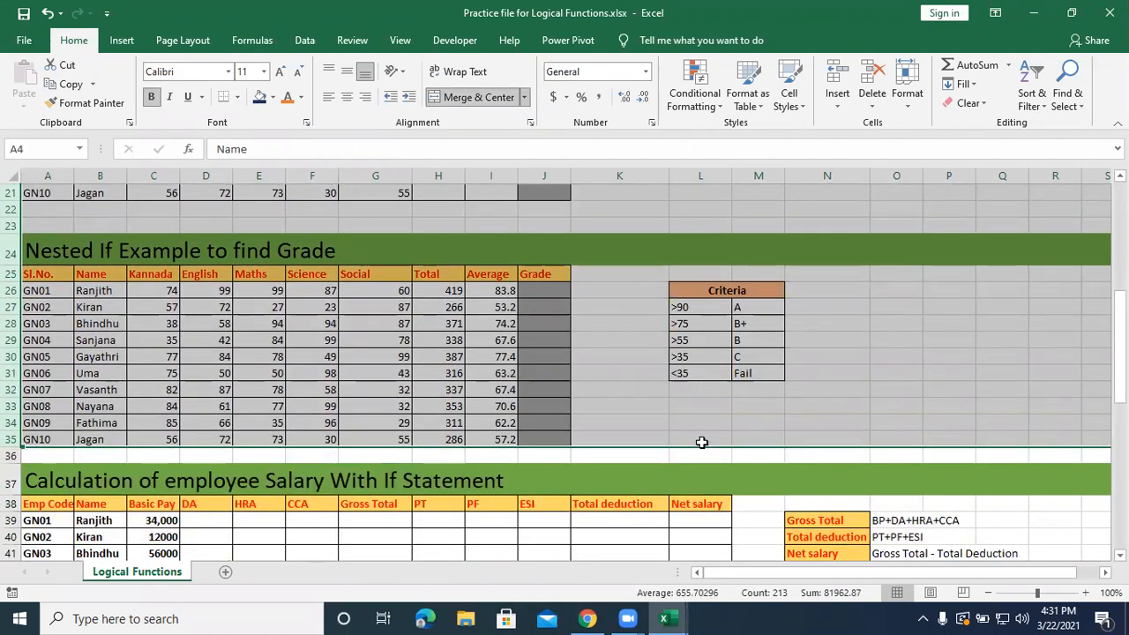
{"action": "key", "text": "ctrl+c"}
Paste the copied example tables into the Formula Tab sheet of Class1.xlsx, starting at cell A90.
{"action": "key", "text": "ctrl+Tab"}
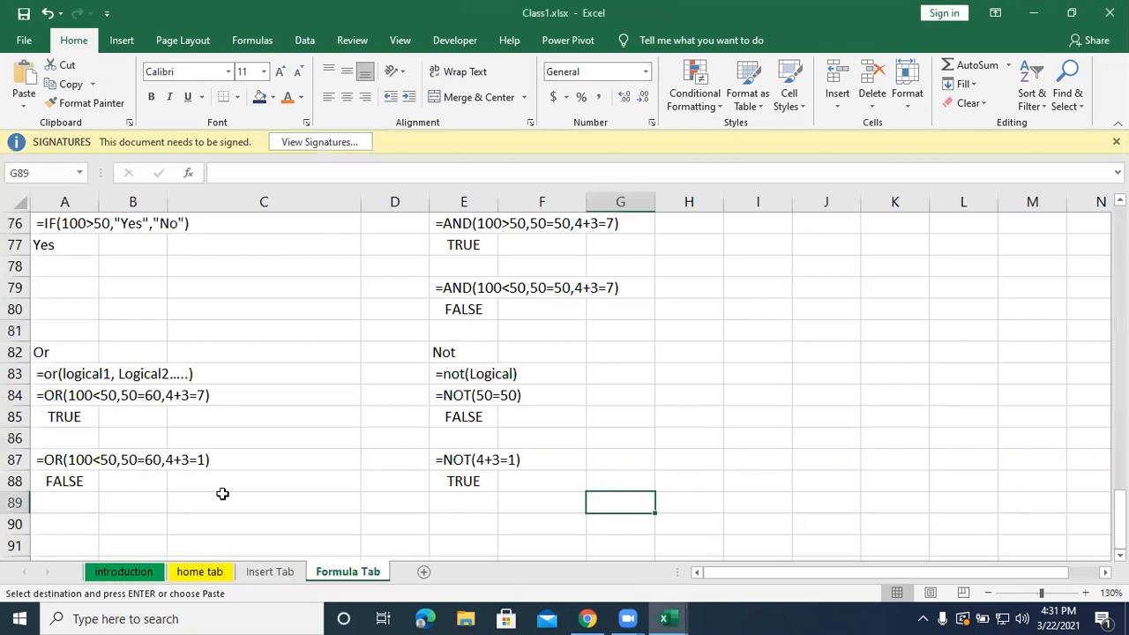
{"action": "left_click", "coordinate": [52, 524]}
{"action": "key", "text": "ctrl+v"}
{"action": "scroll", "coordinate": [403, 479], "scroll_direction": "down", "scroll_amount": 3}
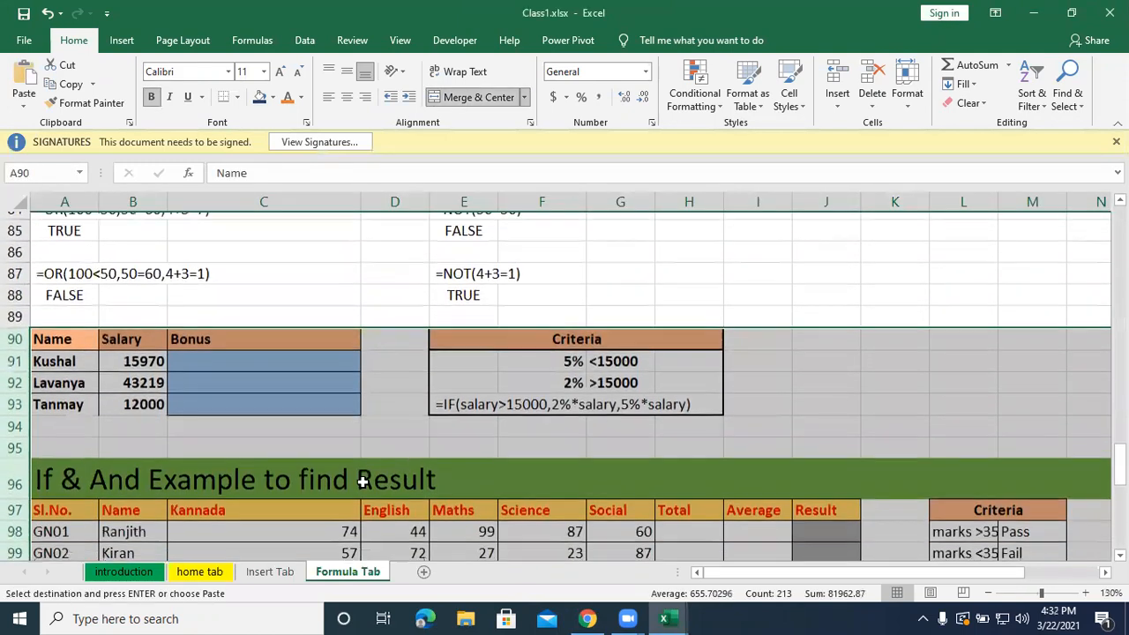
{"action": "left_click", "coordinate": [289, 436]}
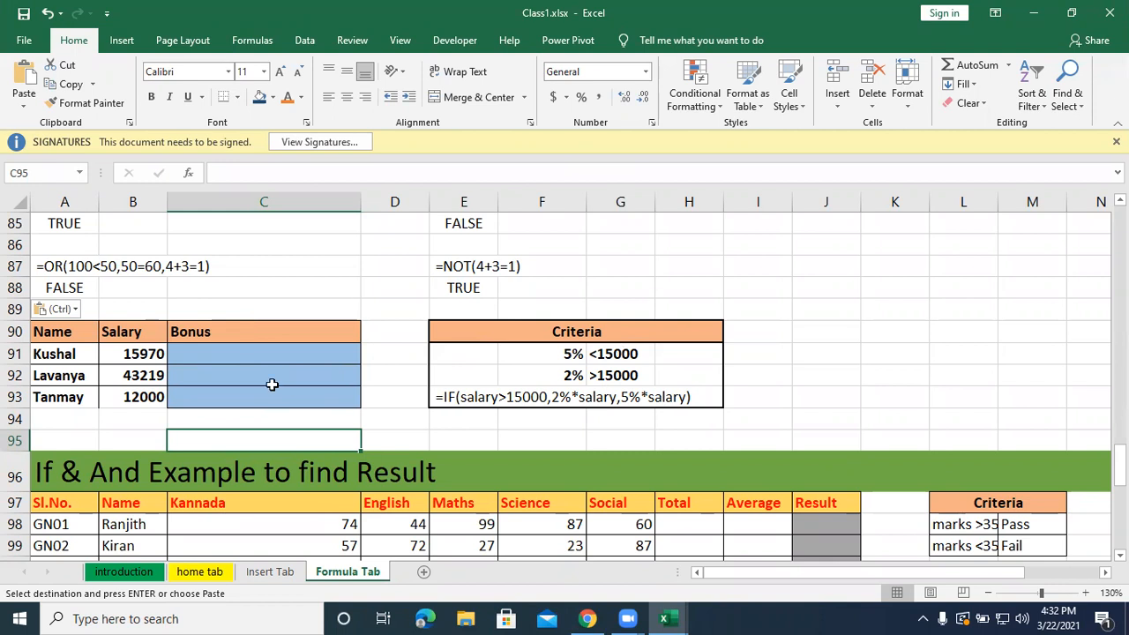
{"action": "left_click", "coordinate": [265, 352]}
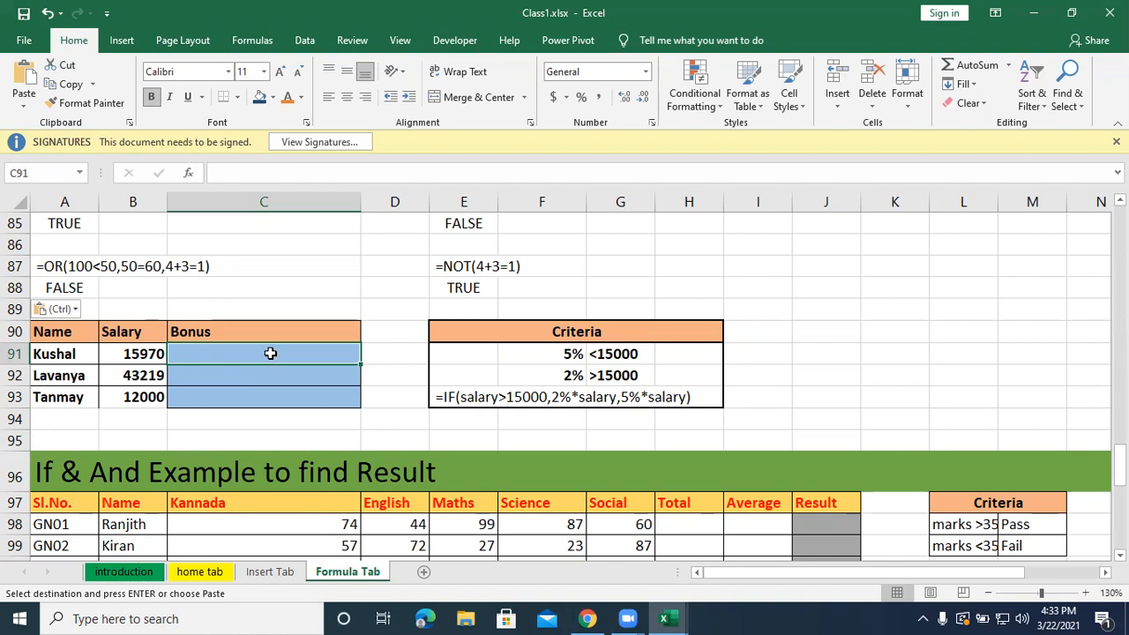
{"action": "type", "text": "=i"}
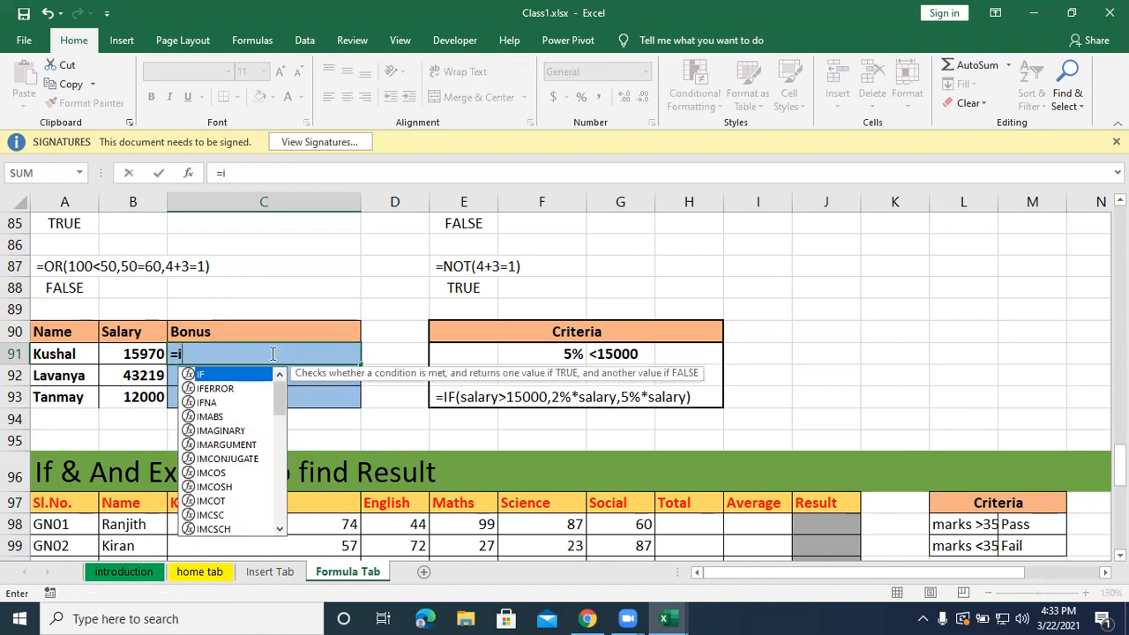
{"action": "type", "text": "f("}
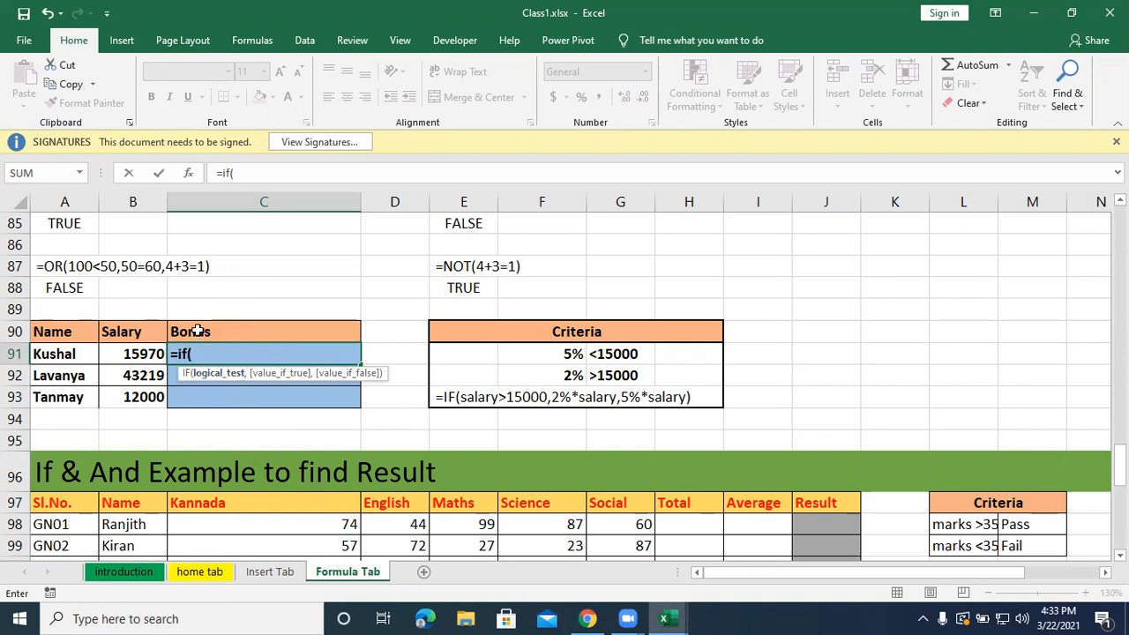
{"action": "left_click", "coordinate": [130, 346]}
{"action": "type", "text": ">=15"}
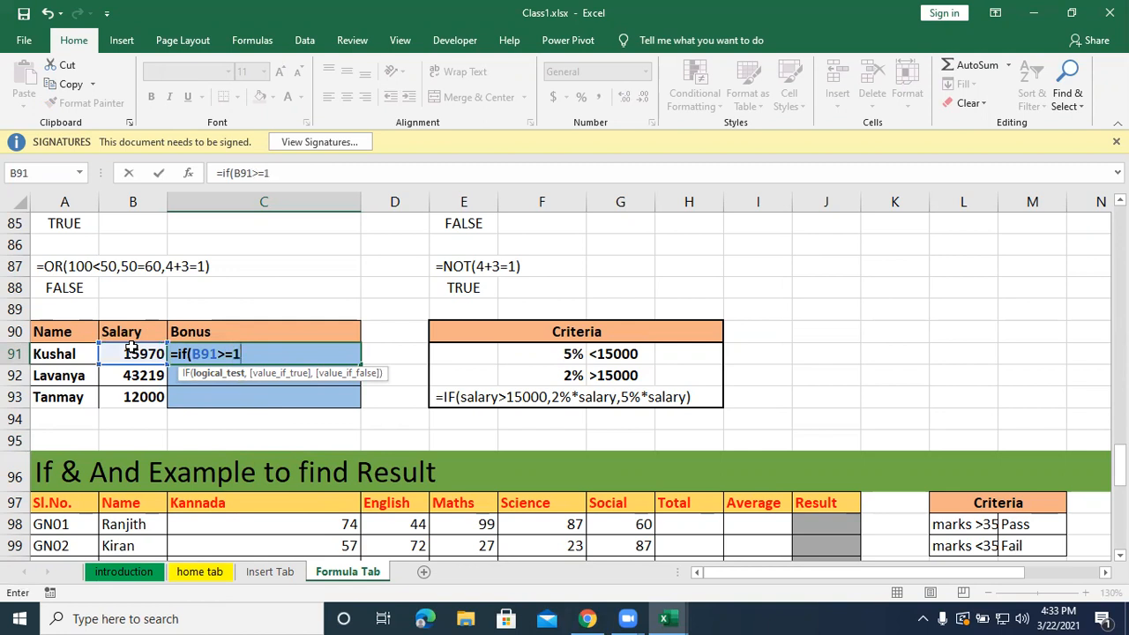
{"action": "type", "text": "000,2%*B91"}
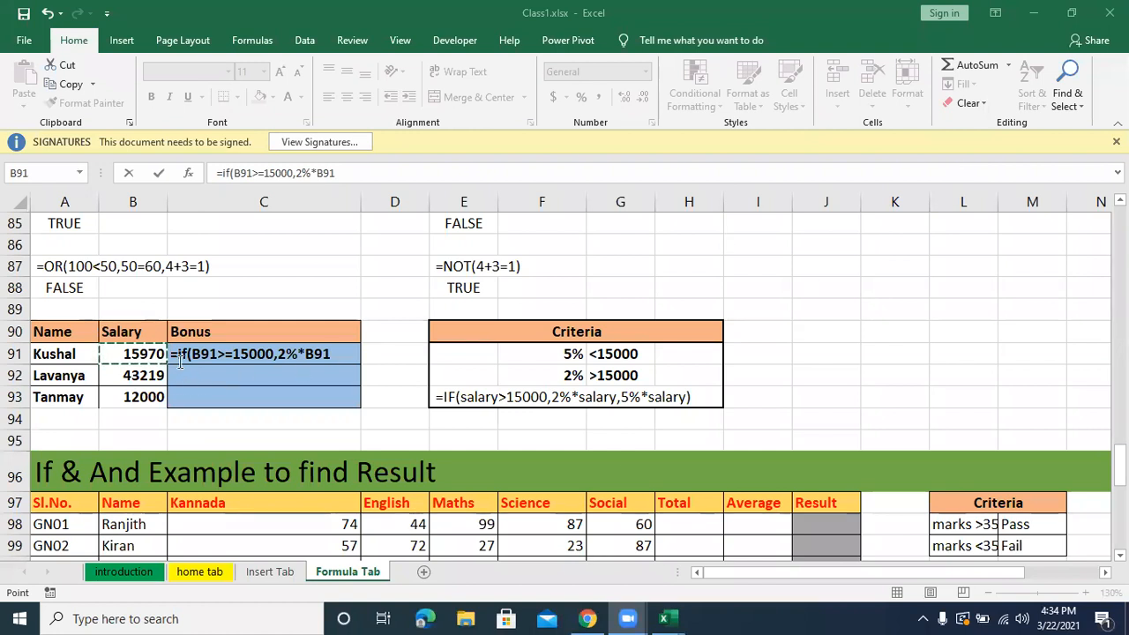
{"action": "left_click", "coordinate": [338, 353]}
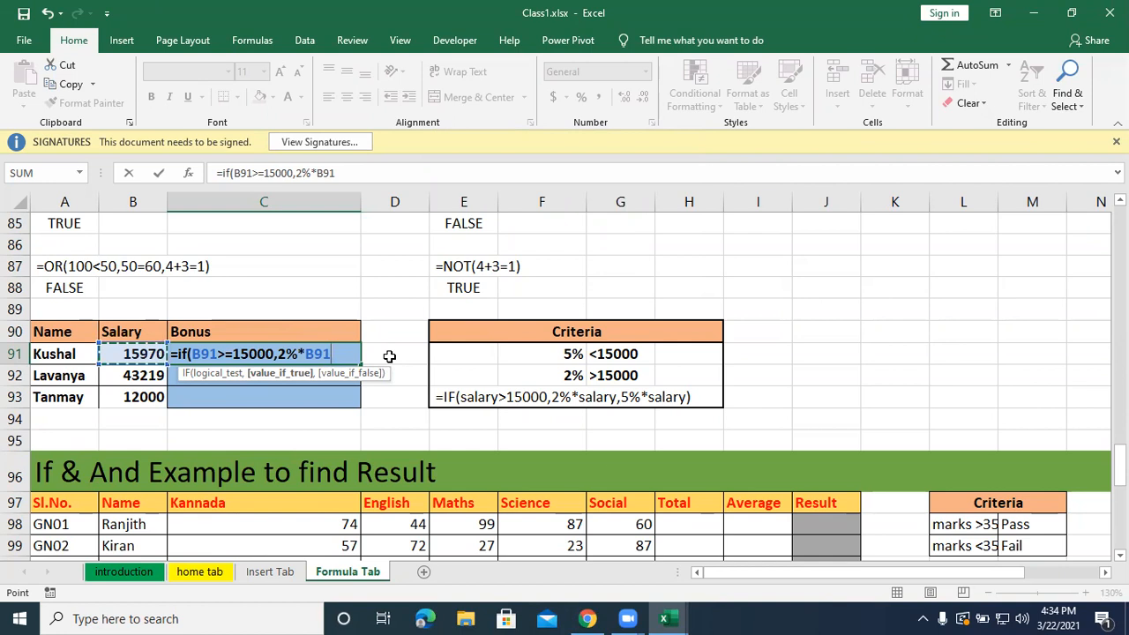
{"action": "left_click", "coordinate": [339, 354]}
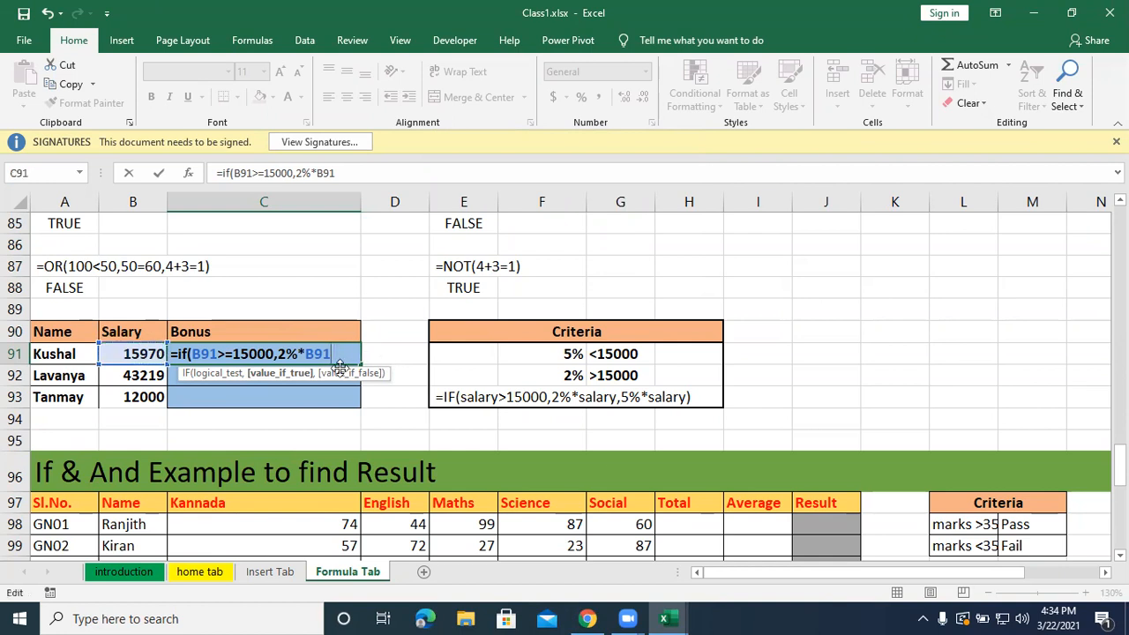
{"action": "type", "text": ",\""}
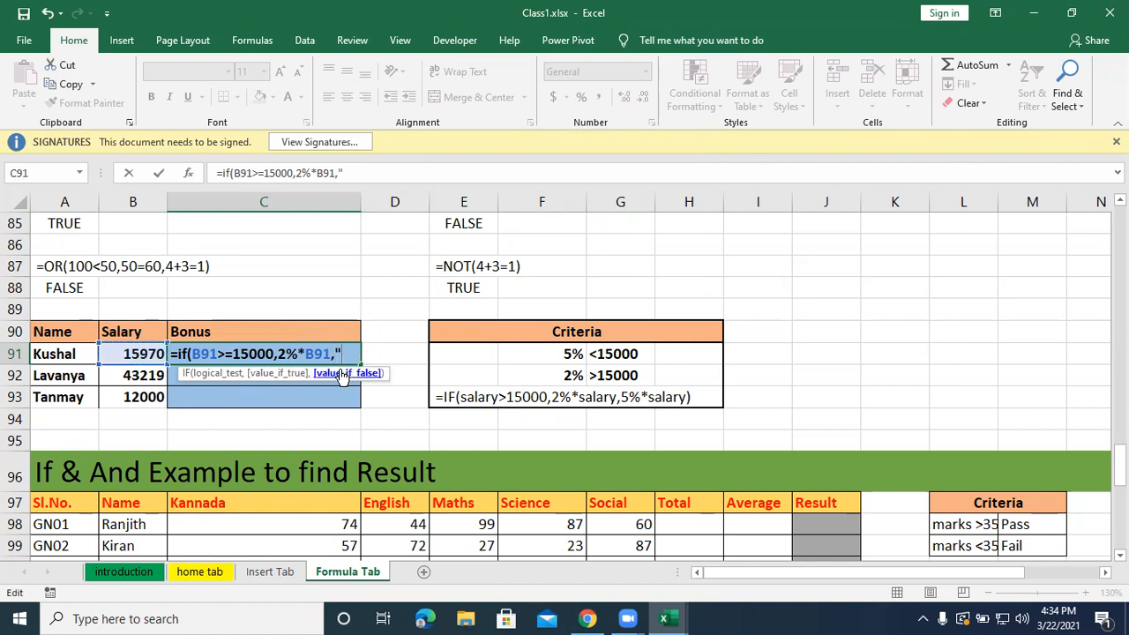
{"action": "key", "text": "BackSpace"}
{"action": "type", "text": "5%*"}
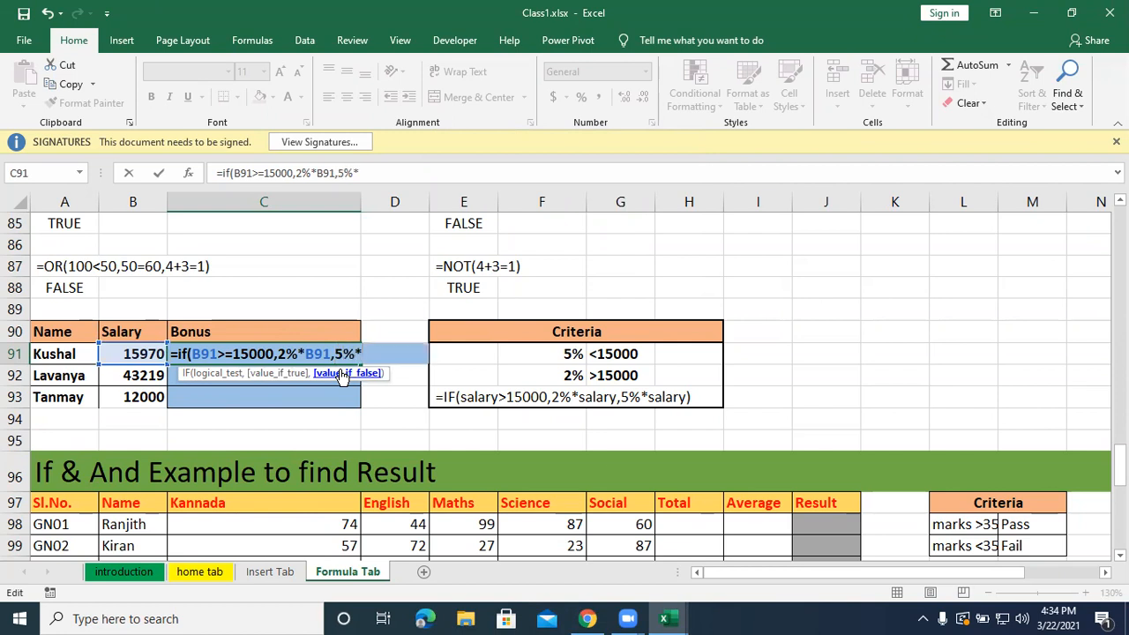
{"action": "left_click", "coordinate": [145, 352]}
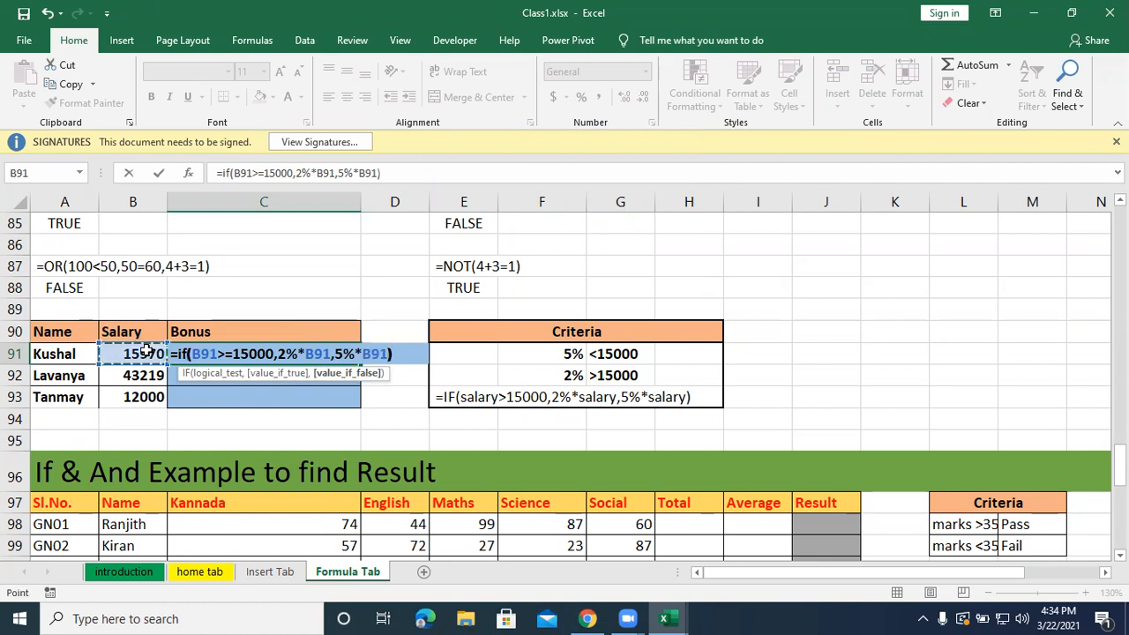
{"action": "type", "text": ")"}
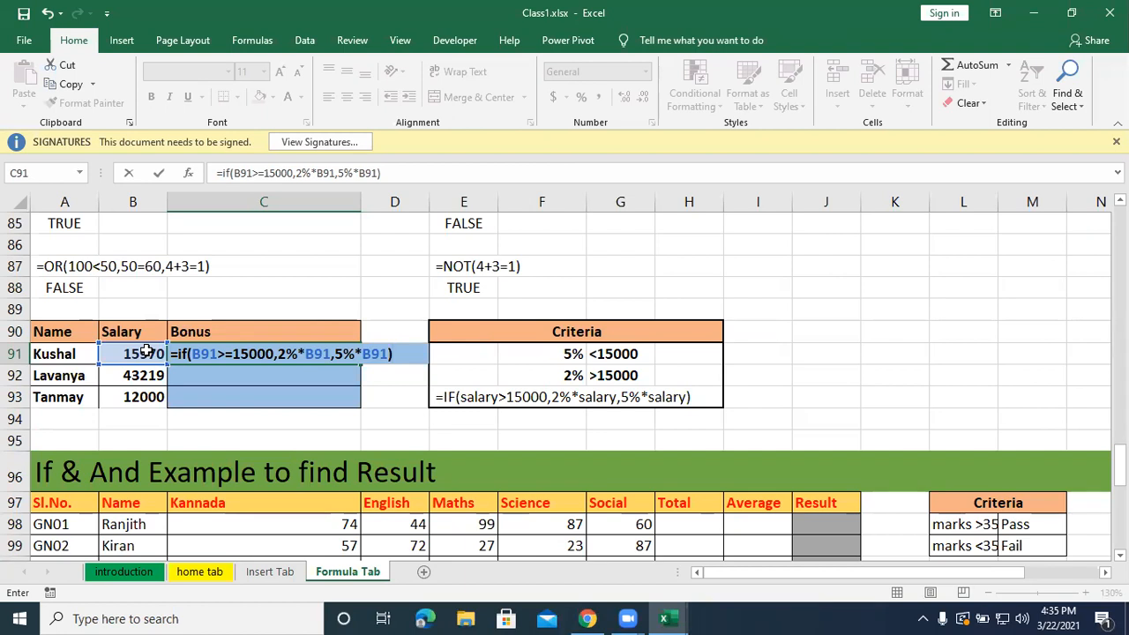
{"action": "key", "text": "BackSpace"}
{"action": "key", "text": "BackSpace"}
{"action": "key", "text": "BackSpace"}
{"action": "key", "text": "BackSpace"}
{"action": "key", "text": "BackSpace"}
{"action": "key", "text": "BackSpace"}
{"action": "key", "text": "BackSpace"}
{"action": "key", "text": "BackSpace"}
{"action": "key", "text": "BackSpace"}
{"action": "key", "text": "BackSpace"}
{"action": "key", "text": "BackSpace"}
{"action": "key", "text": "BackSpace"}
{"action": "key", "text": "BackSpace"}
{"action": "key", "text": "BackSpace"}
{"action": "key", "text": "BackSpace"}
{"action": "key", "text": "BackSpace"}
{"action": "key", "text": "BackSpace"}
{"action": "key", "text": "BackSpace"}
{"action": "key", "text": "BackSpace"}
{"action": "key", "text": "BackSpace"}
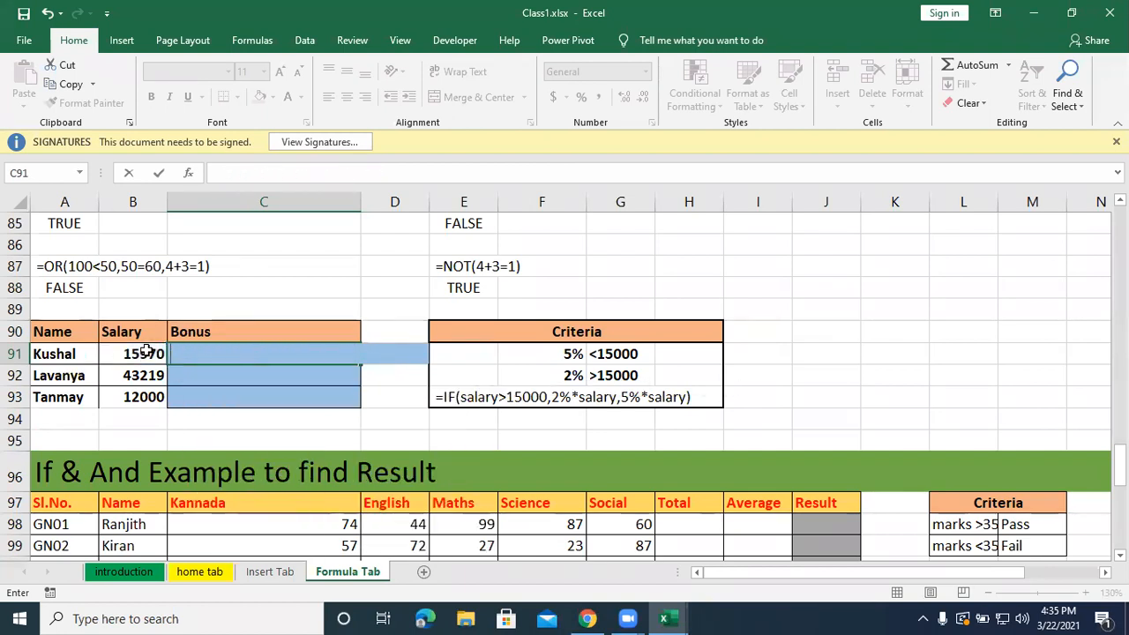
Begin an IF formula in Bonus cell C91 with the logical test B91>=15000.
{"action": "type", "text": "=if"}
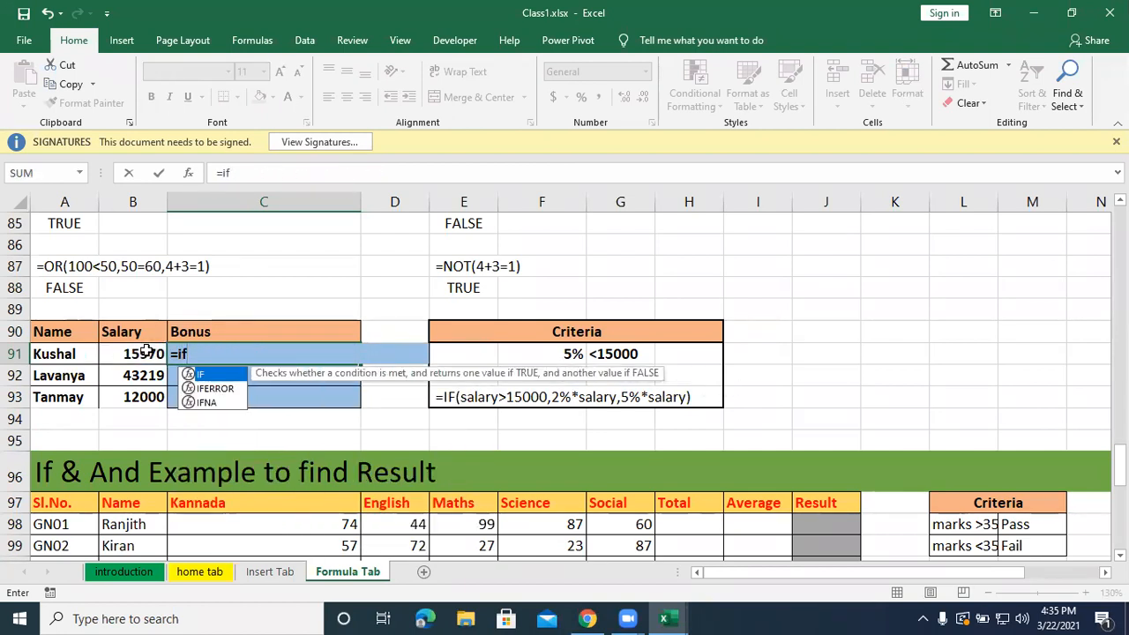
{"action": "type", "text": "("}
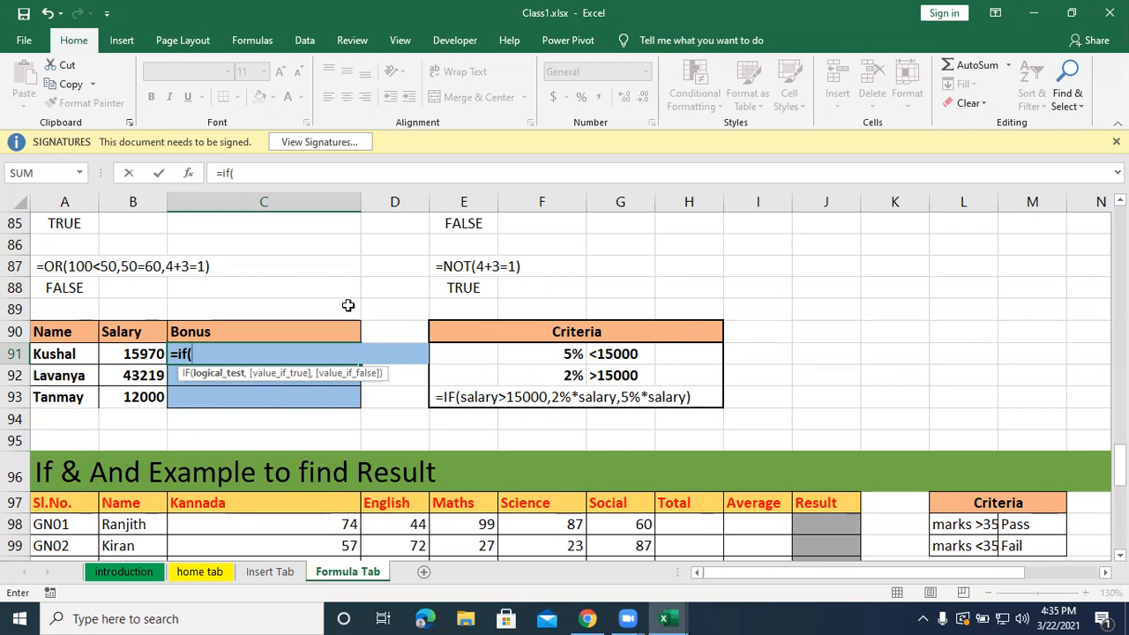
{"action": "left_click", "coordinate": [128, 352]}
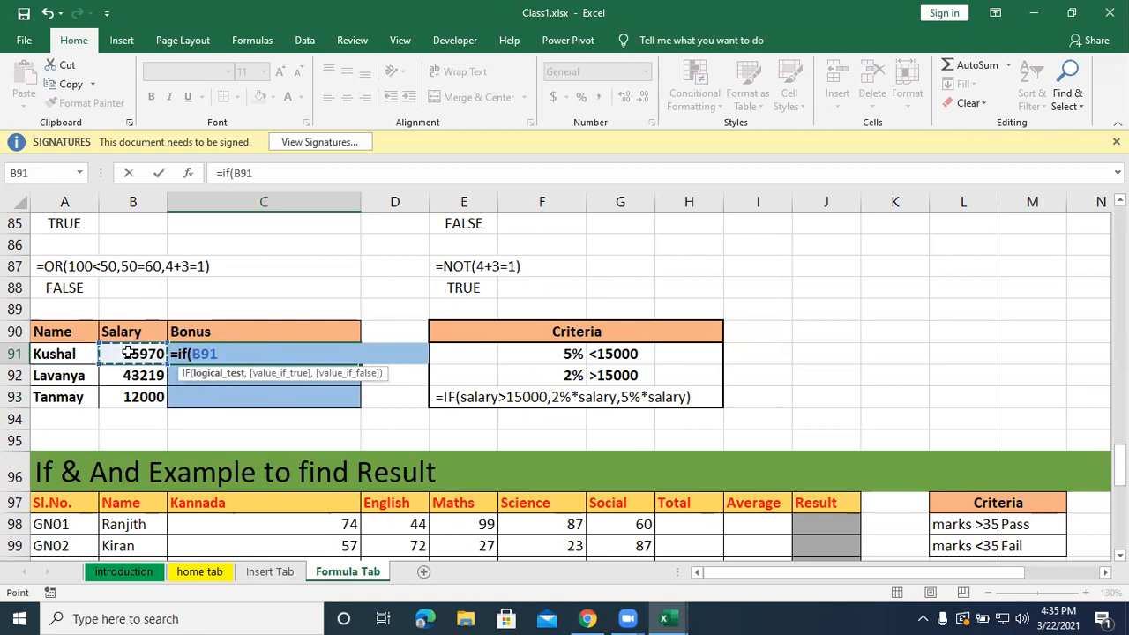
{"action": "type", "text": ">=159"}
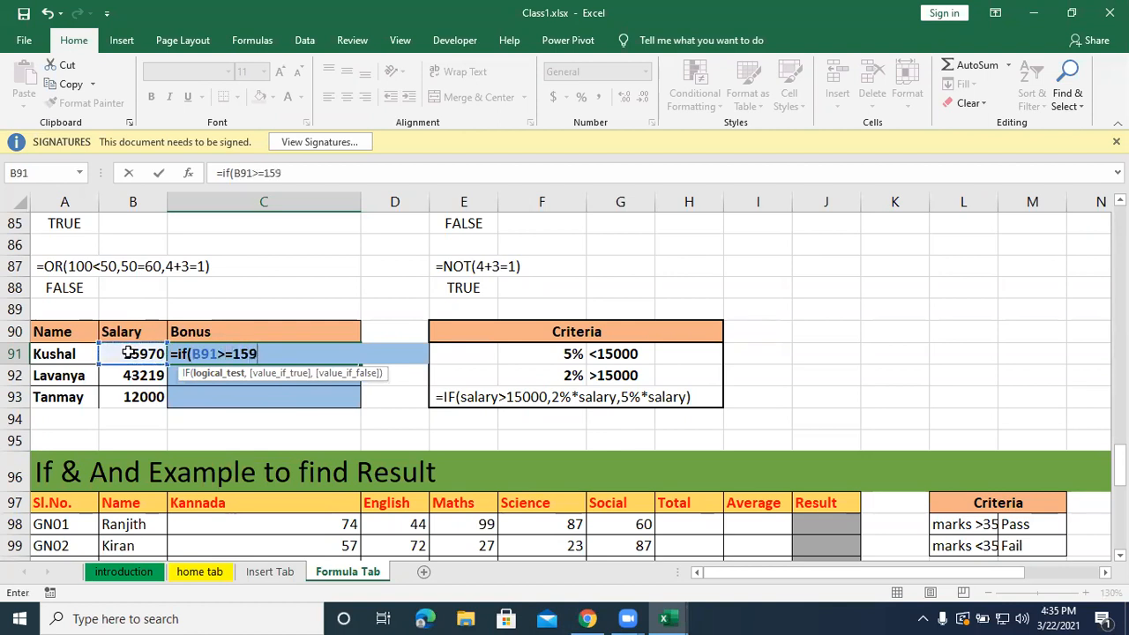
{"action": "key", "text": "BackSpace"}
{"action": "type", "text": "000"}
{"action": "type", "text": ","}
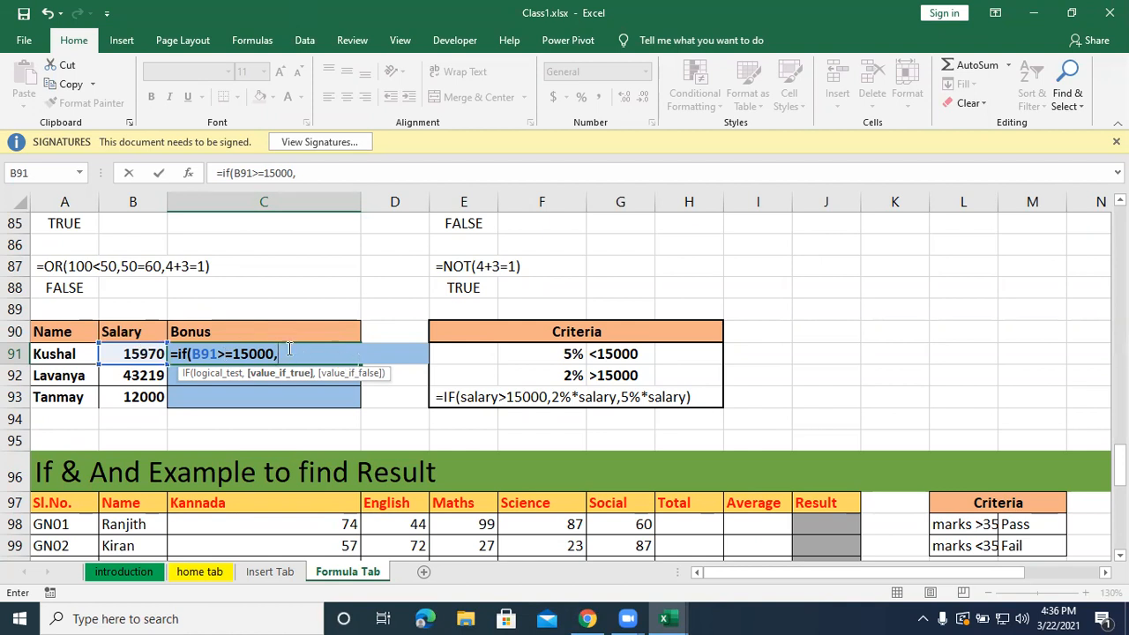
Complete the IF formula in C91 with 2%*B91 as the true value and 5%*B91 as the false value.
{"action": "type", "text": "2%*"}
{"action": "left_click", "coordinate": [129, 354]}
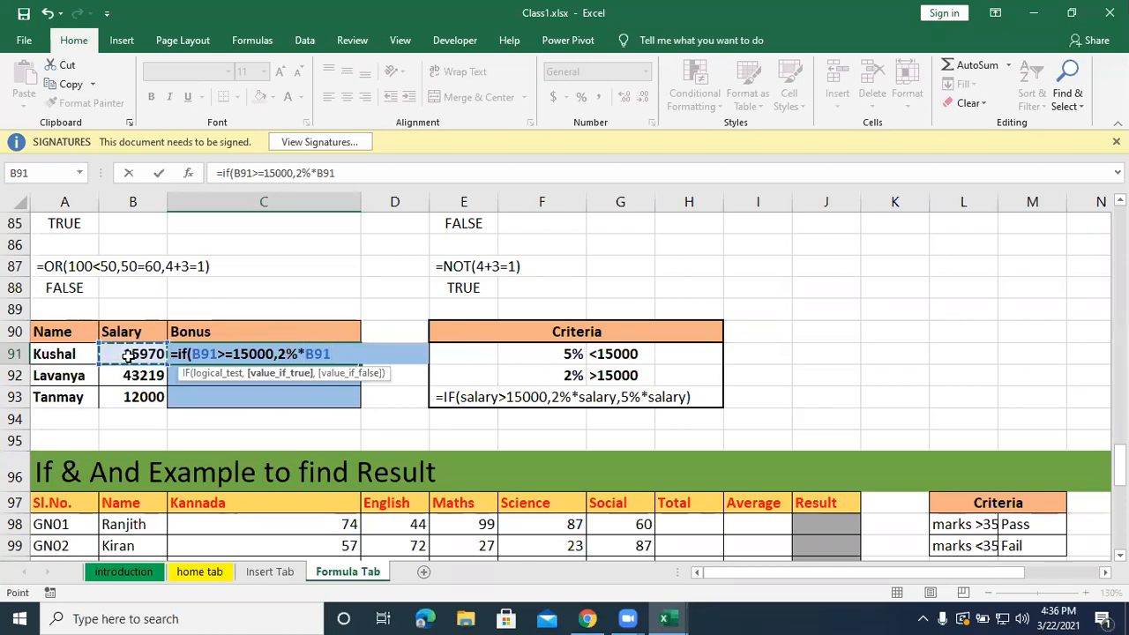
{"action": "type", "text": ","}
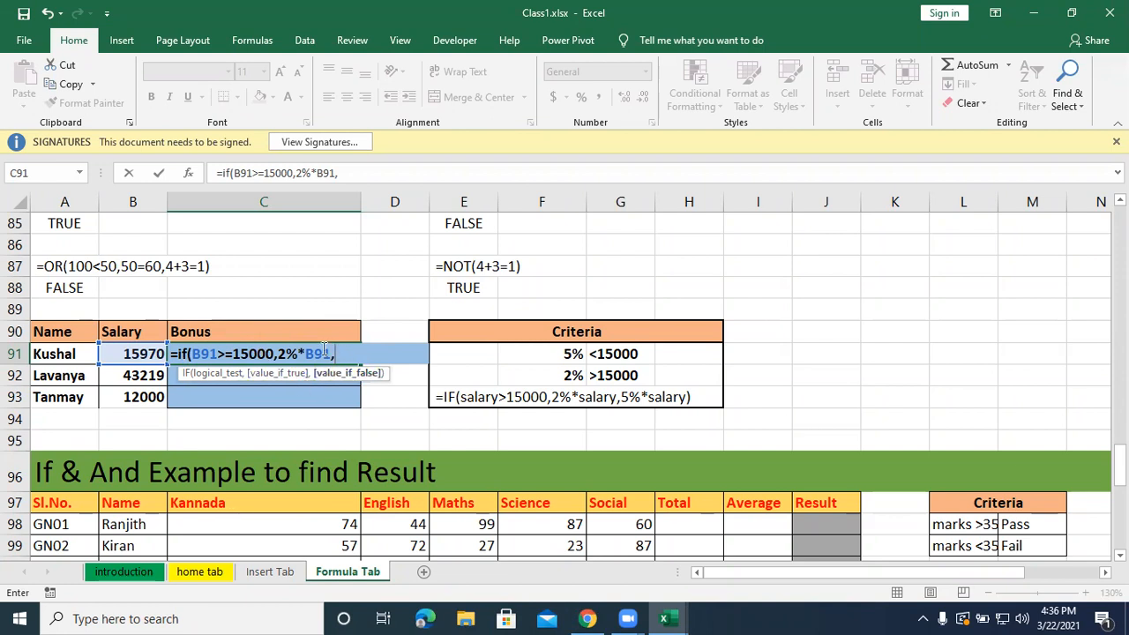
{"action": "type", "text": "5%"}
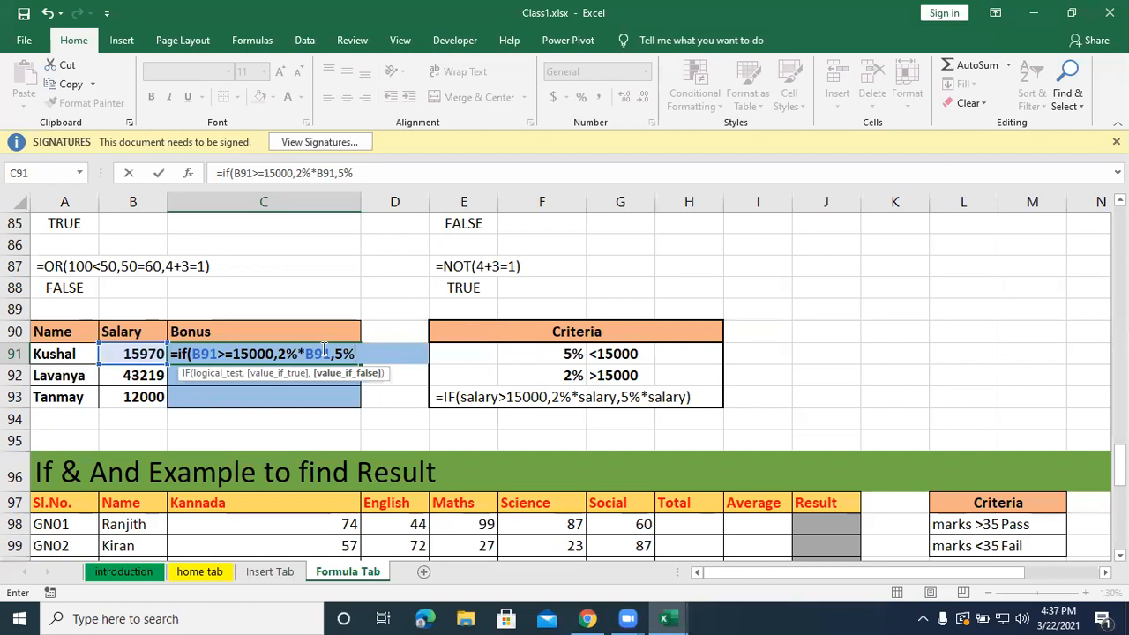
{"action": "type", "text": "*"}
{"action": "left_click", "coordinate": [120, 353]}
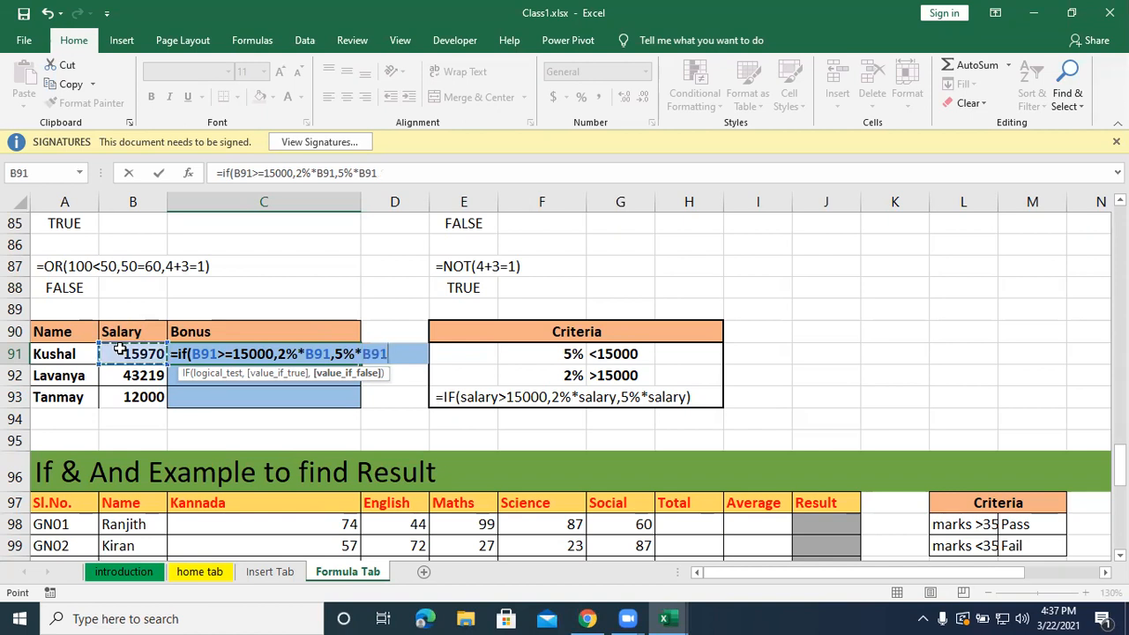
{"action": "type", "text": ")"}
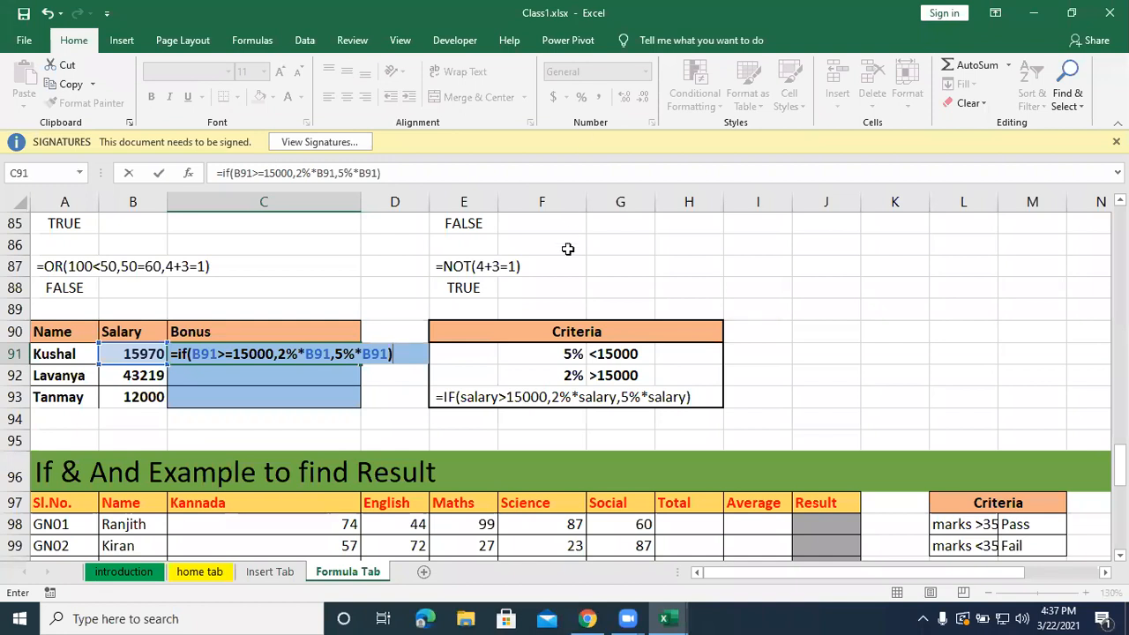
{"action": "key", "text": "Return"}
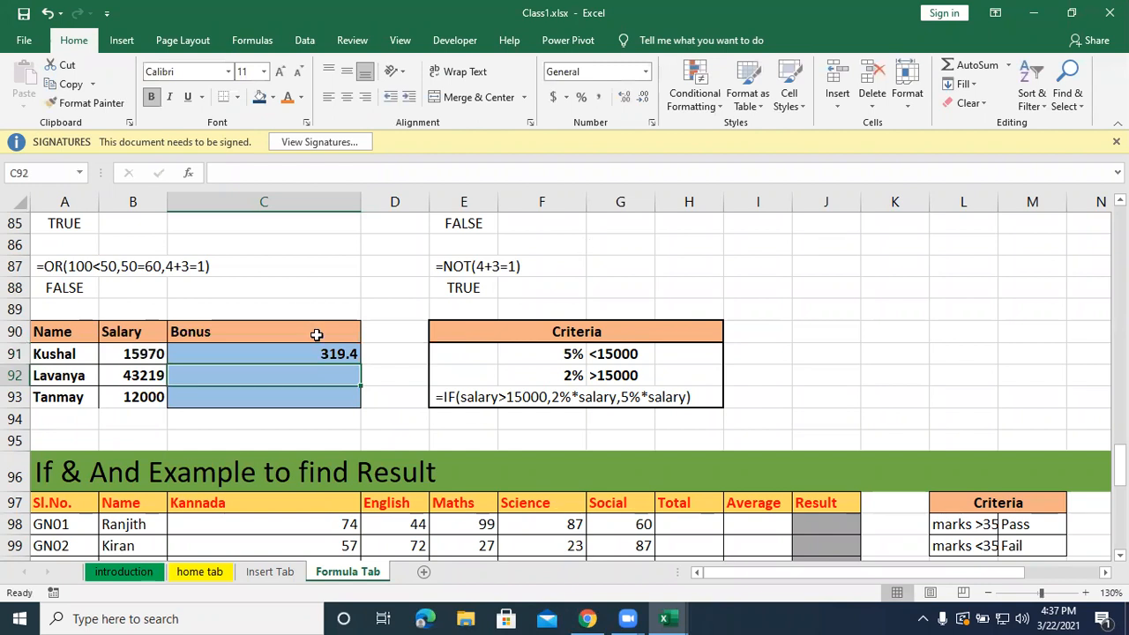
Fill the bonus formula from C91 down through C93.
{"action": "key", "text": "shift+Return"}
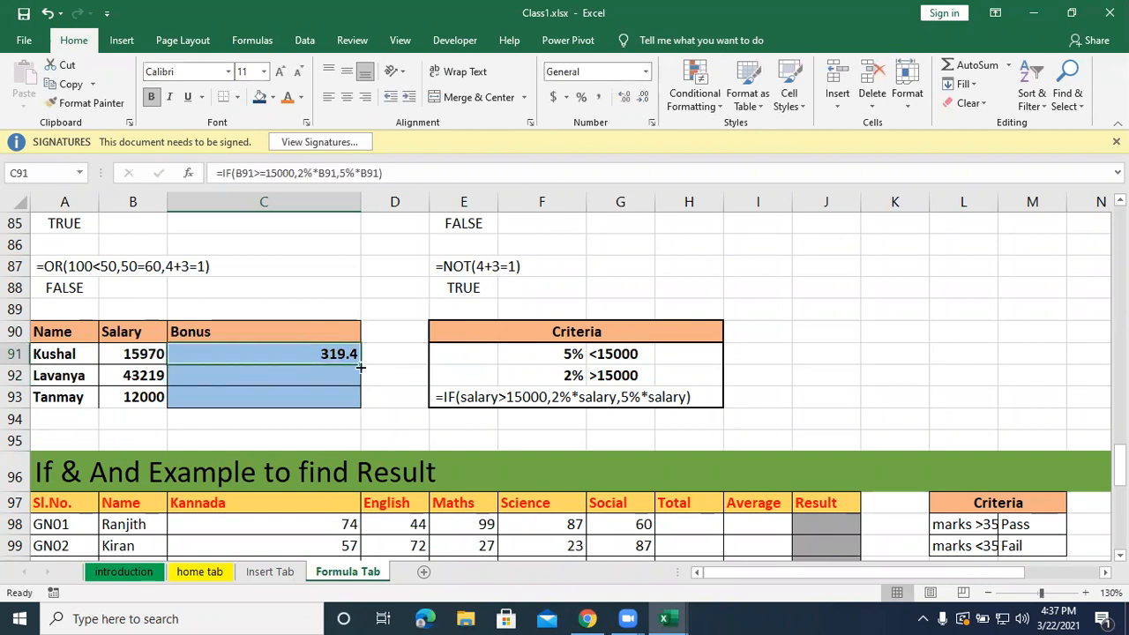
{"action": "left_click_drag", "start_coordinate": [360, 367], "coordinate": [357, 402]}
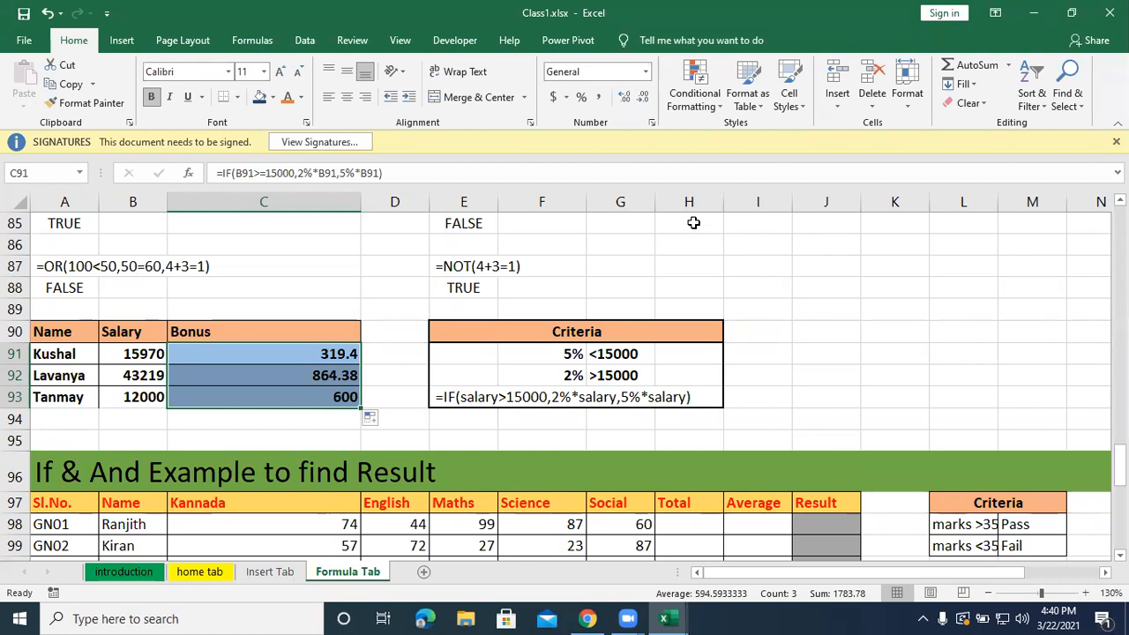
{"action": "left_click", "coordinate": [685, 37]}
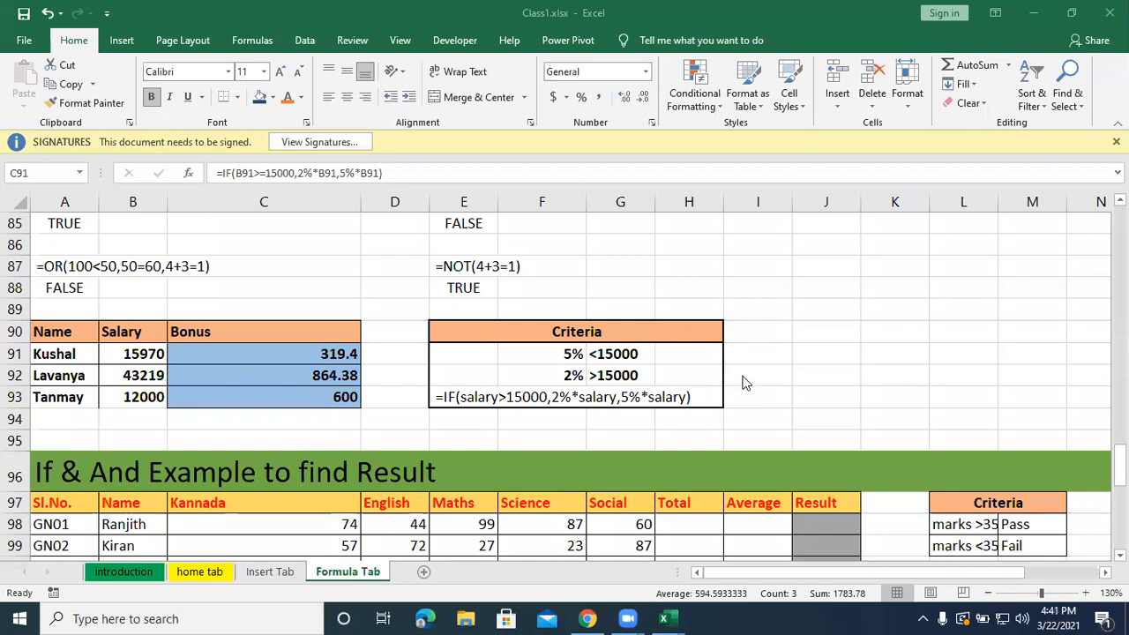
{"action": "scroll", "coordinate": [743, 382], "scroll_direction": "down", "scroll_amount": 3}
{"action": "scroll", "coordinate": [743, 382], "scroll_direction": "up", "scroll_amount": 2}
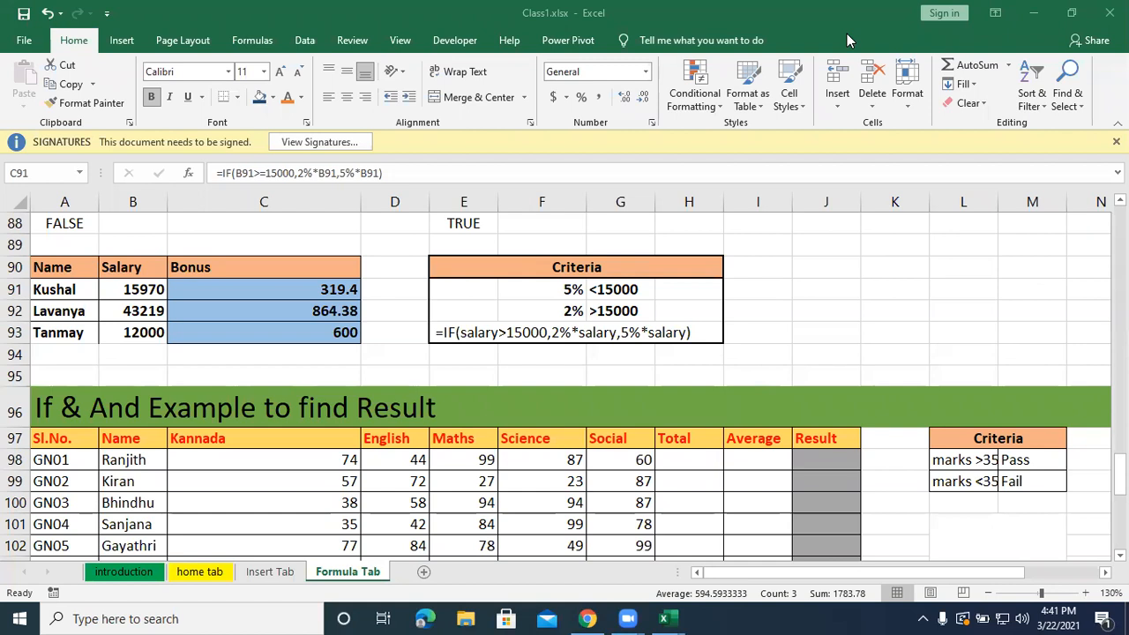
Narrow column C so the Kannada marks column takes up less width.
{"action": "scroll", "coordinate": [753, 223], "scroll_direction": "up", "scroll_amount": 6}
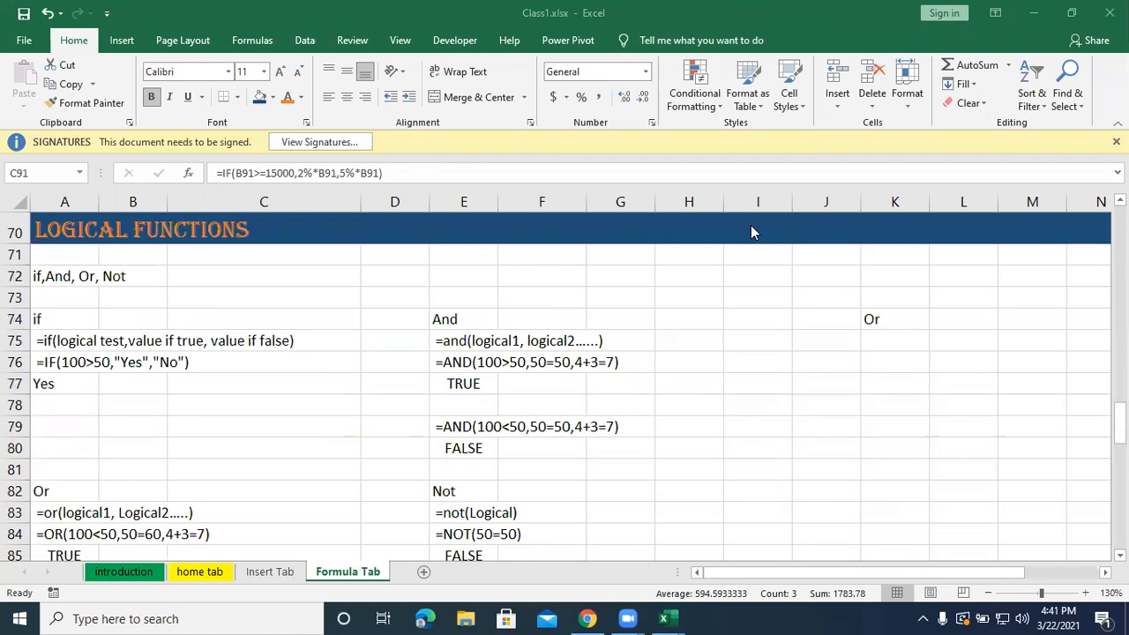
{"action": "scroll", "coordinate": [735, 346], "scroll_direction": "down", "scroll_amount": 11}
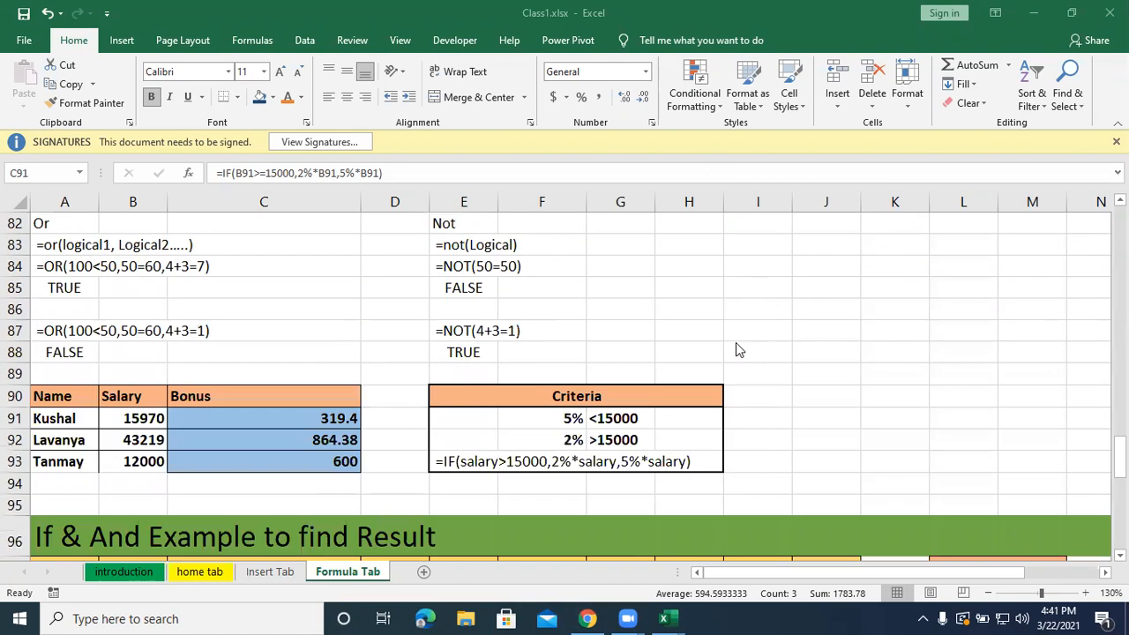
{"action": "scroll", "coordinate": [739, 350], "scroll_direction": "up", "scroll_amount": 2}
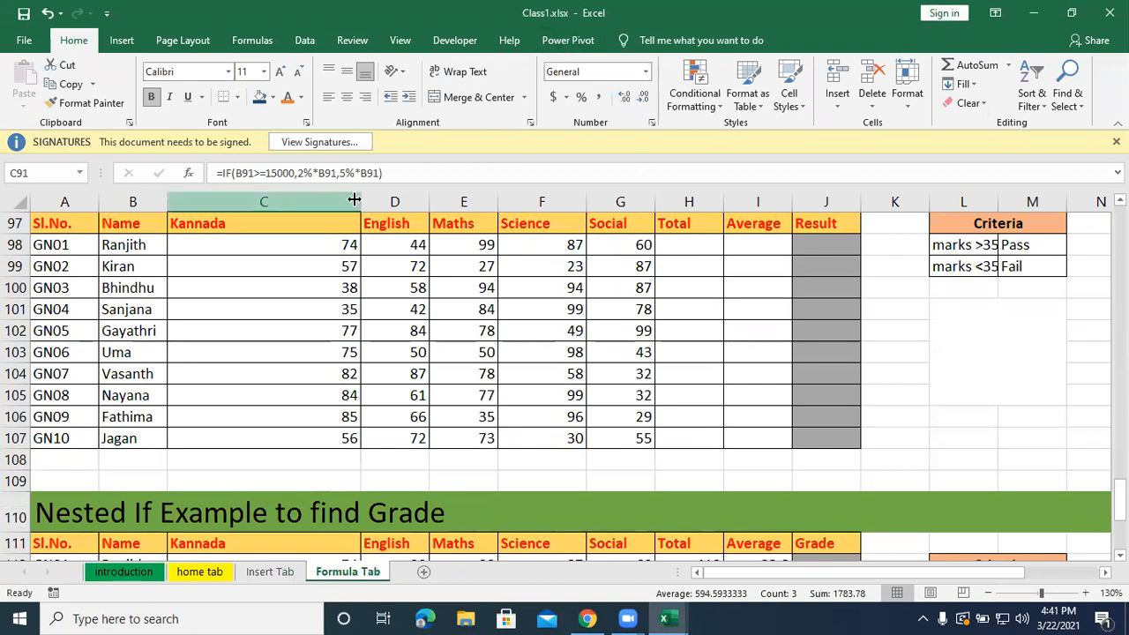
{"action": "left_click_drag", "start_coordinate": [361, 199], "coordinate": [253, 202]}
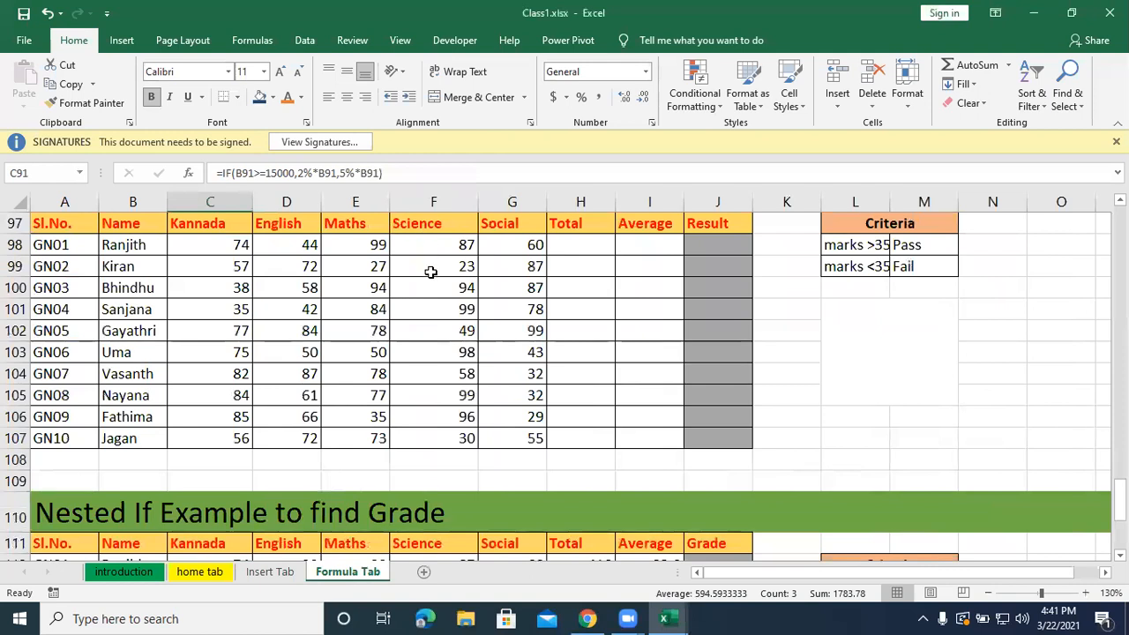
Total the first student's five subject marks in H98 with the formula =sum(C98:G98).
{"action": "scroll", "coordinate": [433, 272], "scroll_direction": "up", "scroll_amount": 1}
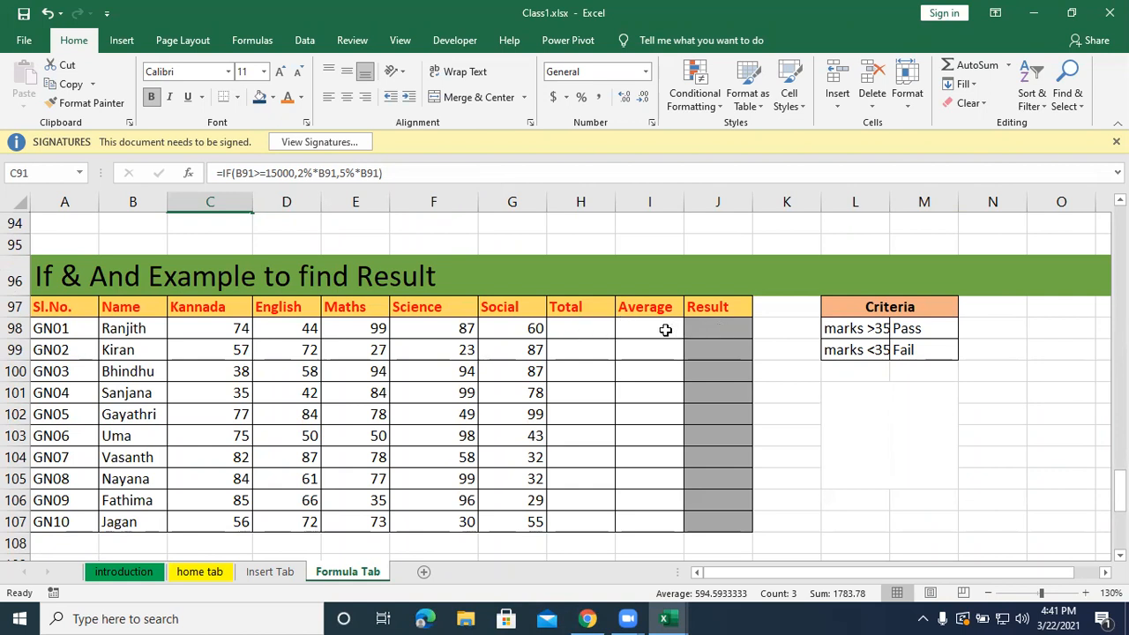
{"action": "left_click", "coordinate": [570, 332]}
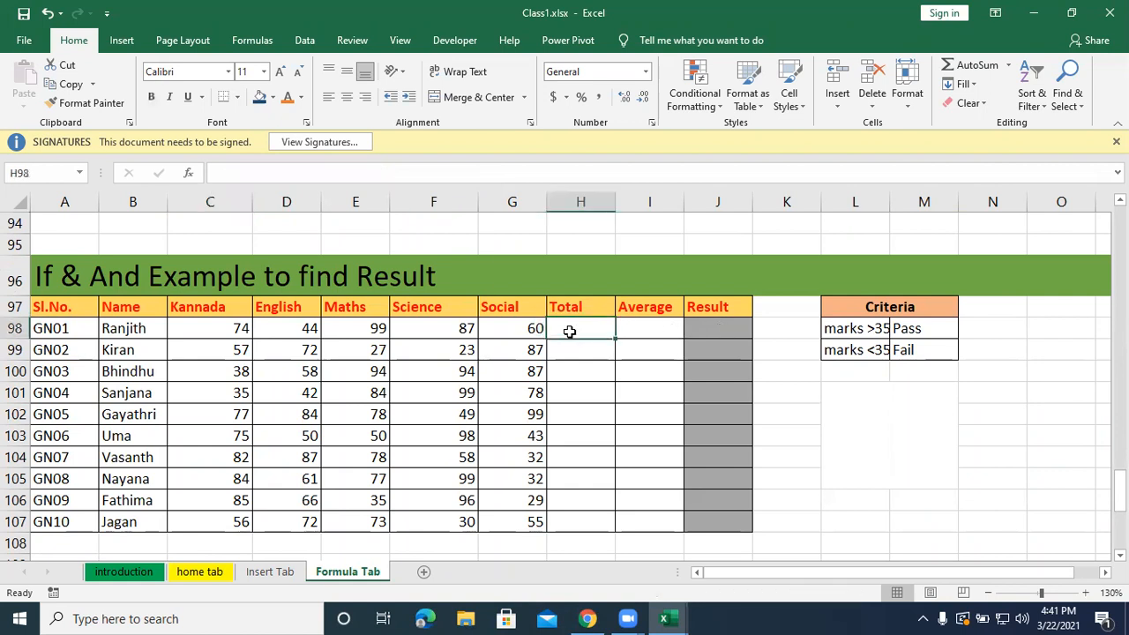
{"action": "left_click", "coordinate": [637, 324]}
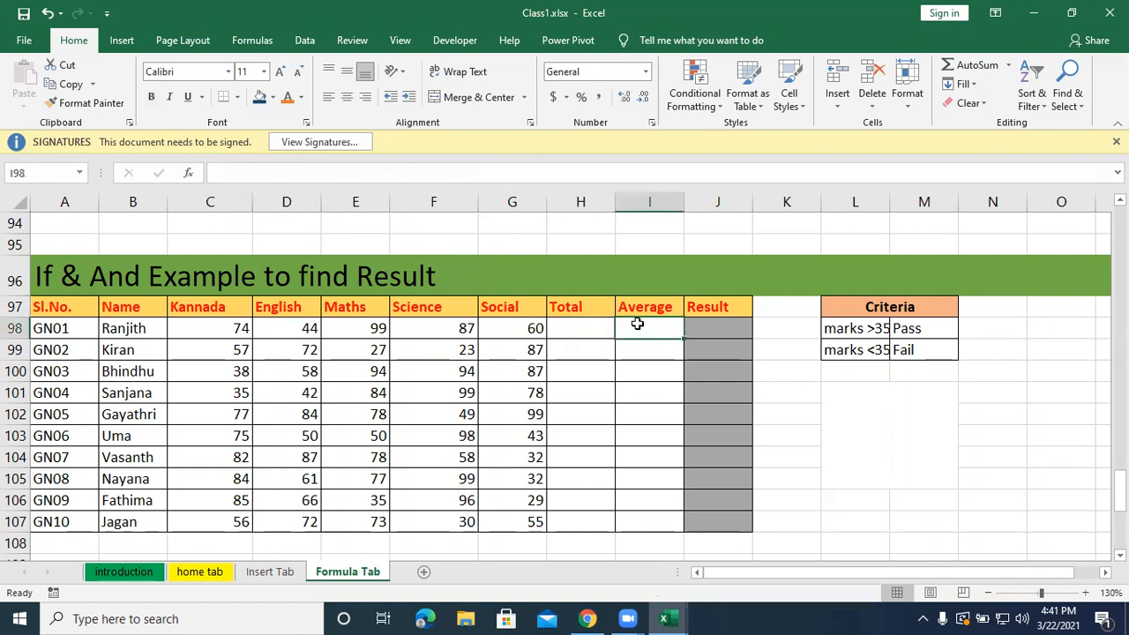
{"action": "left_click", "coordinate": [576, 325]}
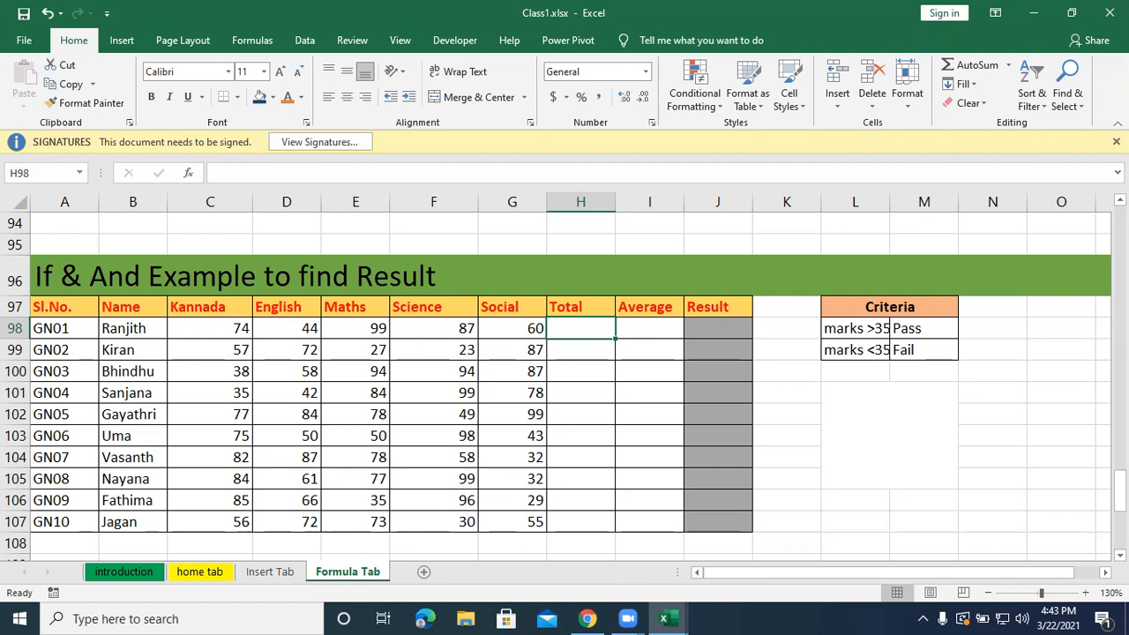
{"action": "type", "text": "=sum"}
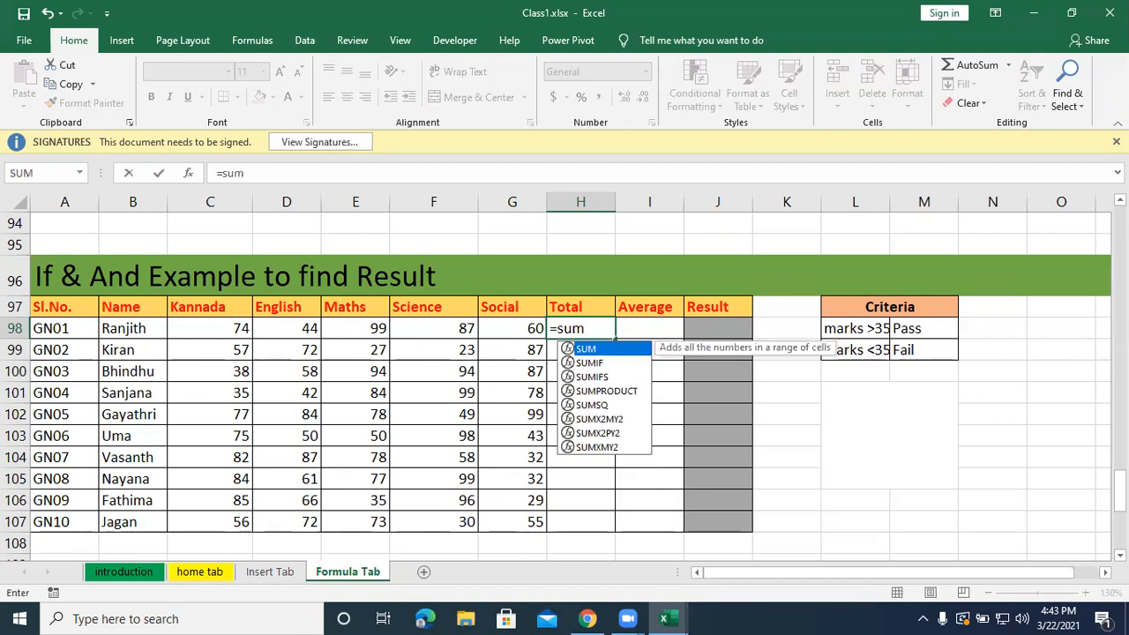
{"action": "type", "text": "("}
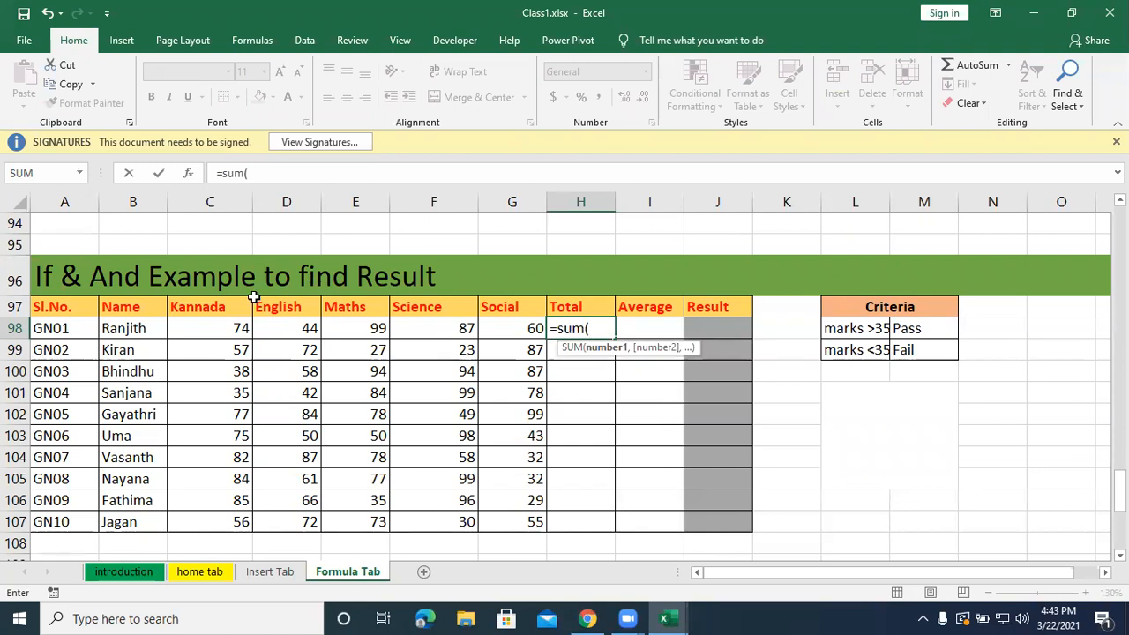
{"action": "left_click_drag", "start_coordinate": [219, 329], "coordinate": [496, 330]}
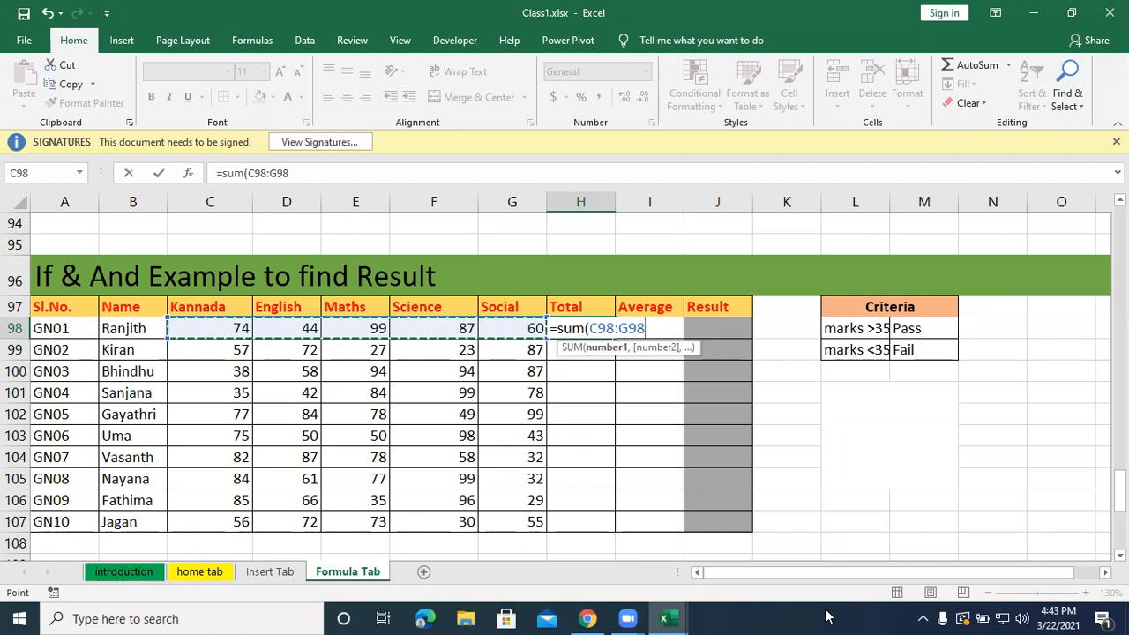
{"action": "type", "text": ")"}
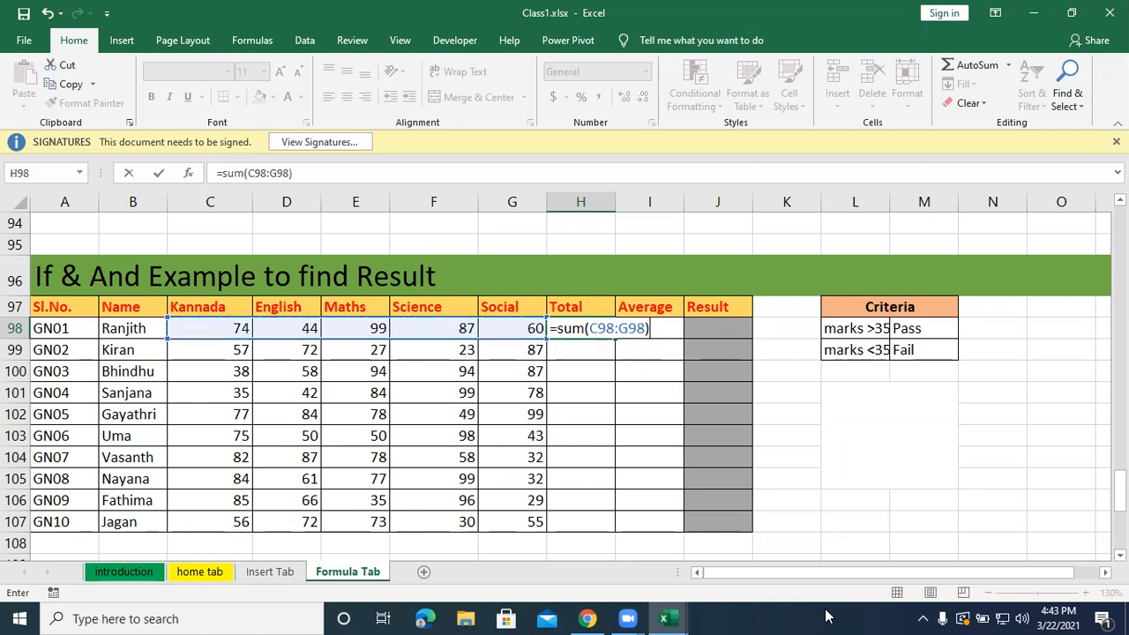
{"action": "key", "text": "Return"}
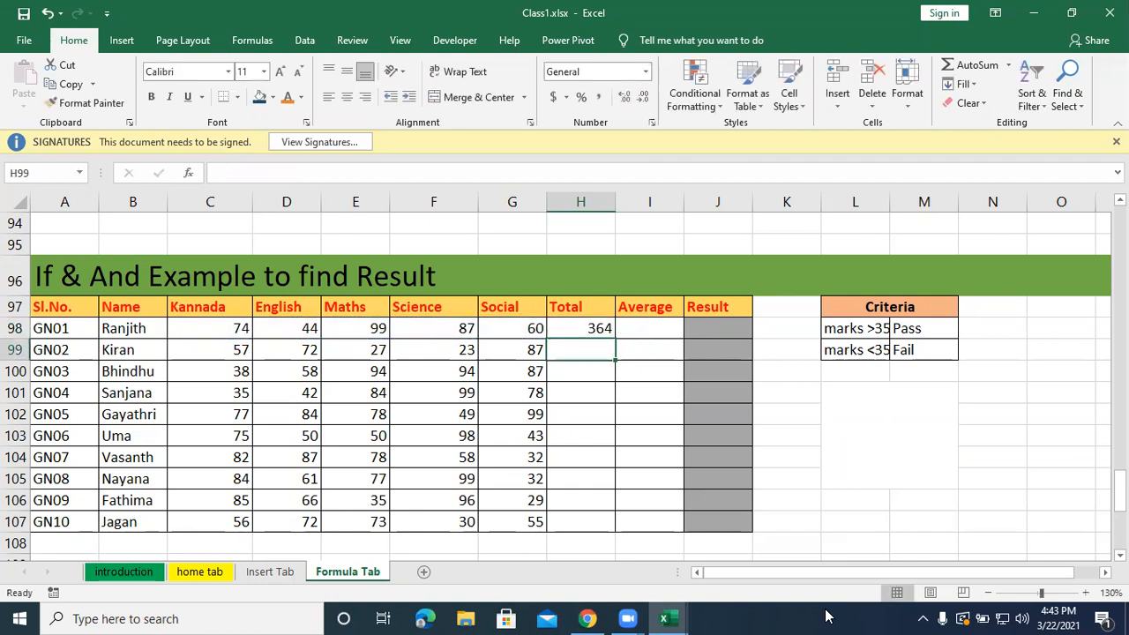
Average the first student's five subject marks in I98 with the formula =average(C98:G98).
{"action": "left_click", "coordinate": [652, 330]}
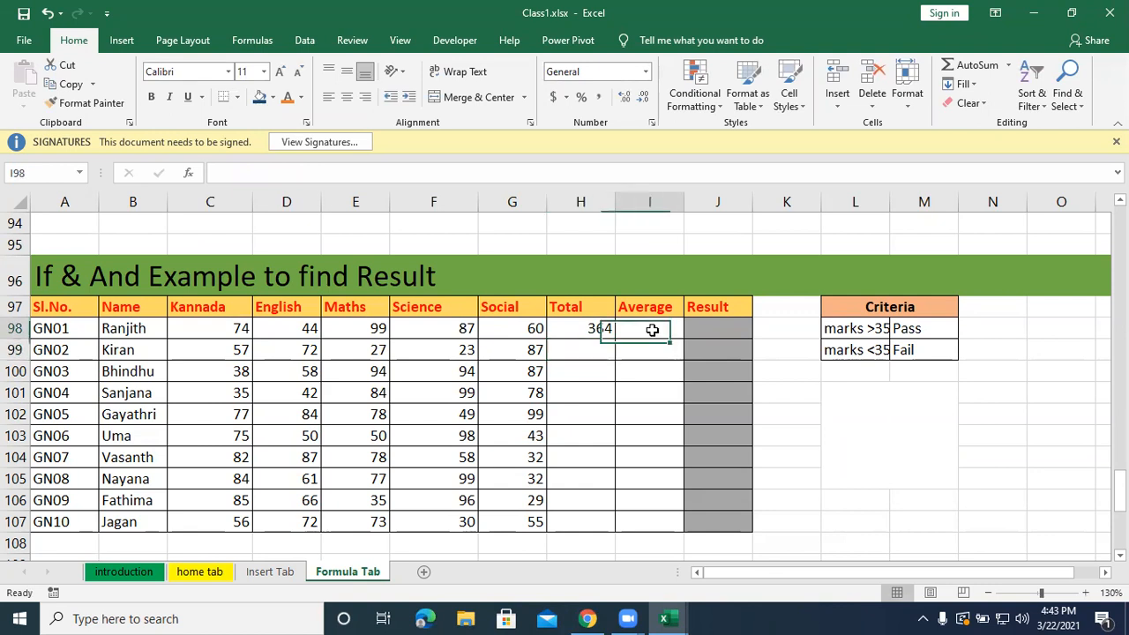
{"action": "type", "text": "="}
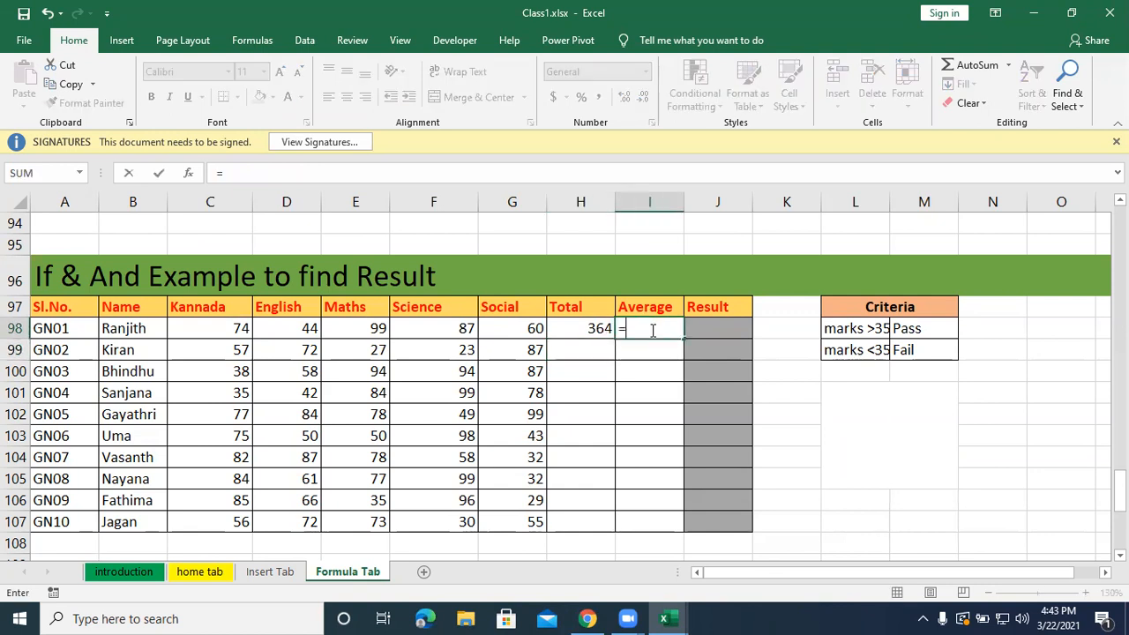
{"action": "type", "text": "averge"}
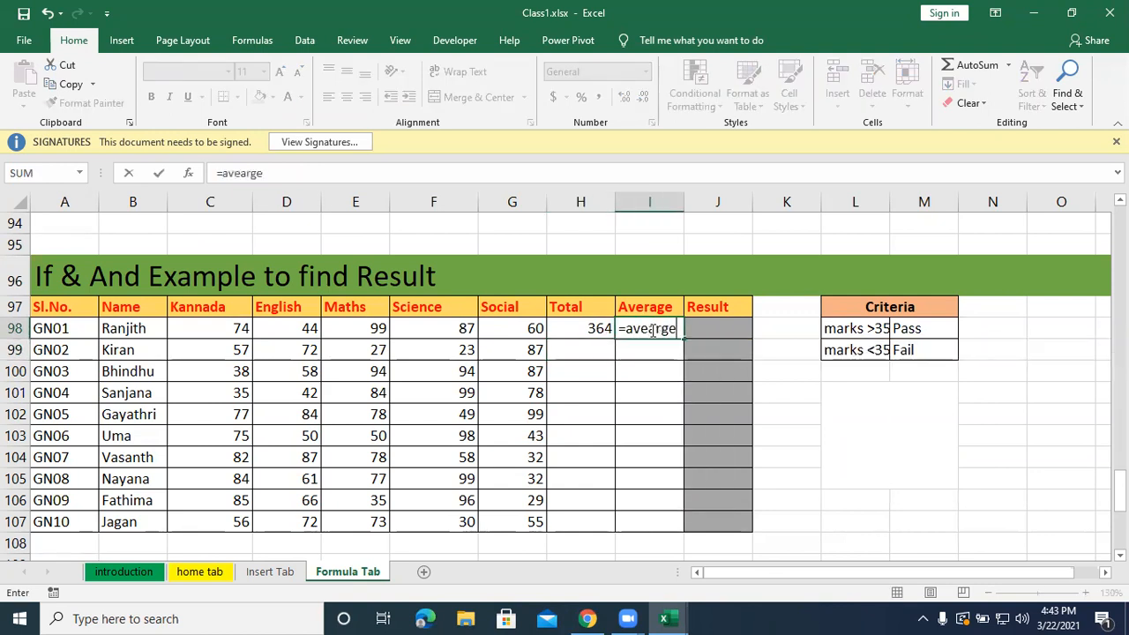
{"action": "key", "text": "BackSpace"}
{"action": "key", "text": "BackSpace"}
{"action": "type", "text": "a"}
{"action": "key", "text": "BackSpace"}
{"action": "key", "text": "BackSpace"}
{"action": "type", "text": "rage"}
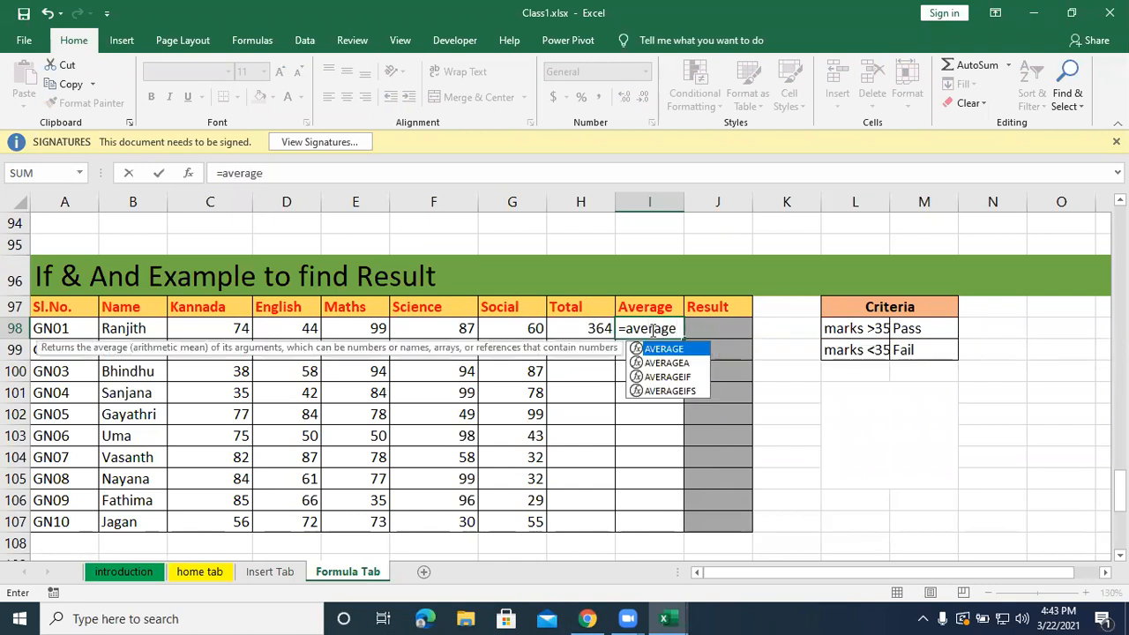
{"action": "type", "text": "("}
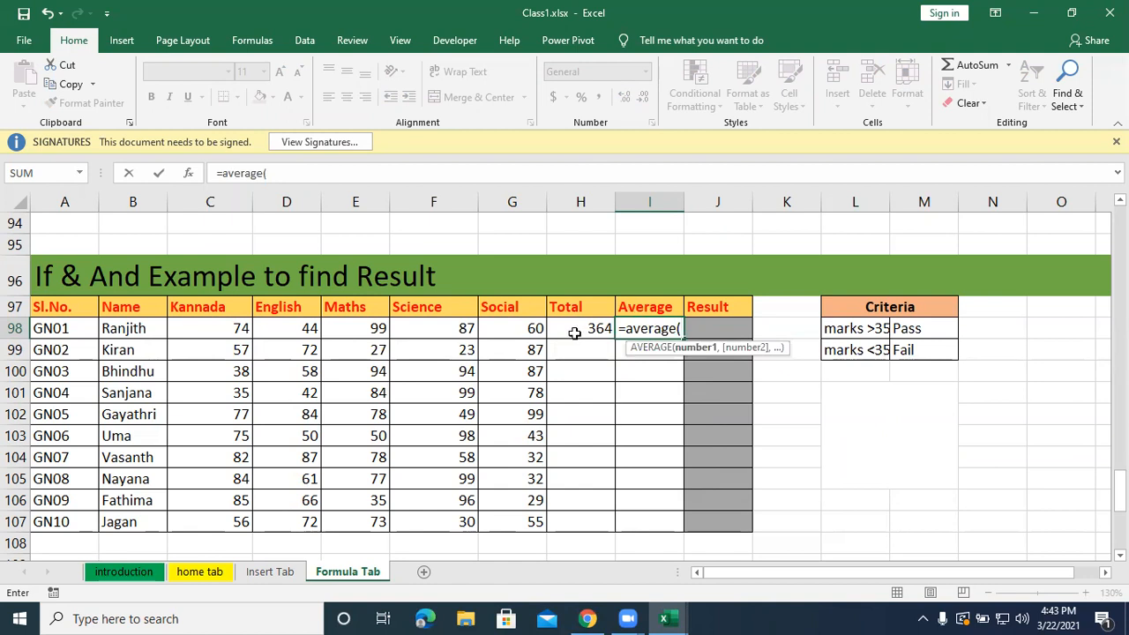
{"action": "left_click_drag", "start_coordinate": [239, 332], "coordinate": [530, 330]}
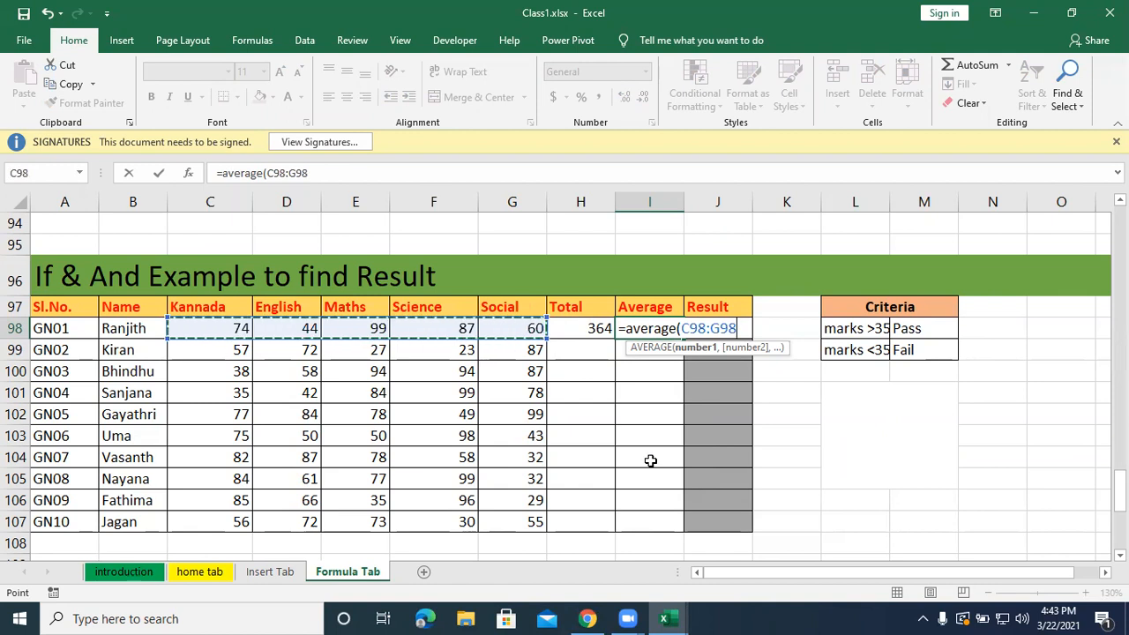
{"action": "type", "text": ")"}
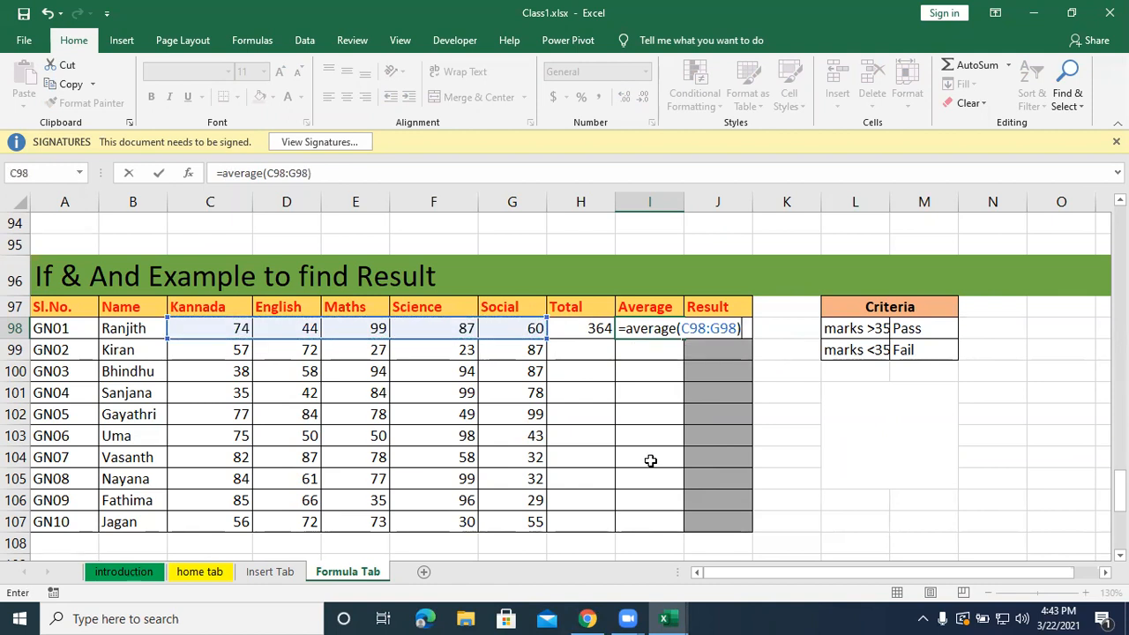
{"action": "key", "text": "Return"}
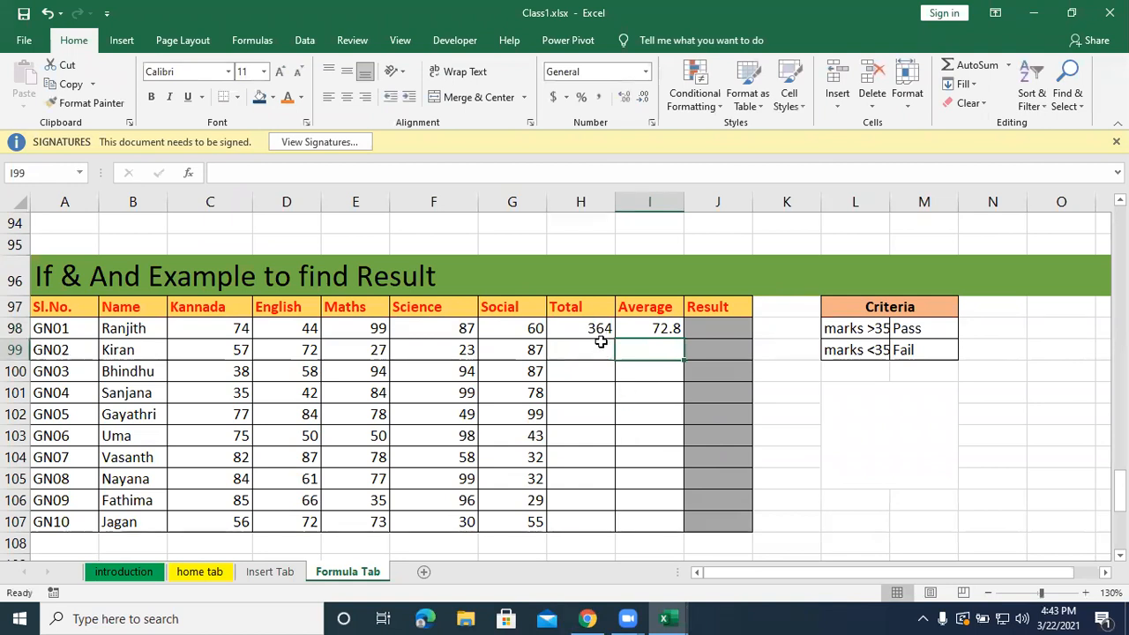
Fill the Total and Average formulas from H98:I98 down through row 107.
{"action": "left_click_drag", "start_coordinate": [581, 320], "coordinate": [683, 528]}
{"action": "left_click", "coordinate": [713, 325]}
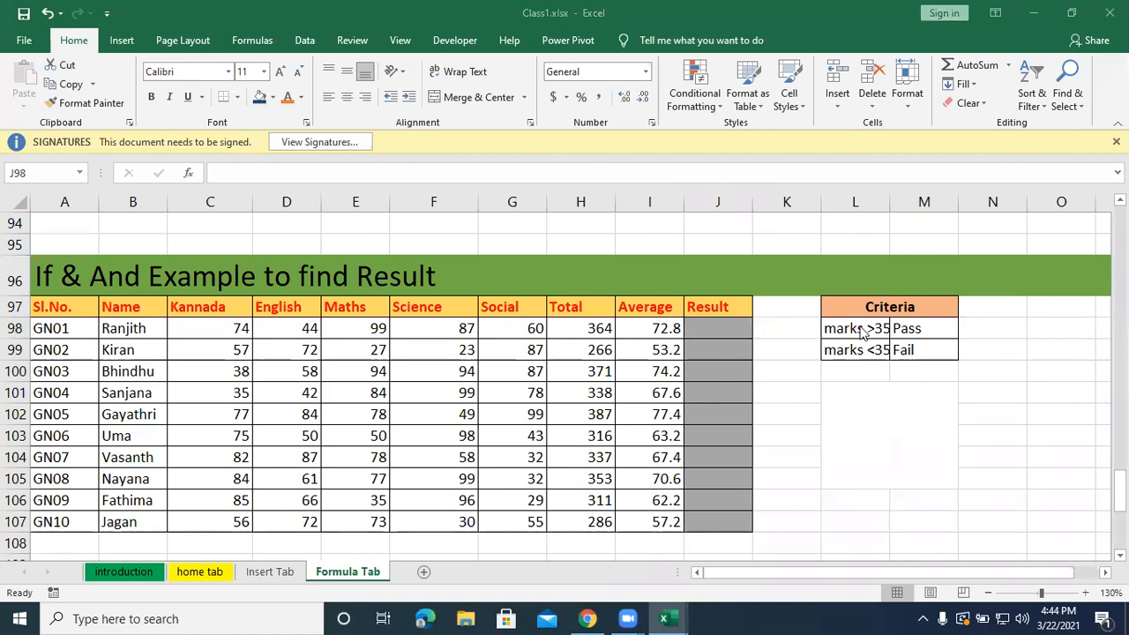
{"action": "left_click_drag", "start_coordinate": [200, 334], "coordinate": [532, 336]}
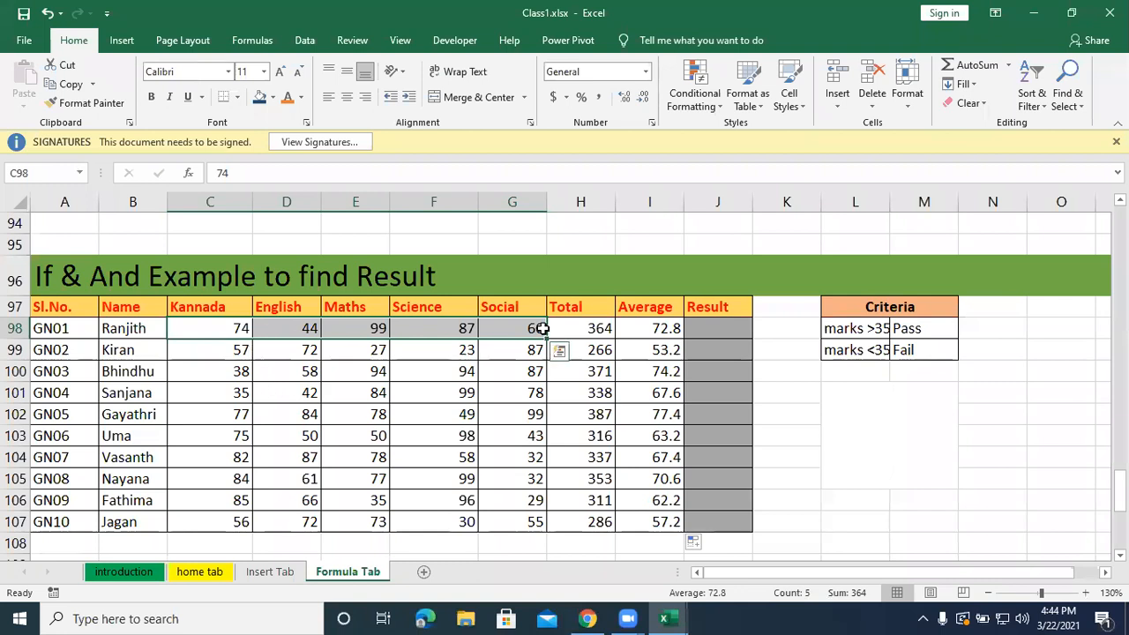
{"action": "left_click", "coordinate": [902, 351]}
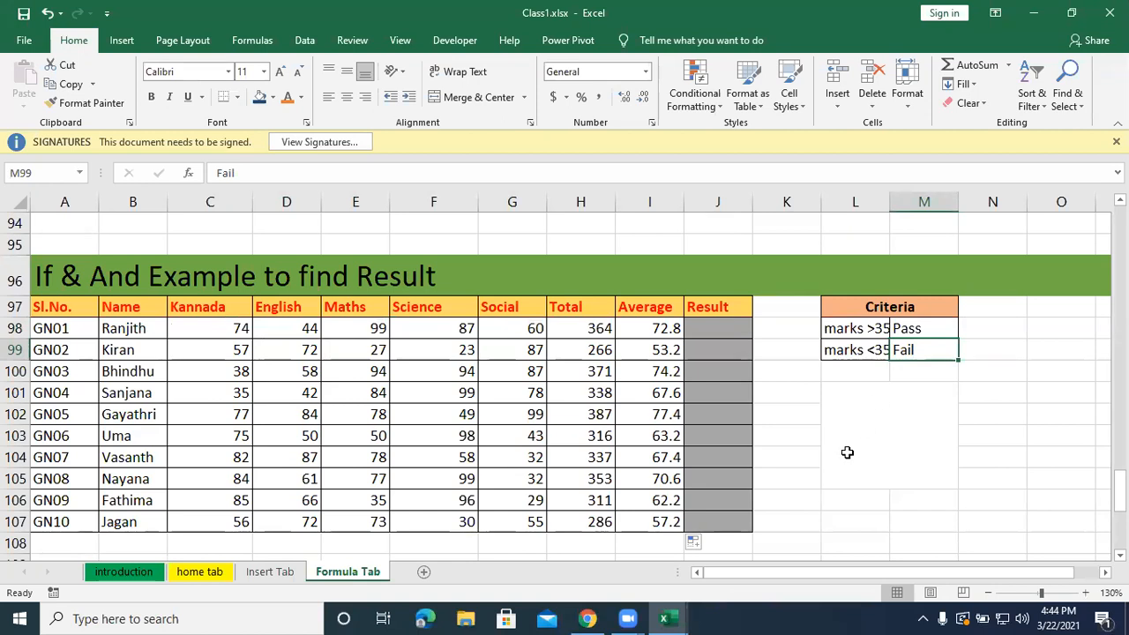
{"action": "left_click", "coordinate": [713, 331]}
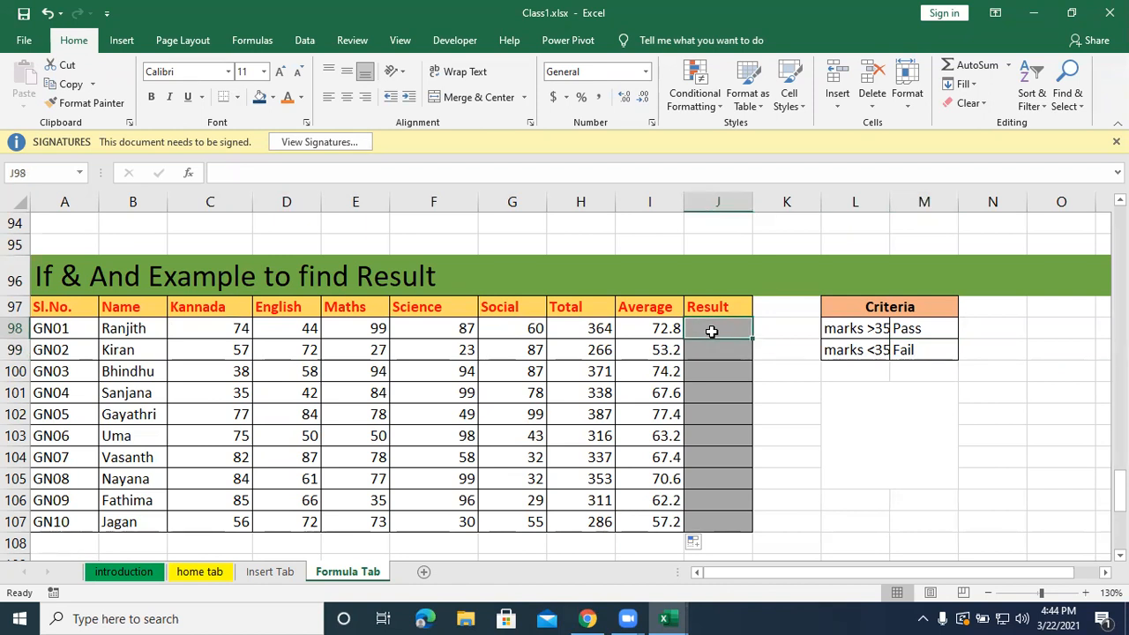
{"action": "type", "text": "=if"}
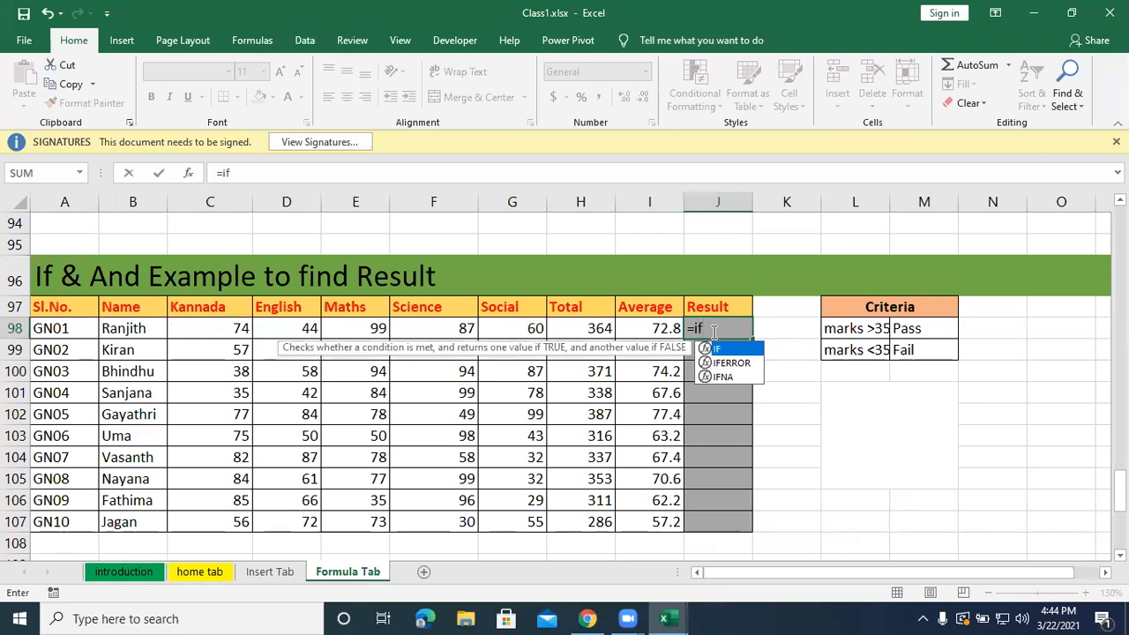
{"action": "type", "text": "("}
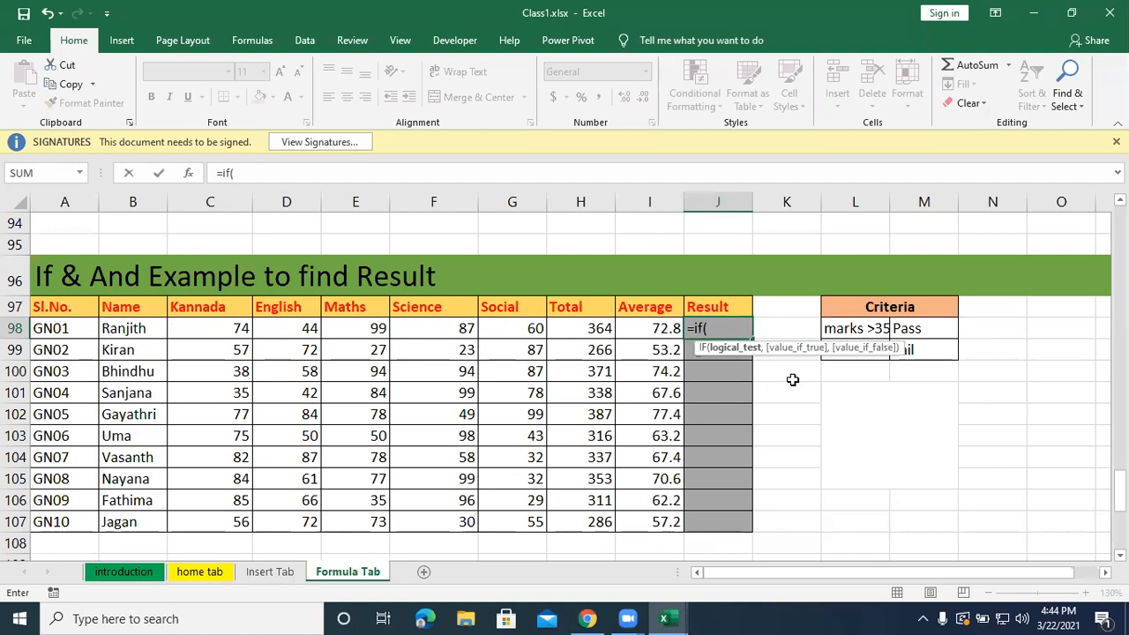
{"action": "key", "text": "BackSpace"}
{"action": "key", "text": "BackSpace"}
{"action": "key", "text": "BackSpace"}
{"action": "key", "text": "BackSpace"}
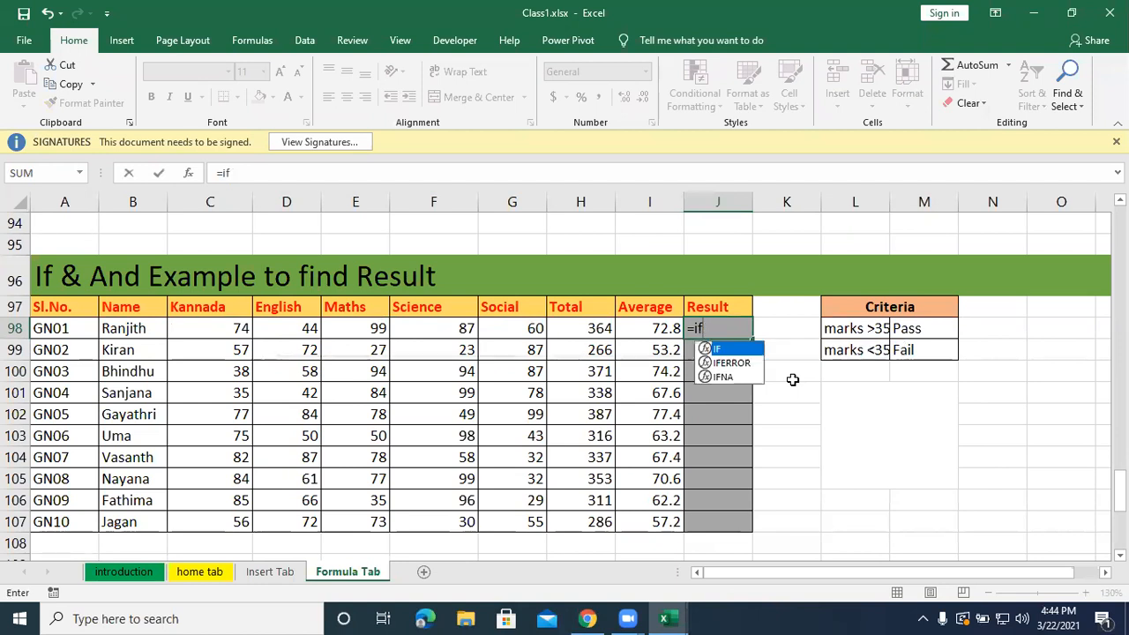
{"action": "left_click", "coordinate": [845, 396]}
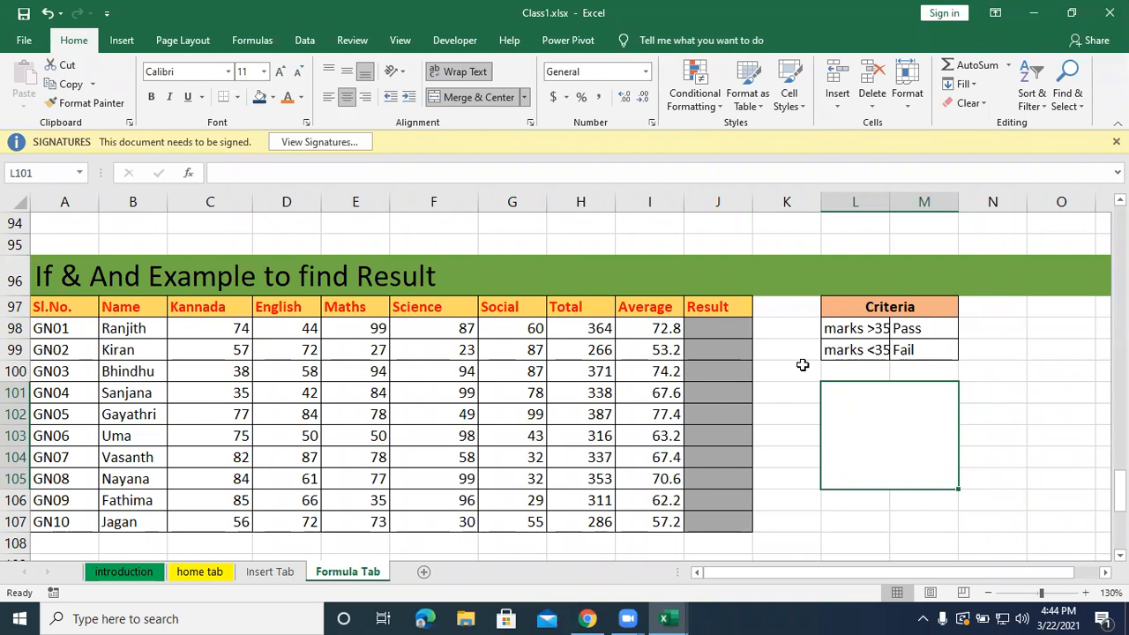
Inspect the SUM formula and its referenced range in Total cell H98.
{"action": "double_click", "coordinate": [589, 337]}
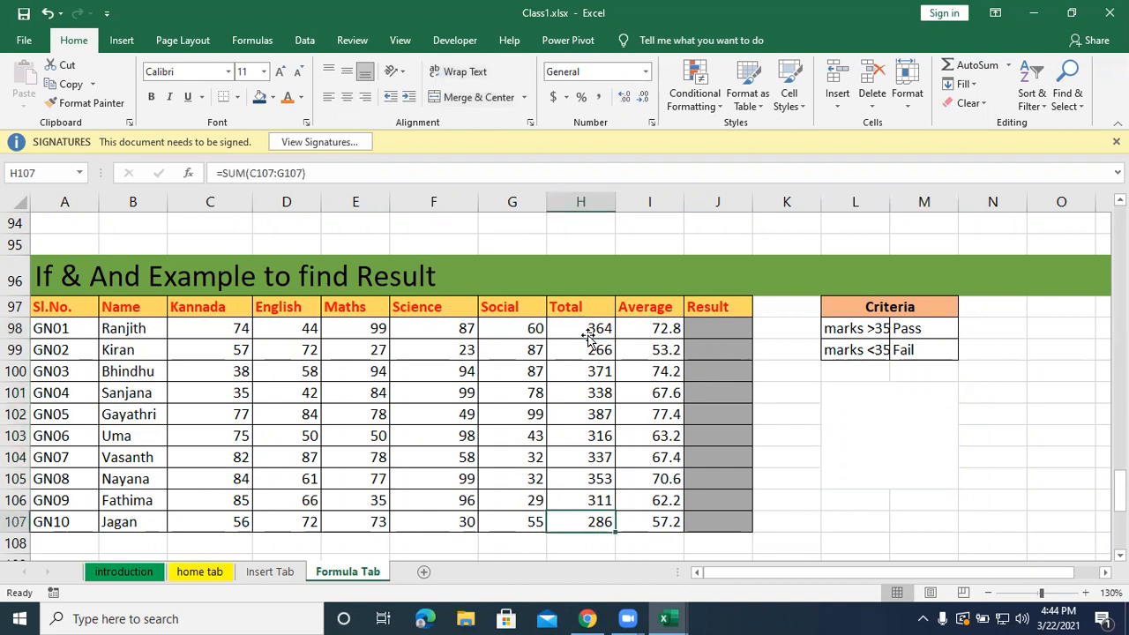
{"action": "double_click", "coordinate": [586, 334]}
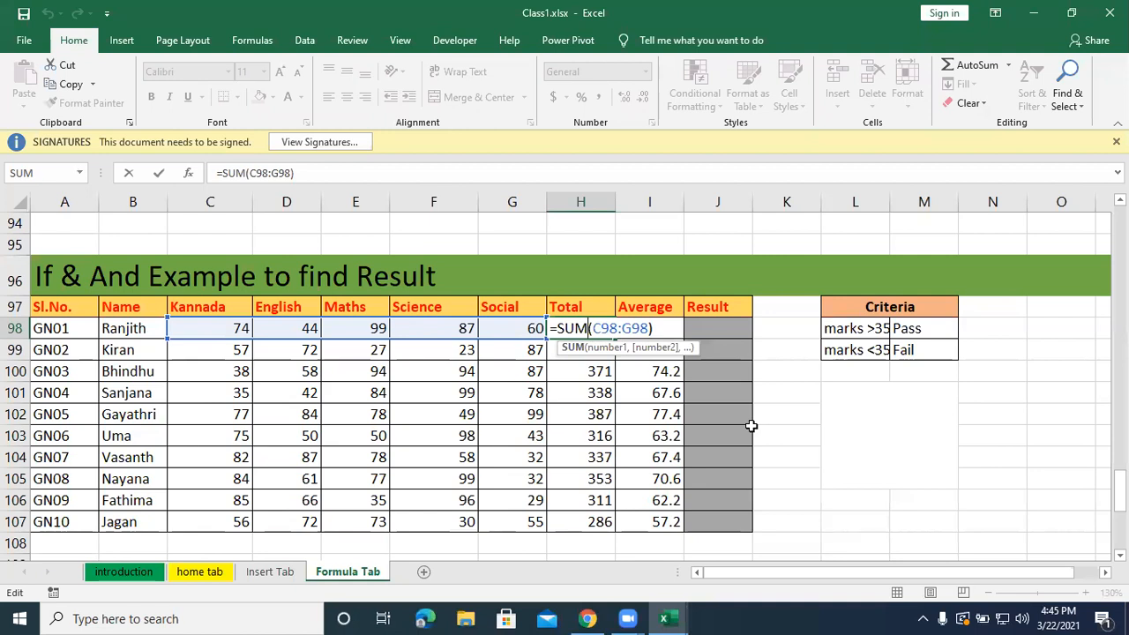
{"action": "key", "text": "Return"}
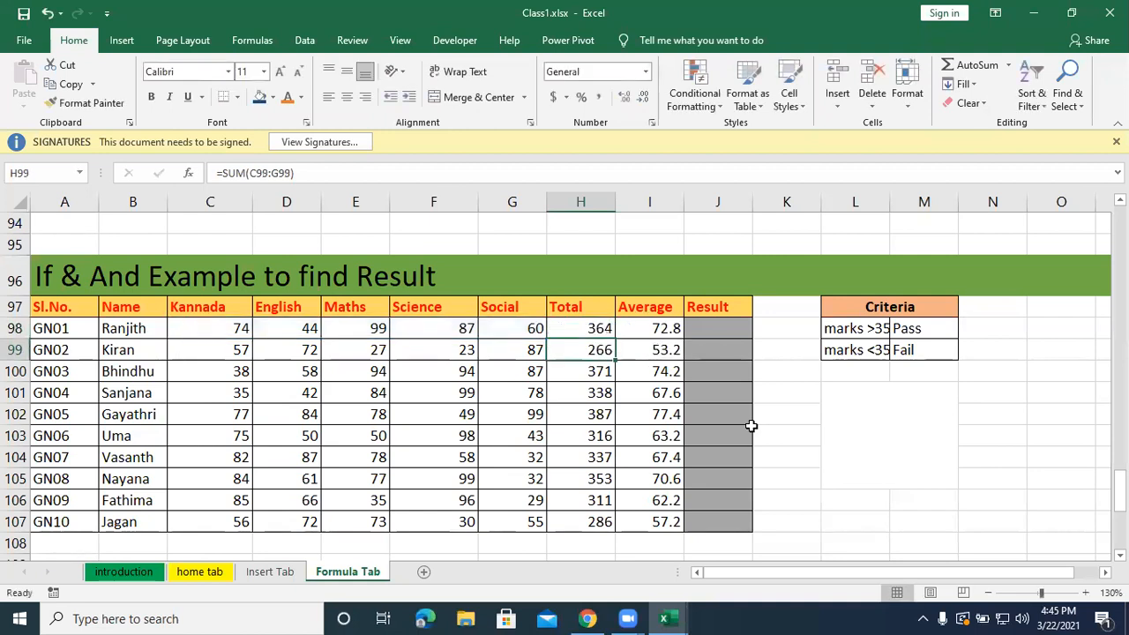
Begin an IF formula in J98, the first student's Result cell.
{"action": "left_click", "coordinate": [715, 329]}
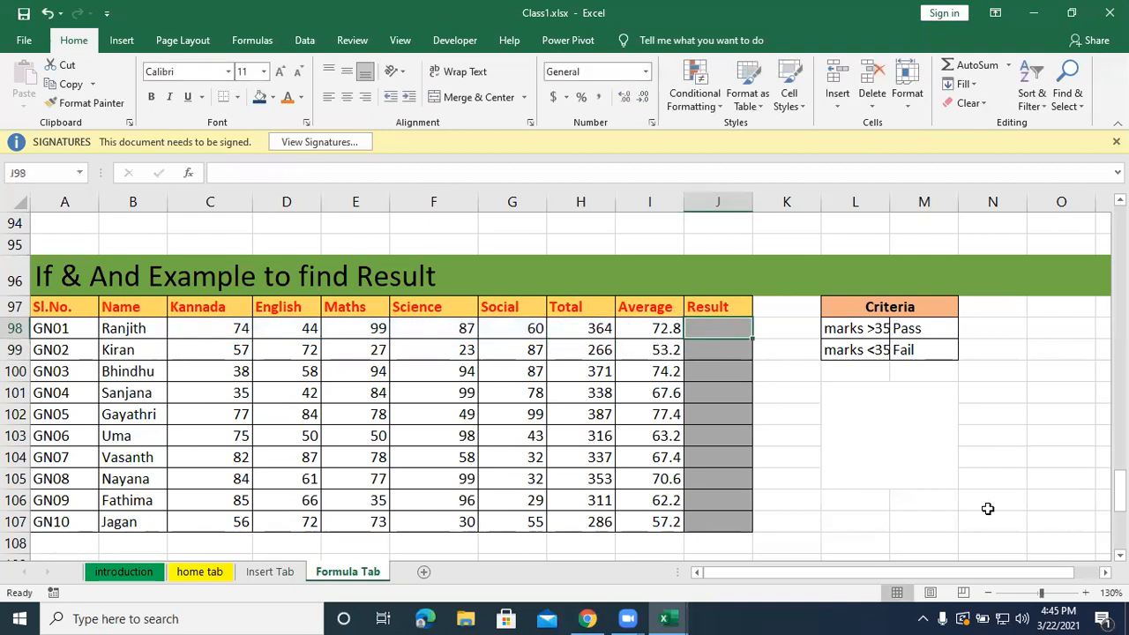
{"action": "type", "text": "="}
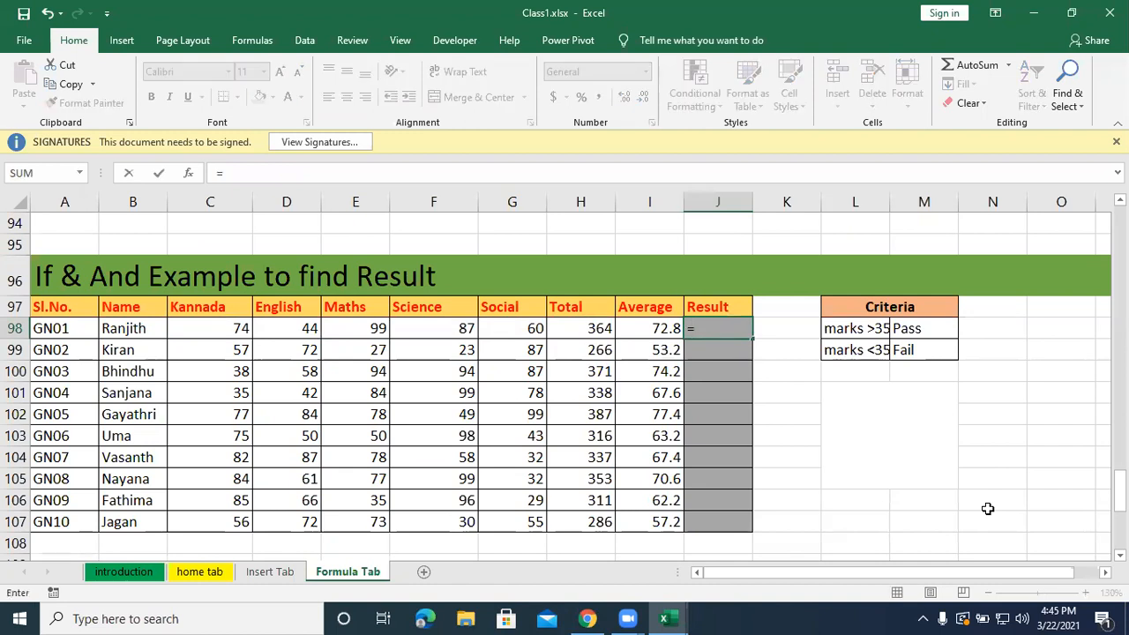
{"action": "type", "text": "if("}
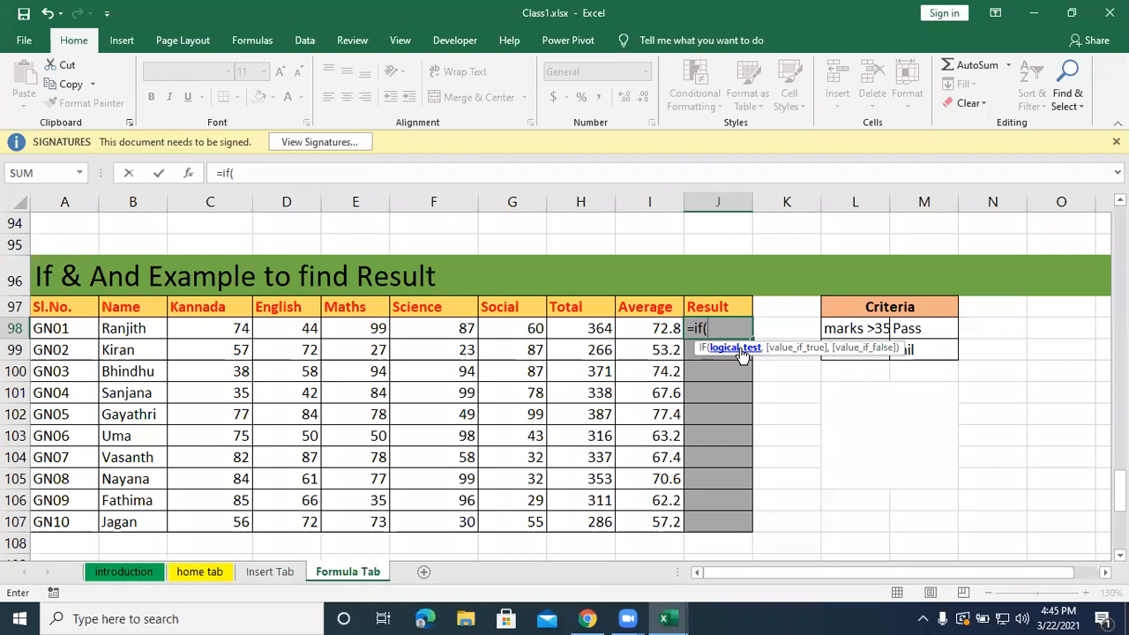
Try testing only the Kannada mark in the IF formula with C98>=35,"Pass","Fail".
{"action": "left_click", "coordinate": [202, 326]}
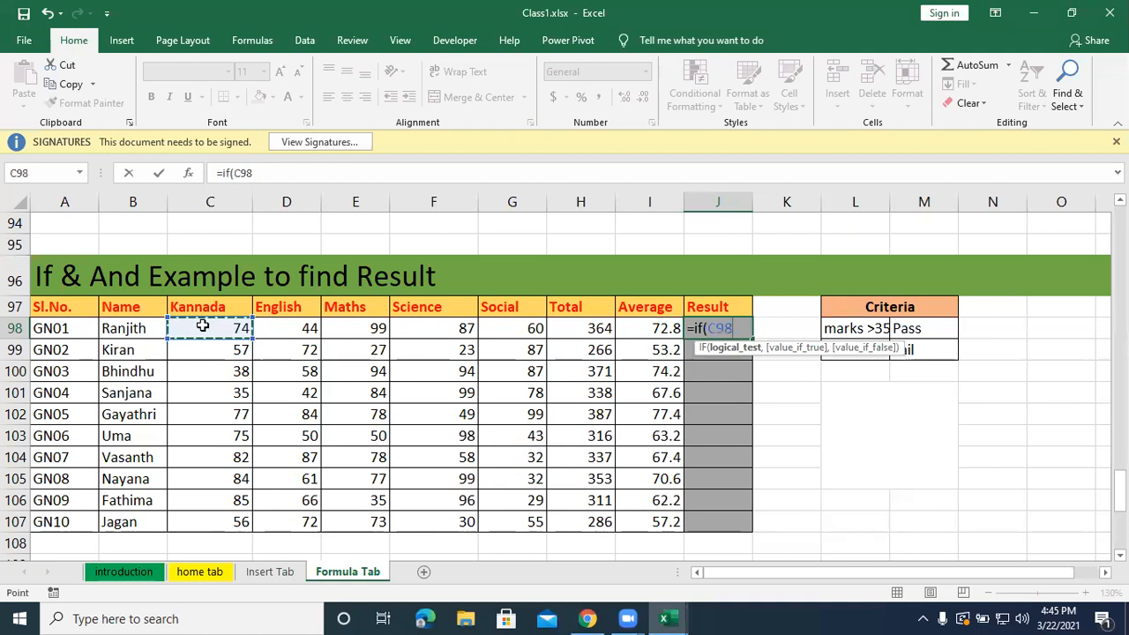
{"action": "type", "text": ">="}
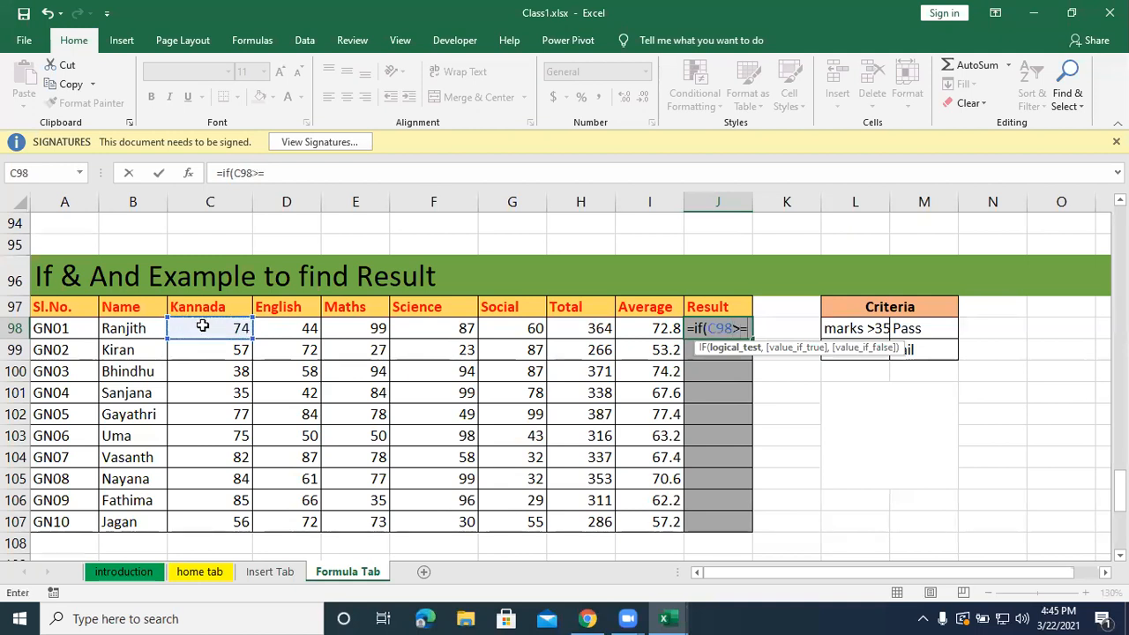
{"action": "type", "text": "35"}
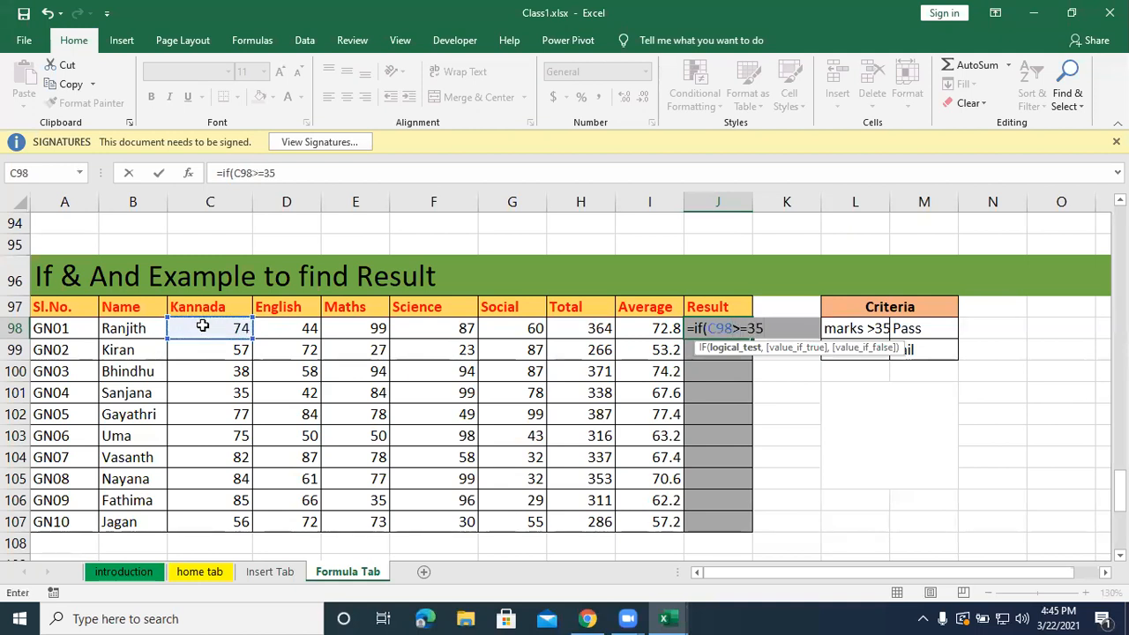
{"action": "type", "text": ",\""}
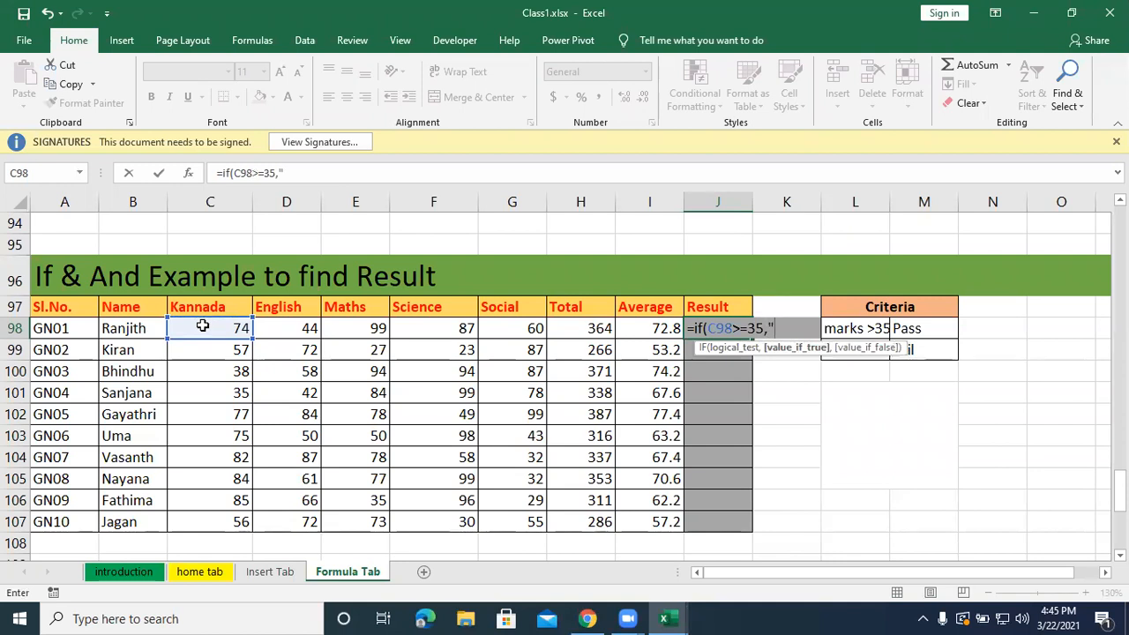
{"action": "type", "text": "Pass\",\"Fail\")"}
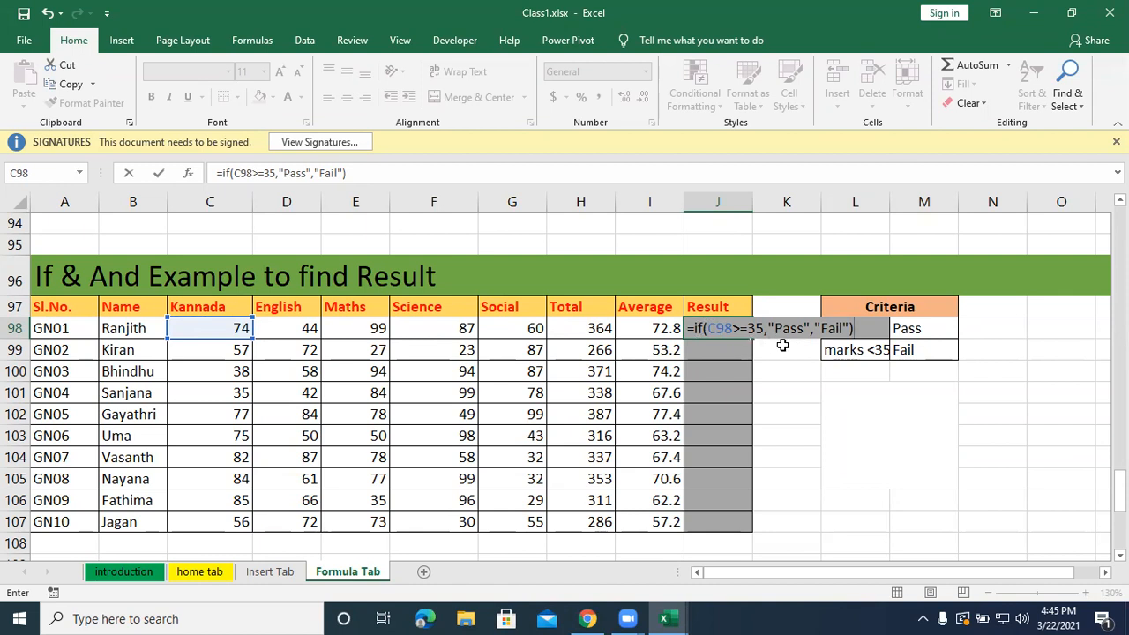
Erase the single-subject test and its Pass/Fail values back to =if( in J98.
{"action": "key", "text": "BackSpace"}
{"action": "key", "text": "BackSpace"}
{"action": "key", "text": "BackSpace"}
{"action": "key", "text": "BackSpace"}
{"action": "key", "text": "BackSpace"}
{"action": "key", "text": "BackSpace"}
{"action": "key", "text": "BackSpace"}
{"action": "key", "text": "BackSpace"}
{"action": "key", "text": "BackSpace"}
{"action": "key", "text": "BackSpace"}
{"action": "key", "text": "BackSpace"}
{"action": "key", "text": "BackSpace"}
{"action": "key", "text": "BackSpace"}
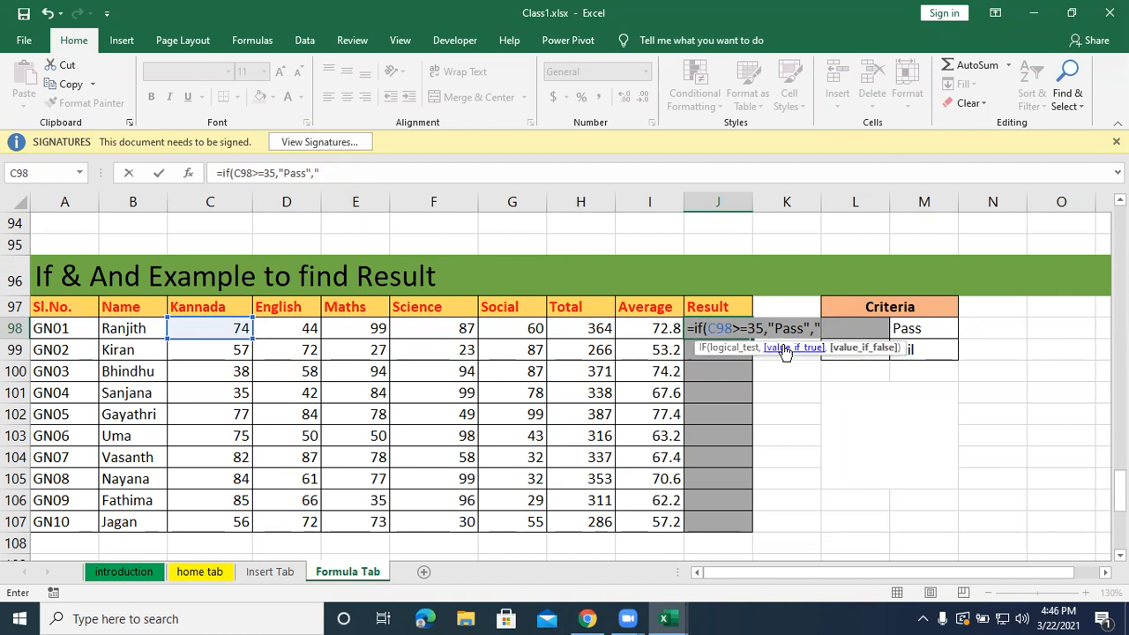
{"action": "key", "text": "BackSpace"}
{"action": "key", "text": "BackSpace"}
{"action": "key", "text": "BackSpace"}
{"action": "key", "text": "BackSpace"}
{"action": "key", "text": "BackSpace"}
{"action": "key", "text": "BackSpace"}
{"action": "key", "text": "BackSpace"}
{"action": "key", "text": "BackSpace"}
{"action": "key", "text": "BackSpace"}
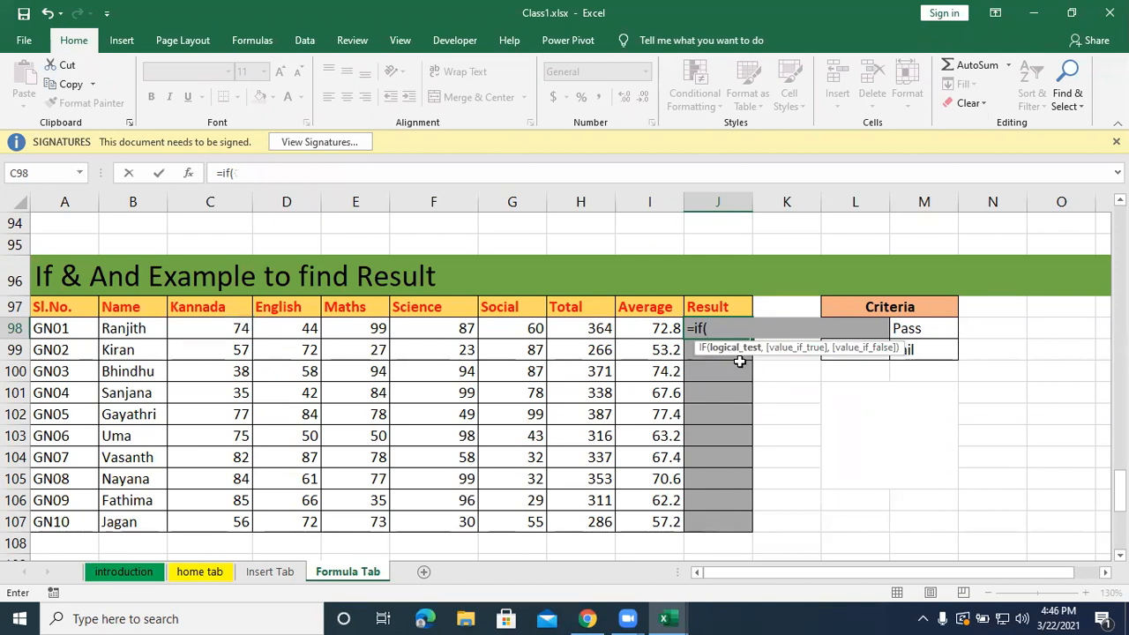
Nest an AND function inside the IF in J98 with C98>=35 as its first condition for Kannada.
{"action": "type", "text": "and"}
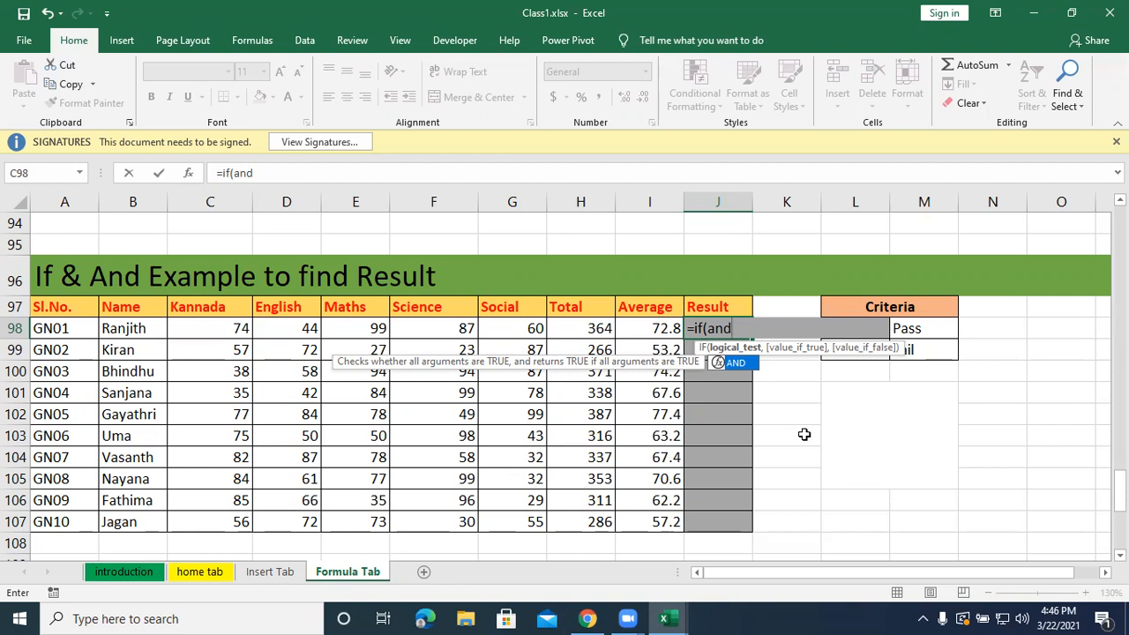
{"action": "type", "text": "("}
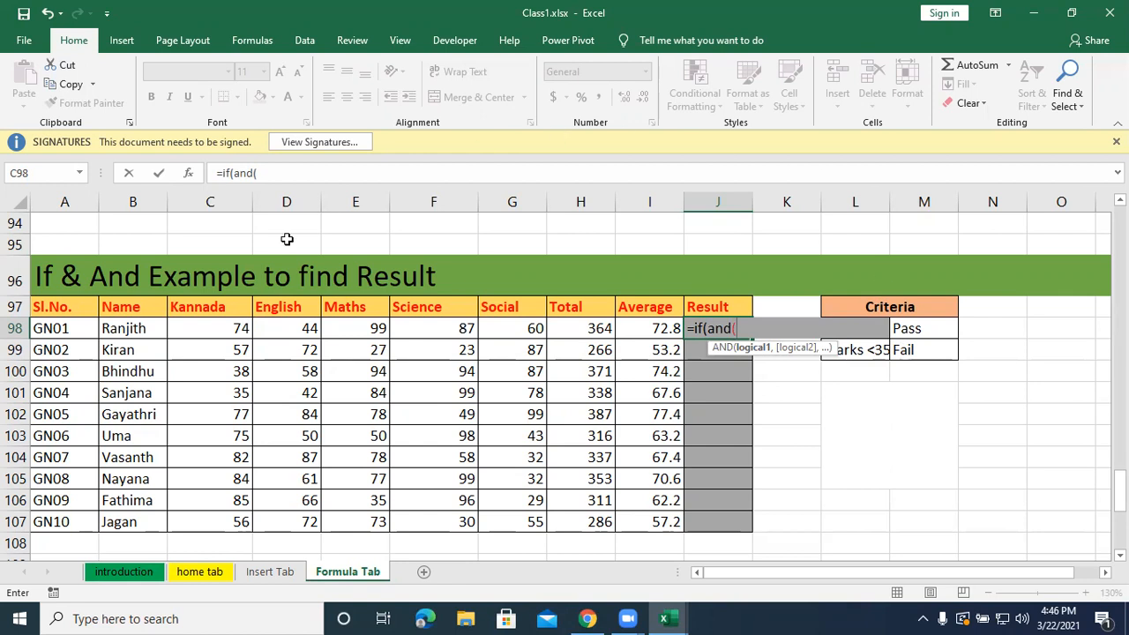
{"action": "left_click", "coordinate": [223, 328]}
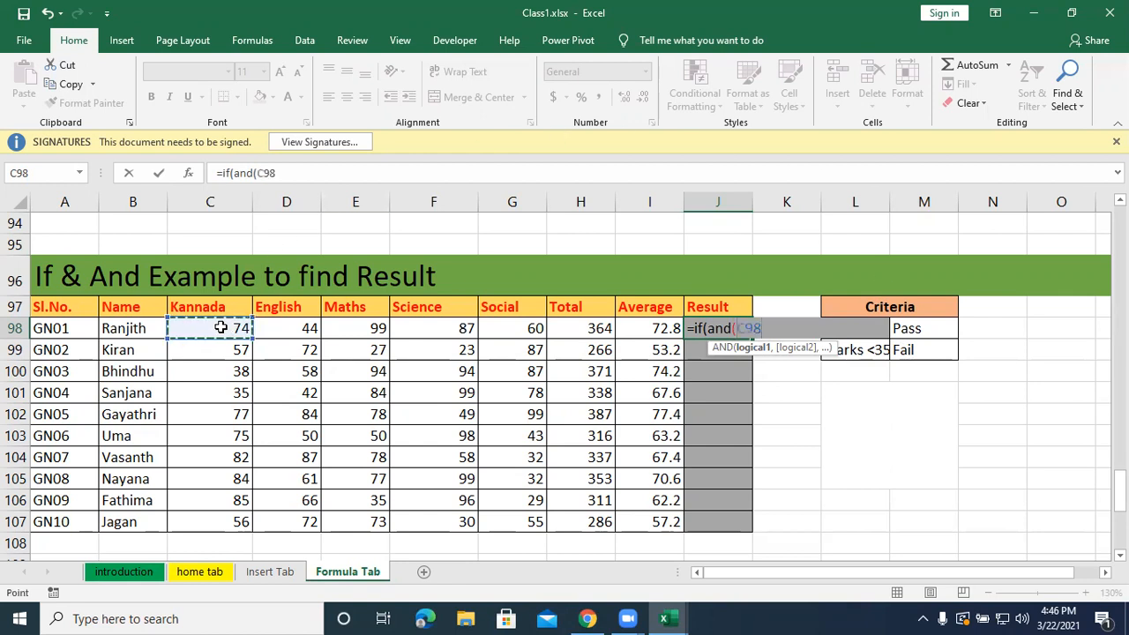
{"action": "type", "text": ">=35,"}
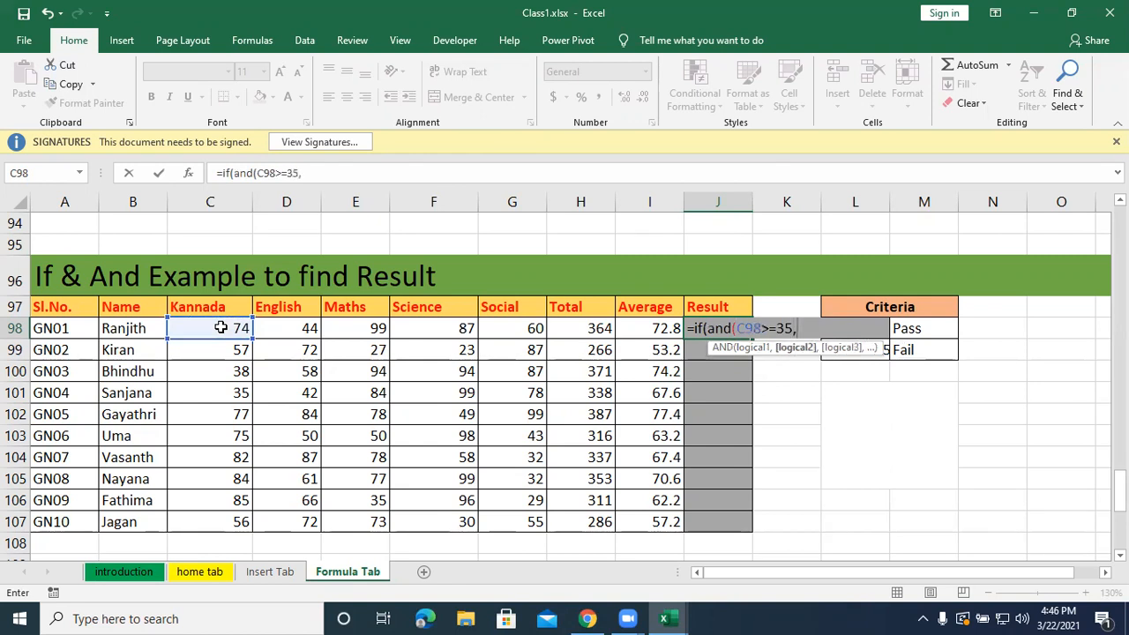
Add D98>=35 as the AND function's second condition for the English mark.
{"action": "key", "text": "Left"}
{"action": "key", "text": "Left"}
{"action": "key", "text": "Left"}
{"action": "key", "text": "Left"}
{"action": "key", "text": "Left"}
{"action": "key", "text": "Left"}
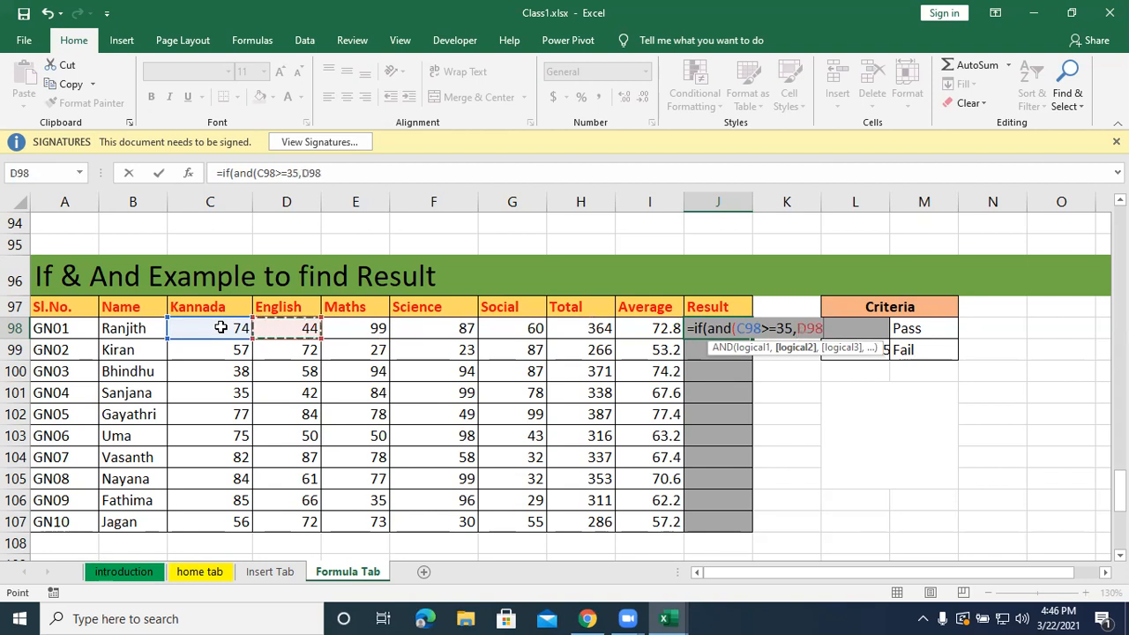
{"action": "type", "text": ">=35"}
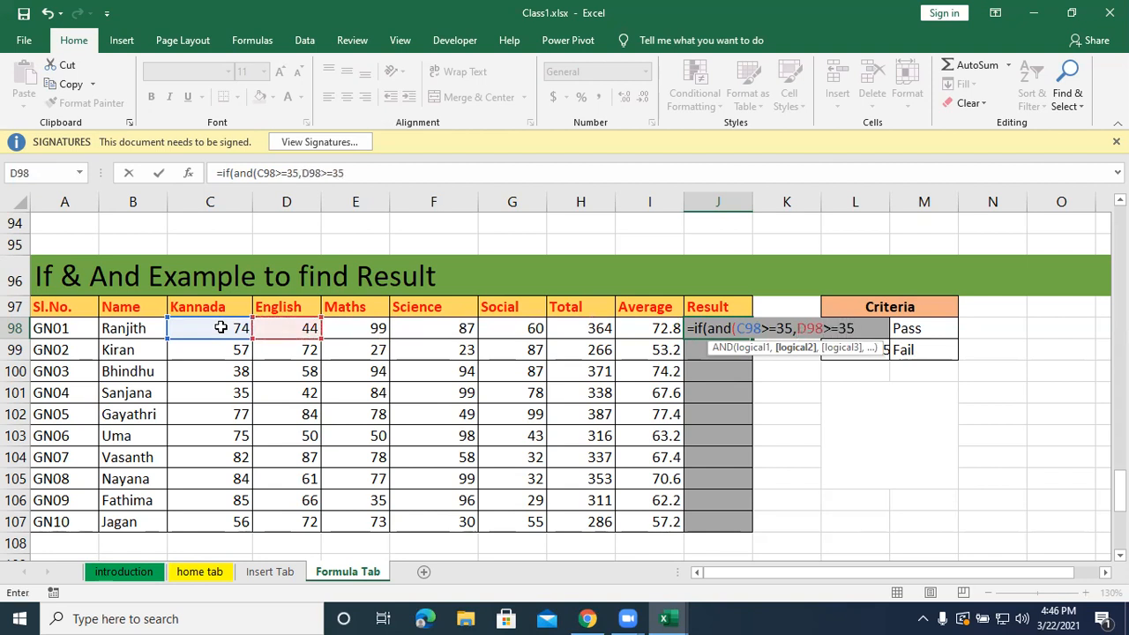
{"action": "type", "text": ","}
Add E98>=35 as the AND function's third condition for the Maths mark.
{"action": "key", "text": "Left"}
{"action": "key", "text": "Left"}
{"action": "key", "text": "Left"}
{"action": "key", "text": "Left"}
{"action": "key", "text": "Left"}
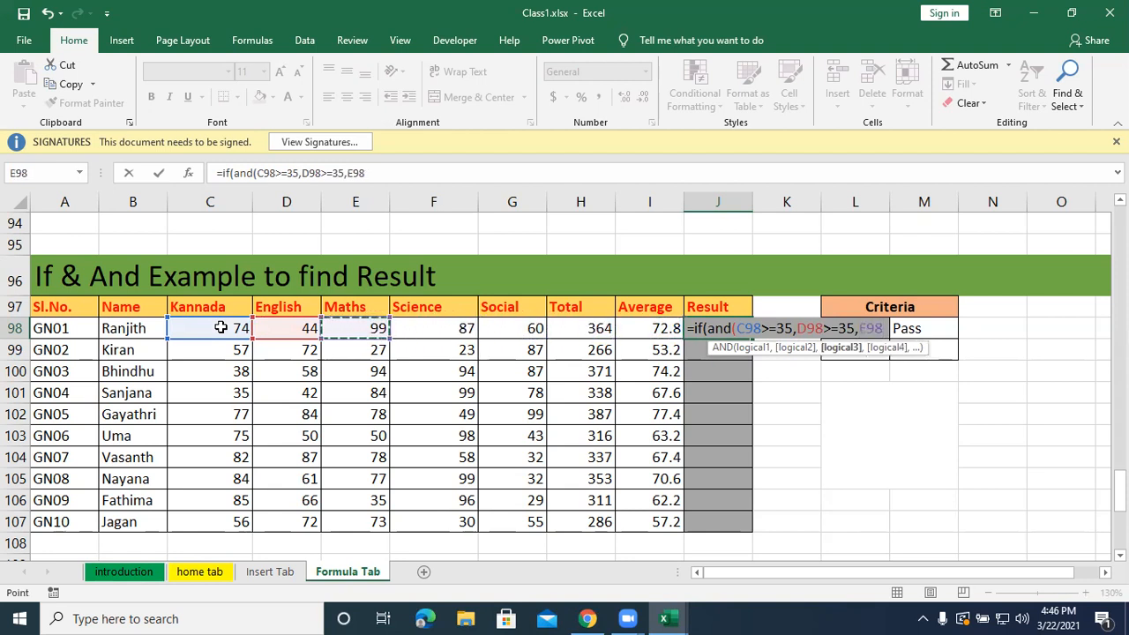
{"action": "type", "text": ">=35"}
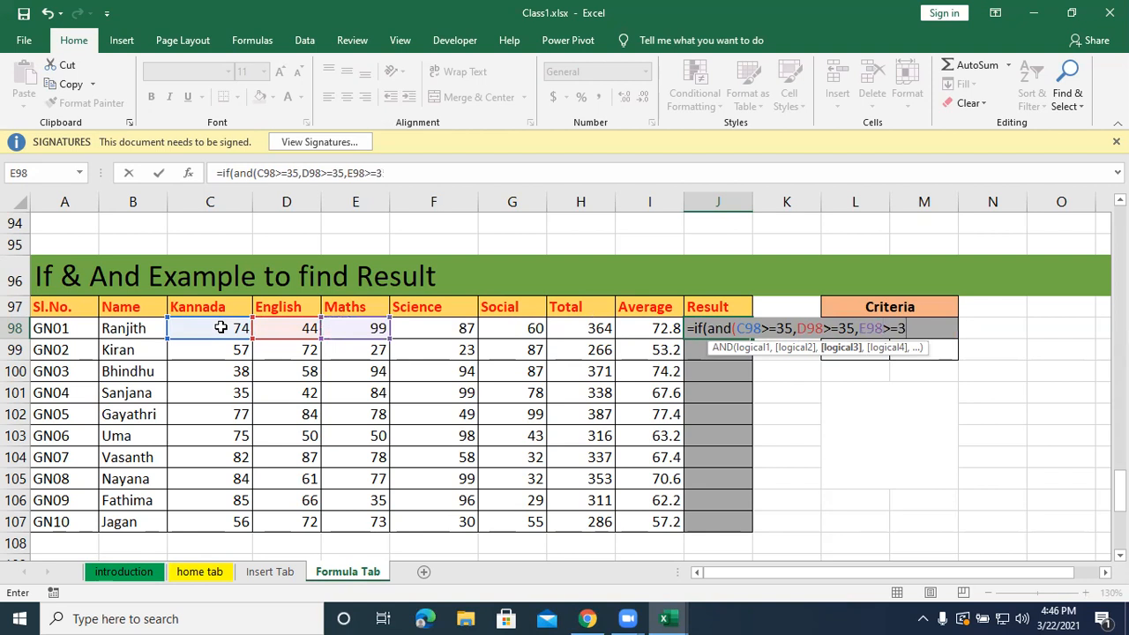
{"action": "type", "text": ","}
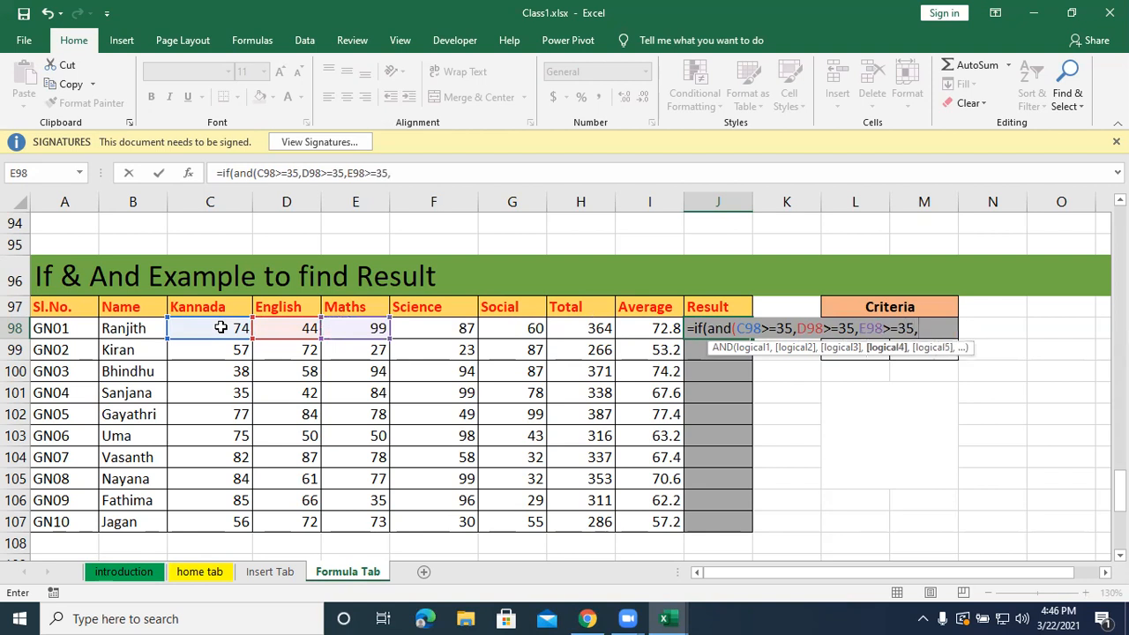
Add F98>=35 as the AND function's fourth condition for the Science mark.
{"action": "key", "text": "Left"}
{"action": "key", "text": "Left"}
{"action": "key", "text": "Left"}
{"action": "key", "text": "Left"}
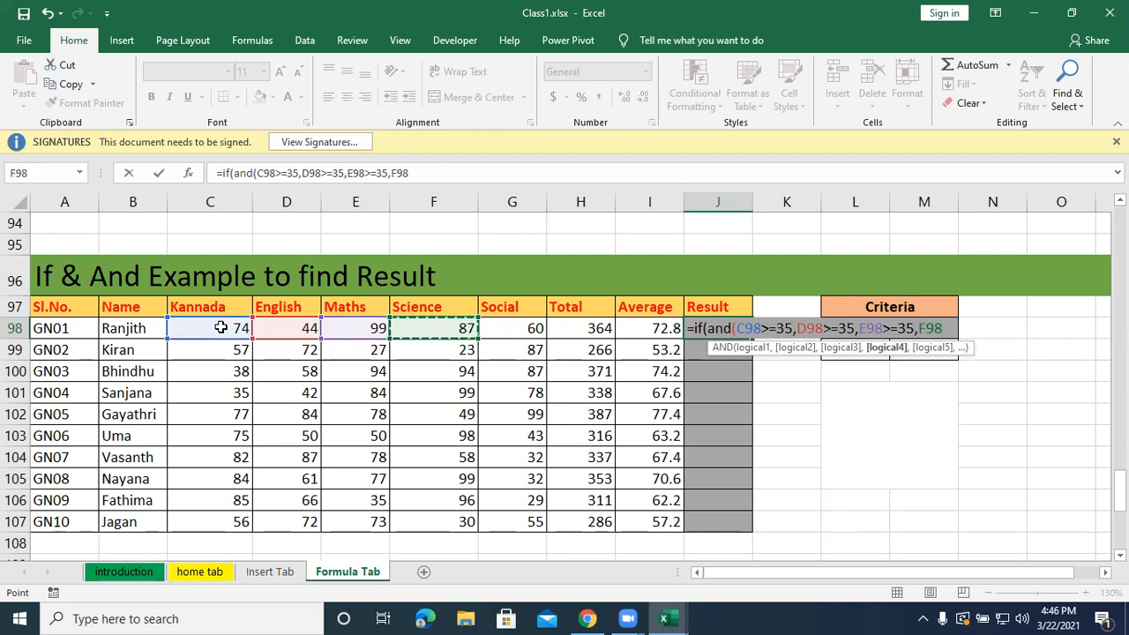
{"action": "type", "text": ">=35"}
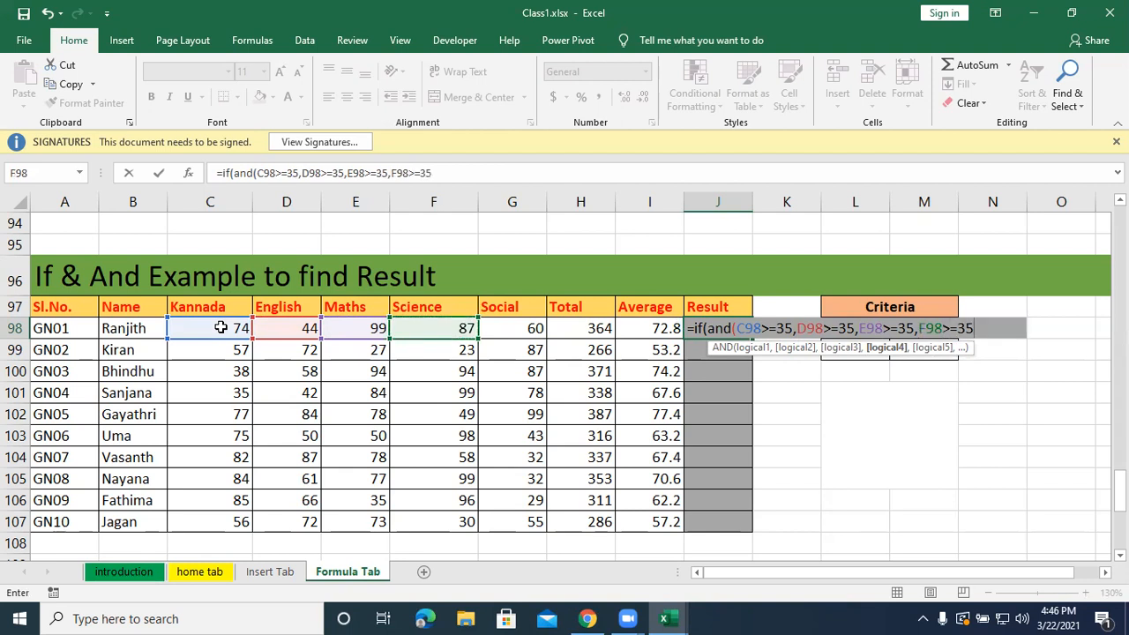
{"action": "type", "text": ","}
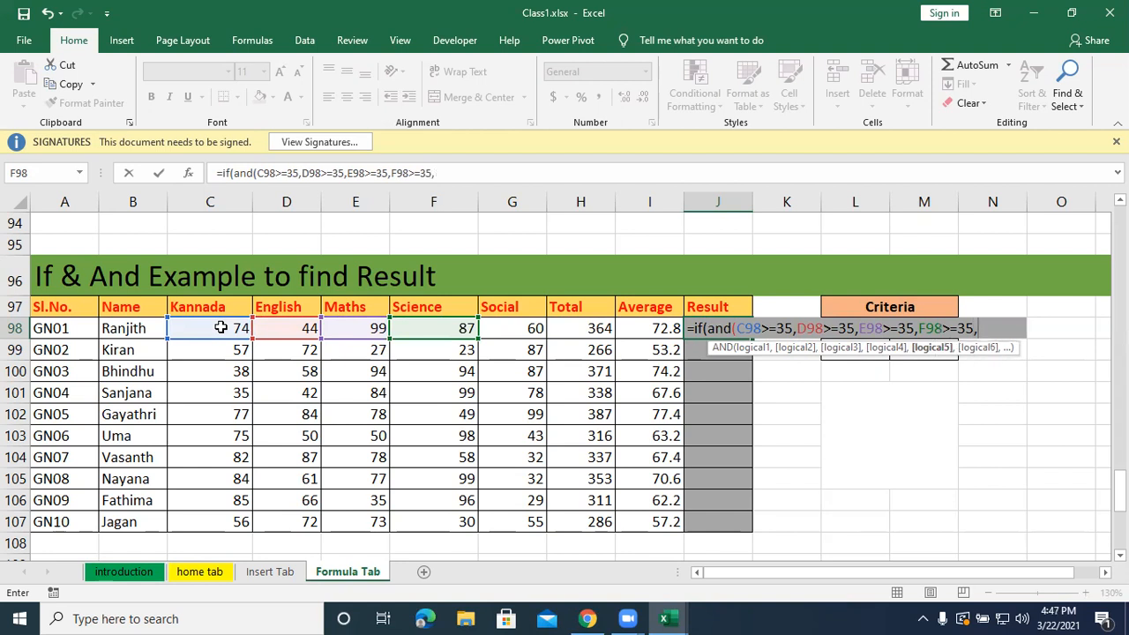
Add G98>=35 as the fifth condition for the Social mark and close the AND function's parenthesis.
{"action": "key", "text": "Left"}
{"action": "key", "text": "Left"}
{"action": "key", "text": "Left"}
{"action": "type", "text": ">=35"}
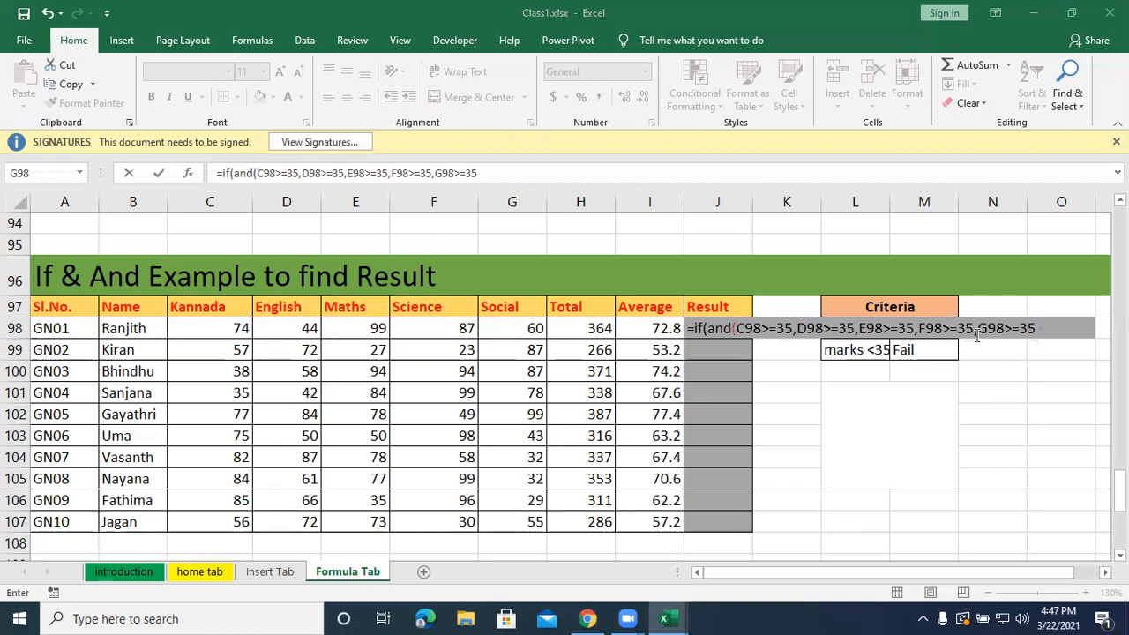
{"action": "left_click", "coordinate": [1048, 331]}
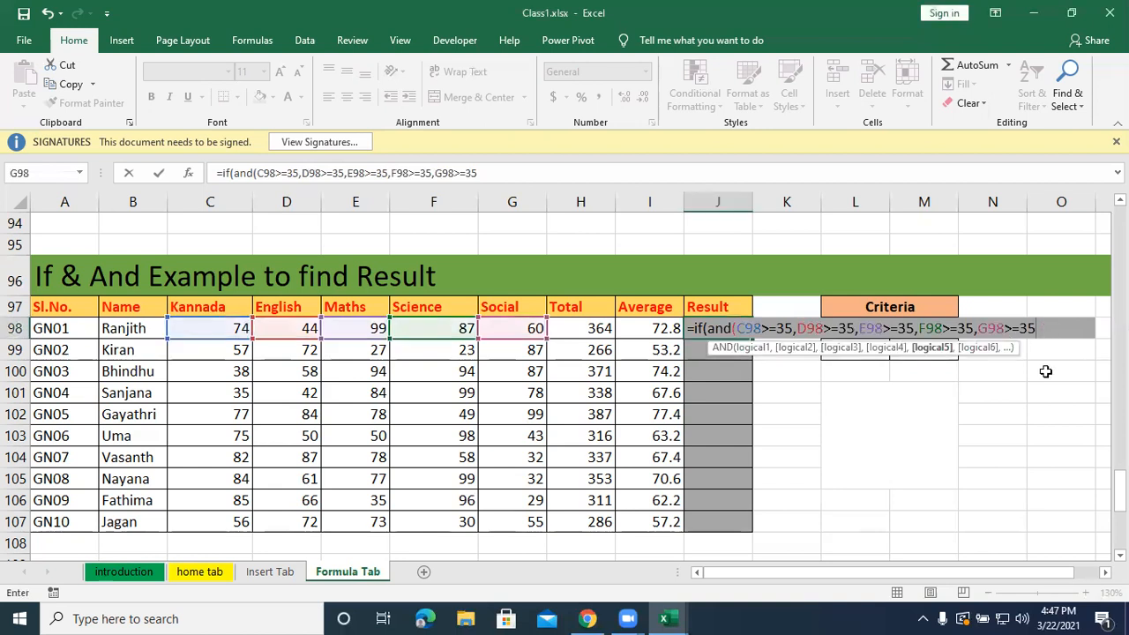
{"action": "type", "text": ")"}
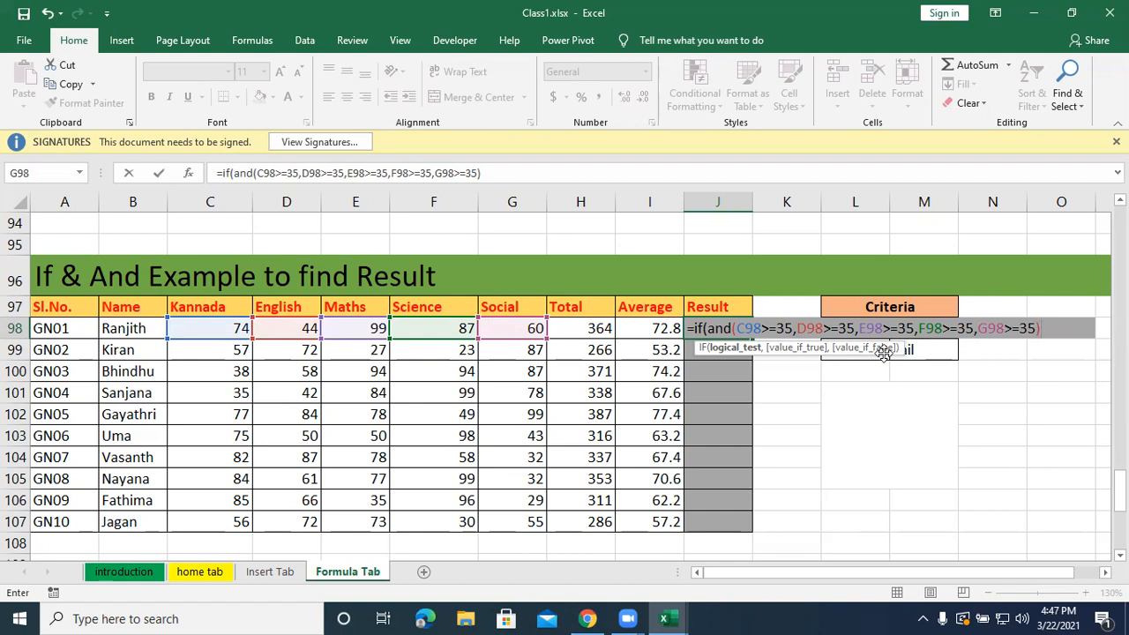
{"action": "key", "text": "BackSpace"}
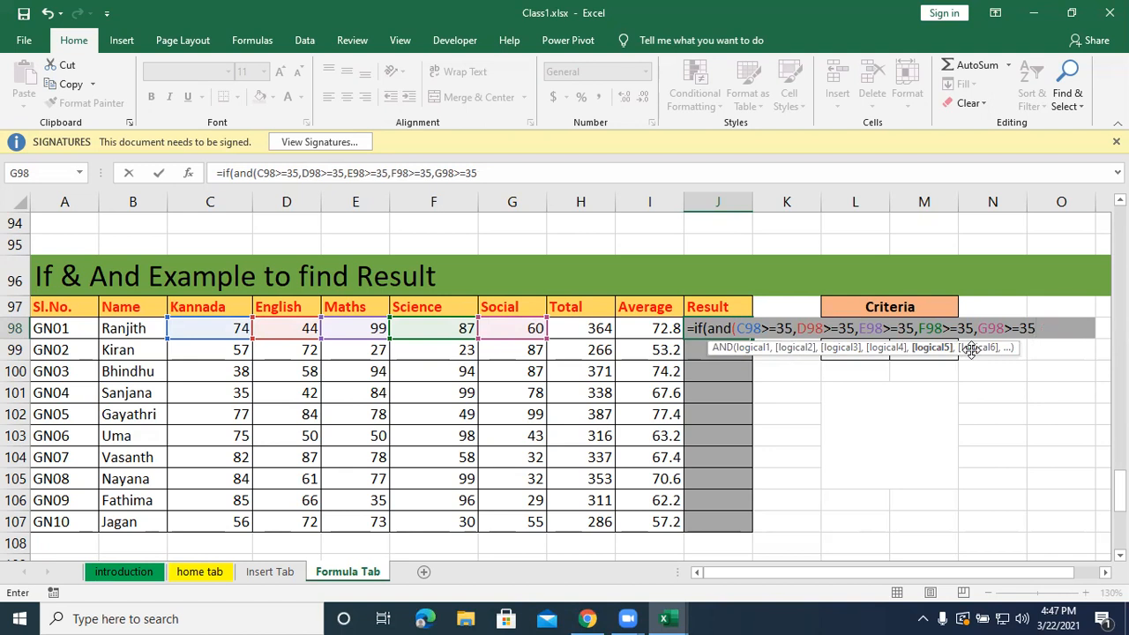
{"action": "type", "text": ")"}
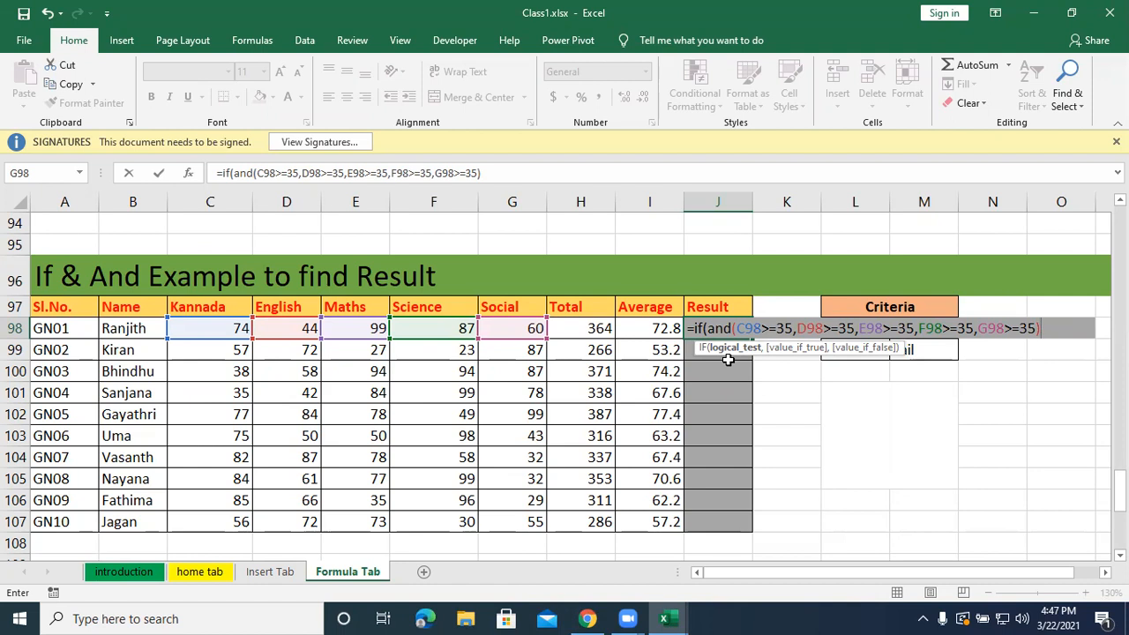
Complete the IF formula in J98 with "Pass" as the true value and "fail" as the false value, and enter it.
{"action": "type", "text": ","}
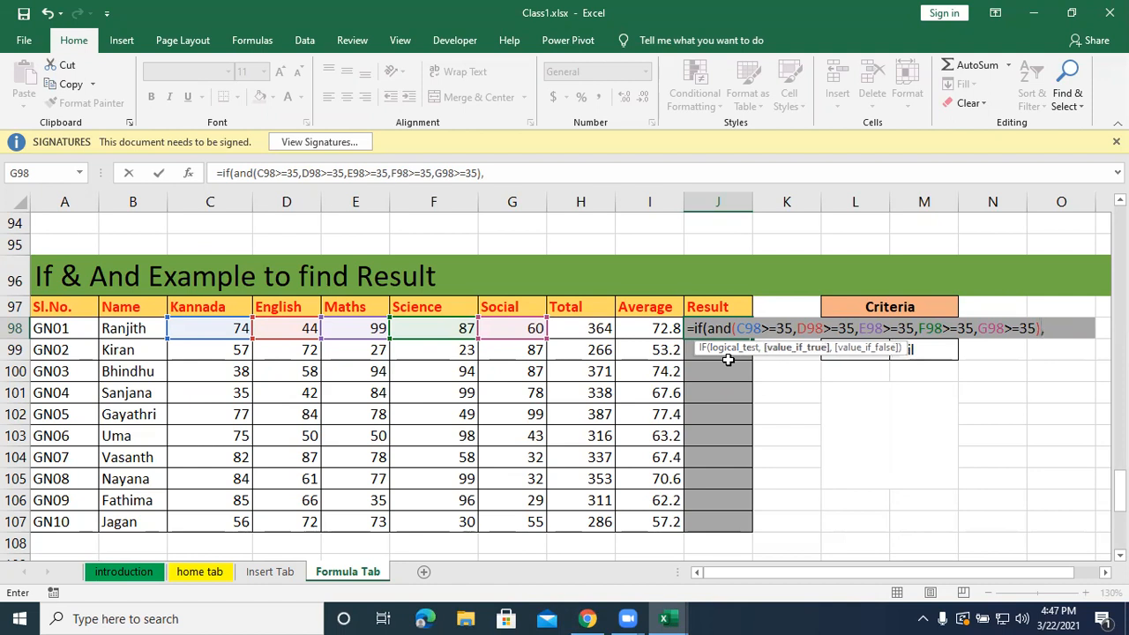
{"action": "type", "text": "\"Pasws"}
{"action": "key", "text": "BackSpace"}
{"action": "key", "text": "BackSpace"}
{"action": "type", "text": "s\",\""}
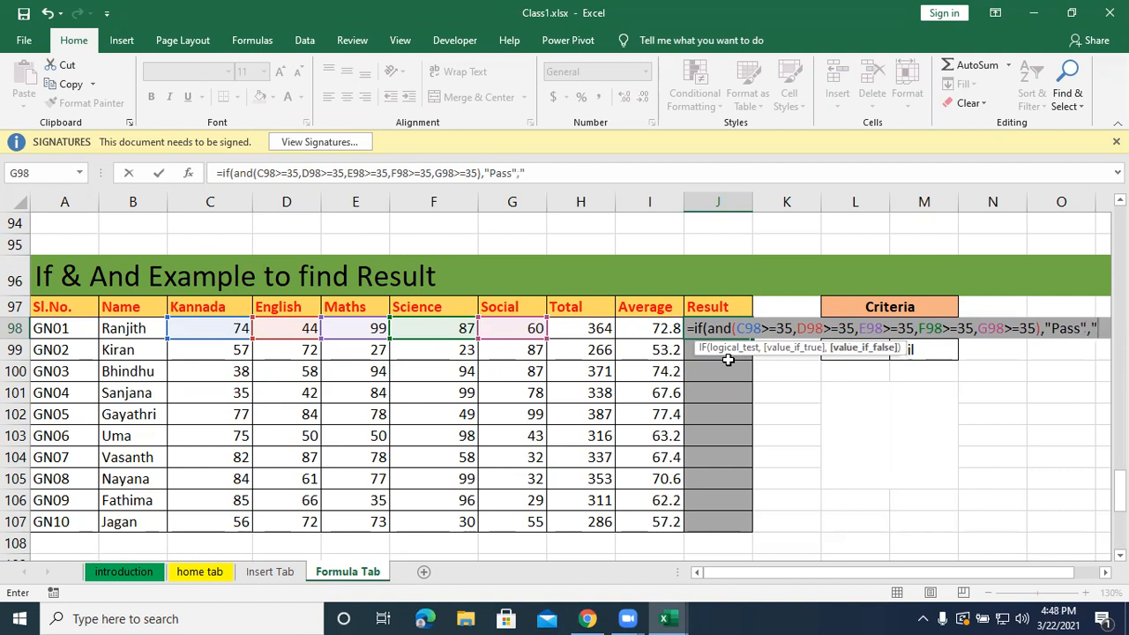
{"action": "type", "text": "fail"}
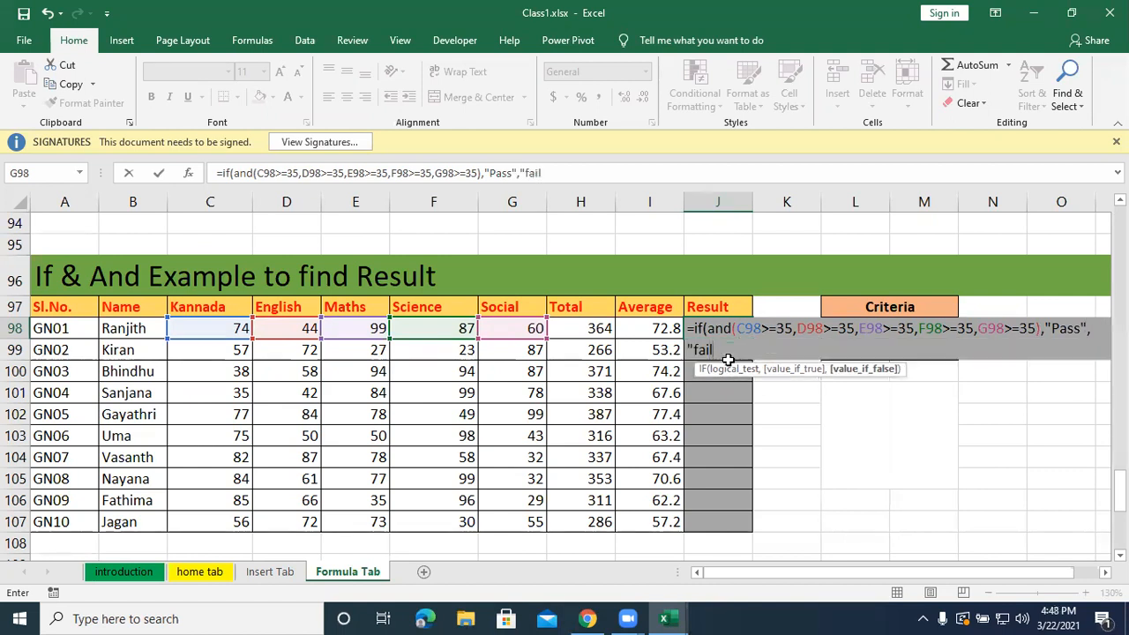
{"action": "type", "text": "\")"}
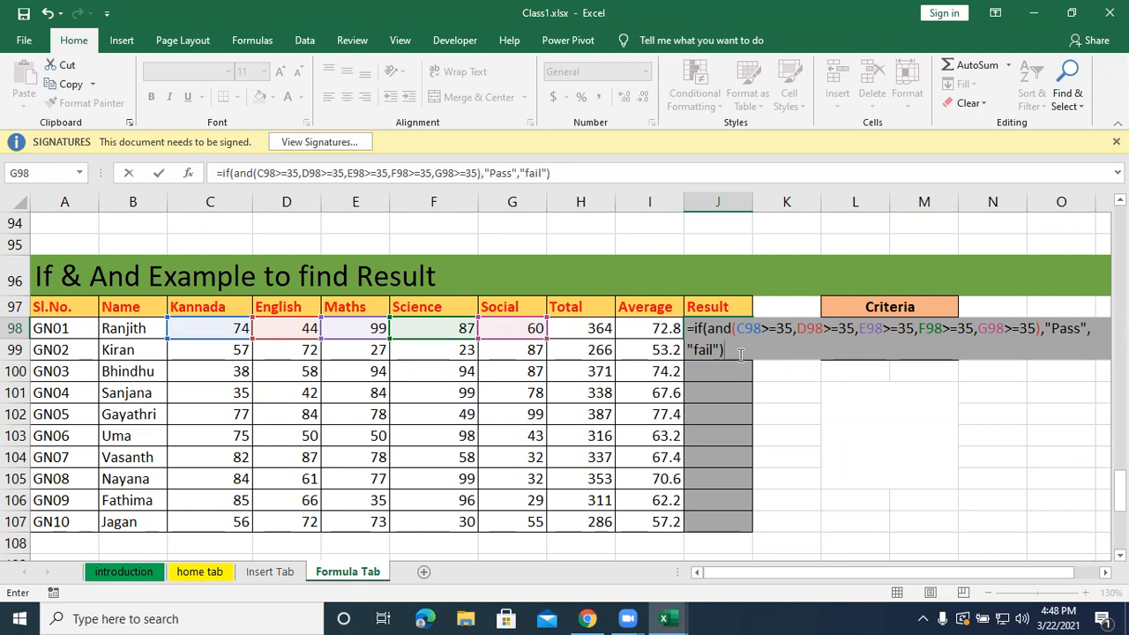
{"action": "left_click", "coordinate": [700, 36]}
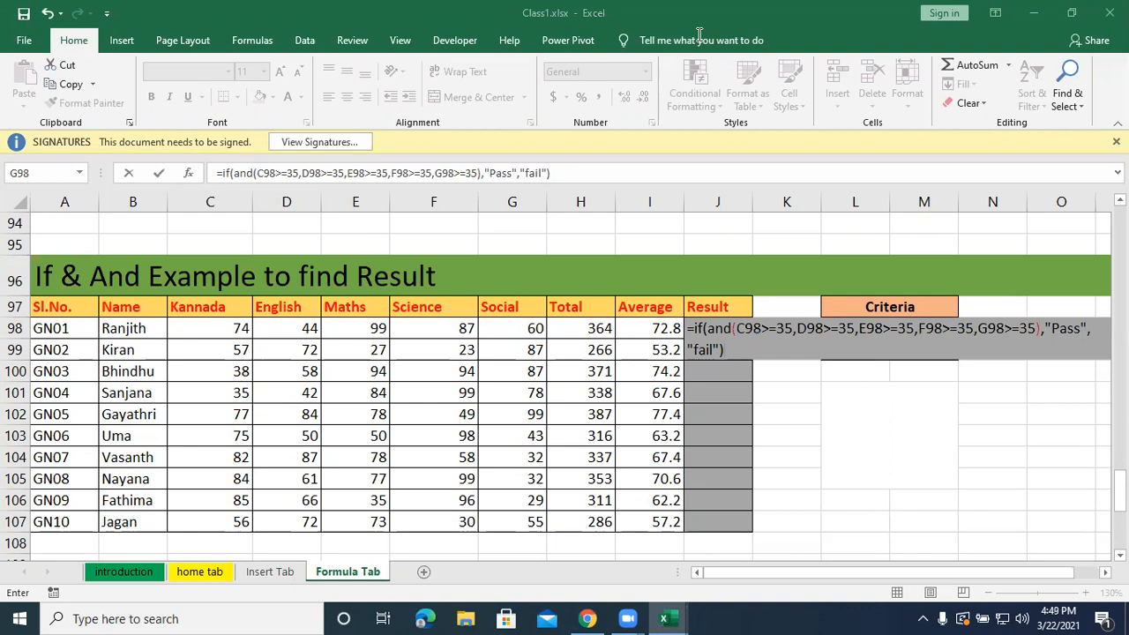
{"action": "left_click", "coordinate": [713, 327]}
{"action": "key", "text": "ctrl+Return"}
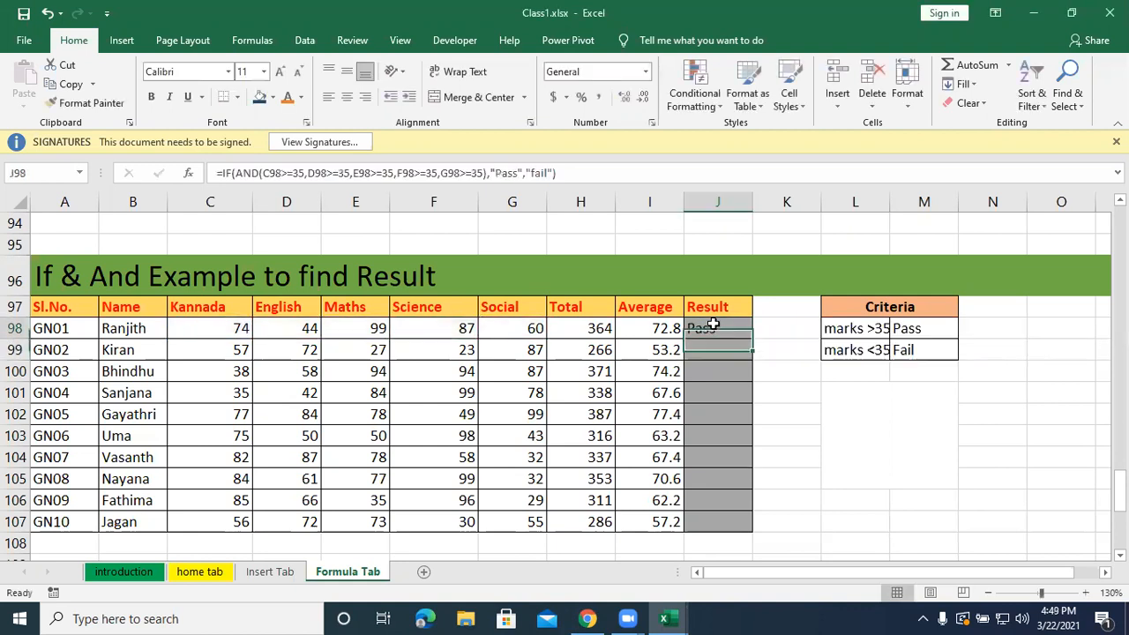
Fill the Result formula from J98 down through row 107 and open J98's formula for inspection.
{"action": "left_click_drag", "start_coordinate": [755, 341], "coordinate": [744, 527]}
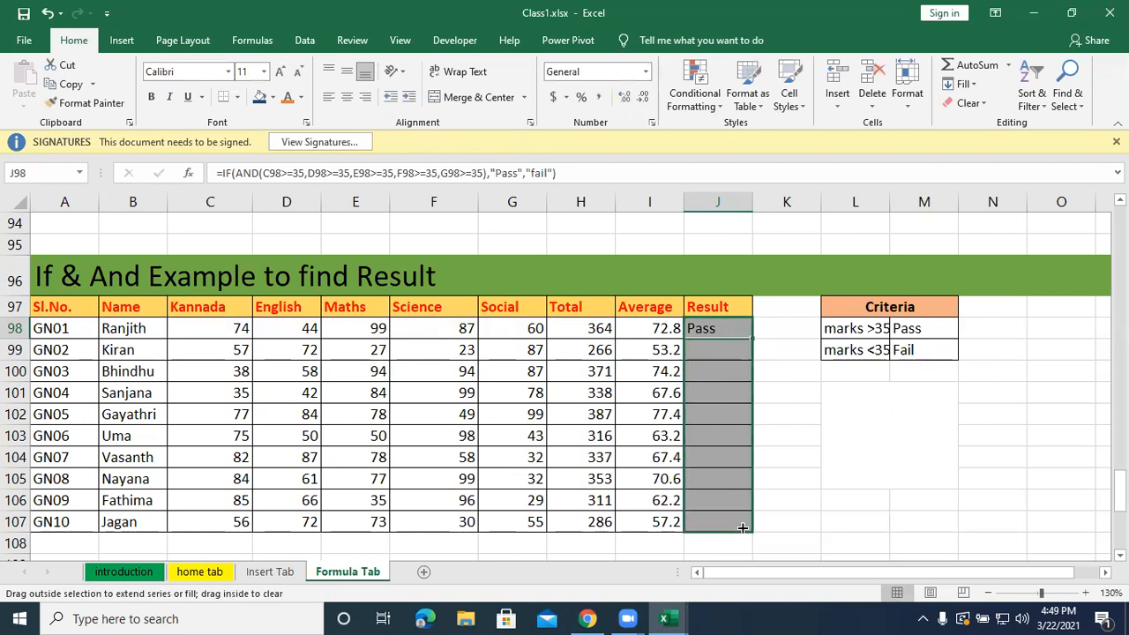
{"action": "double_click", "coordinate": [701, 328]}
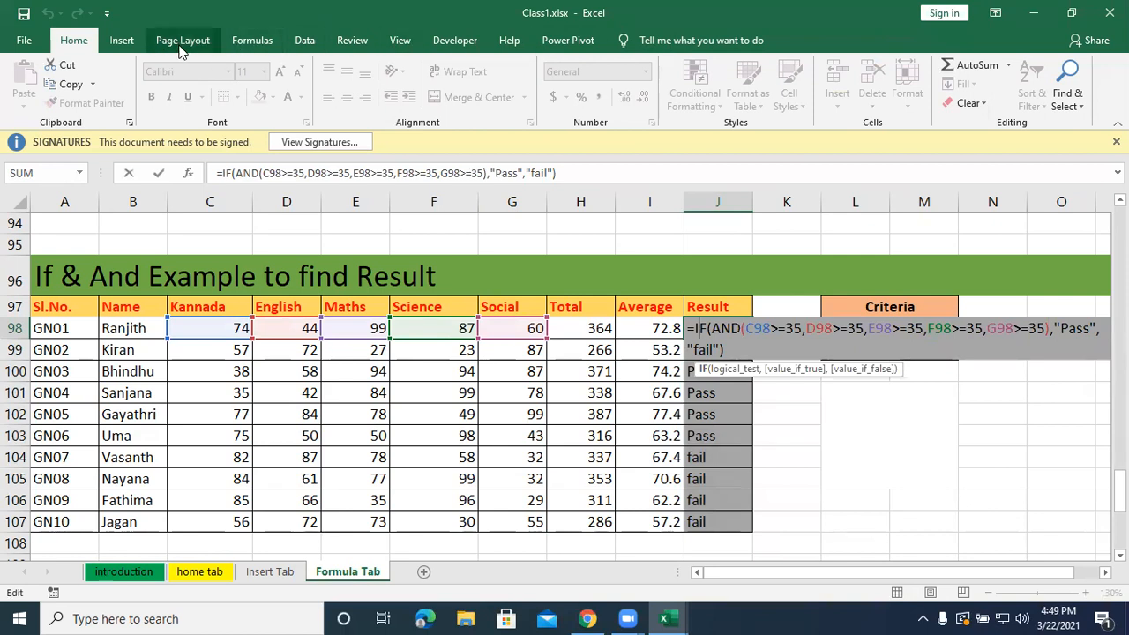
Finish inspecting the Result formula in J98 and close the cell, keeping the formula as entered.
{"action": "left_click", "coordinate": [482, 40]}
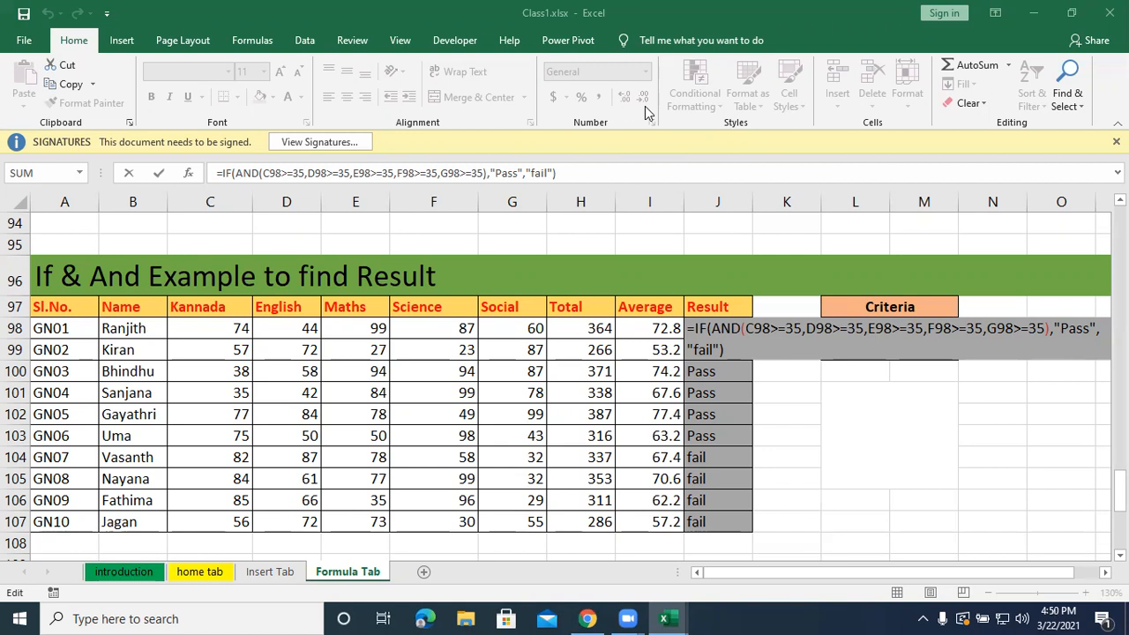
{"action": "left_click", "coordinate": [782, 441]}
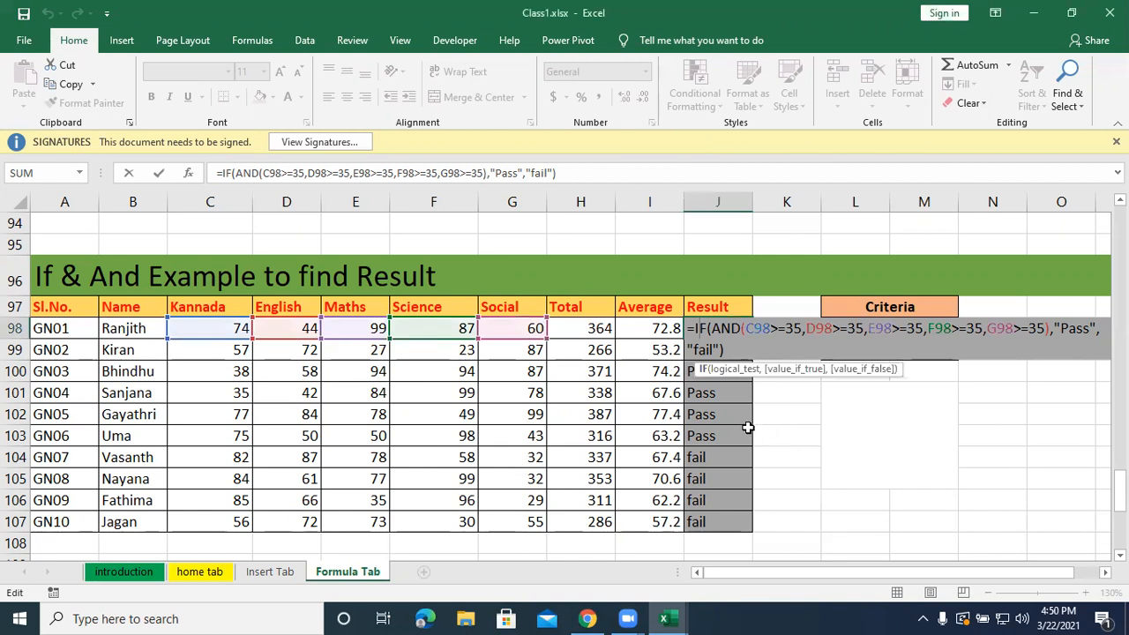
{"action": "key", "text": "Return"}
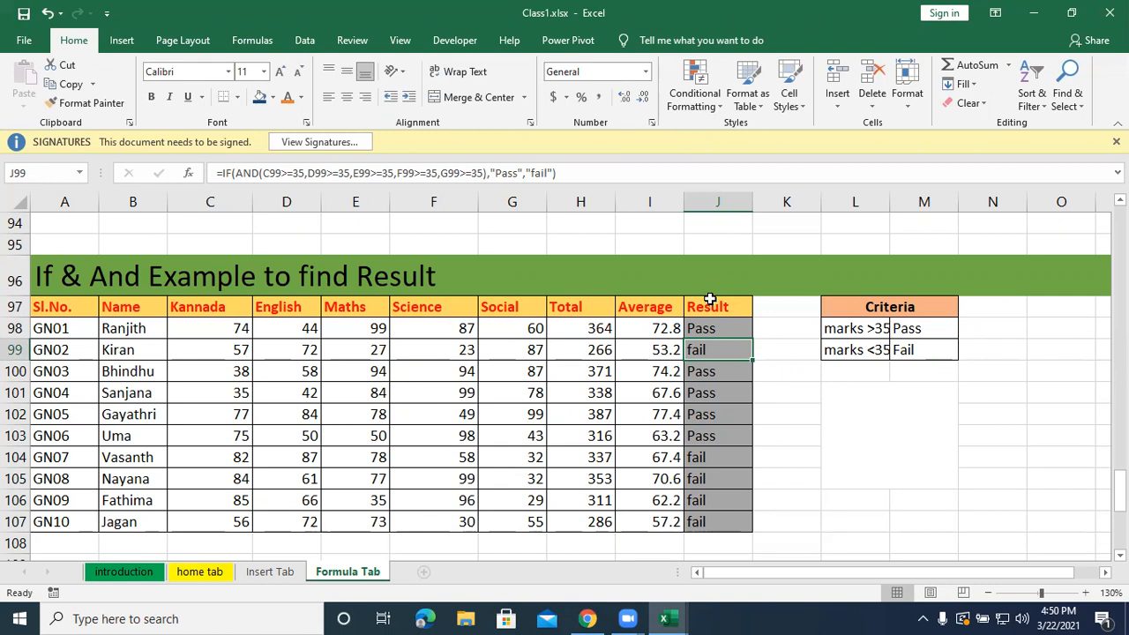
{"action": "left_click", "coordinate": [787, 448]}
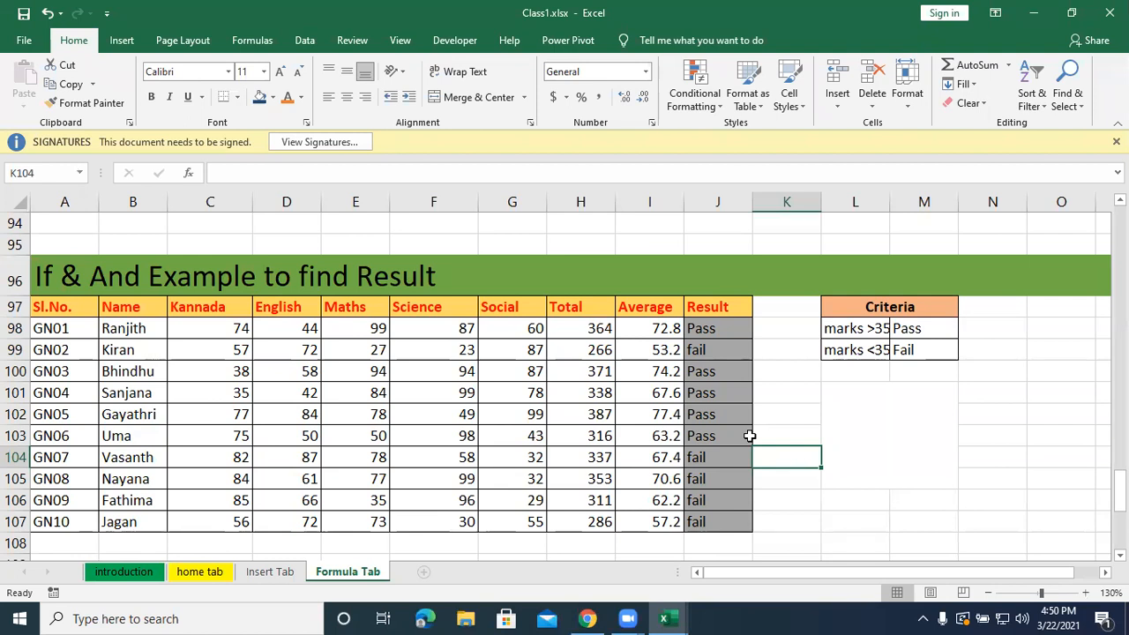
Examine the Total and Average formulas in row 112 and the Grade column of the Nested If Example table.
{"action": "scroll", "coordinate": [749, 436], "scroll_direction": "down", "scroll_amount": 1}
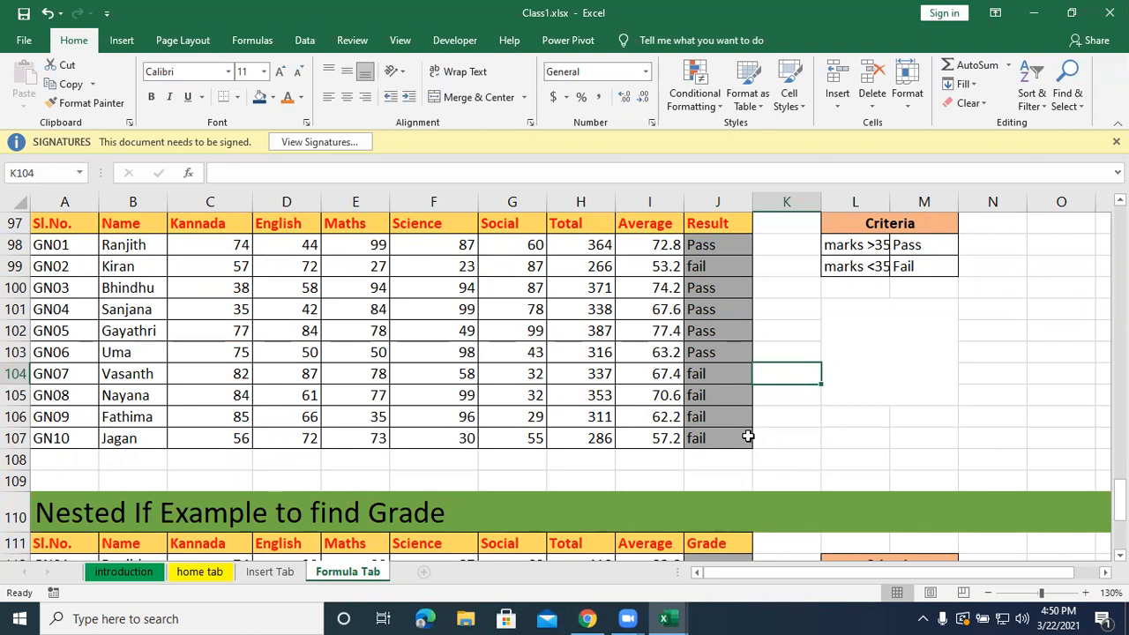
{"action": "scroll", "coordinate": [748, 436], "scroll_direction": "down", "scroll_amount": 1}
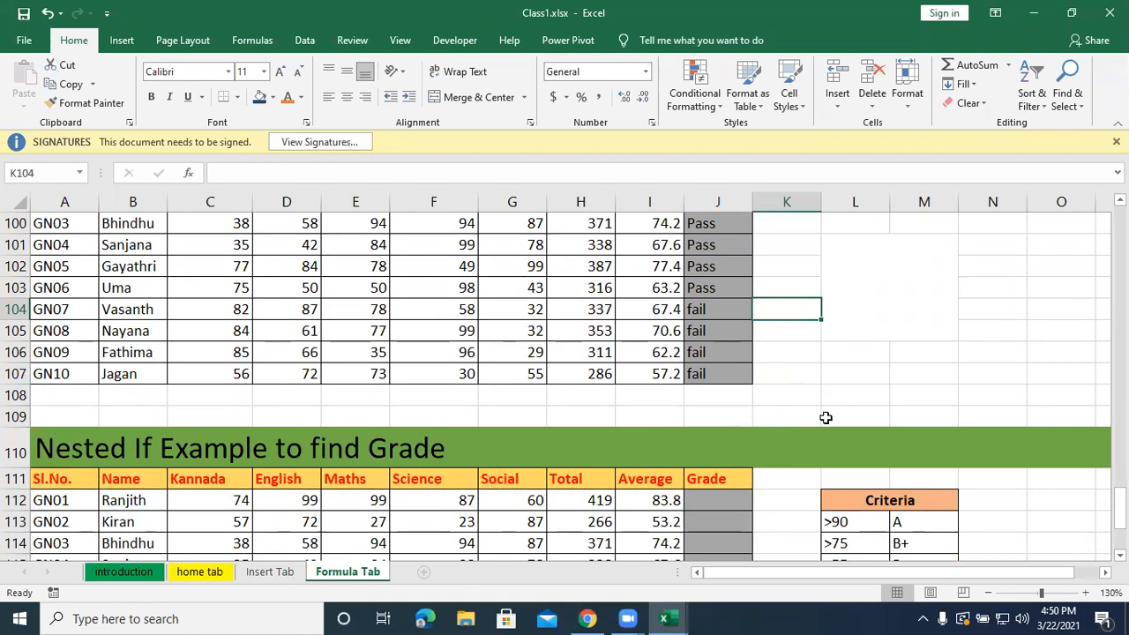
{"action": "left_click", "coordinate": [583, 35]}
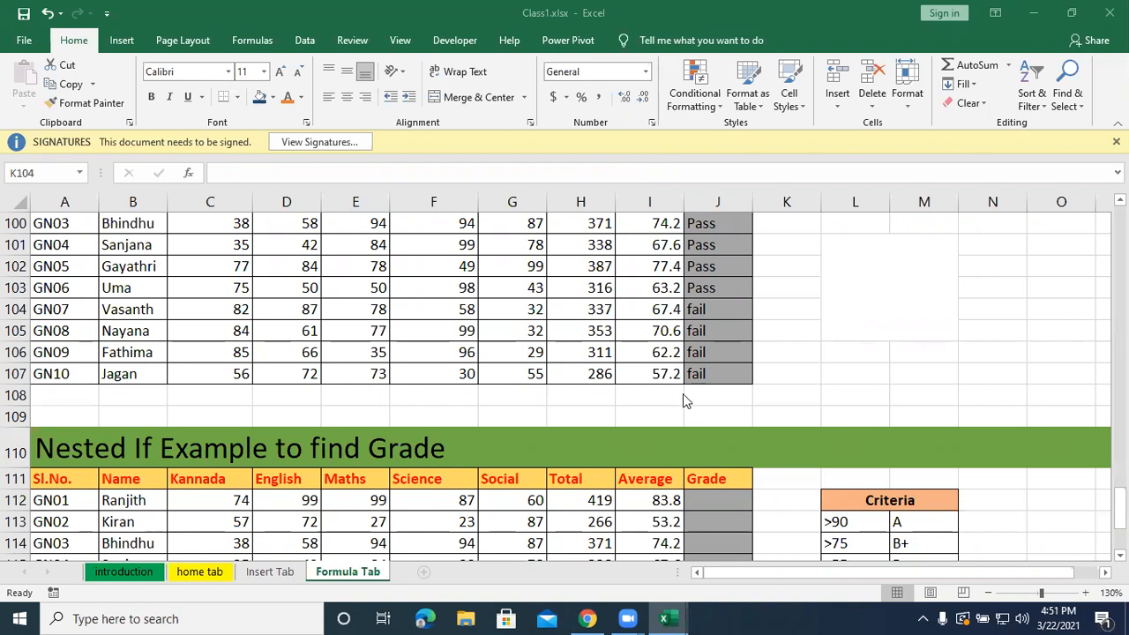
{"action": "scroll", "coordinate": [577, 357], "scroll_direction": "down", "scroll_amount": 2}
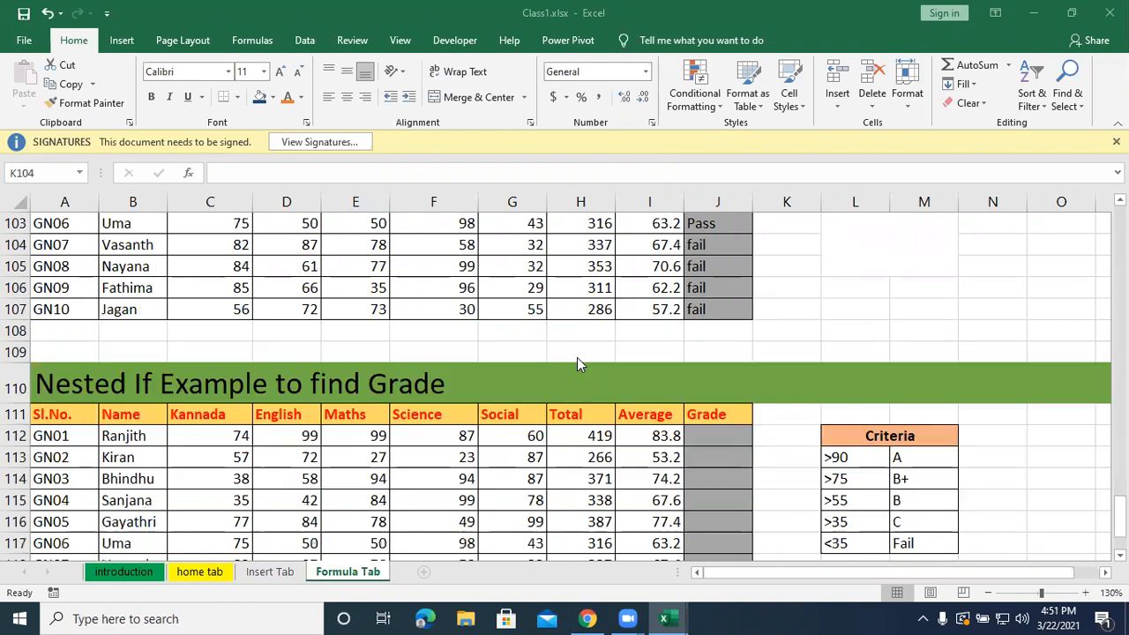
{"action": "scroll", "coordinate": [578, 364], "scroll_direction": "down", "scroll_amount": 1}
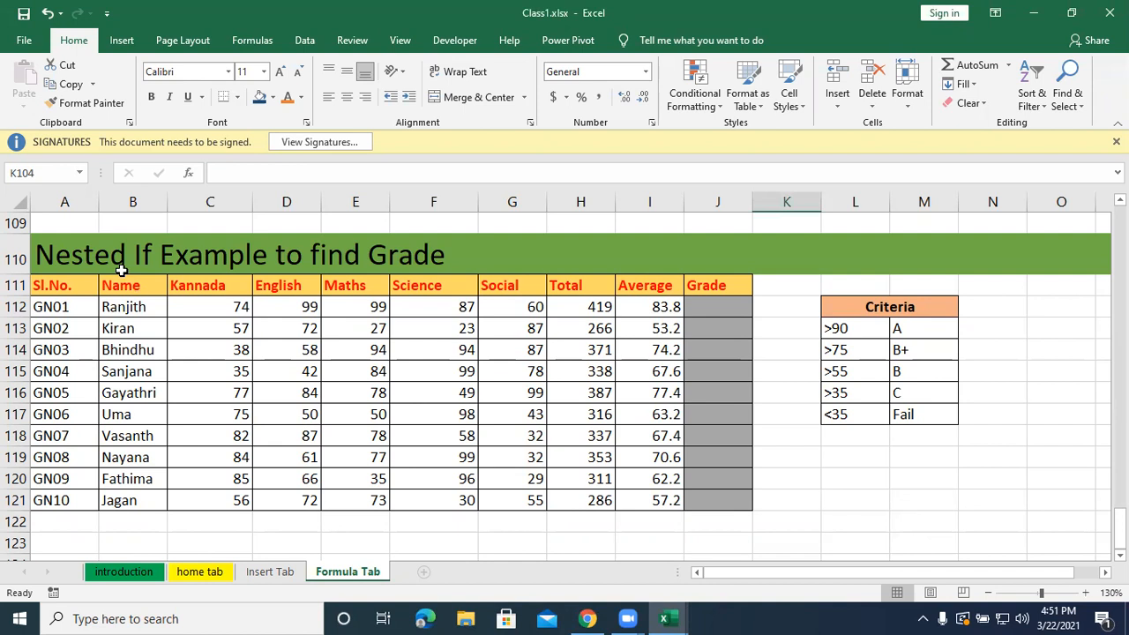
{"action": "left_click", "coordinate": [698, 310]}
{"action": "left_click", "coordinate": [565, 305]}
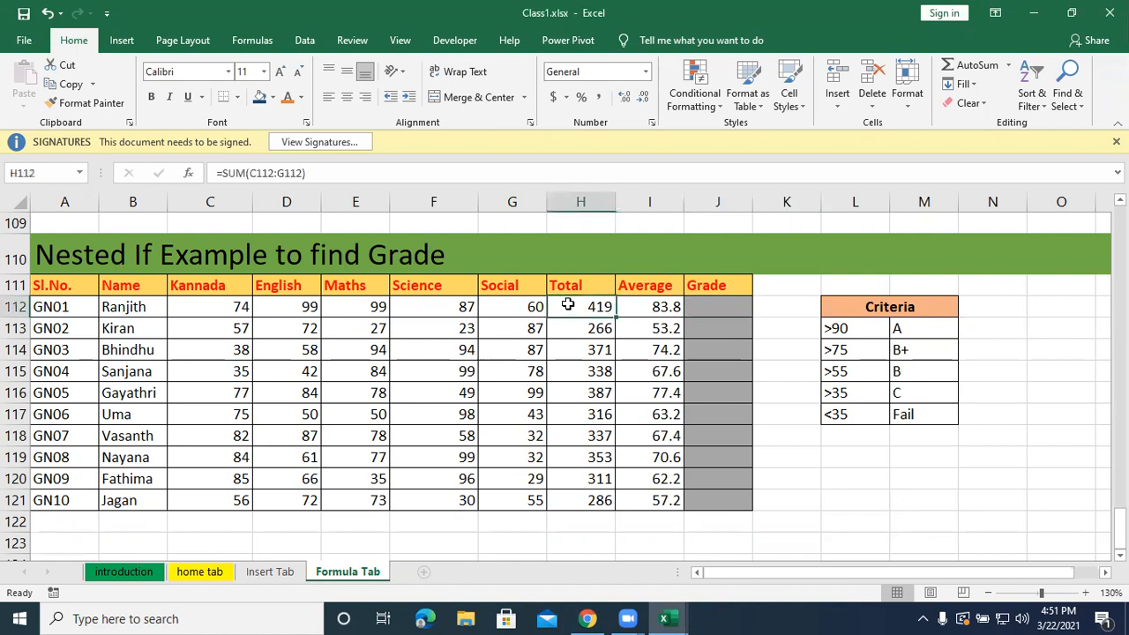
{"action": "left_click", "coordinate": [663, 306]}
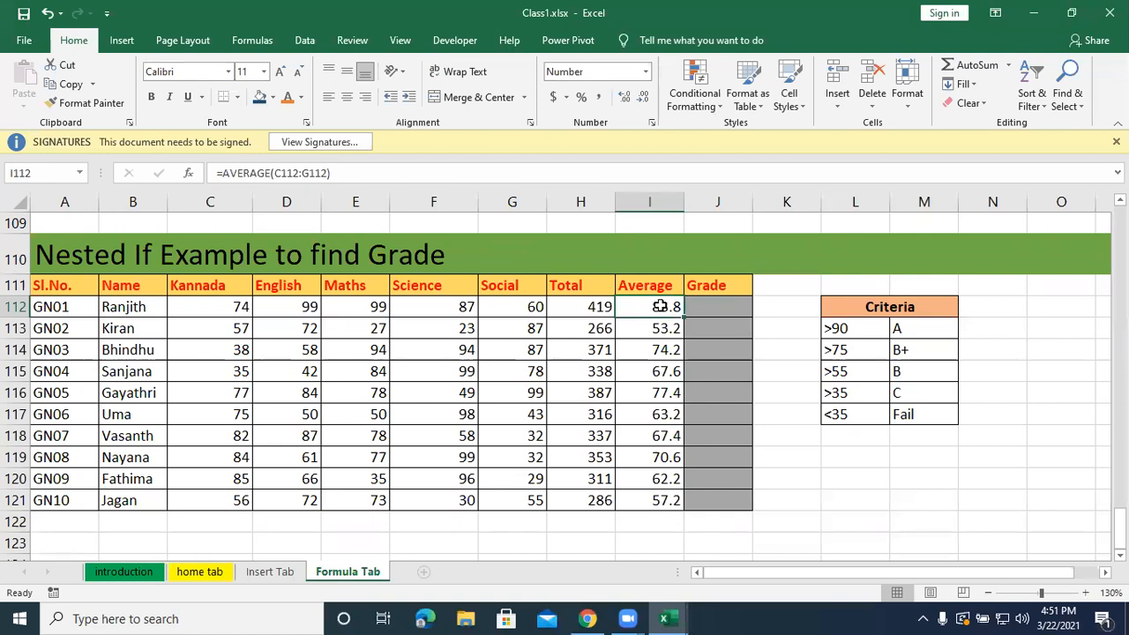
{"action": "left_click", "coordinate": [707, 305]}
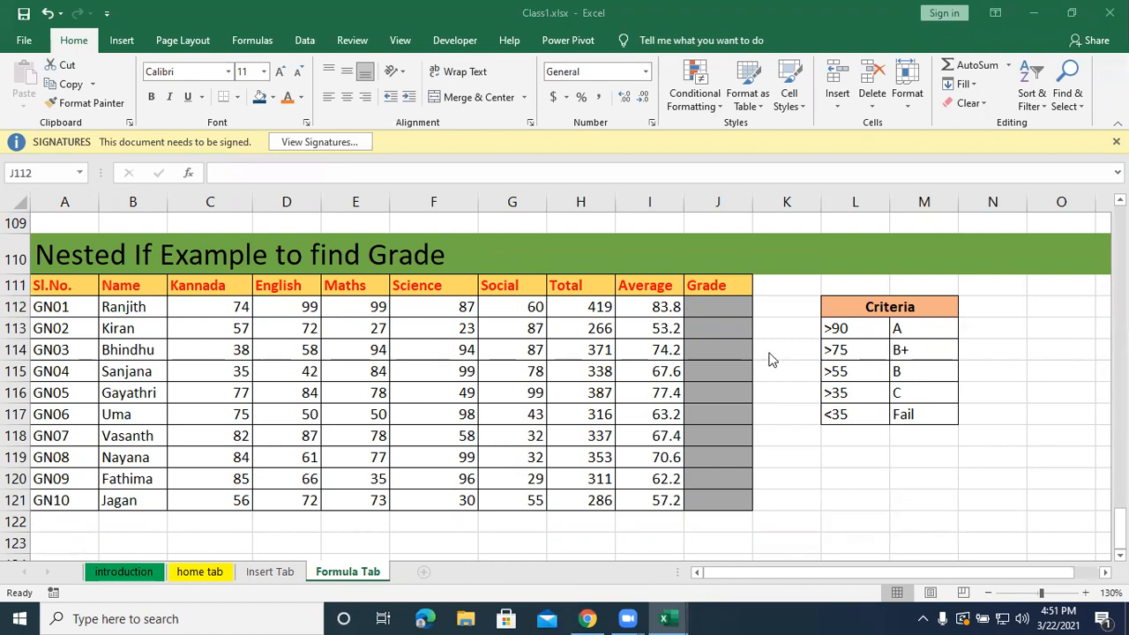
{"action": "left_click", "coordinate": [724, 305]}
{"action": "left_click", "coordinate": [718, 438]}
{"action": "left_click", "coordinate": [720, 370]}
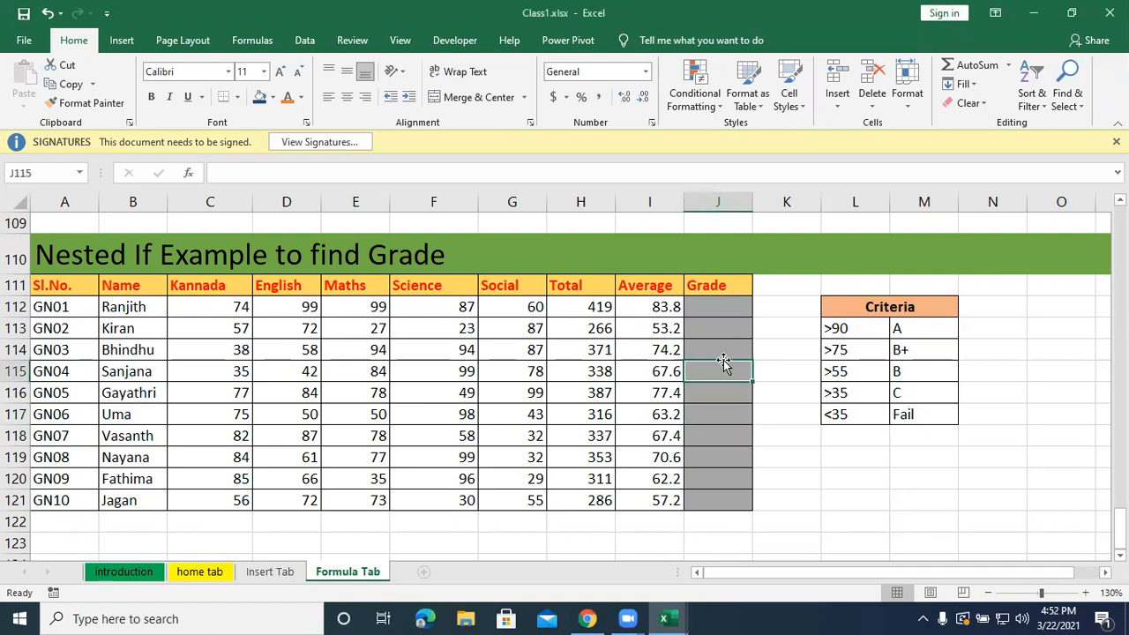
{"action": "left_click", "coordinate": [696, 304]}
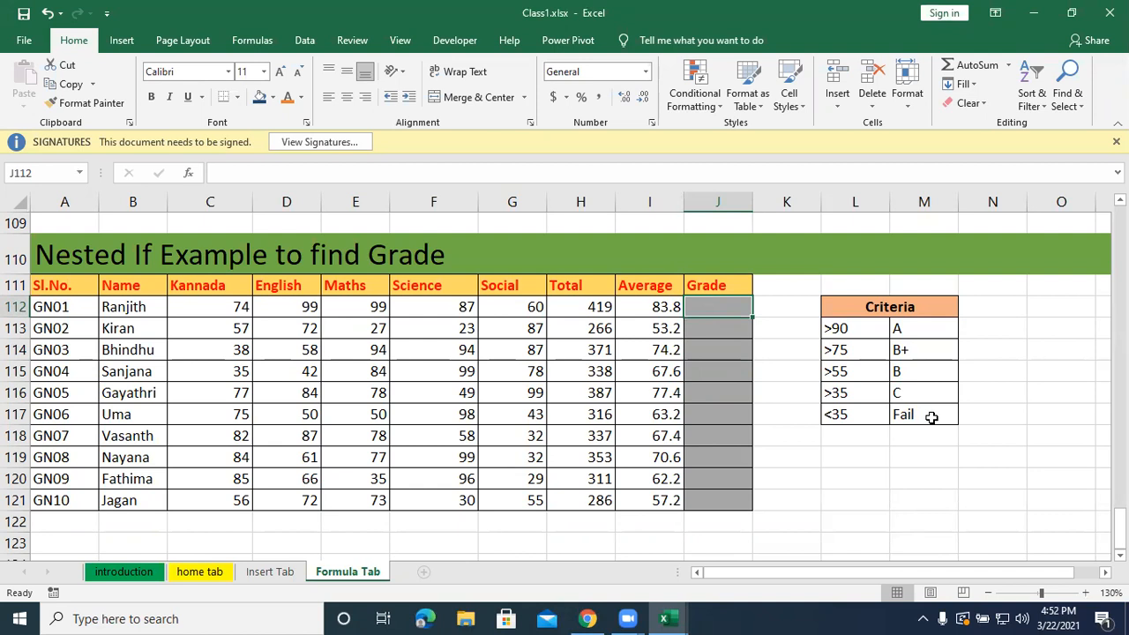
Review the grade thresholds in the Criteria table, cells L113 to L117.
{"action": "left_click_drag", "start_coordinate": [926, 443], "coordinate": [862, 332]}
{"action": "left_click", "coordinate": [862, 332]}
{"action": "left_click", "coordinate": [860, 350]}
{"action": "left_click", "coordinate": [861, 372]}
{"action": "left_click", "coordinate": [861, 396]}
{"action": "left_click", "coordinate": [860, 416]}
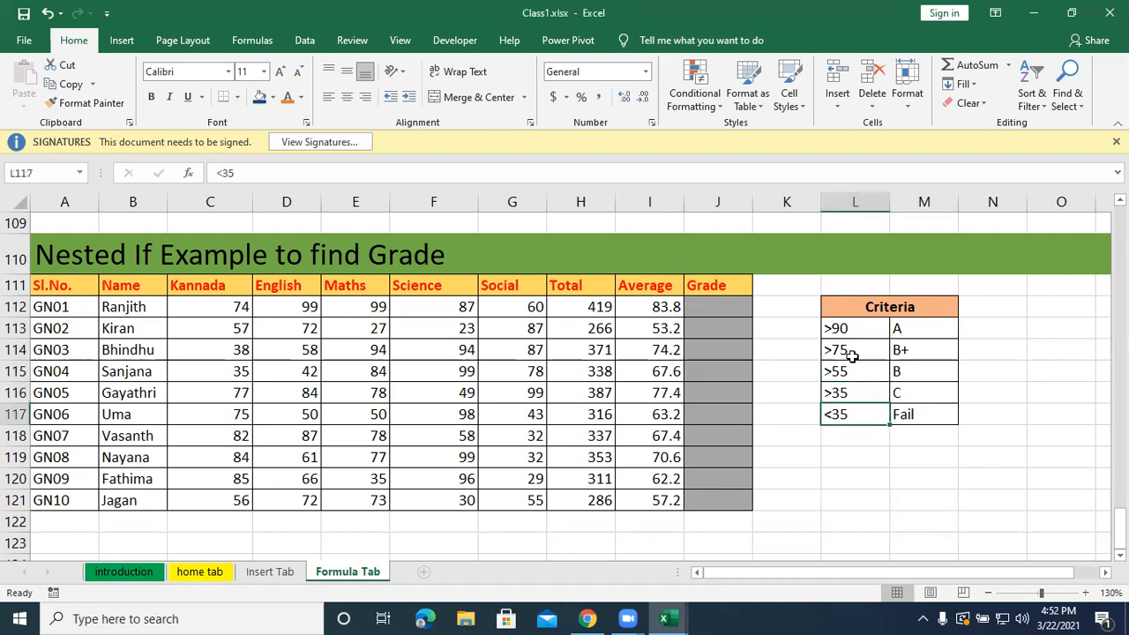
{"action": "left_click_drag", "start_coordinate": [848, 328], "coordinate": [844, 388]}
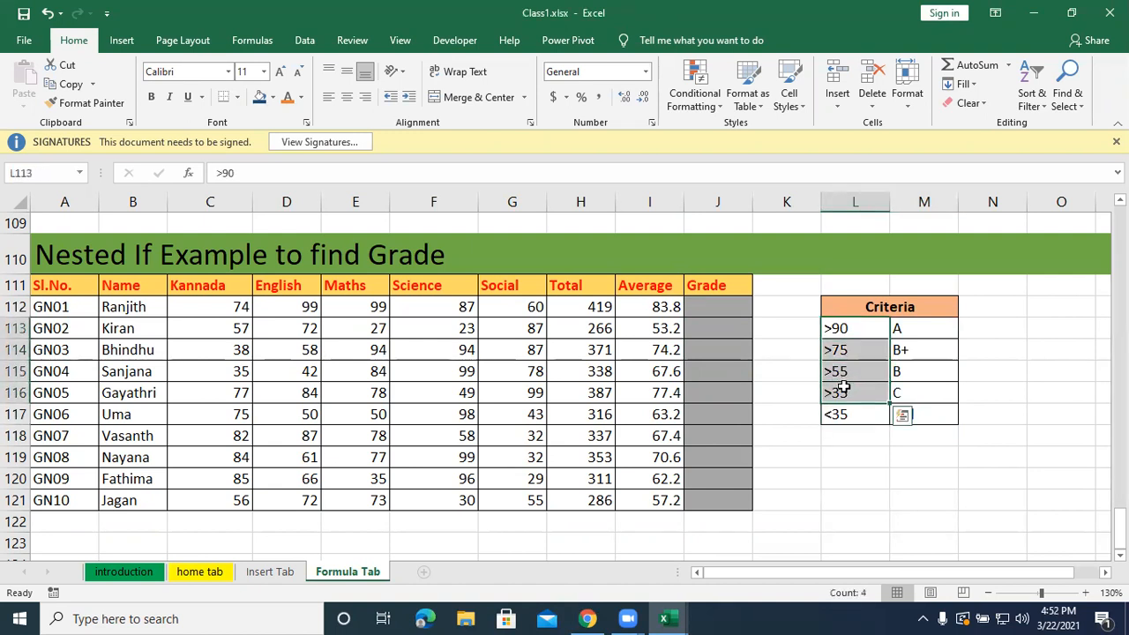
{"action": "left_click", "coordinate": [848, 451]}
Start an IF formula in Grade cell J112 with the logical test I112>=90.
{"action": "left_click", "coordinate": [726, 308]}
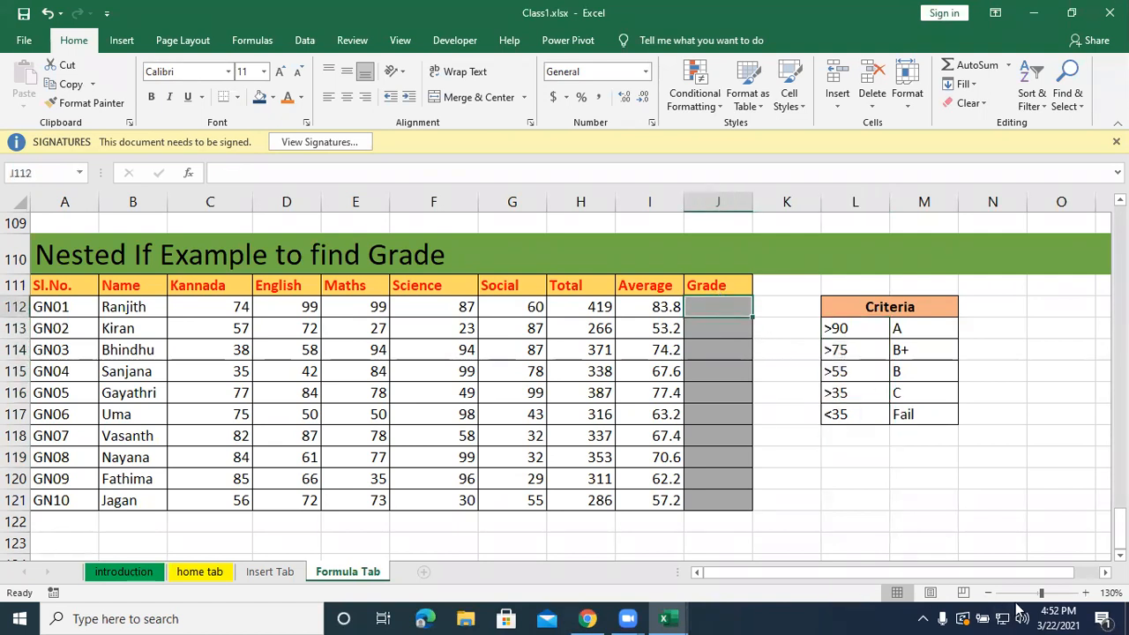
{"action": "type", "text": "=i"}
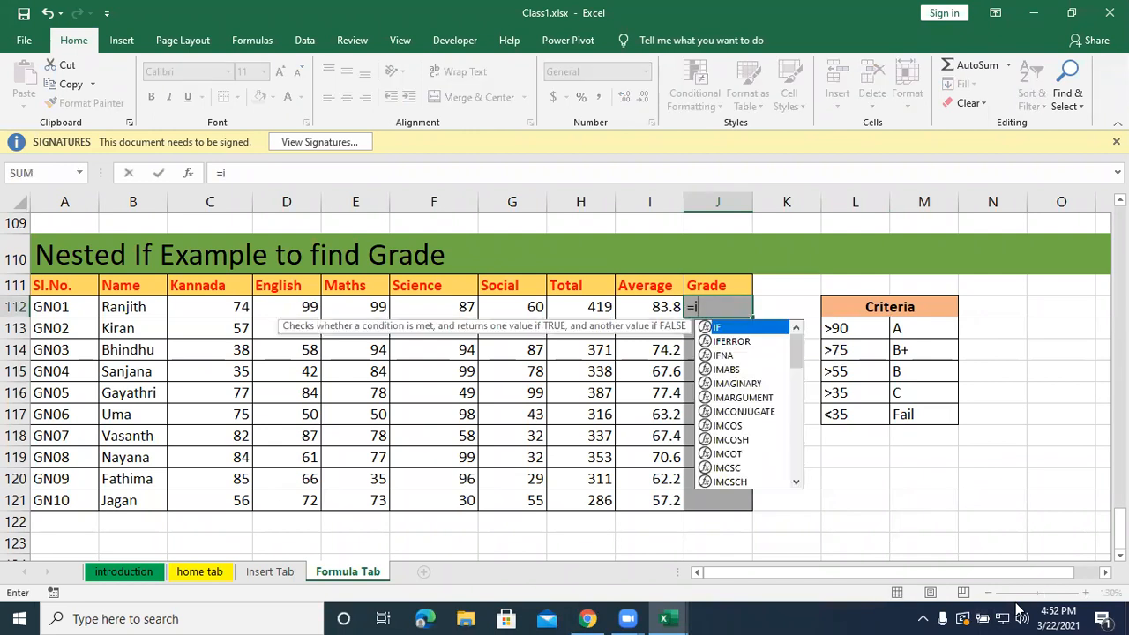
{"action": "type", "text": "f("}
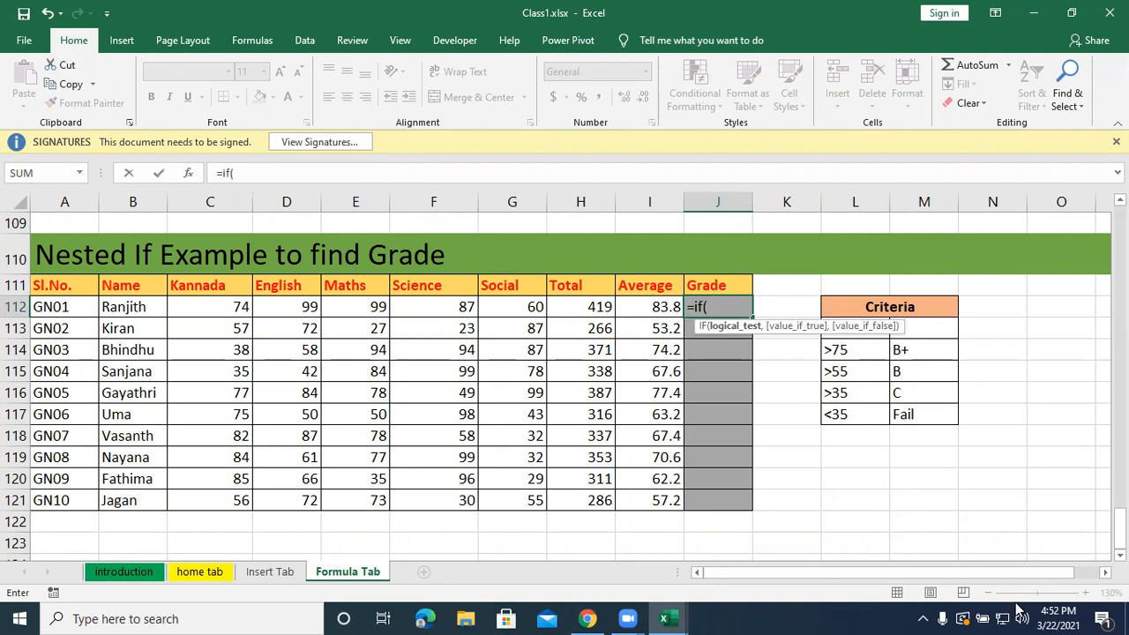
{"action": "left_click", "coordinate": [644, 306]}
{"action": "type", "text": ">"}
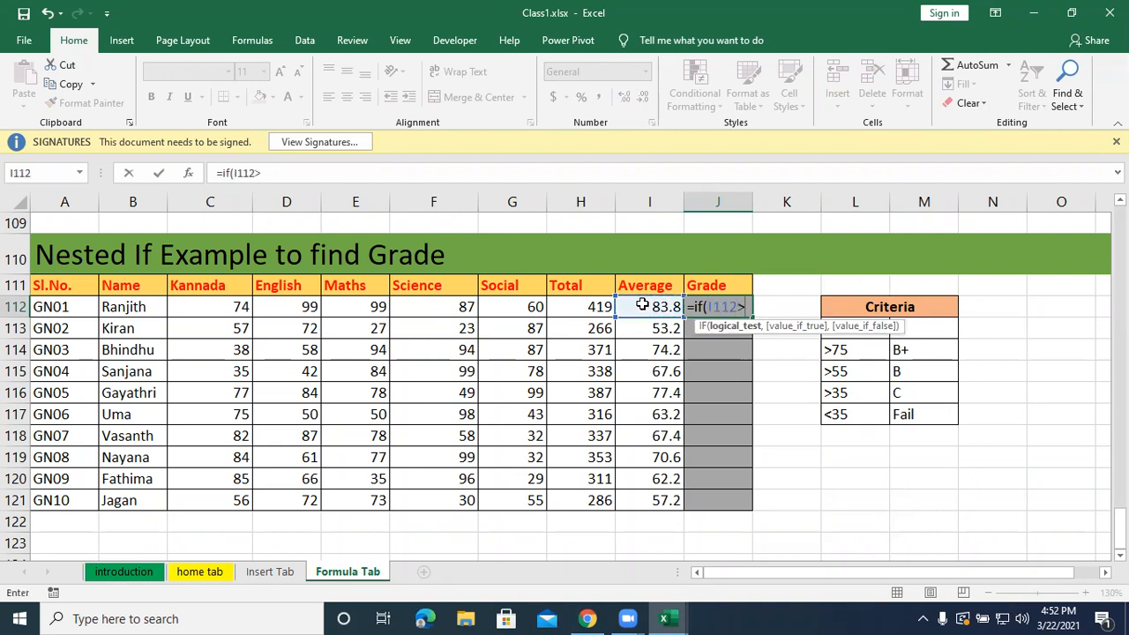
{"action": "type", "text": "=90"}
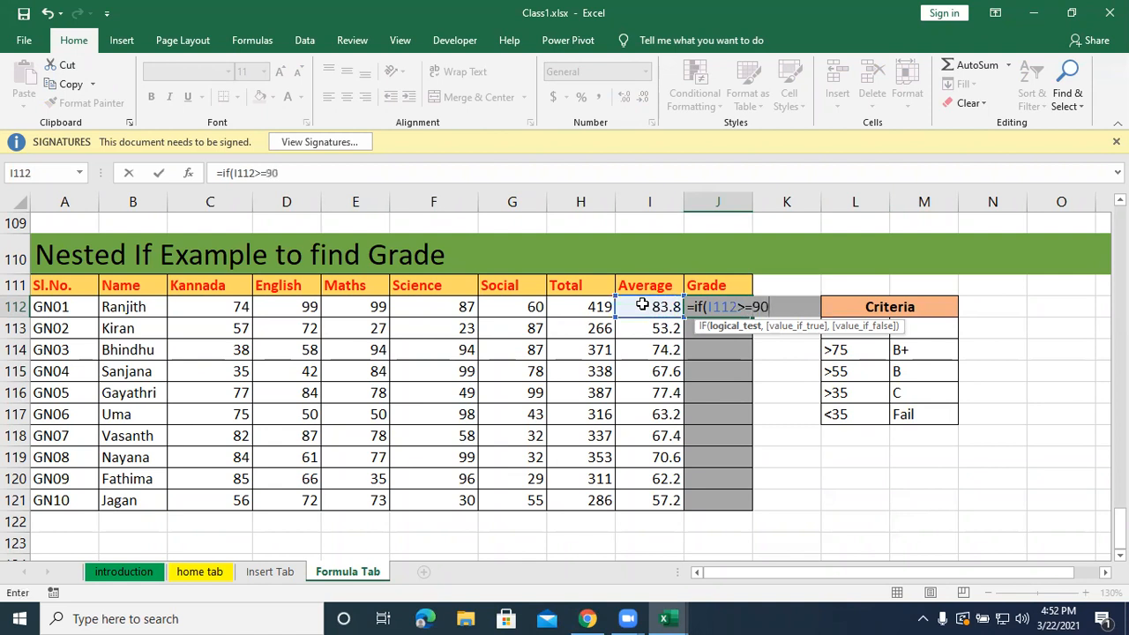
{"action": "type", "text": ","}
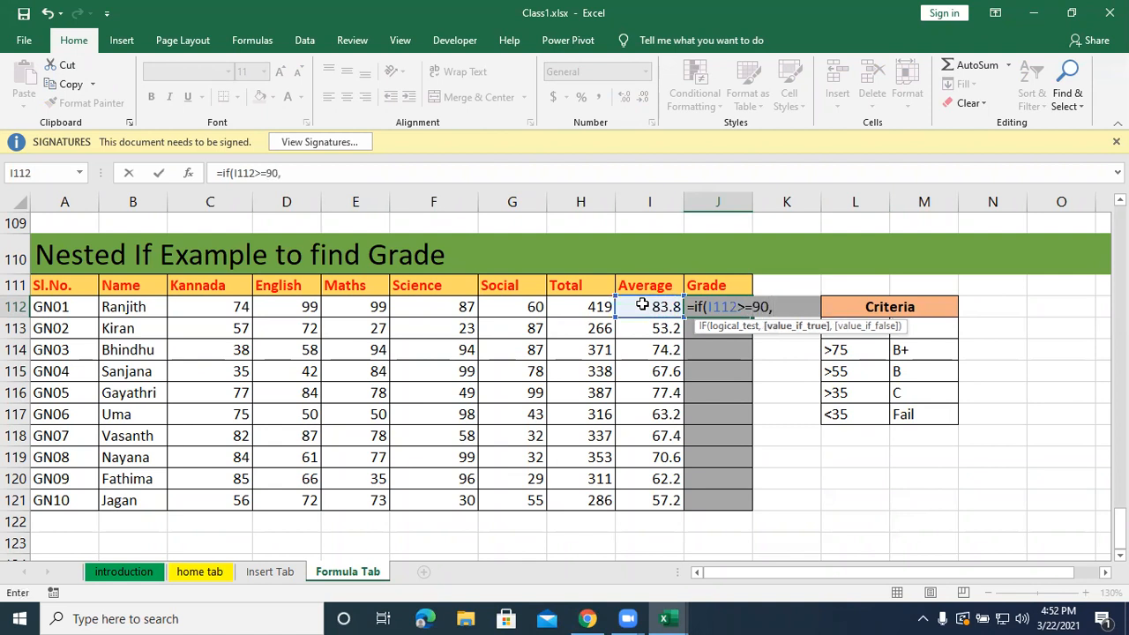
{"action": "type", "text": "\"A Grade\""}
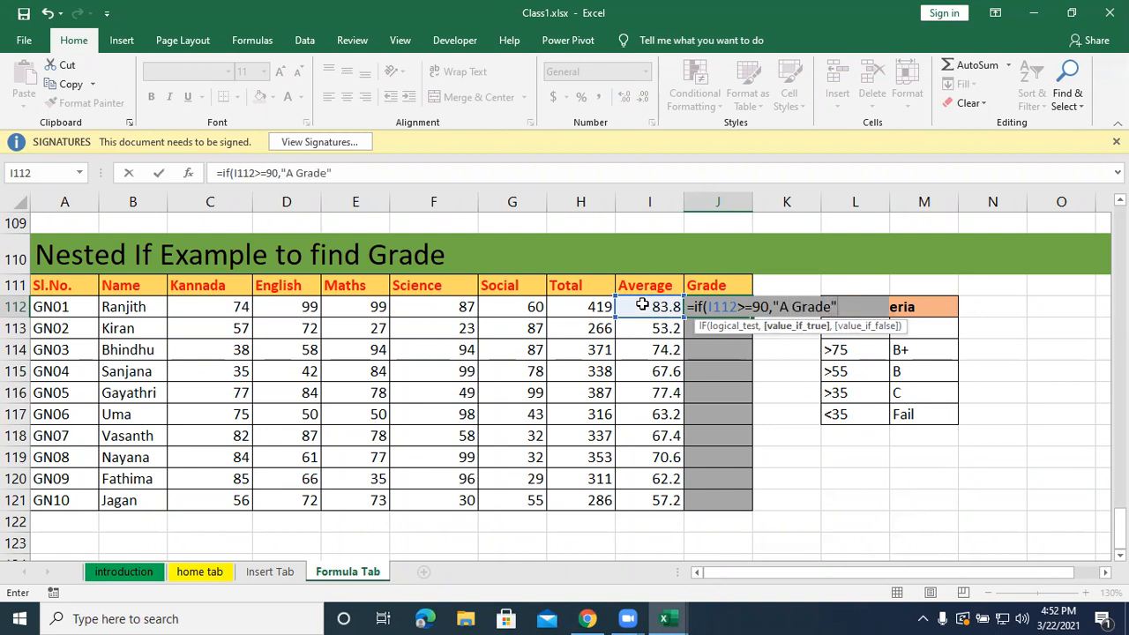
{"action": "type", "text": ","}
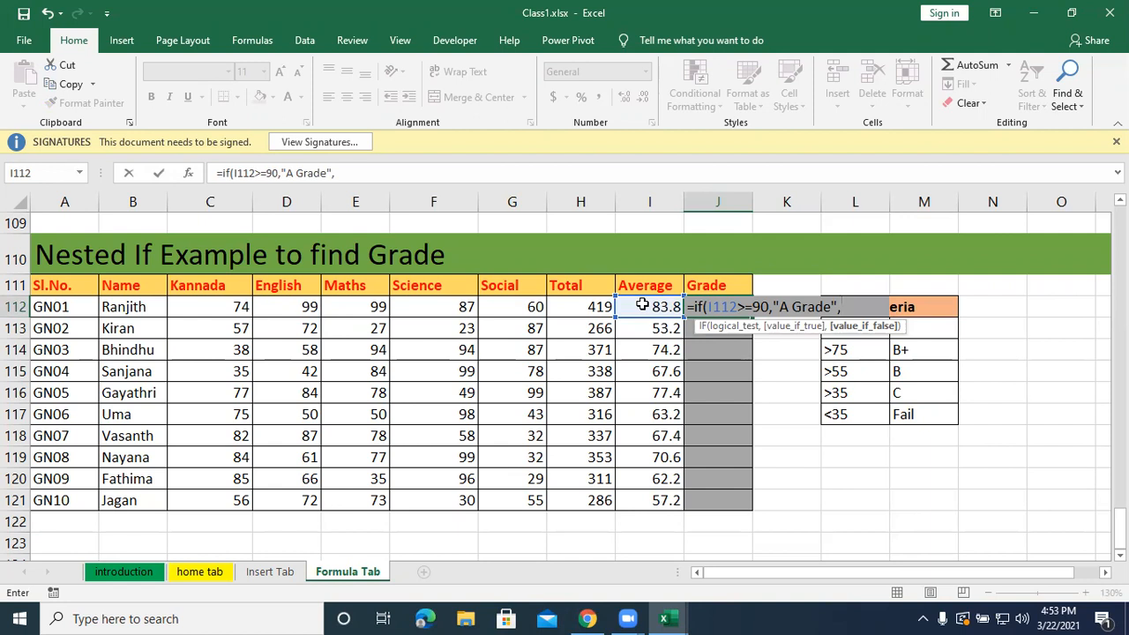
Nest a second IF as the false value in J112, with the logical test I112>=75.
{"action": "type", "text": "if"}
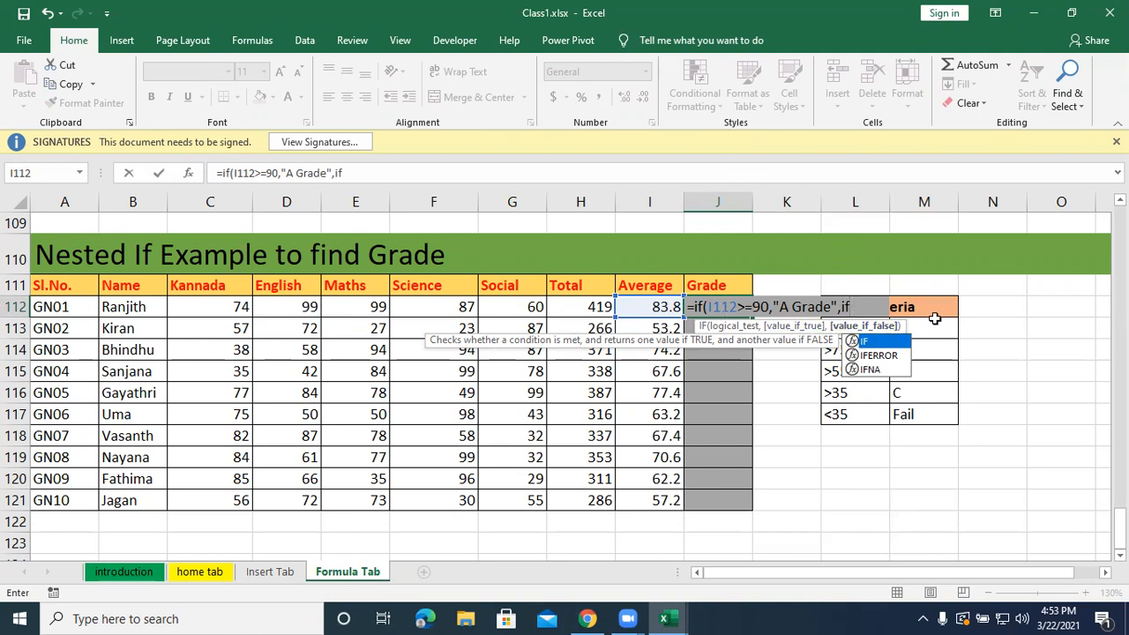
{"action": "type", "text": "("}
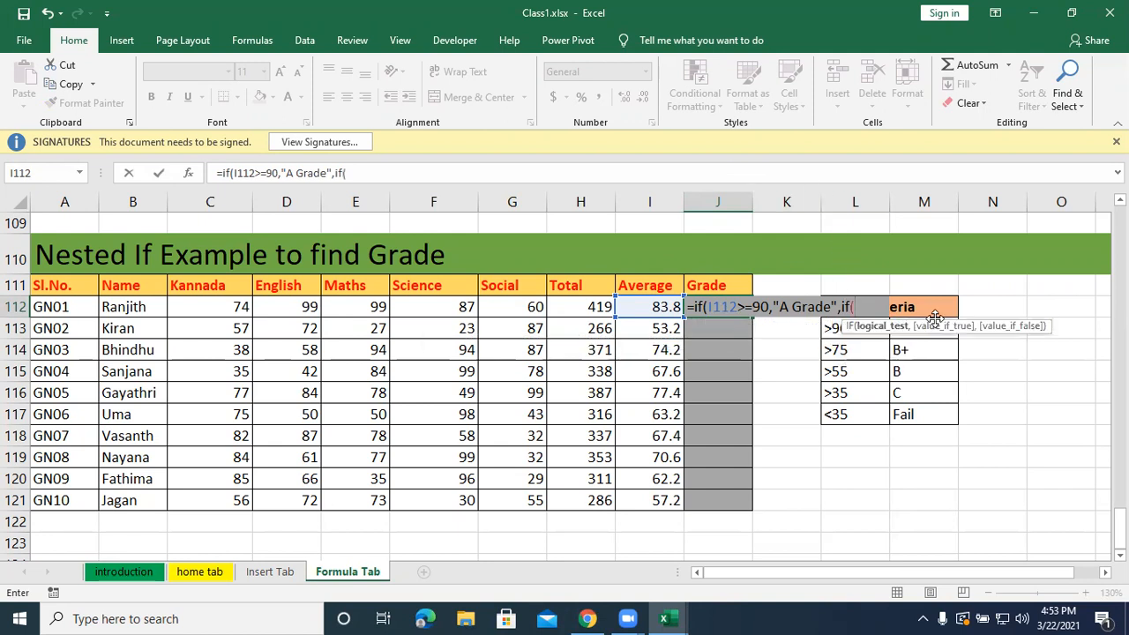
{"action": "left_click", "coordinate": [653, 306]}
{"action": "type", "text": ">=74"}
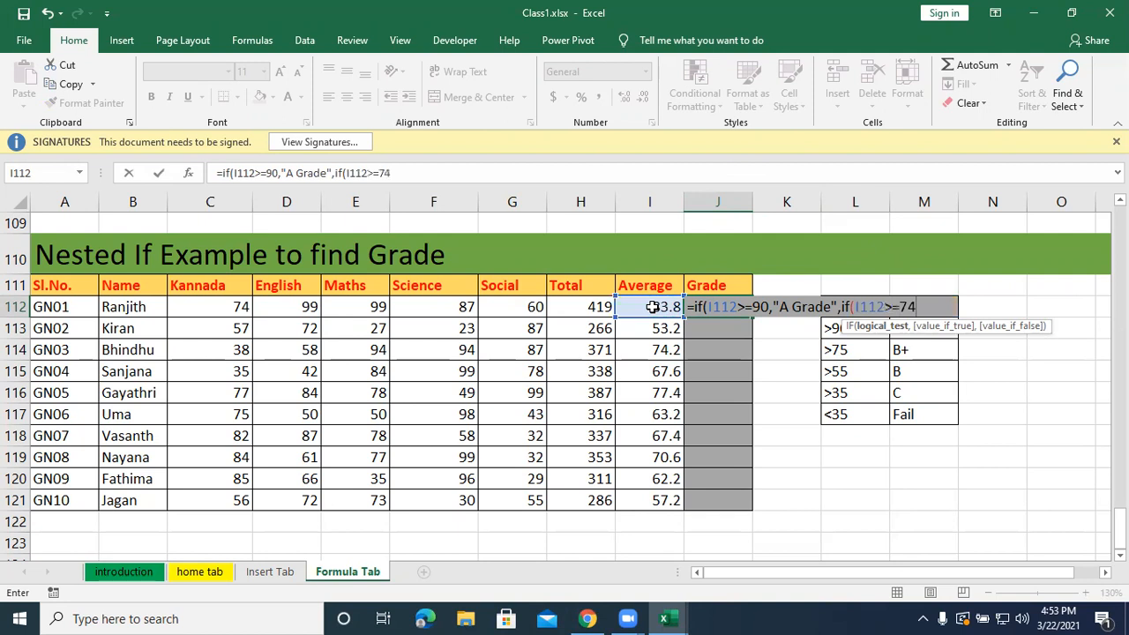
{"action": "key", "text": "BackSpace"}
{"action": "type", "text": "5"}
Add "B+ Grade" as the second IF's true value and move on to its false-value argument.
{"action": "type", "text": ",\""}
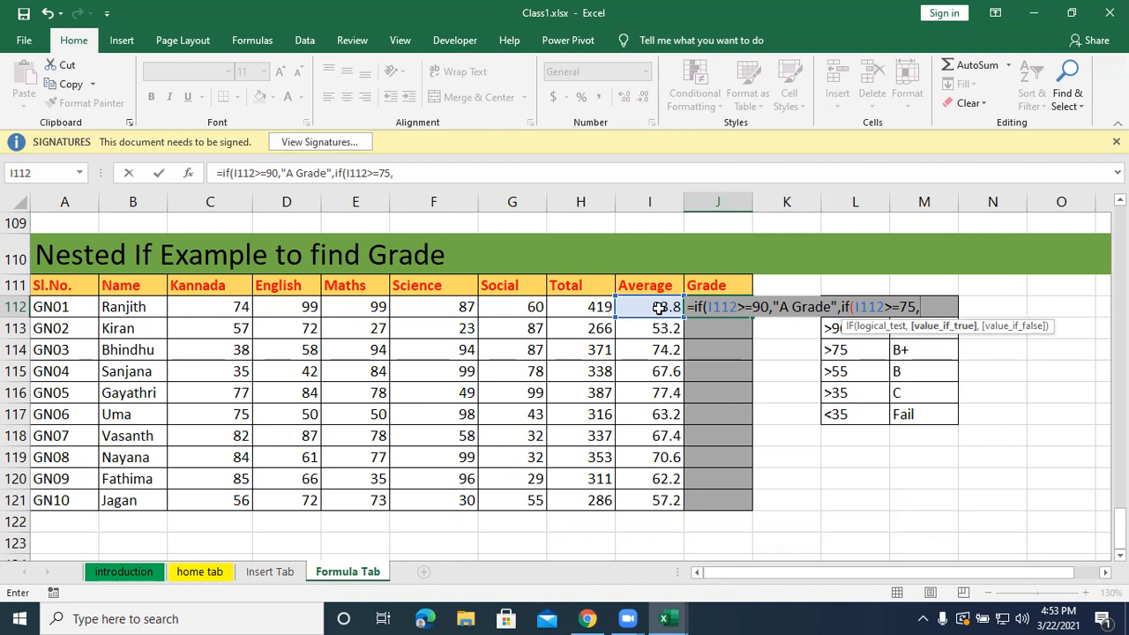
{"action": "type", "text": "B+ Grd"}
{"action": "key", "text": "BackSpace"}
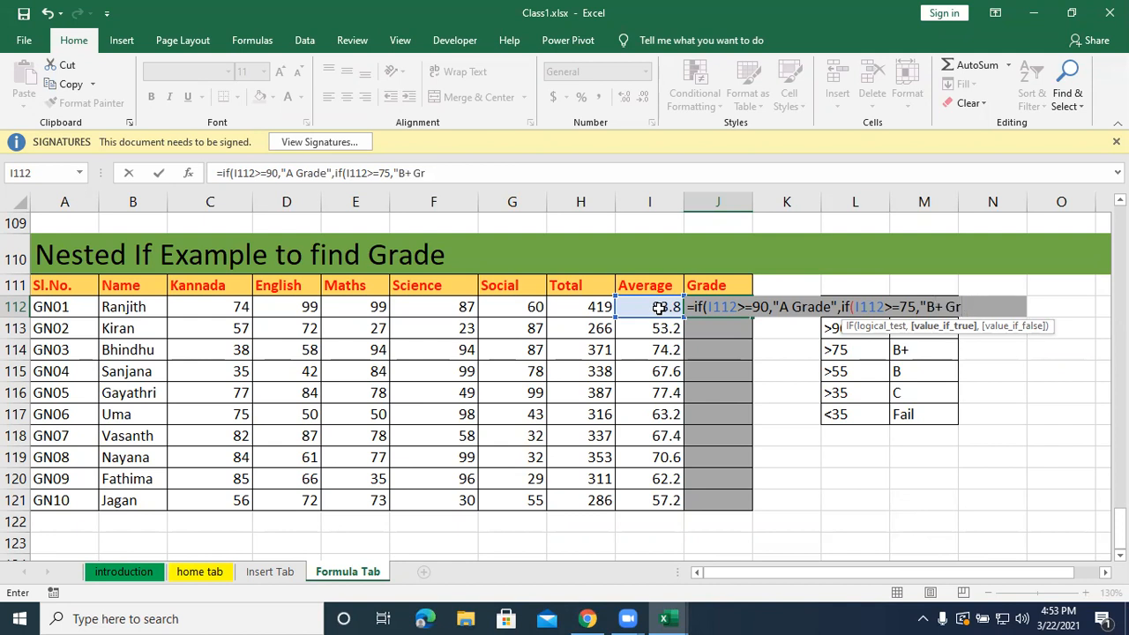
{"action": "left_click", "coordinate": [898, 263]}
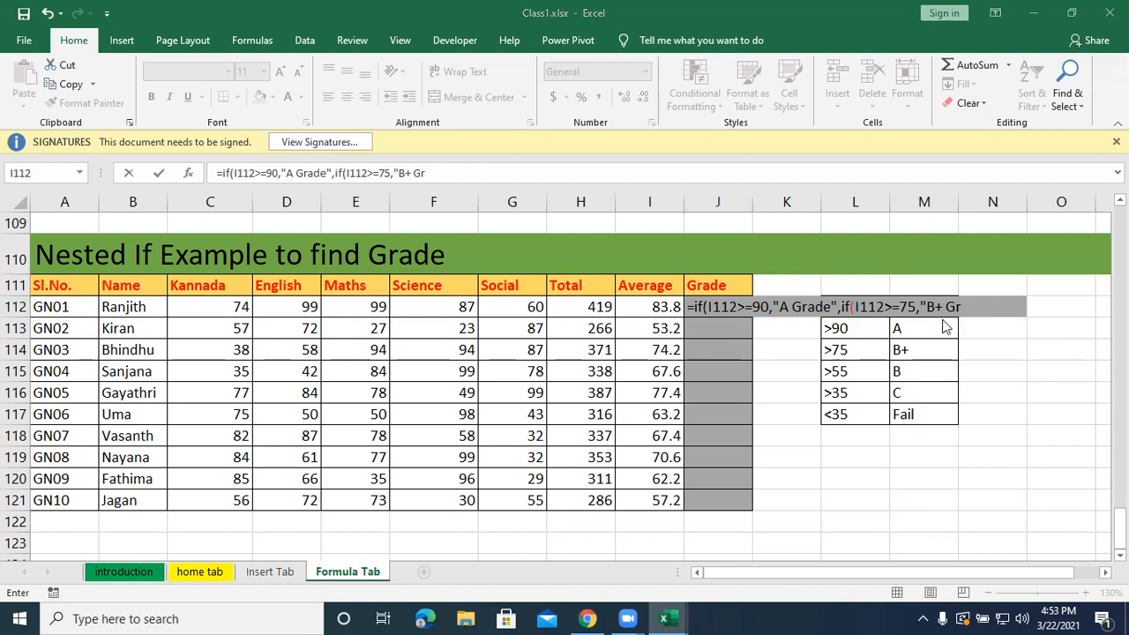
{"action": "left_click", "coordinate": [979, 307]}
{"action": "type", "text": "ade\","}
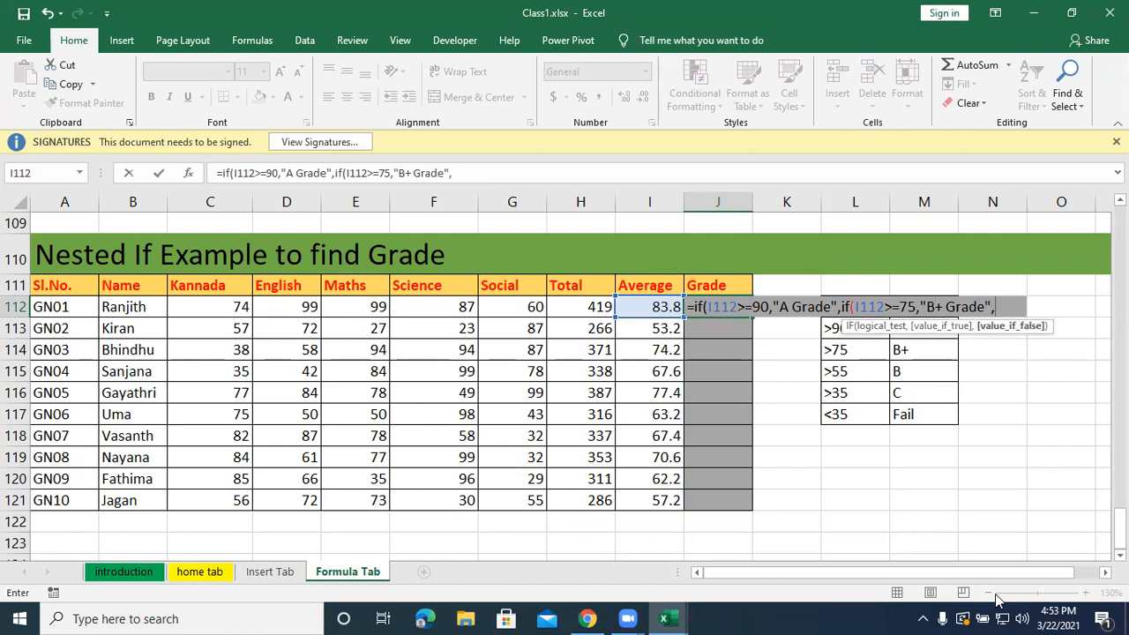
{"action": "type", "text": "if("}
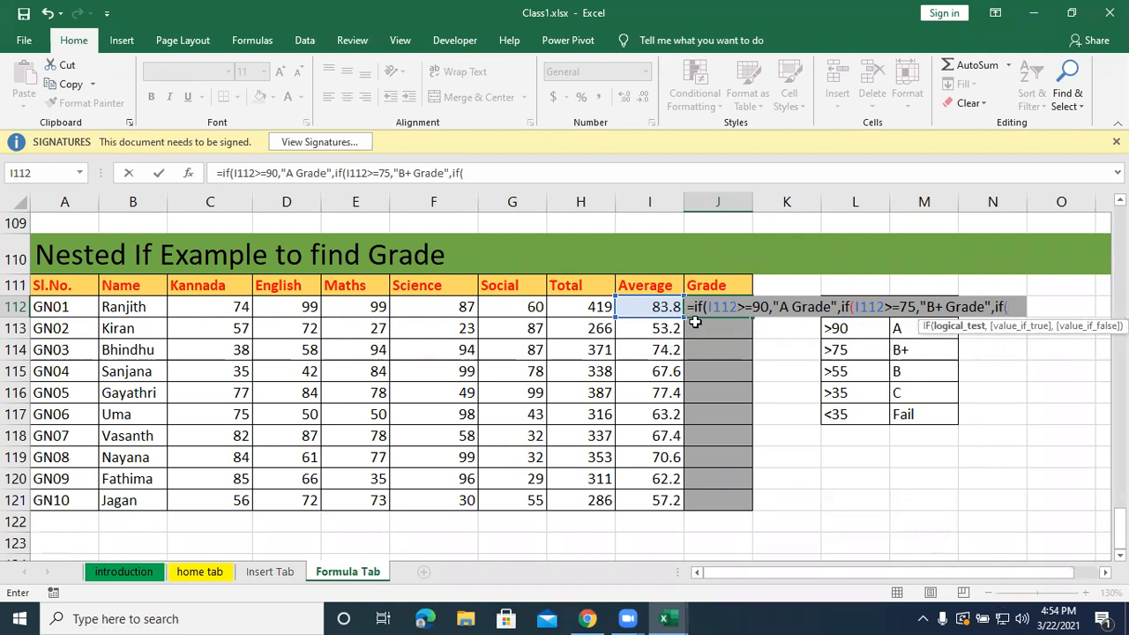
Nest a third IF as the false value in J112, with the test I112>=55 and "B Grade" as its true value.
{"action": "left_click", "coordinate": [660, 306]}
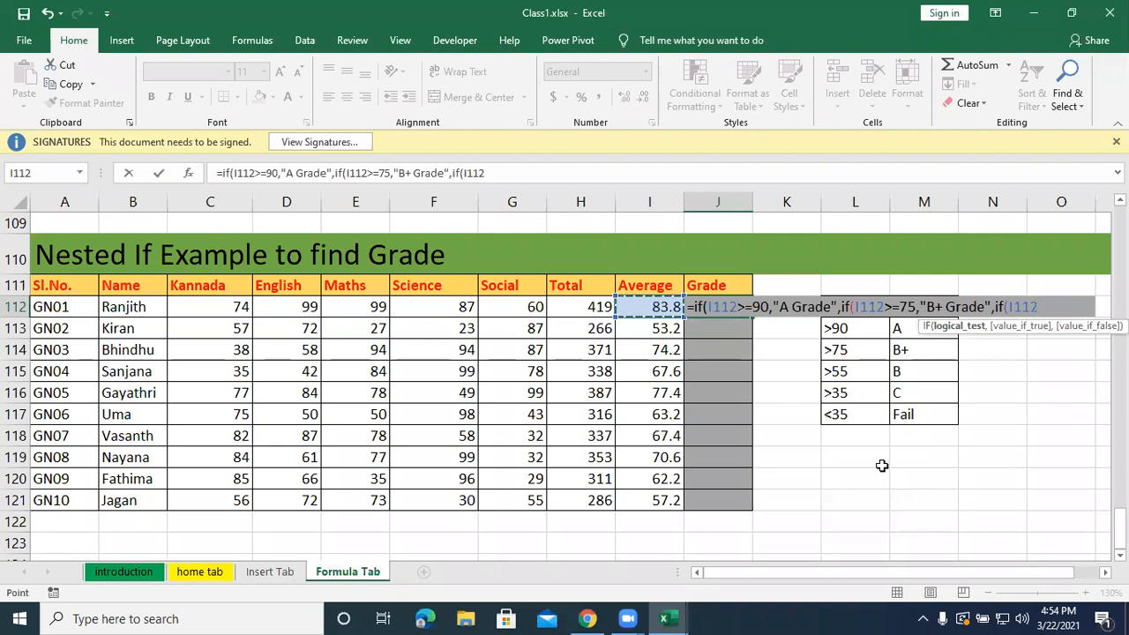
{"action": "type", "text": ">=55,"}
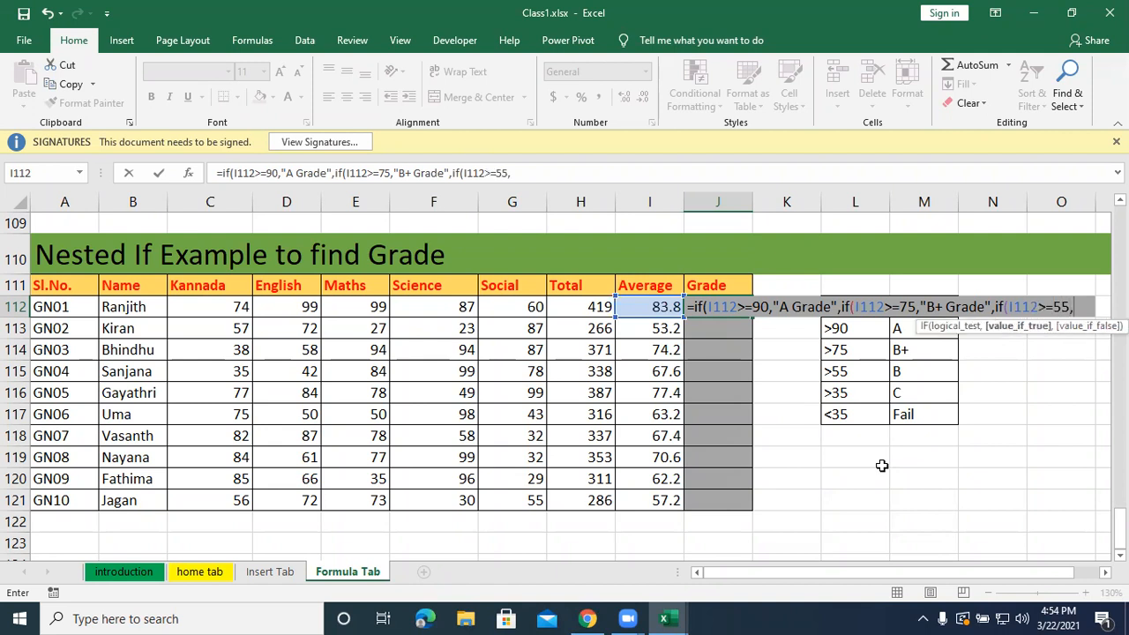
{"action": "type", "text": "\"B Grad"}
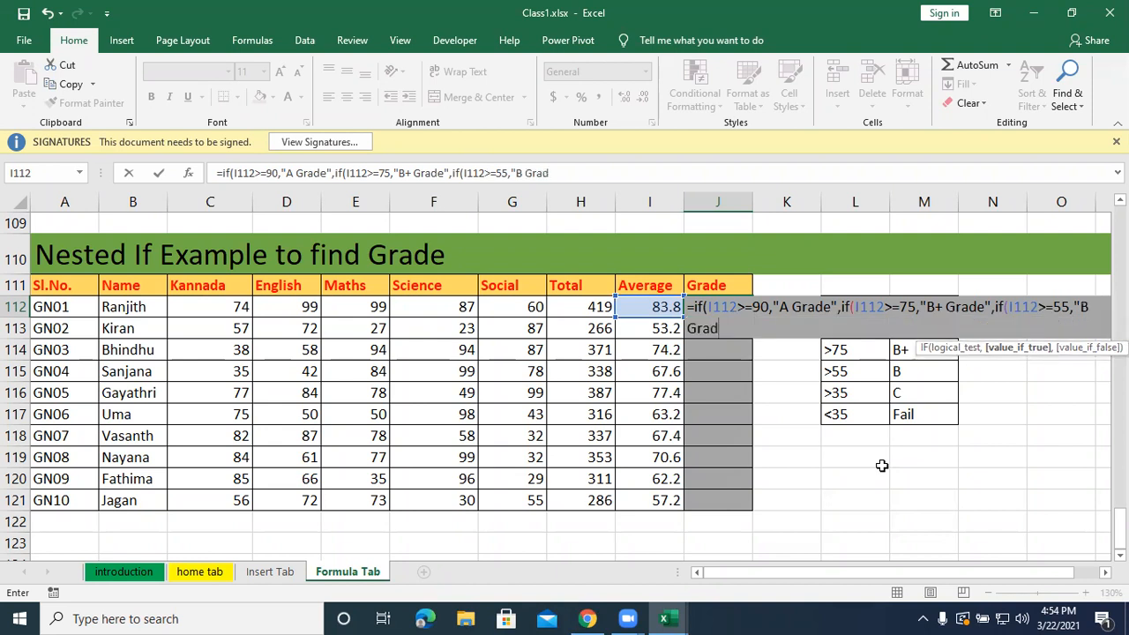
{"action": "type", "text": "e\","}
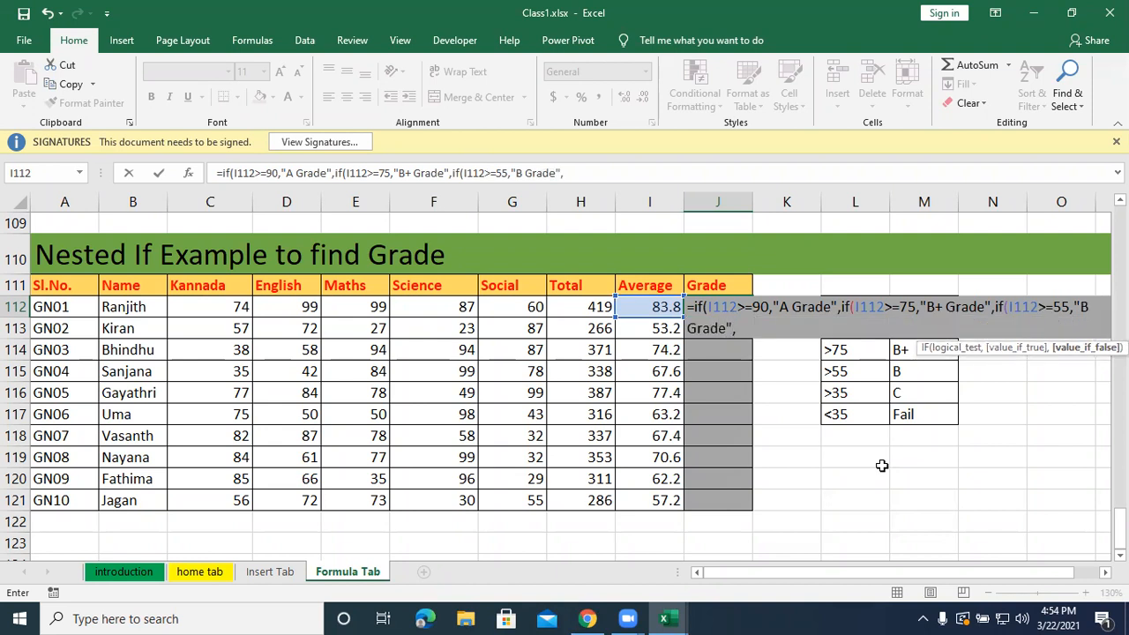
{"action": "type", "text": "if("}
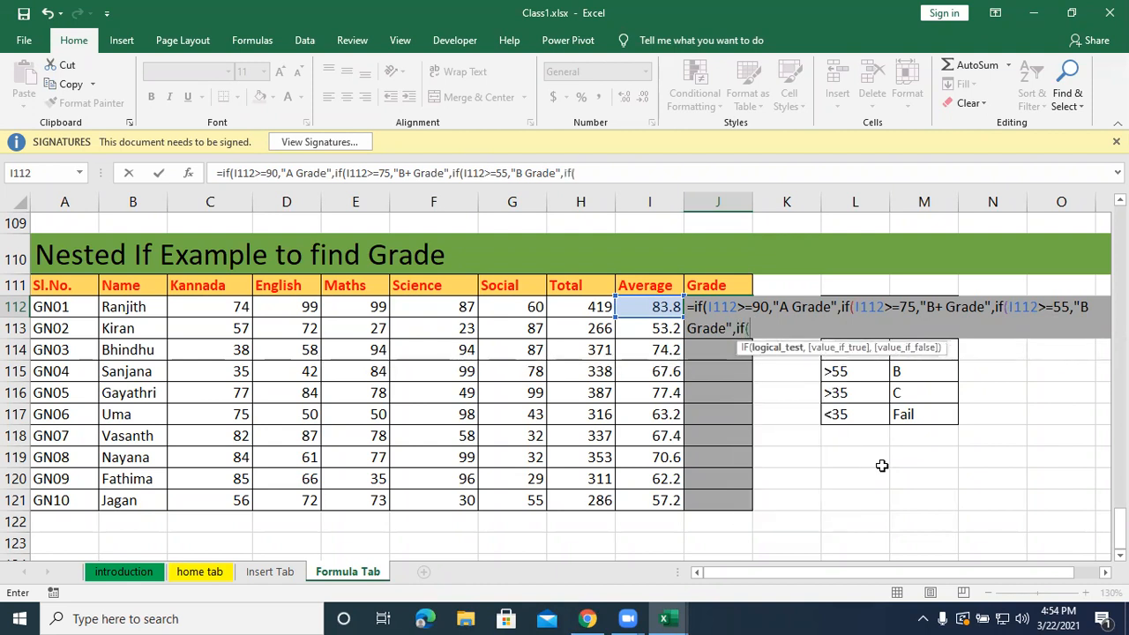
Nest a fourth IF as the next false value in J112, testing I112>=35 with "C Grade" as its true value.
{"action": "left_click", "coordinate": [668, 307]}
{"action": "type", "text": ">="}
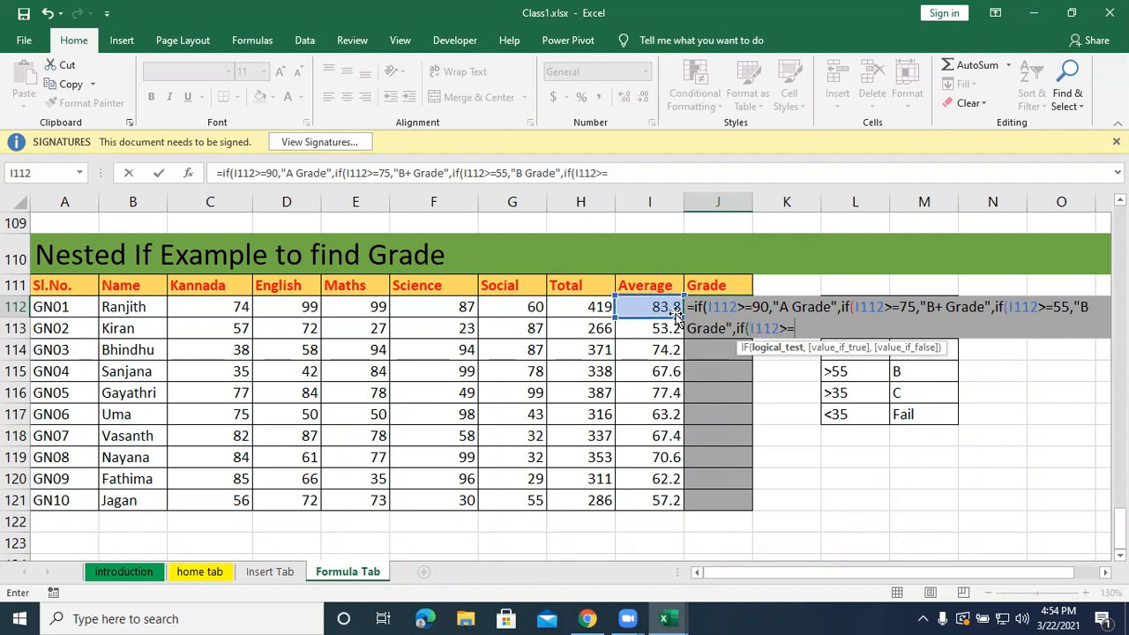
{"action": "type", "text": "35,\"C"}
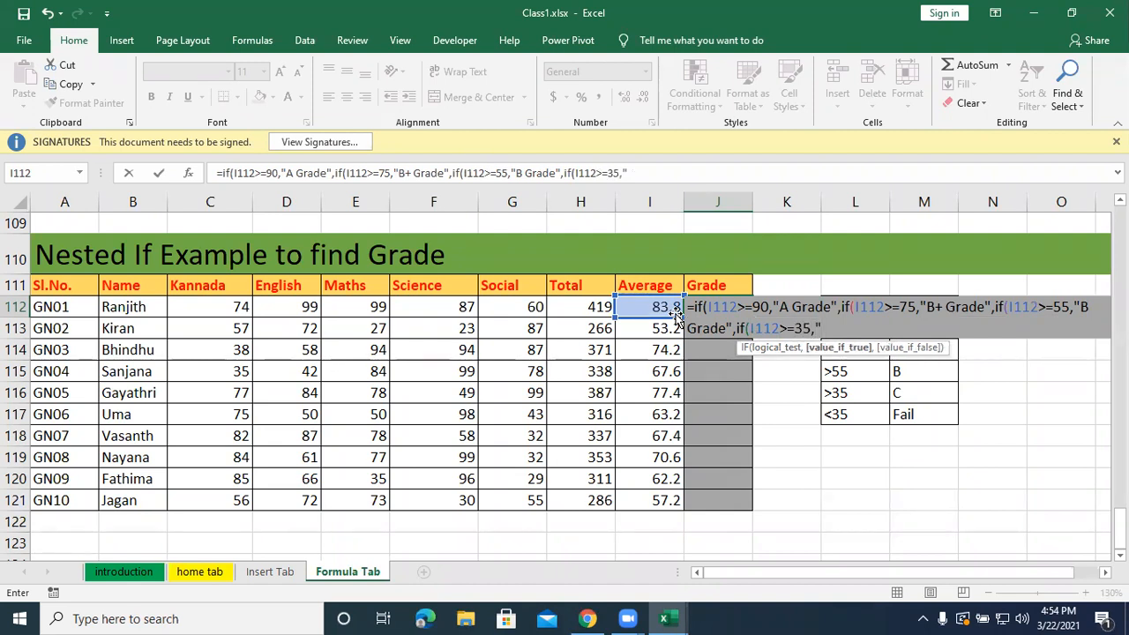
{"action": "type", "text": "de\""}
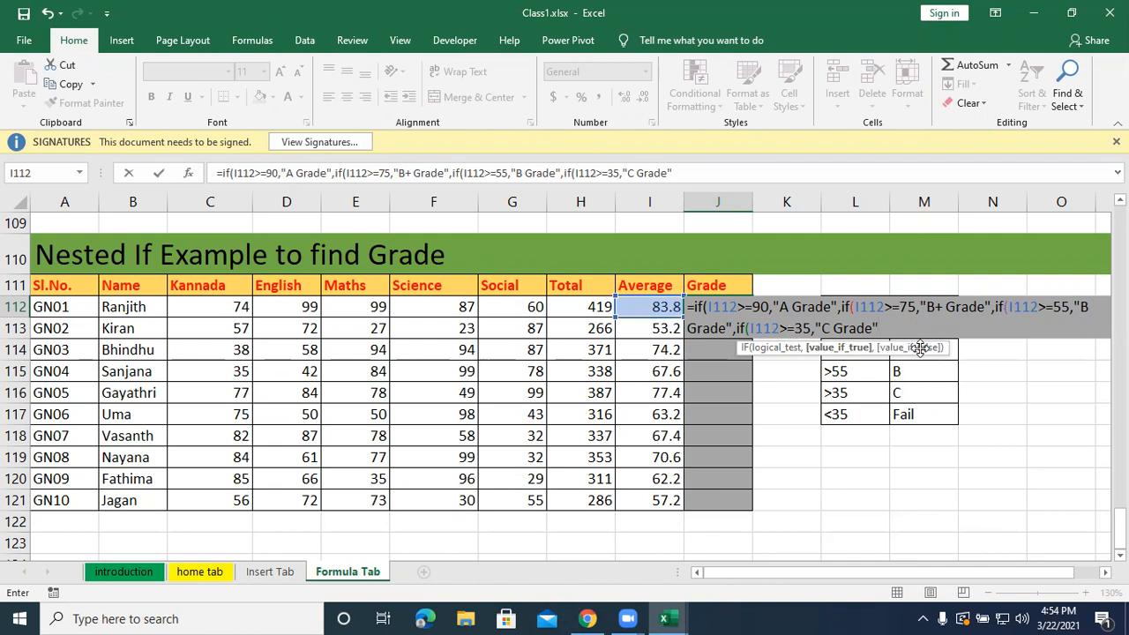
Add "Fail" as the last IF's false value, close all four IF functions and enter the formula in J112.
{"action": "type", "text": ",\""}
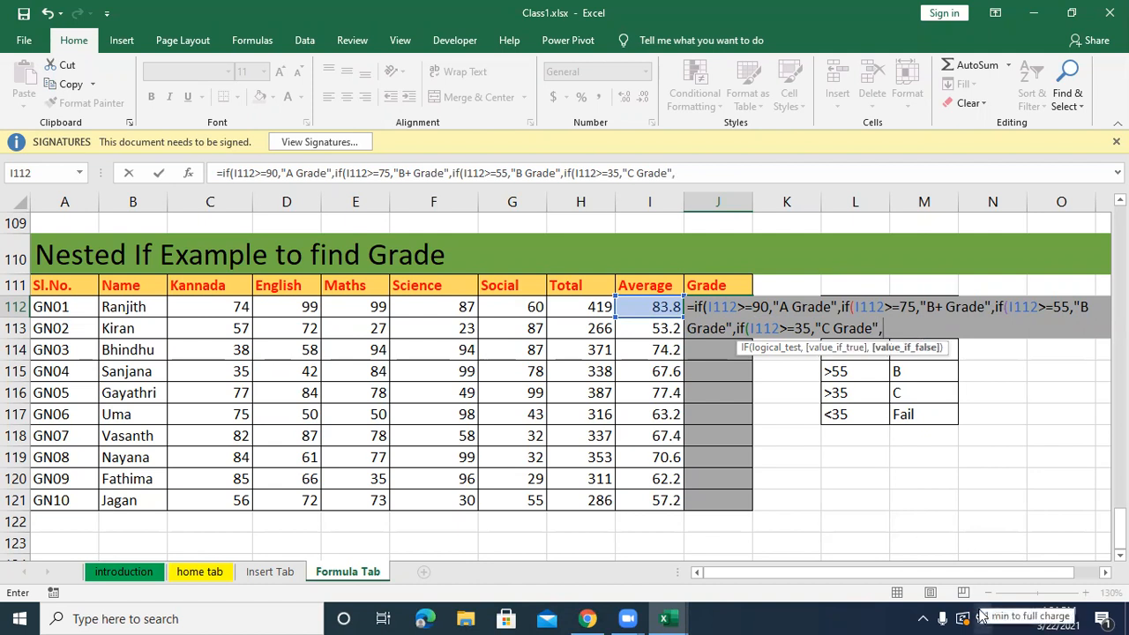
{"action": "type", "text": "Fail\")"}
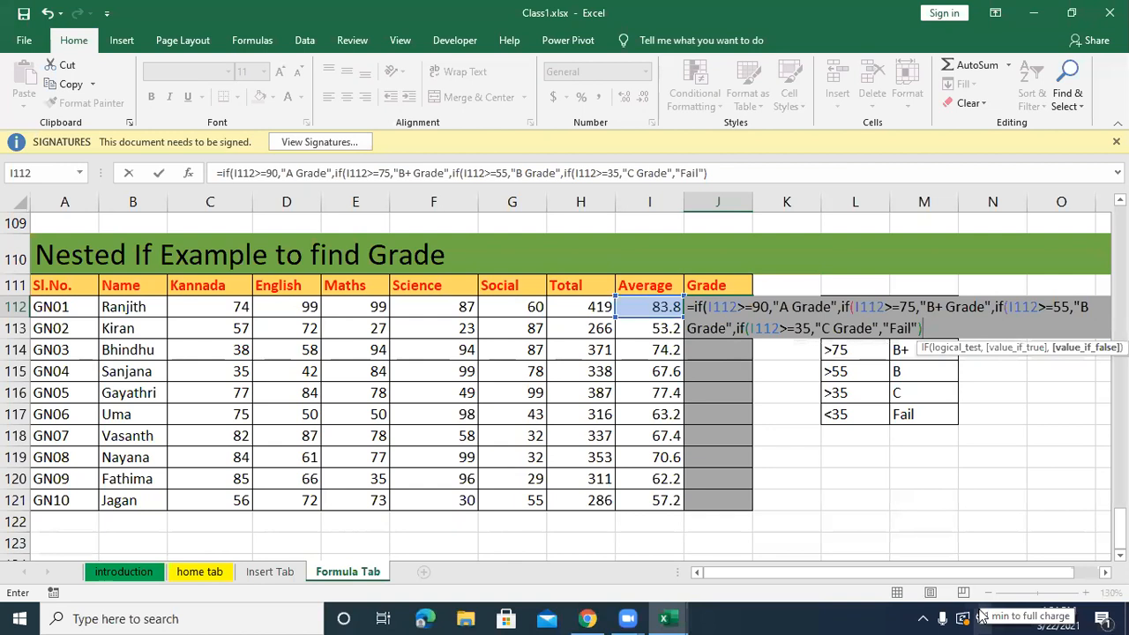
{"action": "type", "text": ")))"}
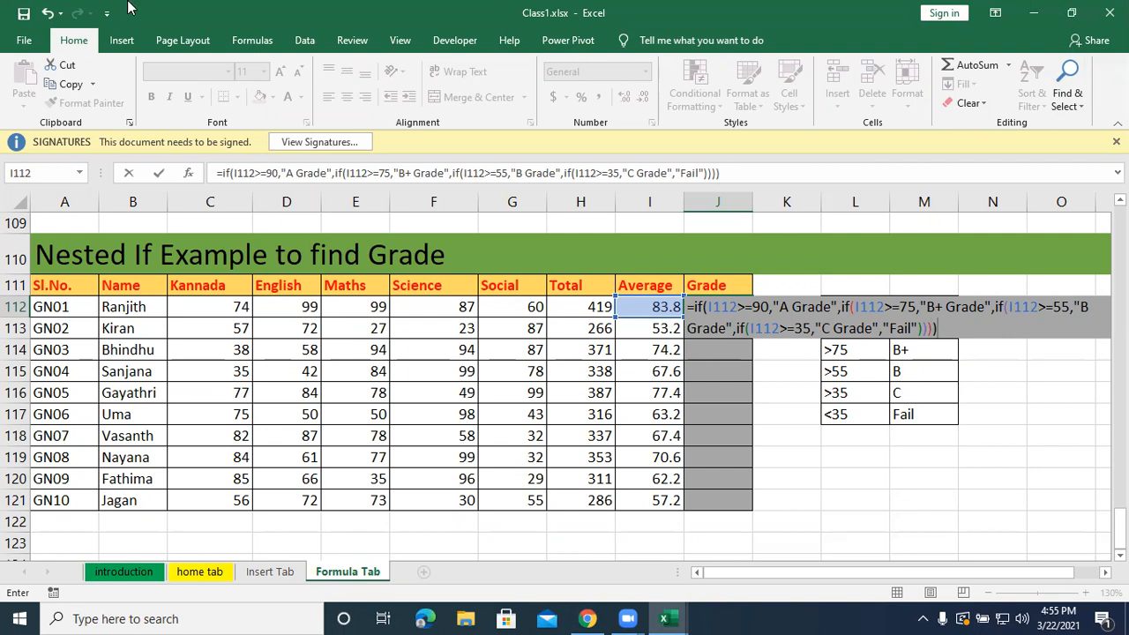
{"action": "key", "text": "Return"}
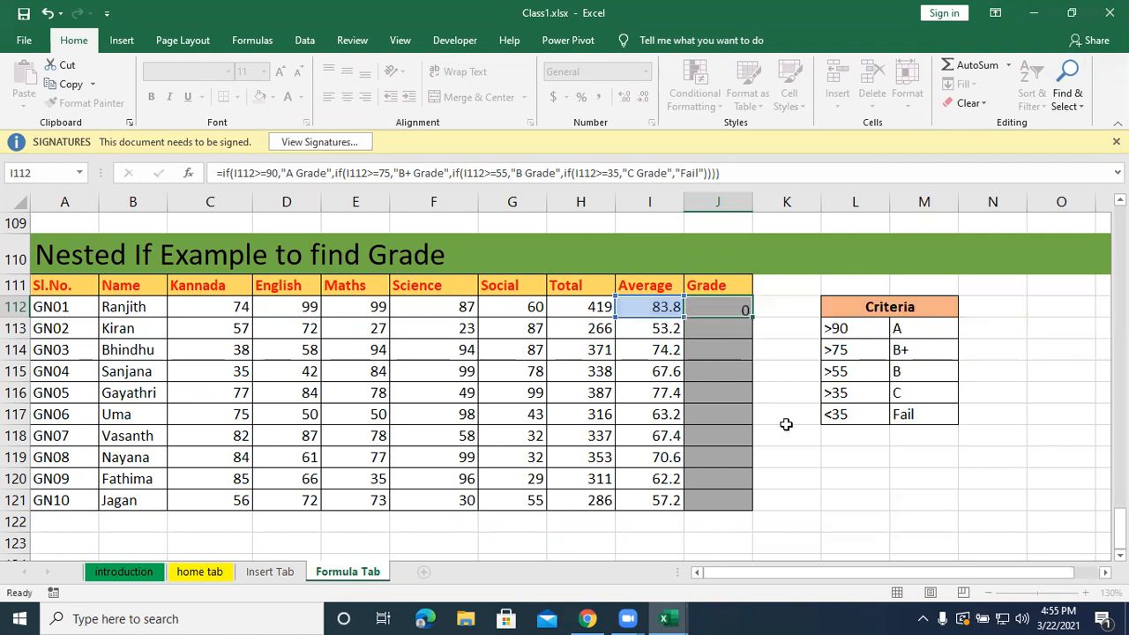
Fill the grade formula from J112 down through J121 and reopen J112's formula for review.
{"action": "left_click", "coordinate": [703, 307]}
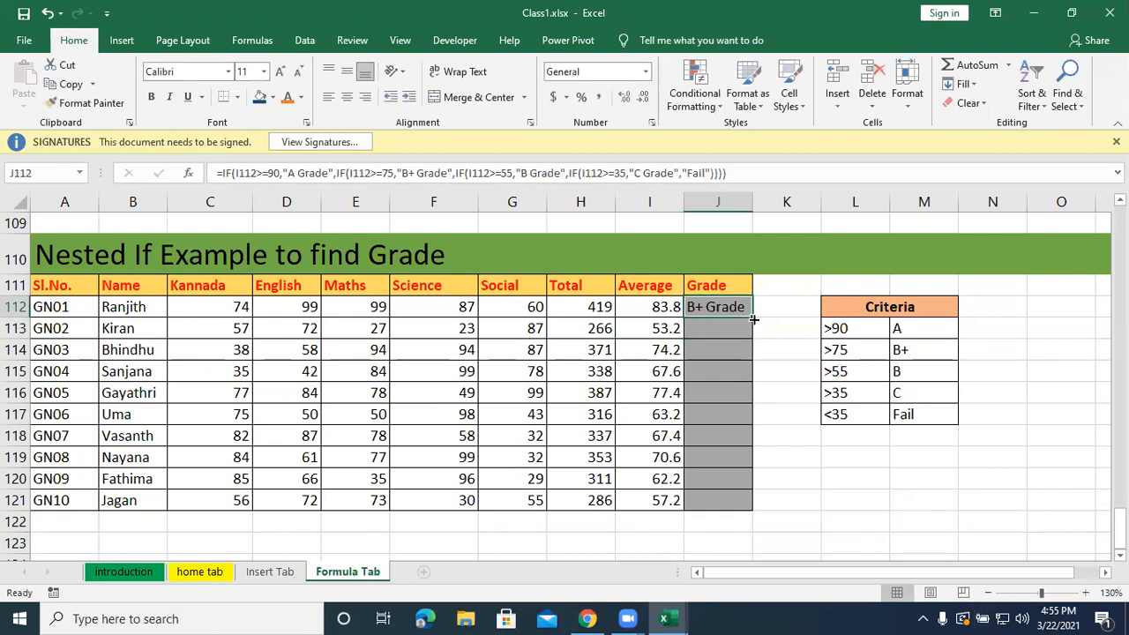
{"action": "double_click", "coordinate": [720, 307]}
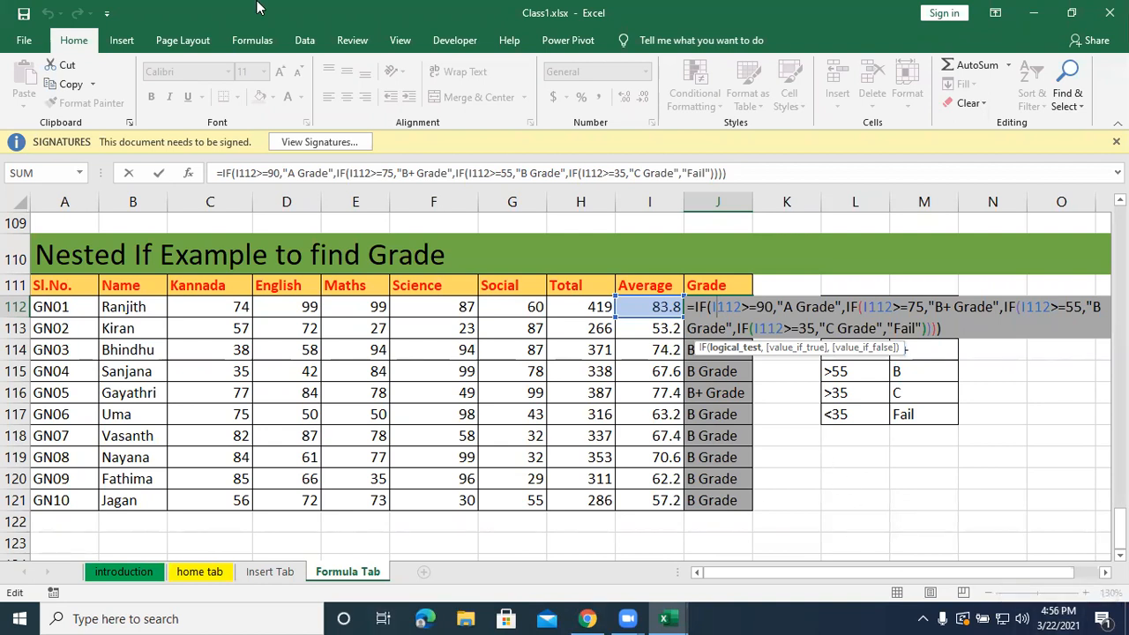
{"action": "left_click", "coordinate": [620, 59]}
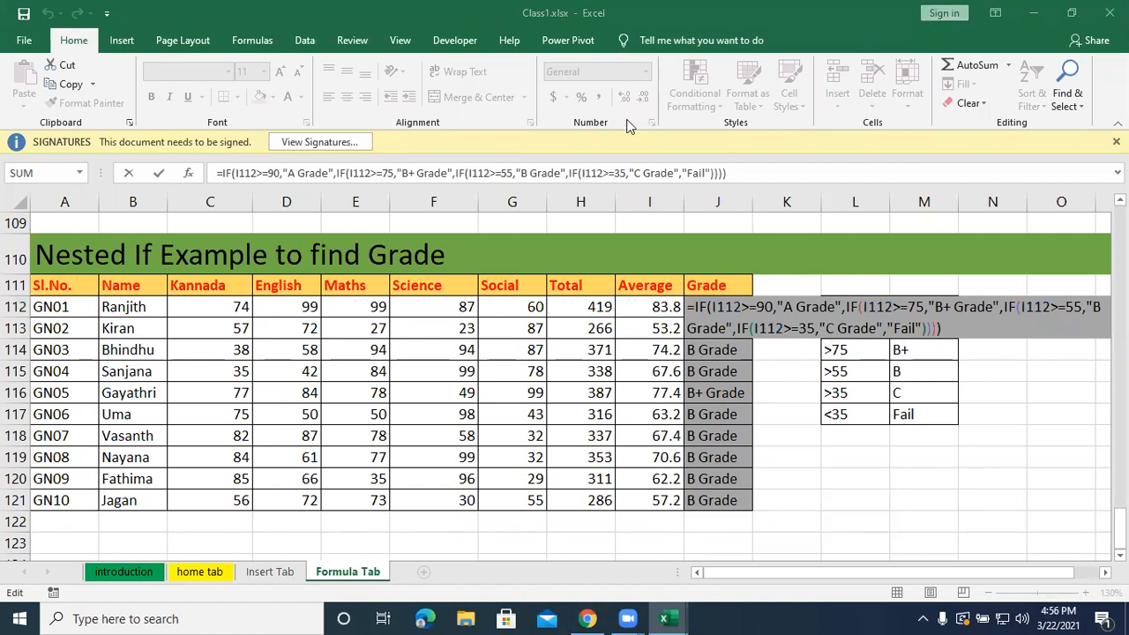
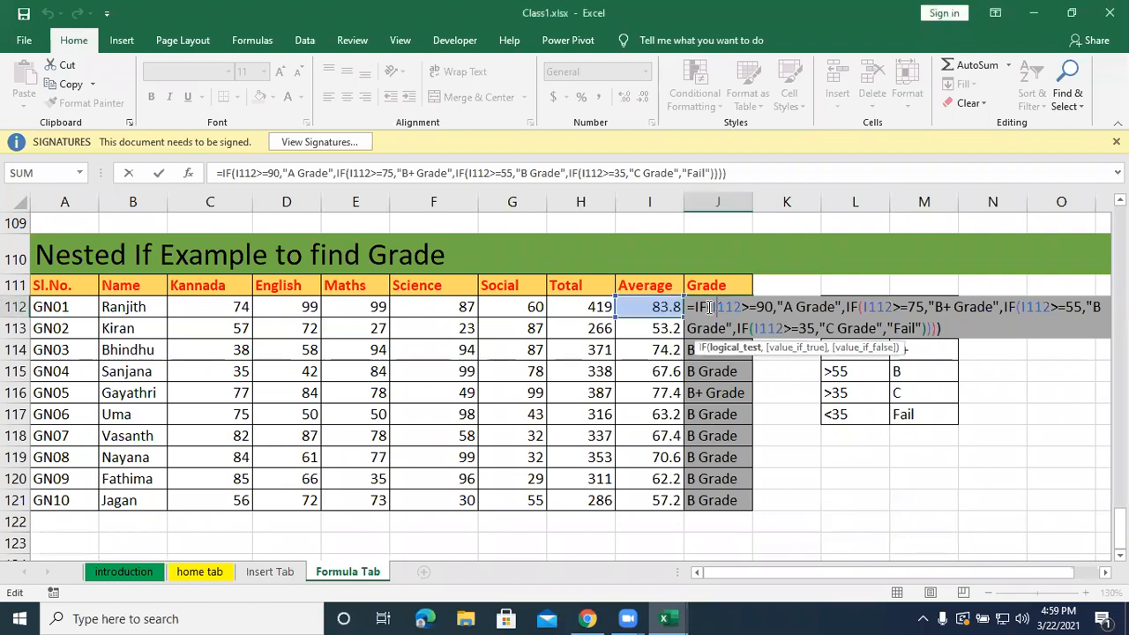
Finish reviewing J112's grade formula and switch to the workbook Practice file for Logical Functions.xlsx.
{"action": "key", "text": "Return"}
{"action": "left_click", "coordinate": [789, 480]}
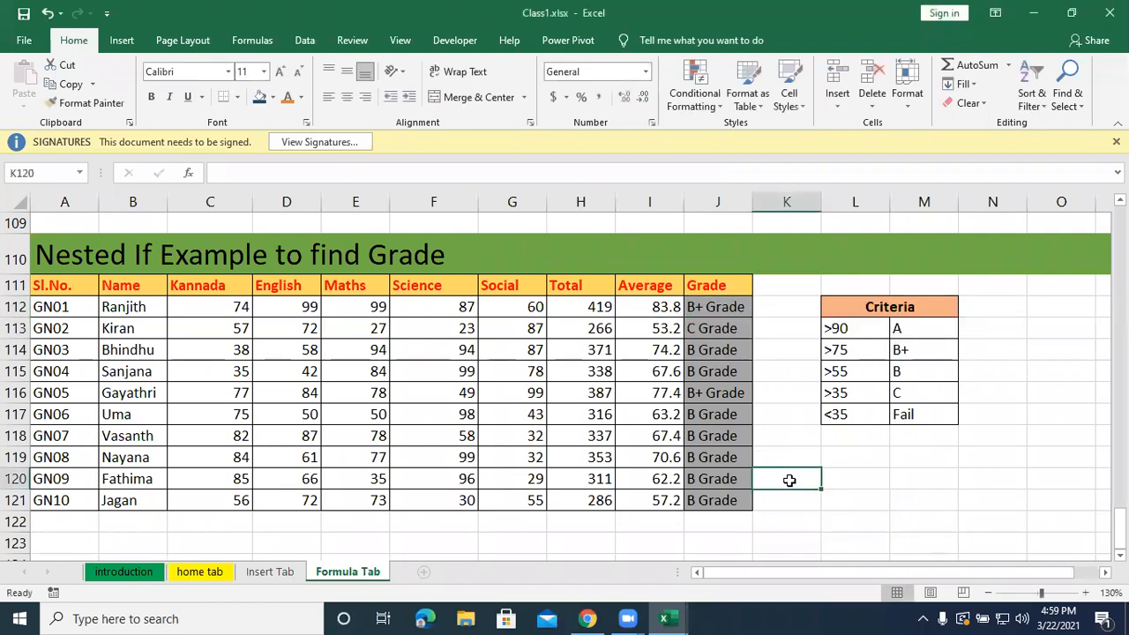
{"action": "scroll", "coordinate": [789, 480], "scroll_direction": "down", "scroll_amount": 7}
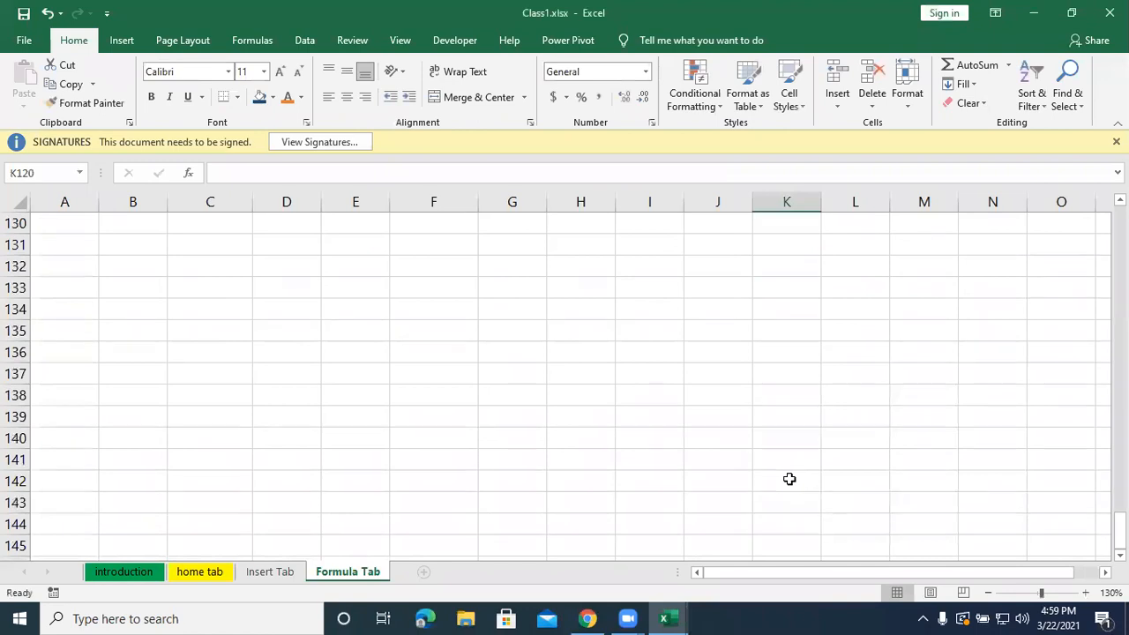
{"action": "scroll", "coordinate": [788, 478], "scroll_direction": "up", "scroll_amount": 5}
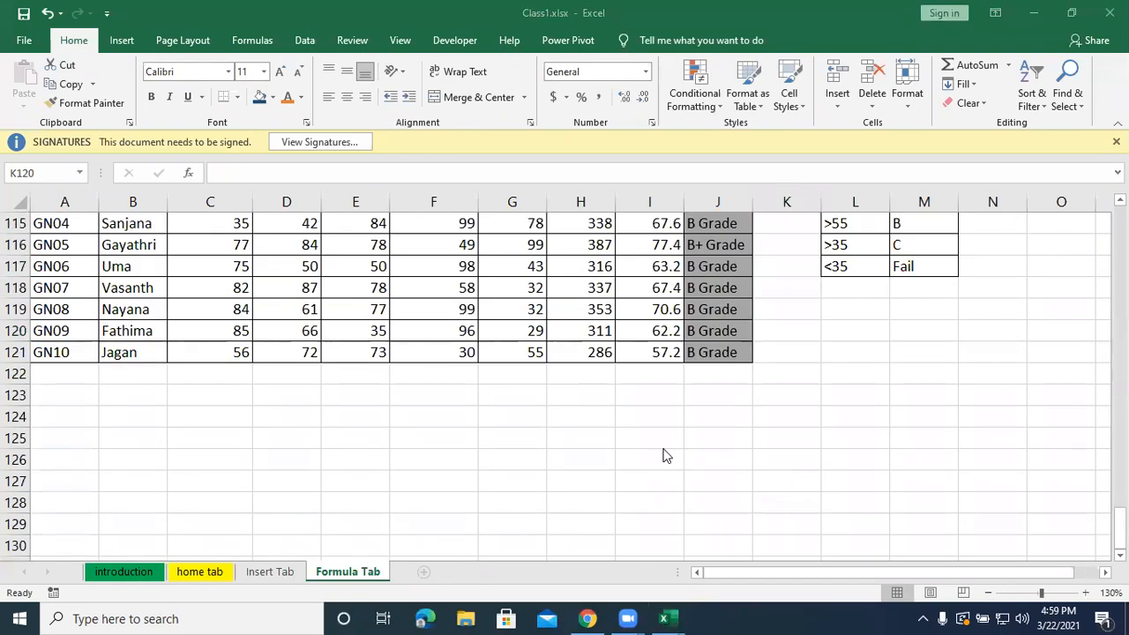
{"action": "key", "text": "alt+Tab"}
{"action": "mouse_move", "coordinate": [664, 616]}
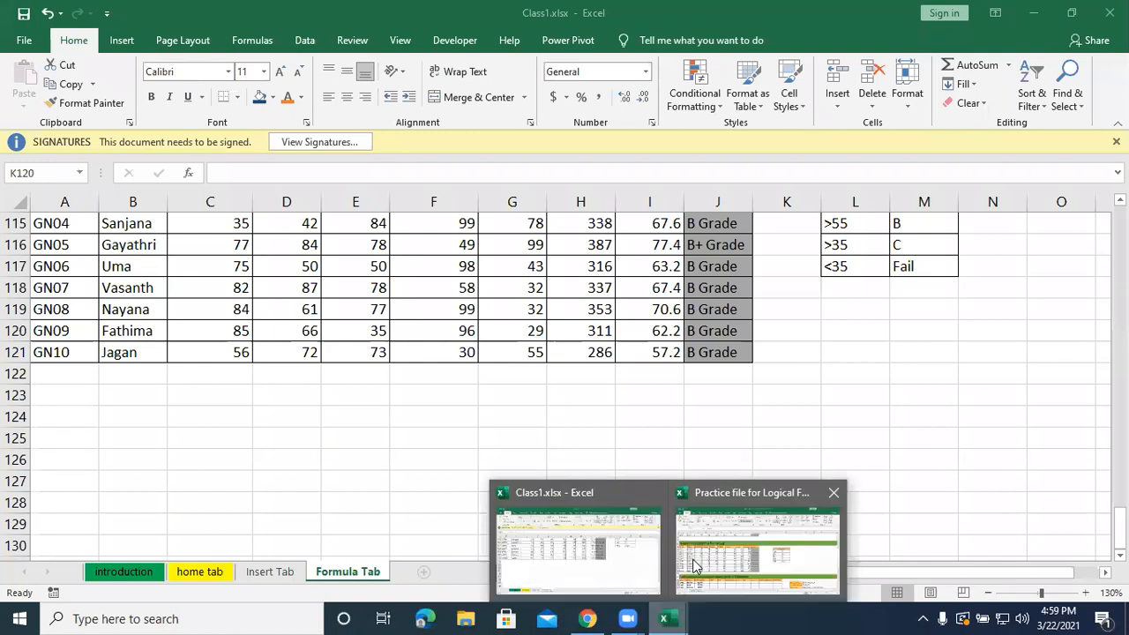
{"action": "left_click", "coordinate": [750, 551]}
{"action": "left_click", "coordinate": [530, 442]}
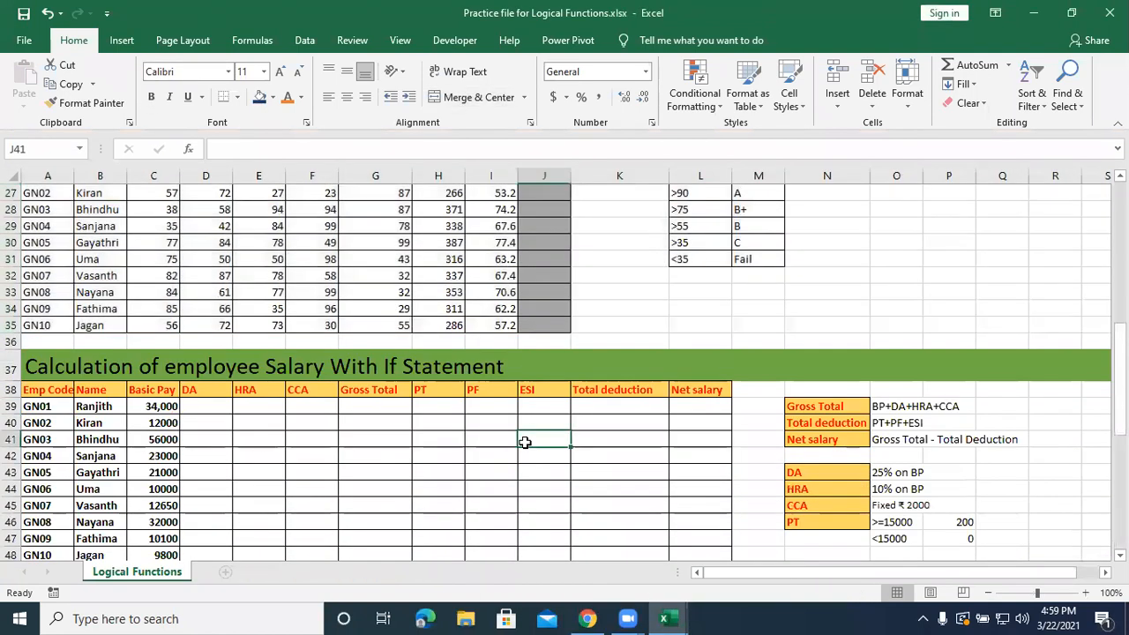
Copy the Calculation of employee Salary With If Statement block, rows 37 to 48, including its title and the criteria beside it.
{"action": "left_click_drag", "start_coordinate": [680, 389], "coordinate": [11, 475]}
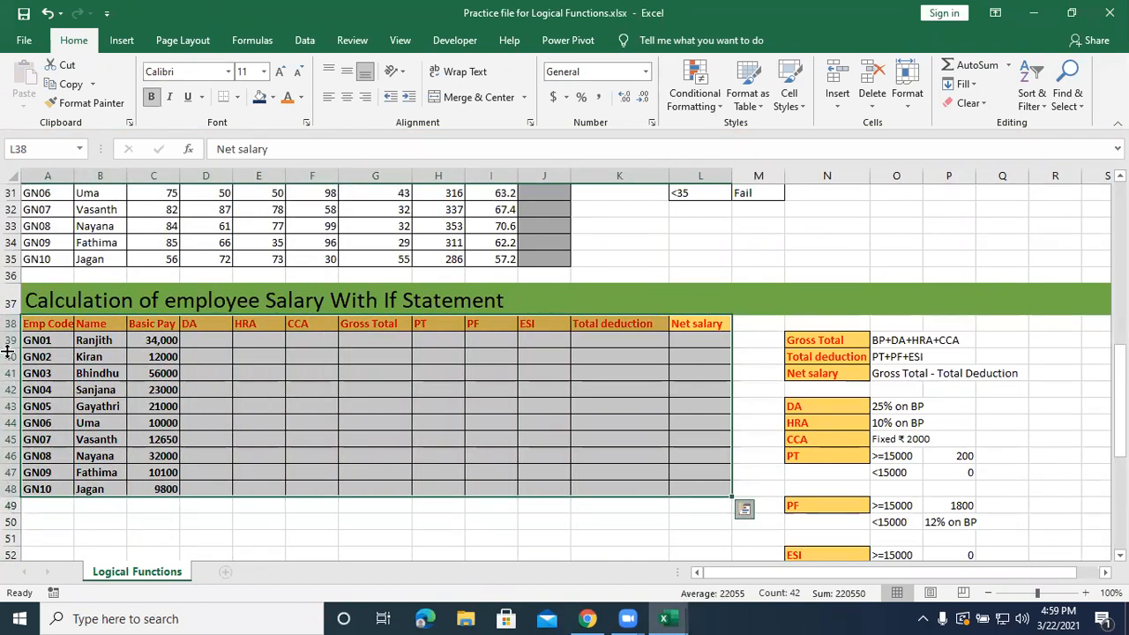
{"action": "key", "text": "ctrl+q"}
{"action": "left_click", "coordinate": [33, 299]}
{"action": "key", "text": "shift+Down"}
{"action": "key", "text": "shift+Down"}
{"action": "key", "text": "shift+Down"}
{"action": "key", "text": "shift+Down"}
{"action": "key", "text": "shift+Down"}
{"action": "key", "text": "shift+Down"}
{"action": "key", "text": "shift+Down"}
{"action": "key", "text": "shift+Down"}
{"action": "key", "text": "shift+Down"}
{"action": "key", "text": "shift+Down"}
{"action": "key", "text": "shift+Down"}
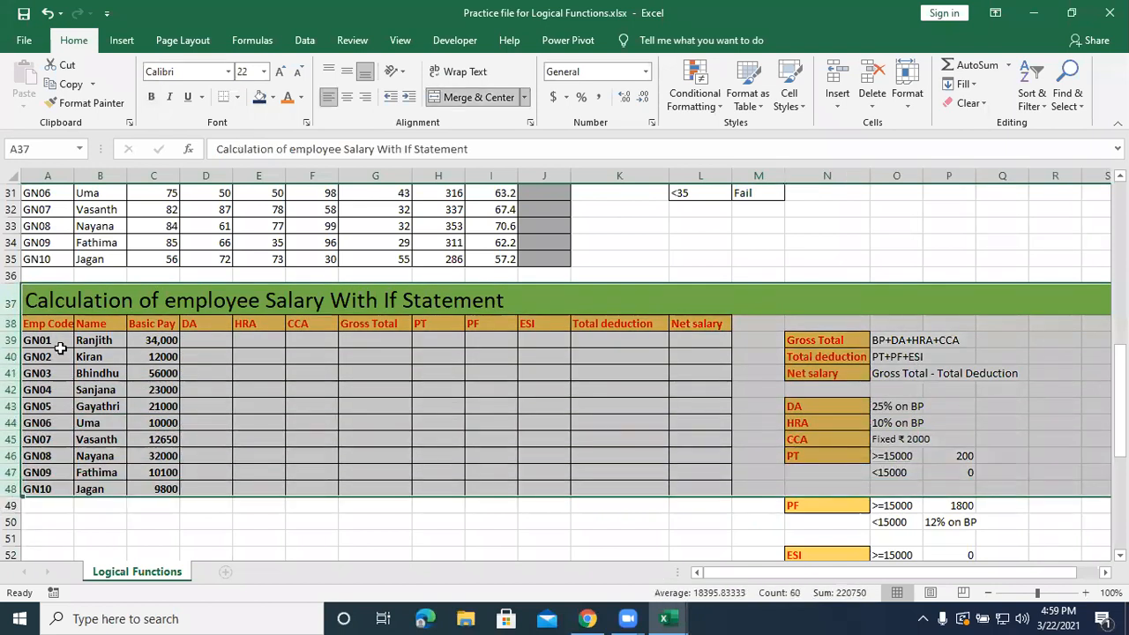
{"action": "key", "text": "ctrl+c"}
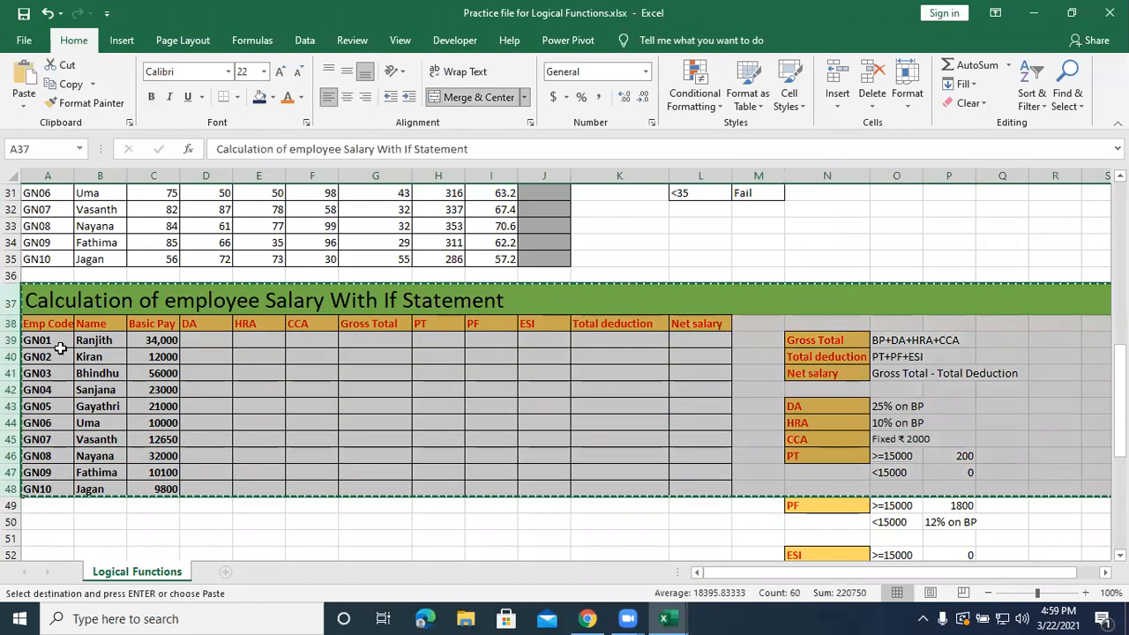
Switch to Class1.xlsx and paste the copied salary block at A123 on the Formula Tab sheet.
{"action": "left_click", "coordinate": [669, 618]}
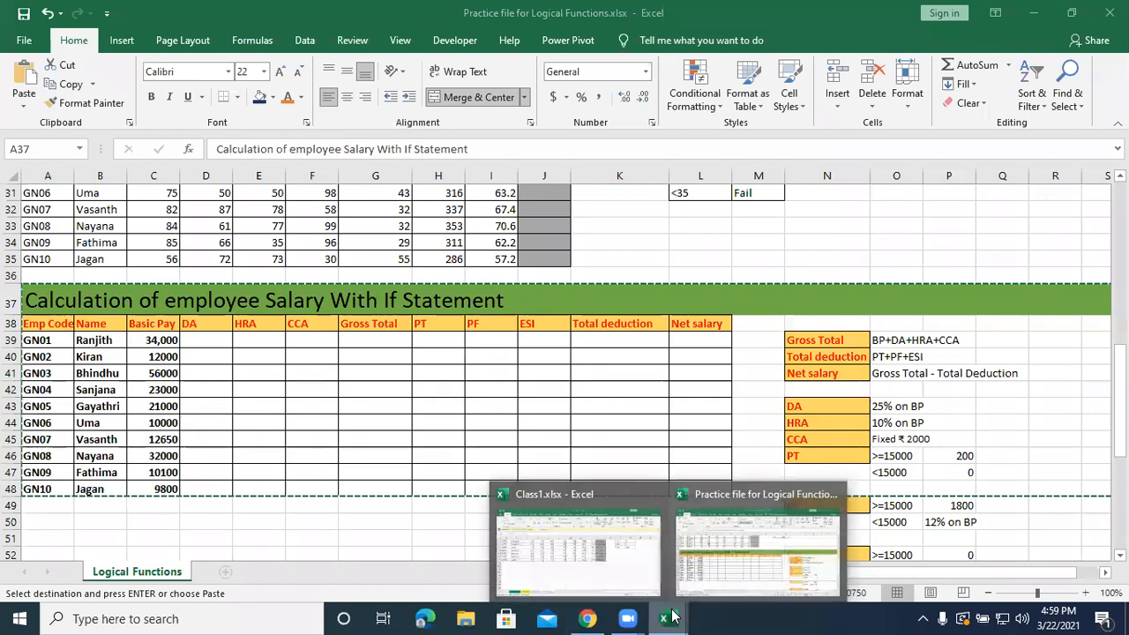
{"action": "left_click", "coordinate": [590, 556]}
{"action": "left_click", "coordinate": [46, 396]}
{"action": "key", "text": "ctrl+v"}
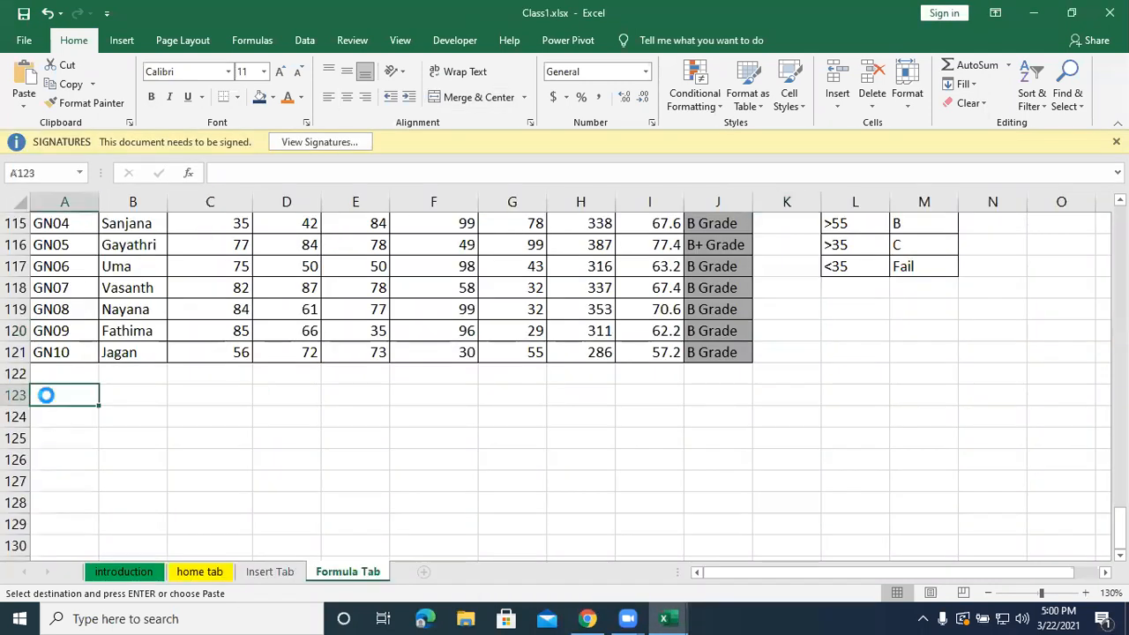
{"action": "left_click", "coordinate": [426, 474]}
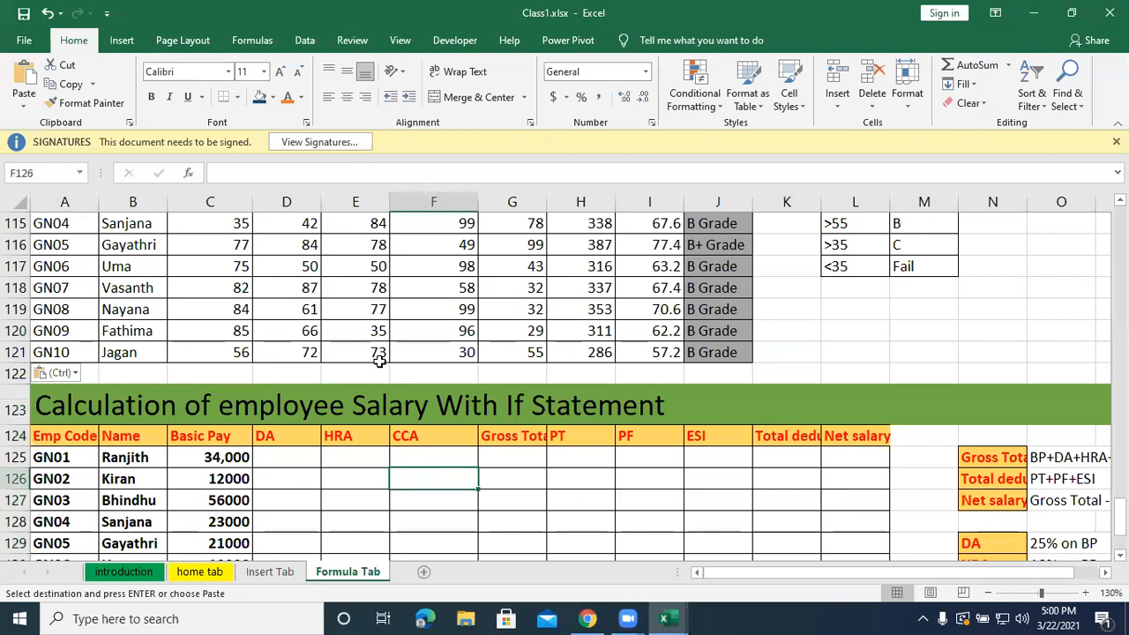
Examine the pasted salary table's employee columns and the Basic Pay, DA, HRA and CCA headings.
{"action": "key", "text": "alt+Tab"}
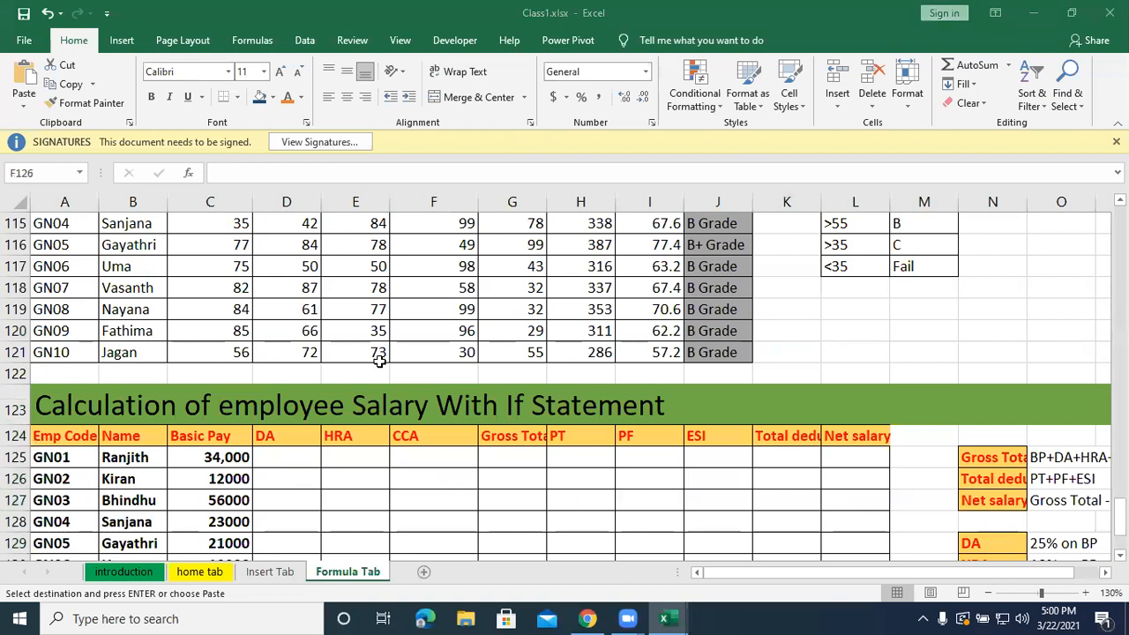
{"action": "scroll", "coordinate": [323, 456], "scroll_direction": "down", "scroll_amount": 2}
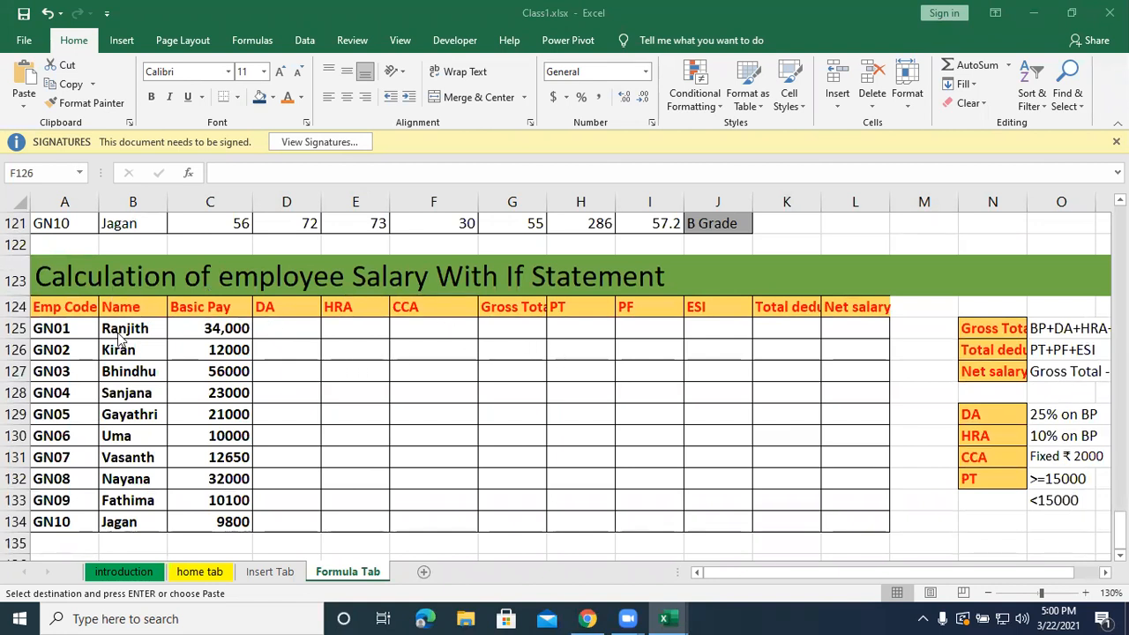
{"action": "key", "text": "alt+Tab"}
{"action": "scroll", "coordinate": [115, 353], "scroll_direction": "down", "scroll_amount": 1}
{"action": "scroll", "coordinate": [113, 371], "scroll_direction": "up", "scroll_amount": 1}
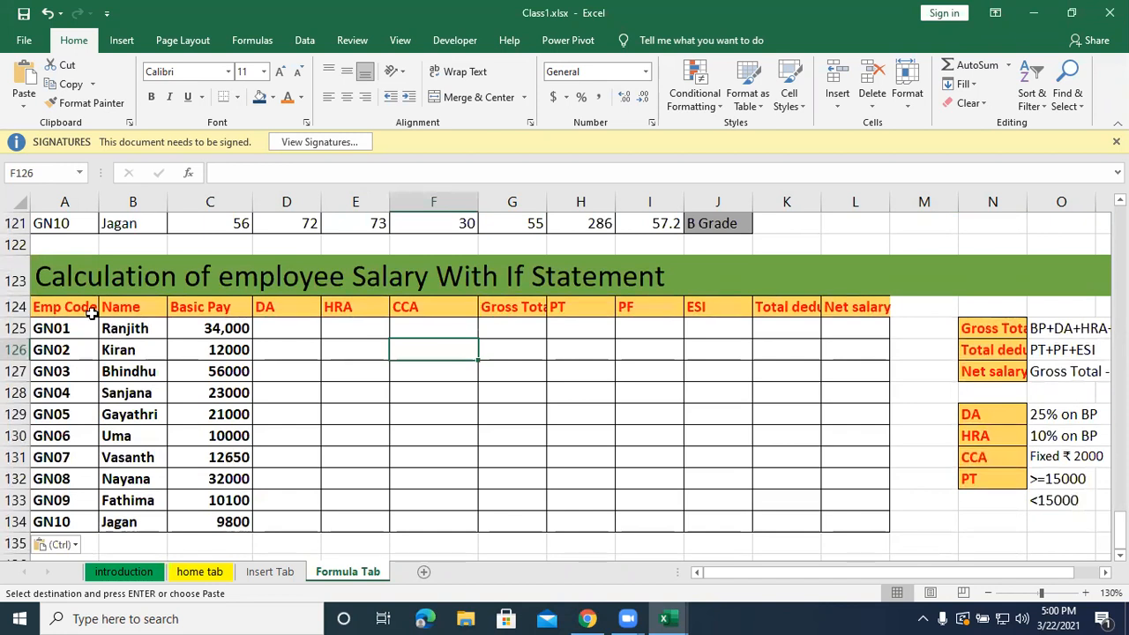
{"action": "left_click_drag", "start_coordinate": [60, 289], "coordinate": [124, 457]}
{"action": "left_click", "coordinate": [189, 309]}
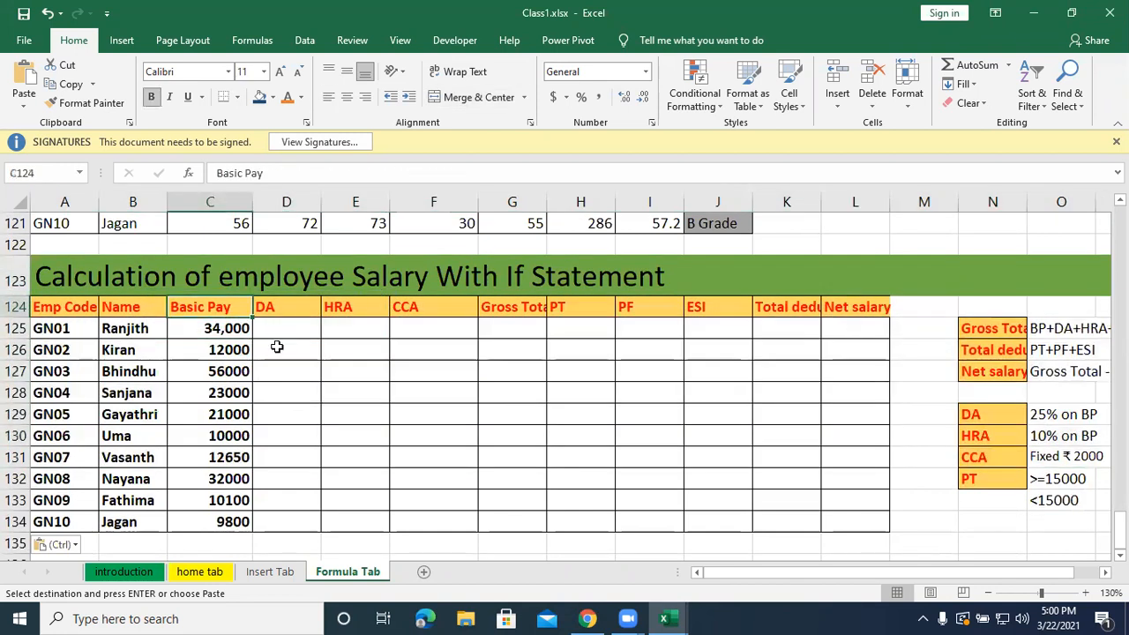
{"action": "left_click", "coordinate": [296, 329]}
{"action": "left_click", "coordinate": [330, 321]}
{"action": "left_click", "coordinate": [396, 311]}
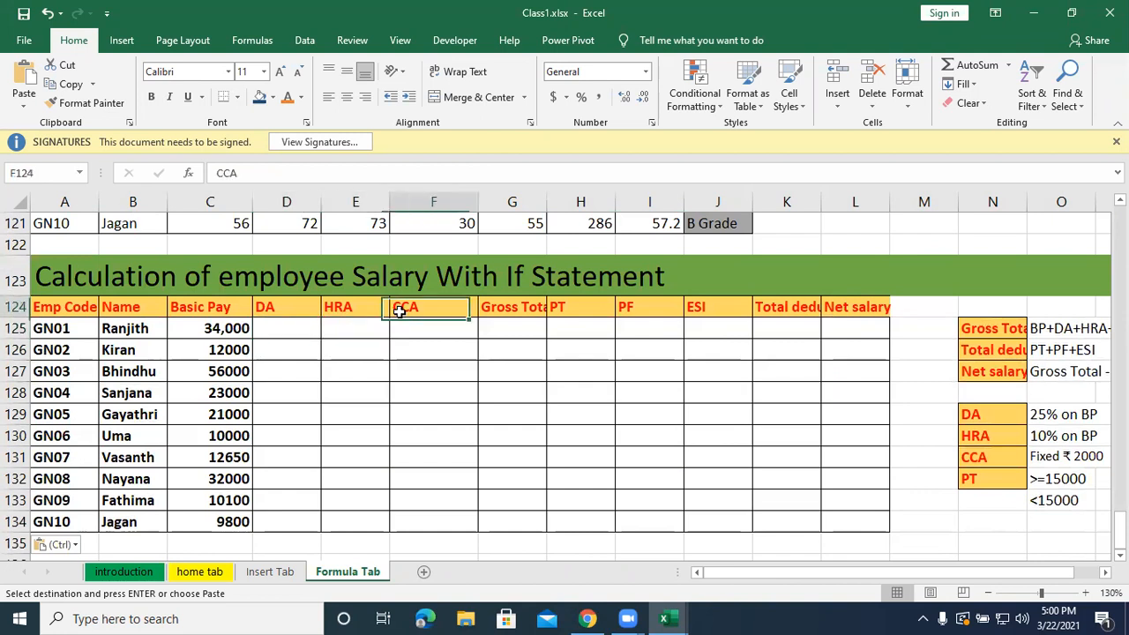
Widen column G so that the Gross Total heading fits in its cell.
{"action": "left_click", "coordinate": [507, 310]}
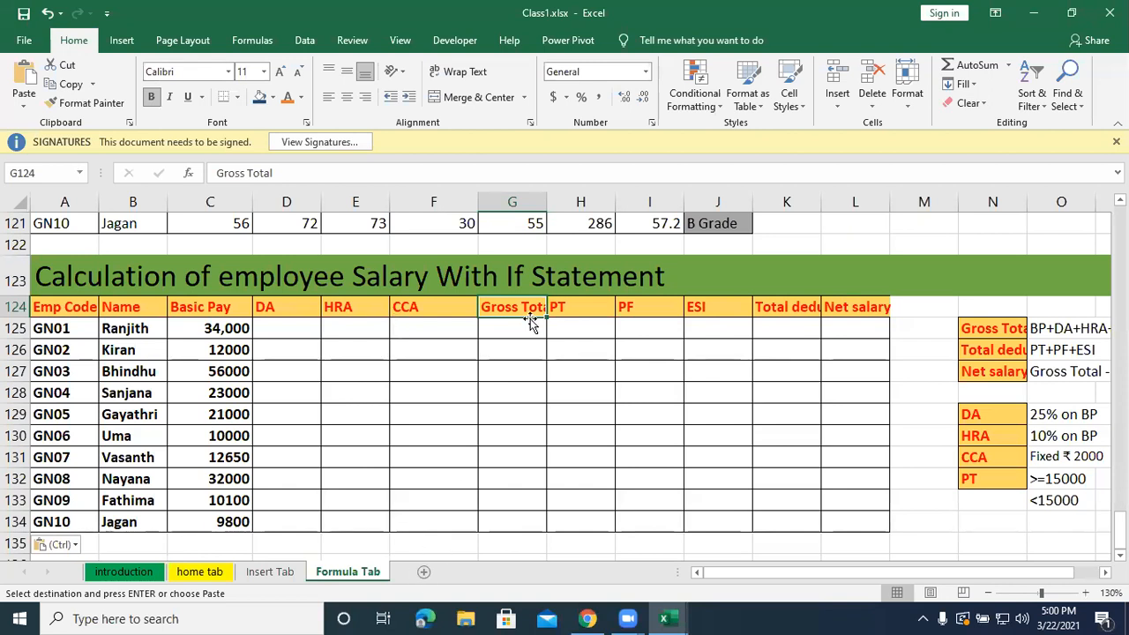
{"action": "left_click_drag", "start_coordinate": [547, 202], "coordinate": [559, 196]}
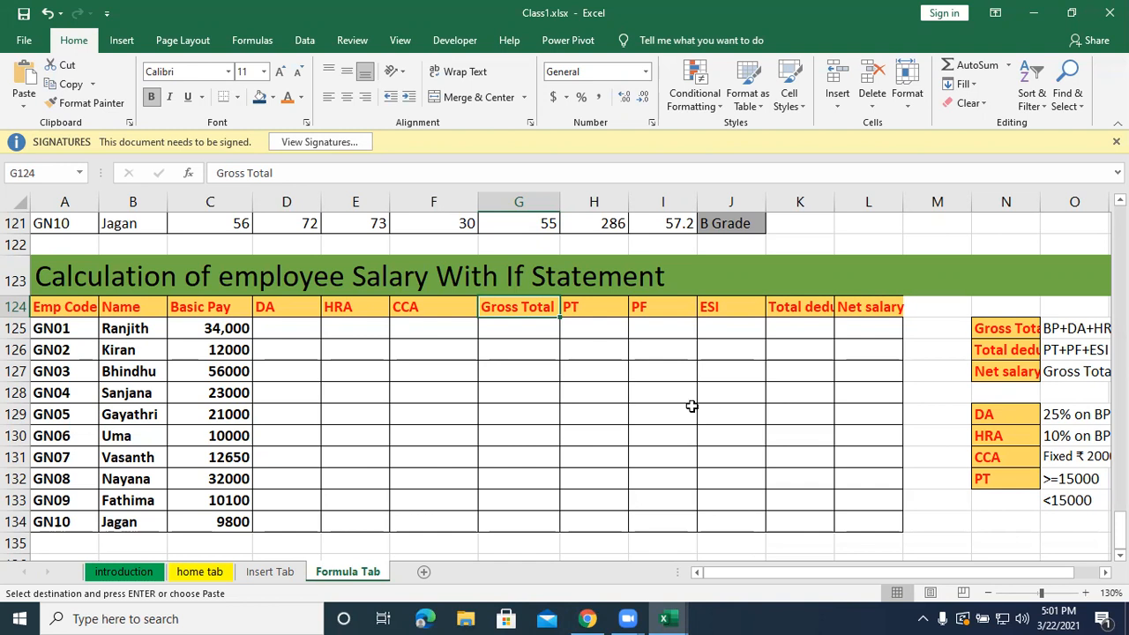
{"action": "left_click", "coordinate": [702, 34]}
Calculate the first employee's DA in D125 as 25% of Basic Pay with =25%*C125.
{"action": "left_click", "coordinate": [291, 326]}
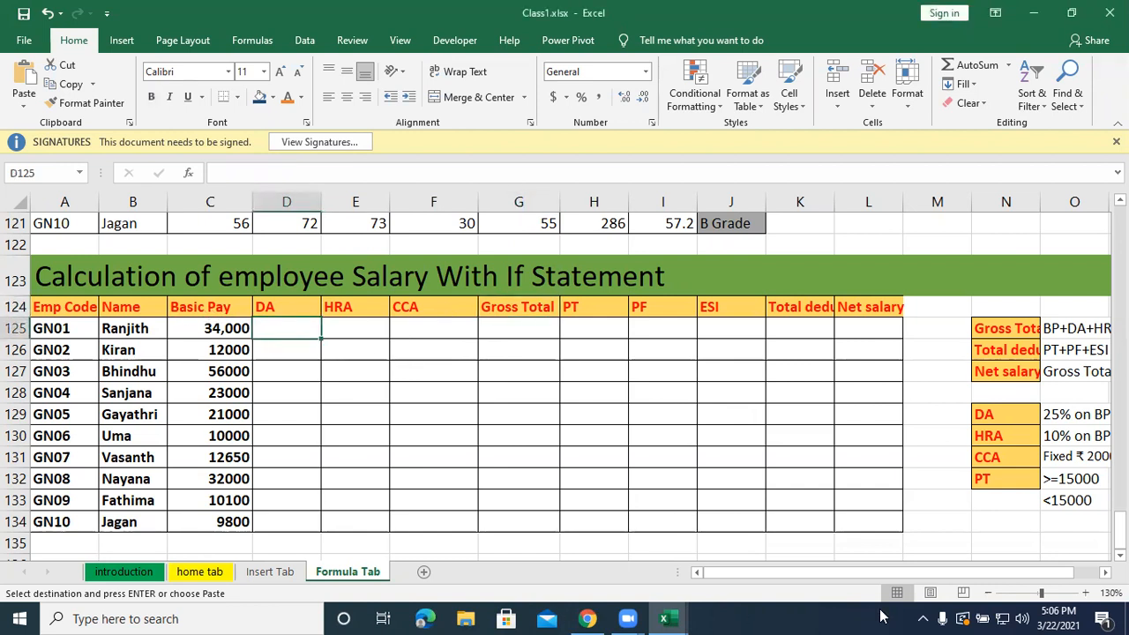
{"action": "type", "text": "="}
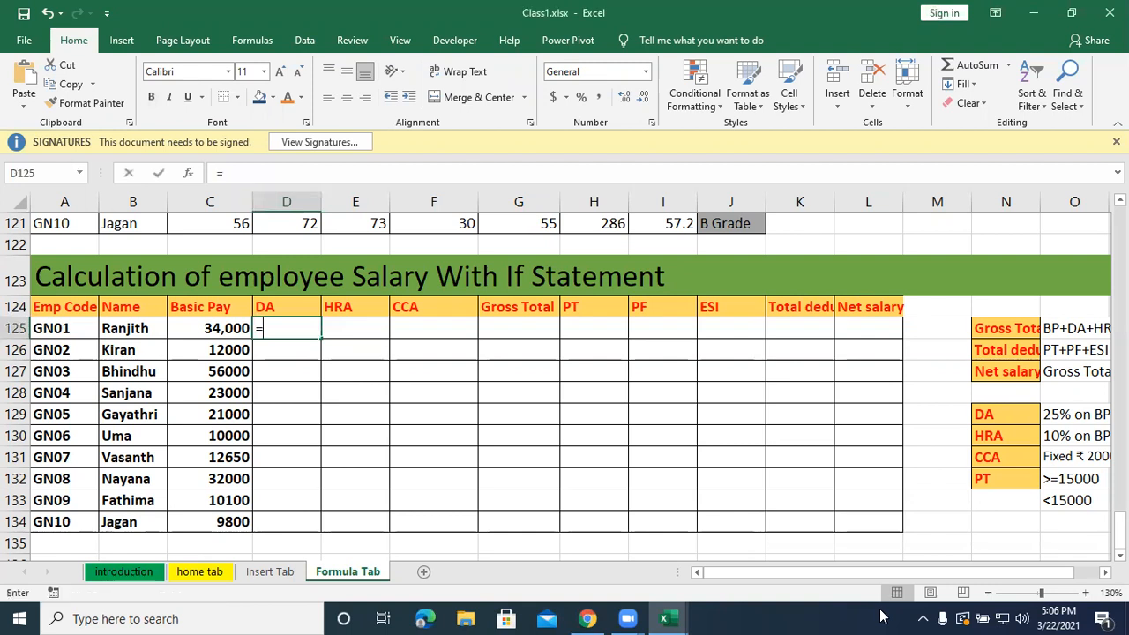
{"action": "type", "text": "25%*"}
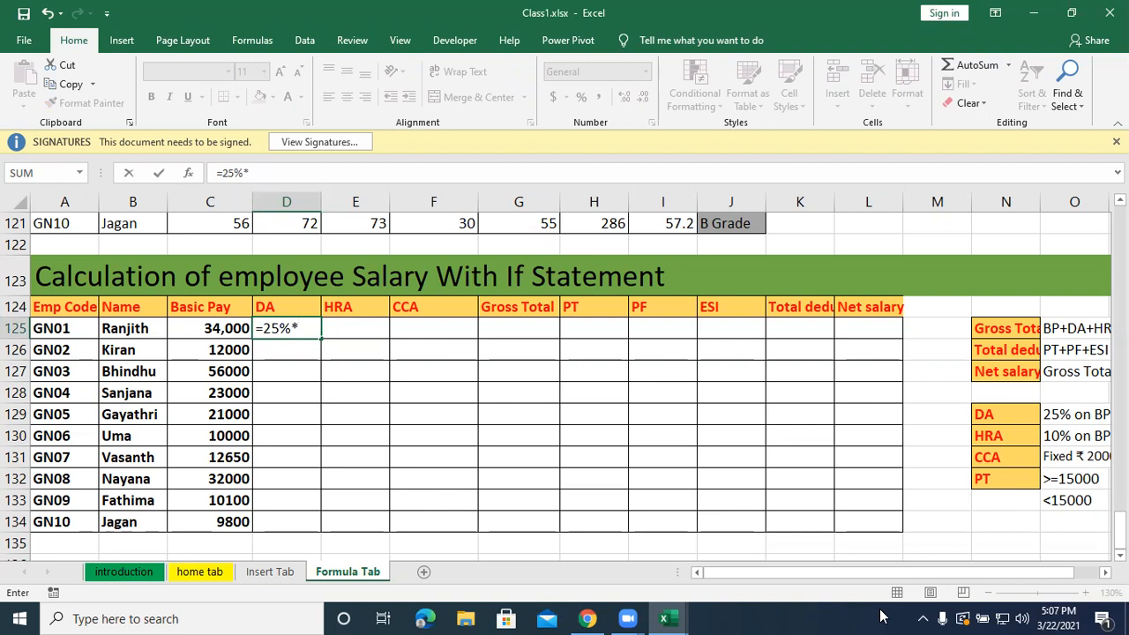
{"action": "left_click", "coordinate": [215, 329]}
{"action": "key", "text": "Return"}
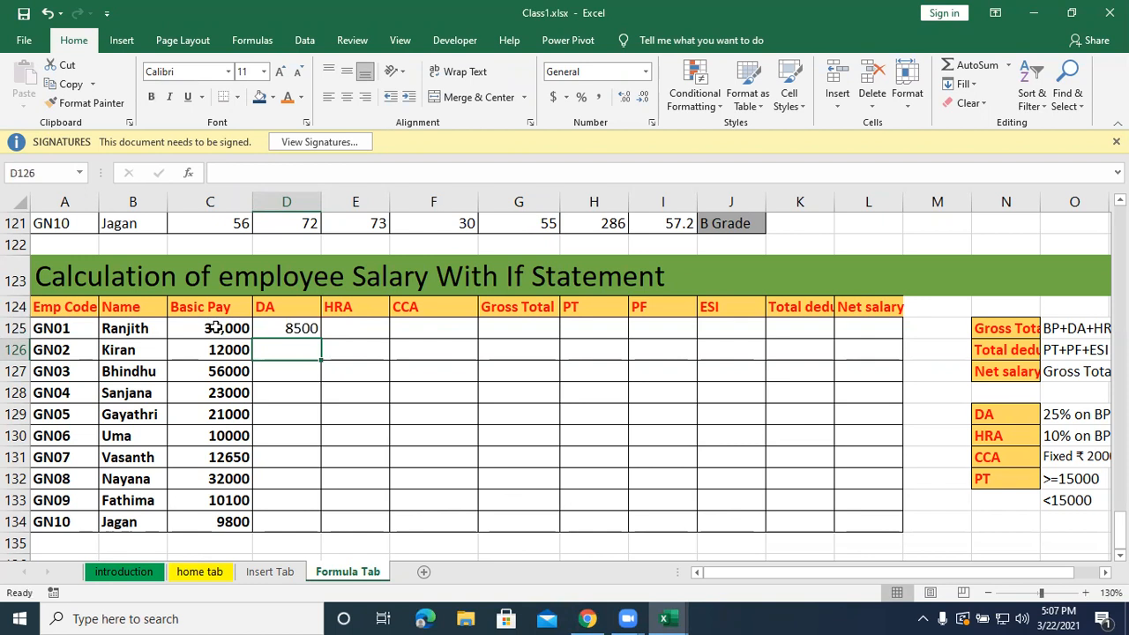
Calculate the first employee's HRA in E125 as 10% of Basic Pay with =10%*C125.
{"action": "left_click", "coordinate": [369, 325]}
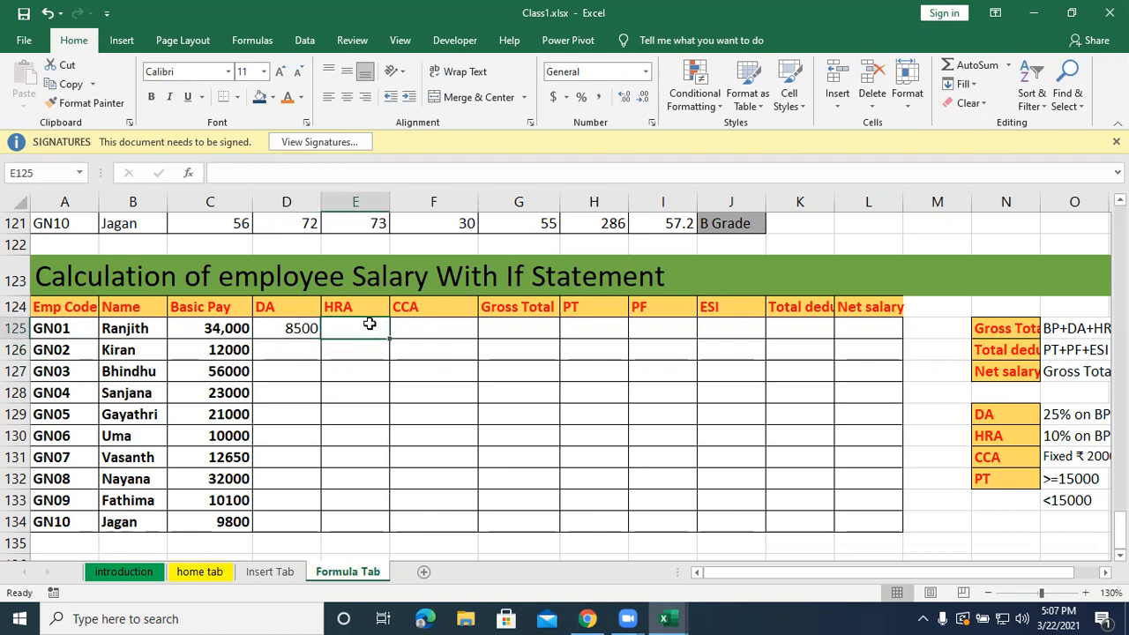
{"action": "type", "text": "=10%*"}
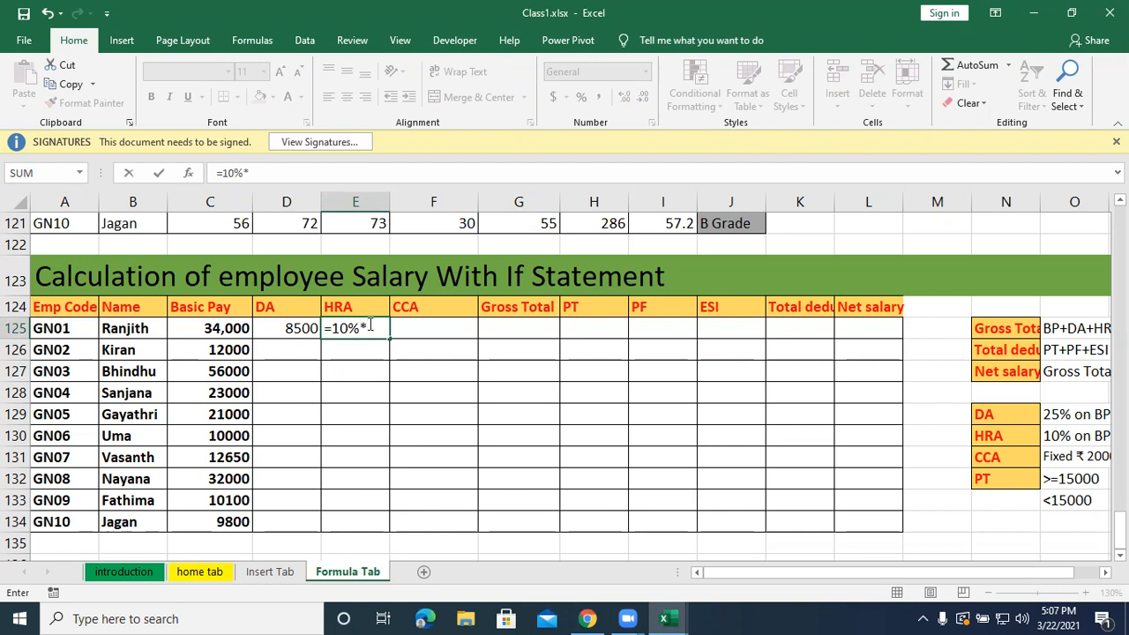
{"action": "key", "text": "Left"}
{"action": "key", "text": "Left"}
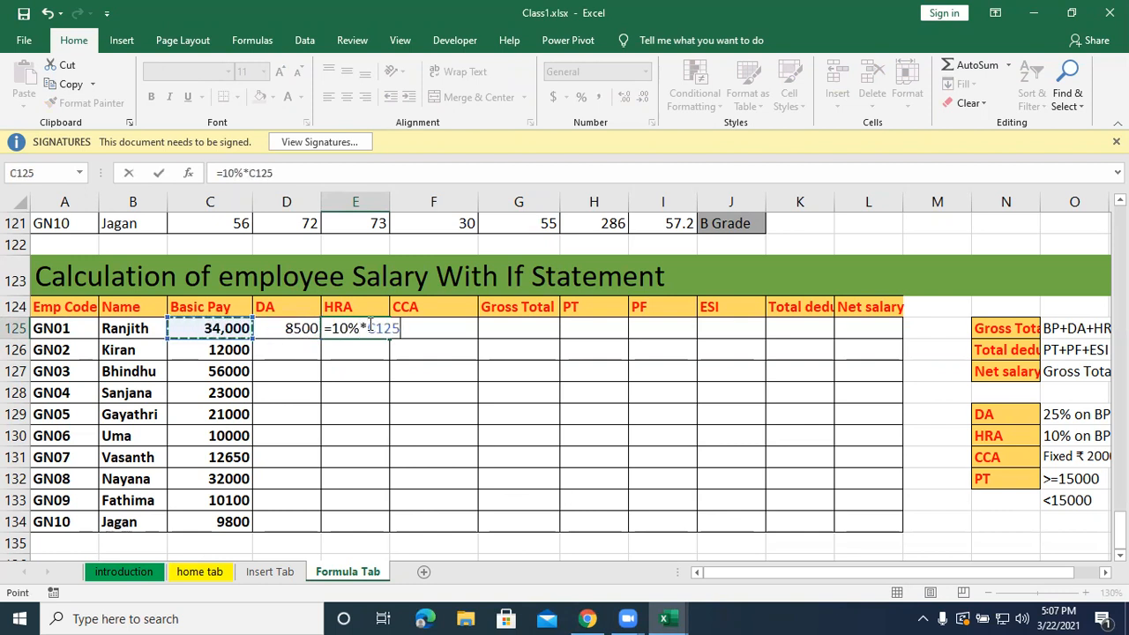
{"action": "key", "text": "Return"}
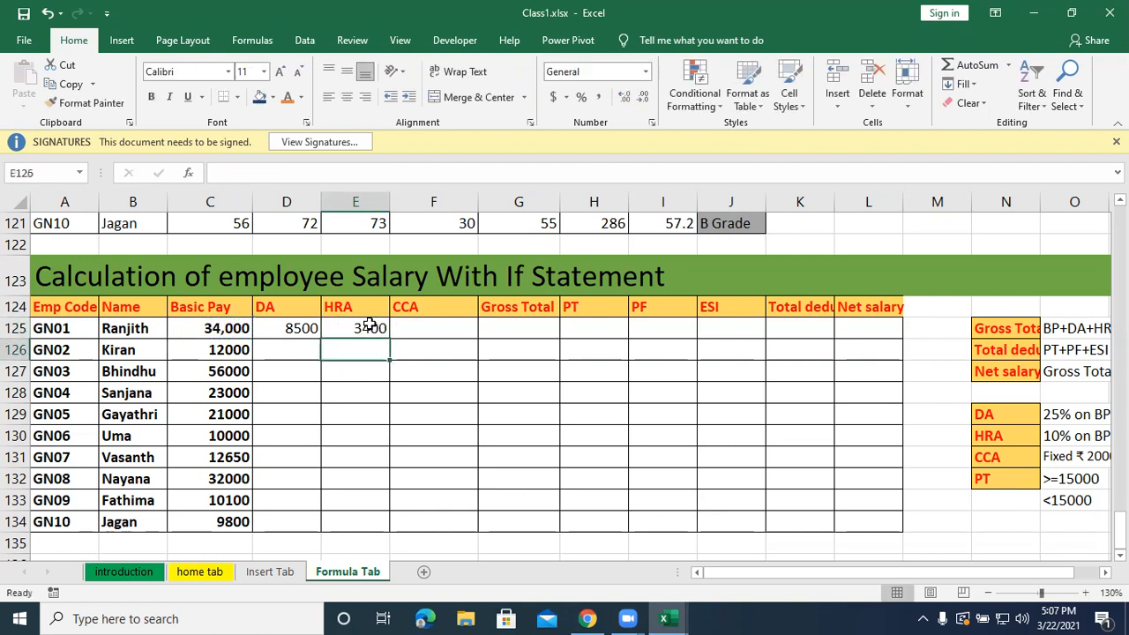
Enter the fixed CCA amount of 2000 for the first employee in F125.
{"action": "key", "text": "Up"}
{"action": "key", "text": "Right"}
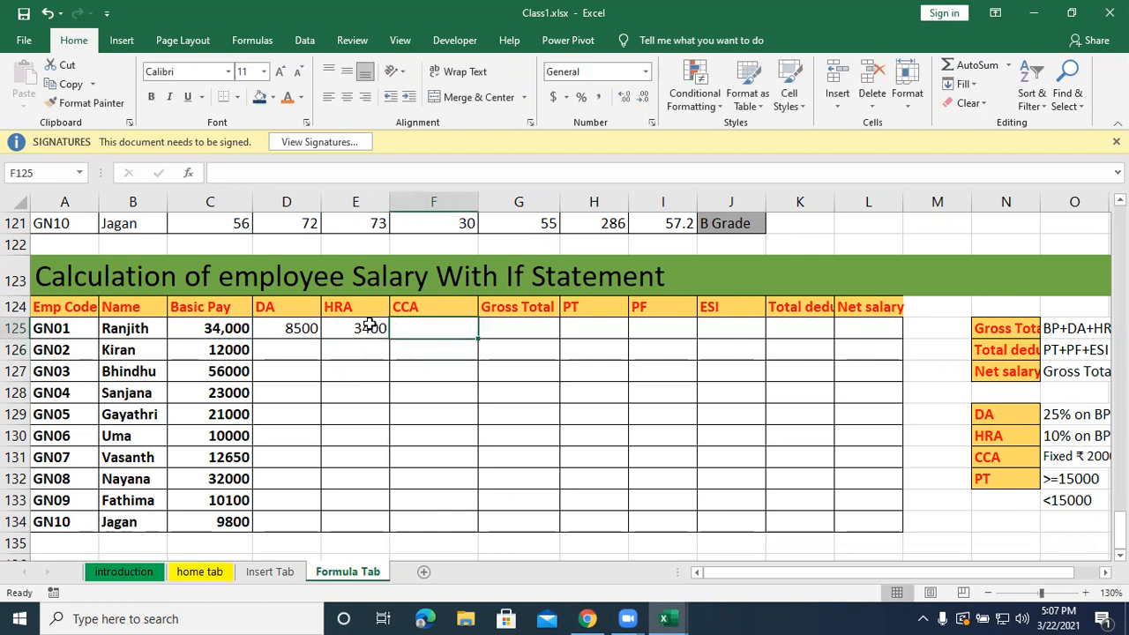
{"action": "type", "text": "200"}
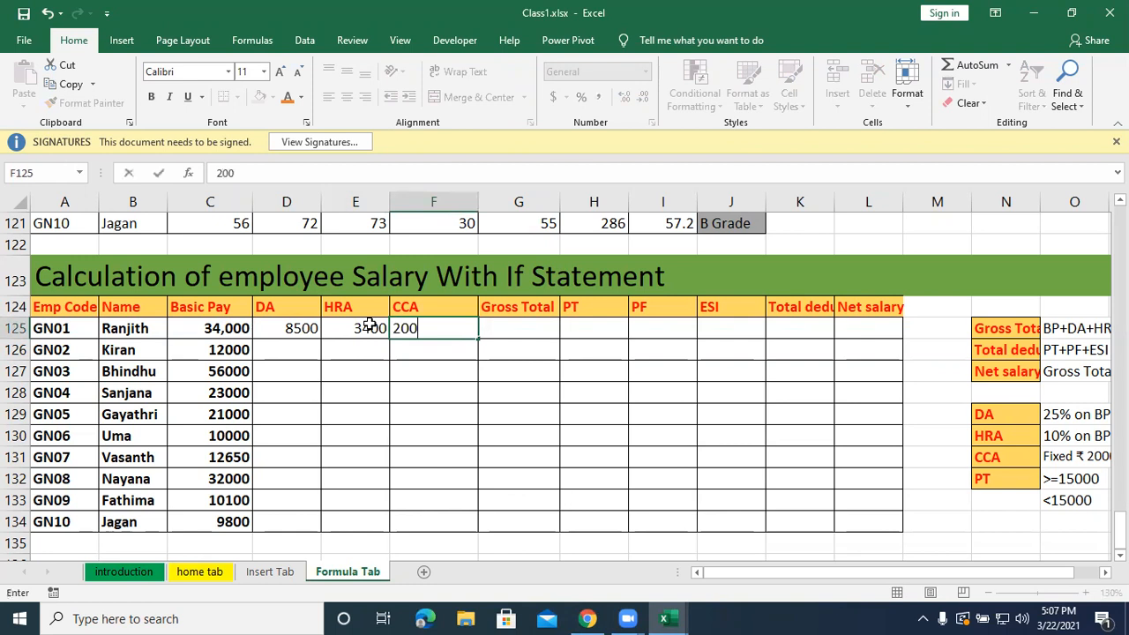
{"action": "type", "text": "0"}
{"action": "key", "text": "Return"}
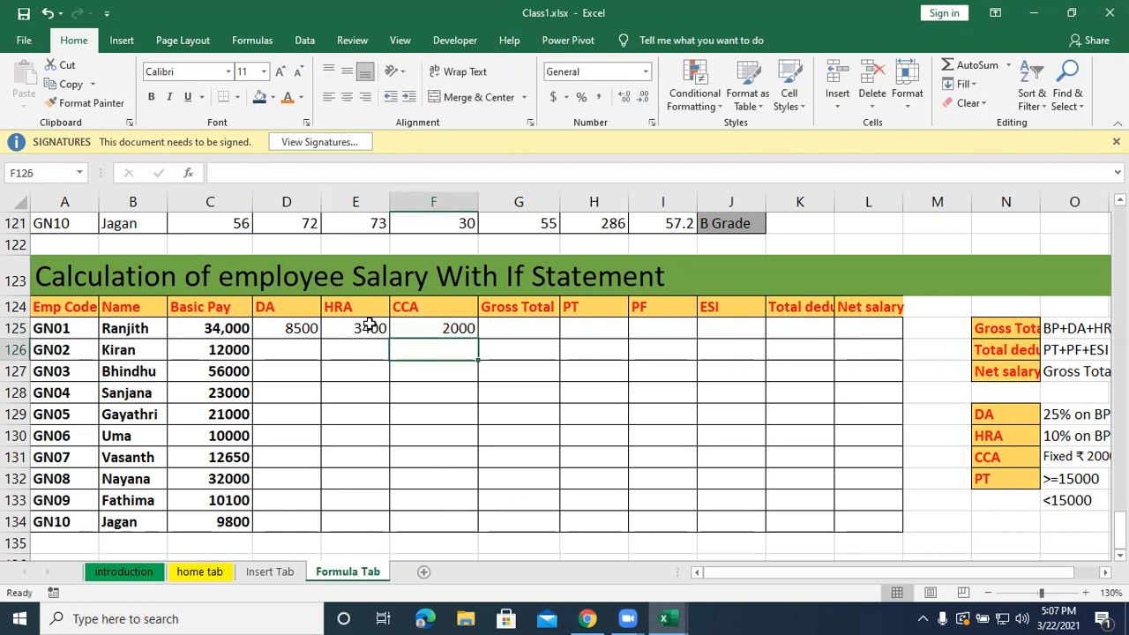
Use AutoSum in G125 to calculate the first employee's Gross Total with =SUM(C125:F125).
{"action": "key", "text": "Up"}
{"action": "key", "text": "Right"}
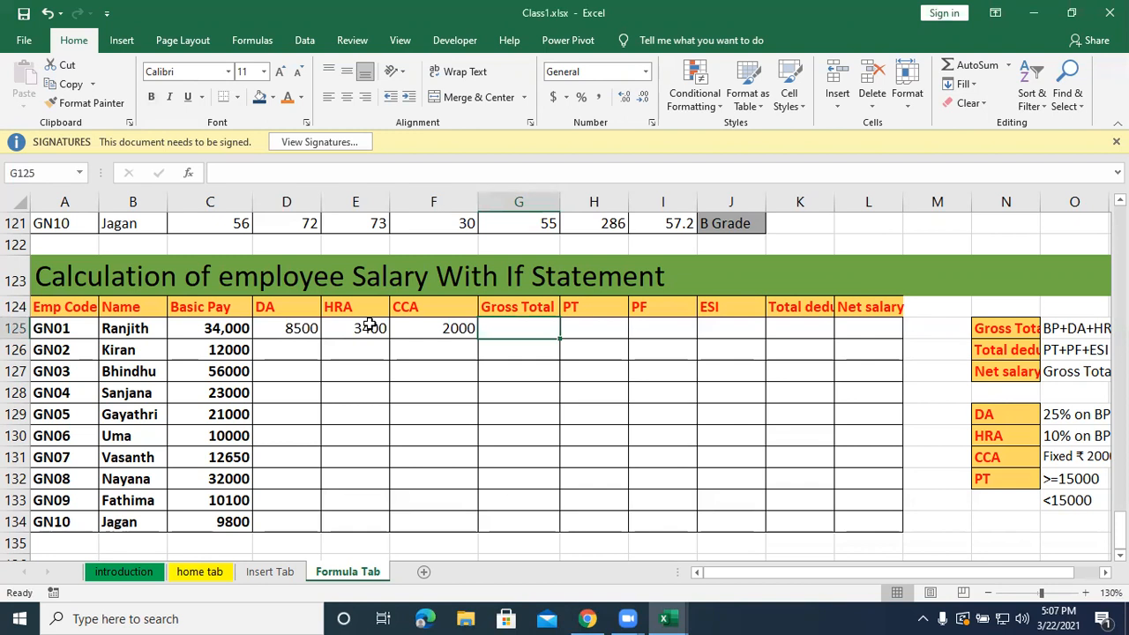
{"action": "key", "text": "alt+equal"}
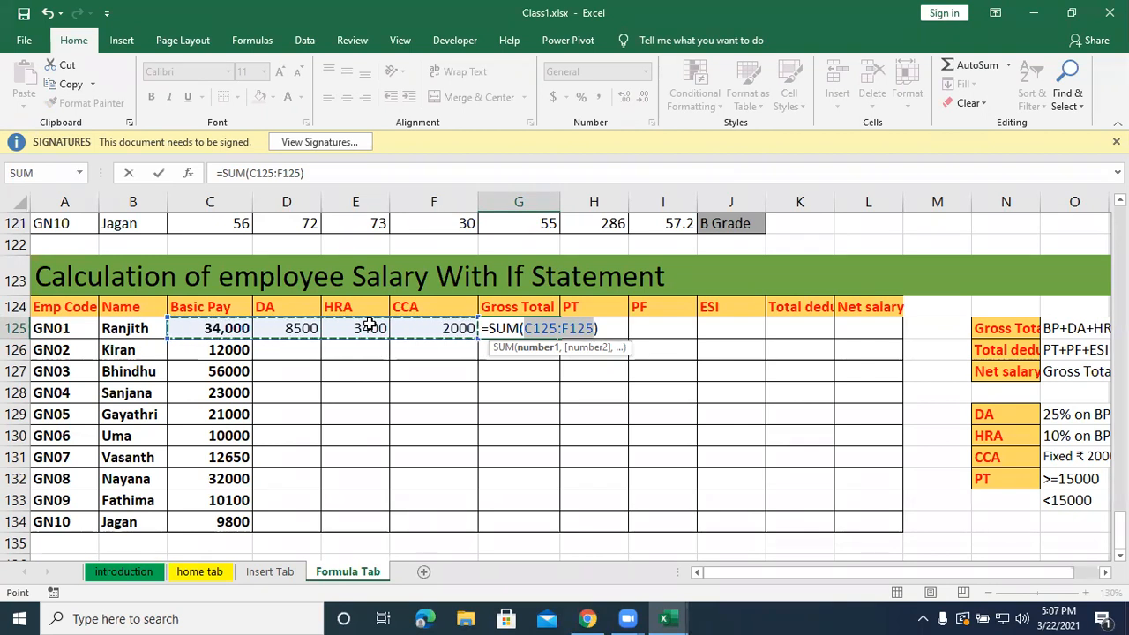
{"action": "key", "text": "Return"}
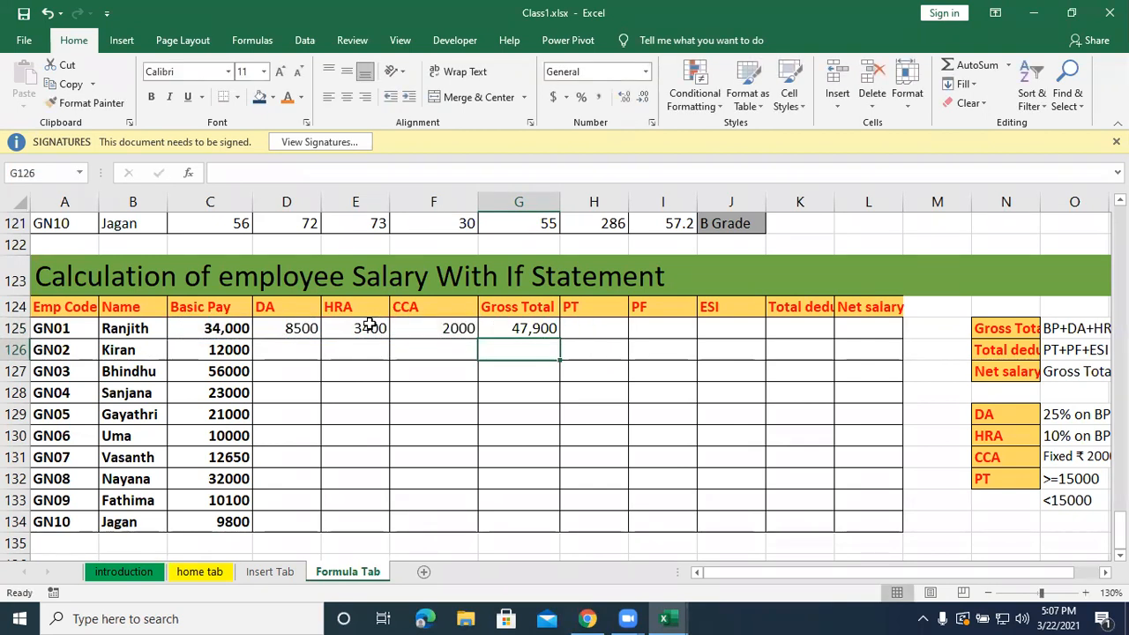
Fill the DA, HRA, CCA and Gross Total entries in D125:G125 down through row 134, and select F125.
{"action": "left_click_drag", "start_coordinate": [272, 330], "coordinate": [557, 331]}
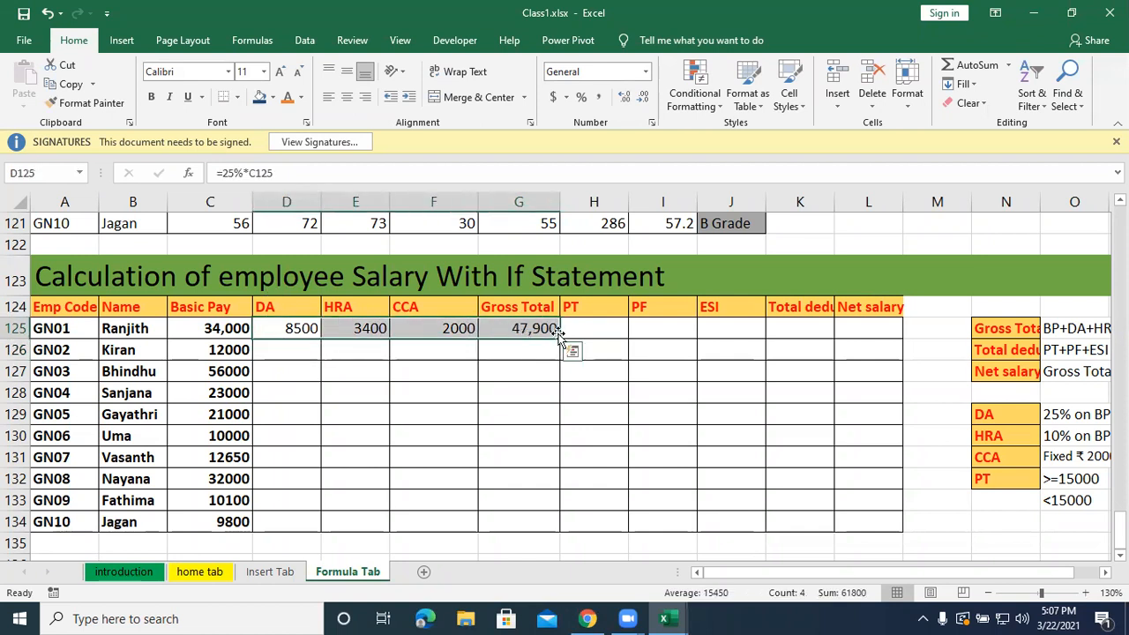
{"action": "double_click", "coordinate": [557, 330]}
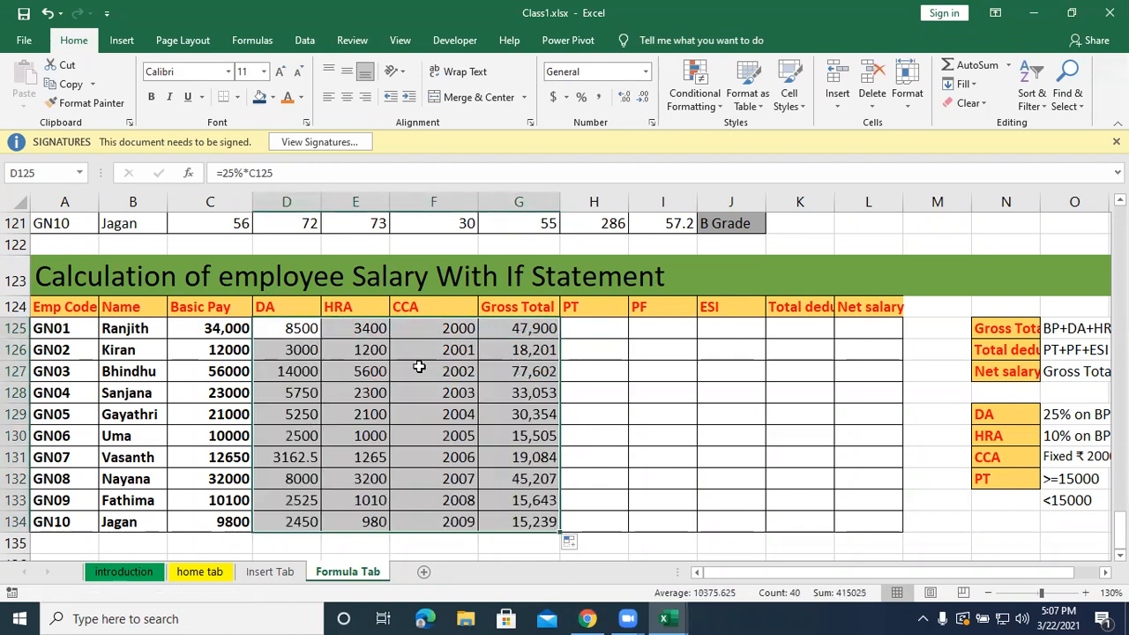
{"action": "left_click", "coordinate": [445, 335]}
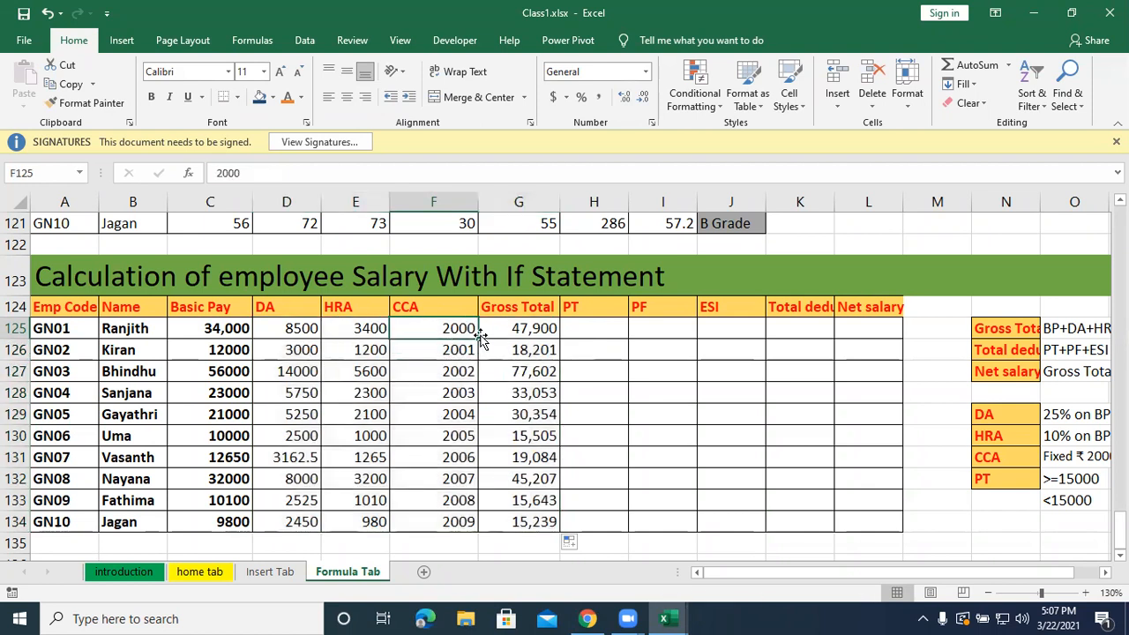
Copy the fixed CCA amount of 2000 from F125 unchanged into every employee row down to F134.
{"action": "left_click_drag", "start_coordinate": [479, 339], "coordinate": [469, 438]}
{"action": "scroll", "coordinate": [510, 413], "scroll_direction": "up", "scroll_amount": 1}
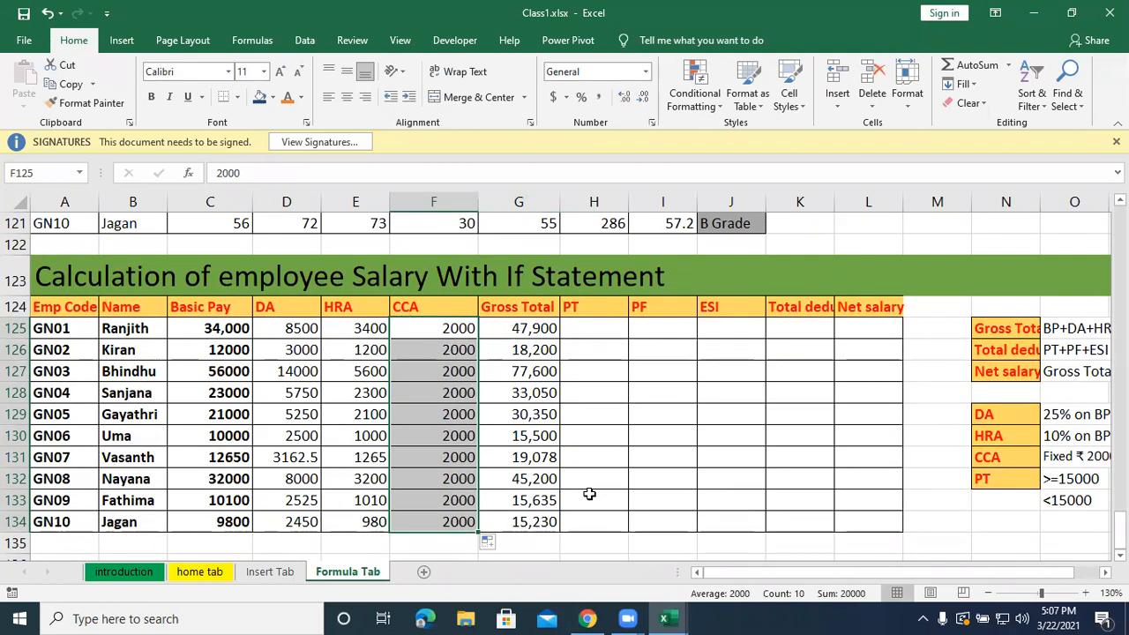
Calculate the first employee's PT in H125 from Basic Pay with =IF(C125>=15000,200,0).
{"action": "left_click_drag", "start_coordinate": [880, 570], "coordinate": [913, 568]}
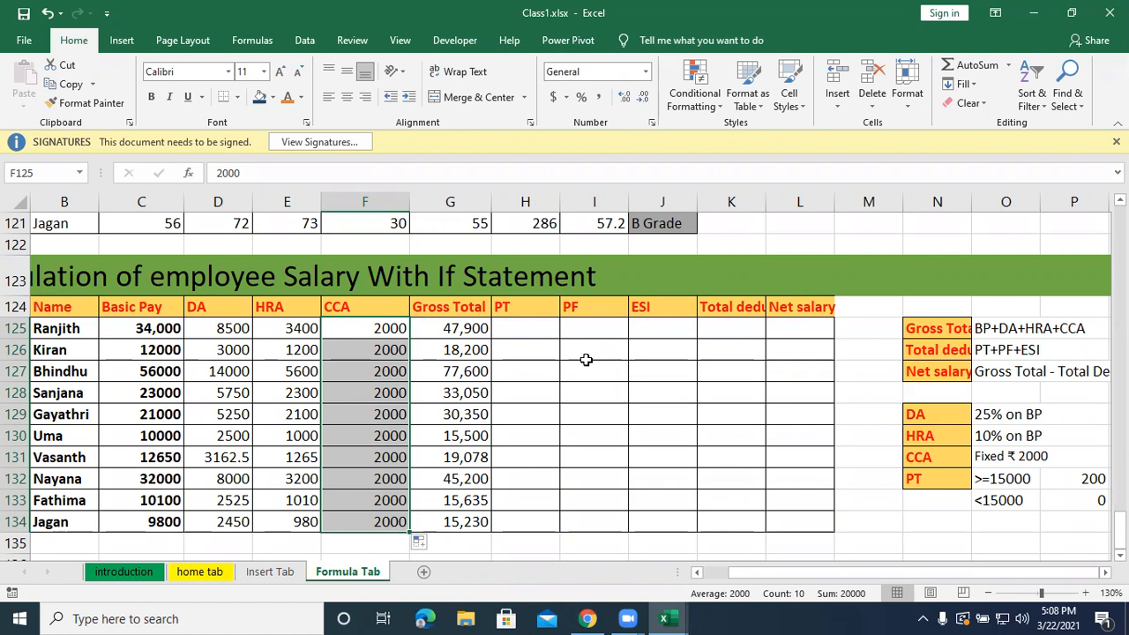
{"action": "left_click", "coordinate": [639, 45]}
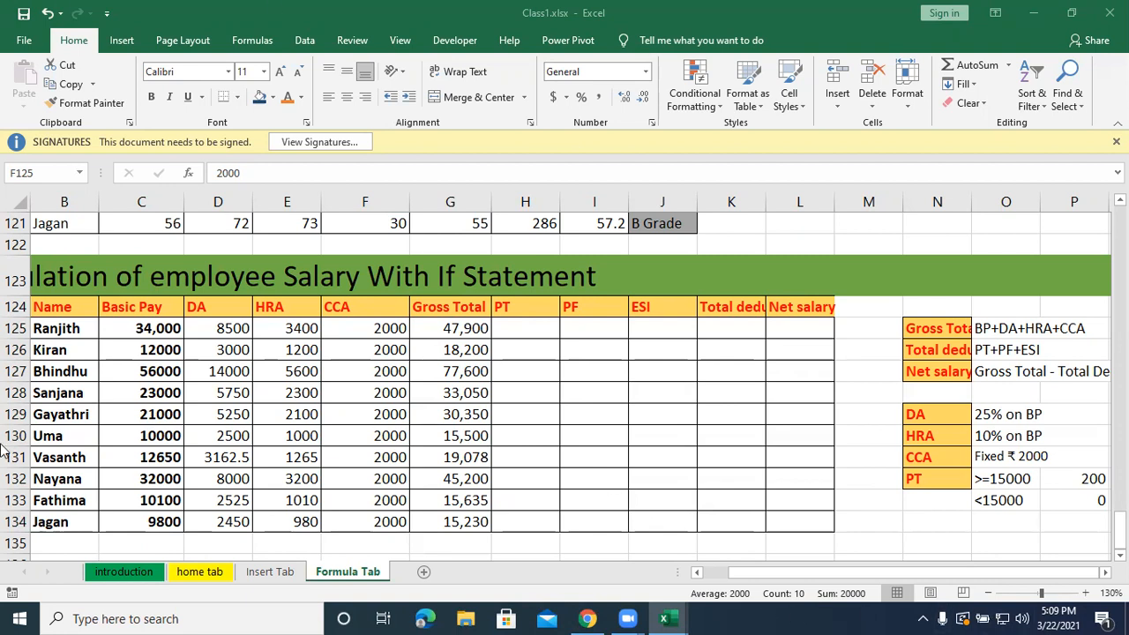
{"action": "left_click", "coordinate": [515, 319]}
{"action": "left_click", "coordinate": [515, 335]}
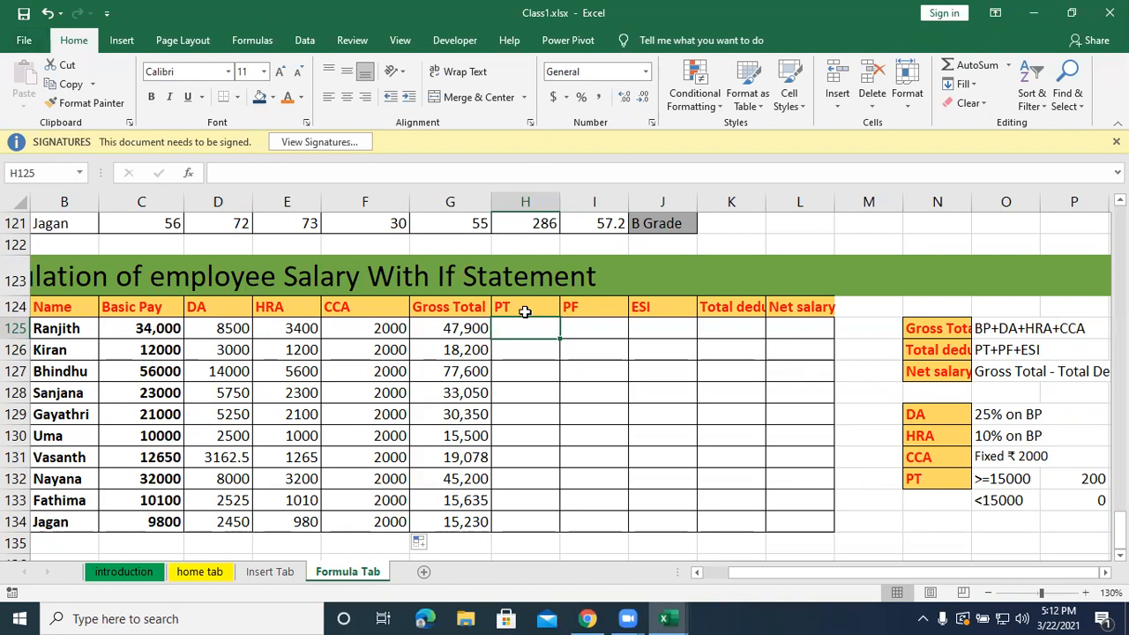
{"action": "left_click", "coordinate": [600, 263]}
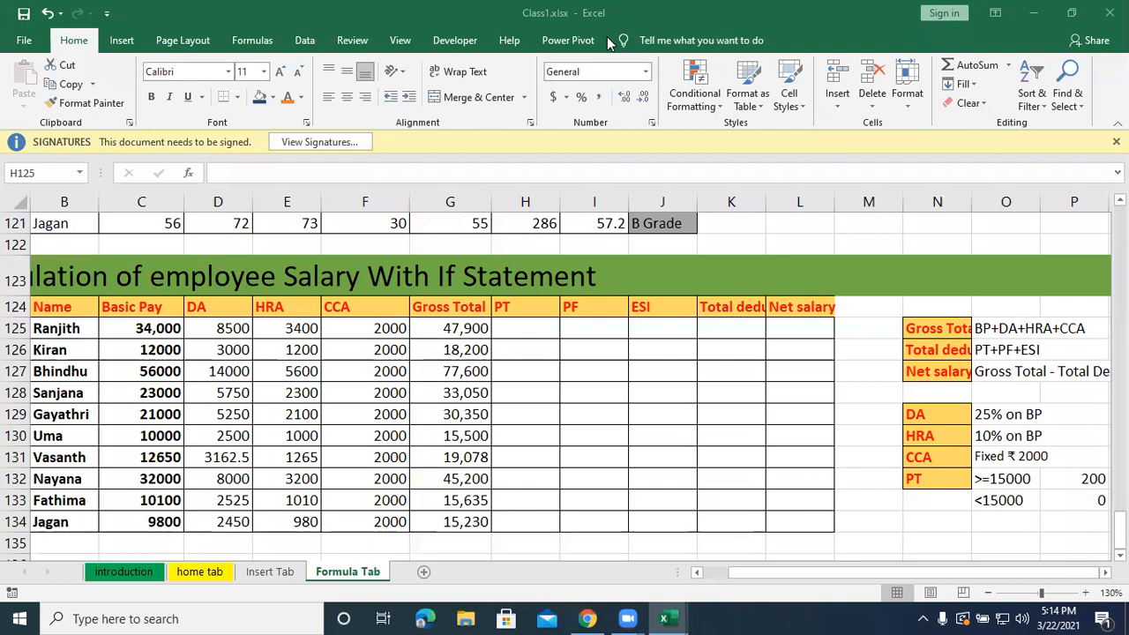
{"action": "left_click", "coordinate": [533, 328]}
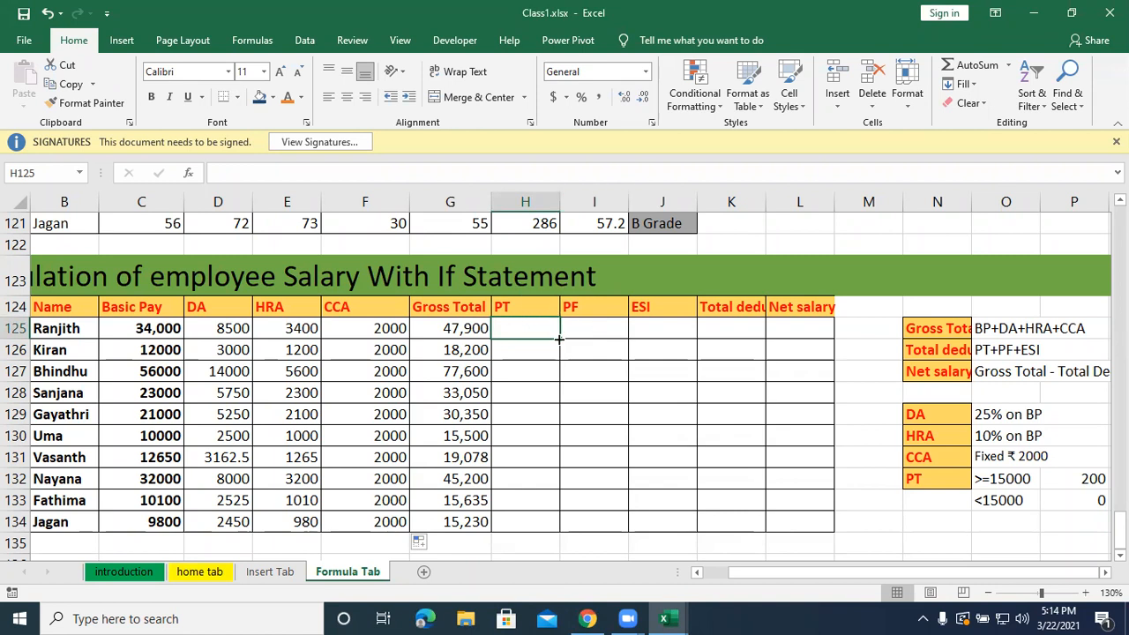
{"action": "type", "text": "=i"}
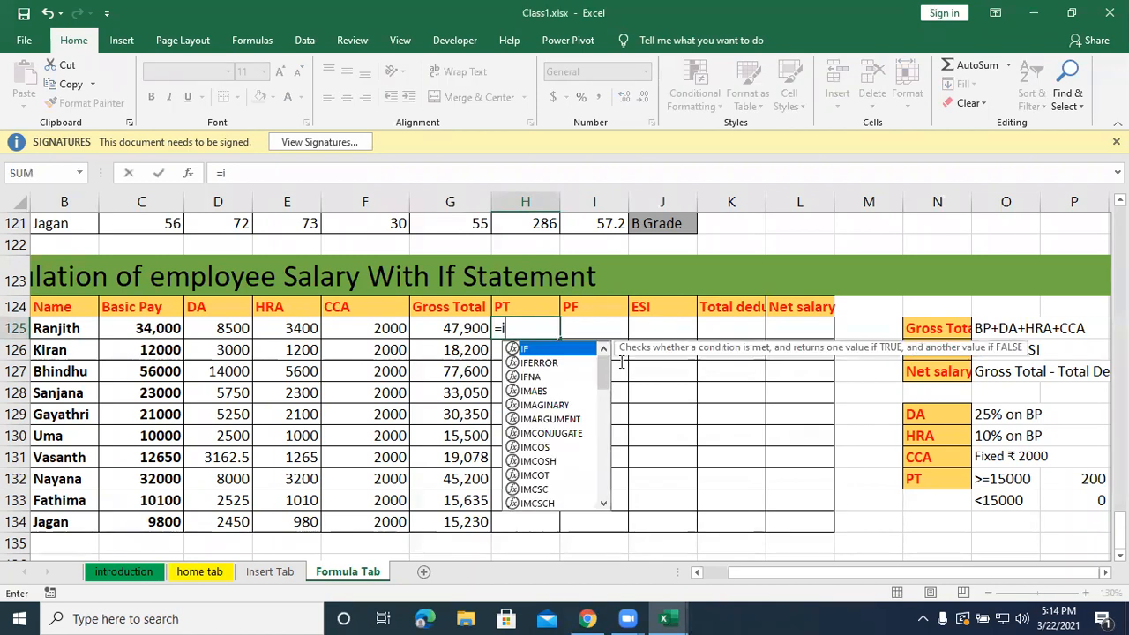
{"action": "type", "text": "f("}
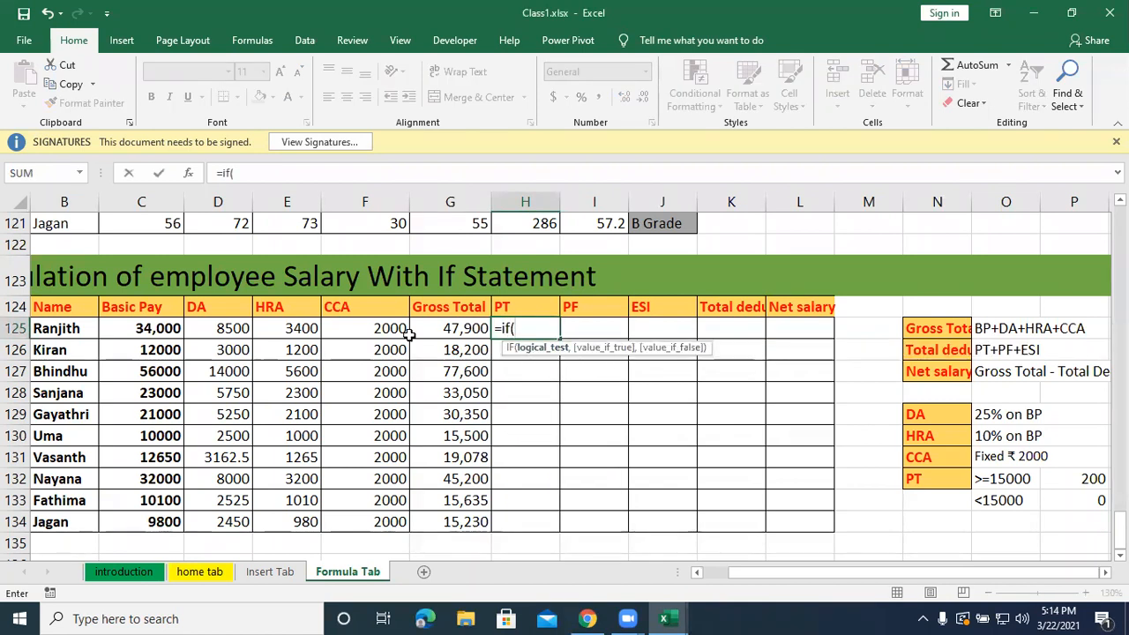
{"action": "left_click", "coordinate": [137, 329]}
{"action": "type", "text": ">="}
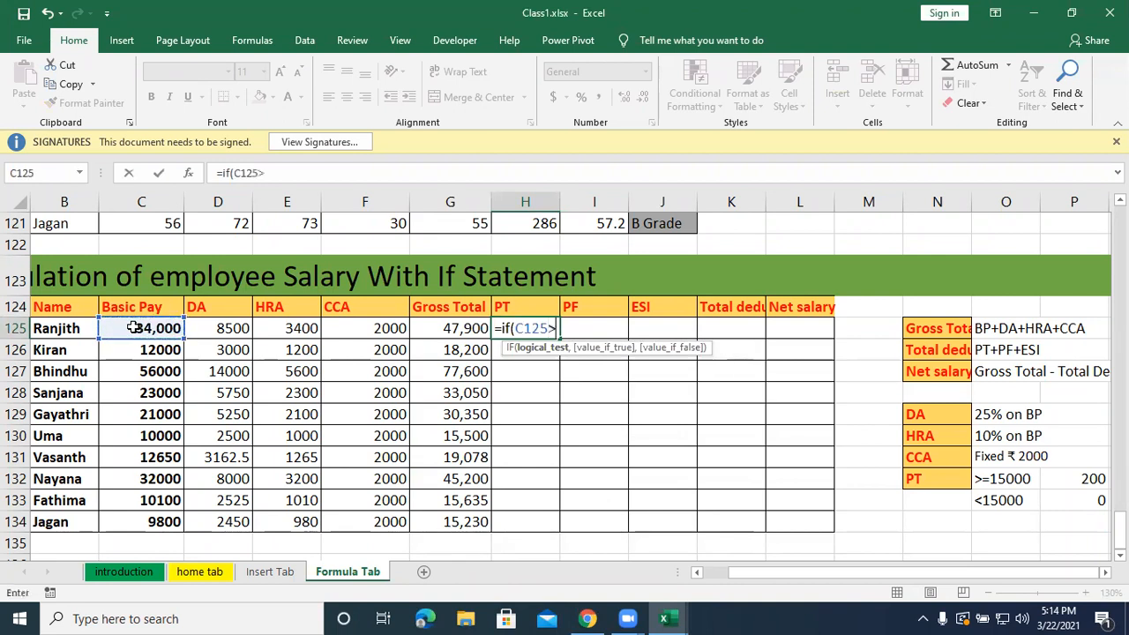
{"action": "type", "text": "15000,200"}
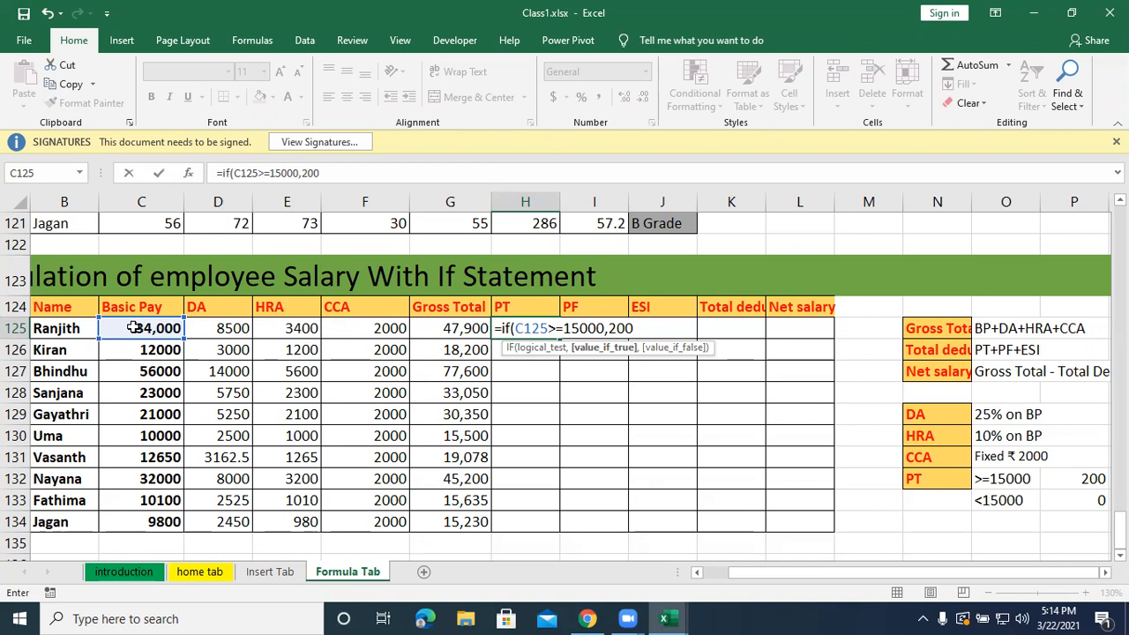
{"action": "type", "text": ","}
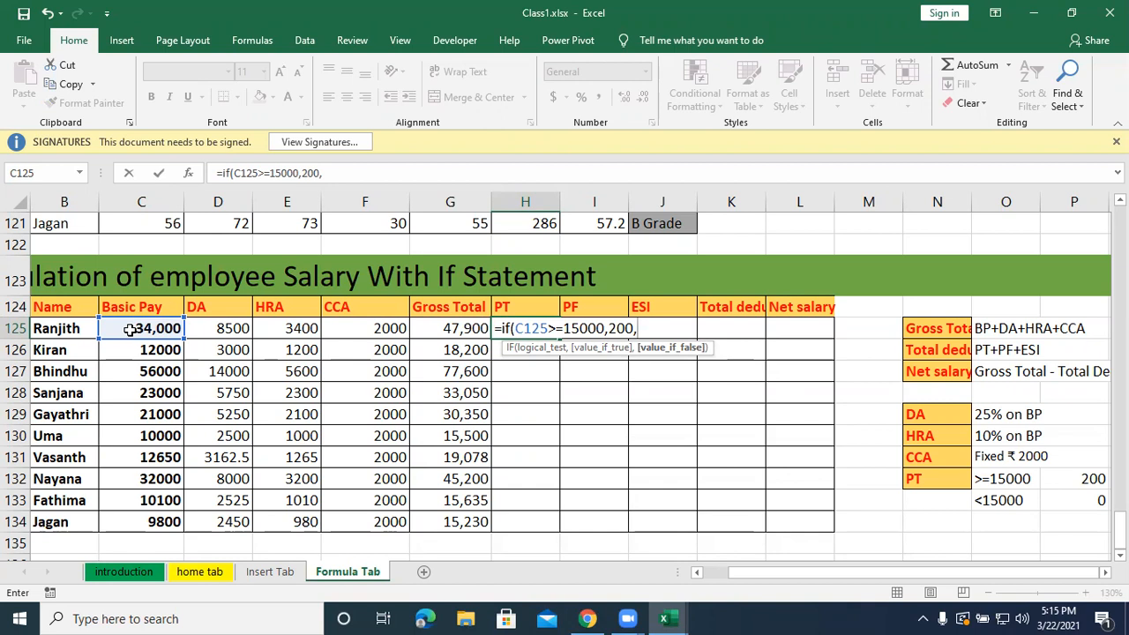
{"action": "type", "text": "0)"}
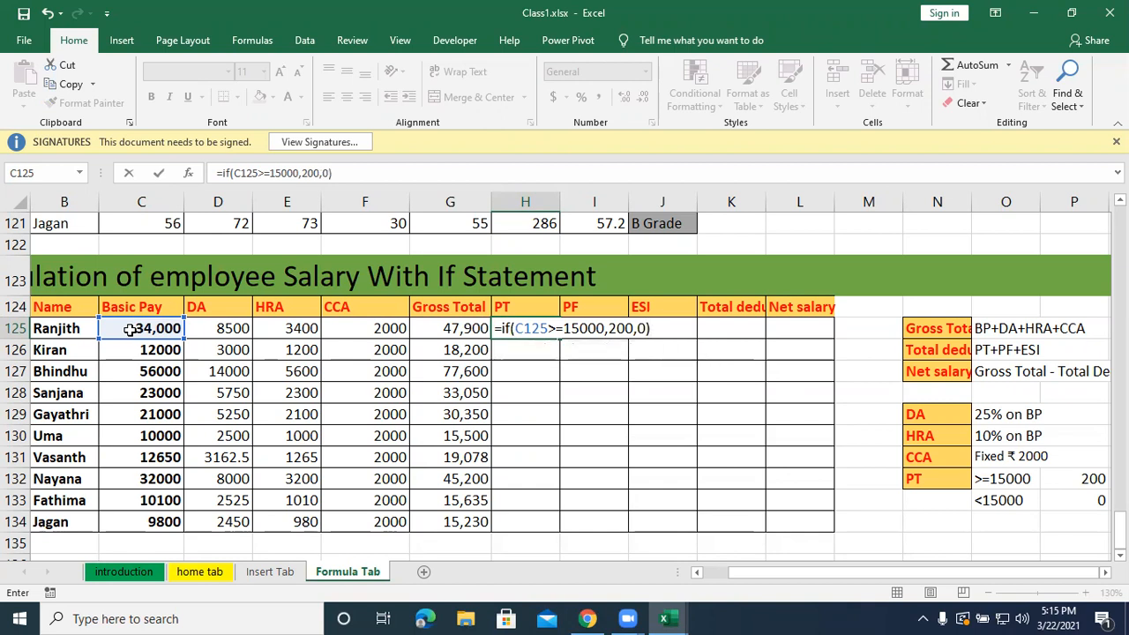
{"action": "key", "text": "Return"}
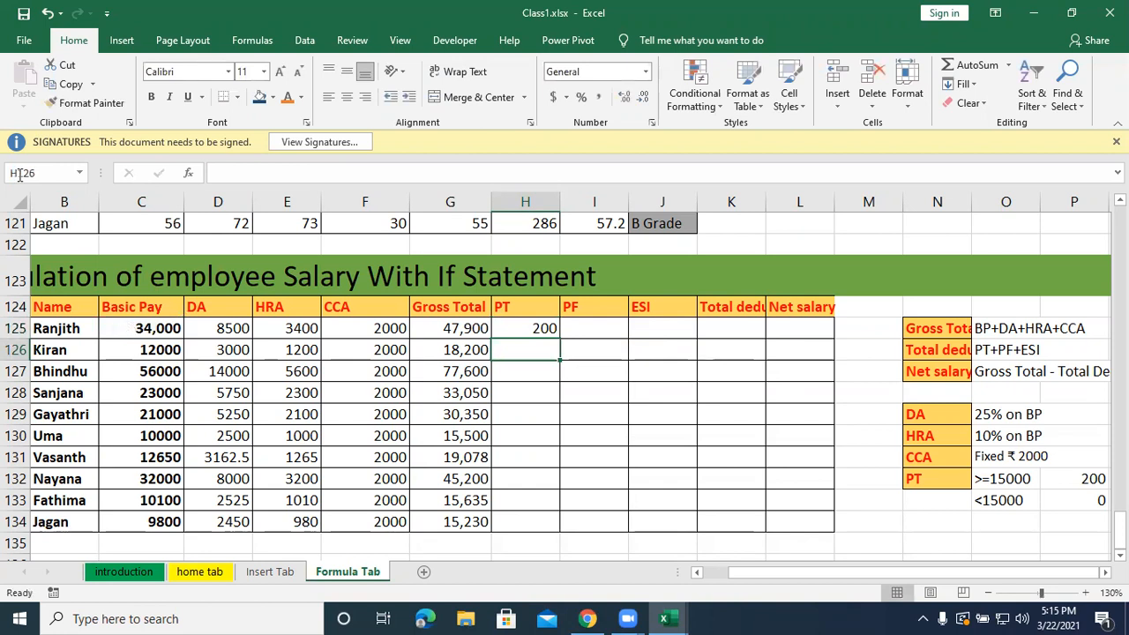
Fill the PT formula from H125 down to H134 and review the formula in H125.
{"action": "double_click", "coordinate": [528, 328]}
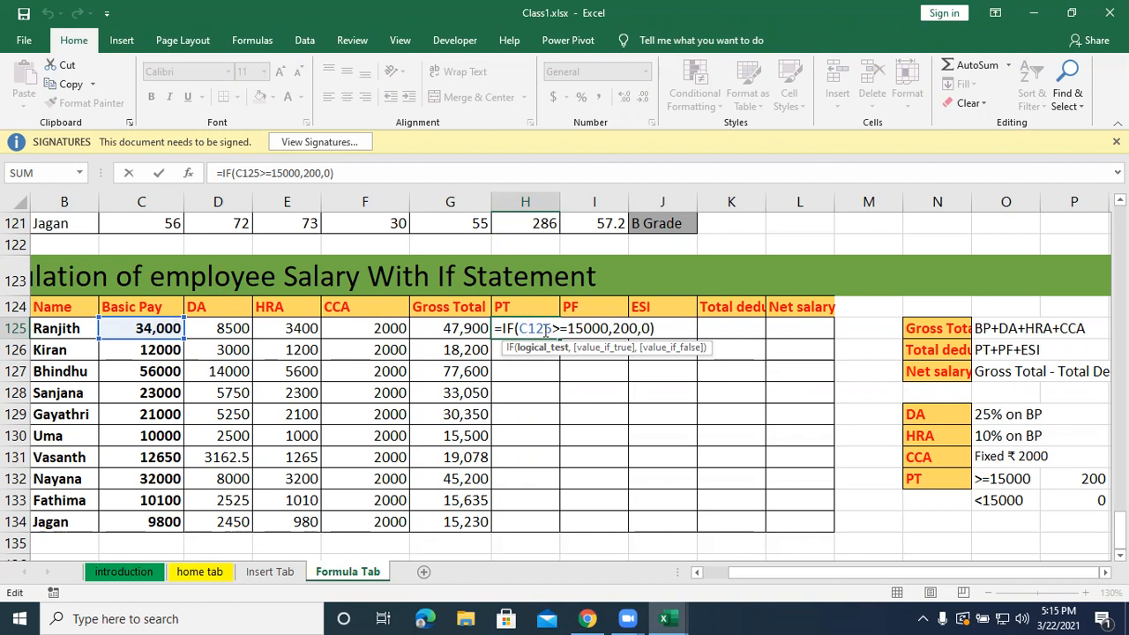
{"action": "key", "text": "Return"}
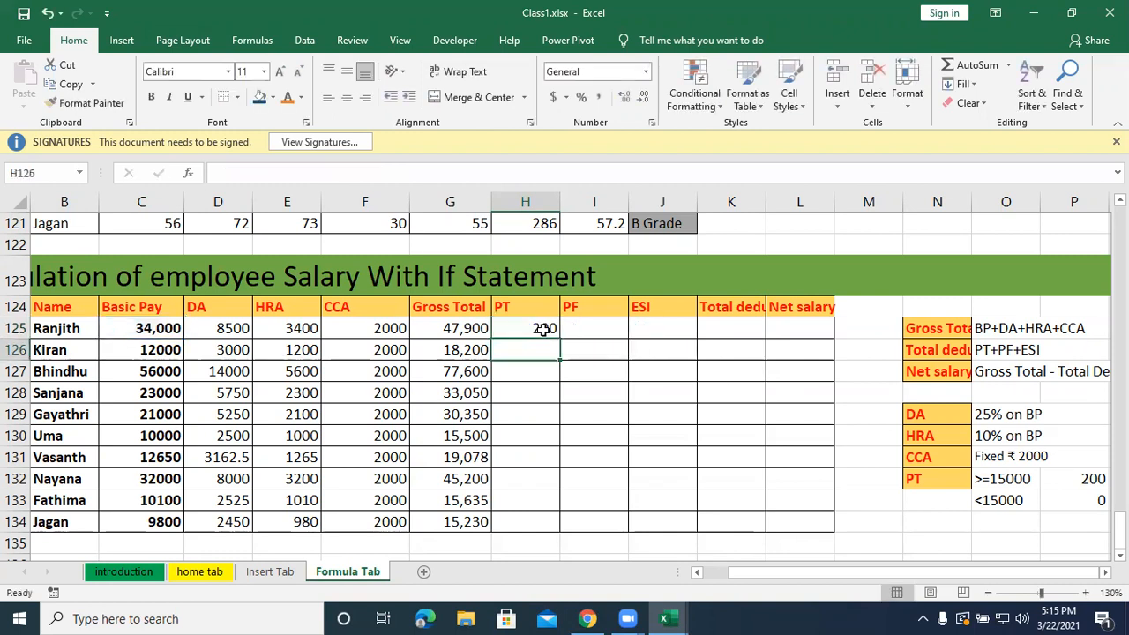
{"action": "left_click", "coordinate": [544, 328]}
{"action": "left_click", "coordinate": [563, 344]}
{"action": "left_click", "coordinate": [552, 326]}
{"action": "left_click_drag", "start_coordinate": [560, 336], "coordinate": [556, 522]}
{"action": "double_click", "coordinate": [553, 328]}
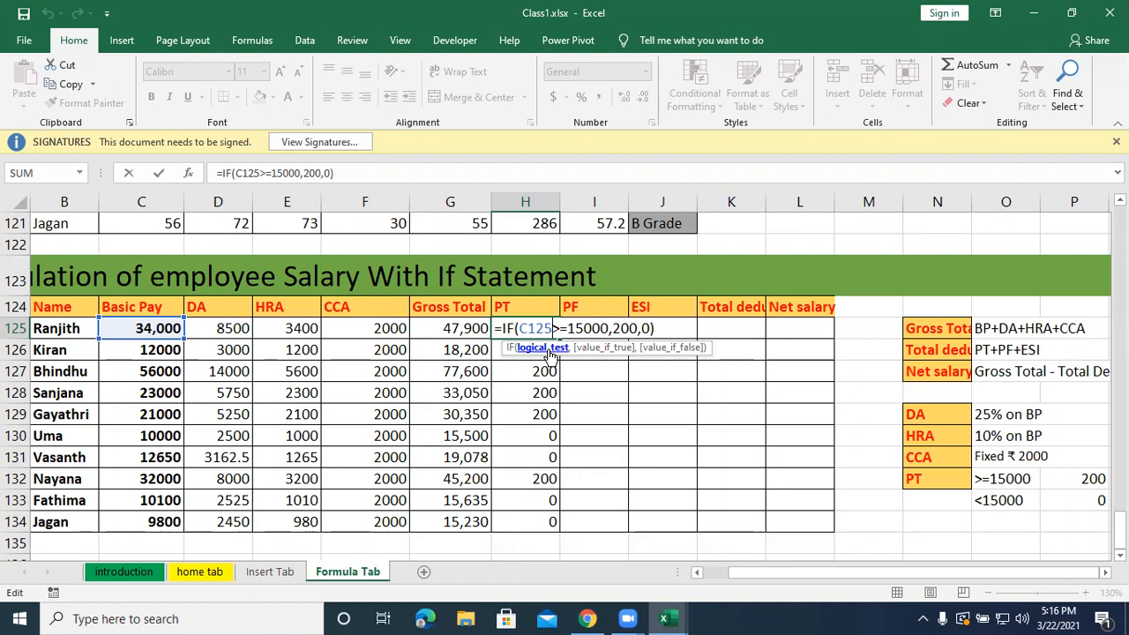
{"action": "key", "text": "Return"}
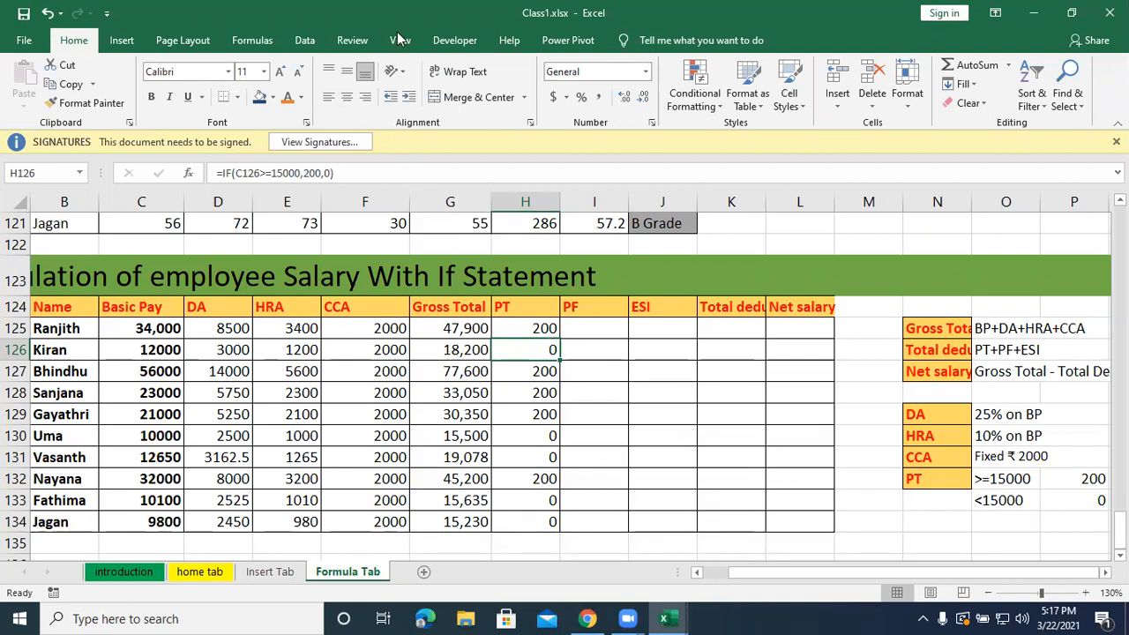
{"action": "left_click", "coordinate": [343, 9]}
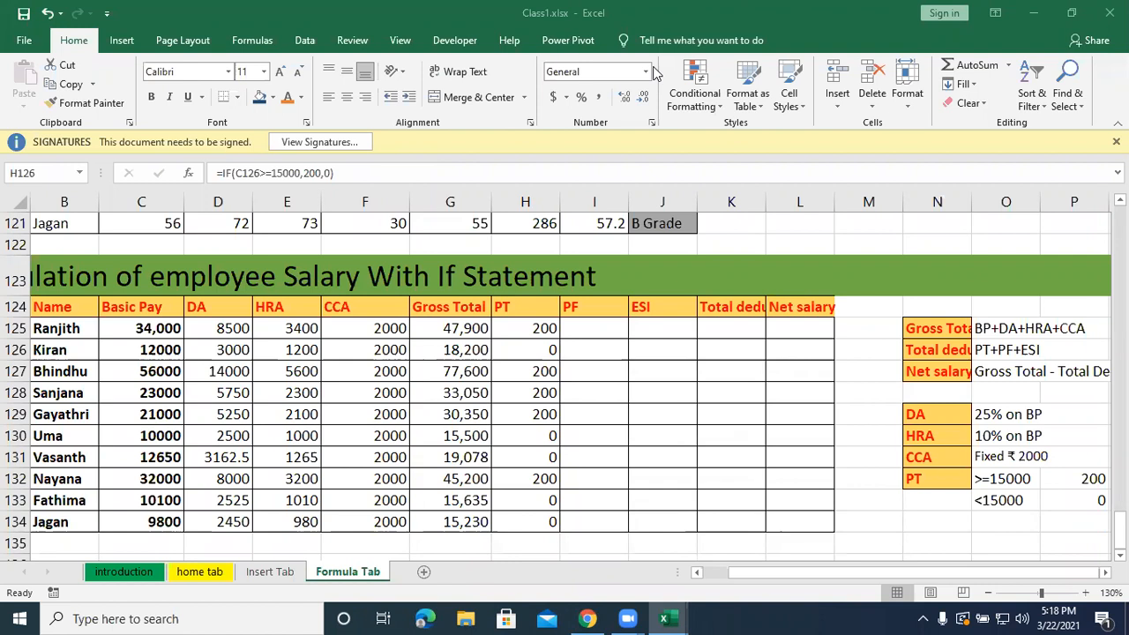
{"action": "key", "text": "F2"}
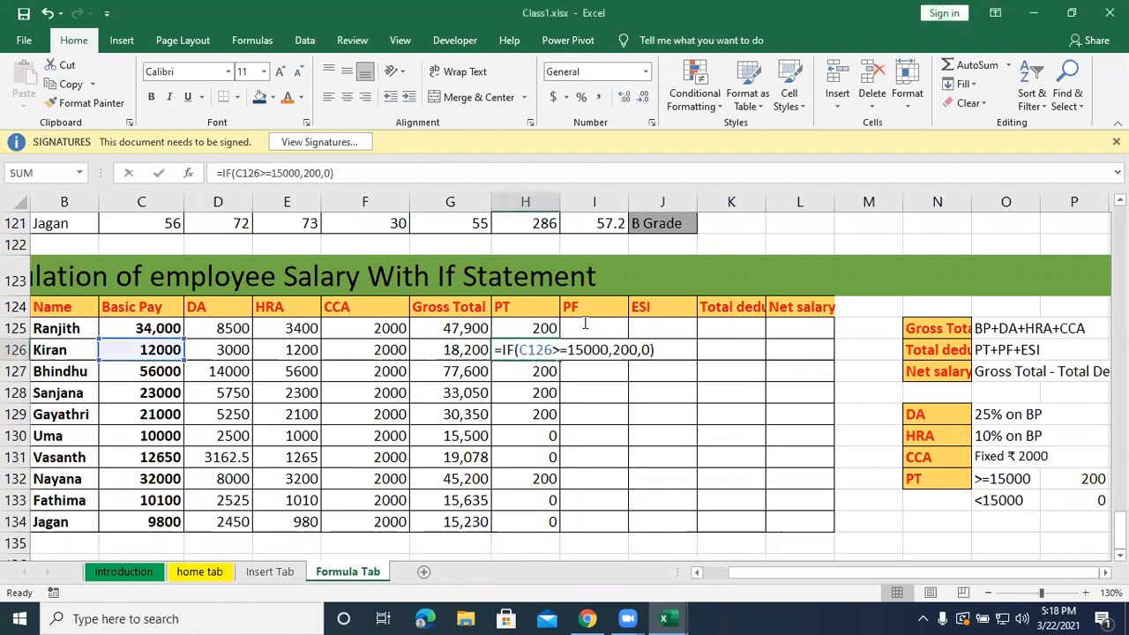
{"action": "left_click", "coordinate": [598, 328]}
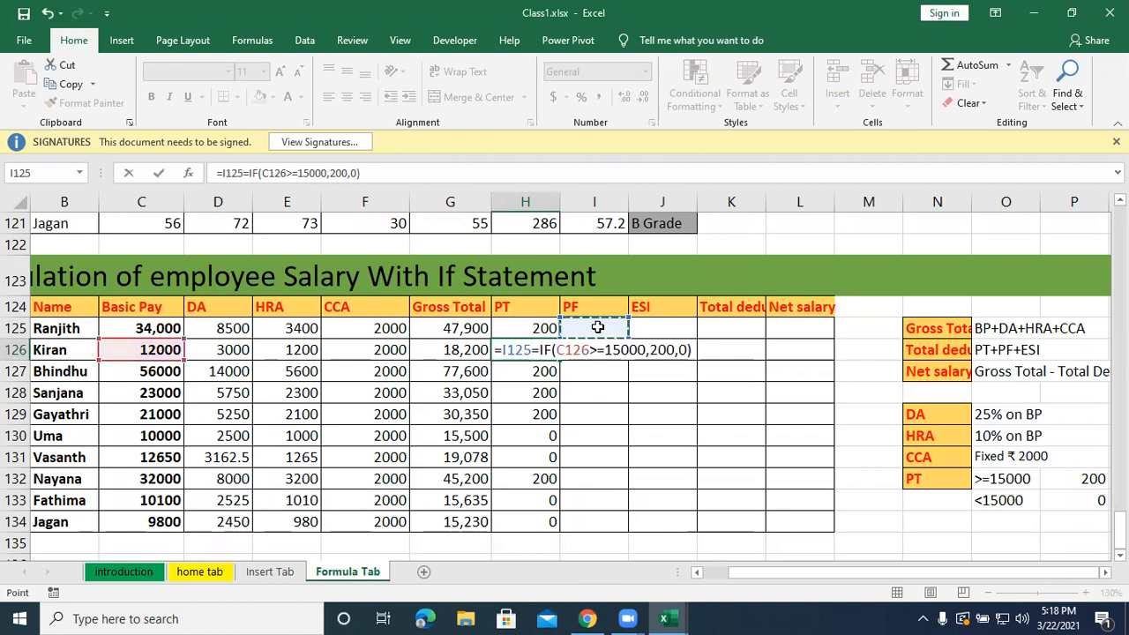
{"action": "key", "text": "BackSpace"}
{"action": "key", "text": "BackSpace"}
{"action": "key", "text": "BackSpace"}
{"action": "key", "text": "BackSpace"}
{"action": "key", "text": "BackSpace"}
{"action": "key", "text": "Return"}
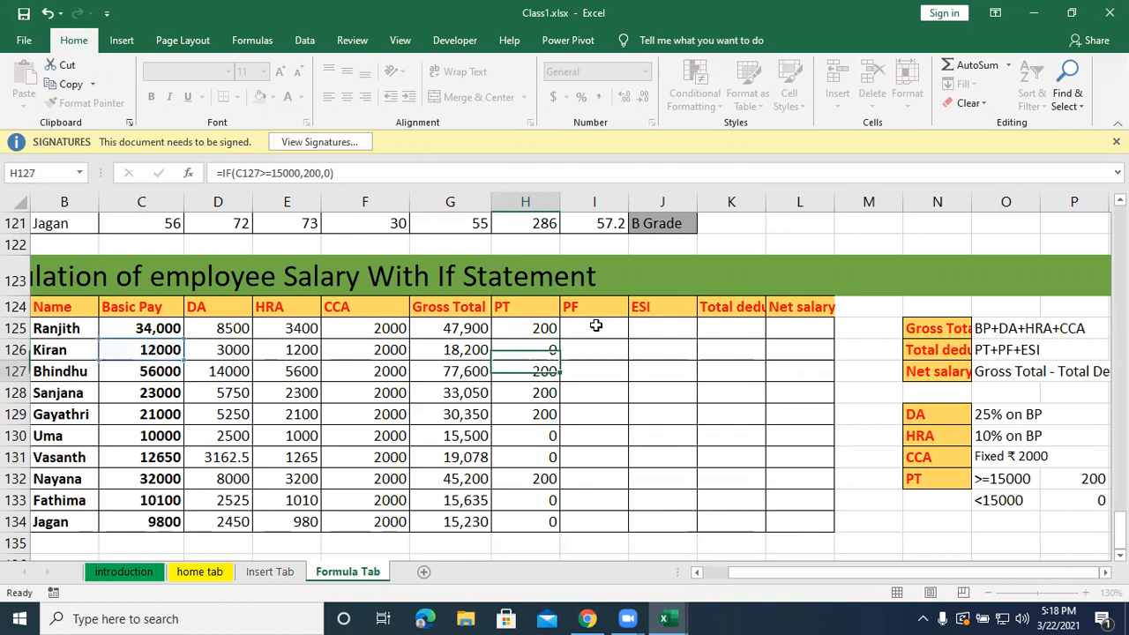
Calculate the first employee's PF in I125 from Basic Pay with =IF(C125>=15000,1800,12%*C125).
{"action": "left_click", "coordinate": [596, 325]}
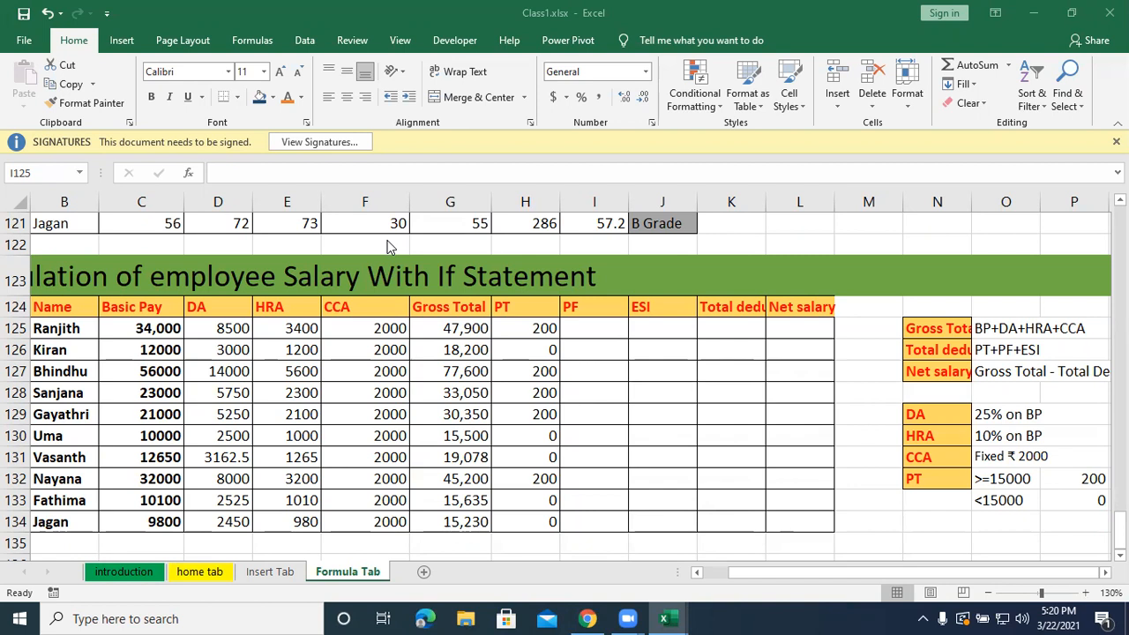
{"action": "left_click", "coordinate": [582, 329]}
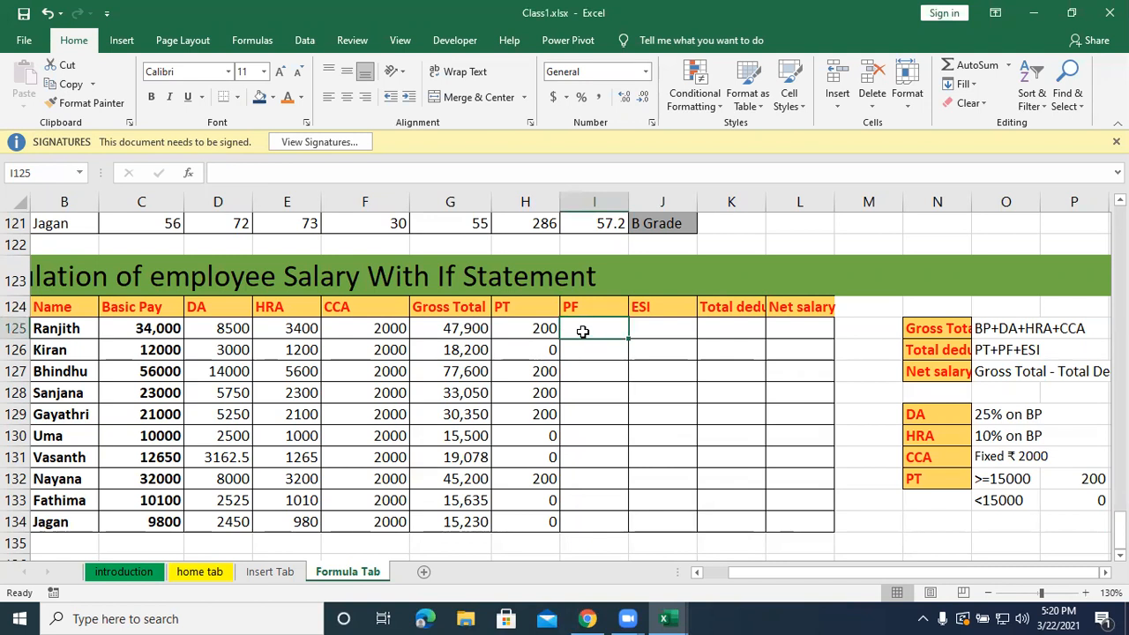
{"action": "type", "text": "=if("}
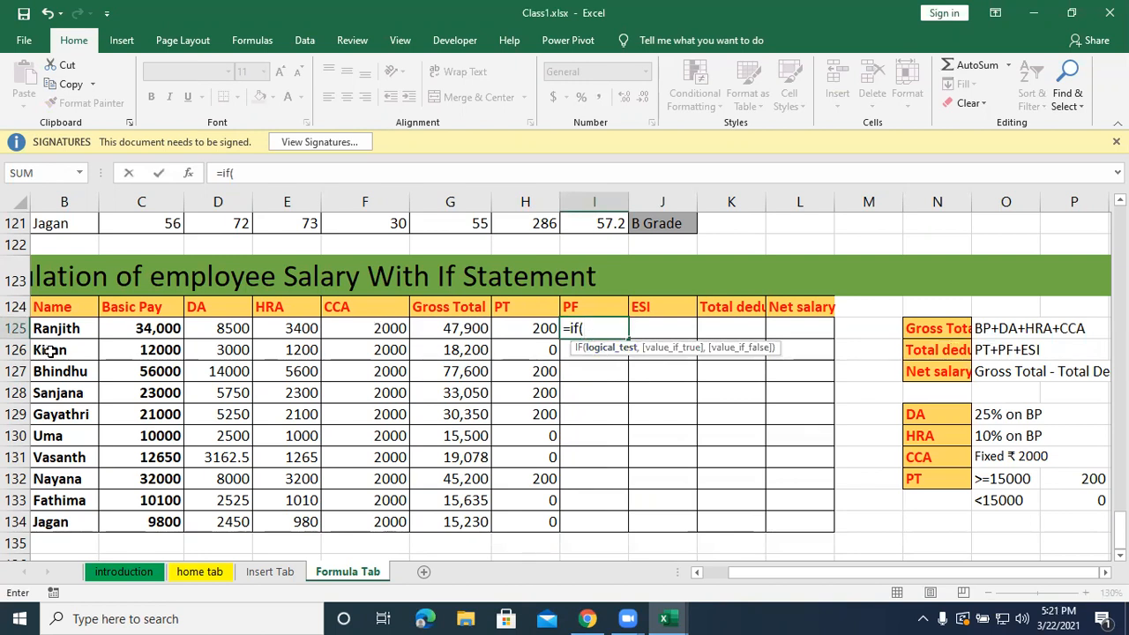
{"action": "left_click", "coordinate": [126, 334]}
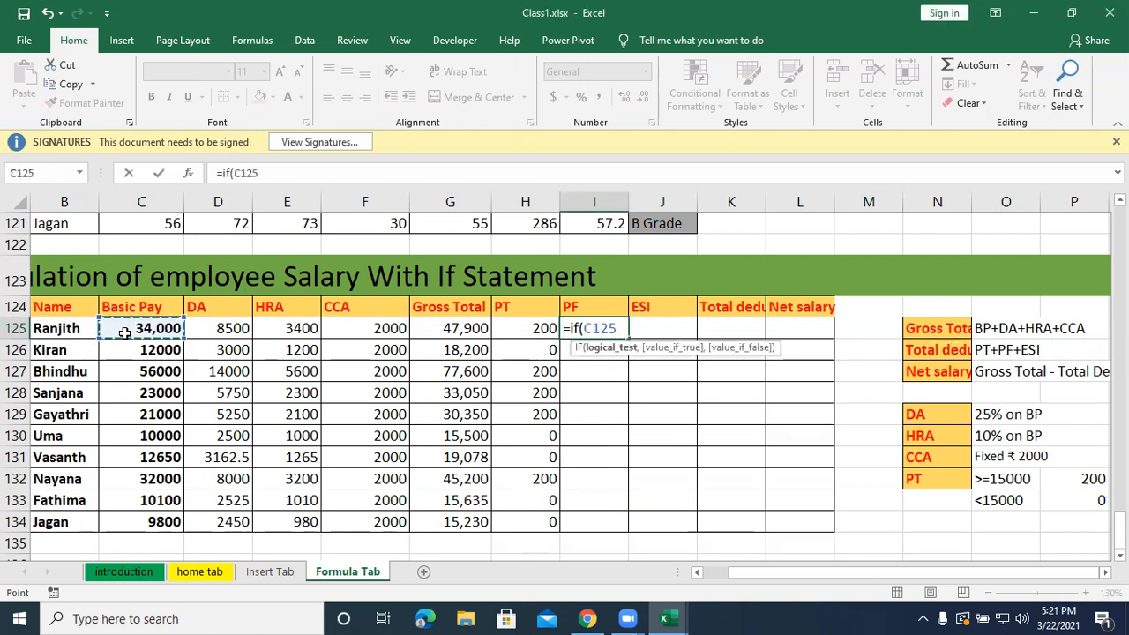
{"action": "type", "text": ">="}
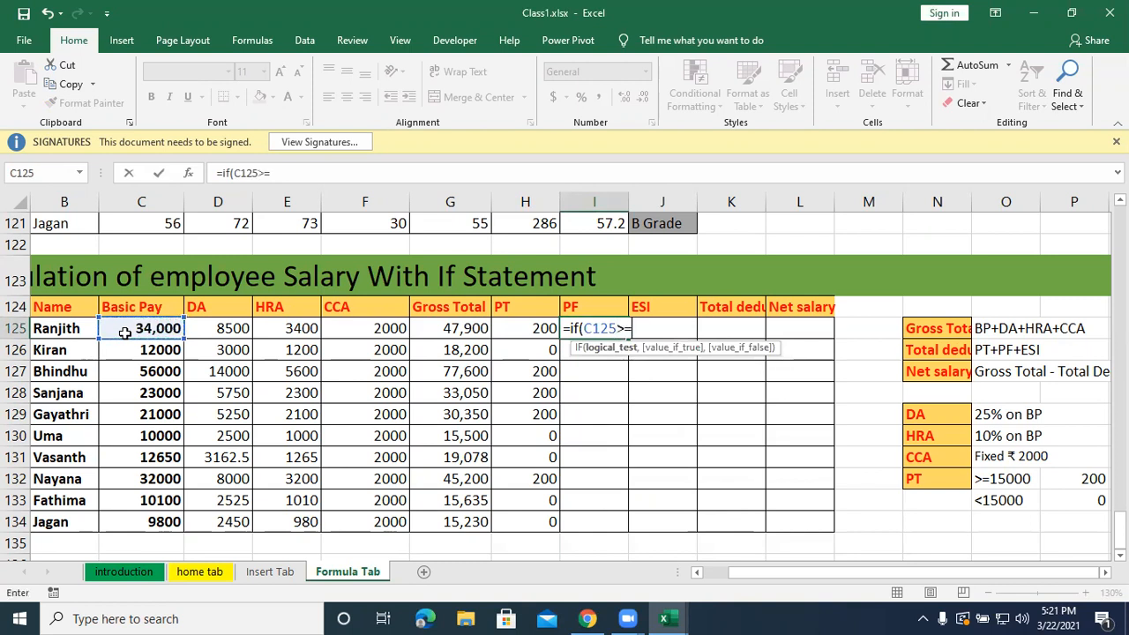
{"action": "type", "text": "15000"}
{"action": "type", "text": ","}
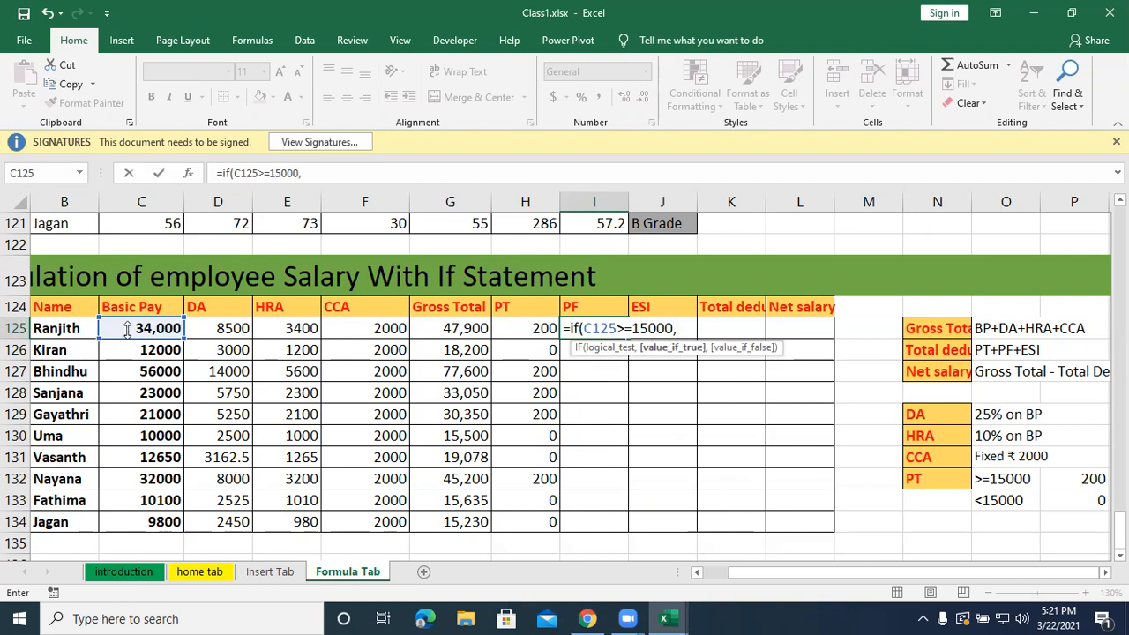
{"action": "type", "text": "1800,"}
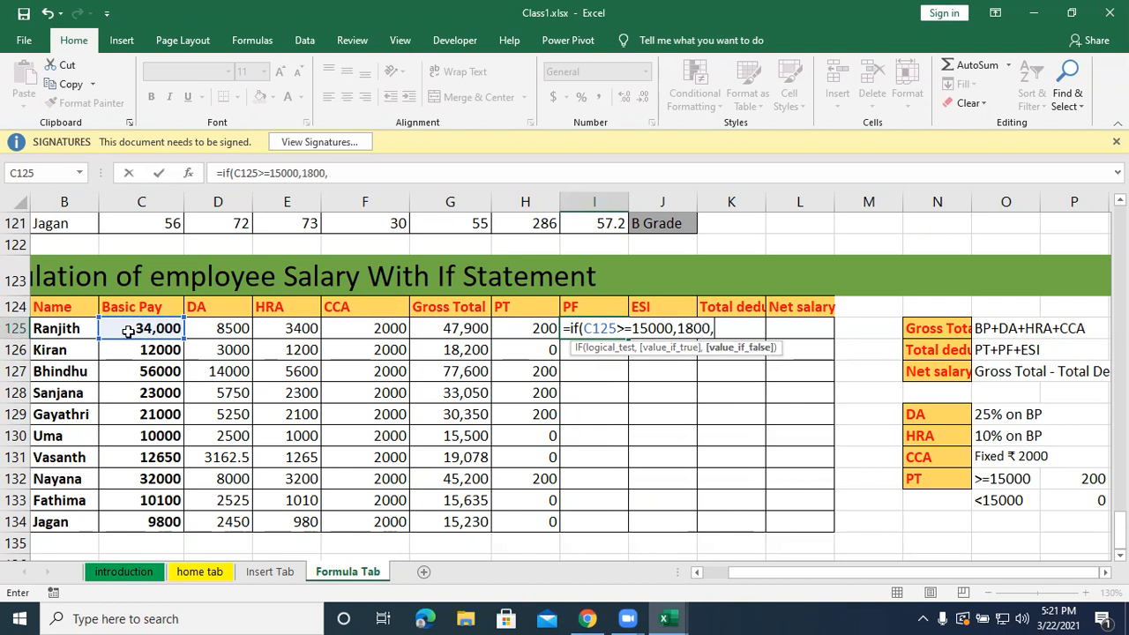
{"action": "type", "text": "12%&"}
{"action": "key", "text": "BackSpace"}
{"action": "type", "text": "*"}
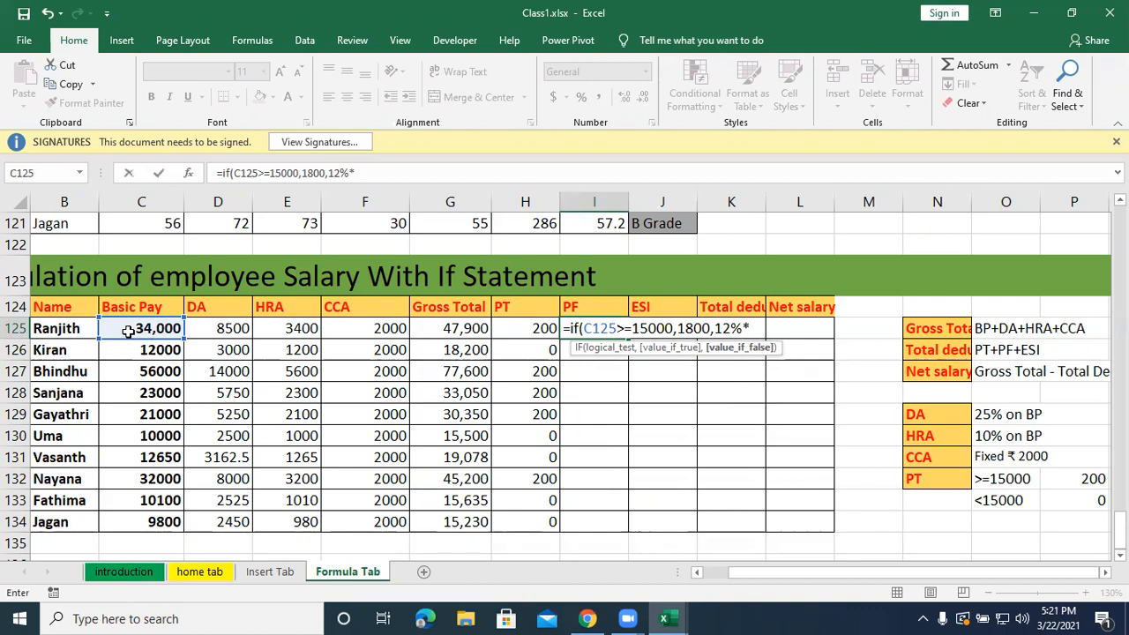
{"action": "left_click", "coordinate": [132, 330]}
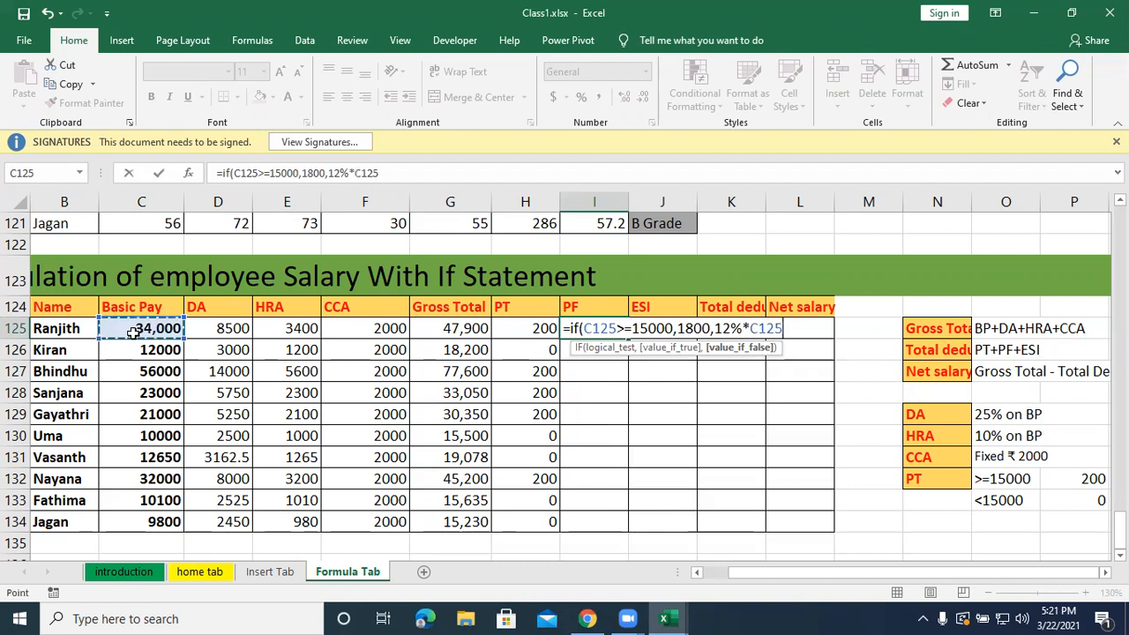
{"action": "type", "text": ")"}
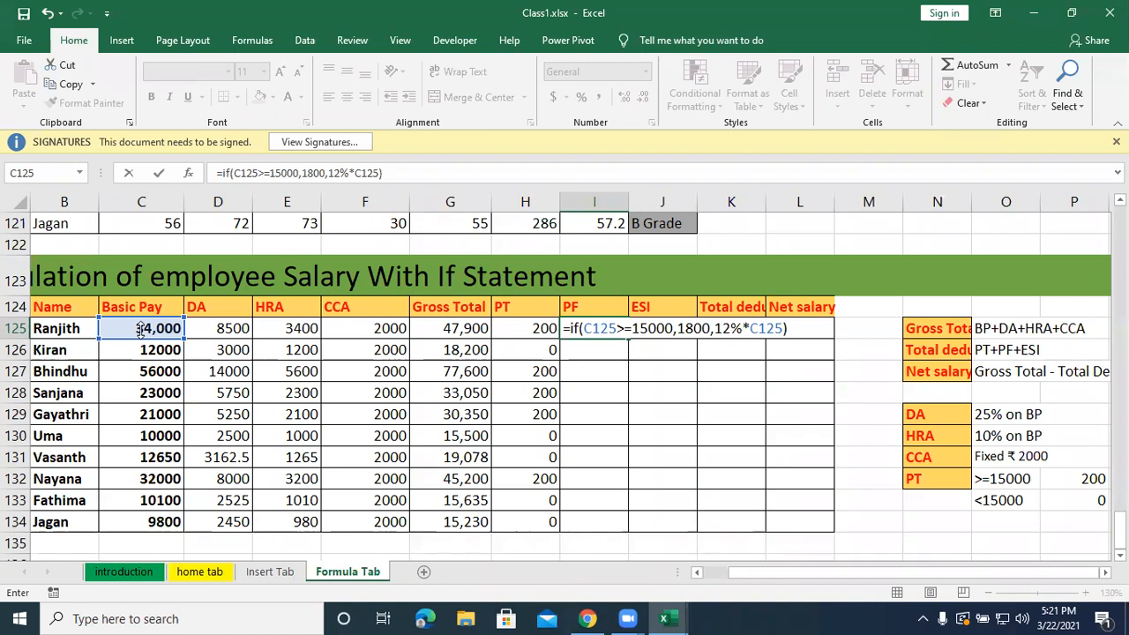
{"action": "left_click", "coordinate": [140, 328]}
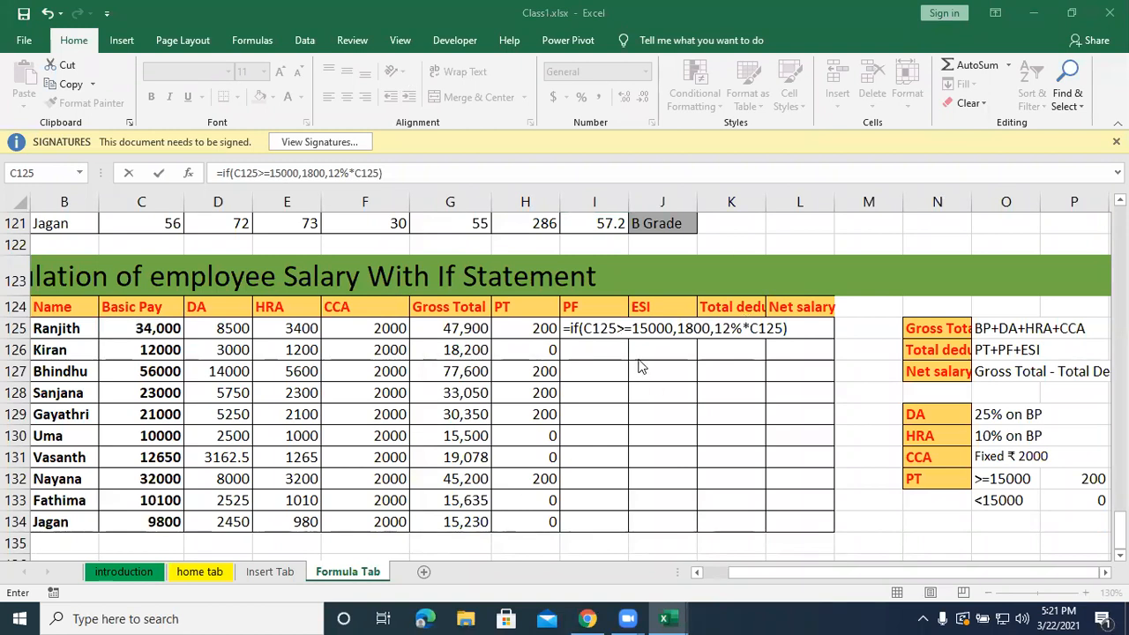
{"action": "scroll", "coordinate": [644, 327], "scroll_direction": "down", "scroll_amount": 1}
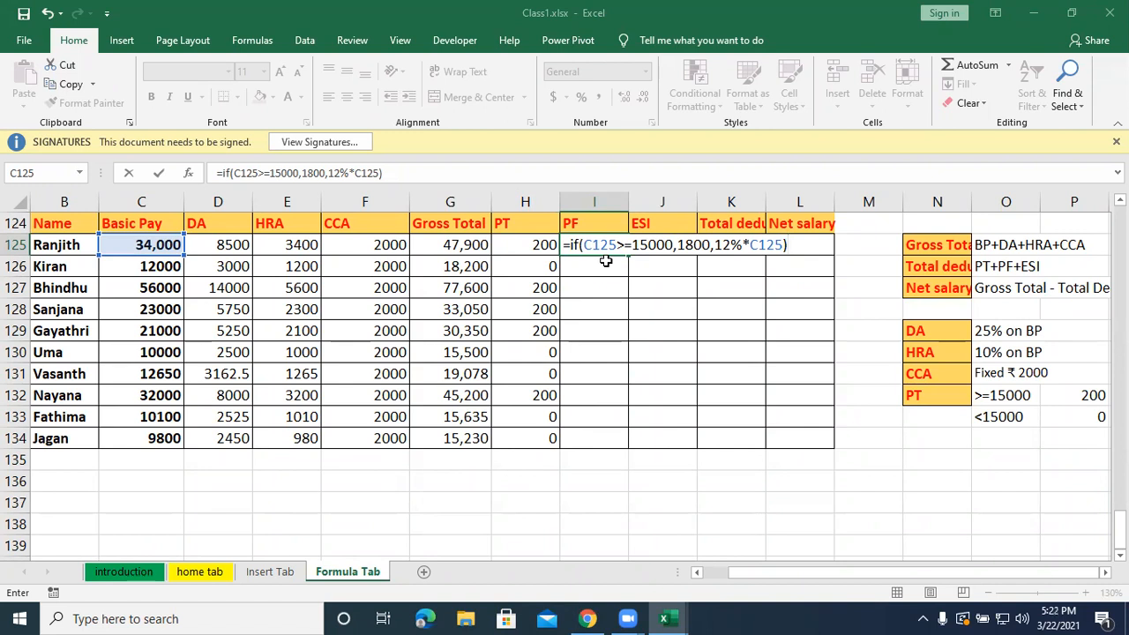
{"action": "key", "text": "Return"}
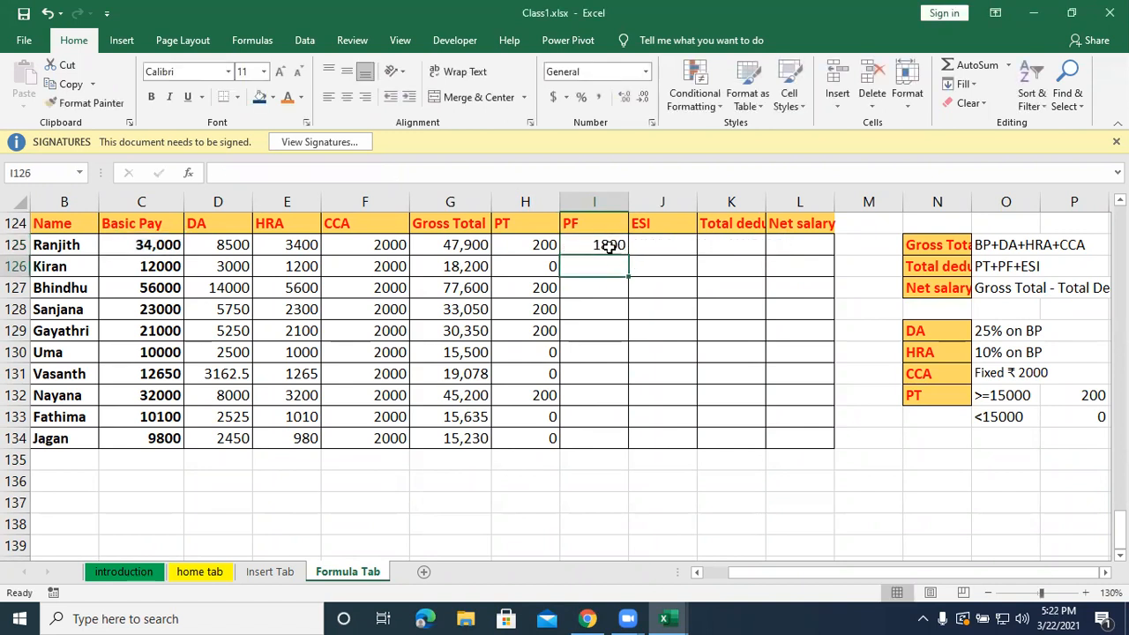
Fill the PF formula from I125 down through row 134 for all employees.
{"action": "left_click", "coordinate": [611, 245]}
{"action": "double_click", "coordinate": [629, 256]}
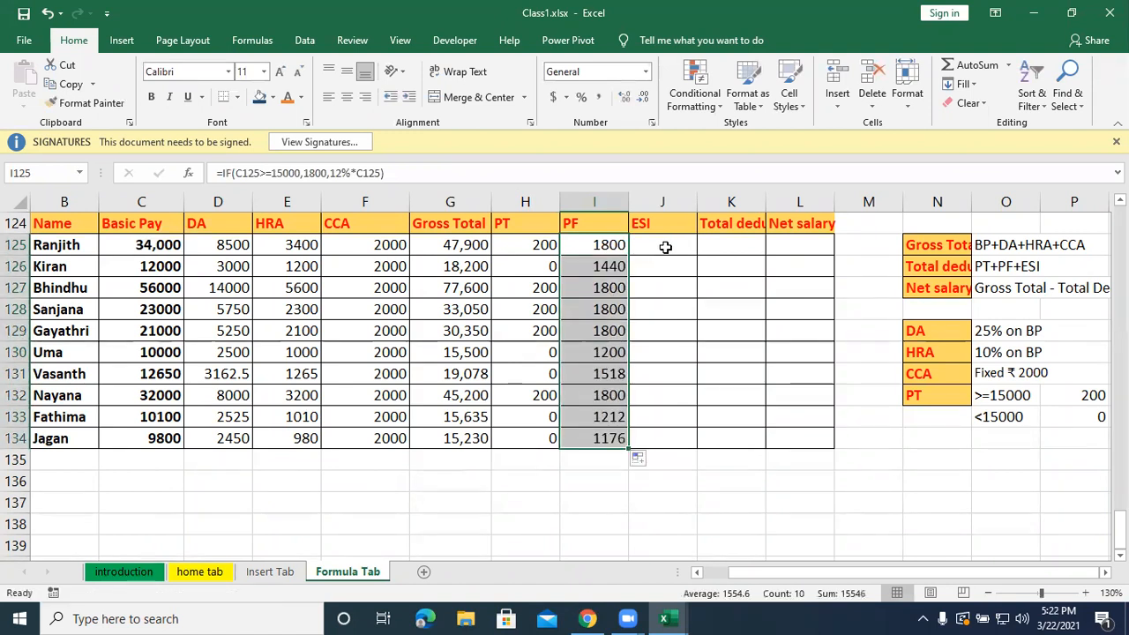
Calculate the first employee's ESI in J125 from Basic Pay with =IF(C125>=15000,0,1.75%*C125).
{"action": "left_click", "coordinate": [667, 244]}
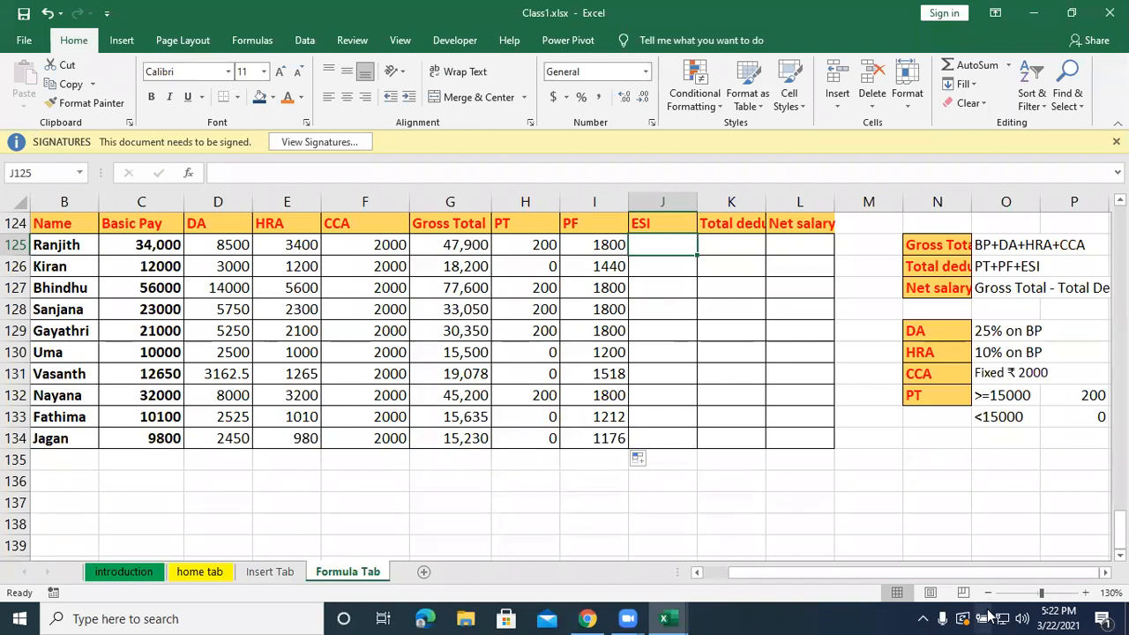
{"action": "type", "text": "=if("}
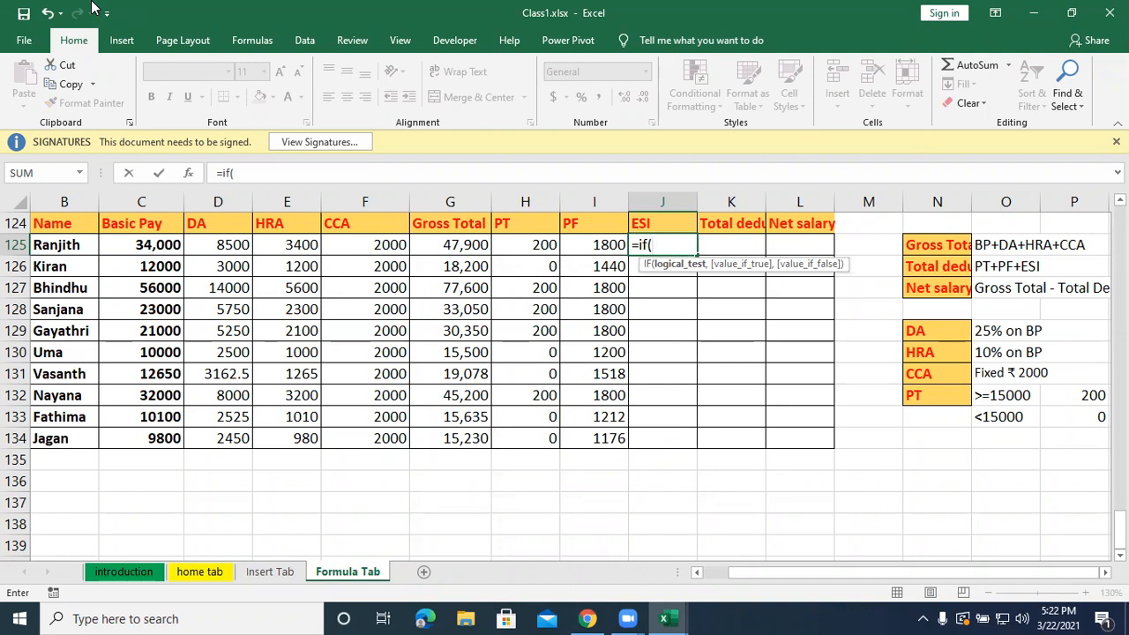
{"action": "left_click", "coordinate": [95, 7]}
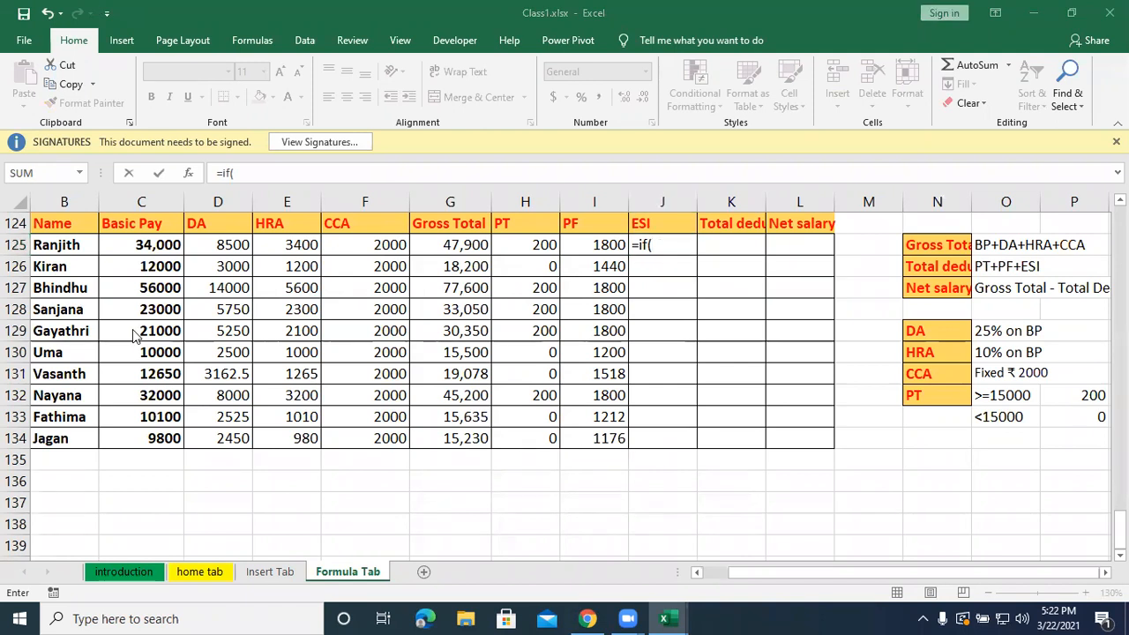
{"action": "left_click", "coordinate": [145, 241]}
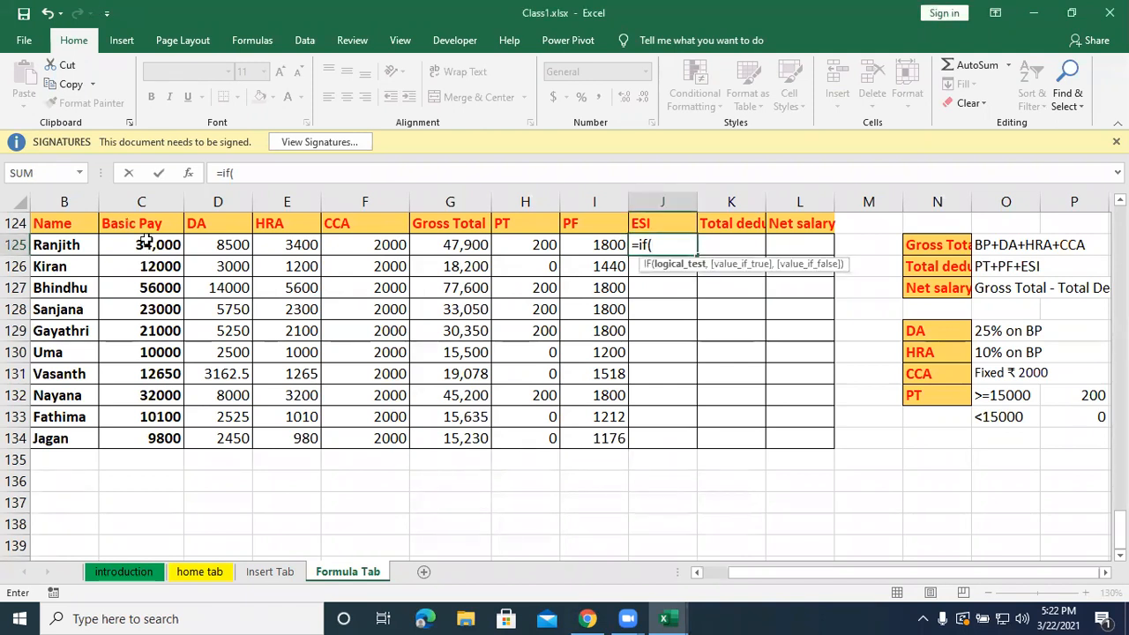
{"action": "left_click", "coordinate": [146, 243]}
{"action": "type", "text": ">=15"}
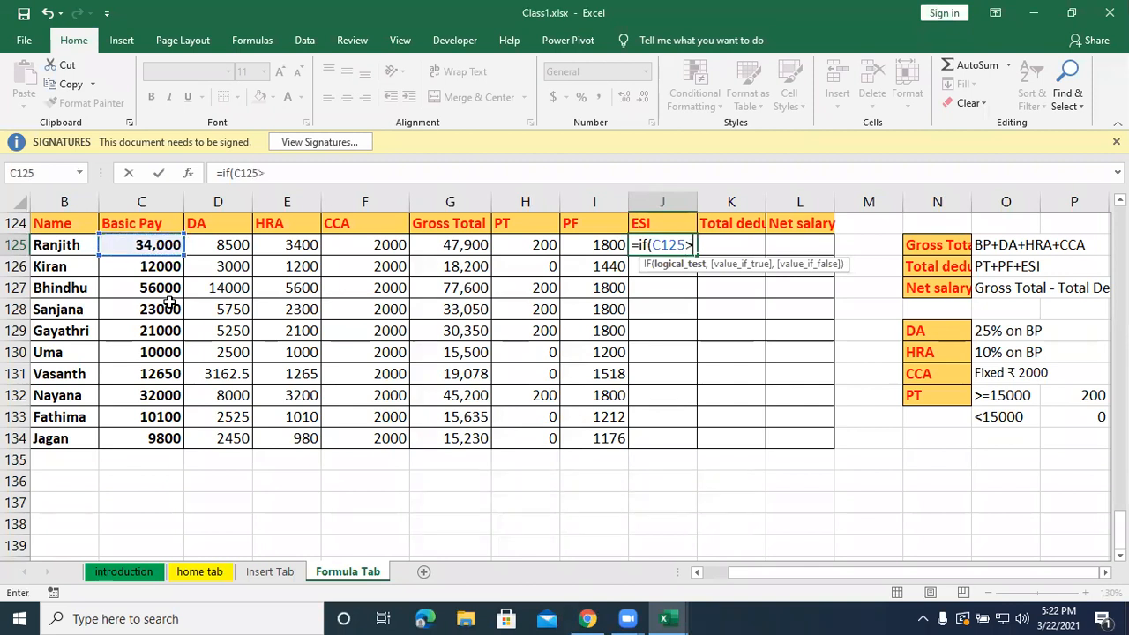
{"action": "type", "text": "0"}
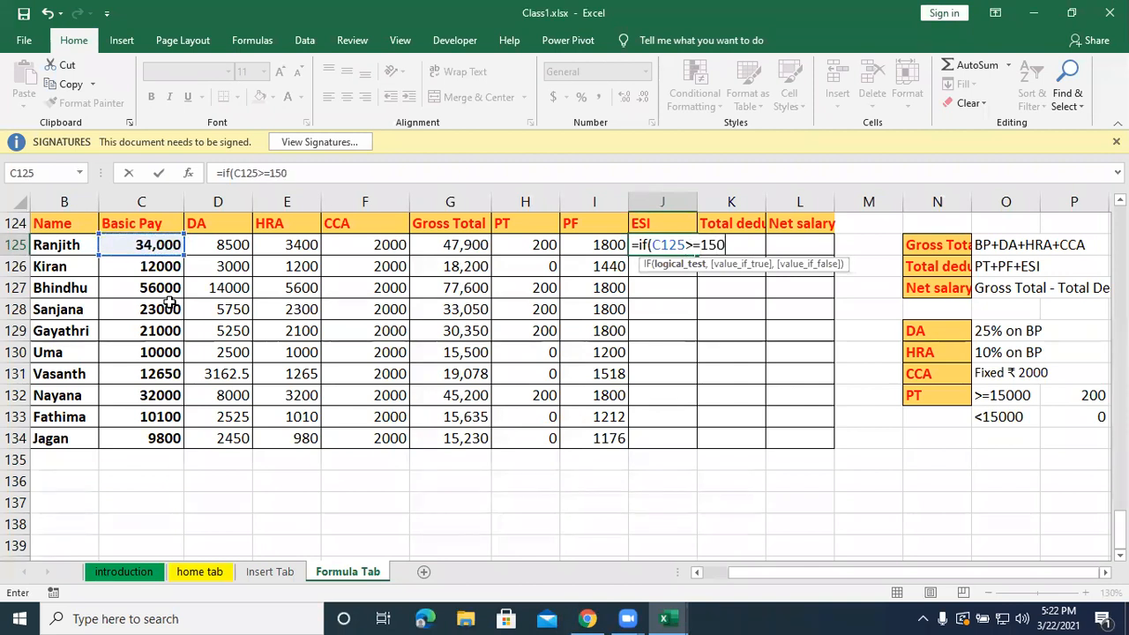
{"action": "type", "text": "00,0"}
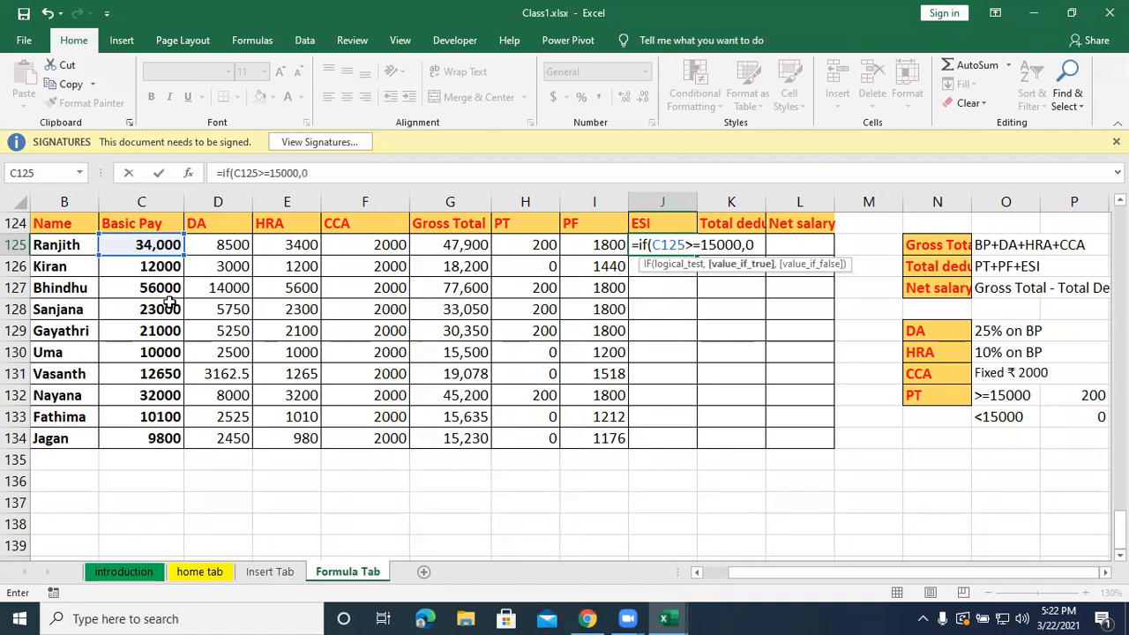
{"action": "type", "text": ","}
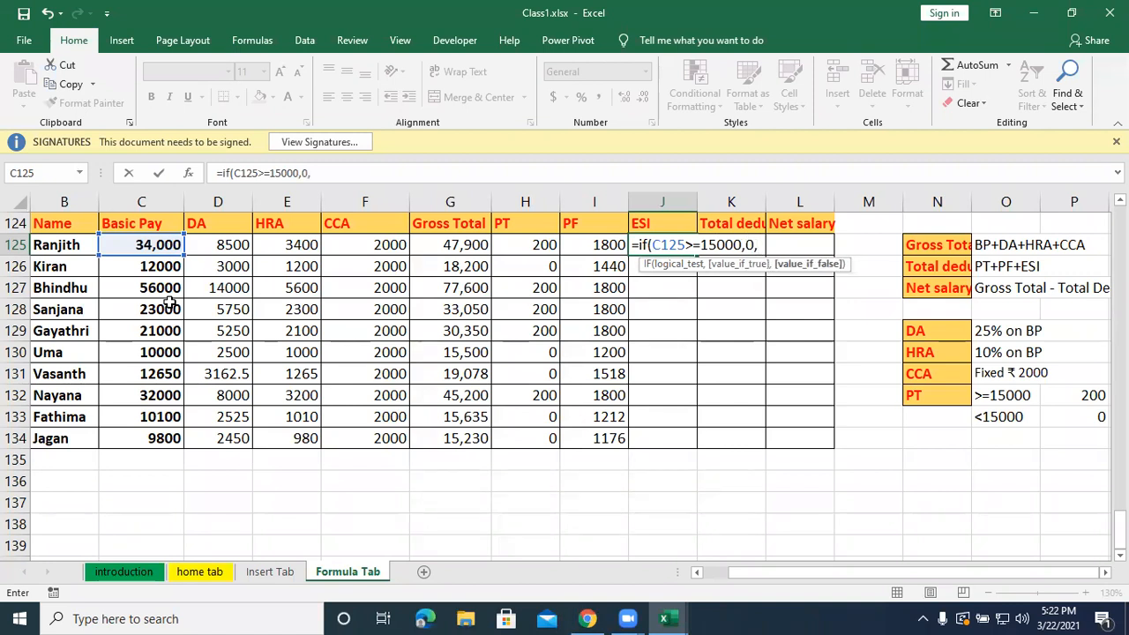
{"action": "type", "text": "1.75%*"}
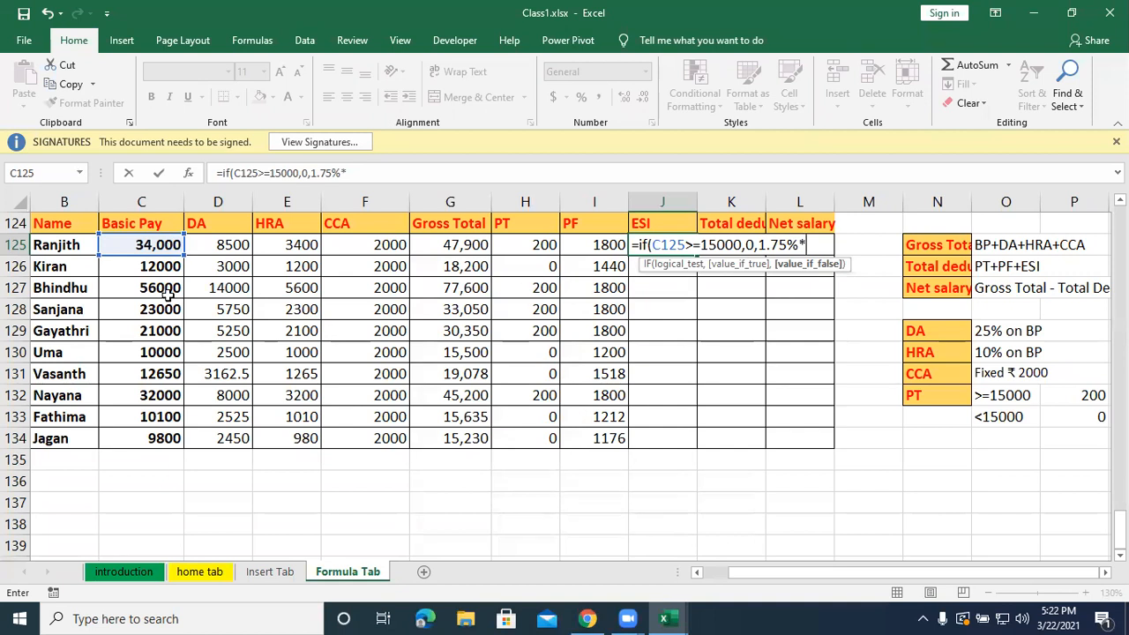
{"action": "left_click", "coordinate": [157, 245]}
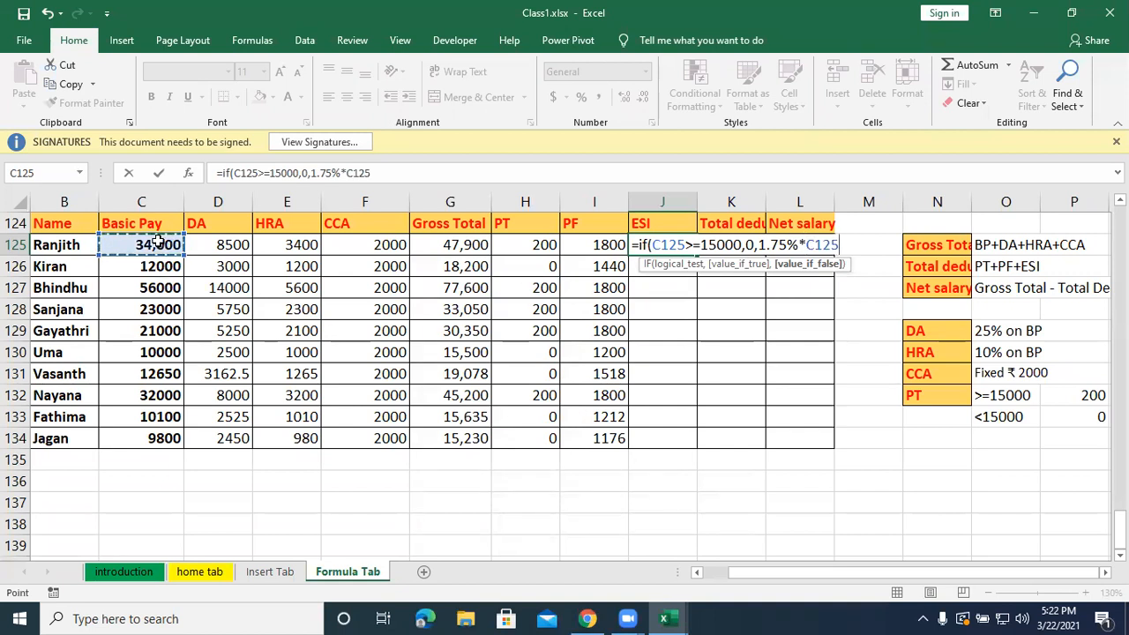
{"action": "type", "text": ")"}
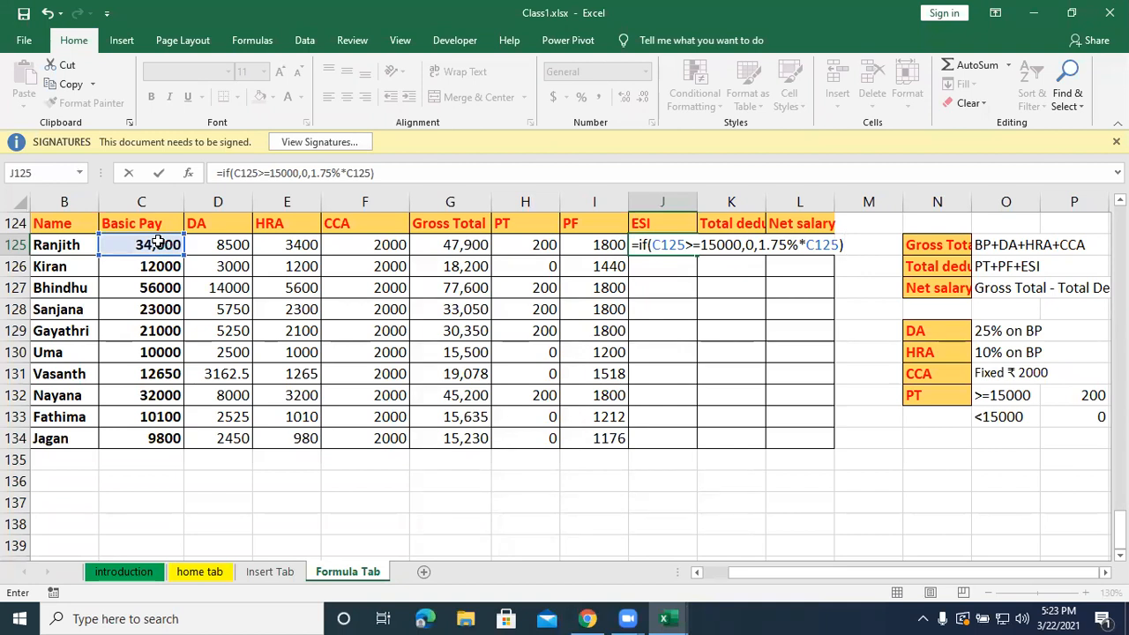
{"action": "key", "text": "Return"}
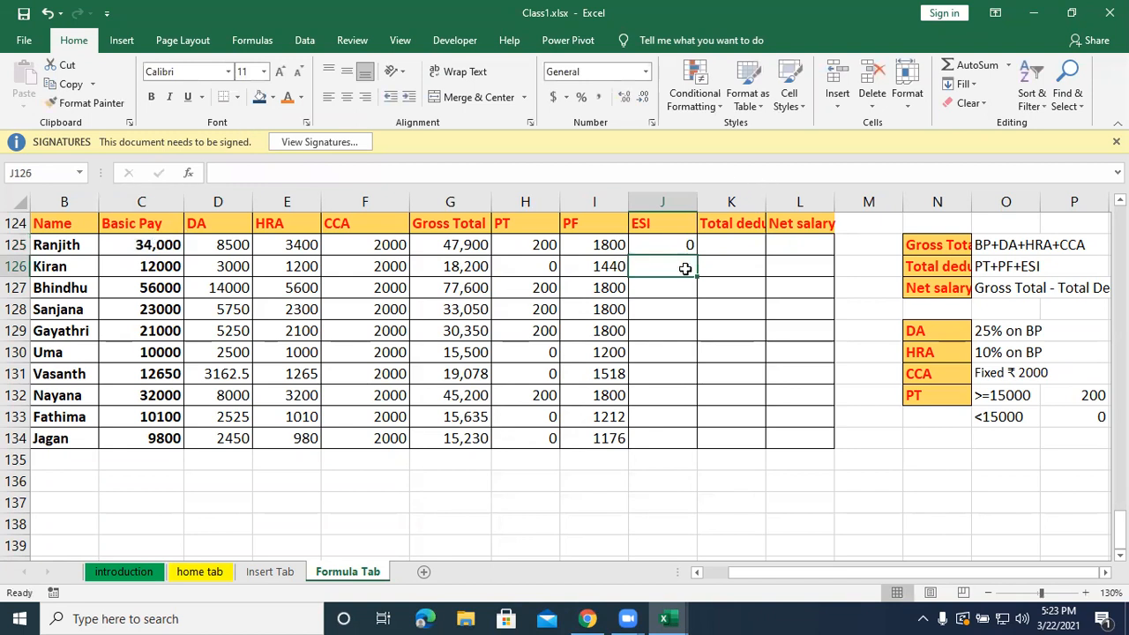
Fill the ESI formula from J125 down to J134 and widen column K to fit the Total deduction heading.
{"action": "left_click", "coordinate": [666, 247]}
{"action": "left_click_drag", "start_coordinate": [697, 255], "coordinate": [697, 445]}
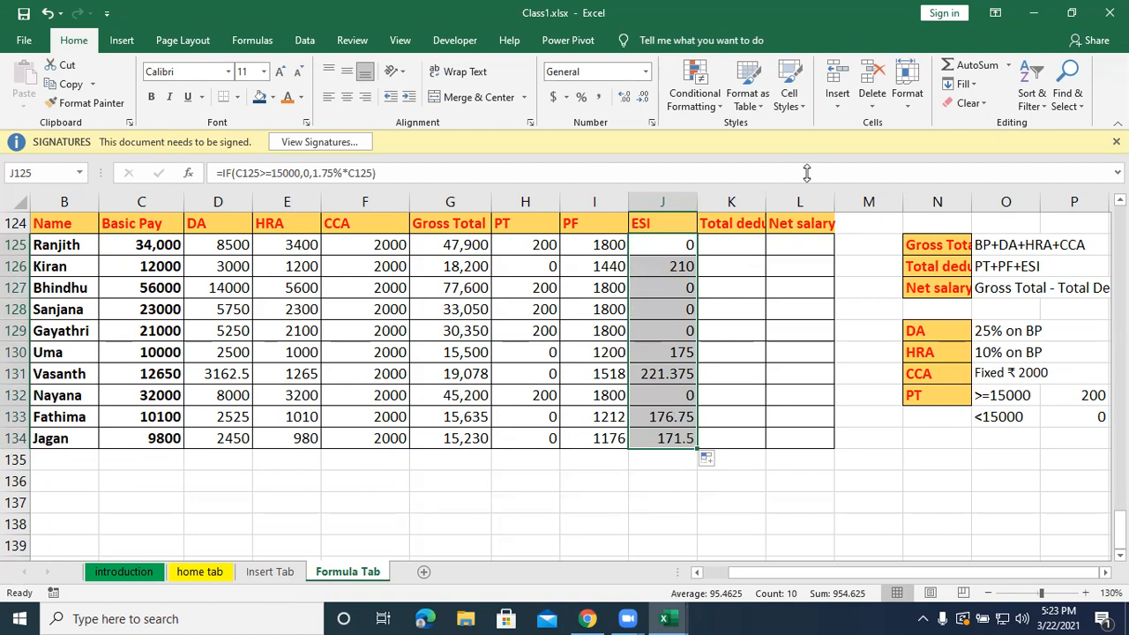
{"action": "left_click_drag", "start_coordinate": [767, 207], "coordinate": [830, 208]}
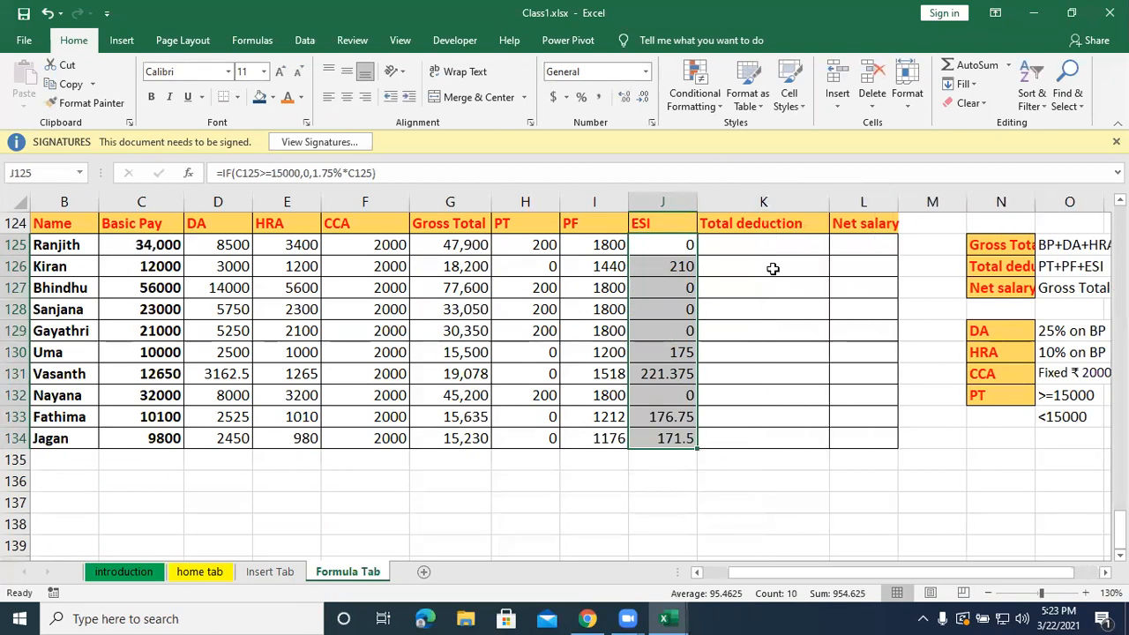
{"action": "left_click_drag", "start_coordinate": [769, 244], "coordinate": [771, 246]}
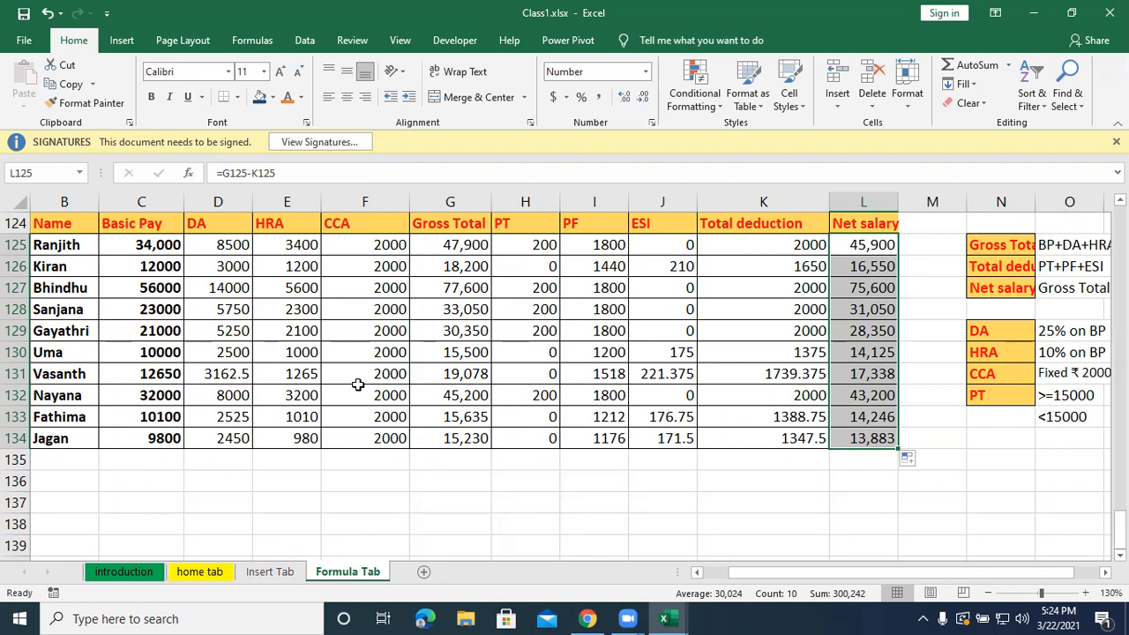
Review the first employee's ESI formula in J125, leaving the formula as it is.
{"action": "left_click", "coordinate": [492, 503]}
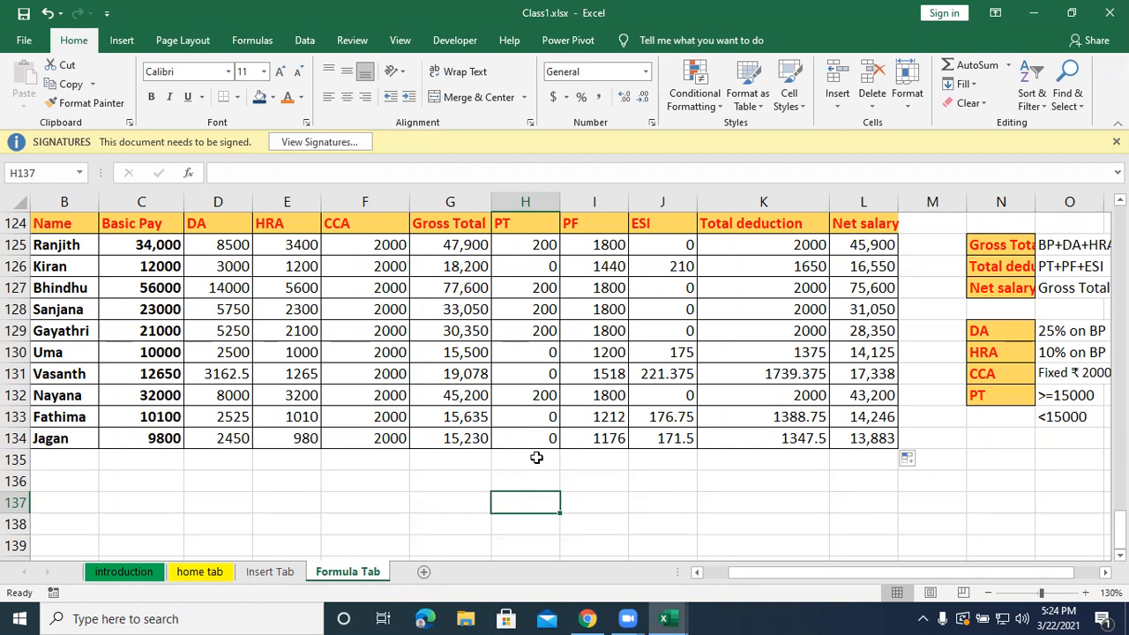
{"action": "double_click", "coordinate": [681, 247]}
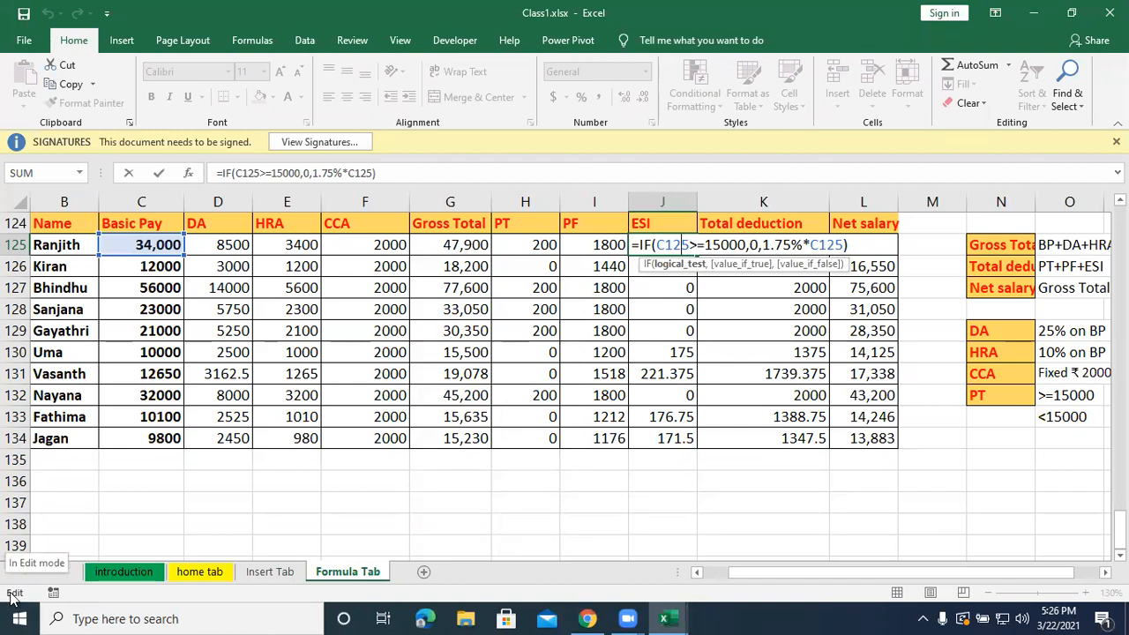
{"action": "key", "text": "Return"}
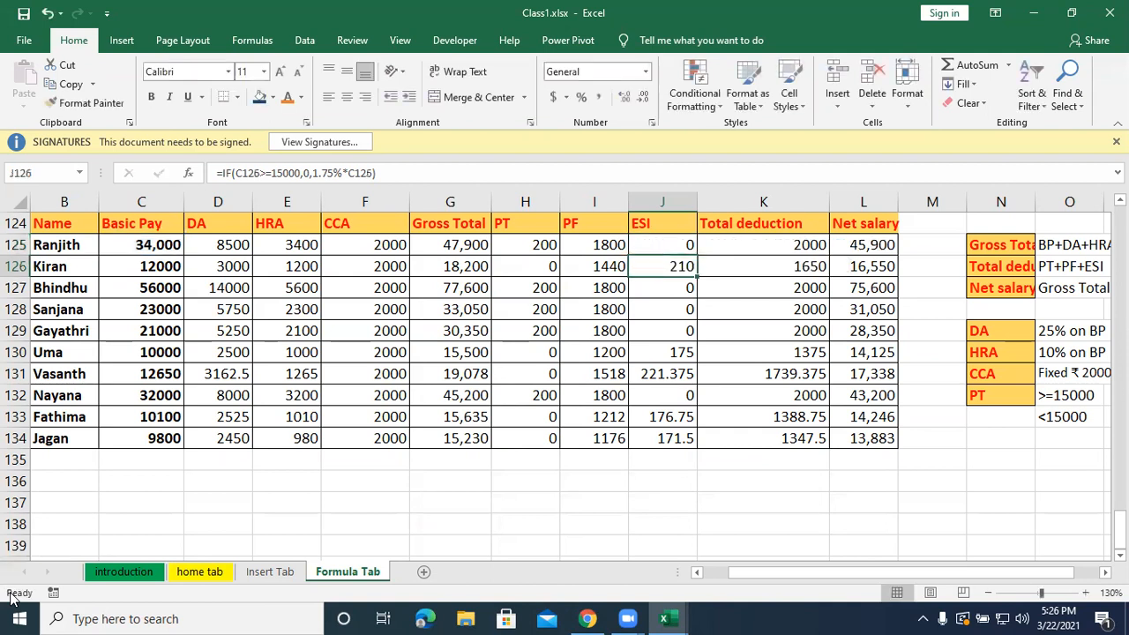
Switch to the Practice file for Logical Functions.xlsx workbook and go to the Nested If Example to find Grade section.
{"action": "scroll", "coordinate": [422, 109], "scroll_direction": "up", "scroll_amount": 1}
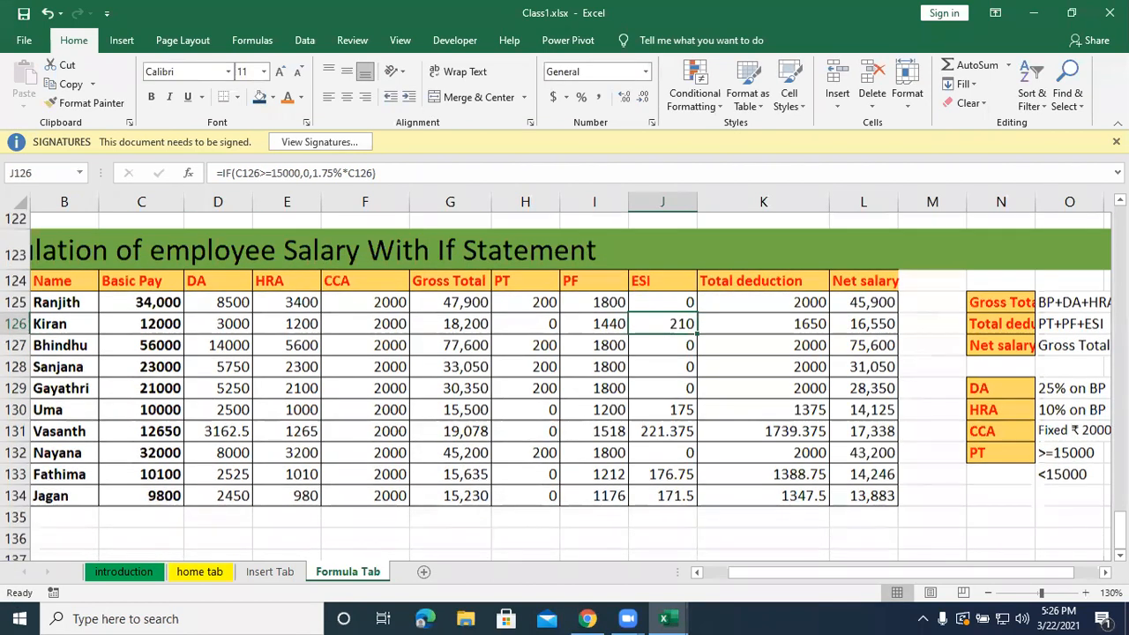
{"action": "scroll", "coordinate": [564, 353], "scroll_direction": "down", "scroll_amount": 1}
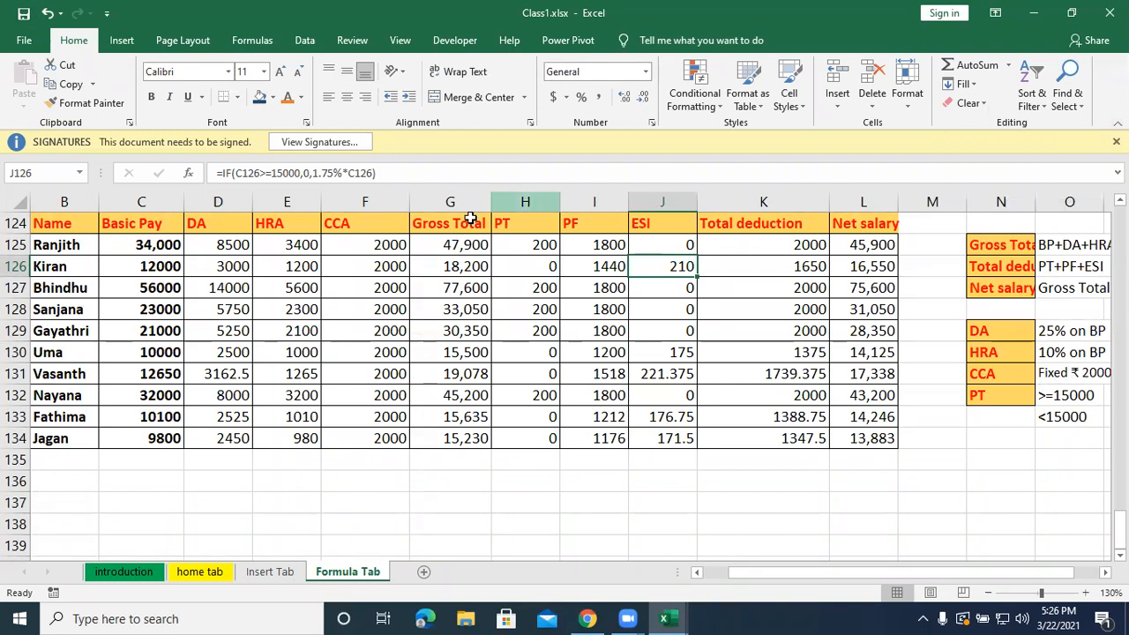
{"action": "scroll", "coordinate": [498, 223], "scroll_direction": "down", "scroll_amount": 3}
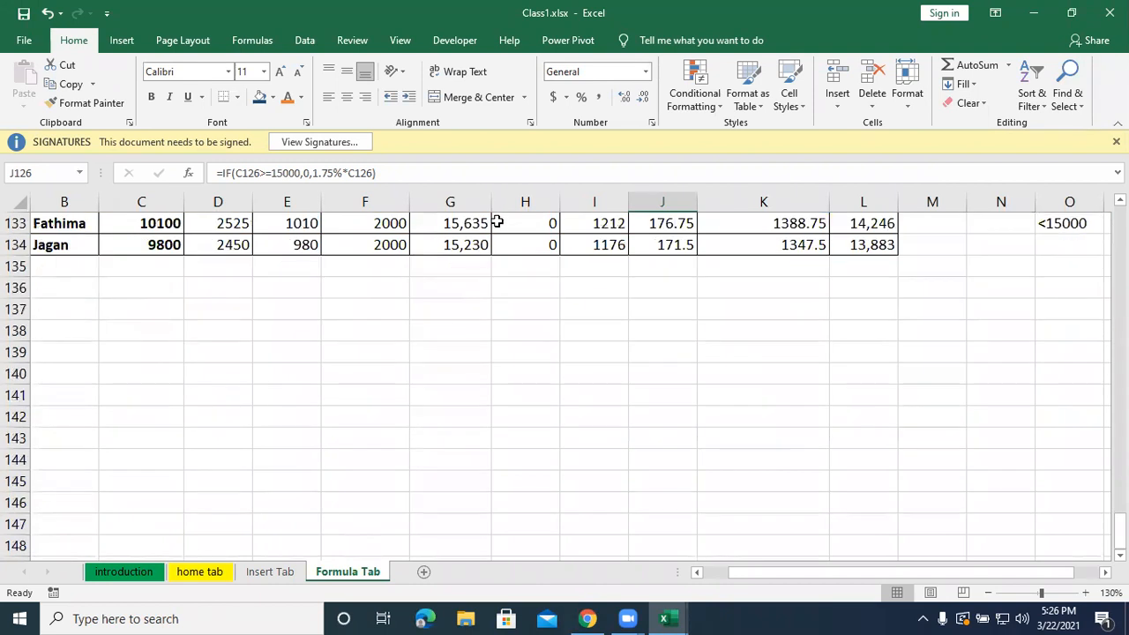
{"action": "key", "text": "alt+Tab"}
{"action": "key", "text": "alt+Tab"}
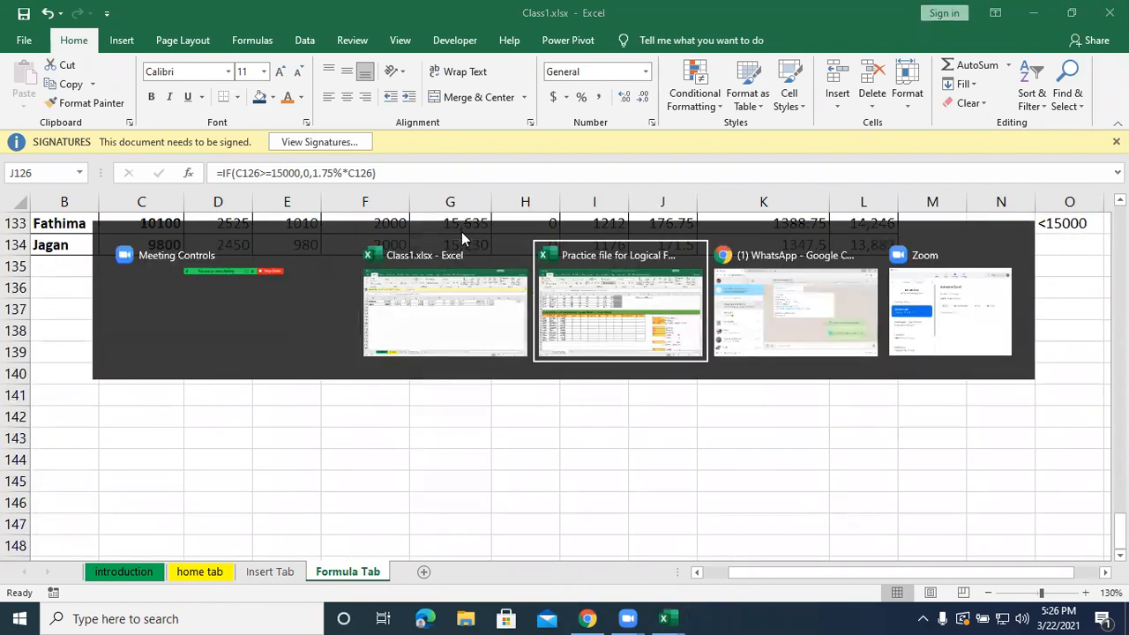
{"action": "scroll", "coordinate": [479, 487], "scroll_direction": "down", "scroll_amount": 4}
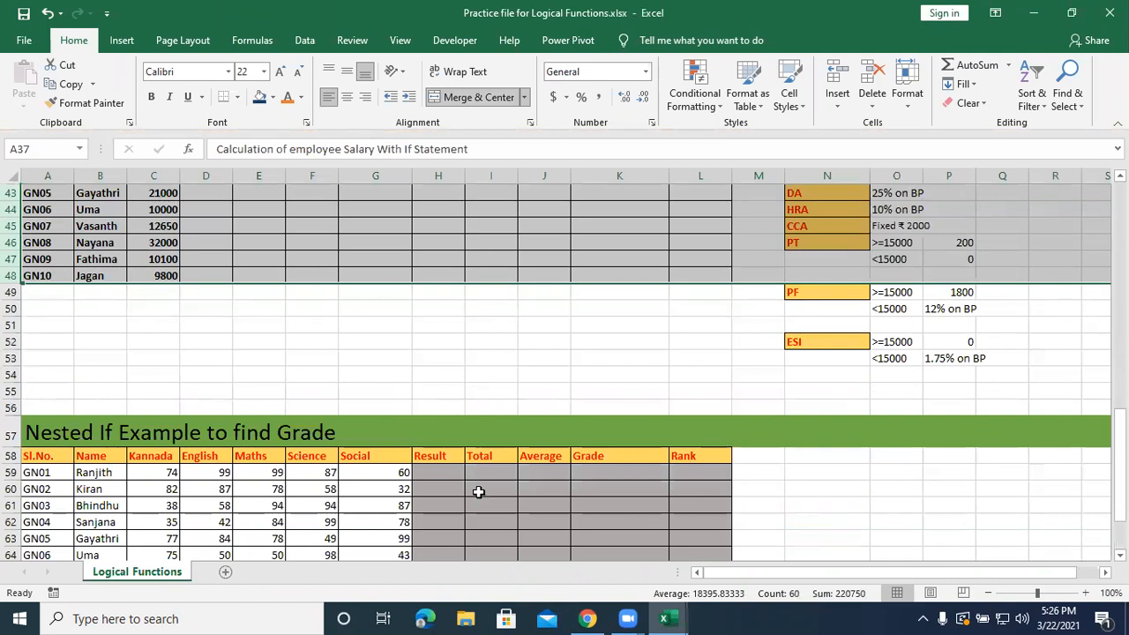
{"action": "left_click", "coordinate": [892, 486]}
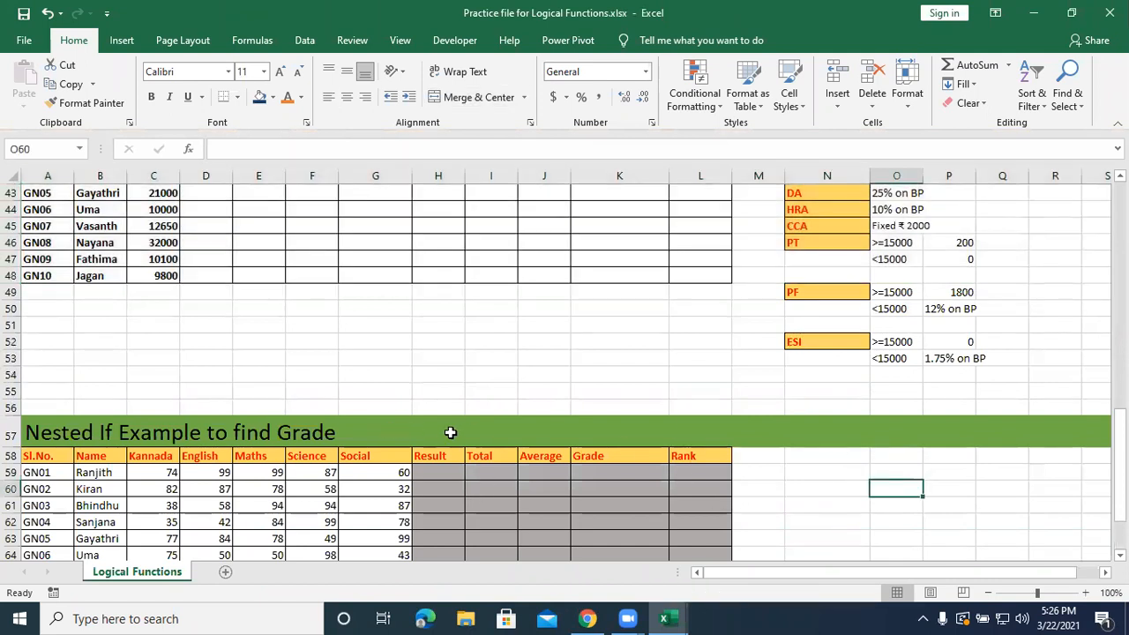
{"action": "key", "text": "alt+Tab"}
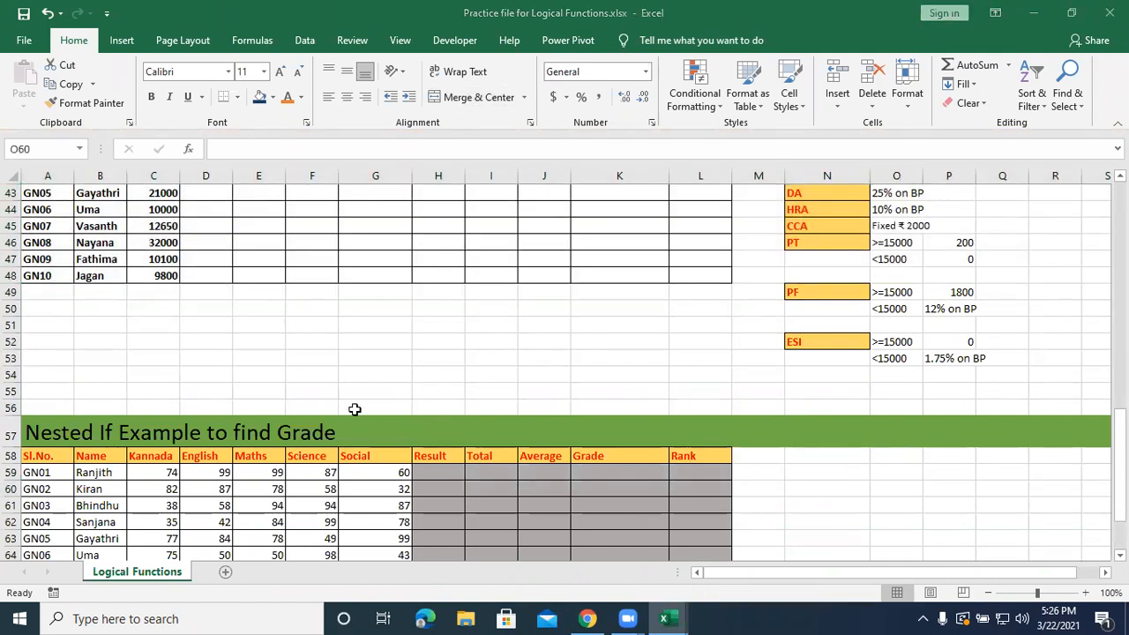
Copy the Nested If Example to find Grade block, rows 57 to 68 from its title in A57, and return to Class1.xlsx.
{"action": "scroll", "coordinate": [354, 409], "scroll_direction": "down", "scroll_amount": 2}
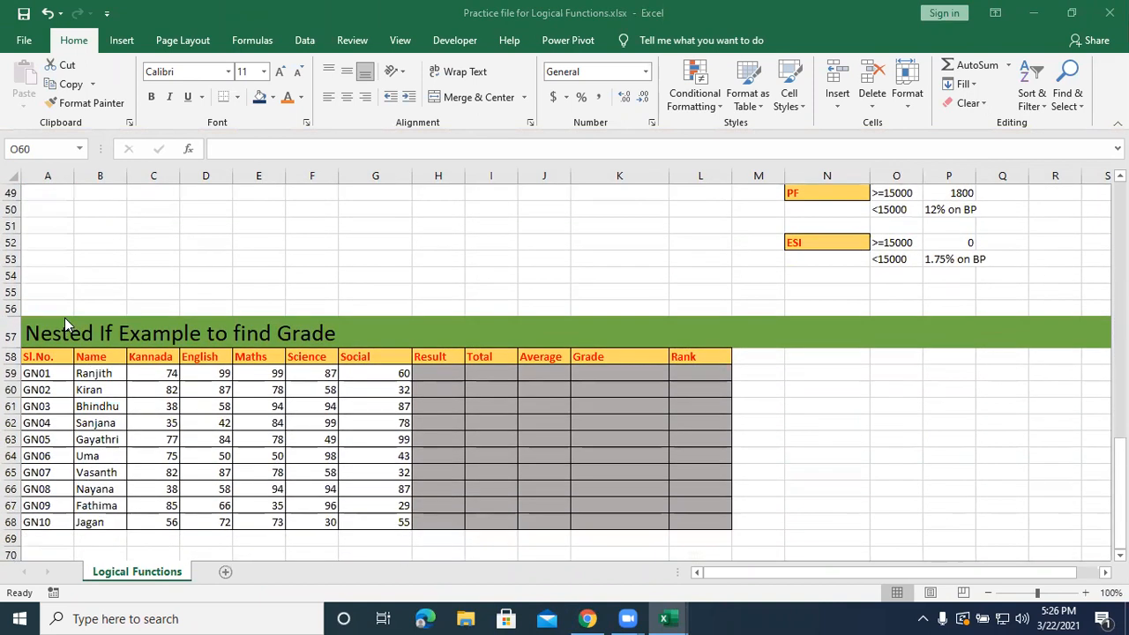
{"action": "left_click_drag", "start_coordinate": [28, 325], "coordinate": [52, 523]}
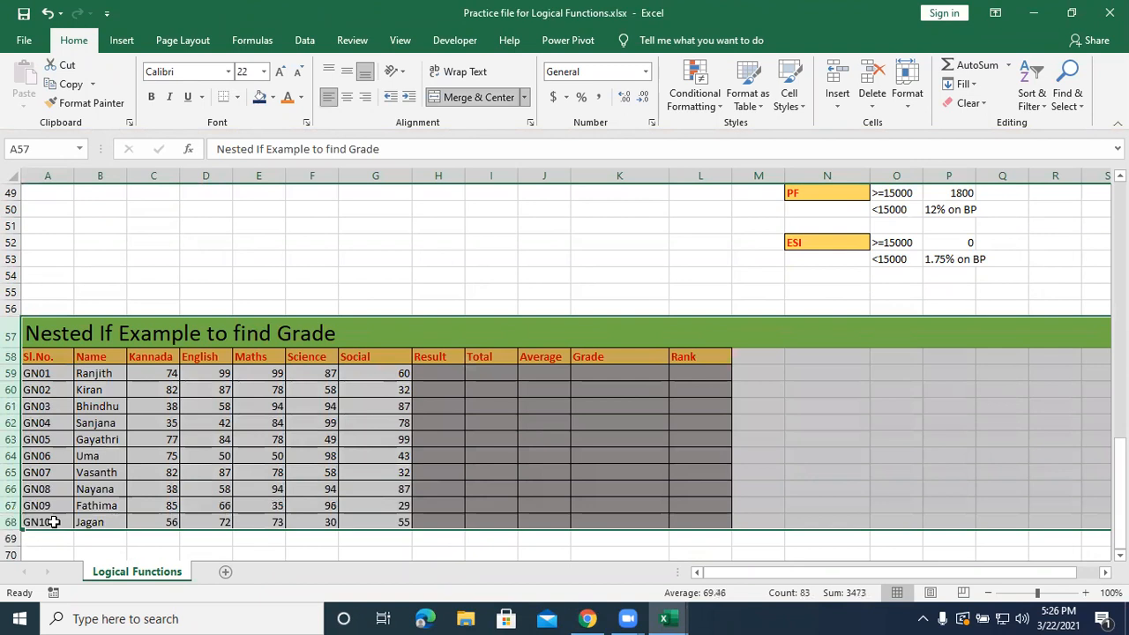
{"action": "key", "text": "ctrl+c"}
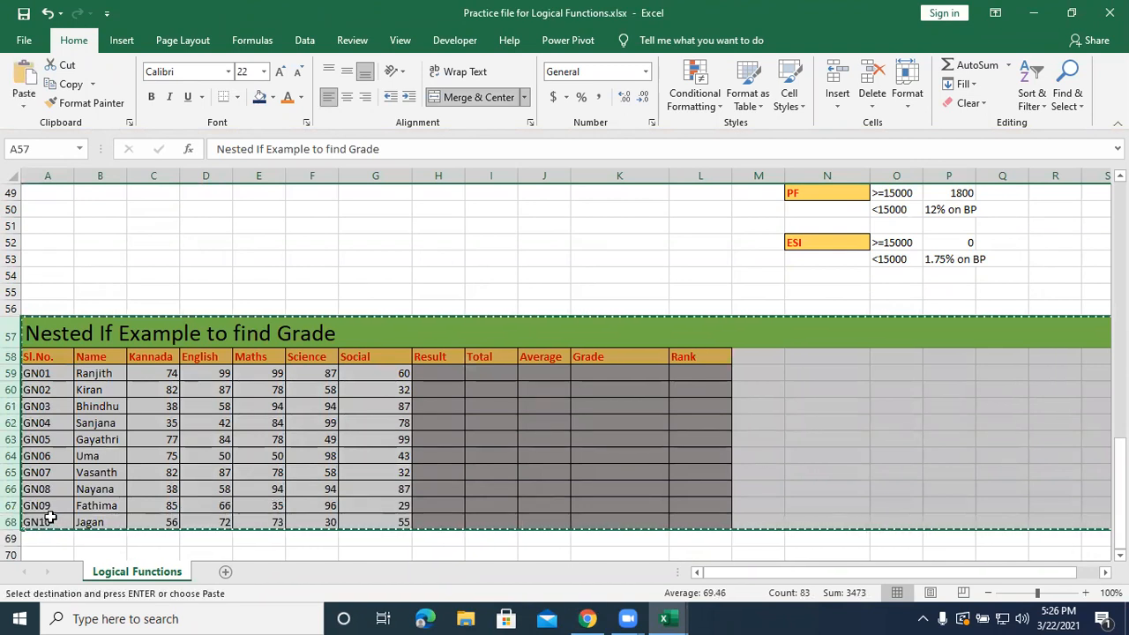
{"action": "key", "text": "alt+Tab"}
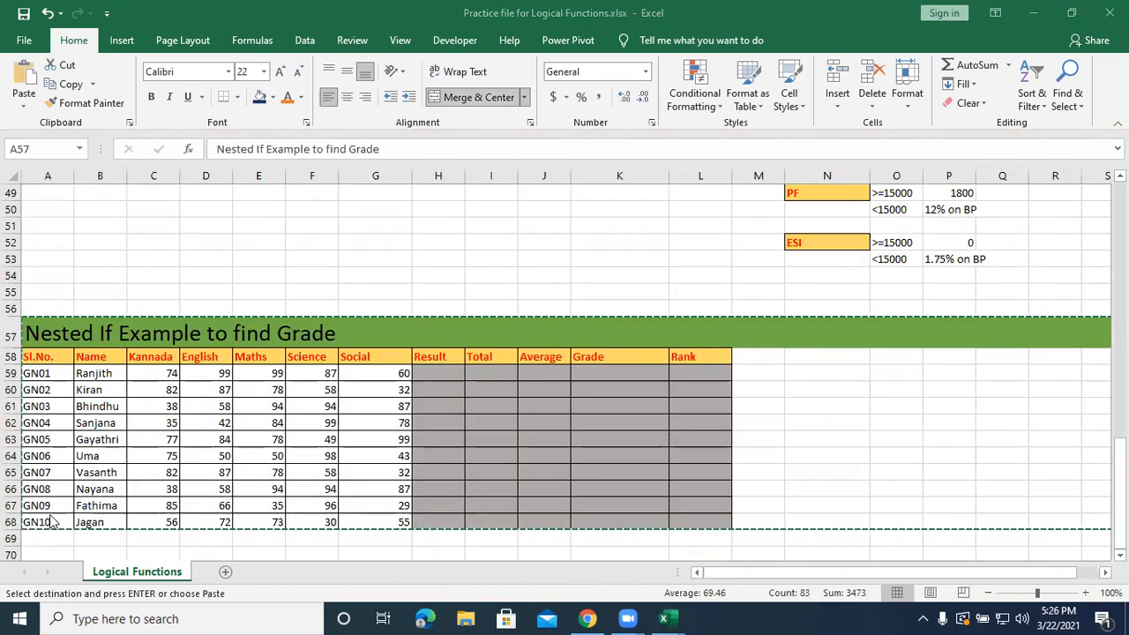
{"action": "key", "text": "alt+Tab"}
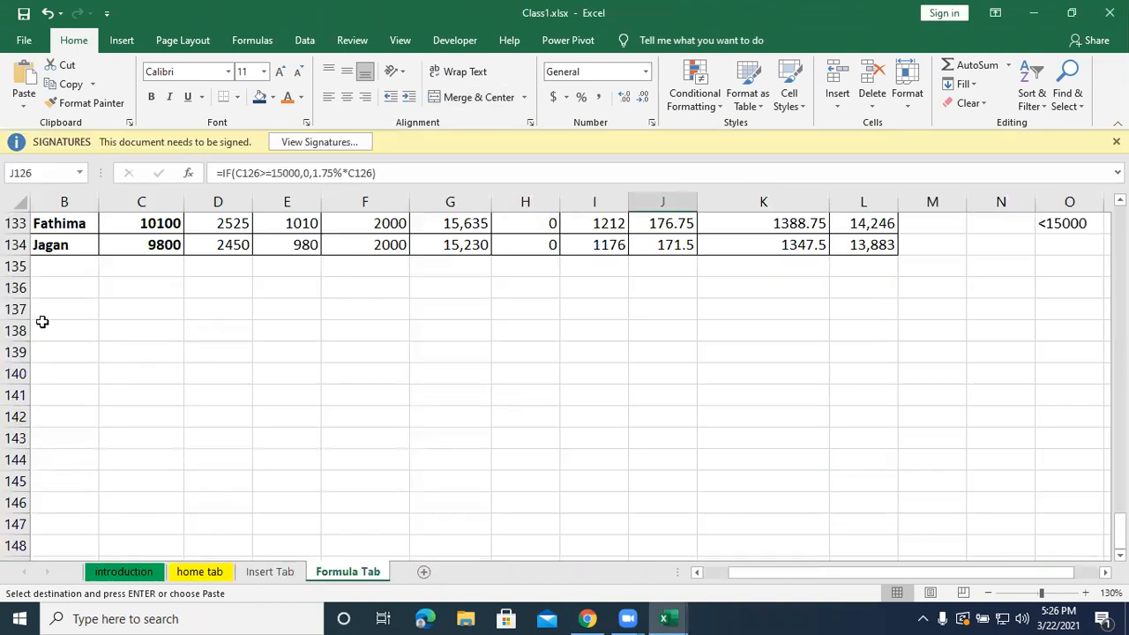
Try to paste the copied grade table at B136 on the Formula Tab sheet.
{"action": "left_click", "coordinate": [43, 291]}
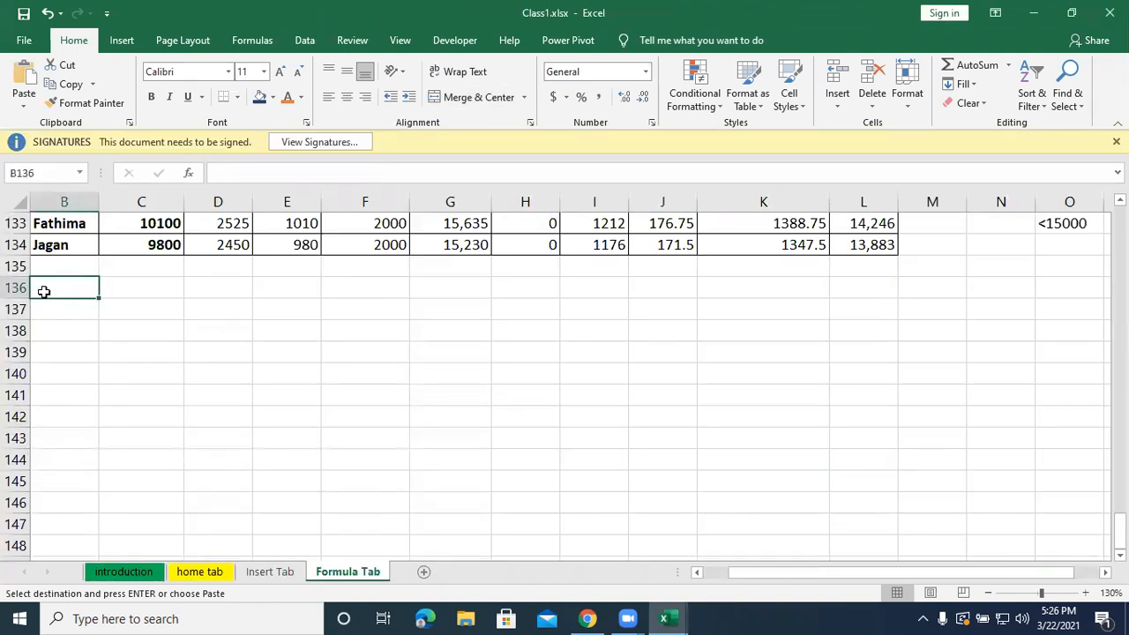
{"action": "key", "text": "ctrl+v"}
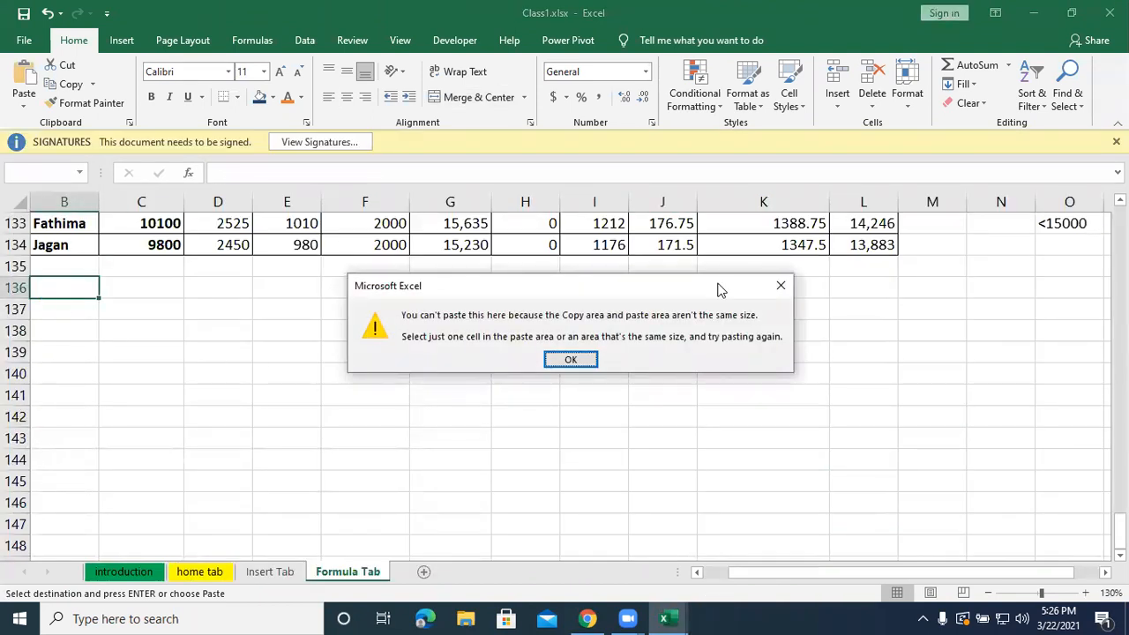
{"action": "left_click_drag", "start_coordinate": [378, 291], "coordinate": [634, 397]}
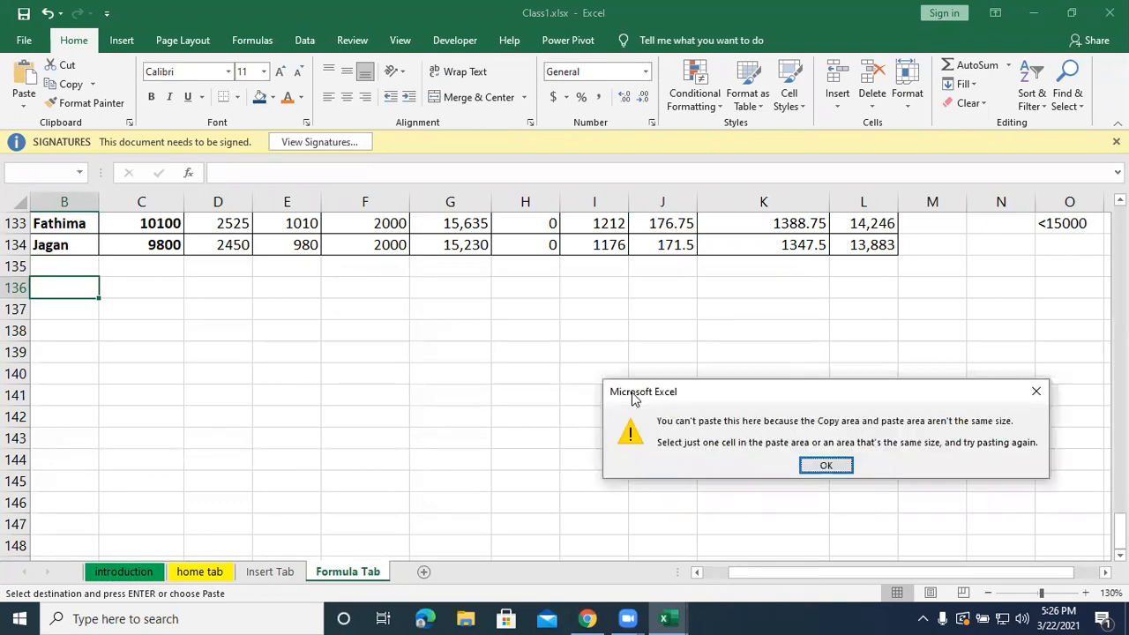
{"action": "left_click", "coordinate": [826, 466]}
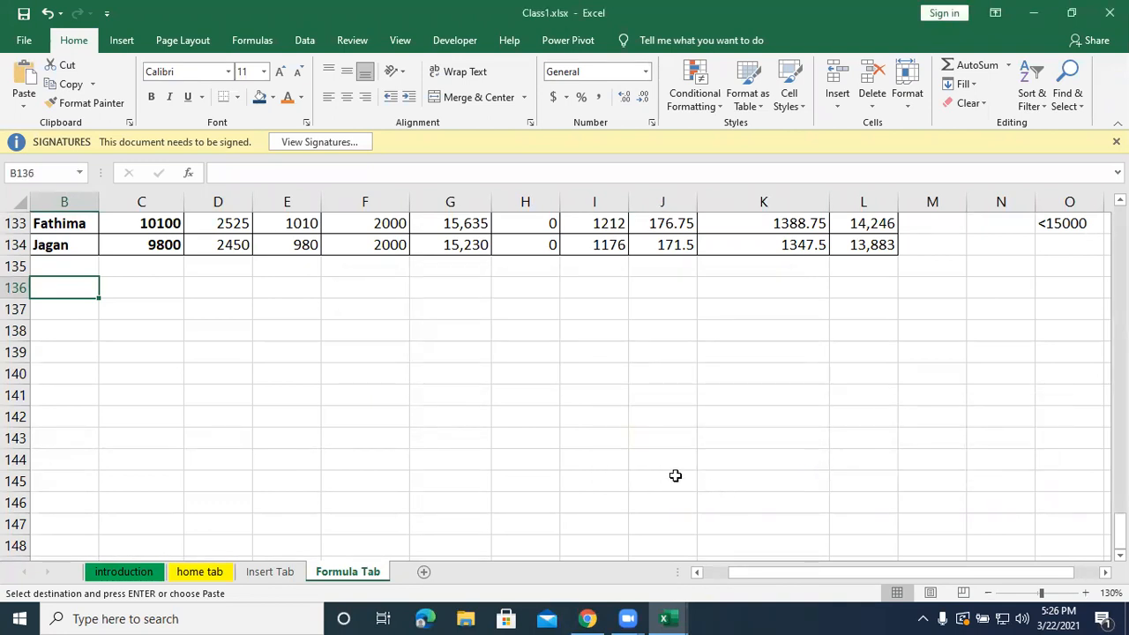
{"action": "key", "text": "alt"}
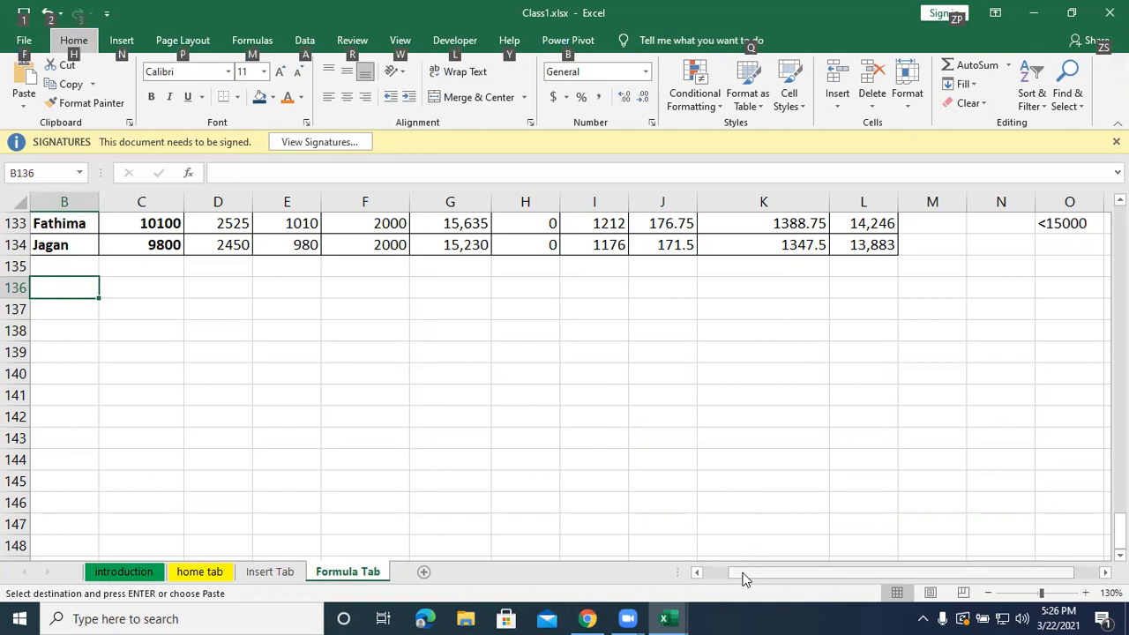
Paste the copied Nested If Example to find Grade block at A136 on the Formula Tab sheet.
{"action": "left_click_drag", "start_coordinate": [743, 579], "coordinate": [721, 579]}
{"action": "left_click", "coordinate": [91, 288]}
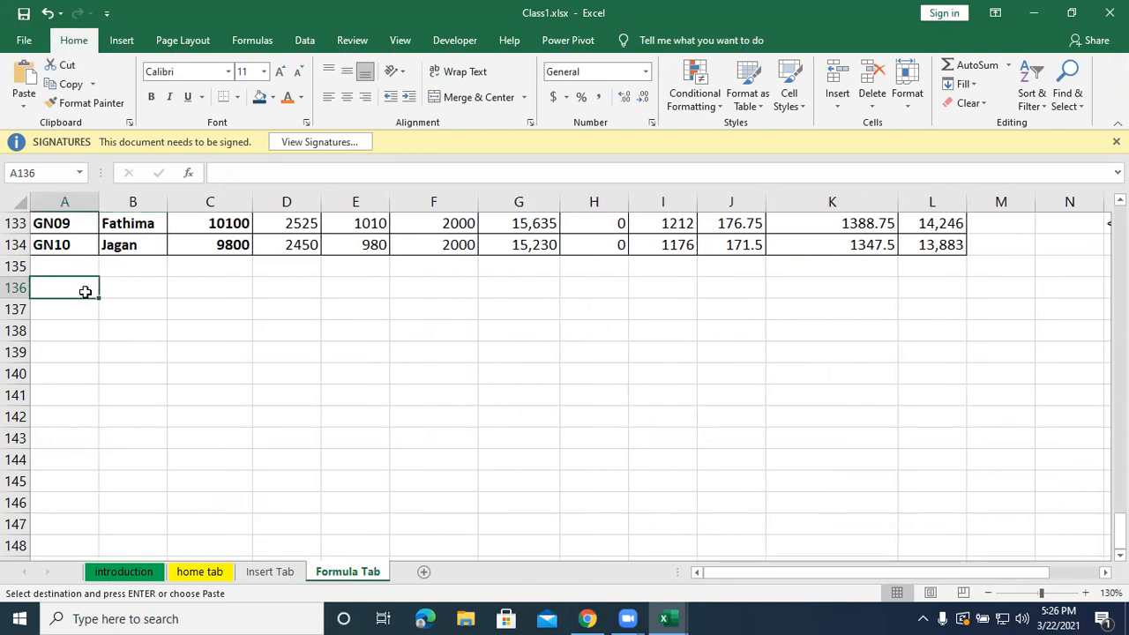
{"action": "key", "text": "ctrl+v"}
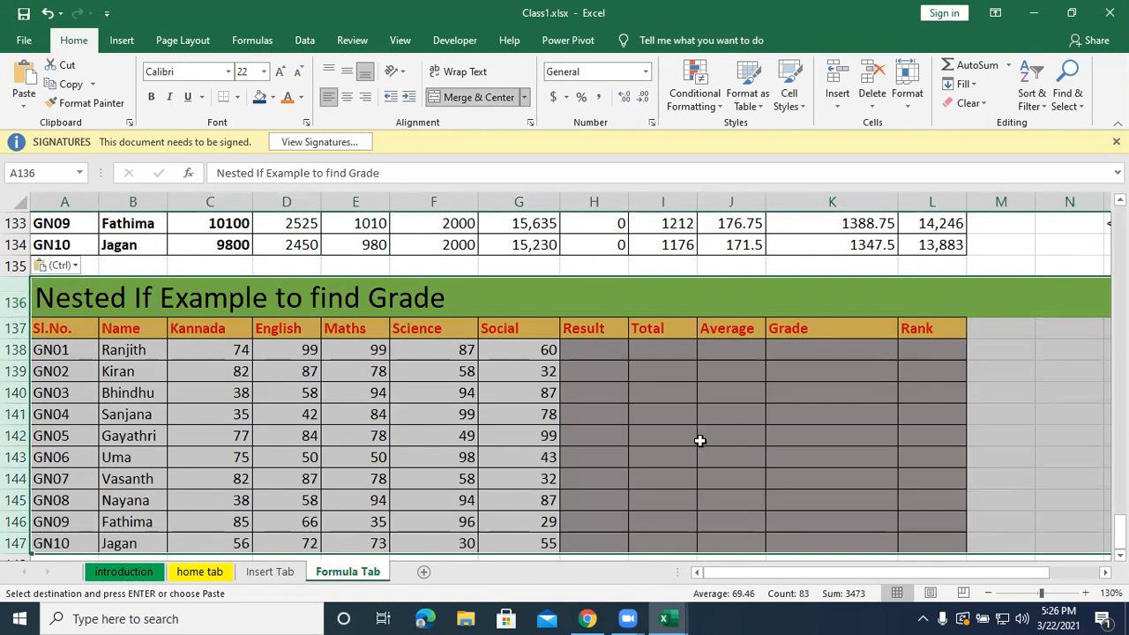
{"action": "left_click", "coordinate": [700, 440]}
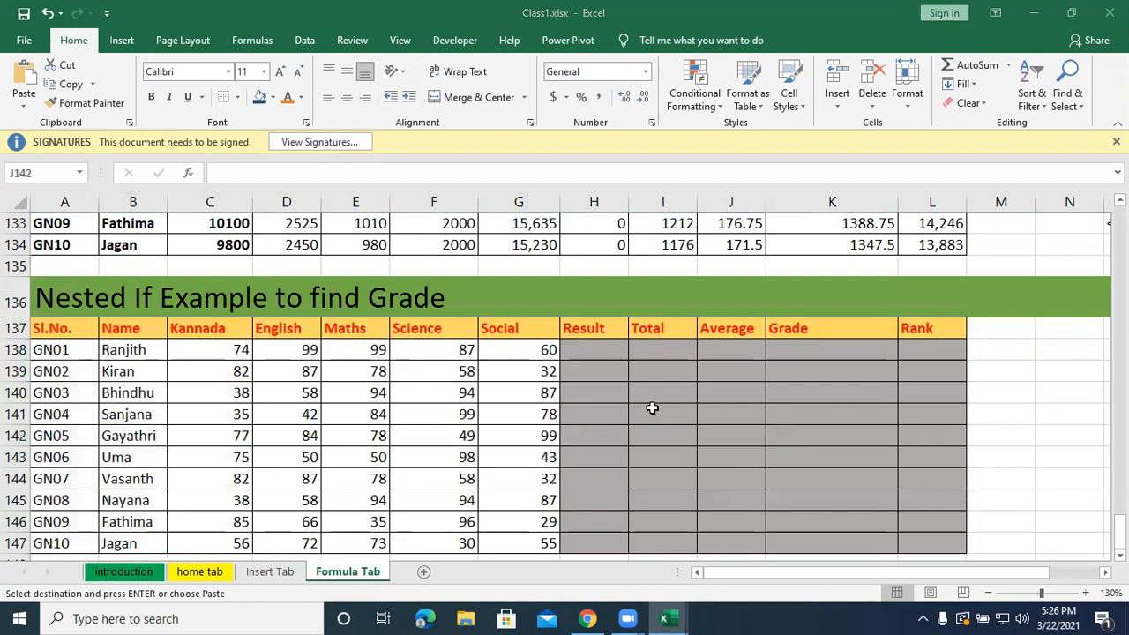
Compare the pass/fail formulas in J106:J107 with the nested grade formulas in J120:J121 for the last two students.
{"action": "scroll", "coordinate": [652, 408], "scroll_direction": "up", "scroll_amount": 3}
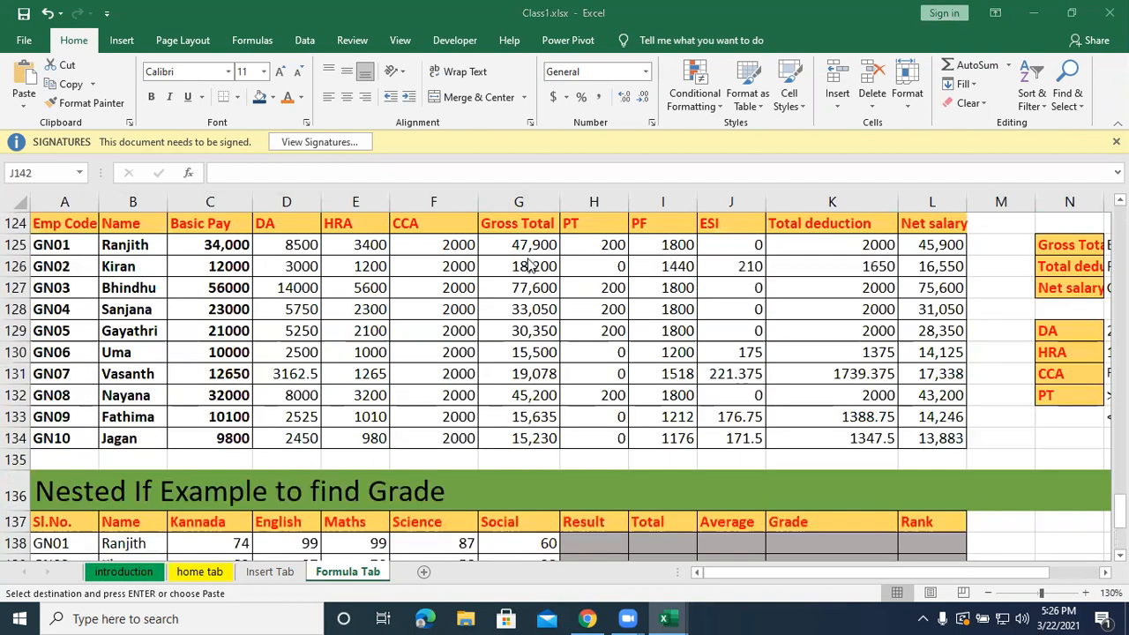
{"action": "scroll", "coordinate": [755, 218], "scroll_direction": "up", "scroll_amount": 5}
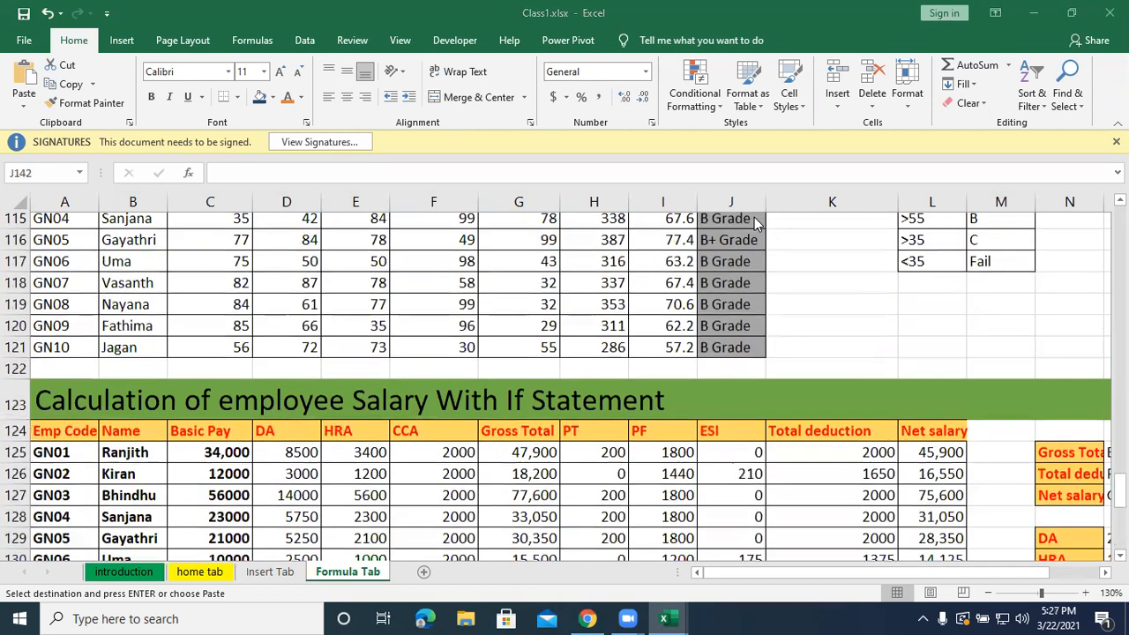
{"action": "scroll", "coordinate": [753, 217], "scroll_direction": "up", "scroll_amount": 1}
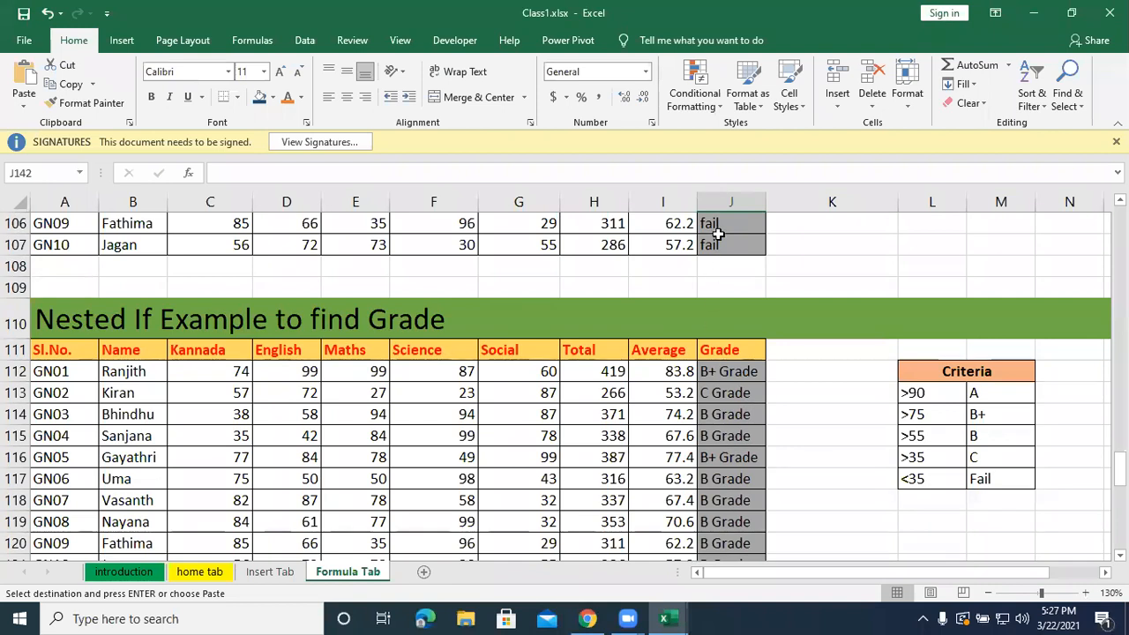
{"action": "scroll", "coordinate": [722, 501], "scroll_direction": "down", "scroll_amount": 1}
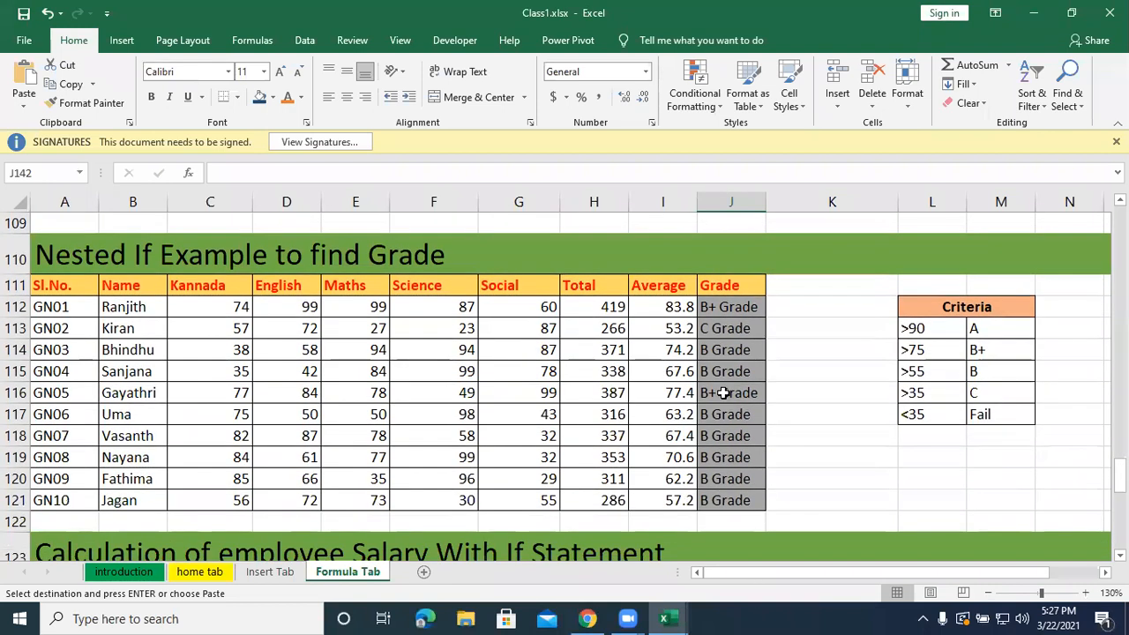
{"action": "scroll", "coordinate": [729, 391], "scroll_direction": "up", "scroll_amount": 1}
{"action": "left_click_drag", "start_coordinate": [711, 225], "coordinate": [713, 245]}
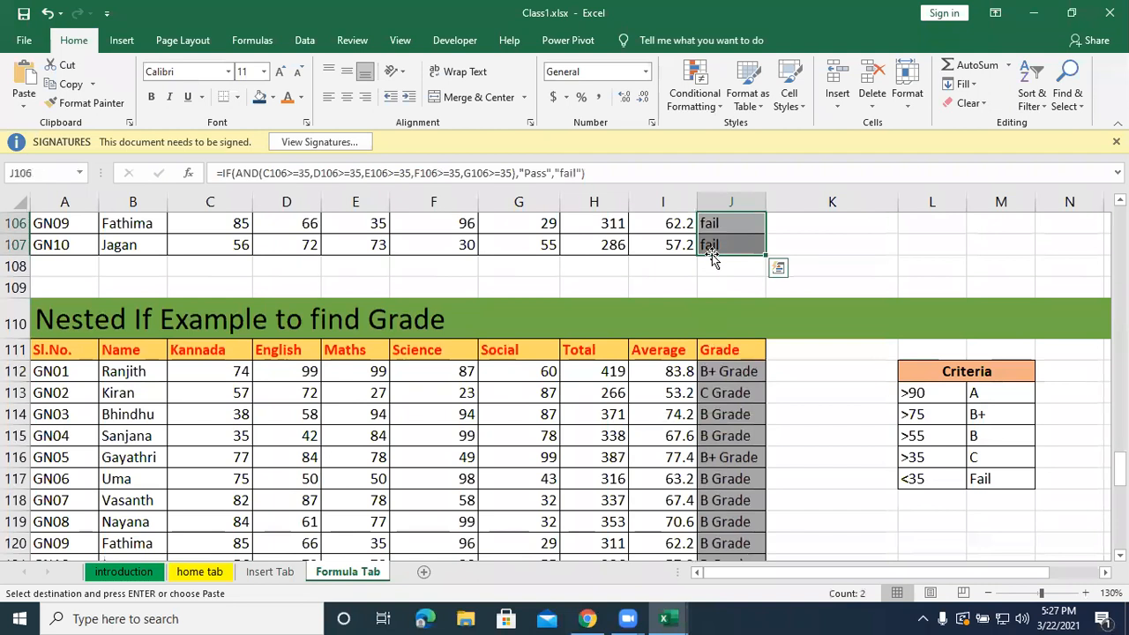
{"action": "scroll", "coordinate": [707, 391], "scroll_direction": "down", "scroll_amount": 2}
{"action": "left_click_drag", "start_coordinate": [711, 416], "coordinate": [707, 399]}
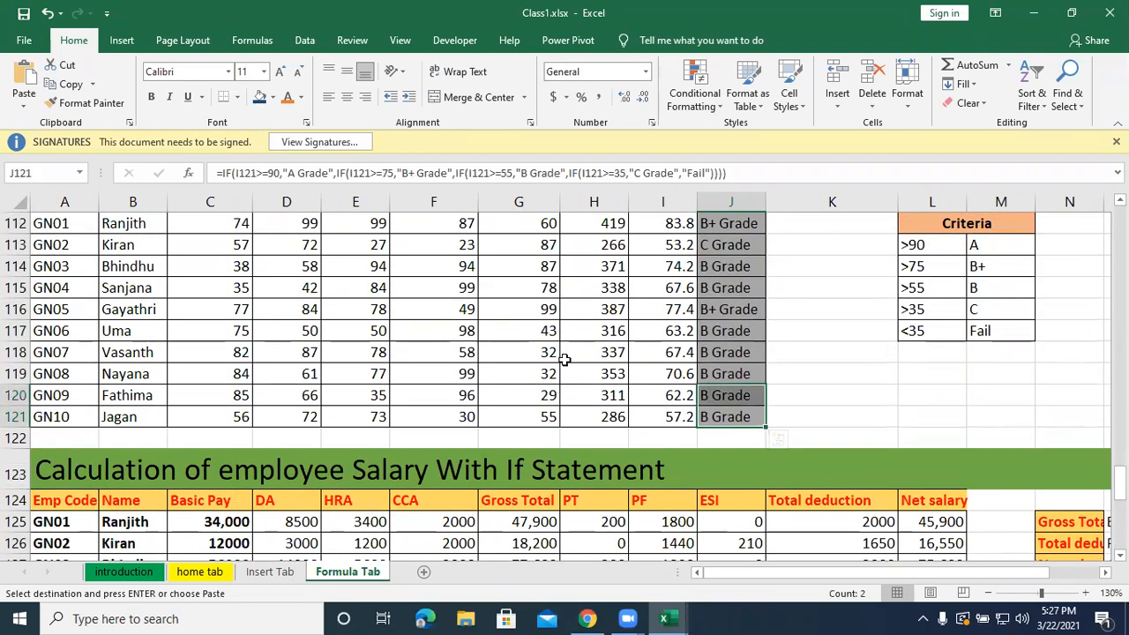
{"action": "scroll", "coordinate": [551, 343], "scroll_direction": "down", "scroll_amount": 3}
{"action": "scroll", "coordinate": [551, 343], "scroll_direction": "down", "scroll_amount": 6}
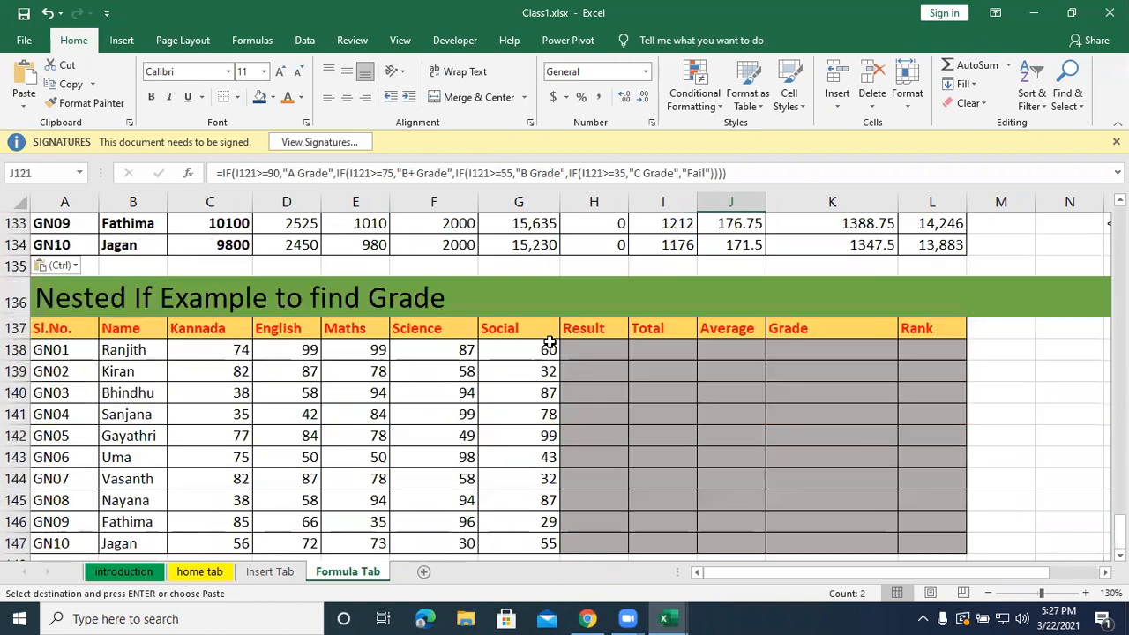
Examine the empty Result, Total, Average, Grade and Rank columns of the pasted grade table.
{"action": "left_click", "coordinate": [608, 345]}
{"action": "scroll", "coordinate": [607, 345], "scroll_direction": "up", "scroll_amount": 3}
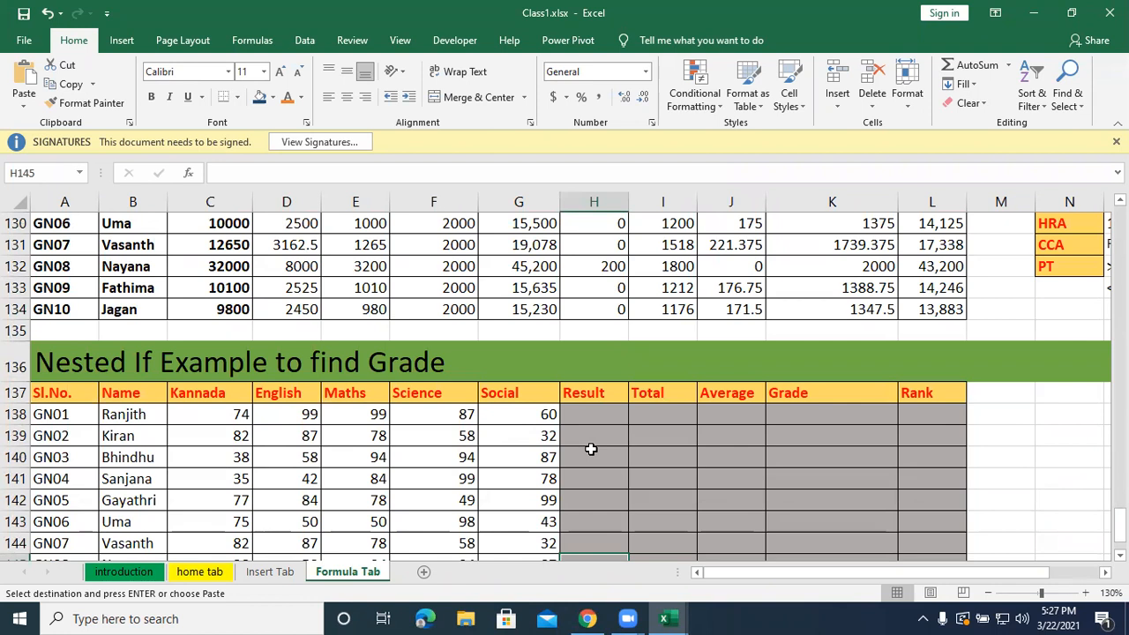
{"action": "scroll", "coordinate": [589, 410], "scroll_direction": "down", "scroll_amount": 1}
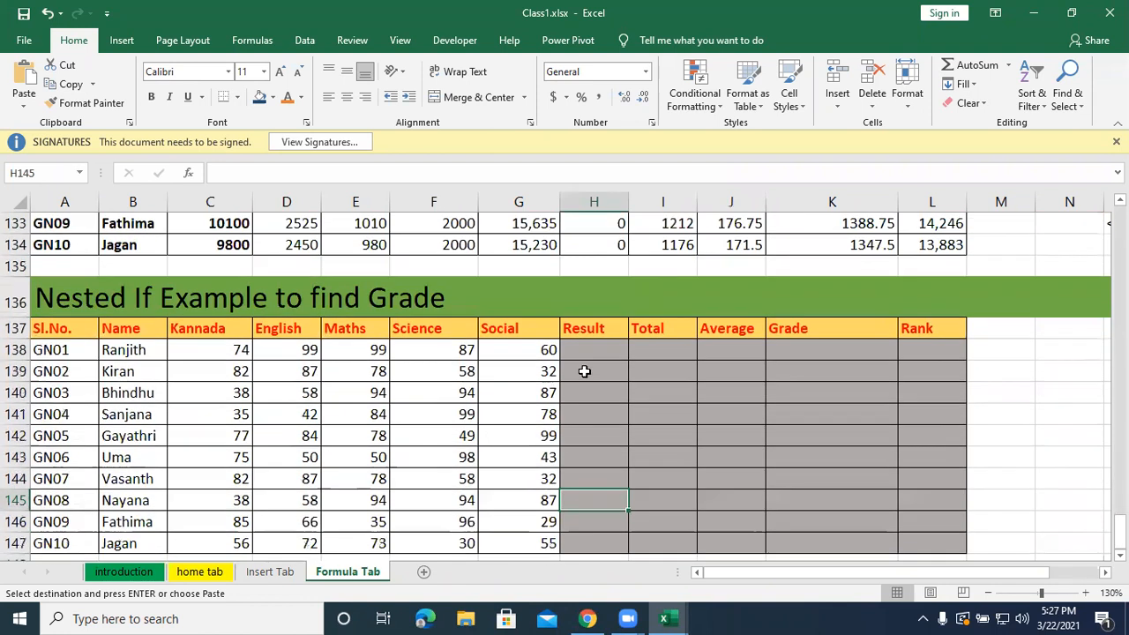
{"action": "left_click", "coordinate": [634, 348]}
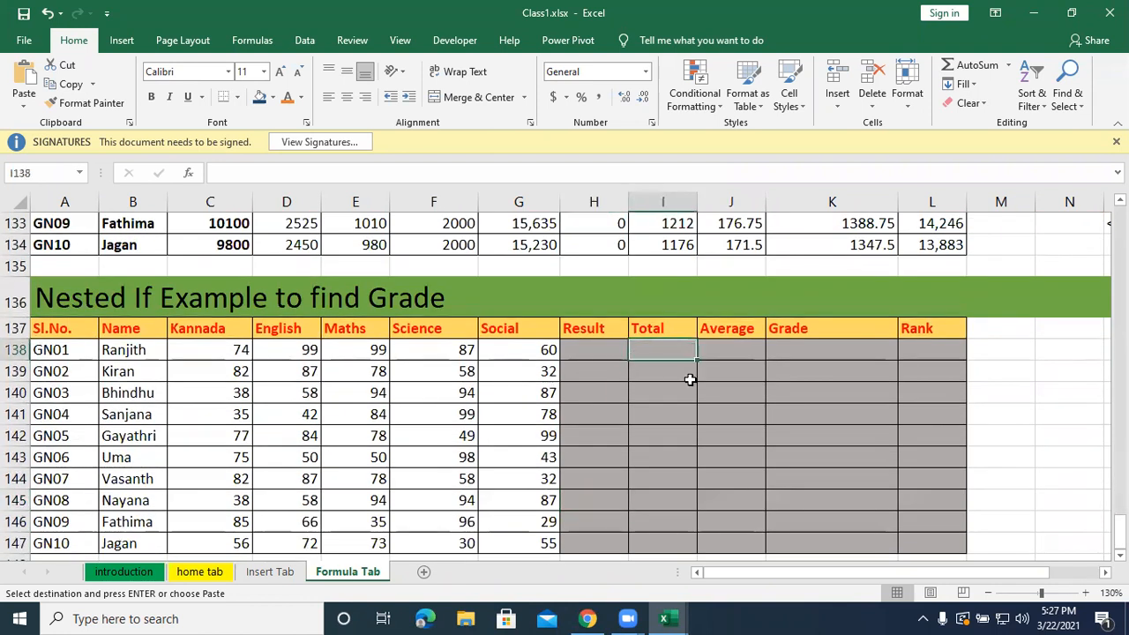
{"action": "left_click", "coordinate": [757, 333]}
{"action": "left_click", "coordinate": [839, 347]}
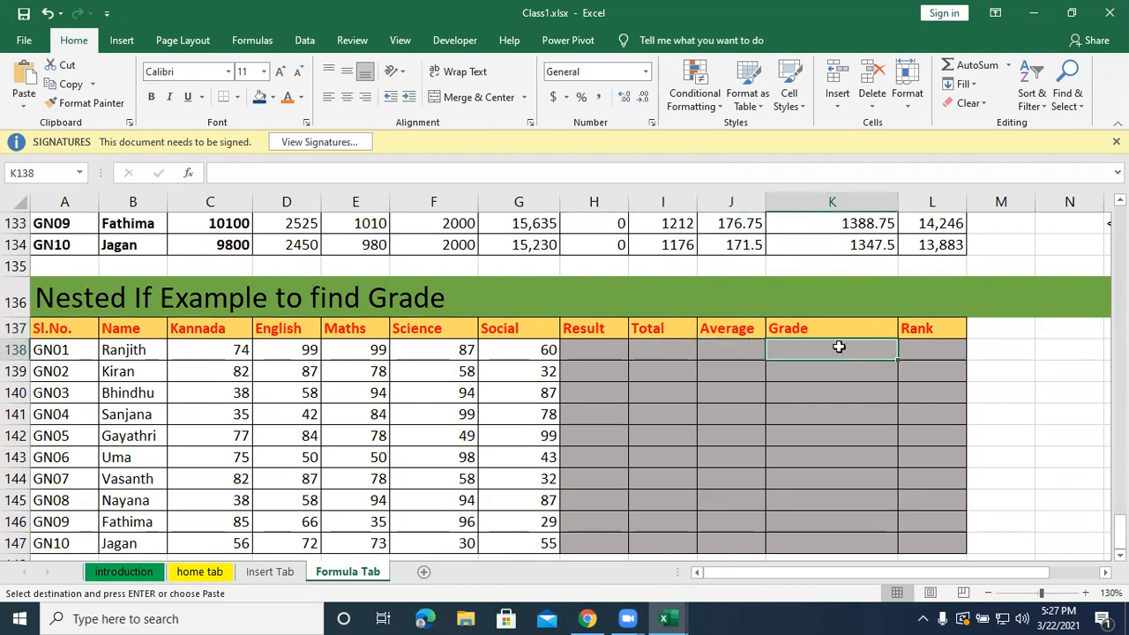
{"action": "left_click", "coordinate": [909, 347]}
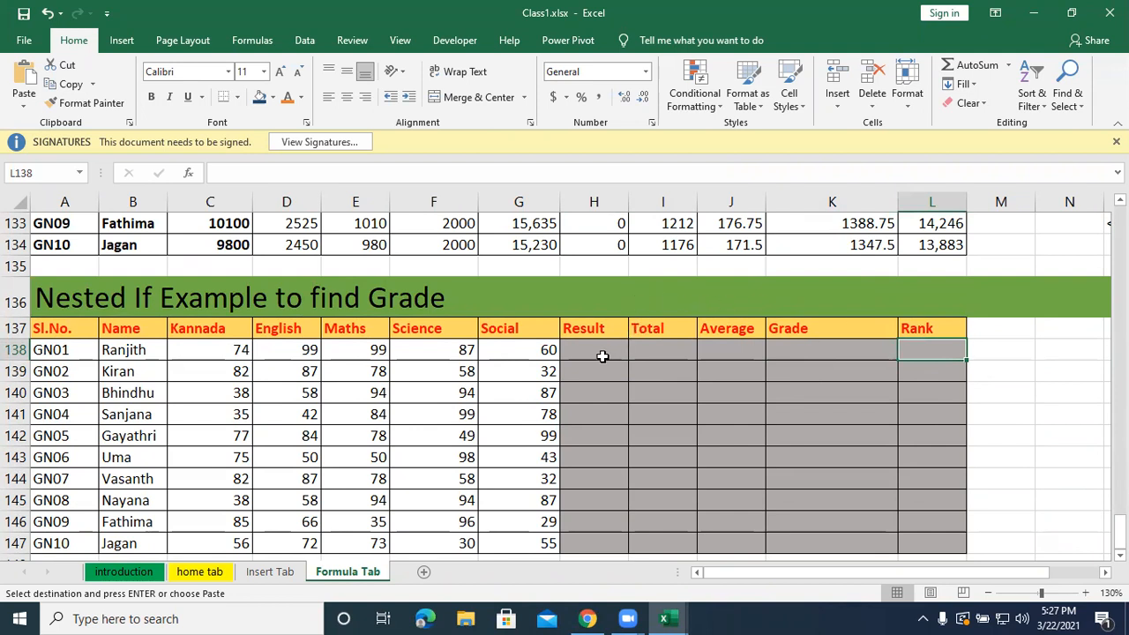
{"action": "left_click_drag", "start_coordinate": [655, 353], "coordinate": [919, 334]}
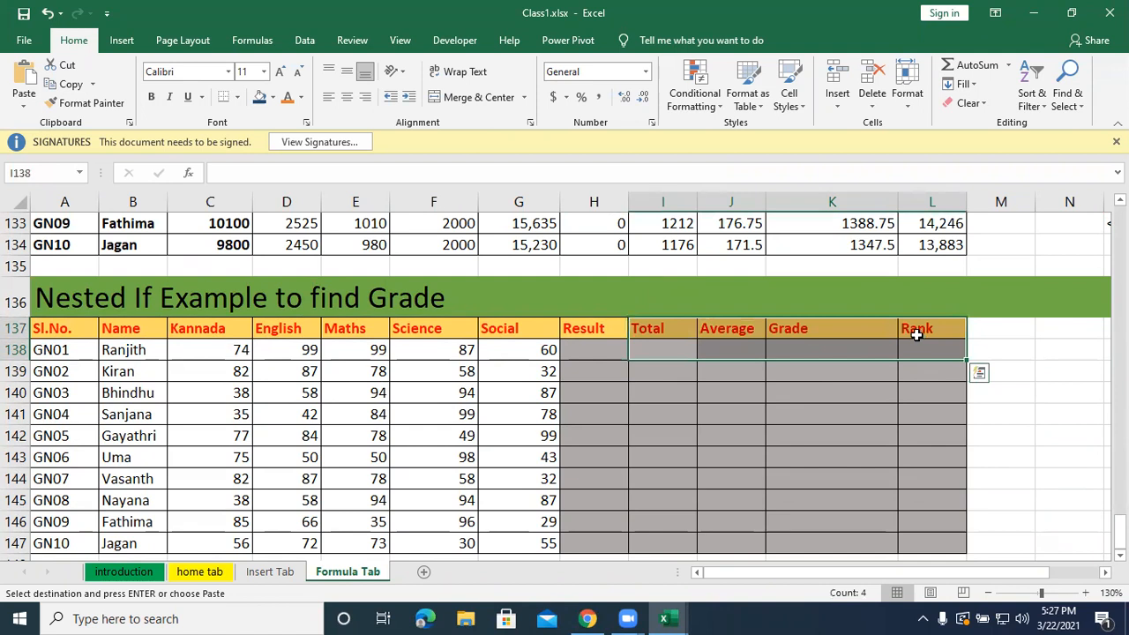
{"action": "left_click", "coordinate": [648, 366]}
{"action": "left_click_drag", "start_coordinate": [648, 365], "coordinate": [905, 354]}
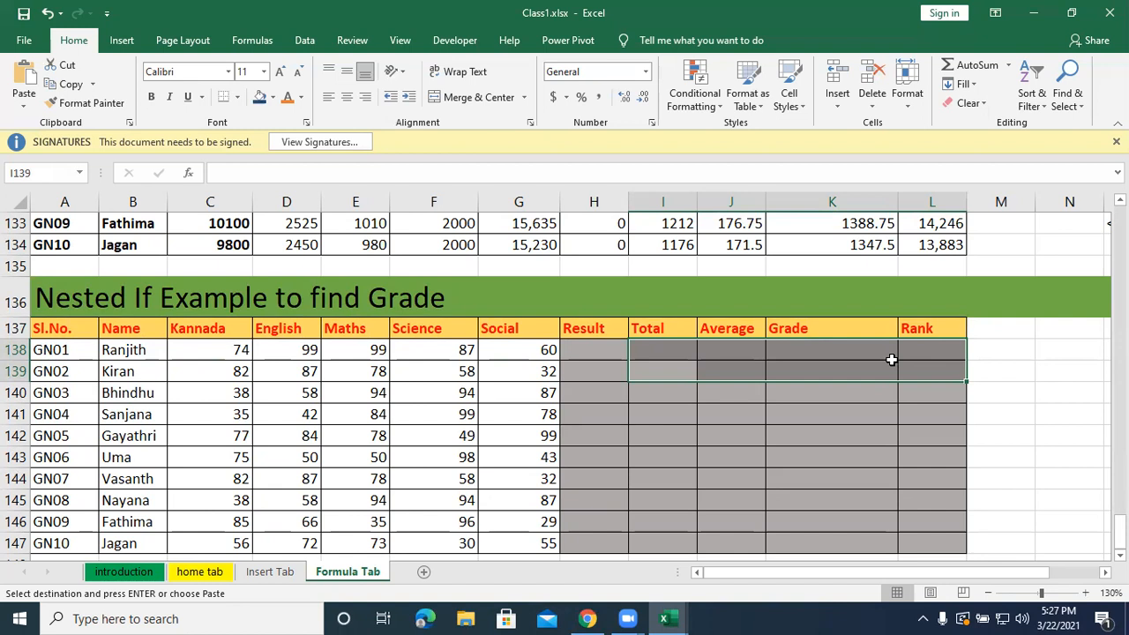
{"action": "left_click", "coordinate": [680, 388]}
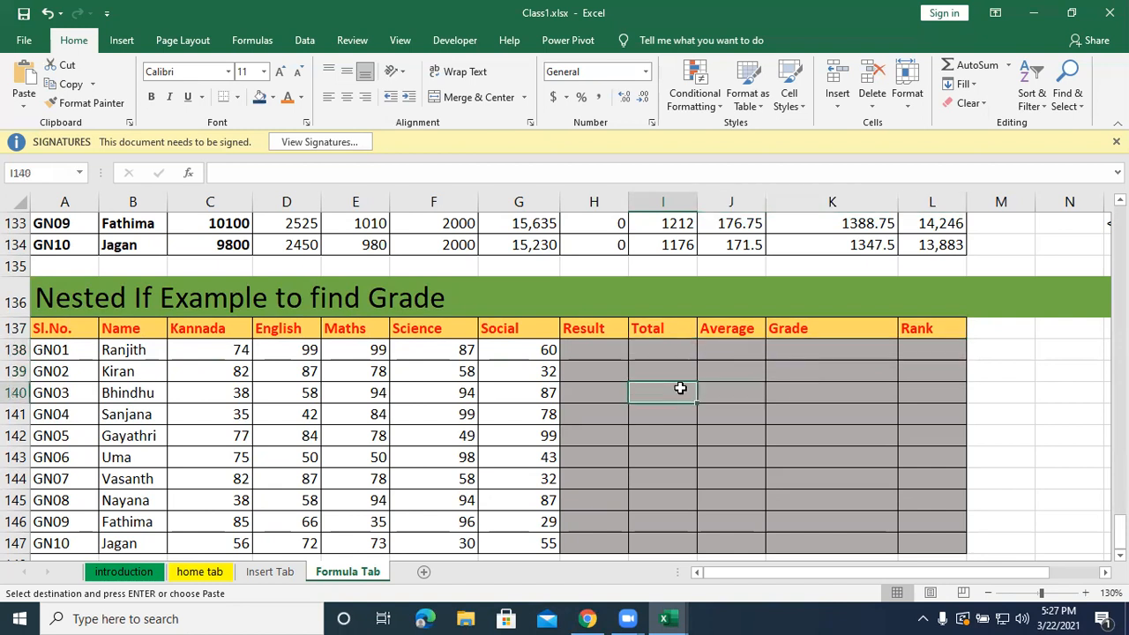
Begin the first student's Result formula in H138 as an IF with a nested AND, testing C138>=35 first.
{"action": "left_click", "coordinate": [579, 347]}
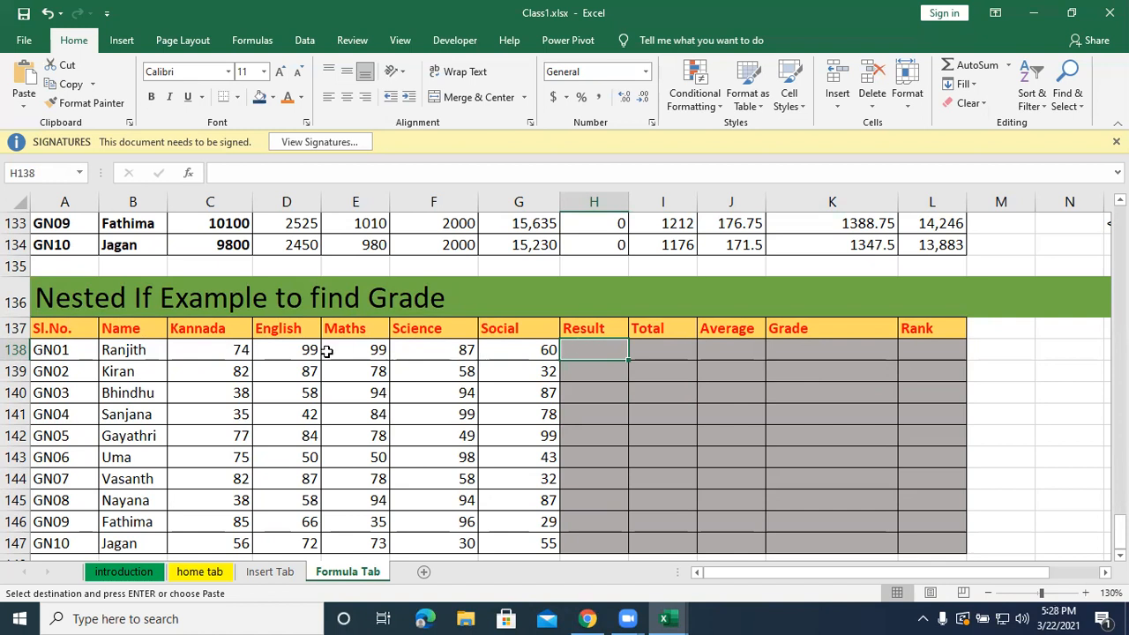
{"action": "key", "text": "ctrl+v"}
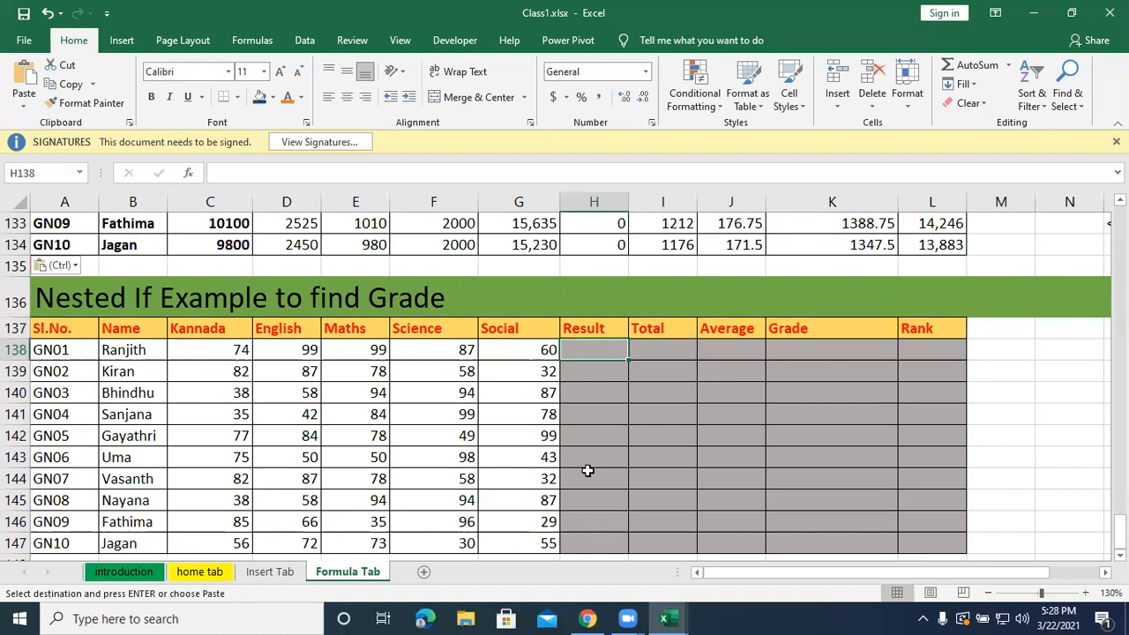
{"action": "type", "text": "=if("}
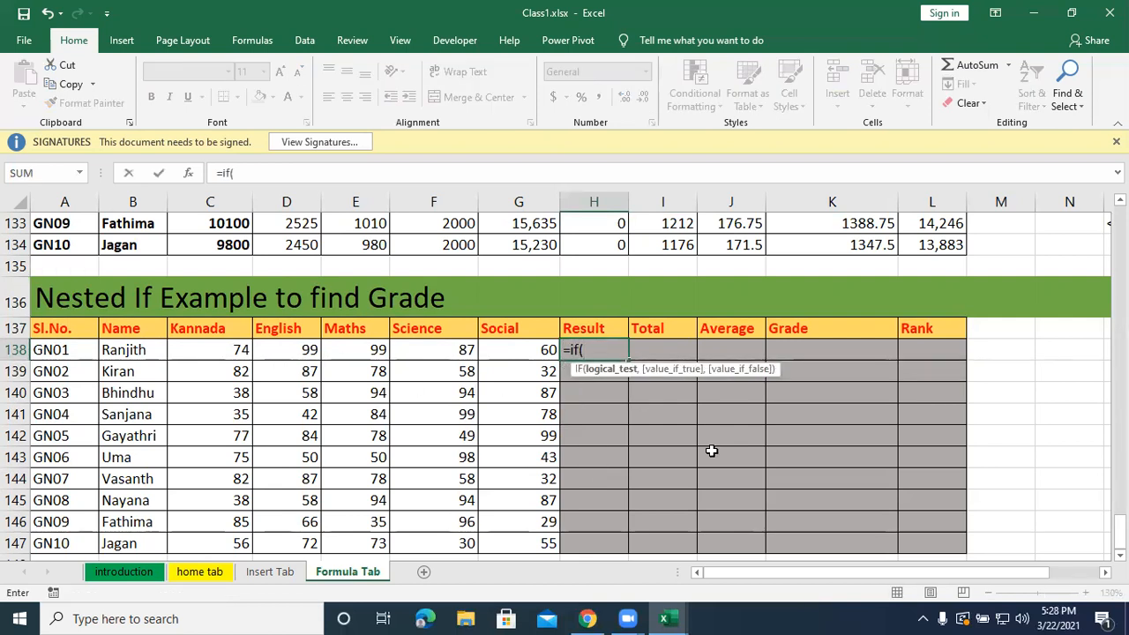
{"action": "type", "text": "and"}
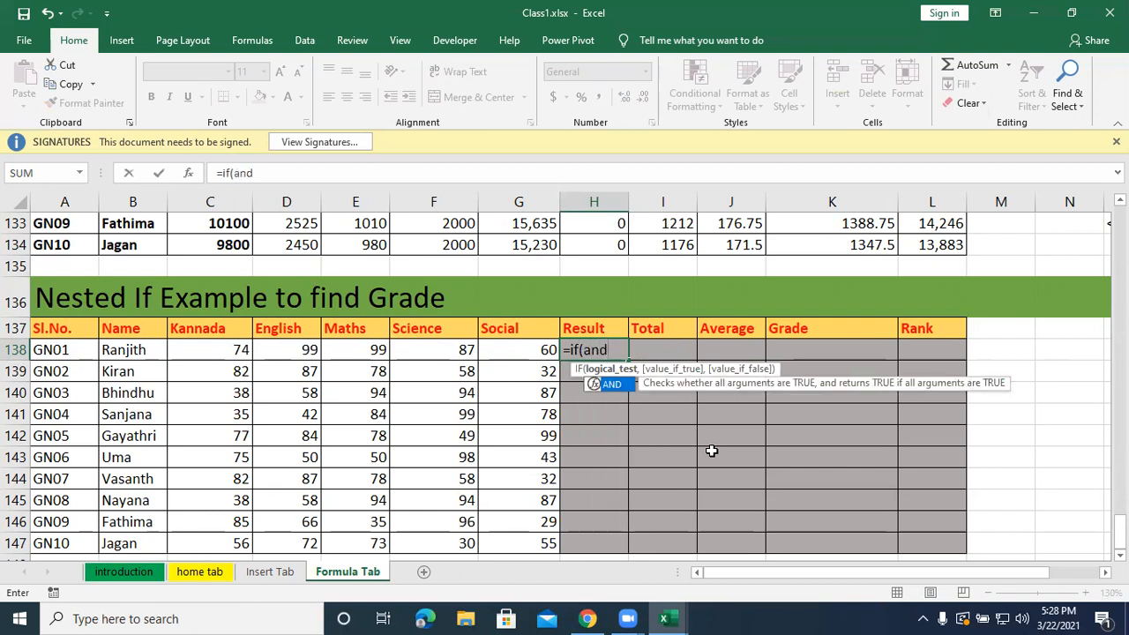
{"action": "type", "text": "("}
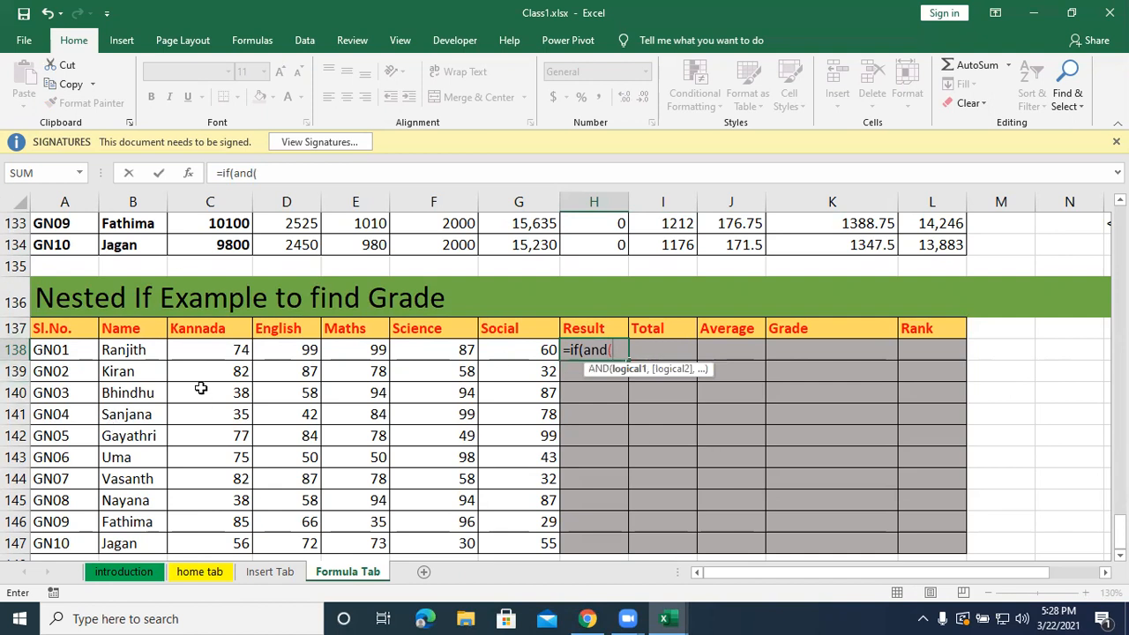
{"action": "left_click", "coordinate": [196, 350]}
{"action": "type", "text": ">"}
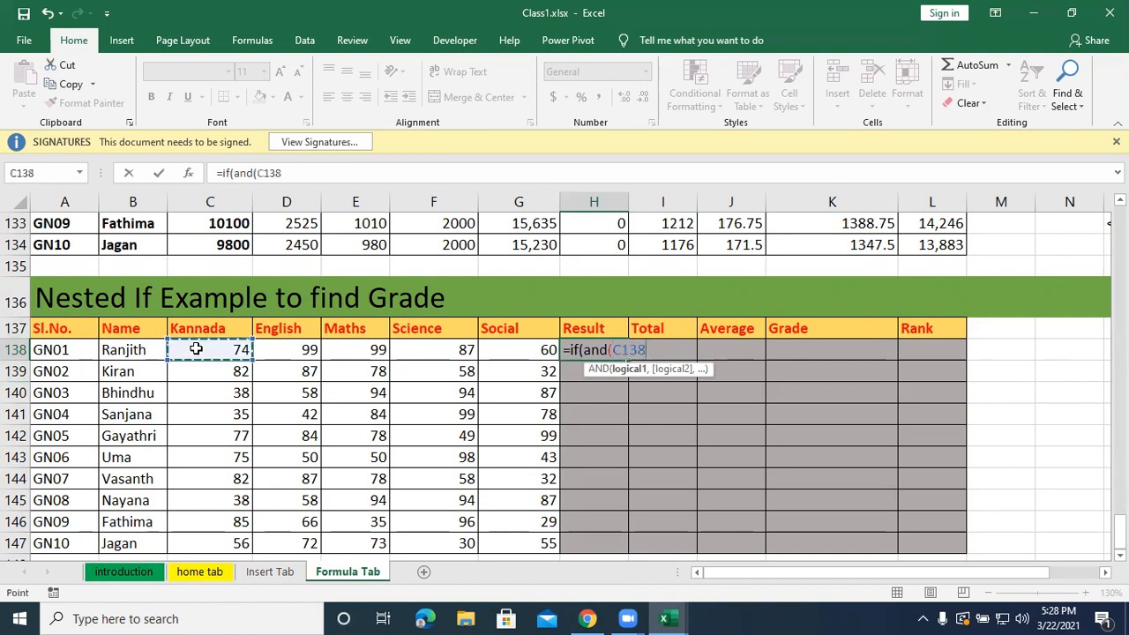
{"action": "type", "text": "=35,"}
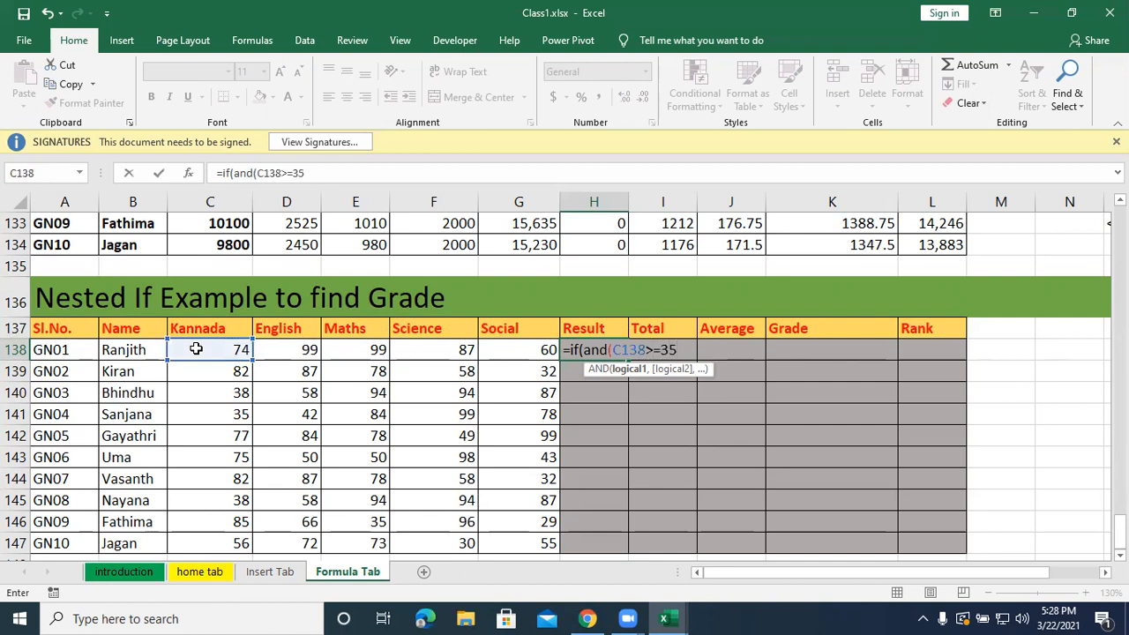
Add the English and Maths conditions D138>=35 and E138>=35 to the AND test in H138.
{"action": "key", "text": "Left"}
{"action": "key", "text": "Left"}
{"action": "key", "text": "Left"}
{"action": "key", "text": "Left"}
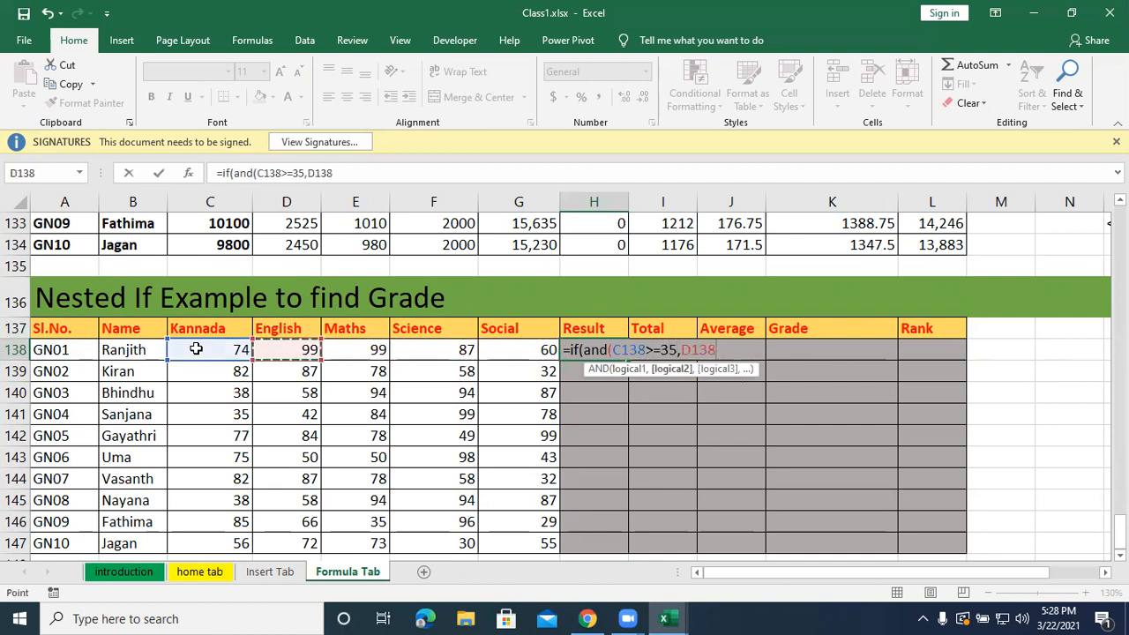
{"action": "type", "text": ">=35"}
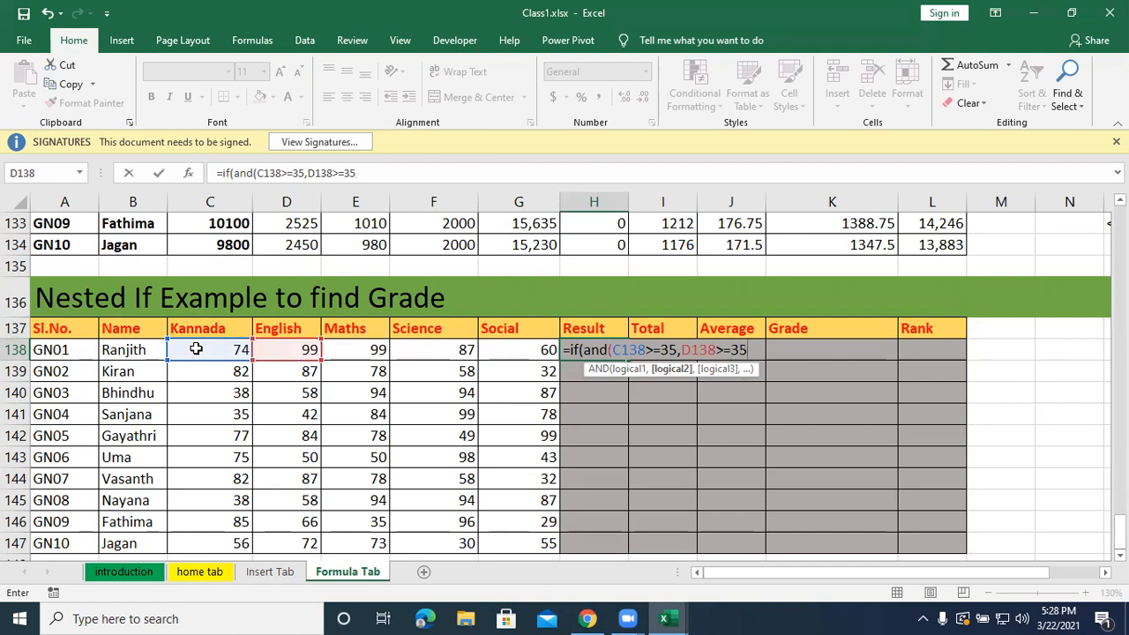
{"action": "type", "text": ","}
{"action": "key", "text": "Left"}
{"action": "key", "text": "Left"}
{"action": "key", "text": "Left"}
{"action": "type", "text": ">=35"}
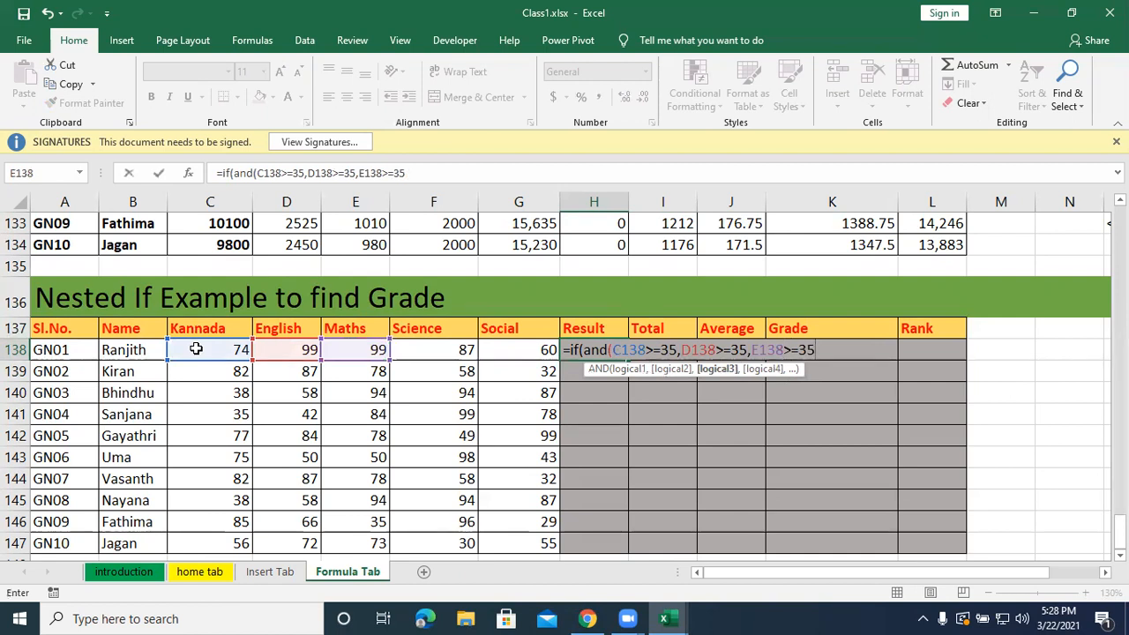
{"action": "type", "text": ","}
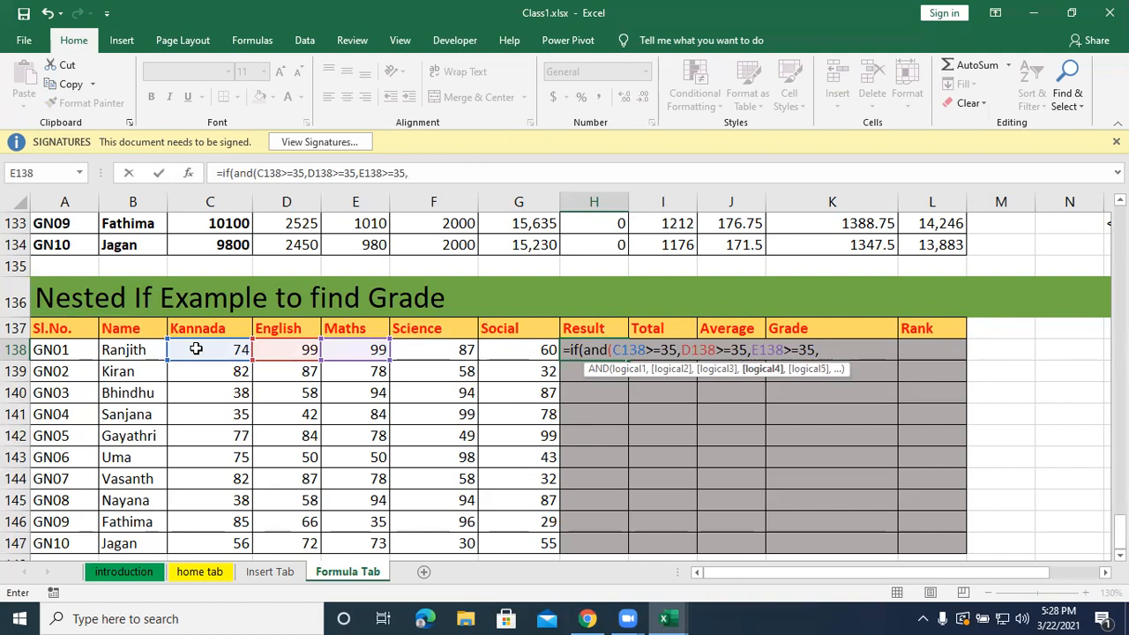
Add the Science and Social conditions F138>=35 and G138>=35 to H138's formula and close the AND test.
{"action": "key", "text": "Left"}
{"action": "key", "text": "Left"}
{"action": "type", "text": ">=35"}
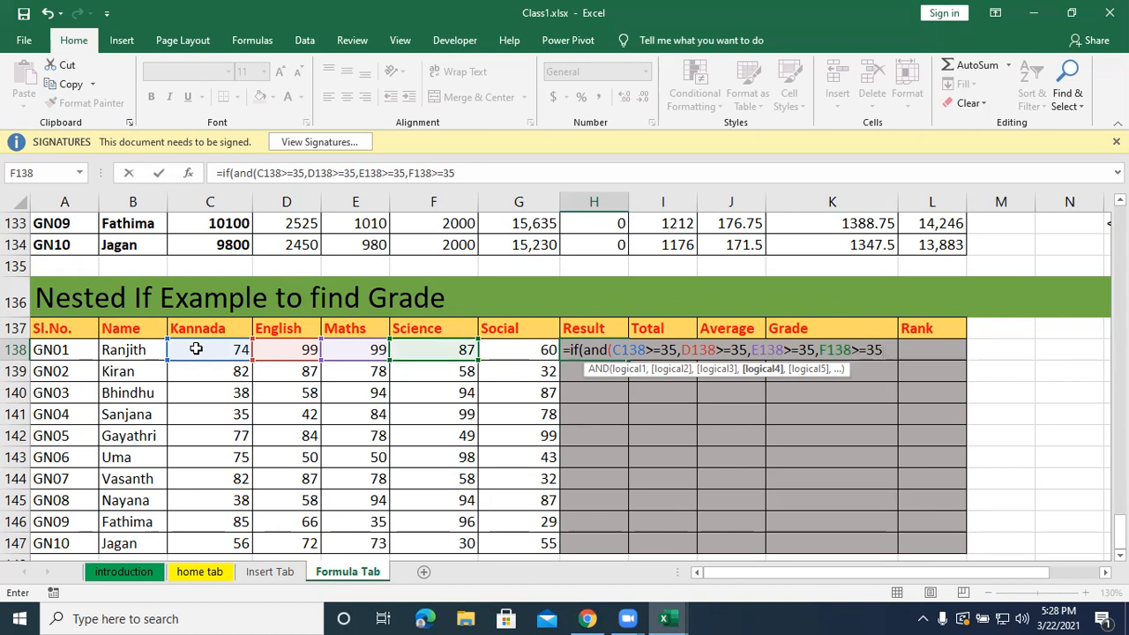
{"action": "type", "text": ","}
{"action": "key", "text": "Left"}
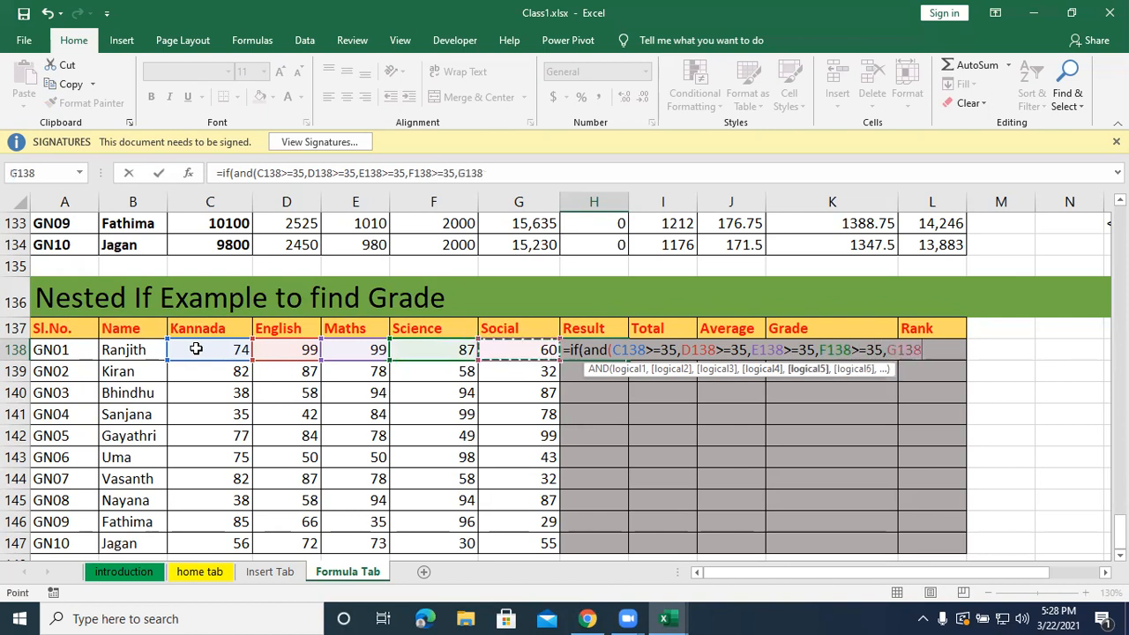
{"action": "type", "text": ">=35"}
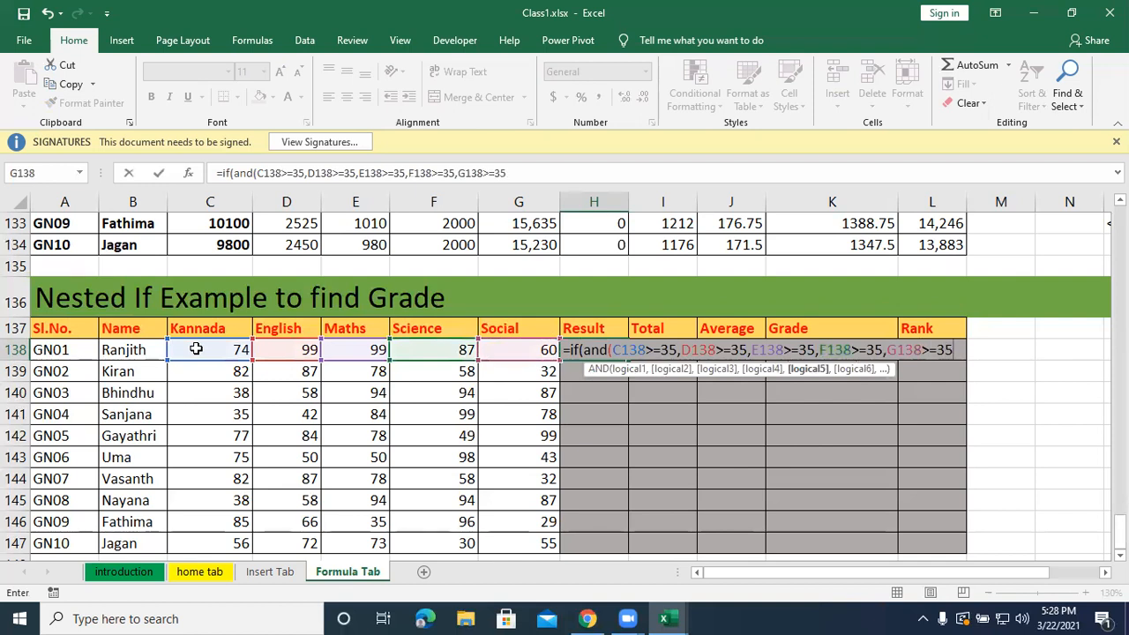
{"action": "type", "text": ")"}
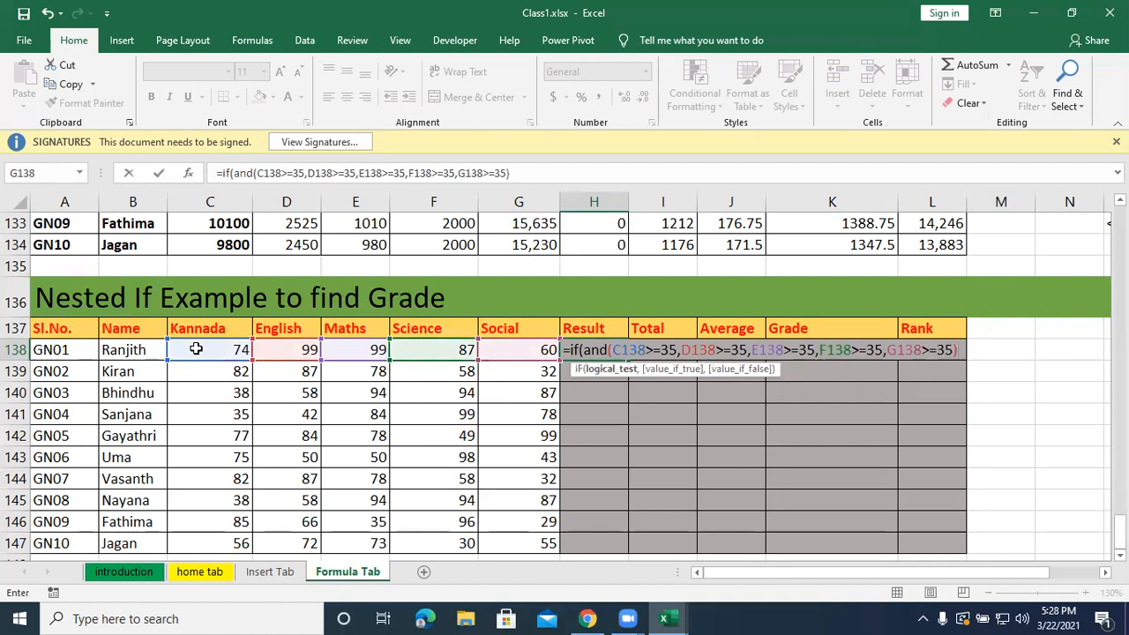
{"action": "type", "text": ",\""}
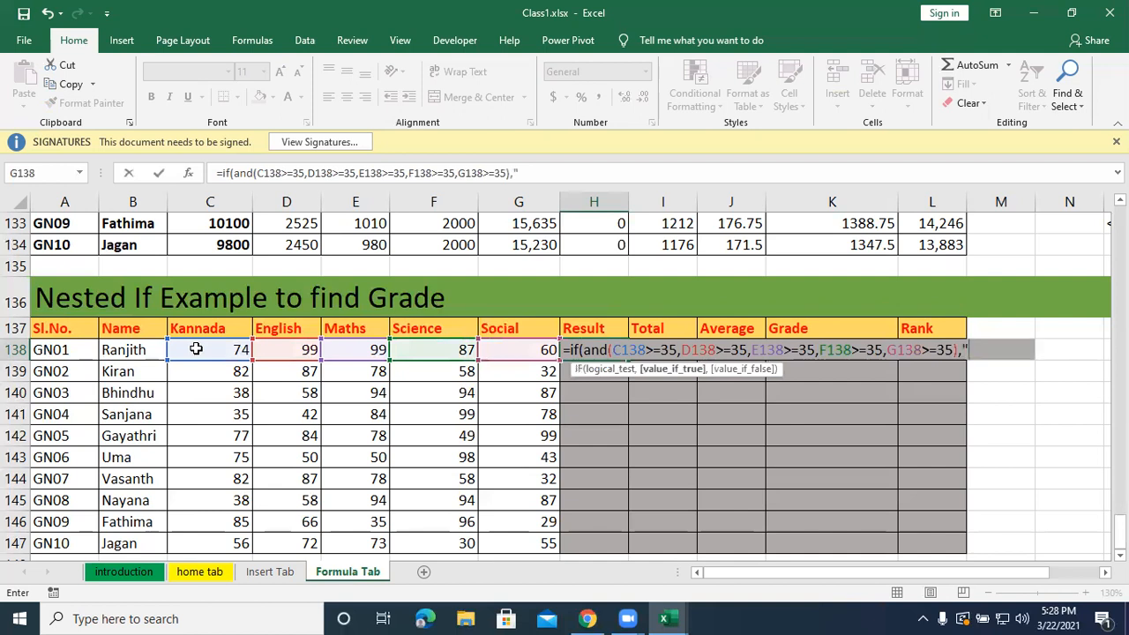
{"action": "type", "text": "Pass\","}
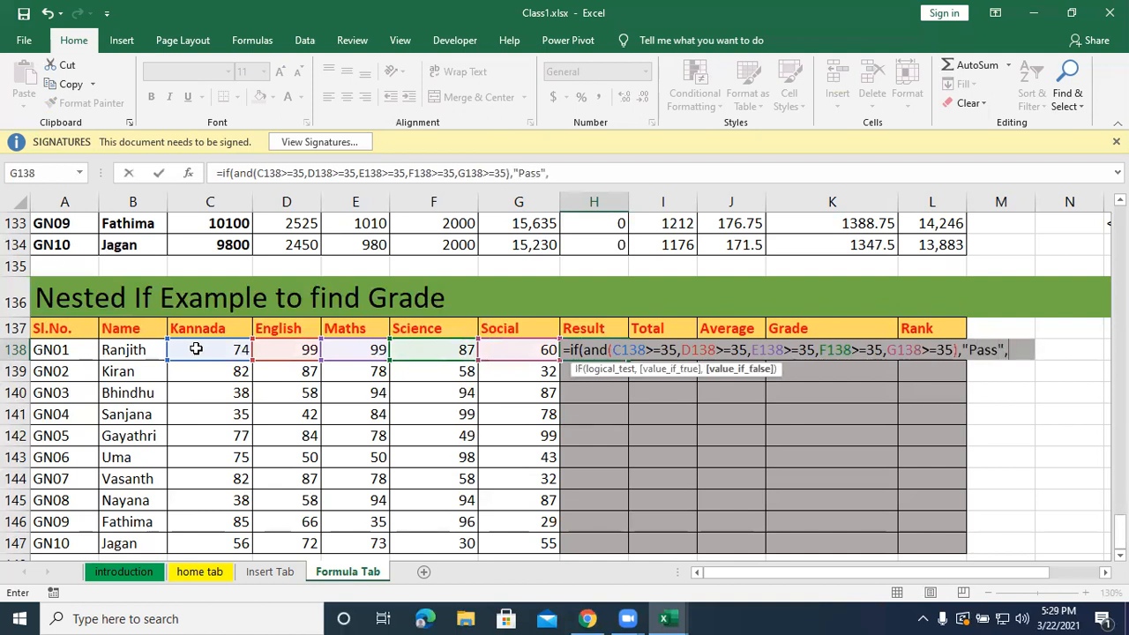
{"action": "type", "text": "\"Fail"}
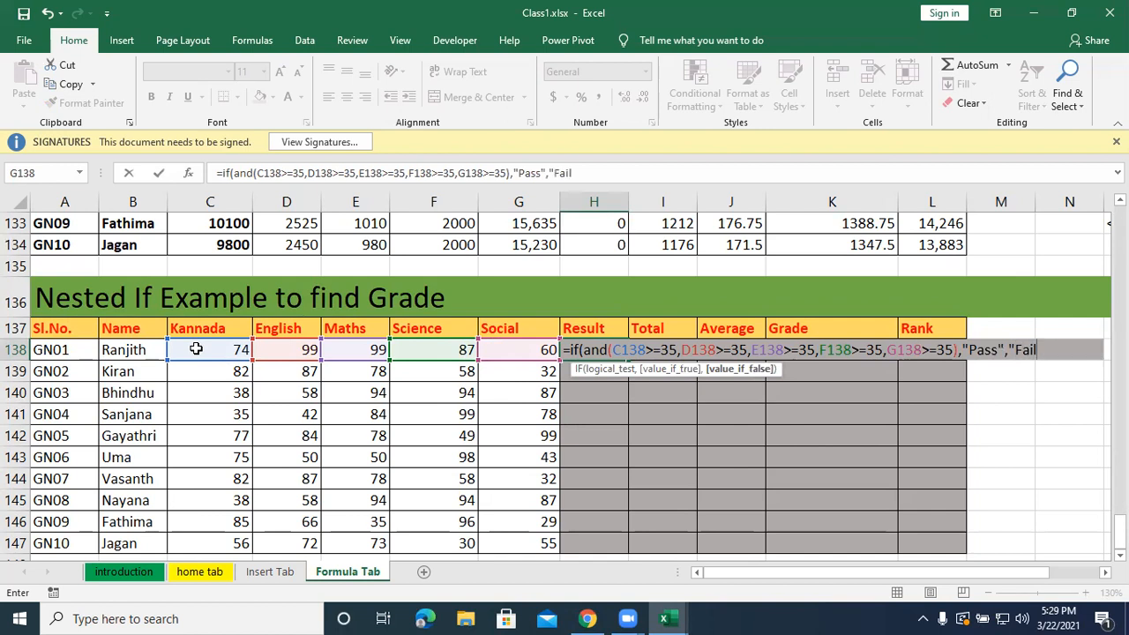
{"action": "type", "text": "\")"}
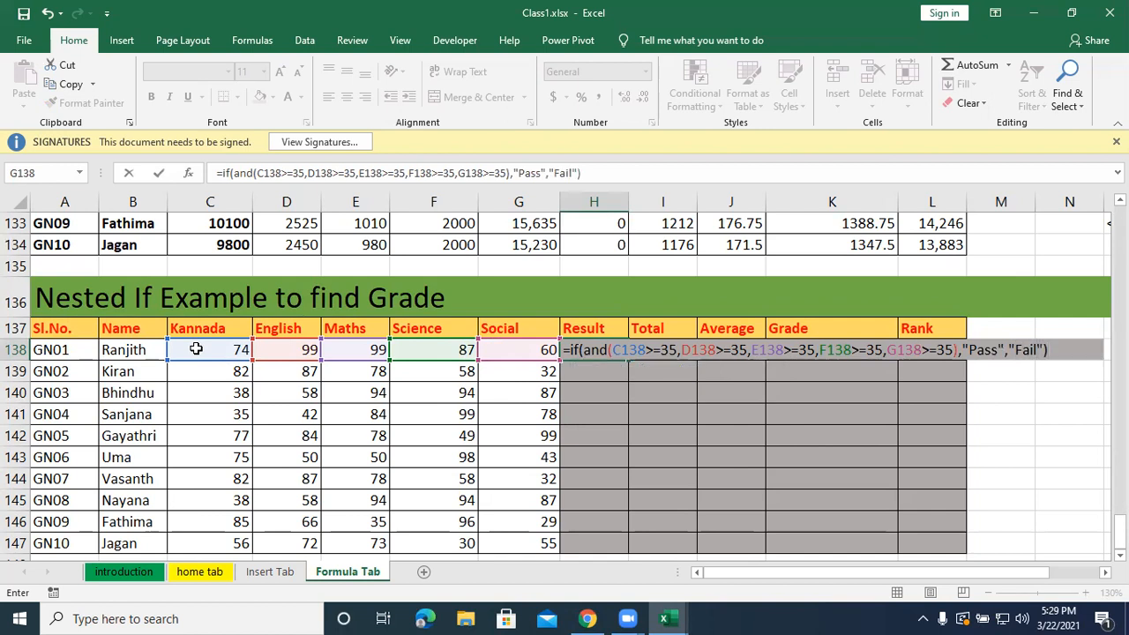
Complete H138's IF formula to return "Pass" when the AND test is true and "Fail" otherwise, and enter it.
{"action": "key", "text": "Return"}
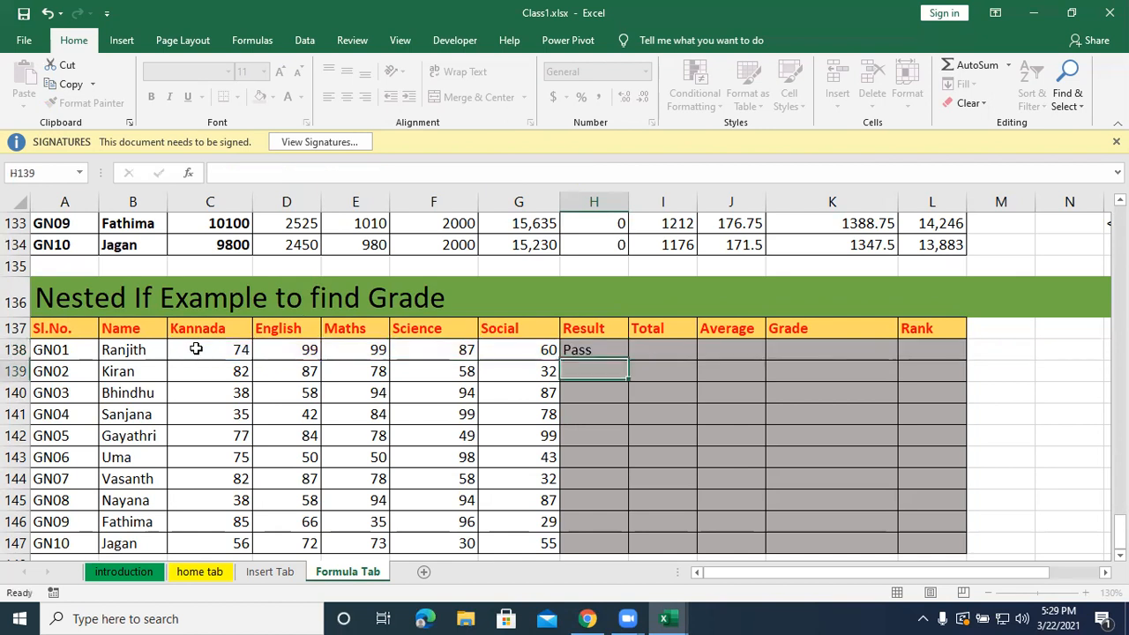
Fill the Result formula from H138 down to H147 for all remaining students, and return to H138 to review it.
{"action": "left_click", "coordinate": [589, 351]}
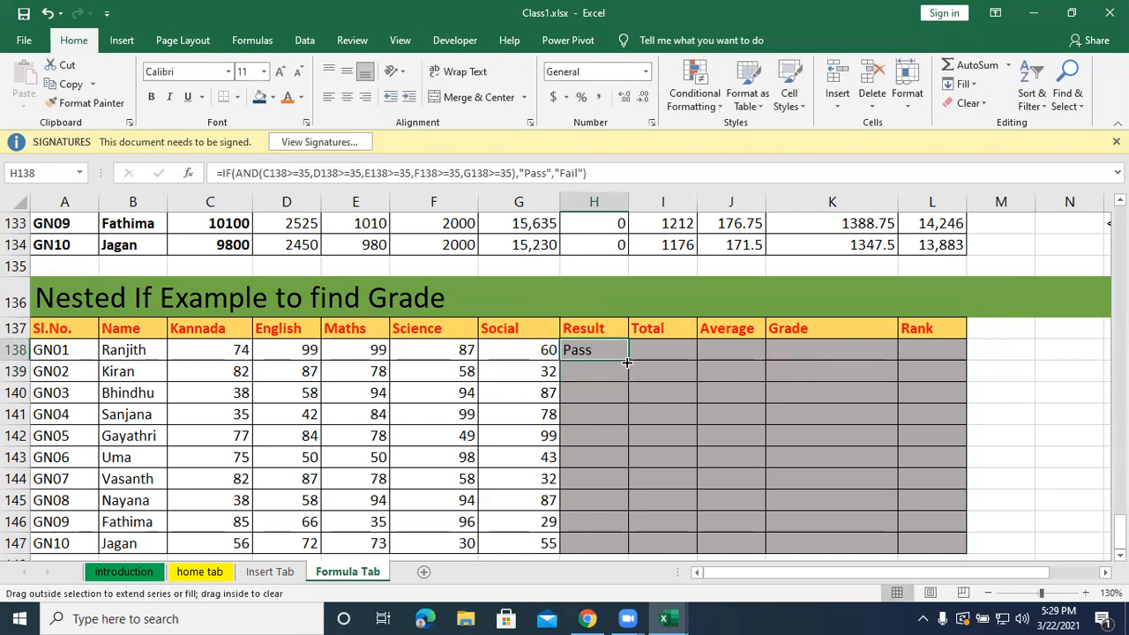
{"action": "double_click", "coordinate": [628, 360]}
{"action": "left_click", "coordinate": [657, 350]}
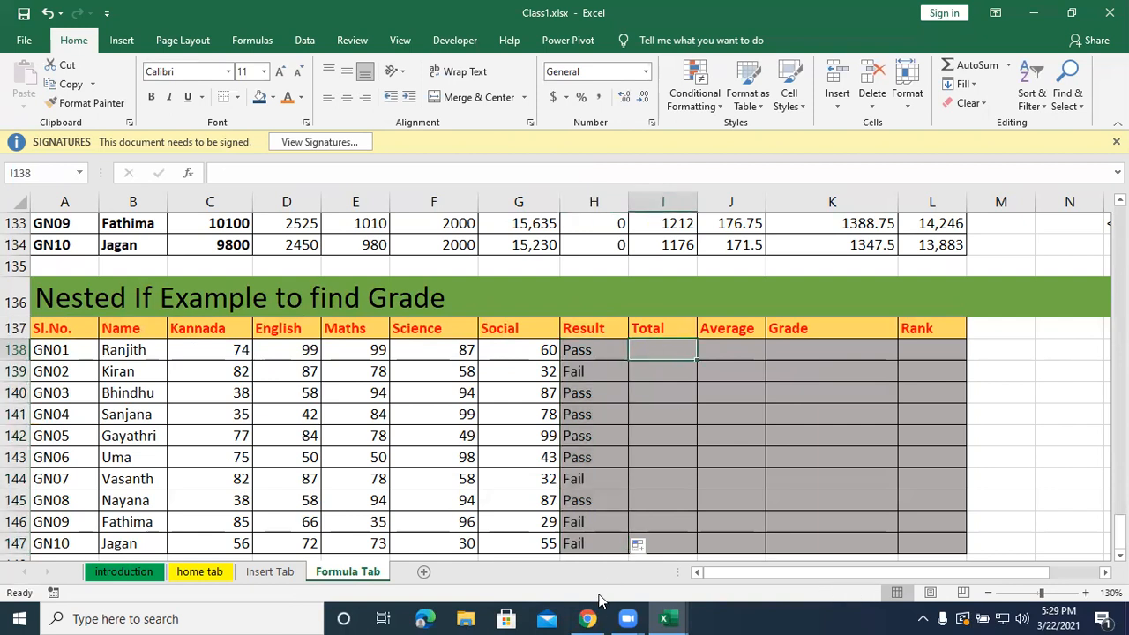
{"action": "double_click", "coordinate": [609, 351]}
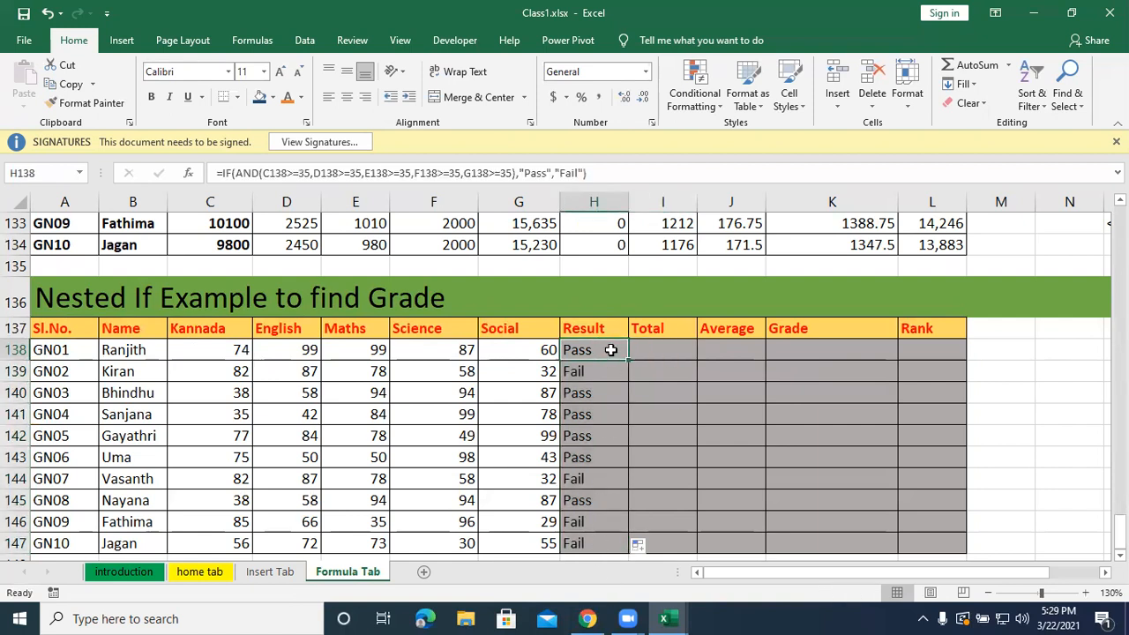
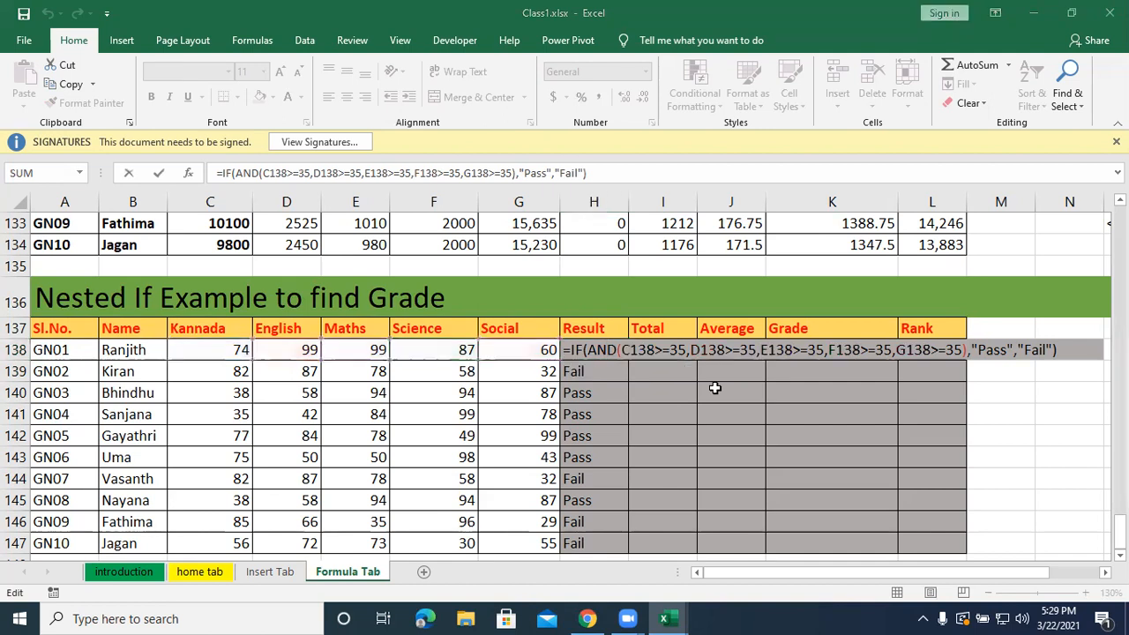
Review the IF and AND arguments of H138's Result formula, close it, and go to the first Total cell.
{"action": "left_click", "coordinate": [579, 347]}
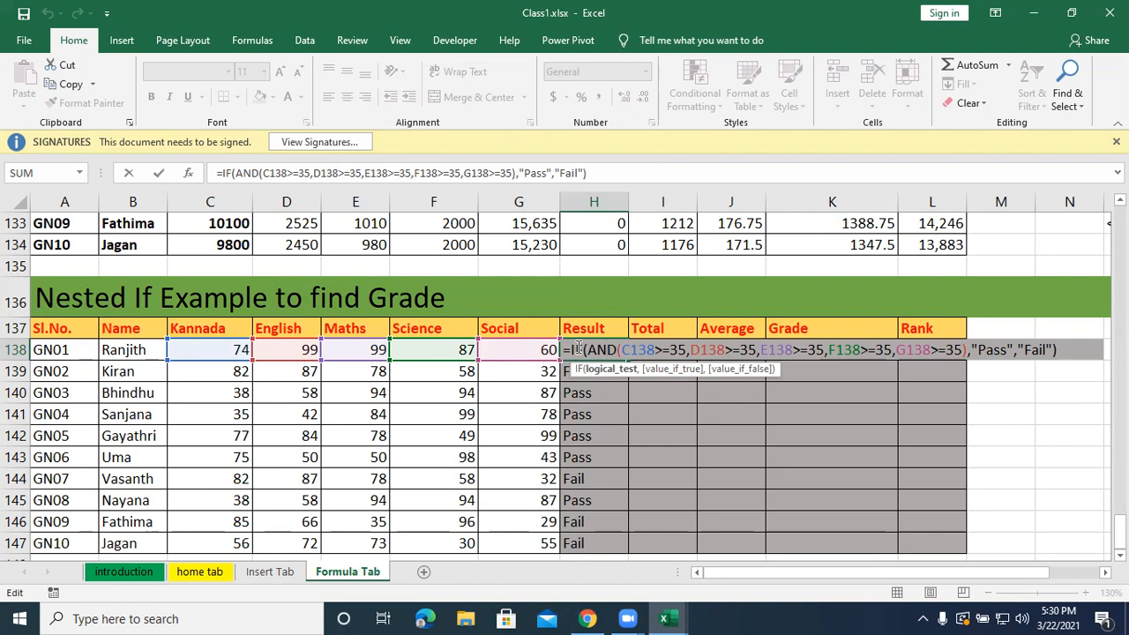
{"action": "key", "text": "Return"}
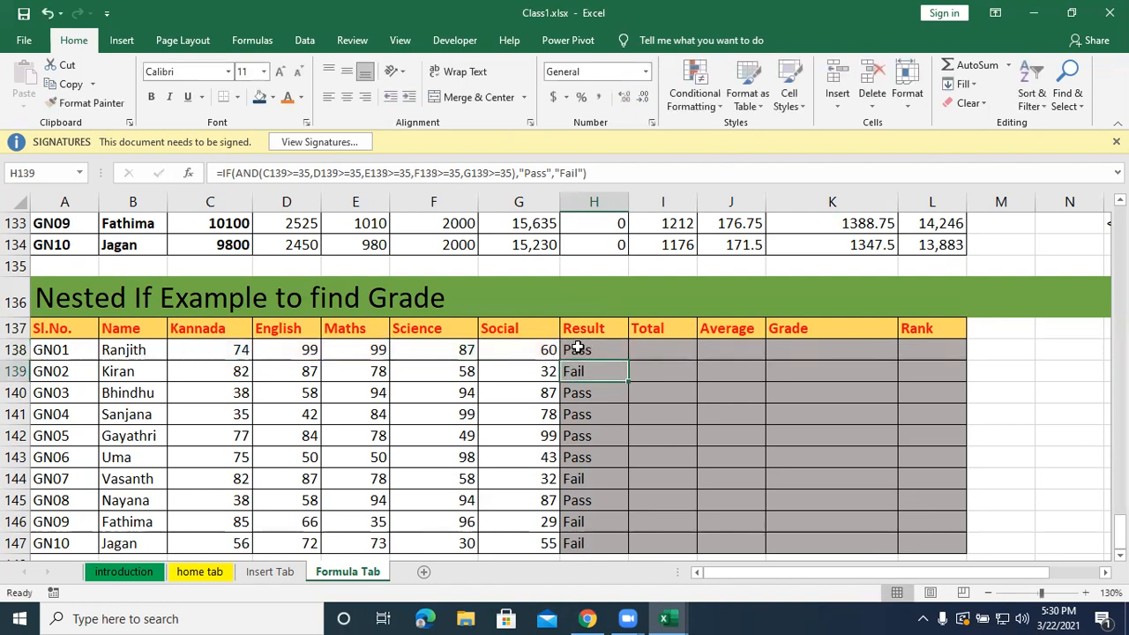
{"action": "key", "text": "Right"}
{"action": "key", "text": "Up"}
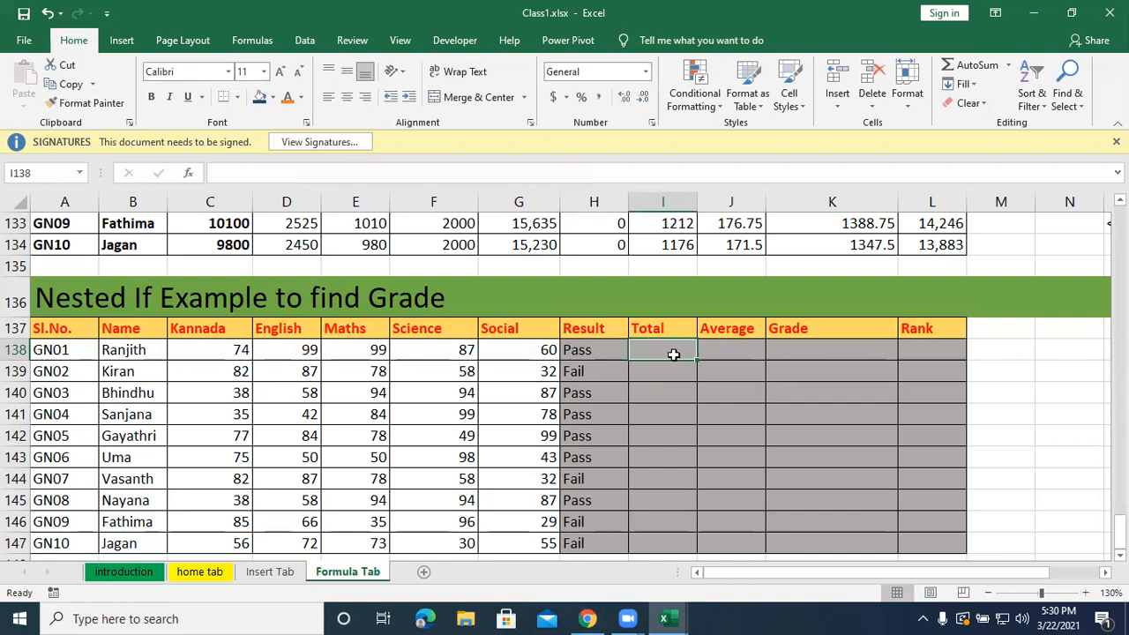
Start an IF formula in I138, the first Total cell, testing whether H138 equals "Pass".
{"action": "left_click", "coordinate": [720, 350]}
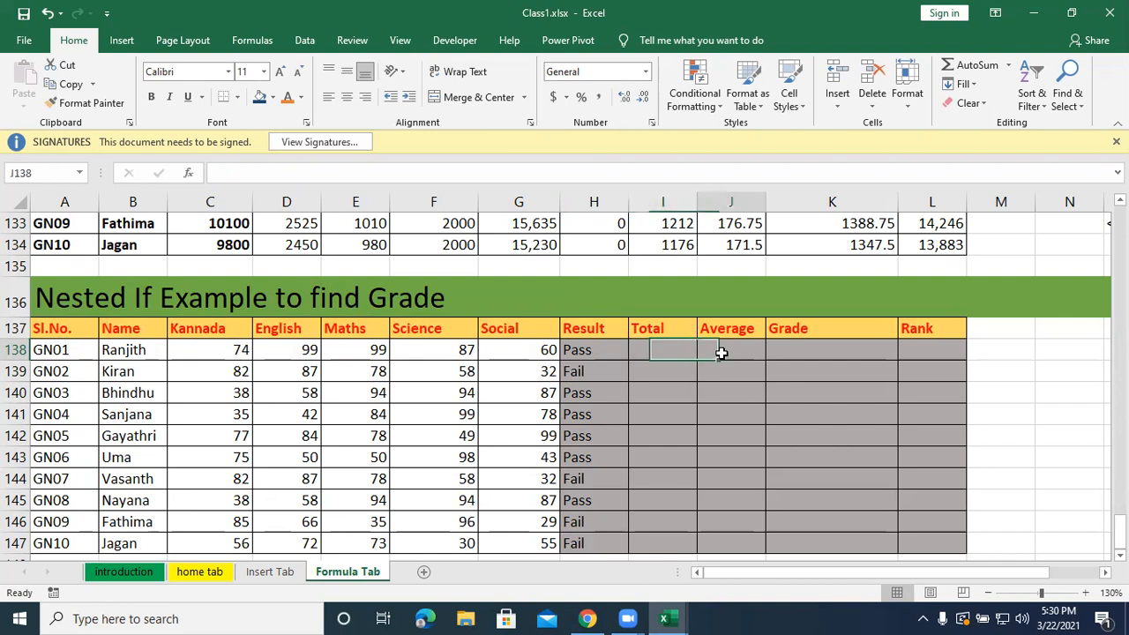
{"action": "left_click", "coordinate": [661, 348]}
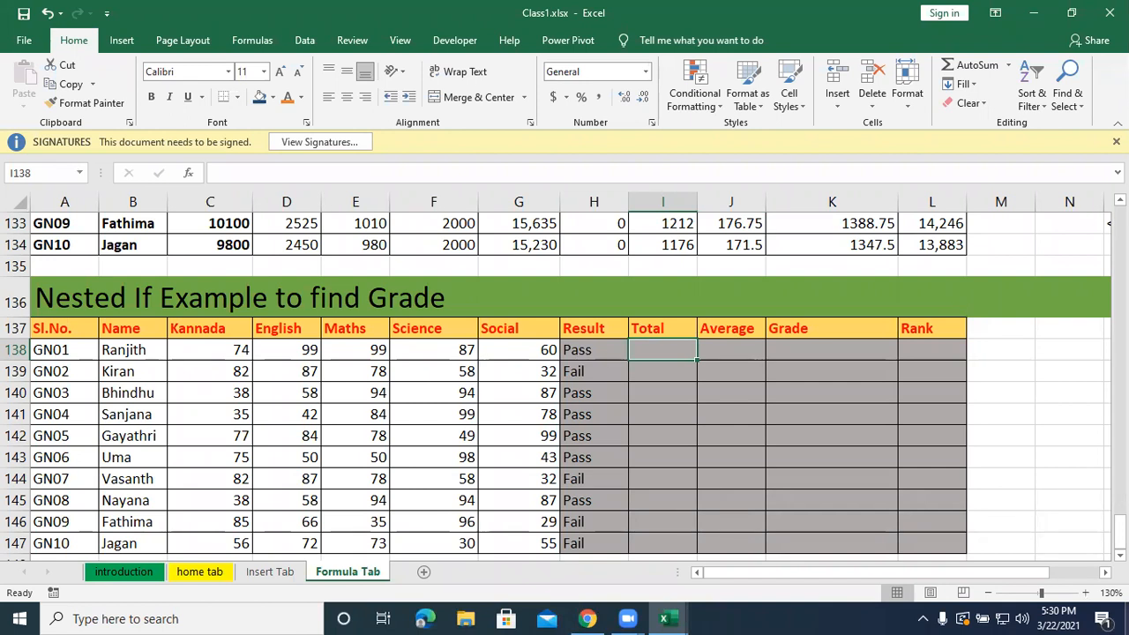
{"action": "type", "text": "=if("}
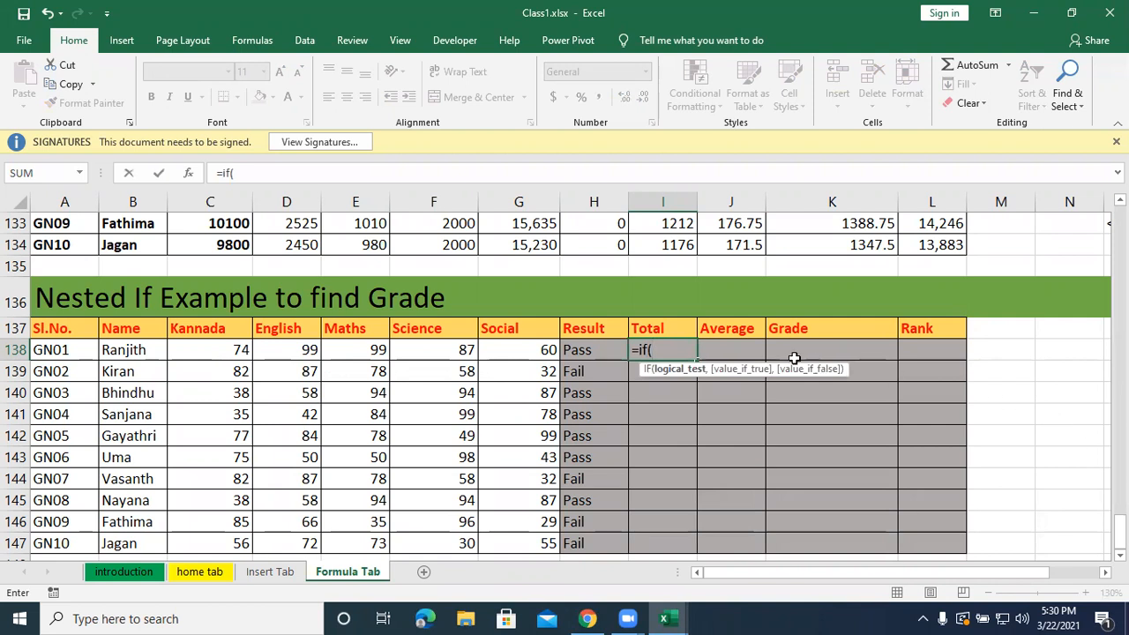
{"action": "left_click", "coordinate": [593, 351]}
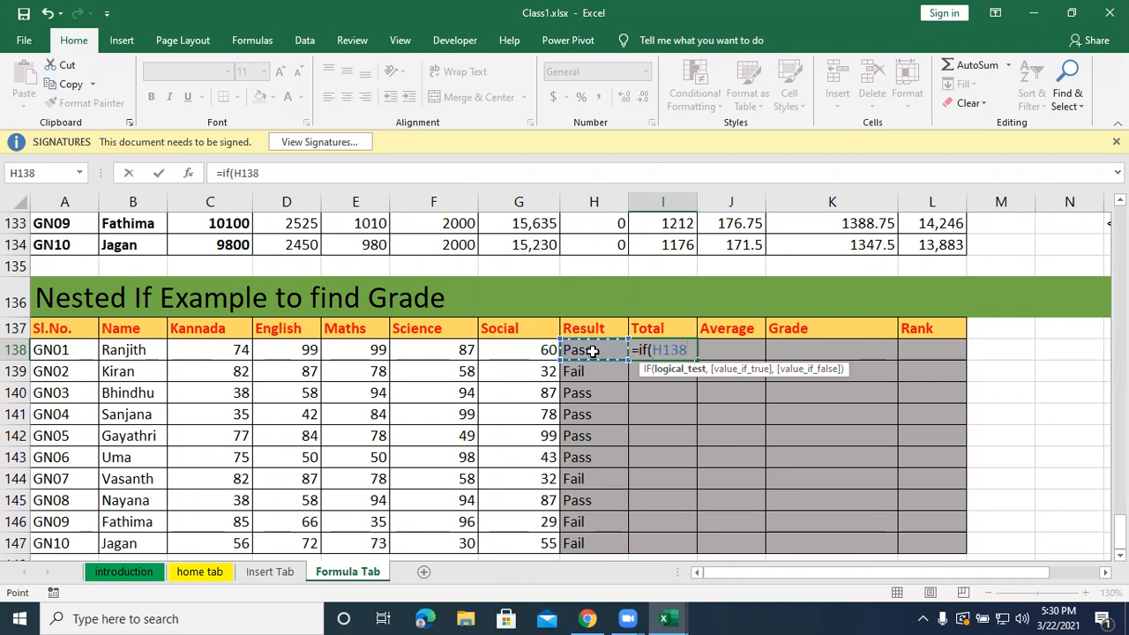
{"action": "type", "text": "=\""}
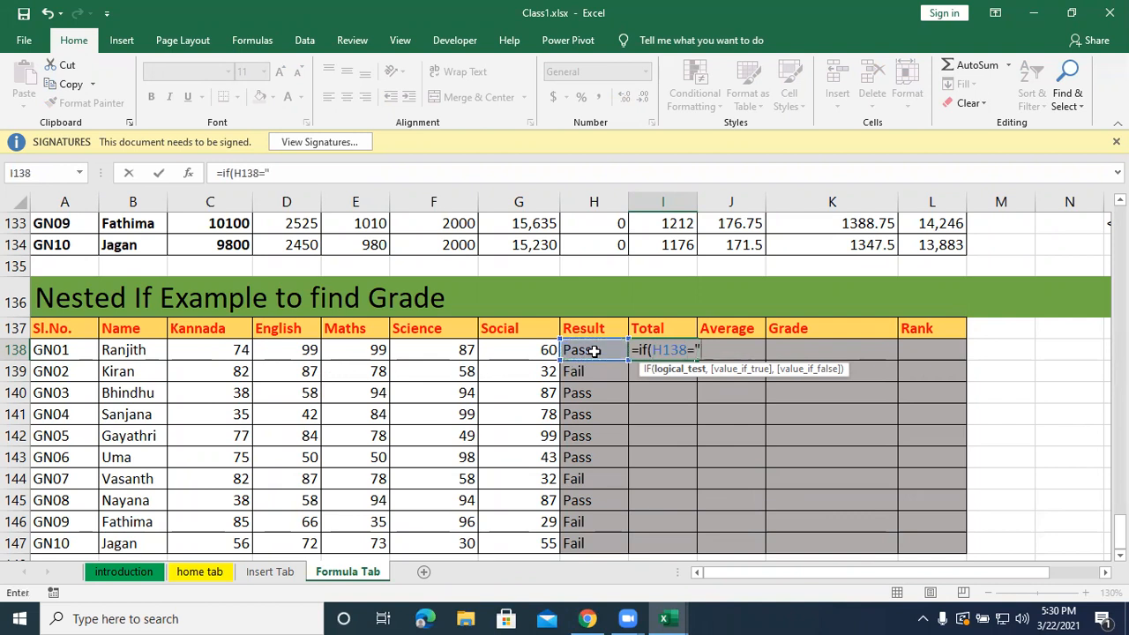
{"action": "type", "text": "Pass\","}
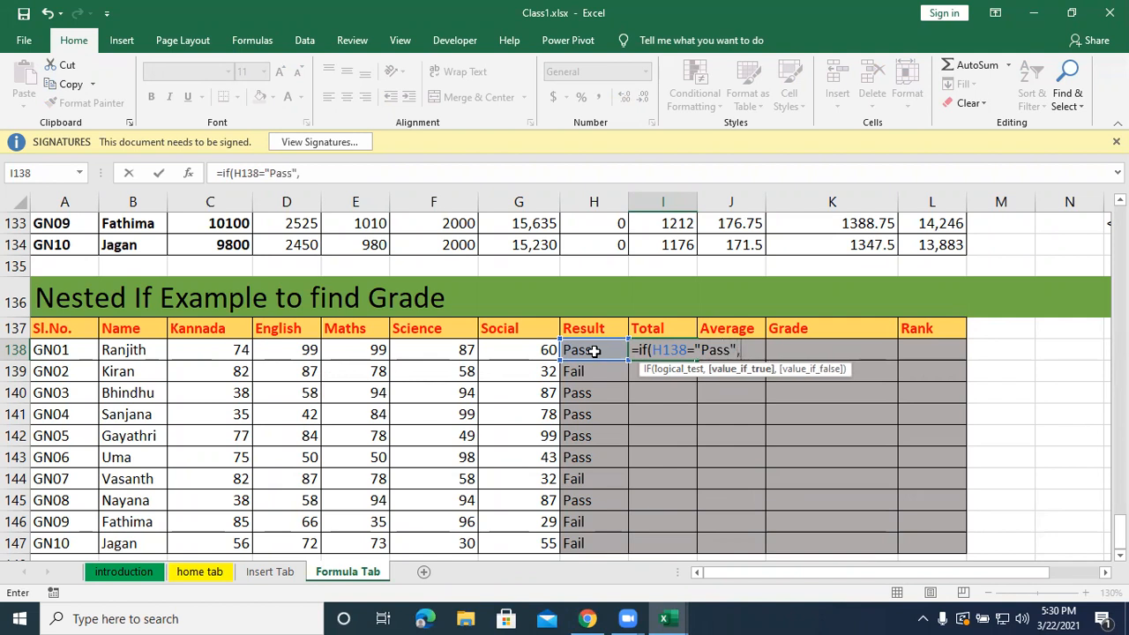
{"action": "type", "text": "sum("}
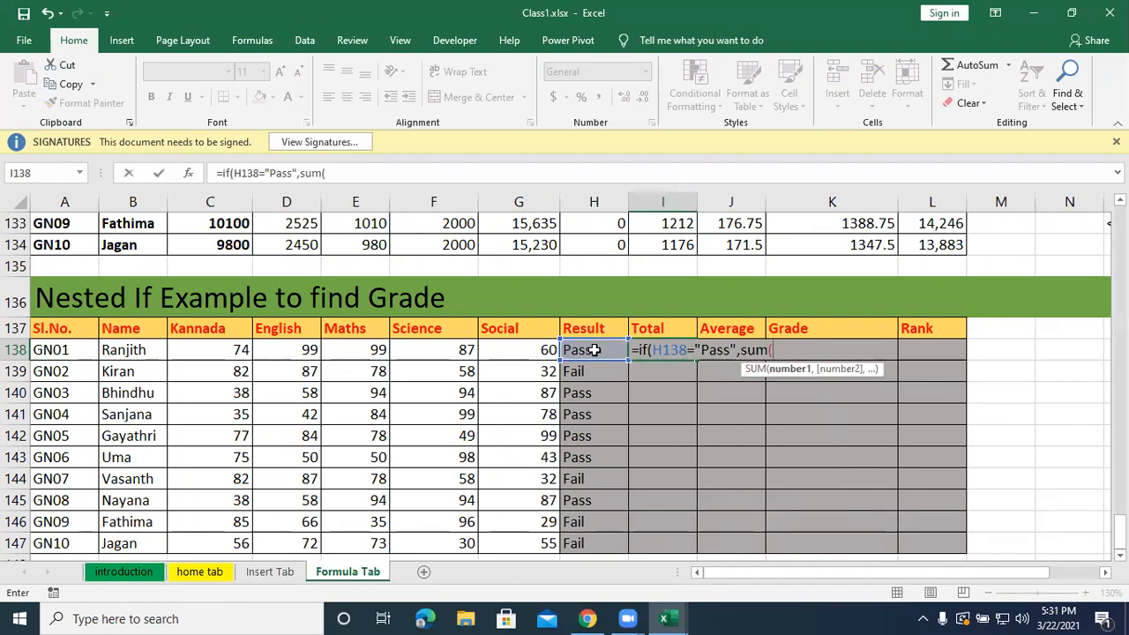
Complete I138's IF formula to return SUM(C138:G138) when the test is true and "Fail" otherwise, and enter it.
{"action": "left_click_drag", "start_coordinate": [243, 351], "coordinate": [547, 351]}
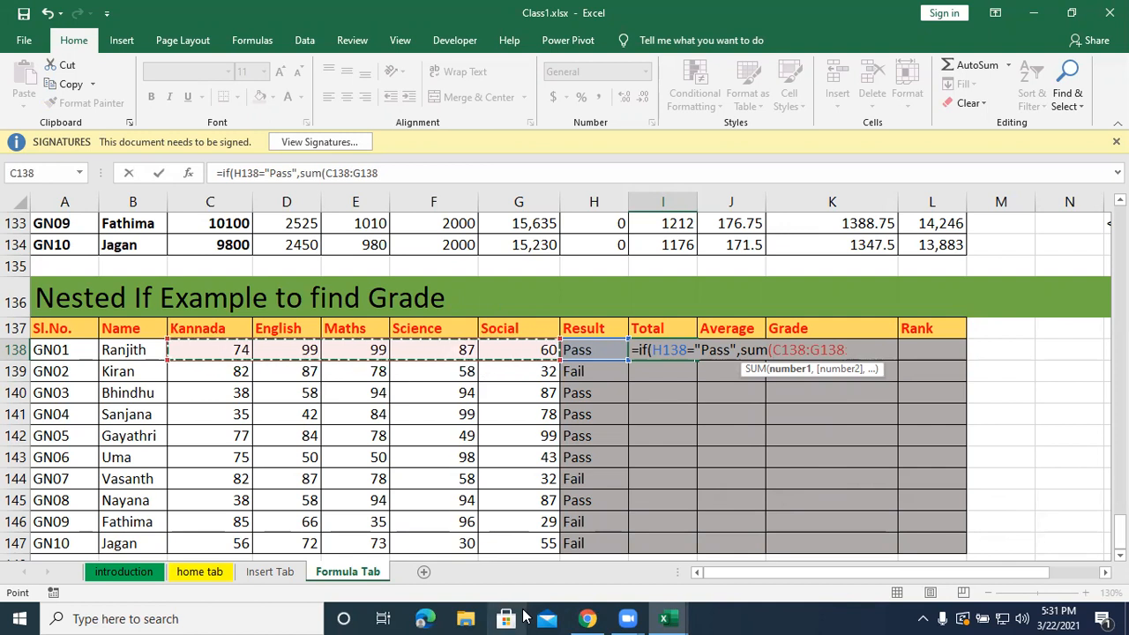
{"action": "type", "text": "),"}
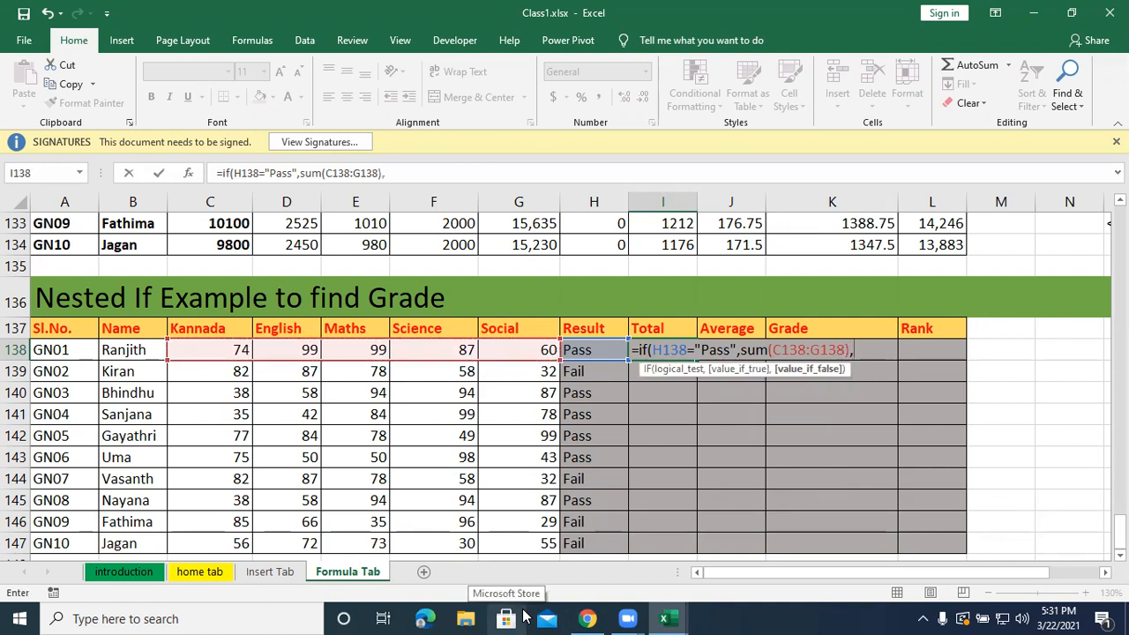
{"action": "type", "text": "\"Fail\""}
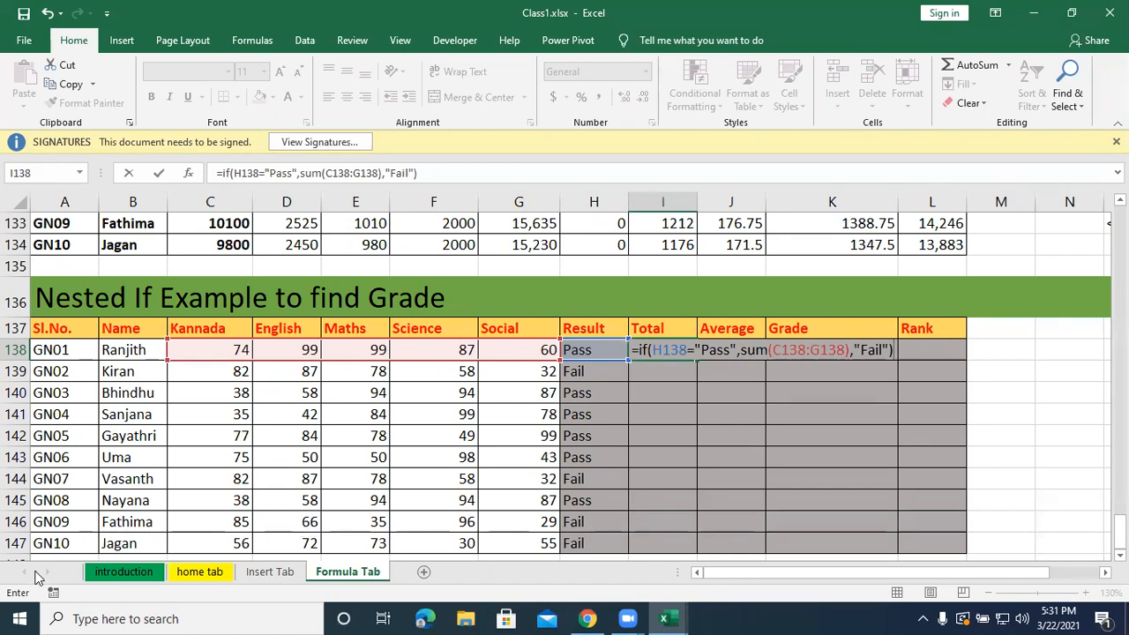
{"action": "key", "text": "Return"}
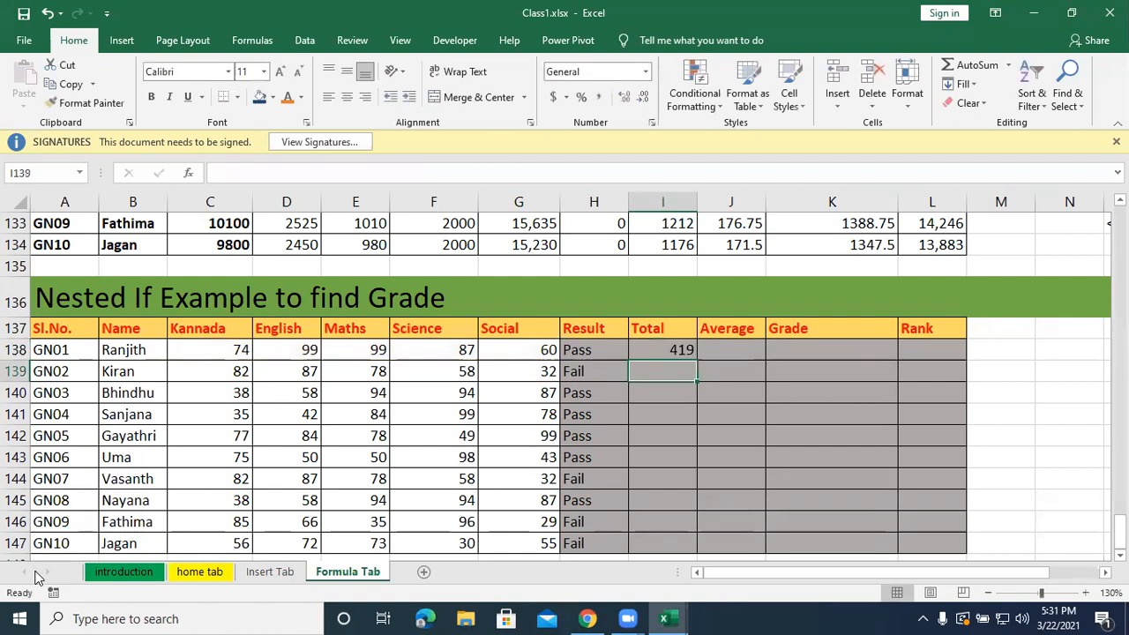
Fill the Total formula from I138 down to I147 and compare the failed students' Result and Total cells.
{"action": "left_click", "coordinate": [677, 353]}
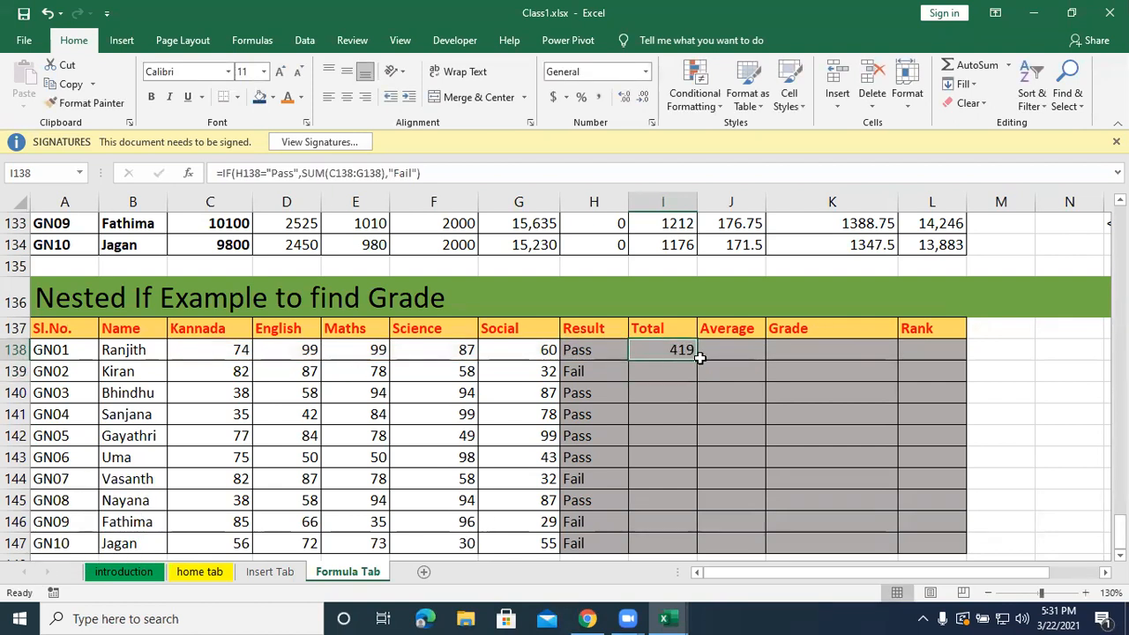
{"action": "double_click", "coordinate": [696, 357]}
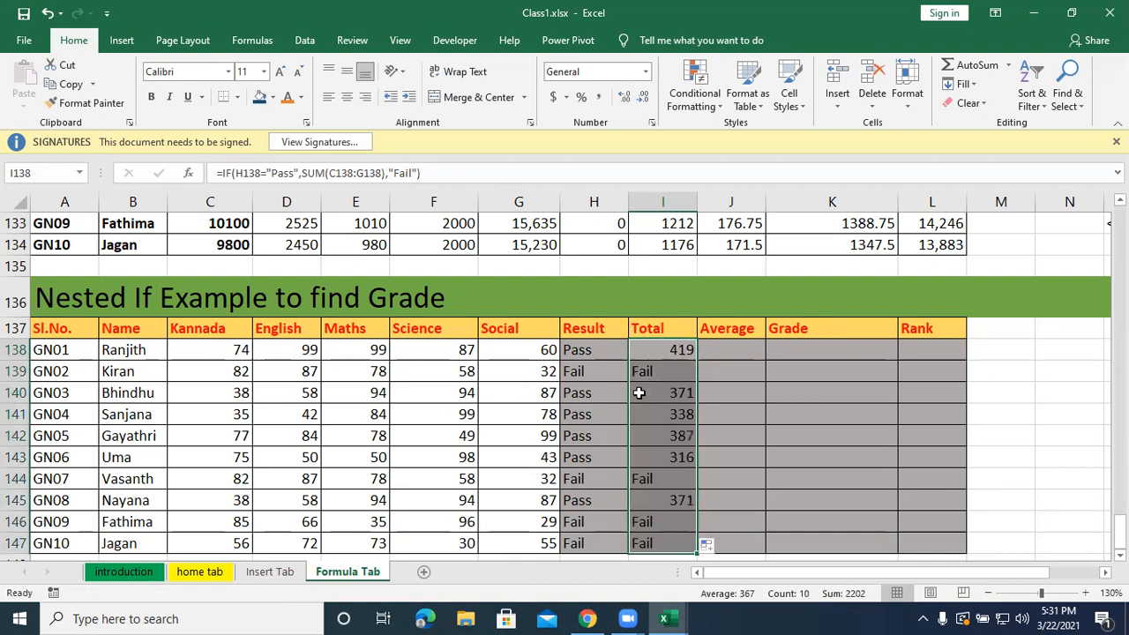
{"action": "left_click", "coordinate": [615, 372]}
{"action": "left_click", "coordinate": [649, 372]}
{"action": "left_click", "coordinate": [585, 479]}
{"action": "left_click", "coordinate": [650, 477]}
{"action": "left_click", "coordinate": [606, 523]}
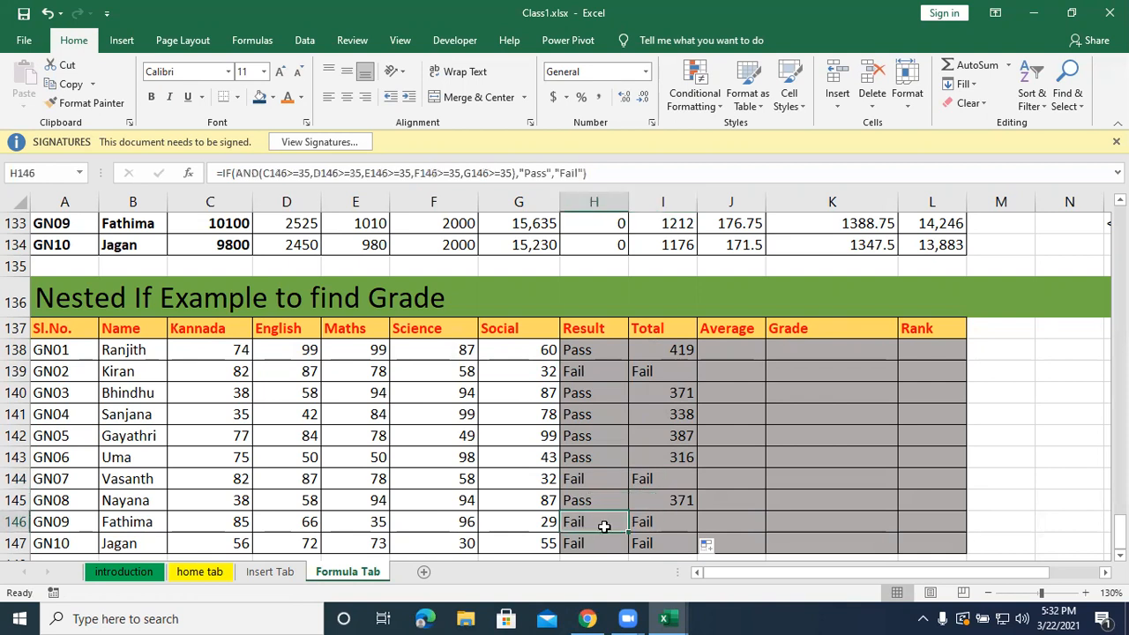
{"action": "left_click", "coordinate": [649, 521]}
Compare H138 with I138 and review the references in I138's Total formula.
{"action": "left_click", "coordinate": [587, 349]}
{"action": "left_click", "coordinate": [670, 346]}
{"action": "double_click", "coordinate": [672, 348]}
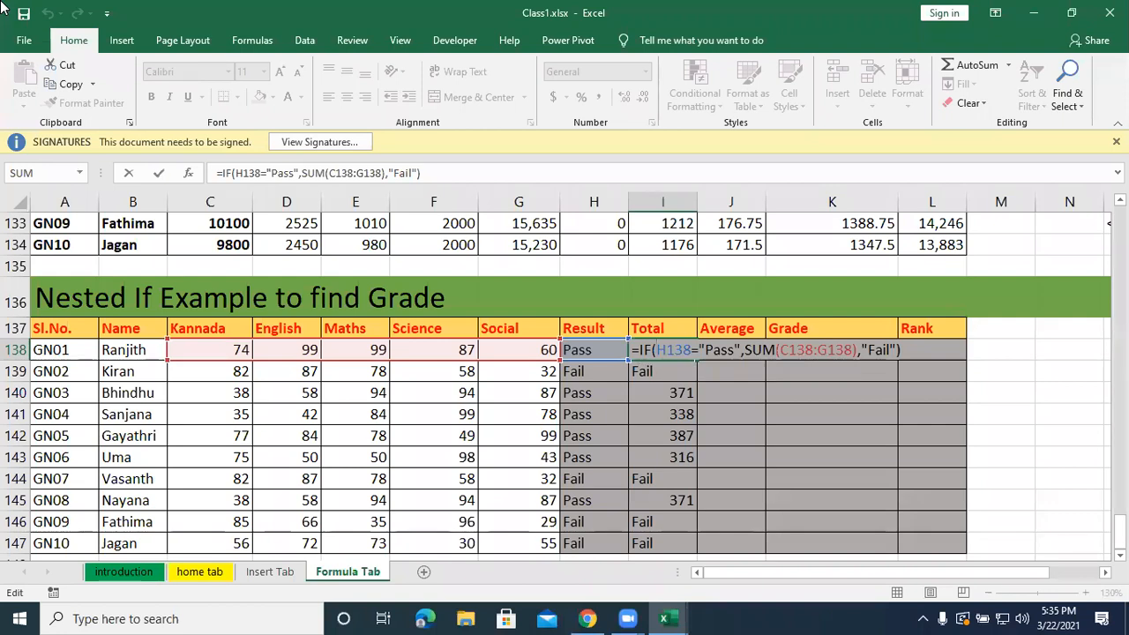
{"action": "key", "text": "Return"}
Start an IF formula in J138, the first Average cell, testing whether H138 equals "Pass".
{"action": "key", "text": "Right"}
{"action": "key", "text": "Up"}
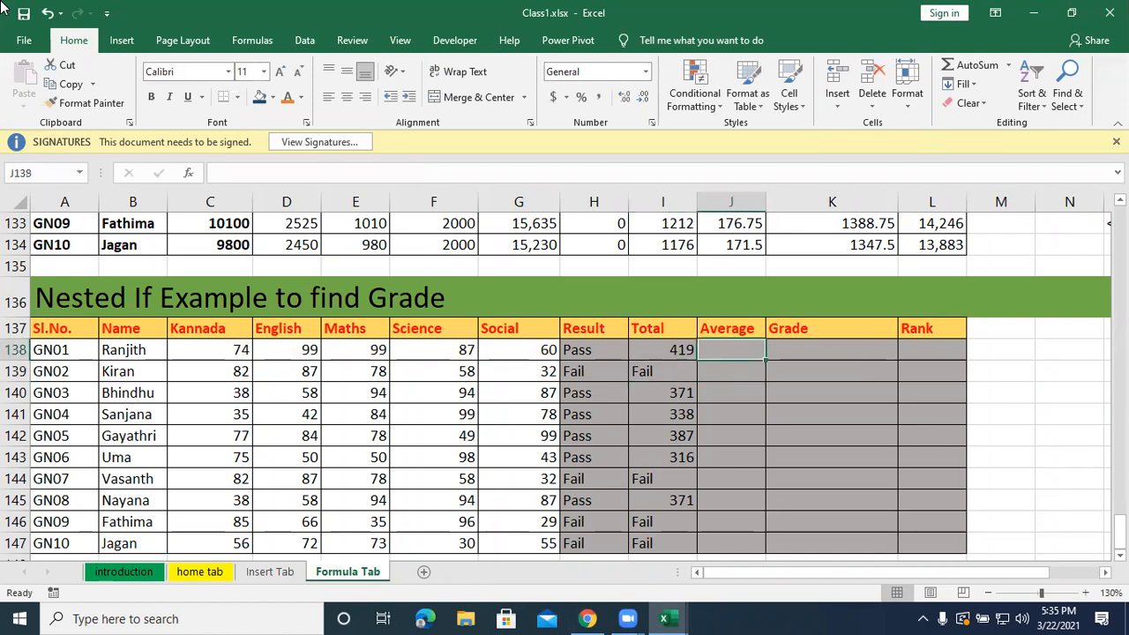
{"action": "type", "text": "="}
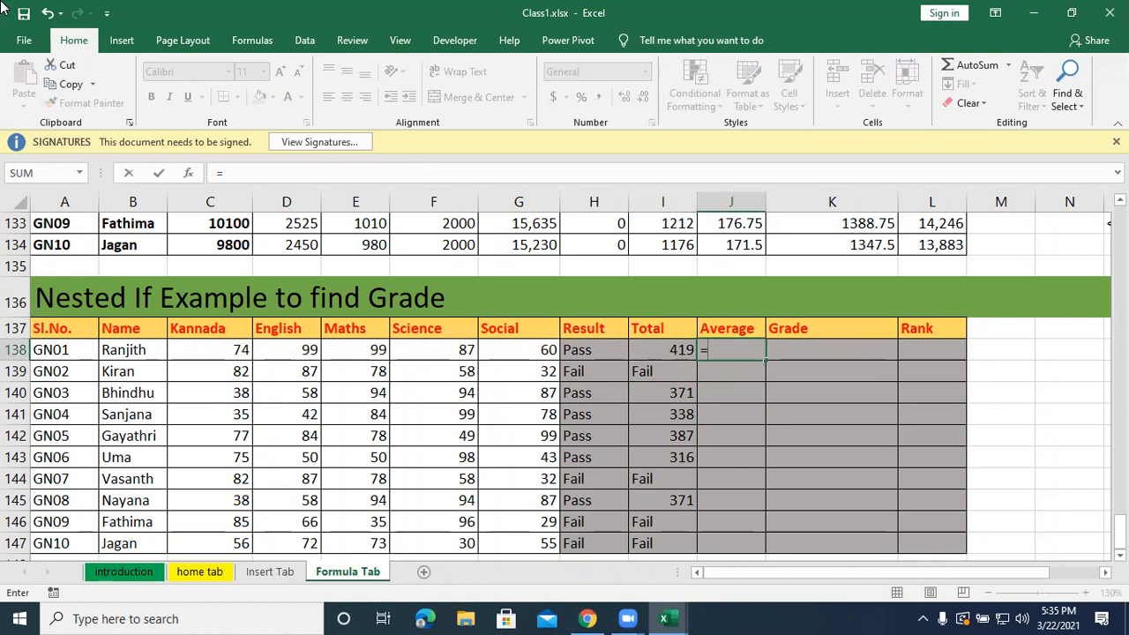
{"action": "type", "text": "if("}
{"action": "key", "text": "BackSpace"}
{"action": "type", "text": "("}
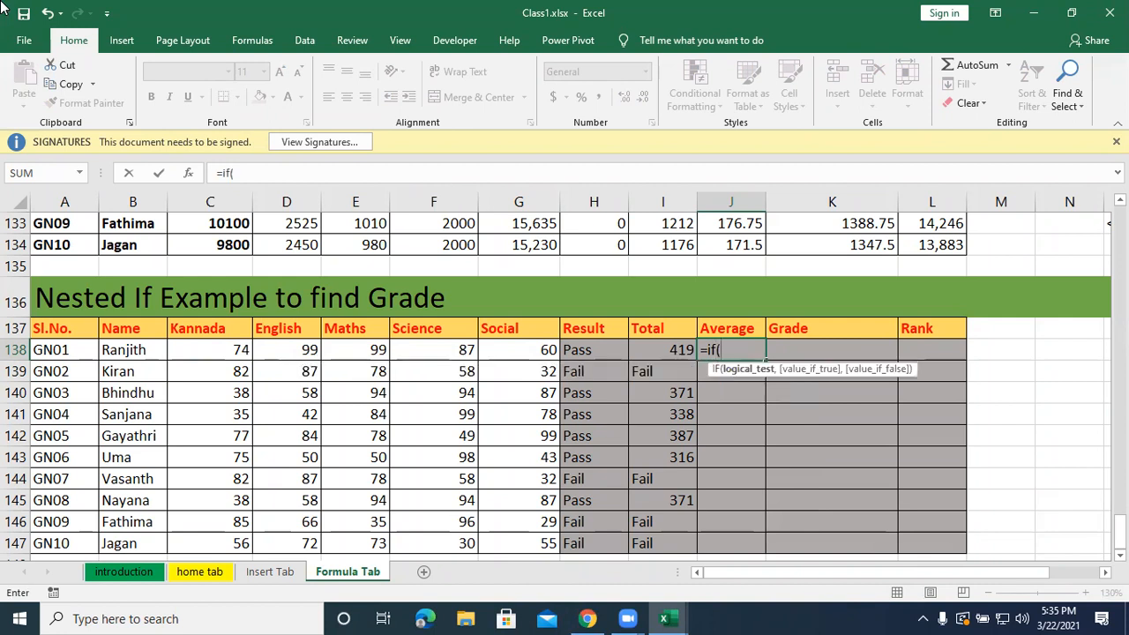
{"action": "left_click", "coordinate": [580, 350]}
{"action": "type", "text": "=\"Pass"}
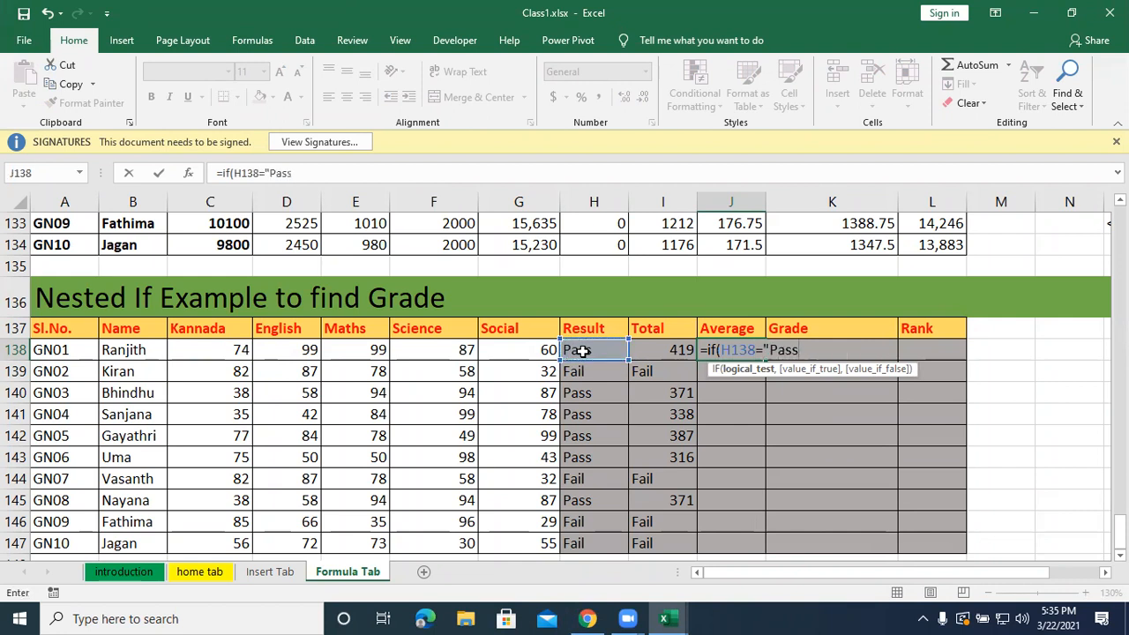
{"action": "type", "text": "\""}
{"action": "type", "text": ","}
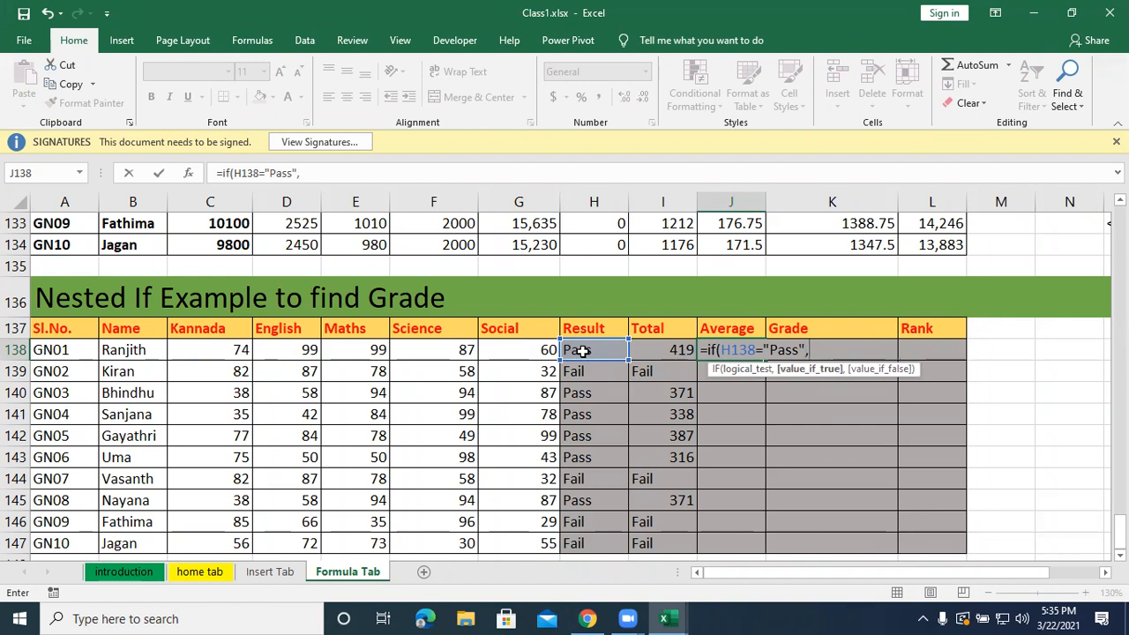
{"action": "type", "text": "aveara"}
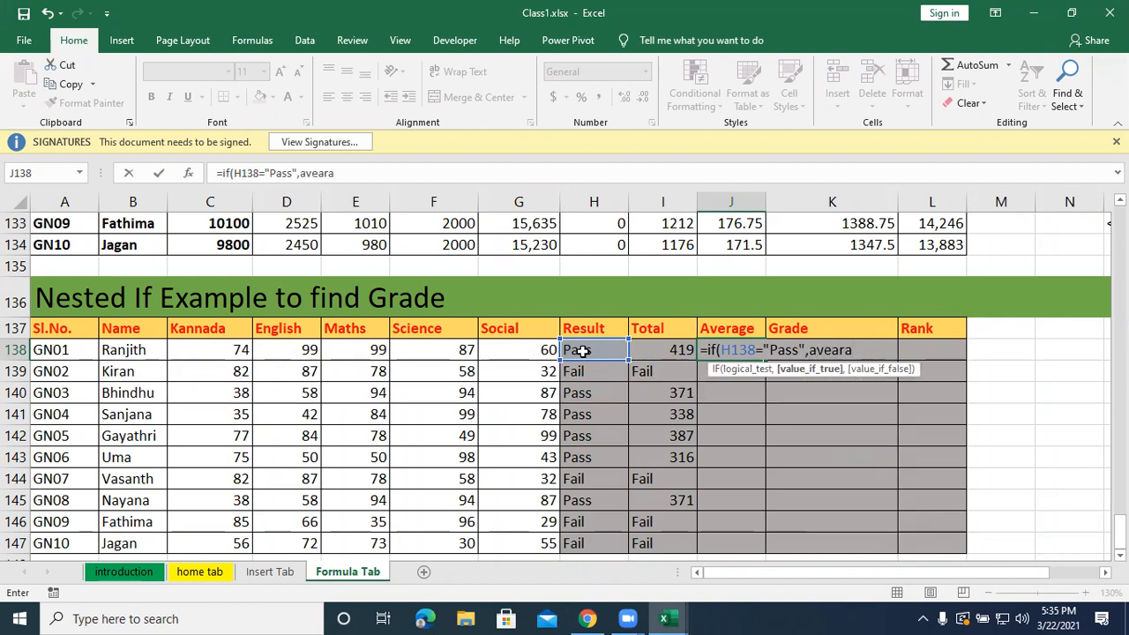
Add AVERAGE(C138:G138) to J138's IF formula as the value returned when the test is true.
{"action": "key", "text": "BackSpace"}
{"action": "key", "text": "BackSpace"}
{"action": "key", "text": "BackSpace"}
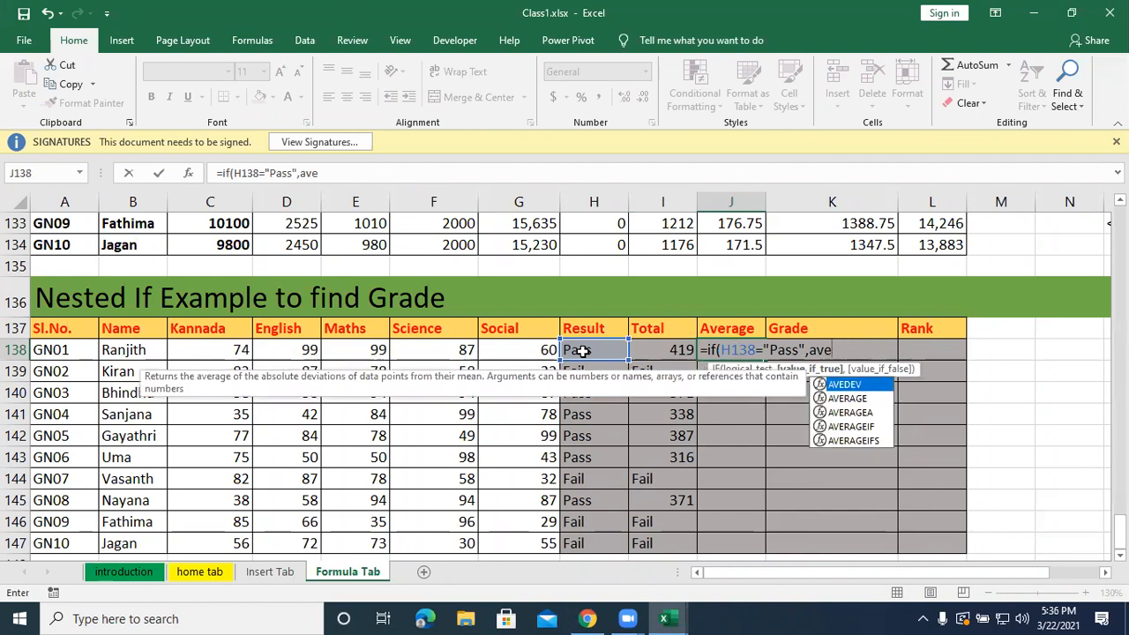
{"action": "type", "text": "rage"}
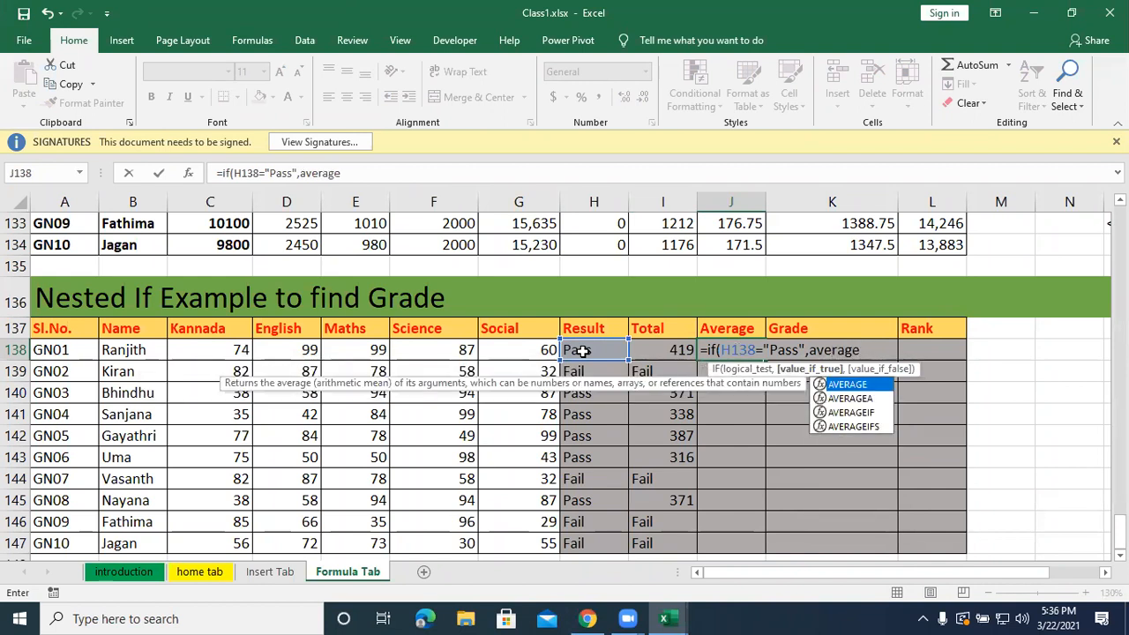
{"action": "type", "text": "("}
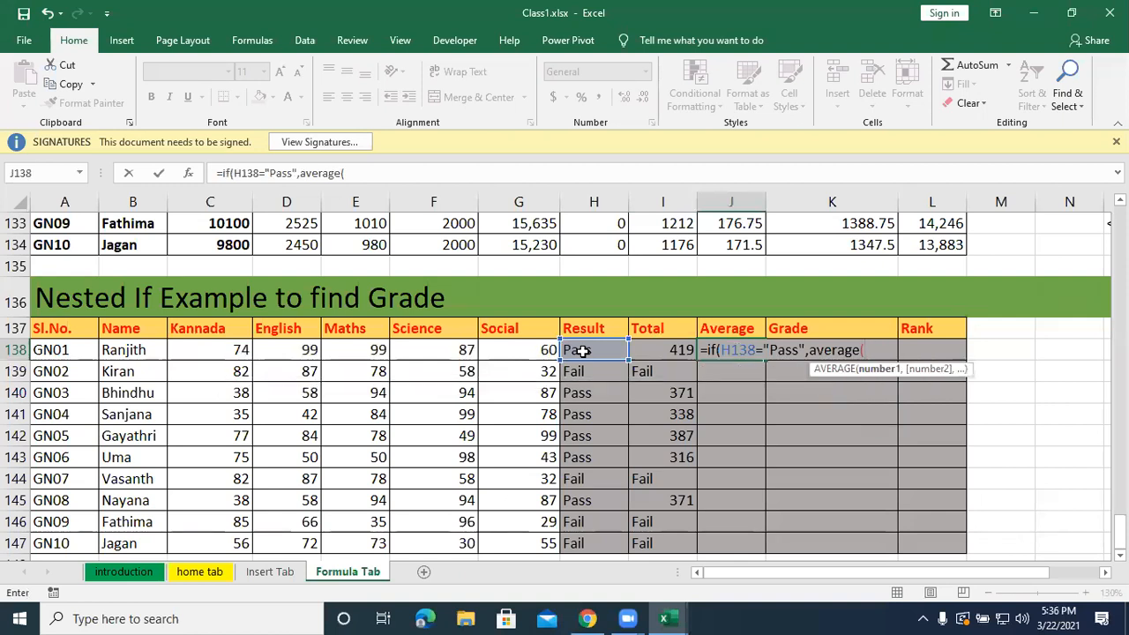
{"action": "left_click_drag", "start_coordinate": [198, 350], "coordinate": [500, 354]}
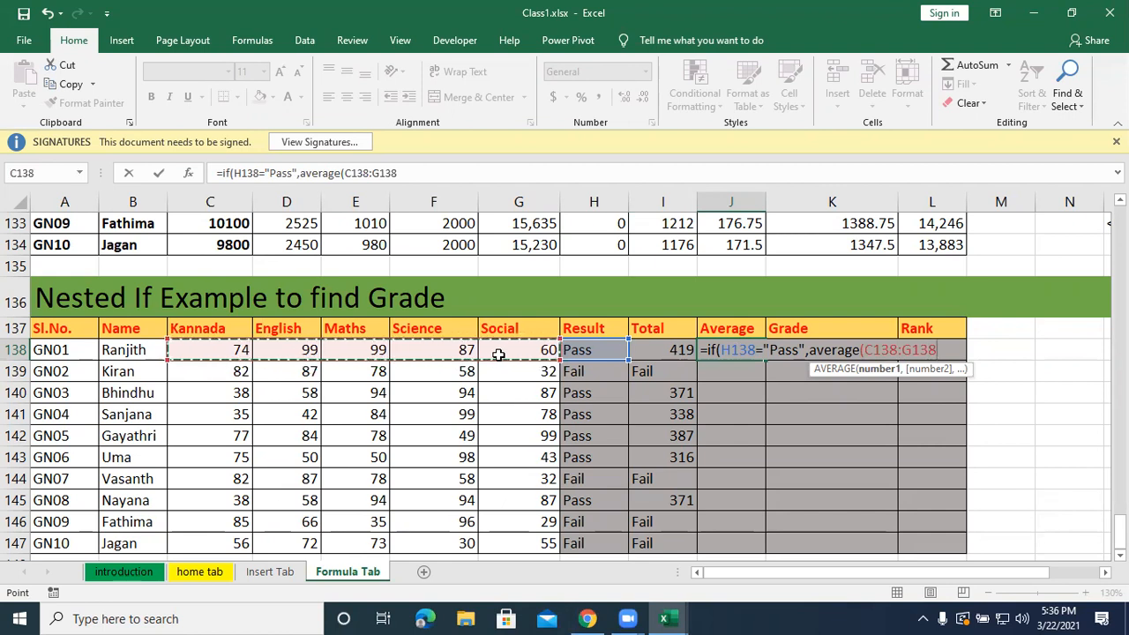
{"action": "type", "text": "),"}
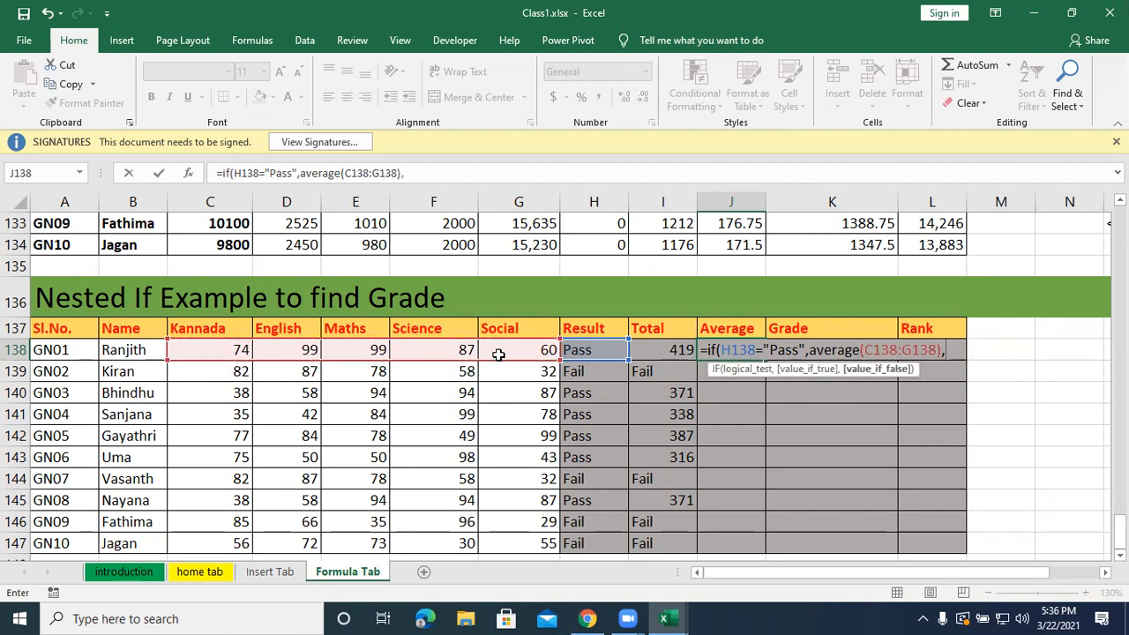
{"action": "type", "text": "\"Fail\")"}
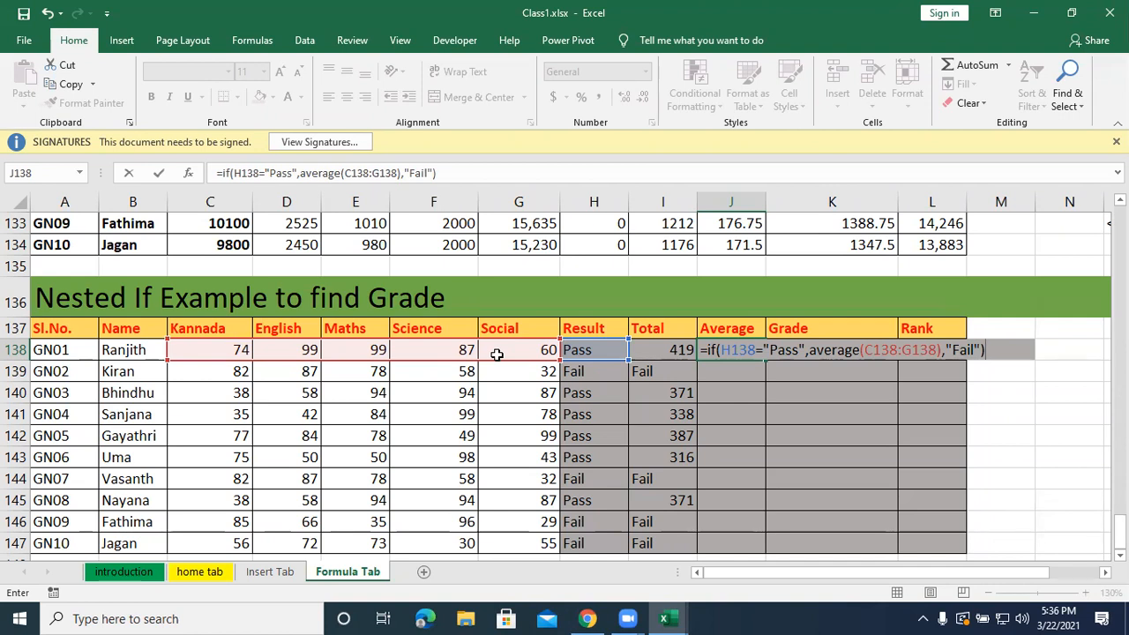
Set "Fail" as the value if false in J138's IF formula and enter the formula.
{"action": "key", "text": "Return"}
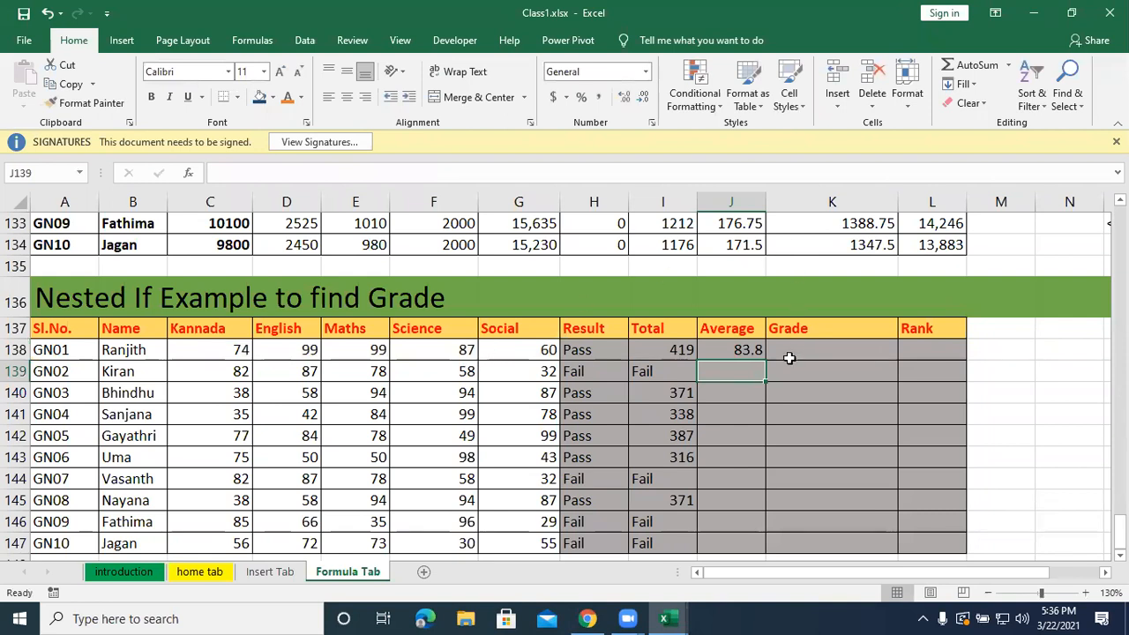
Fill the Average formula from J138 down to J147, and return to H138 to check the Result formula.
{"action": "left_click", "coordinate": [747, 351]}
{"action": "left_click_drag", "start_coordinate": [766, 360], "coordinate": [782, 561]}
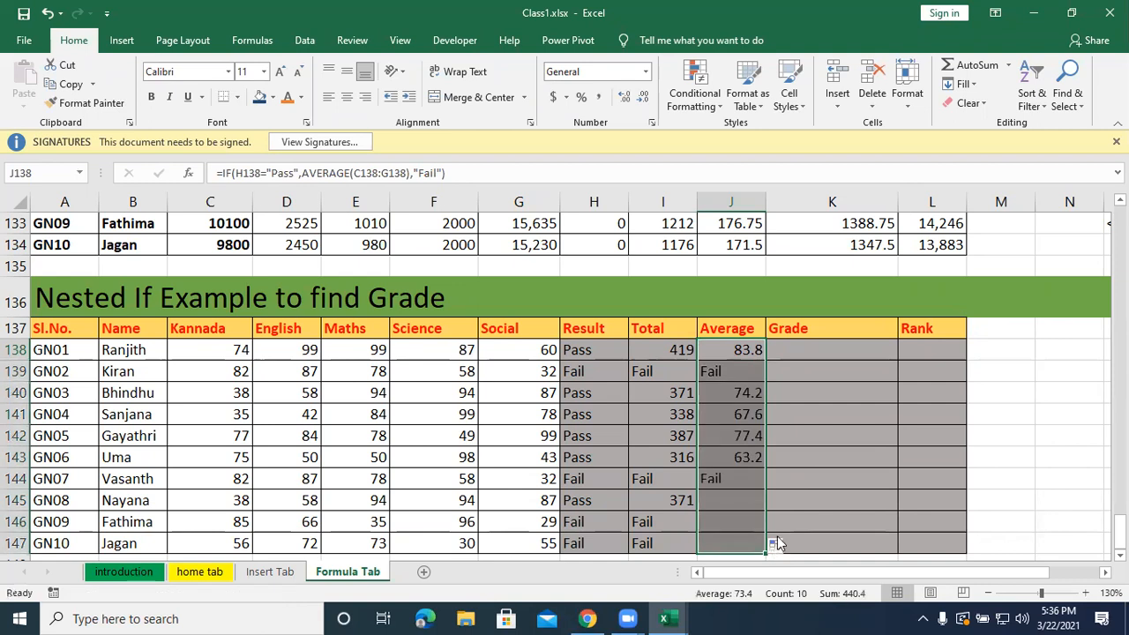
{"action": "left_click", "coordinate": [616, 350]}
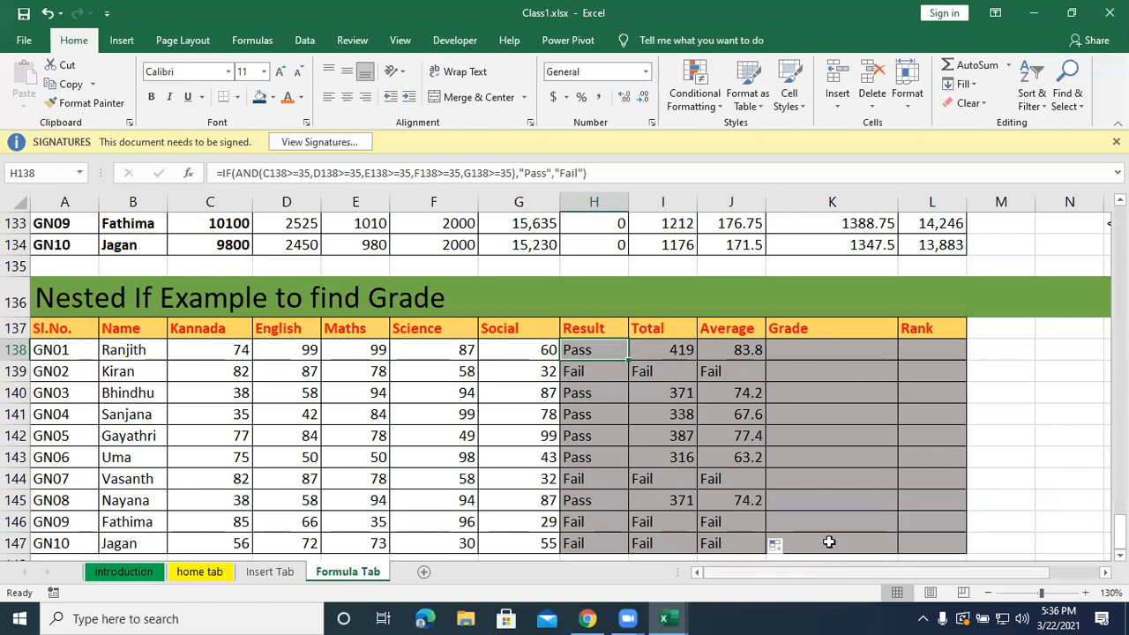
Start an IF formula in K138, the first Grade cell, testing whether H138 equals "Pass".
{"action": "left_click", "coordinate": [812, 349]}
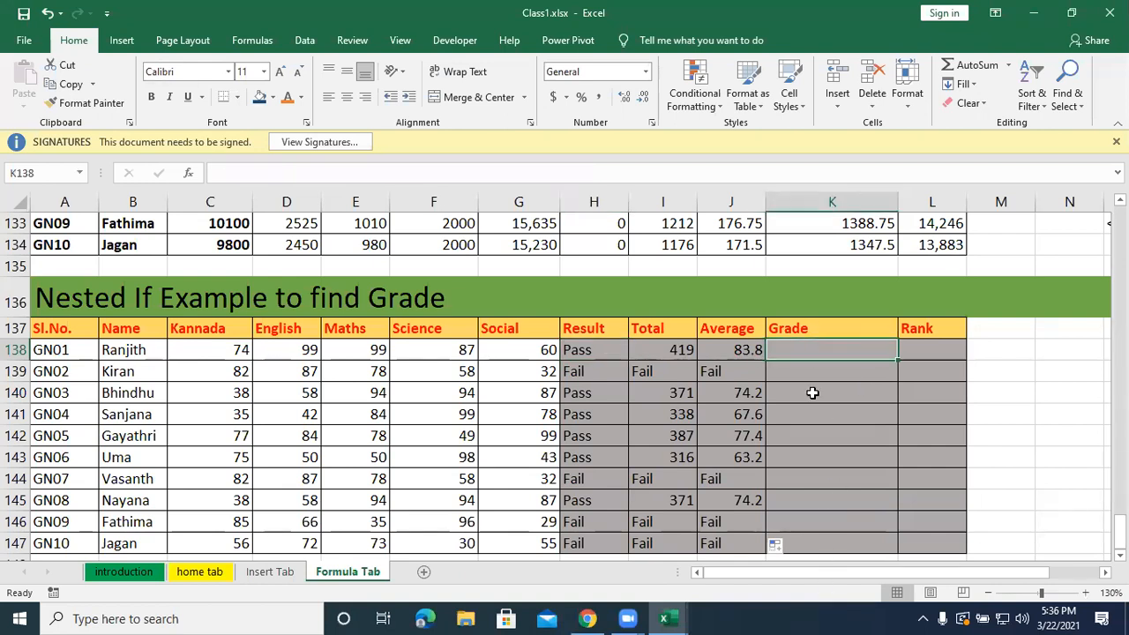
{"action": "type", "text": "=if"}
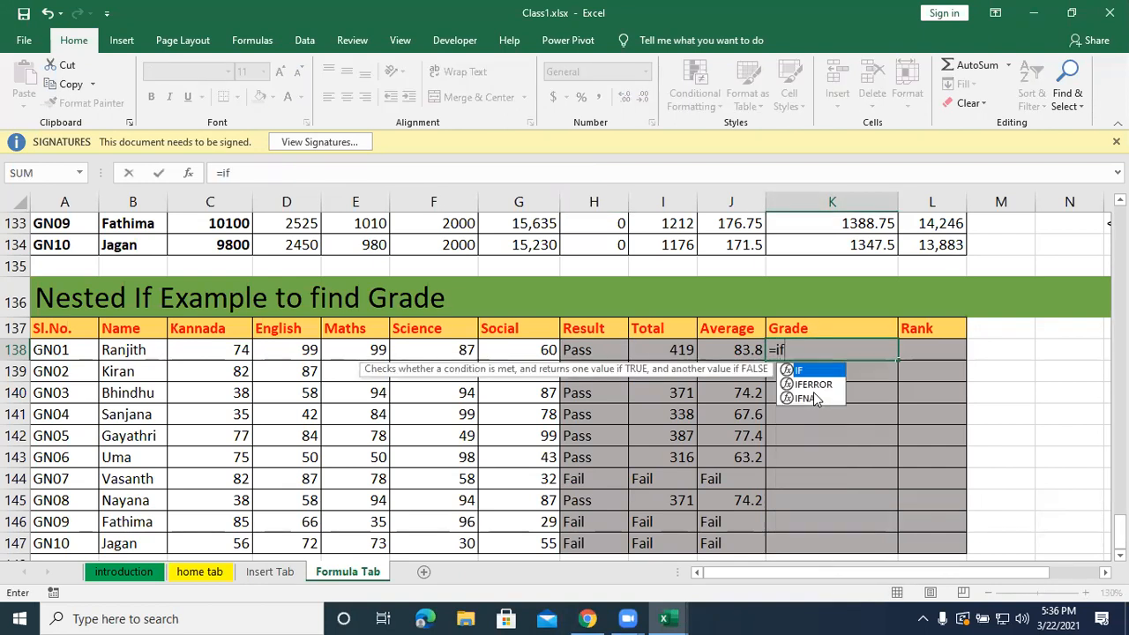
{"action": "type", "text": "("}
{"action": "left_click", "coordinate": [592, 353]}
{"action": "type", "text": "=\"P"}
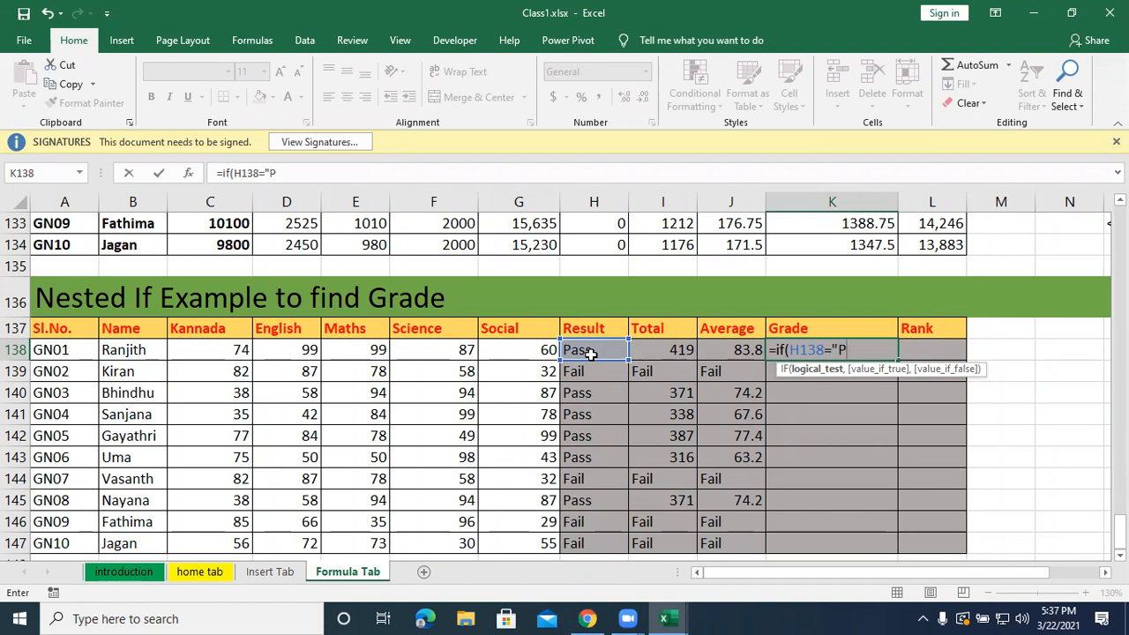
{"action": "type", "text": "ass\","}
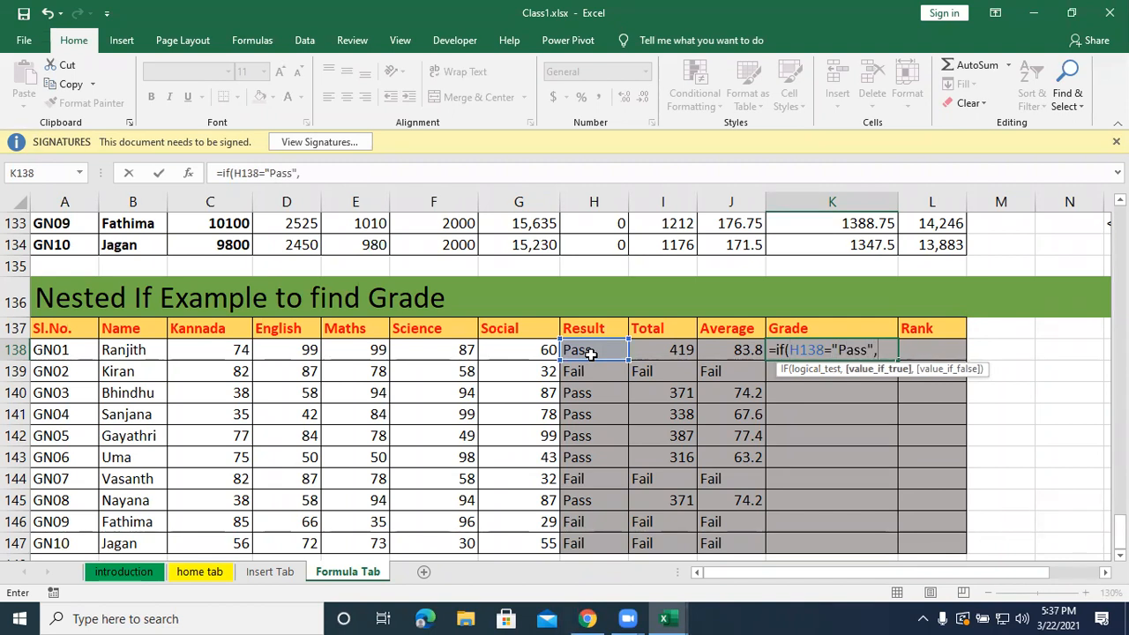
{"action": "type", "text": "if("}
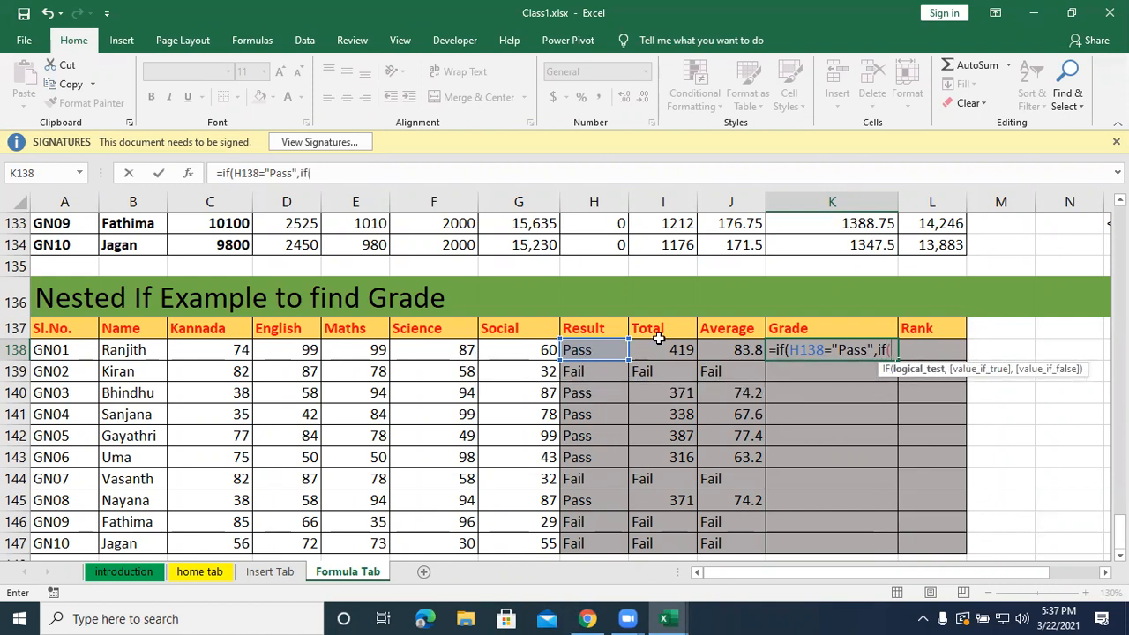
Nest an IF as K138's value if true, returning "A garde" when J138 is at least 90.
{"action": "left_click", "coordinate": [737, 349]}
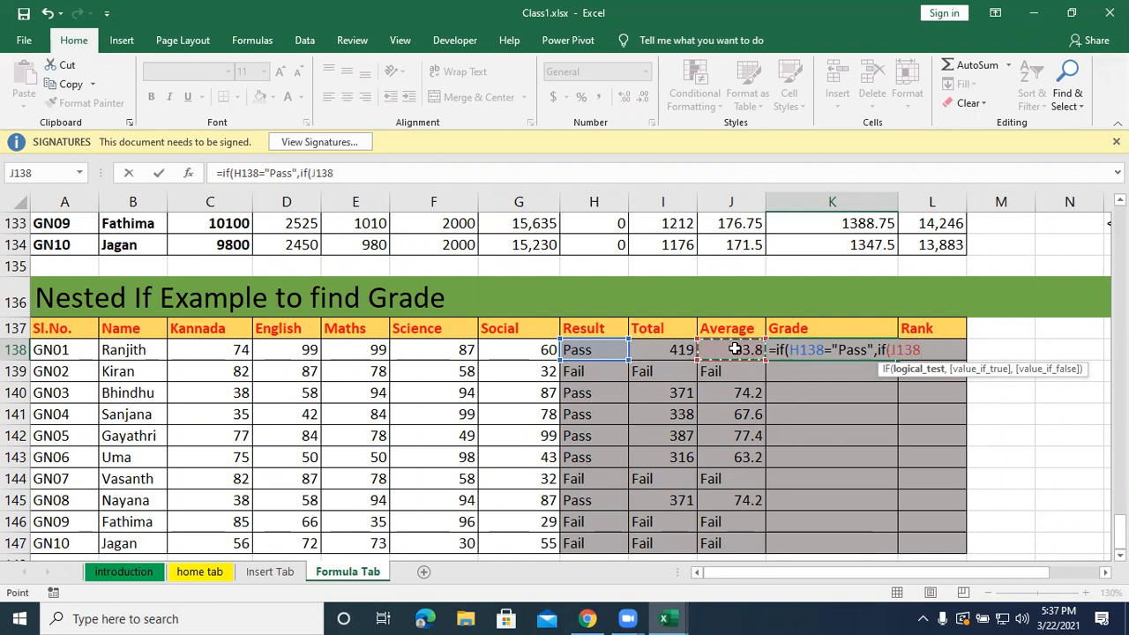
{"action": "type", "text": ">=90,"}
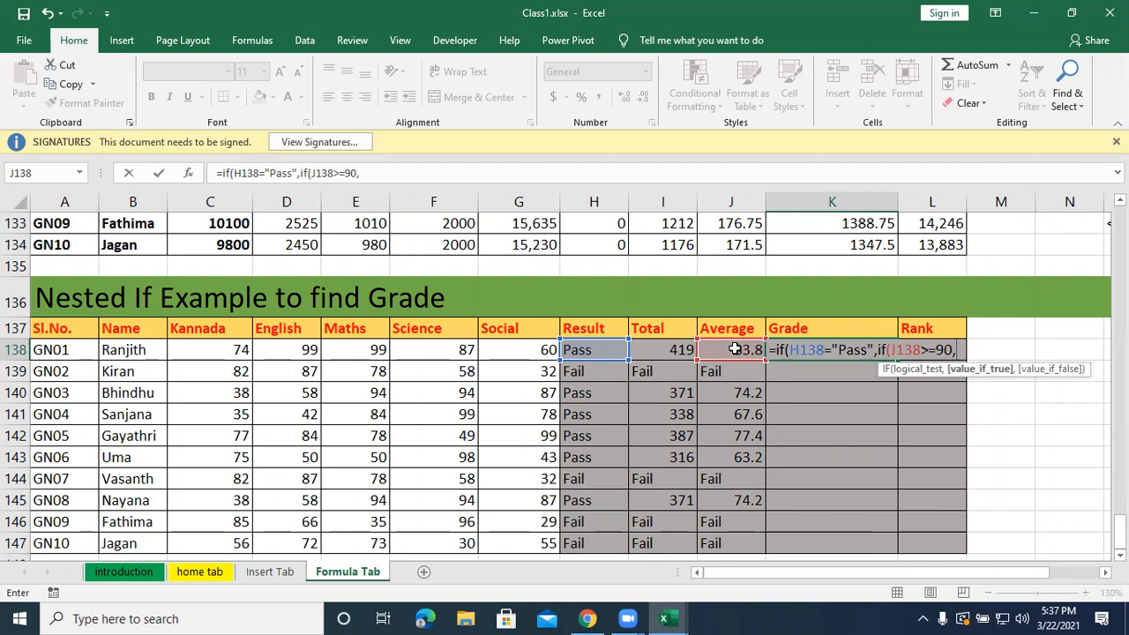
{"action": "type", "text": "\"A"}
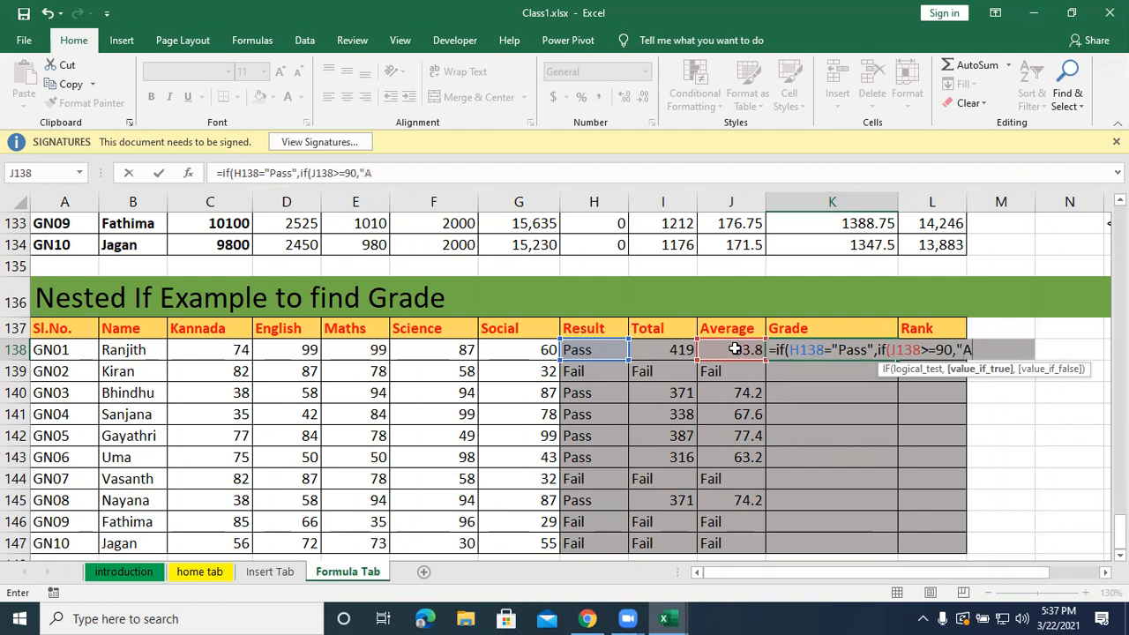
{"action": "type", "text": " garde\","}
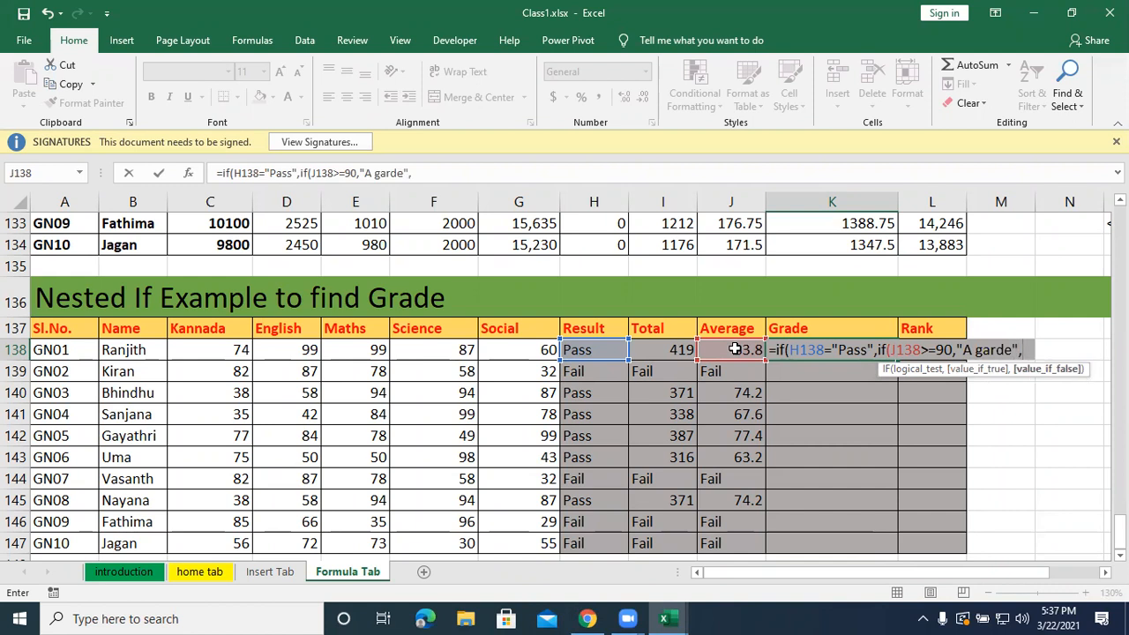
{"action": "type", "text": "if("}
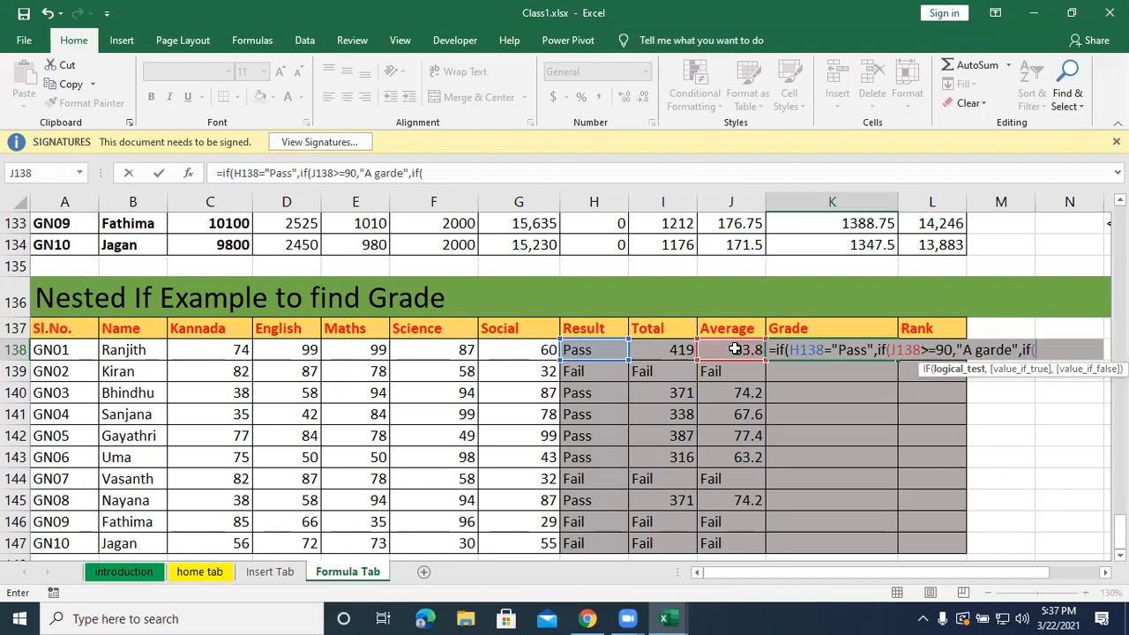
Nest another IF in K138's formula that returns "B+ Garde" when J138 is at least 75.
{"action": "left_click", "coordinate": [735, 350]}
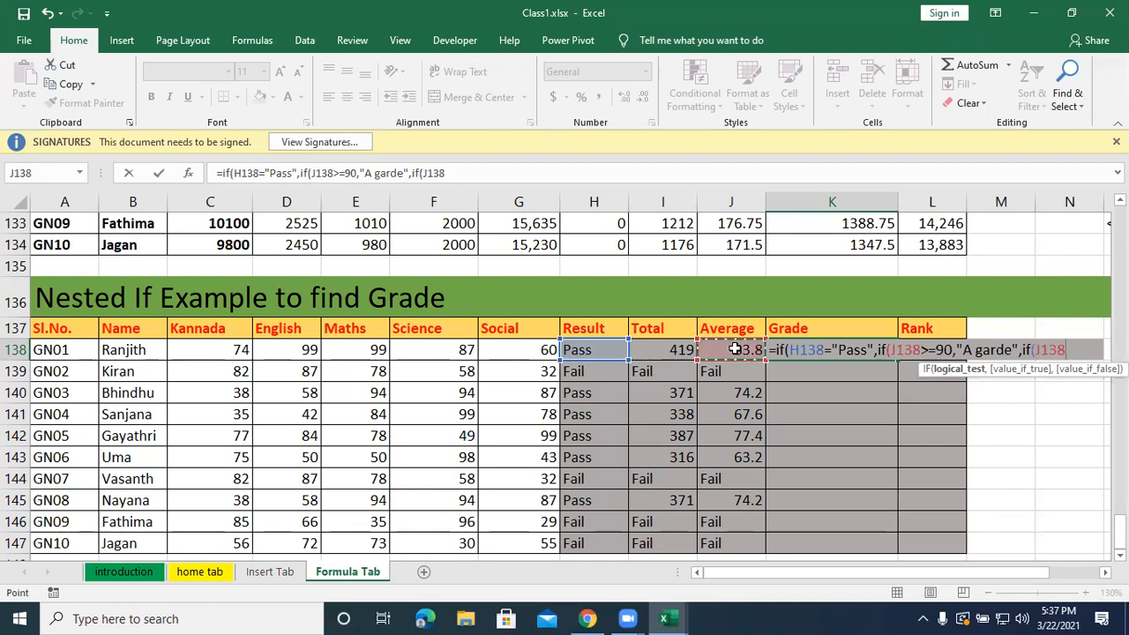
{"action": "type", "text": ">=75,\""}
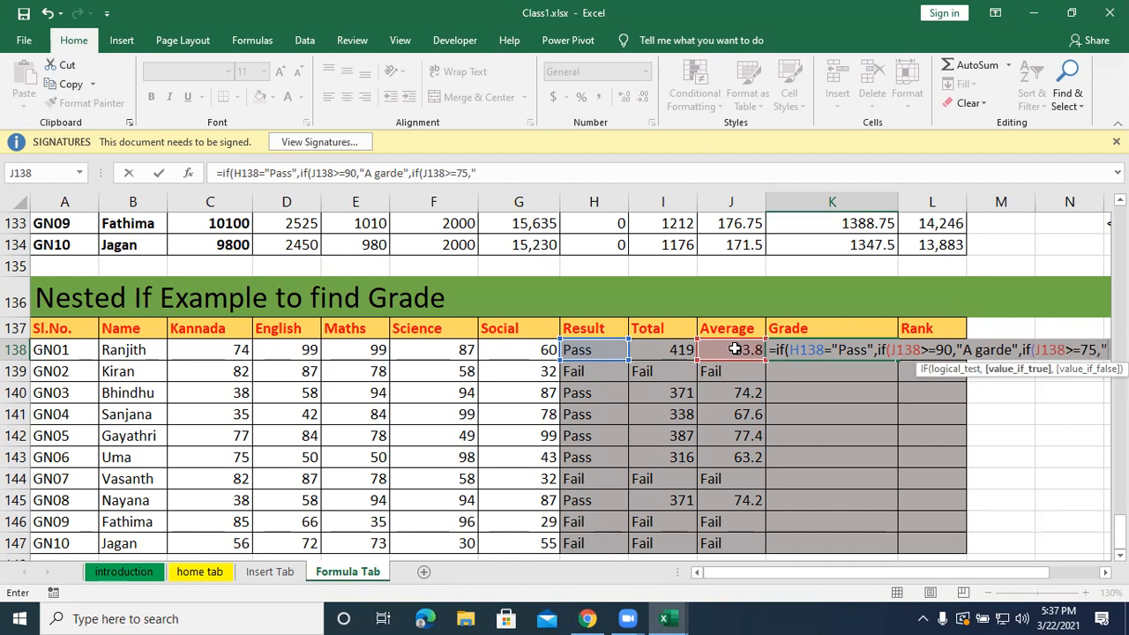
{"action": "type", "text": "B+"}
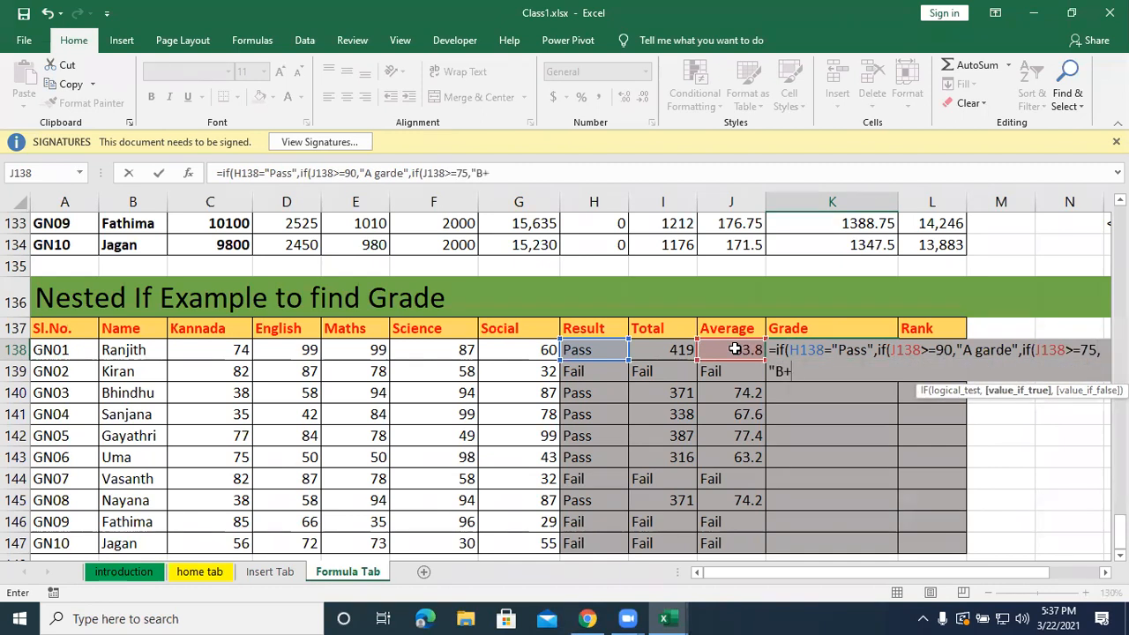
{"action": "type", "text": "Garde"}
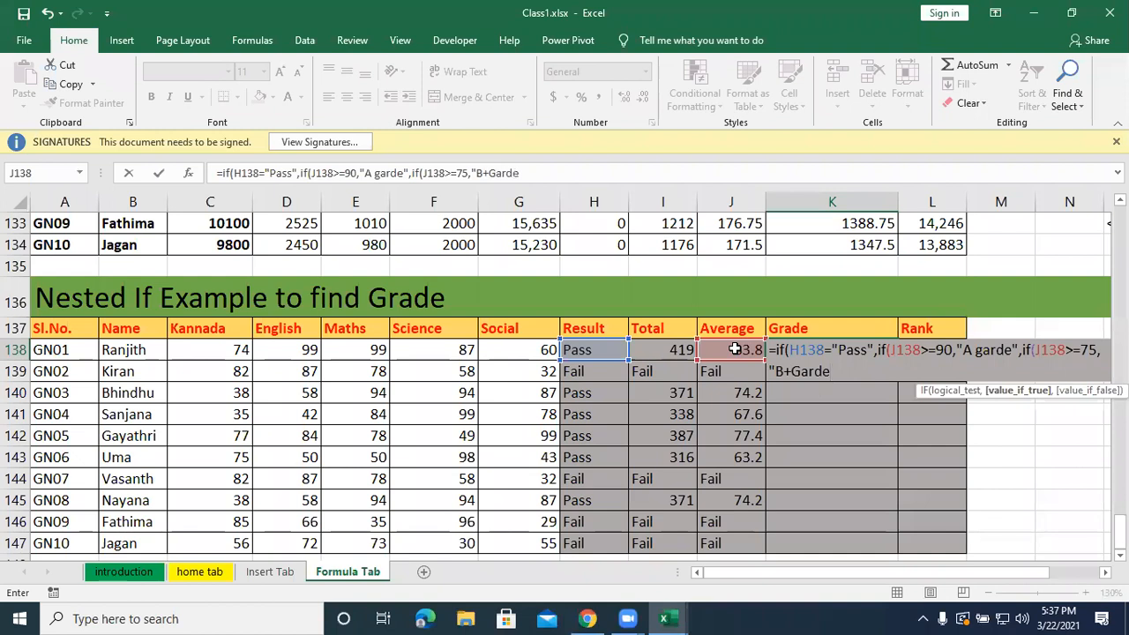
{"action": "left_click", "coordinate": [736, 345]}
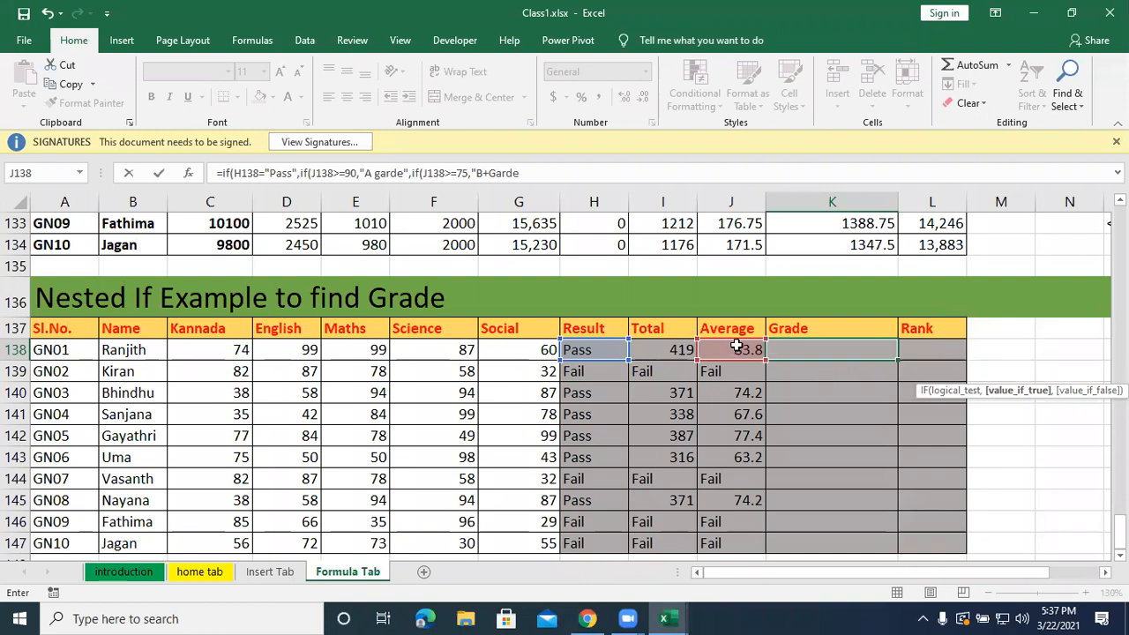
{"action": "scroll", "coordinate": [736, 345], "scroll_direction": "up", "scroll_amount": 1}
{"action": "left_click", "coordinate": [794, 436]}
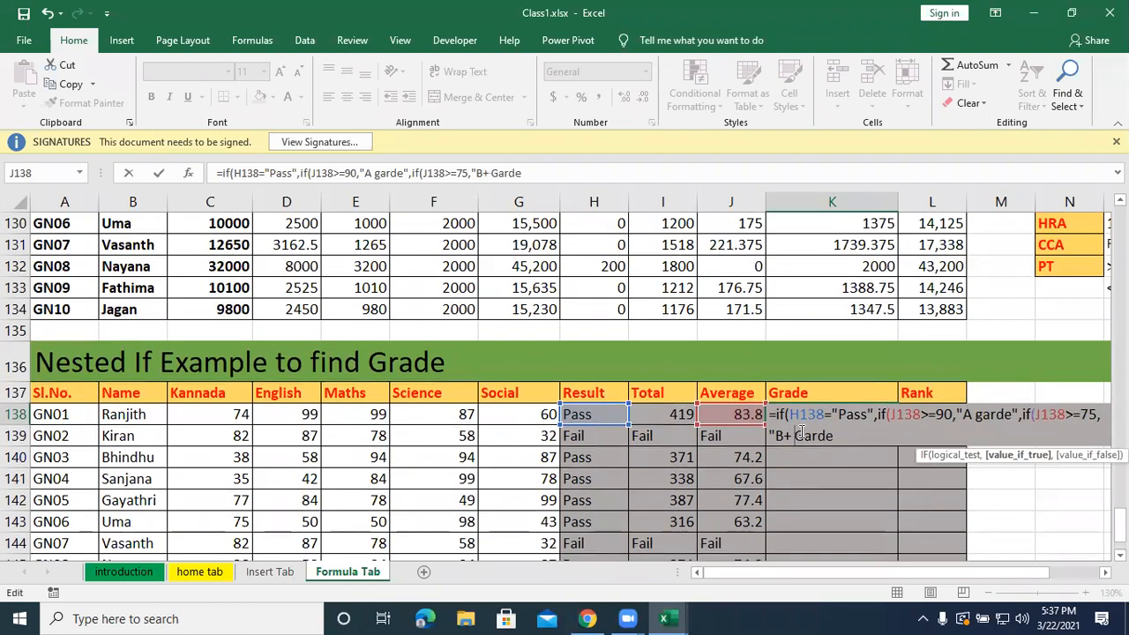
{"action": "left_click", "coordinate": [838, 437]}
{"action": "type", "text": "\","}
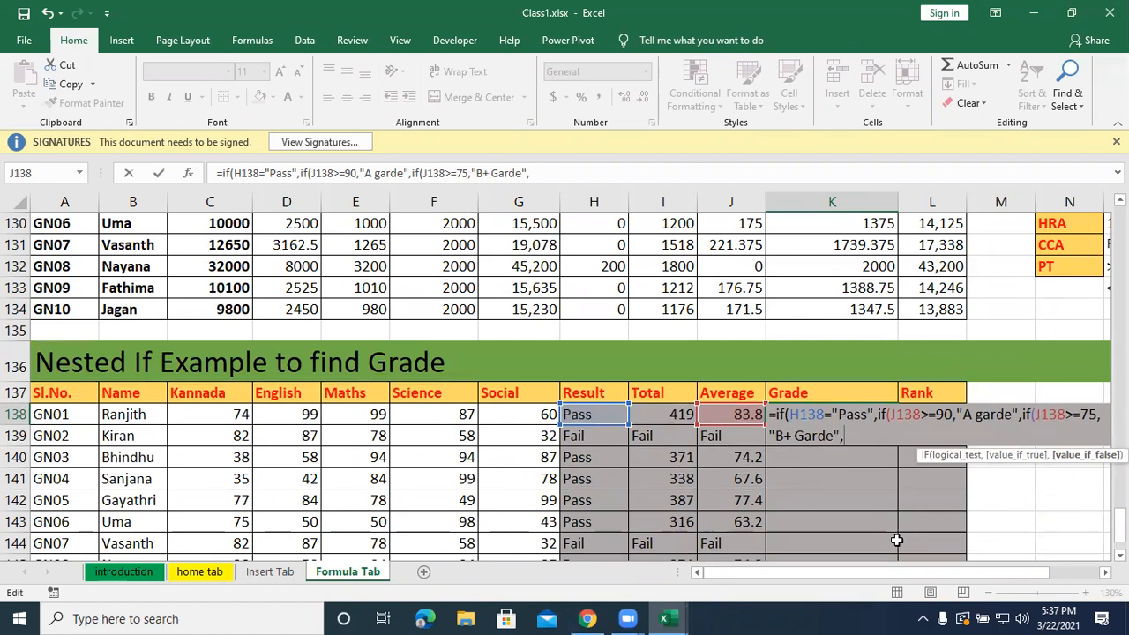
{"action": "type", "text": "c"}
Nest a third IF in K138's formula that returns "B Grade" when J138 is at least 55.
{"action": "key", "text": "BackSpace"}
{"action": "type", "text": "if("}
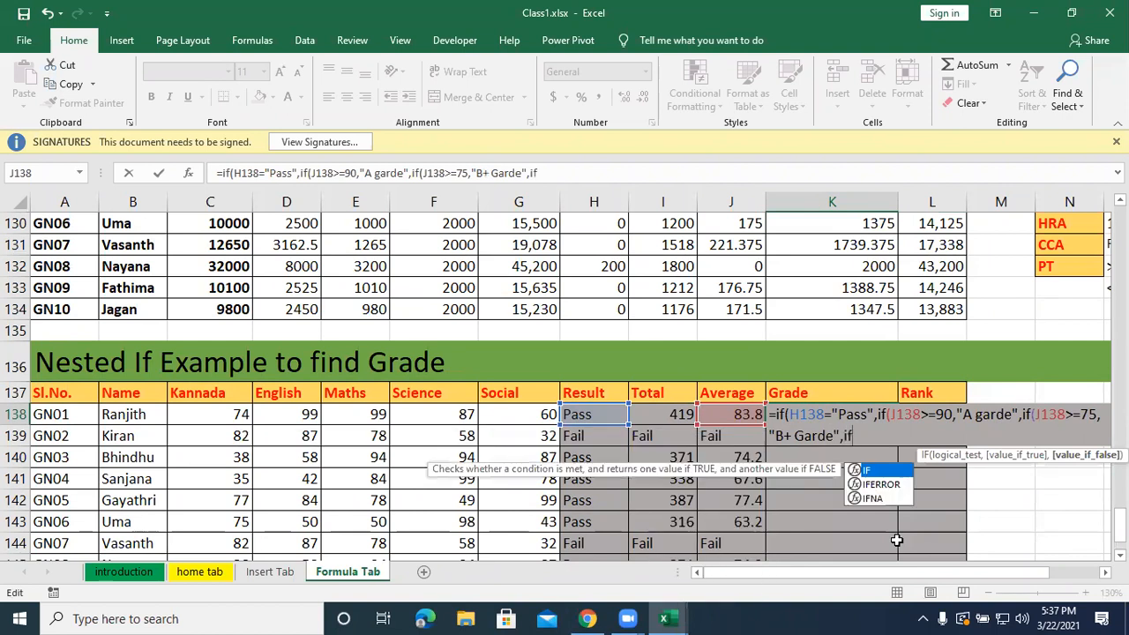
{"action": "key", "text": "Left"}
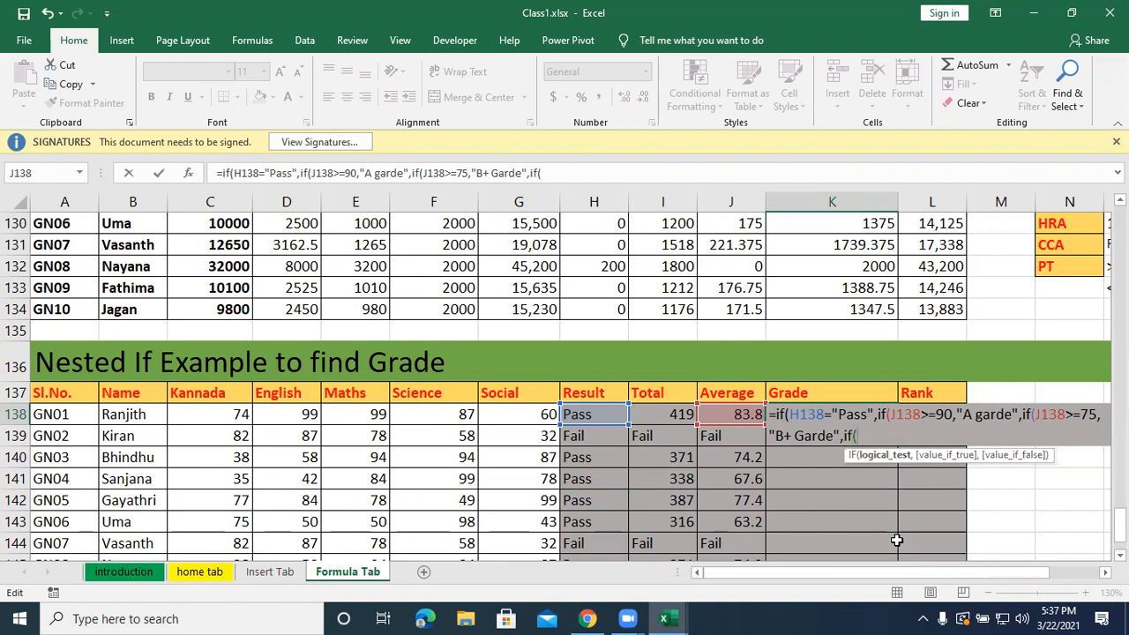
{"action": "left_click", "coordinate": [745, 413]}
{"action": "type", "text": ">="}
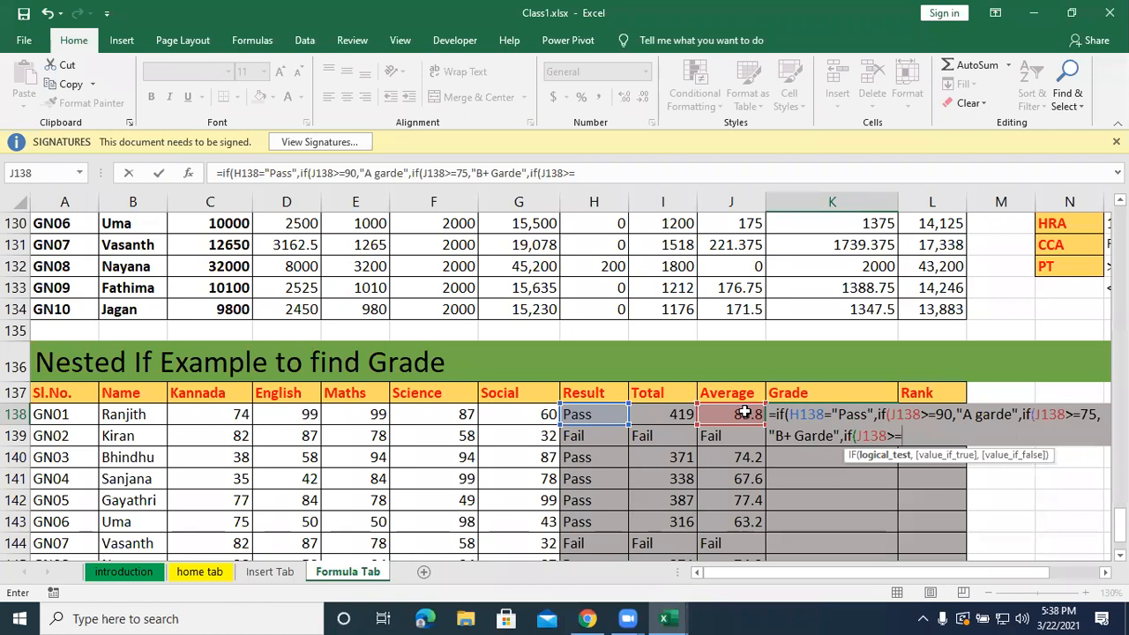
{"action": "type", "text": "55,\"B Grade\","}
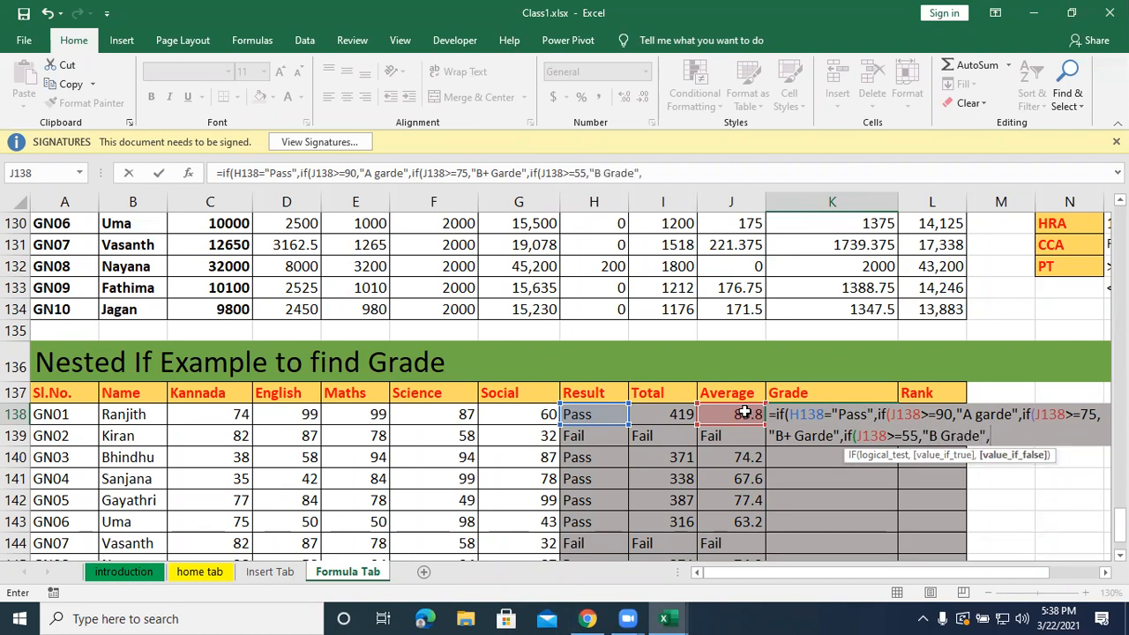
{"action": "type", "text": "if("}
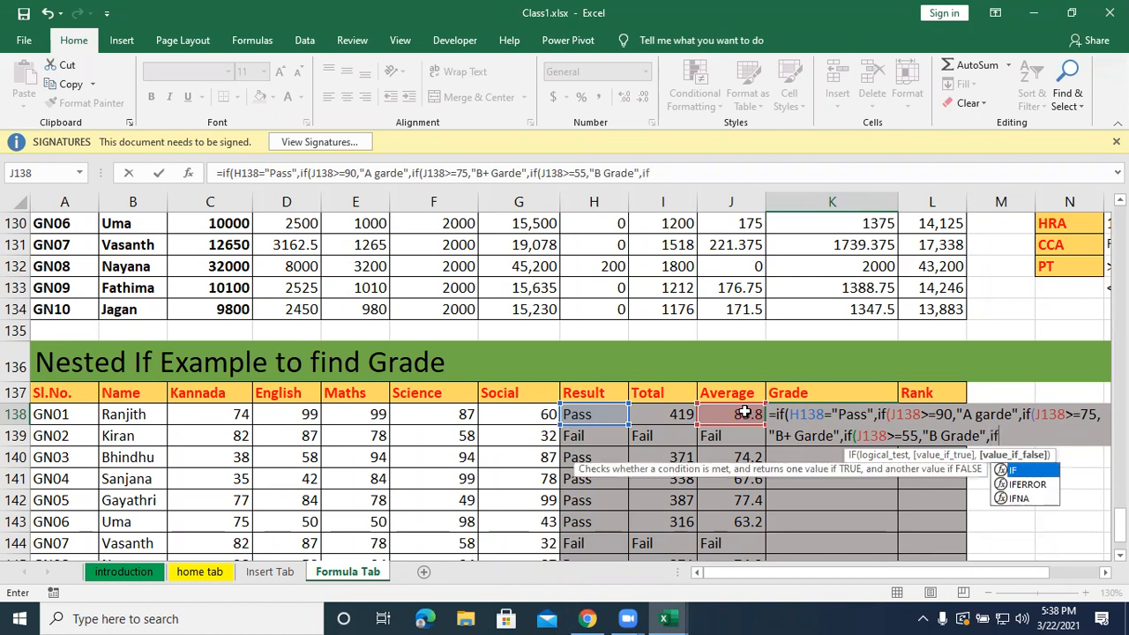
Nest a fourth IF in K138's formula that returns "c Grade" when J138 is at least 35.
{"action": "left_click", "coordinate": [744, 413]}
{"action": "type", "text": ">="}
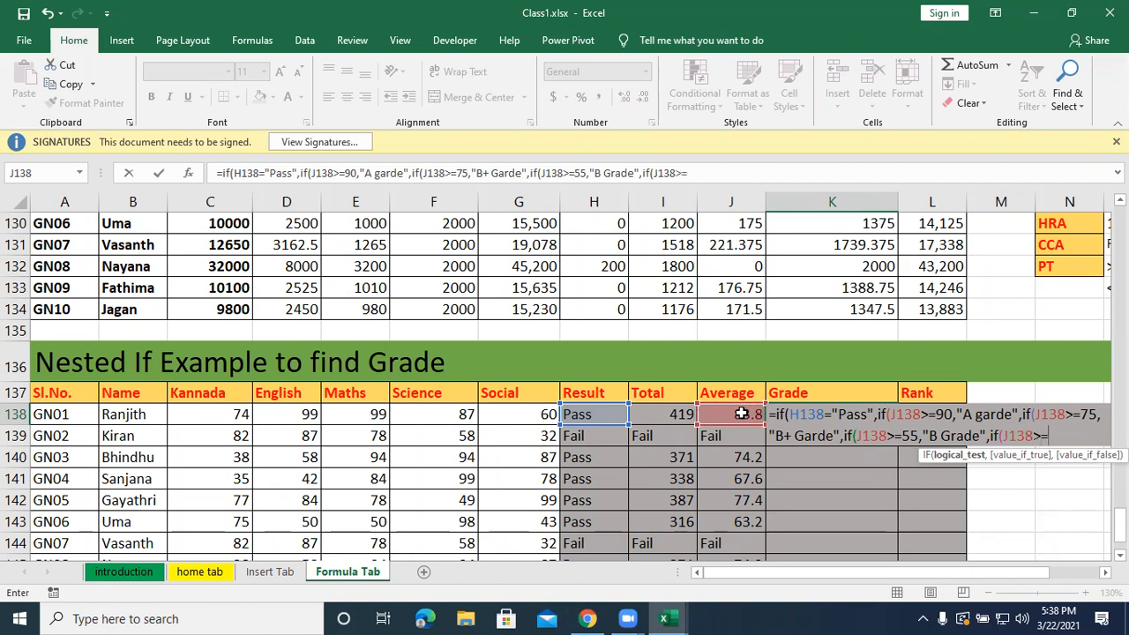
{"action": "type", "text": "35,\"c G"}
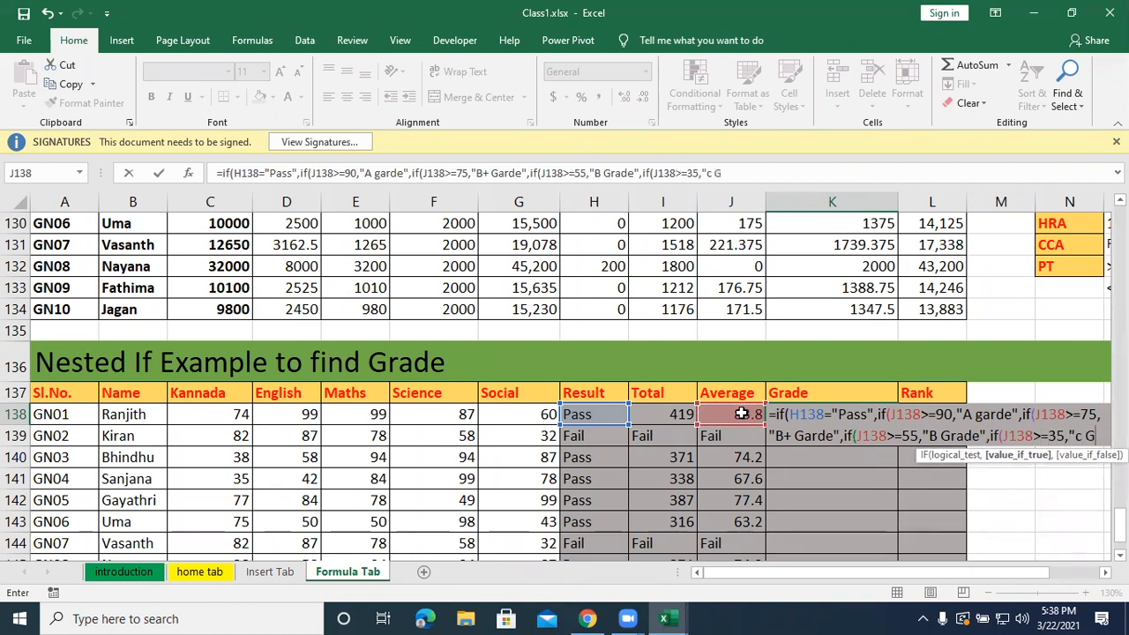
{"action": "type", "text": "ared"}
{"action": "key", "text": "BackSpace"}
{"action": "key", "text": "BackSpace"}
{"action": "key", "text": "BackSpace"}
{"action": "type", "text": "rade\",\""}
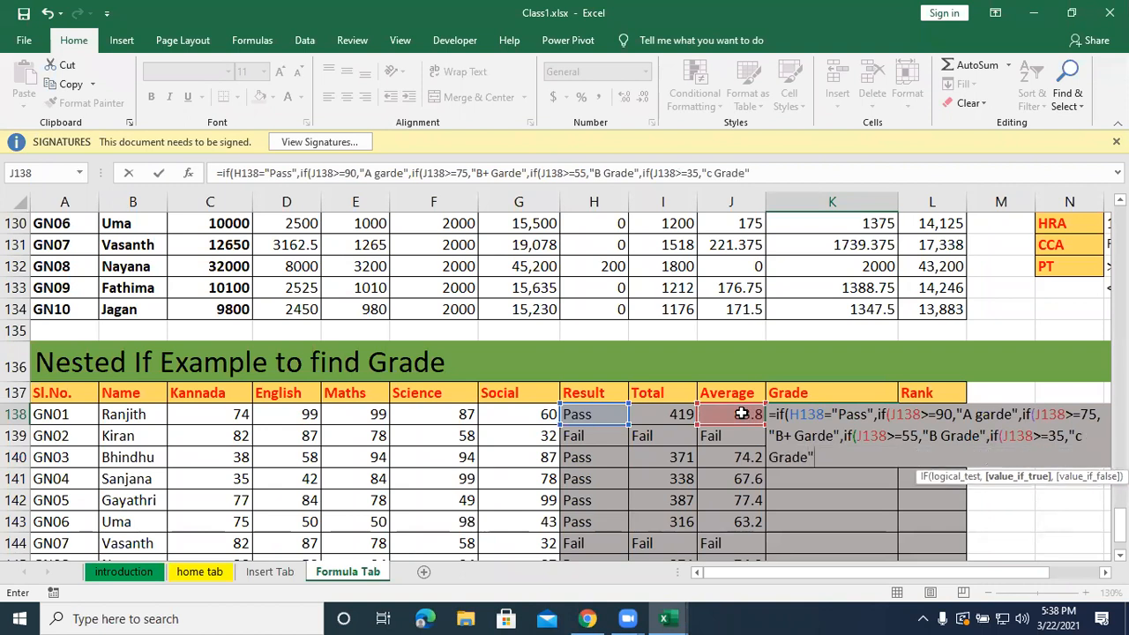
{"action": "type", "text": "F"}
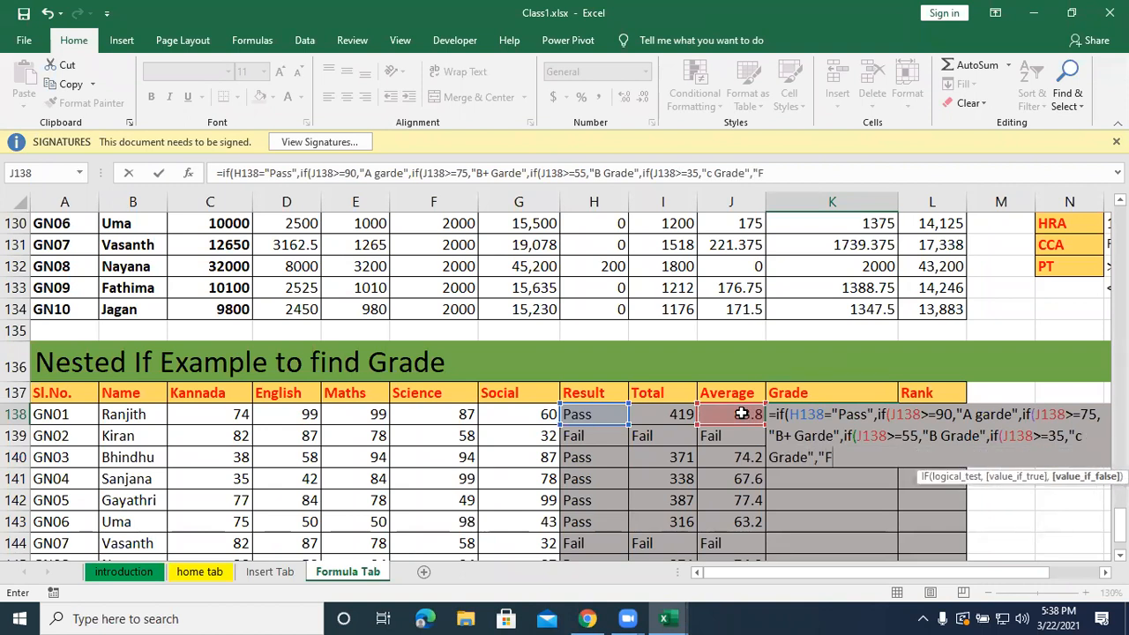
{"action": "type", "text": "ail\"))))"}
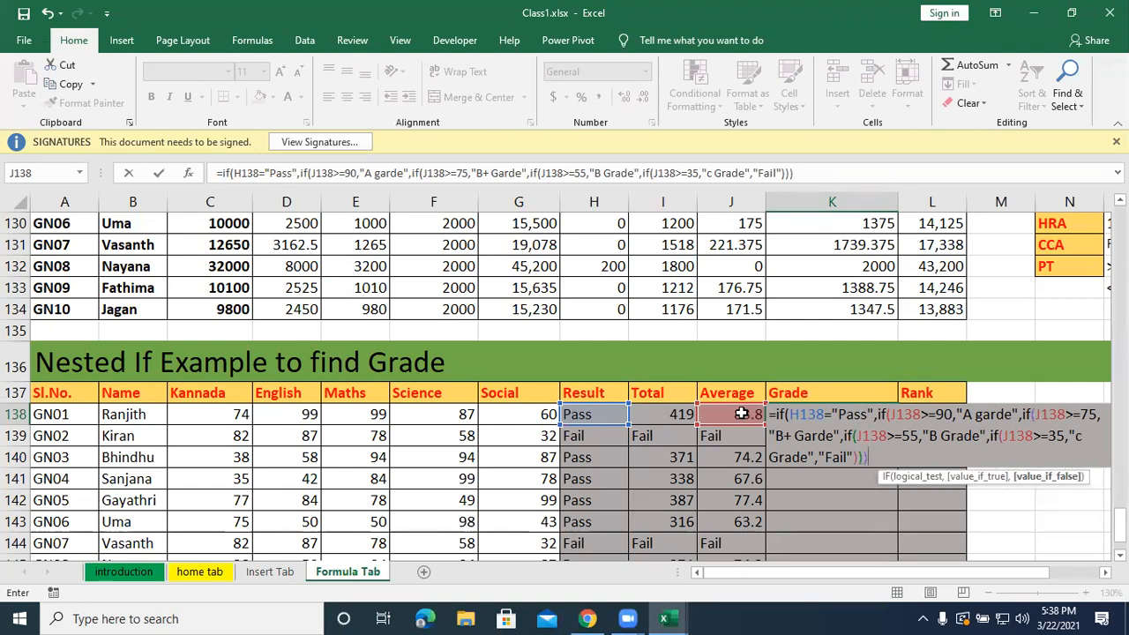
Set "Fail" as the innermost IF's value if false and close the four nested IFs in K138's formula.
{"action": "key", "text": "Left"}
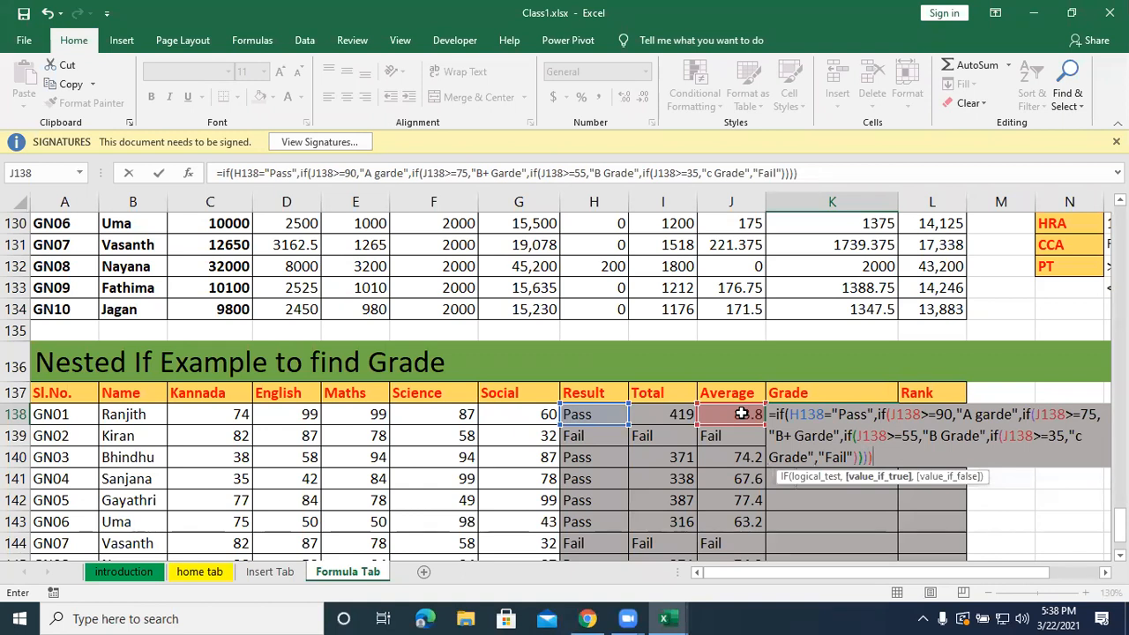
Capitalize the grade letter in K138's formula so the text reads "C Grade".
{"action": "left_click", "coordinate": [1082, 436]}
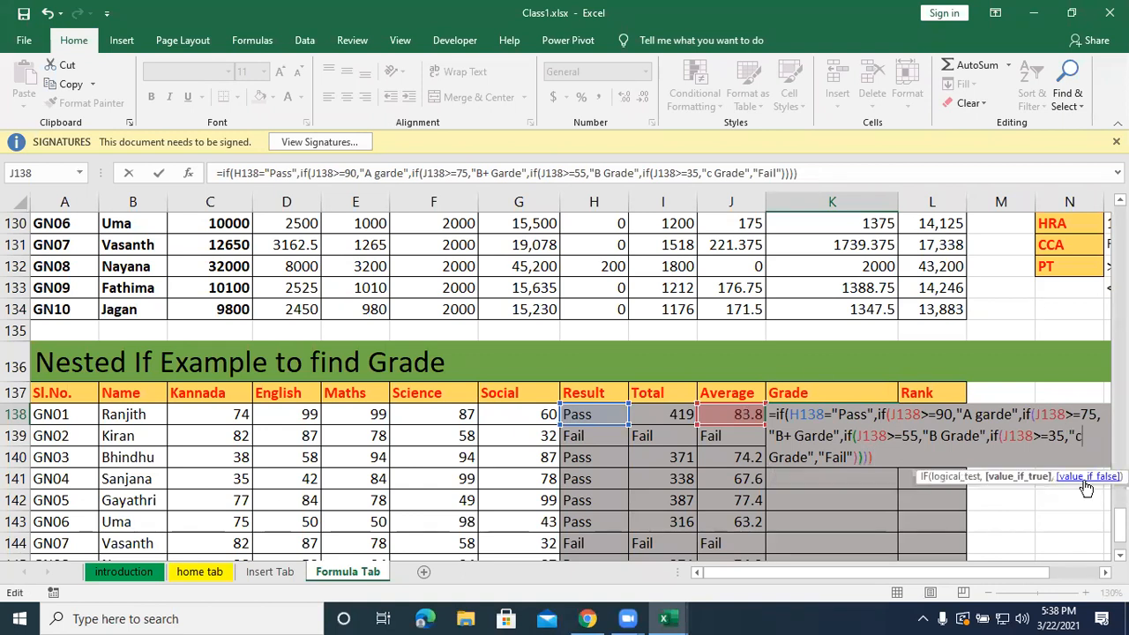
{"action": "key", "text": "BackSpace"}
{"action": "type", "text": "C"}
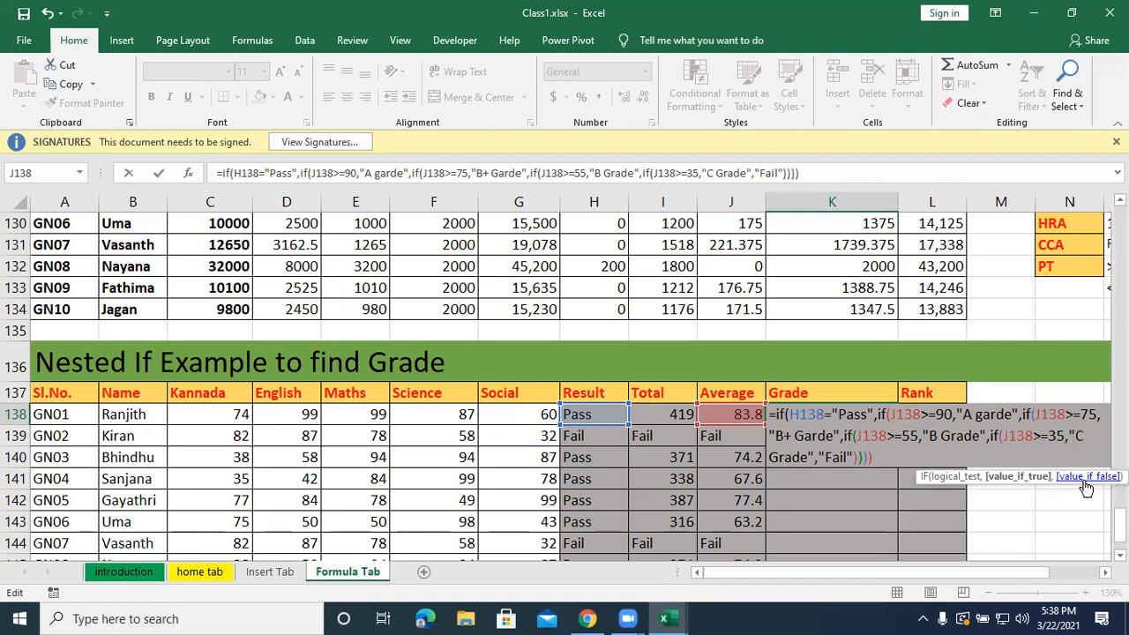
Review the nested IFs in K138's formula, add "Fail" as the outer IF's value if false, and close its parenthesis.
{"action": "left_click_drag", "start_coordinate": [773, 415], "coordinate": [884, 457]}
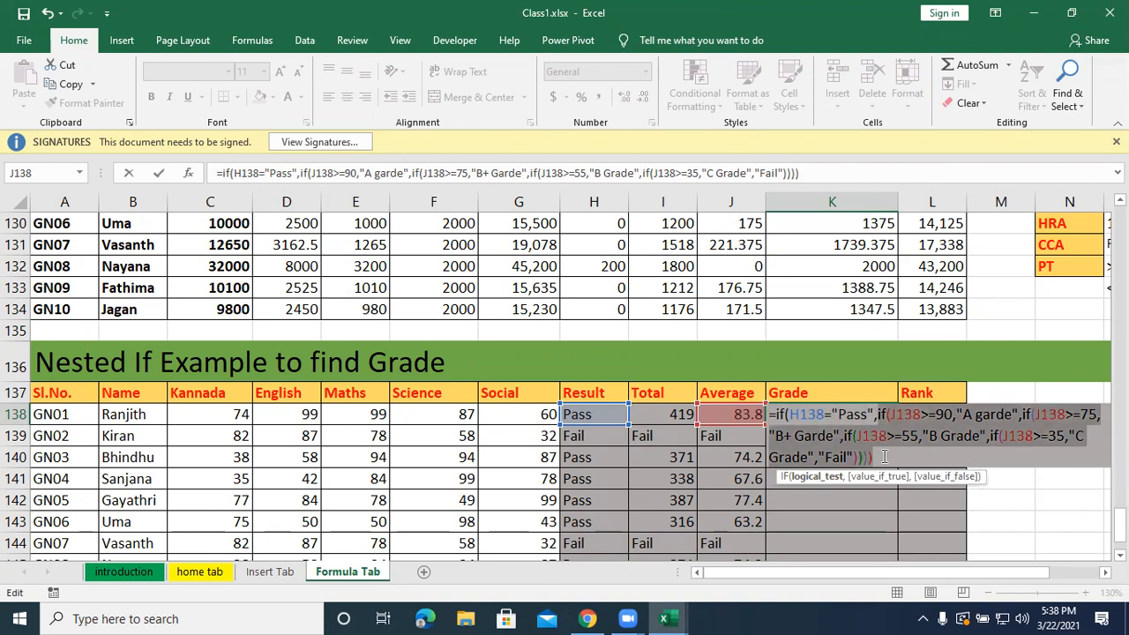
{"action": "left_click", "coordinate": [885, 456]}
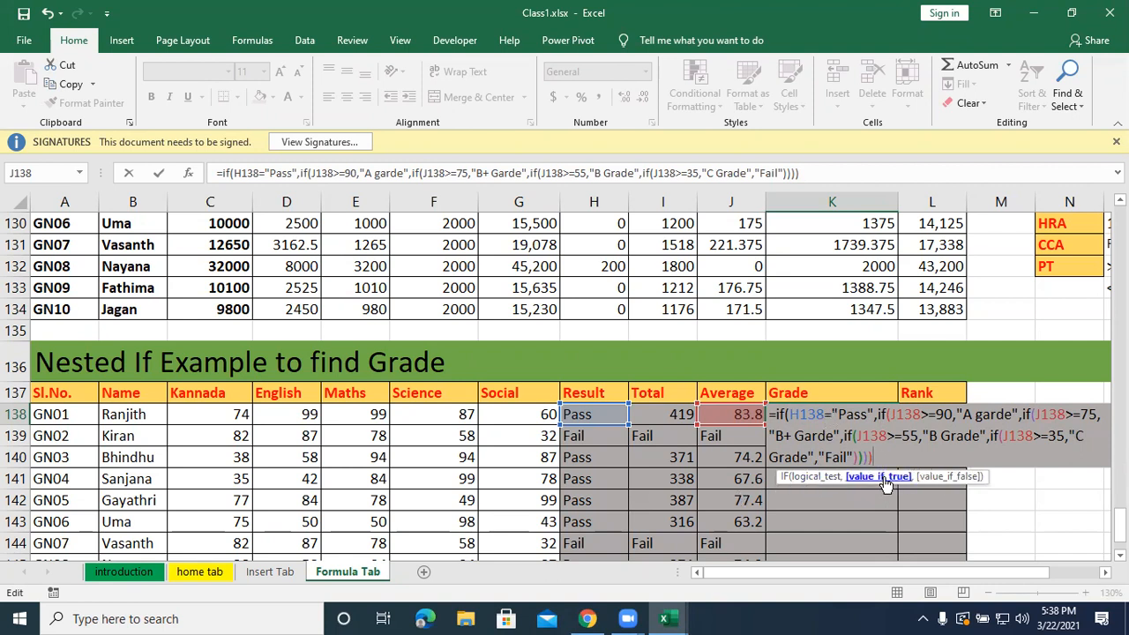
{"action": "left_click_drag", "start_coordinate": [878, 415], "coordinate": [881, 465]}
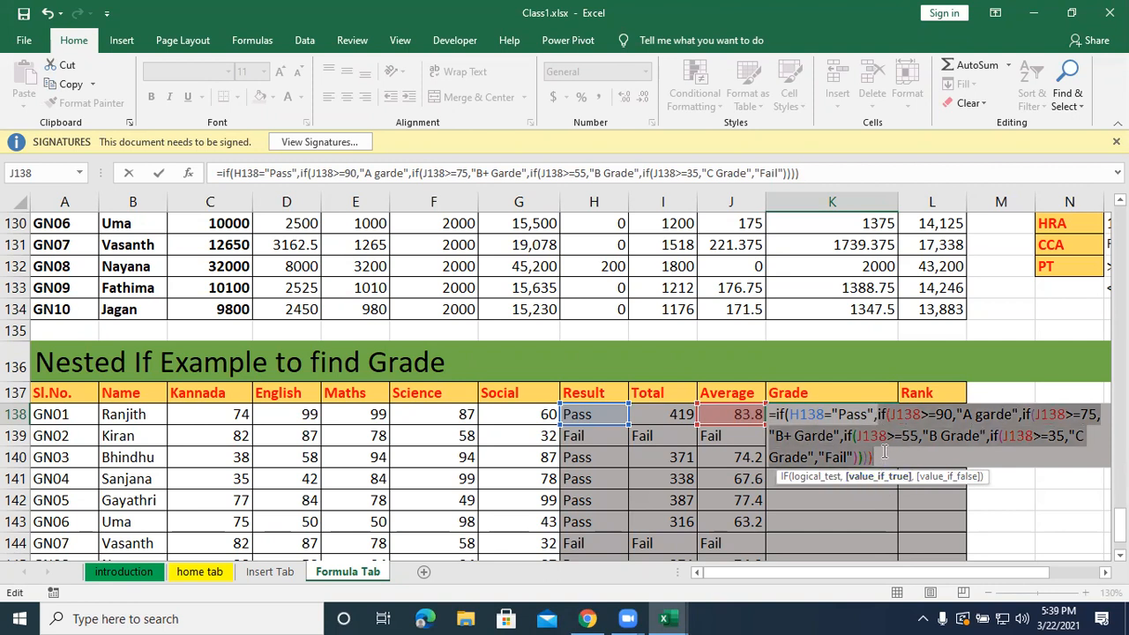
{"action": "left_click", "coordinate": [880, 460]}
{"action": "type", "text": ",\"Fail"}
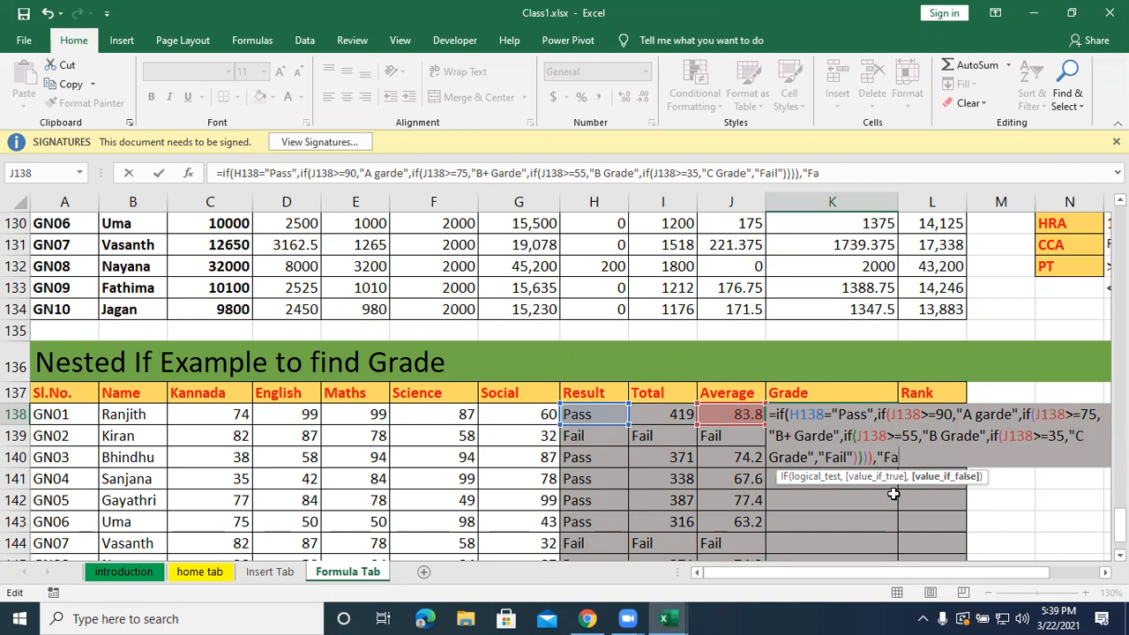
{"action": "type", "text": "\")"}
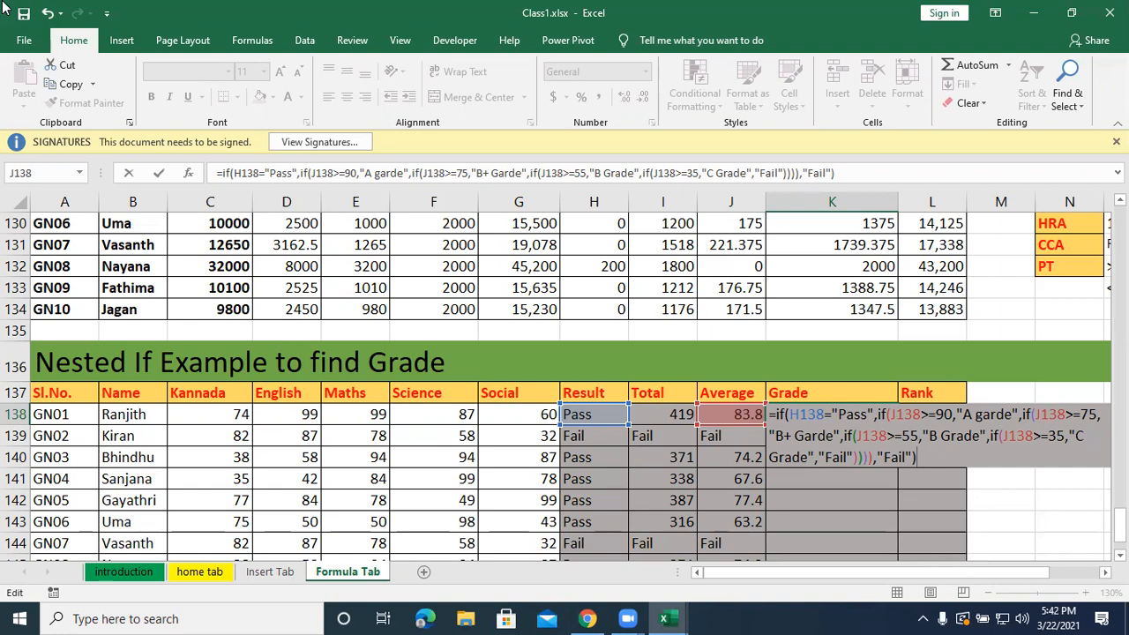
Enter the nested IF grade formula in K138 and fill it down the Grade column.
{"action": "key", "text": "Return"}
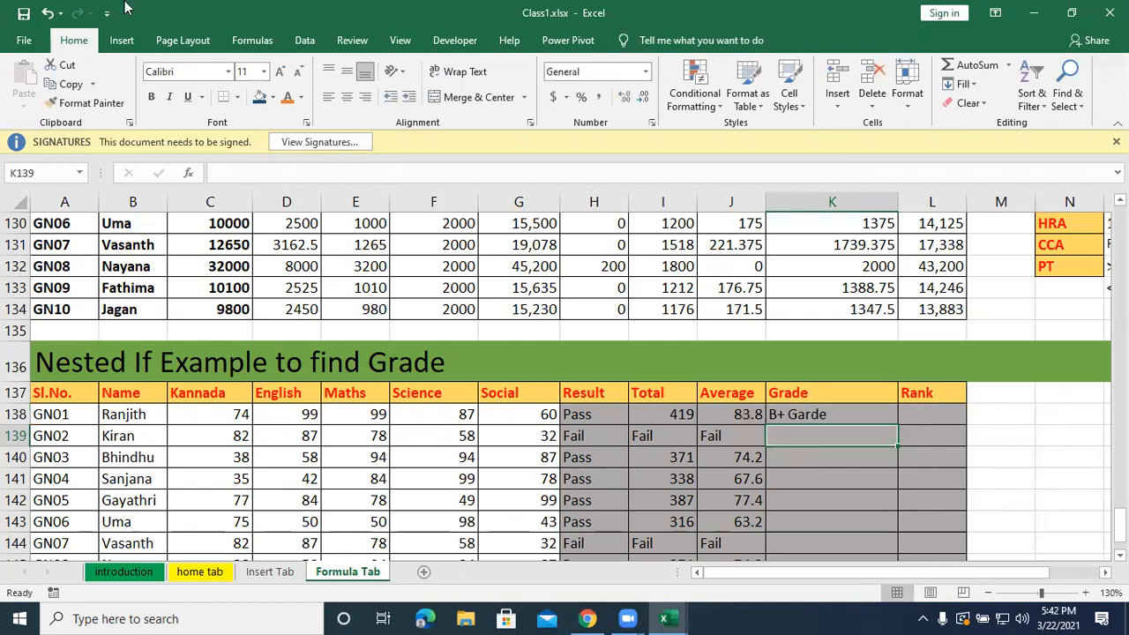
{"action": "left_click", "coordinate": [887, 417]}
{"action": "double_click", "coordinate": [896, 423]}
Start an IF formula in L138 under Rank that tests whether H138 equals "Pass".
{"action": "left_click", "coordinate": [932, 411]}
{"action": "type", "text": "="}
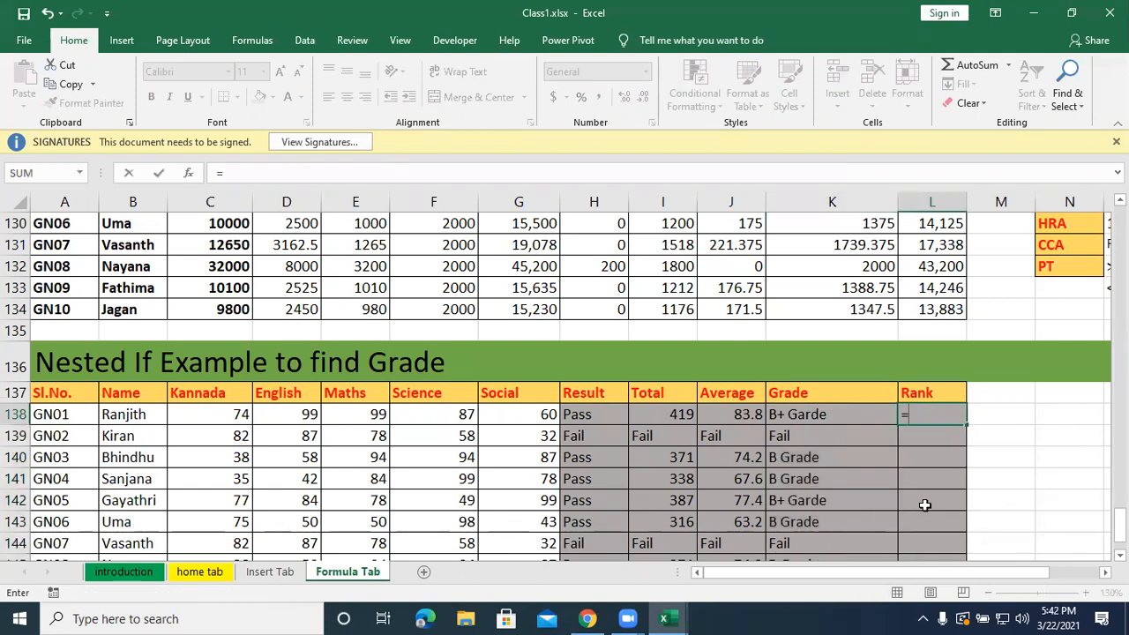
{"action": "type", "text": "if("}
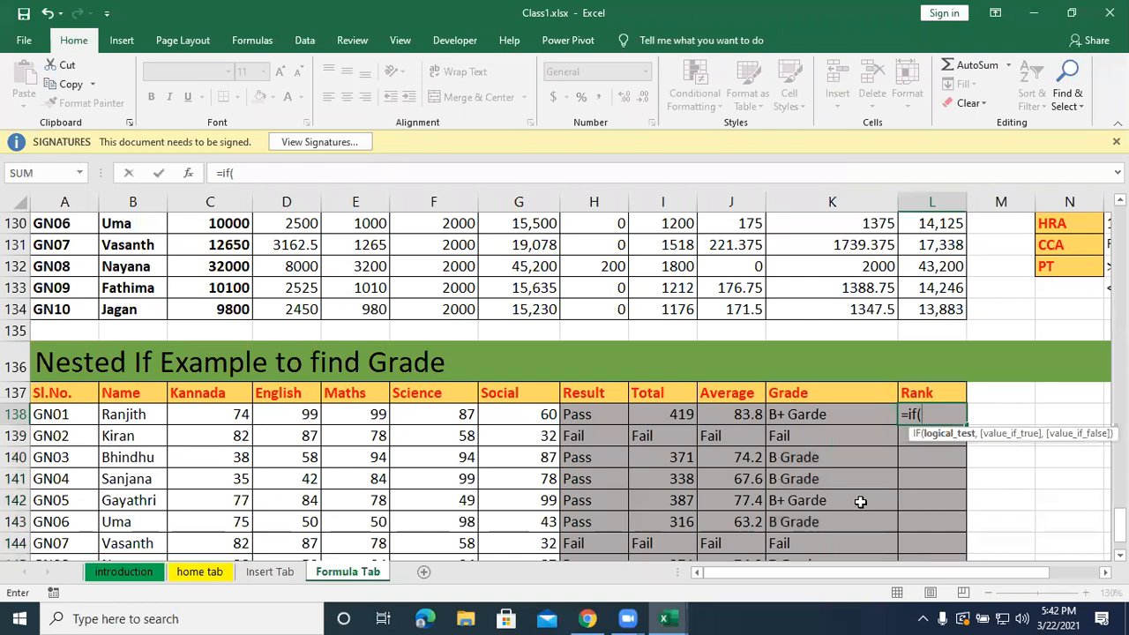
{"action": "left_click", "coordinate": [582, 412]}
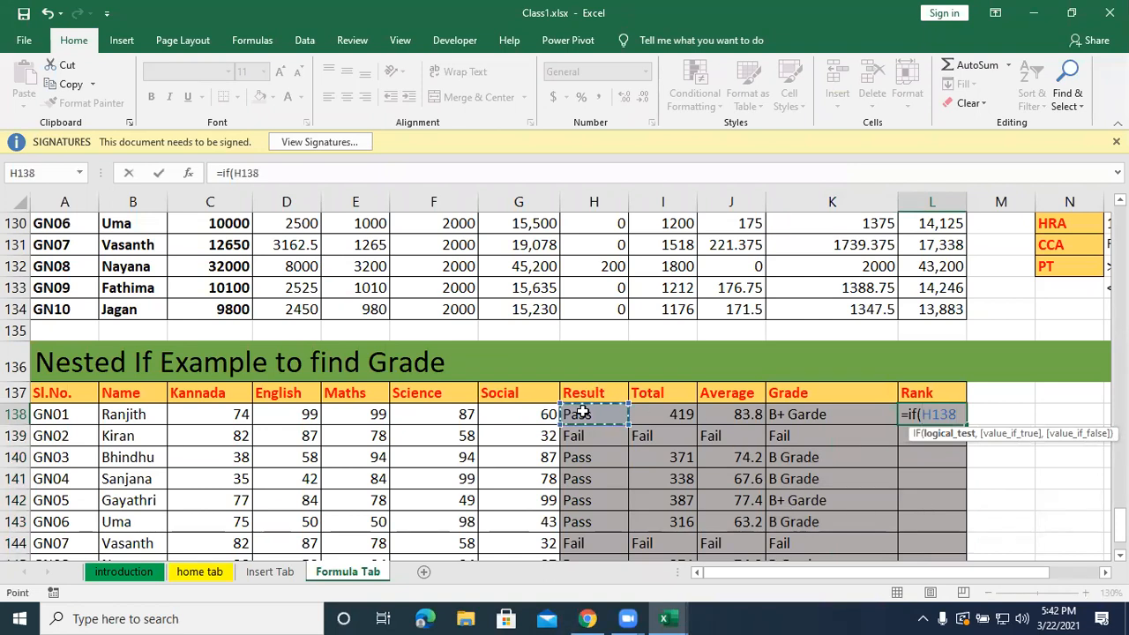
{"action": "type", "text": "=\"P"}
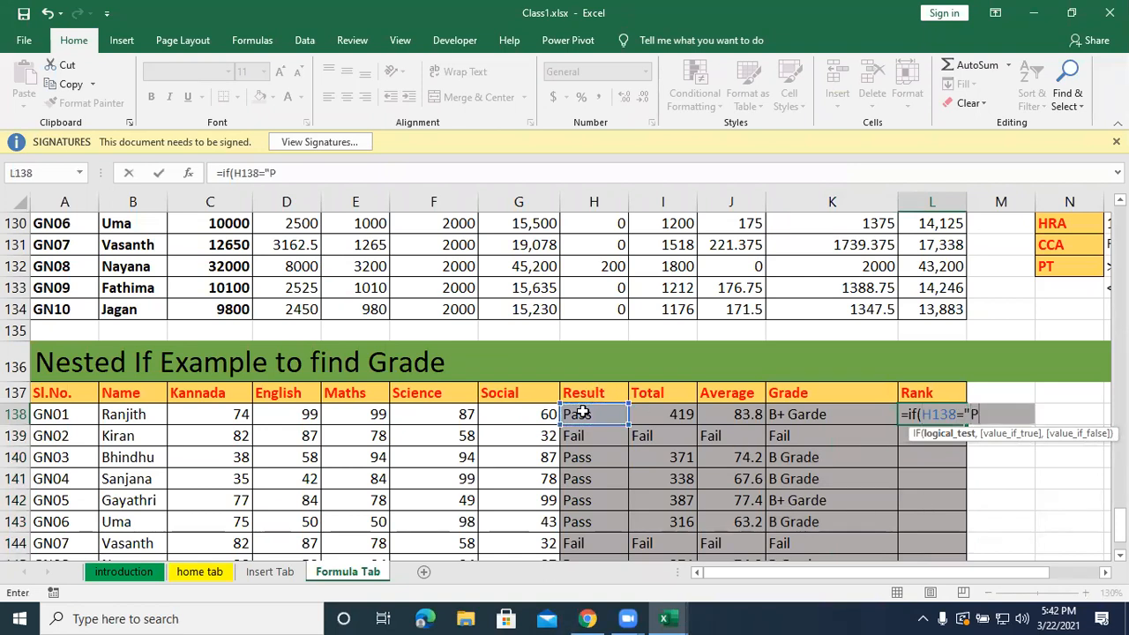
{"action": "type", "text": "ass\","}
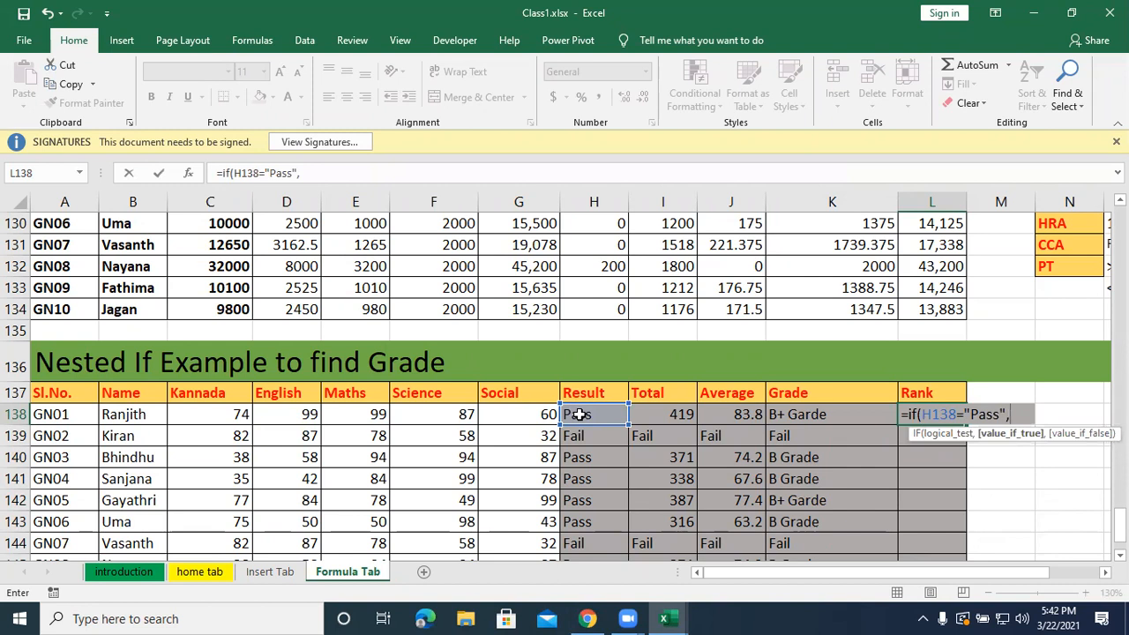
{"action": "type", "text": "rank("}
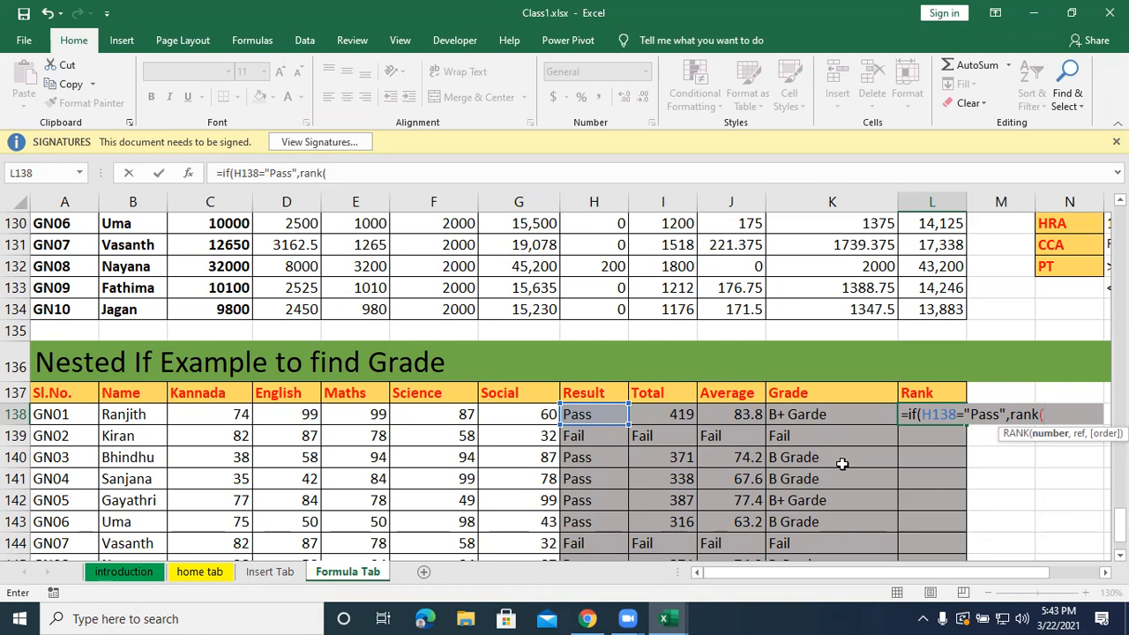
Nest RANK of I138 within the absolute range $I$138:$I$147 as the value if true in L138's formula.
{"action": "left_click", "coordinate": [671, 411]}
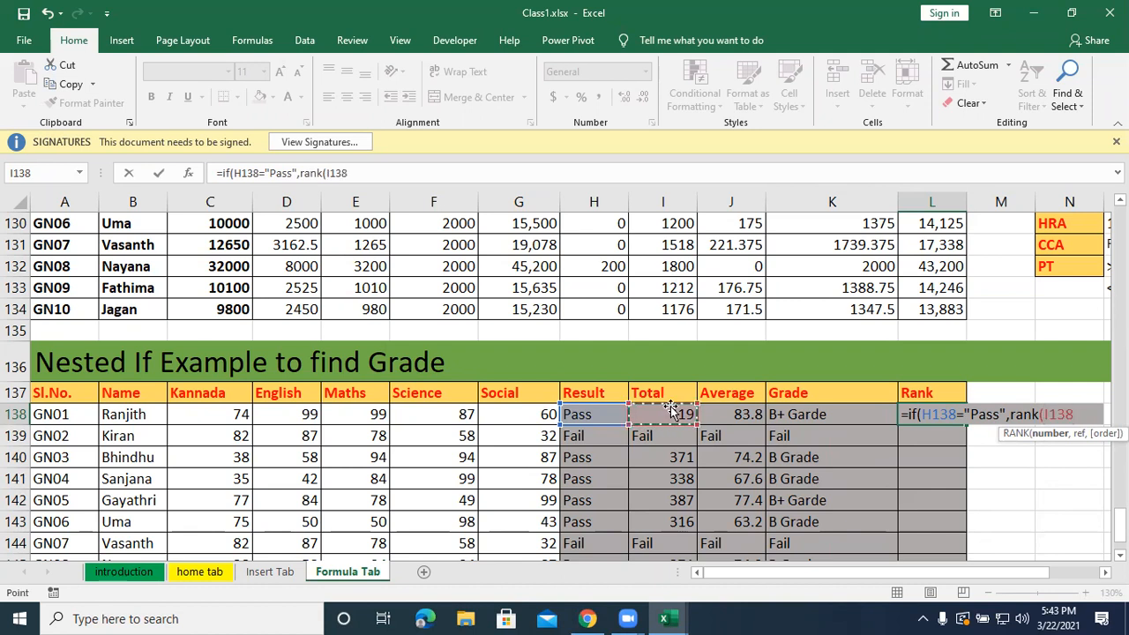
{"action": "type", "text": ","}
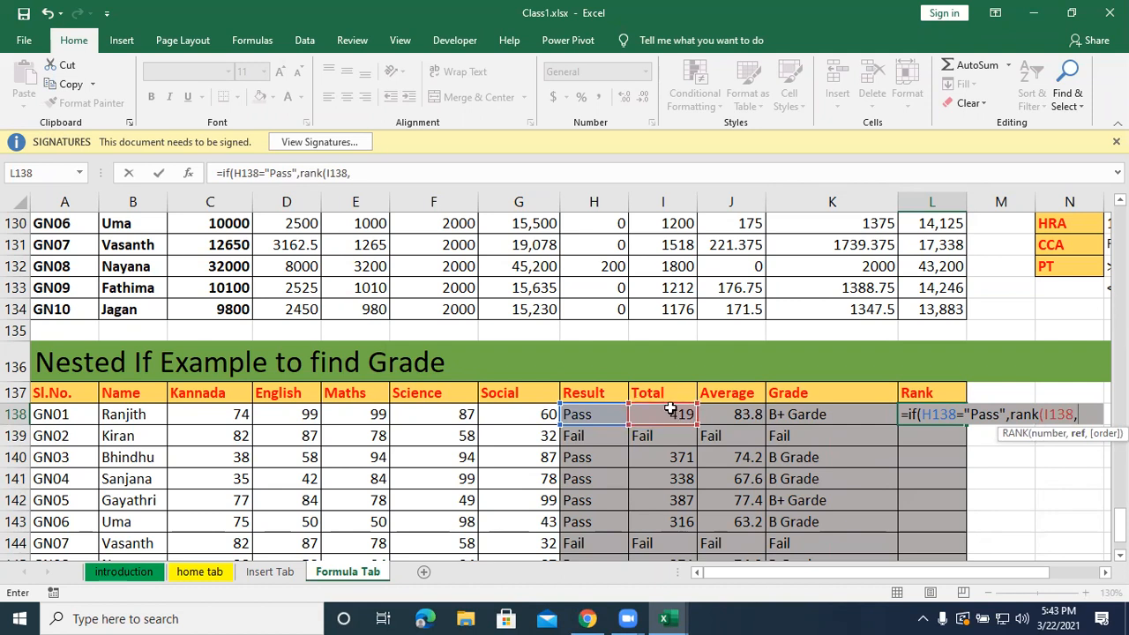
{"action": "left_click_drag", "start_coordinate": [671, 409], "coordinate": [650, 524]}
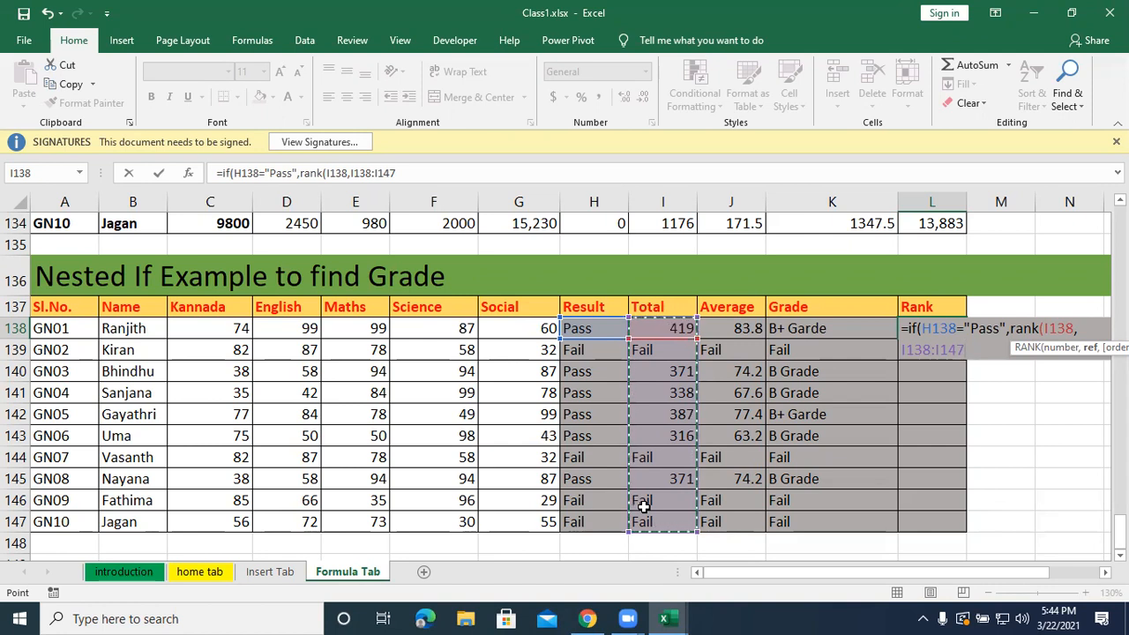
{"action": "key", "text": "F4"}
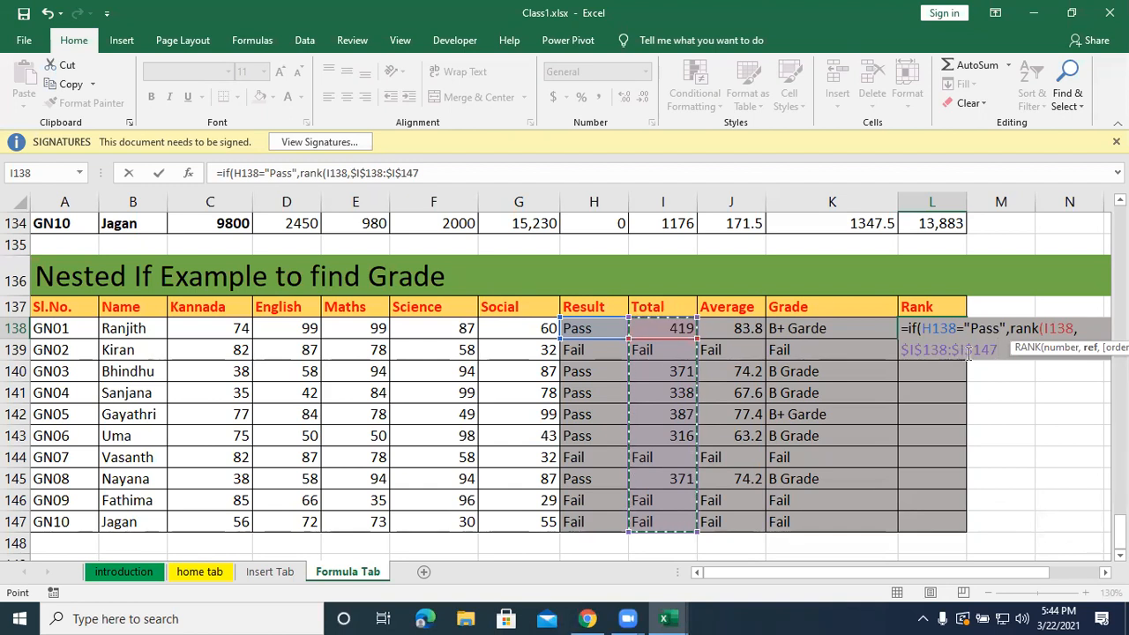
{"action": "type", "text": ")"}
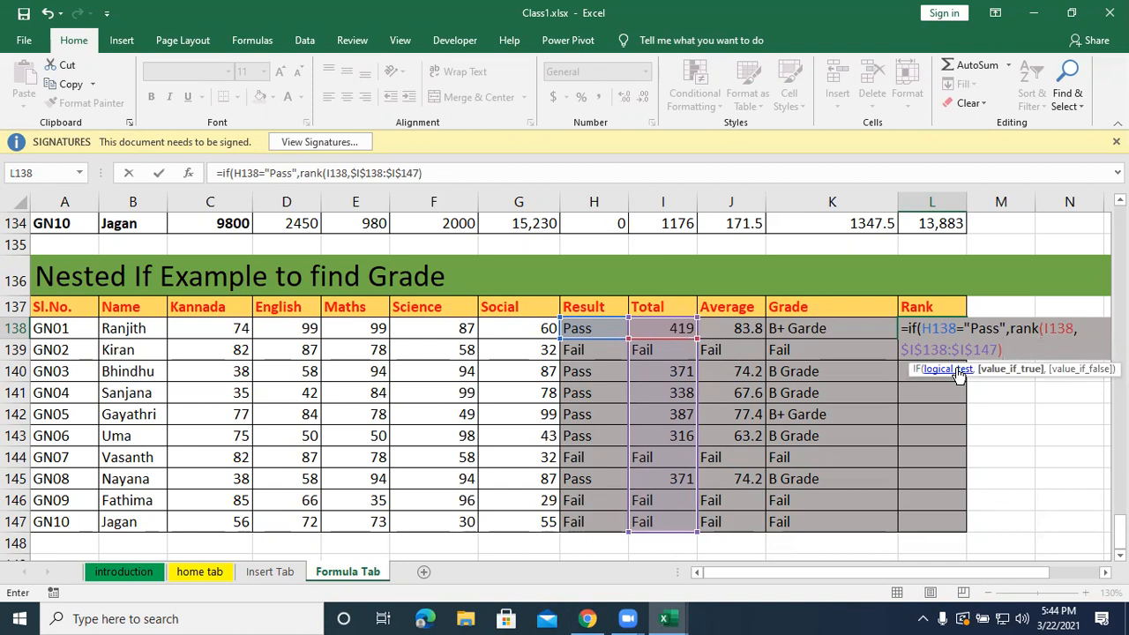
Finish L138's formula with "Fail" as the value if false and fill it down the Rank column.
{"action": "type", "text": ",\""}
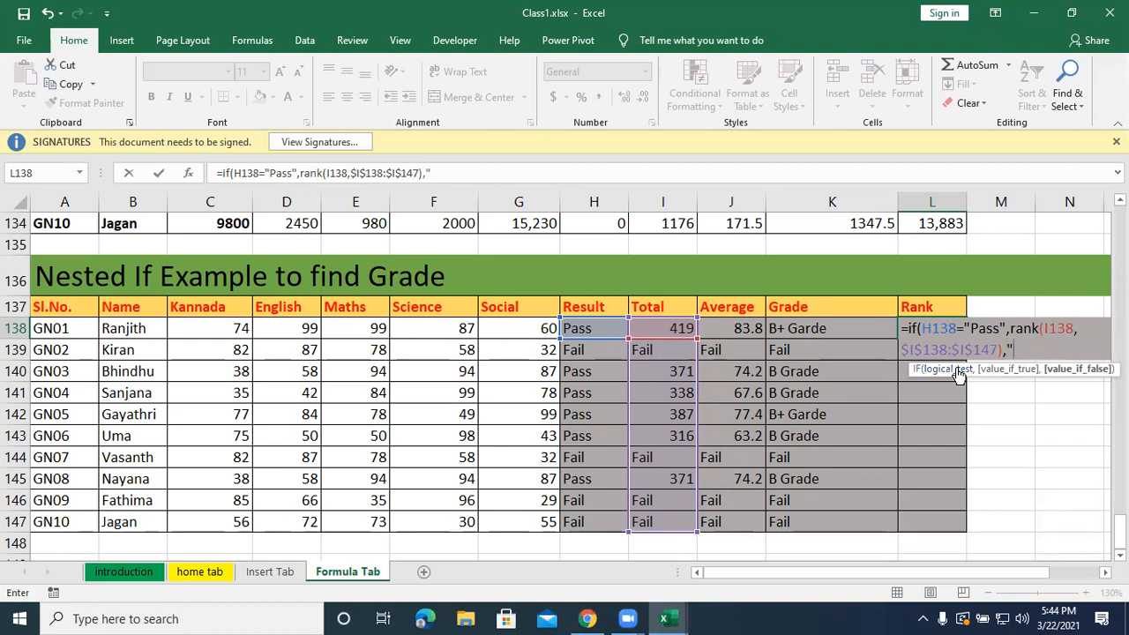
{"action": "type", "text": "Fail\")"}
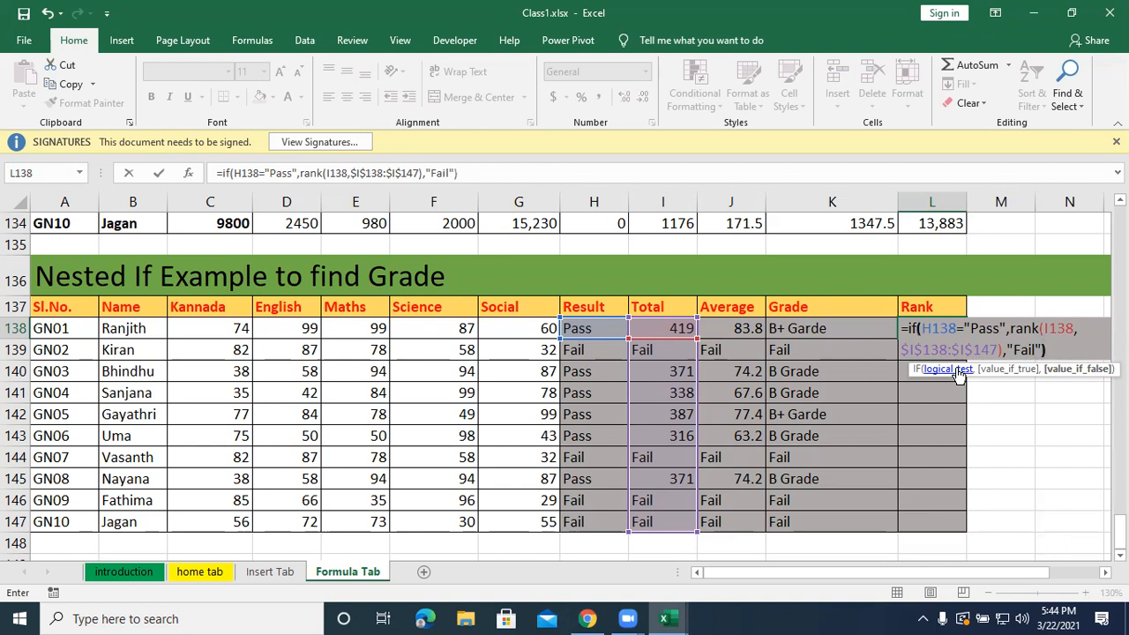
{"action": "key", "text": "Return"}
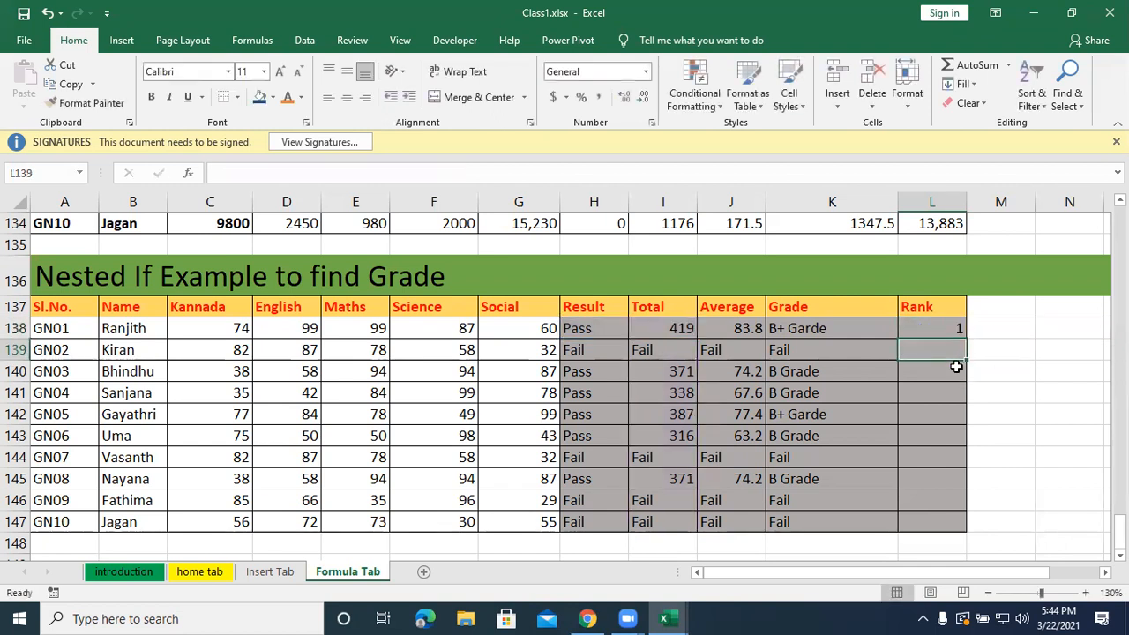
{"action": "left_click", "coordinate": [941, 327]}
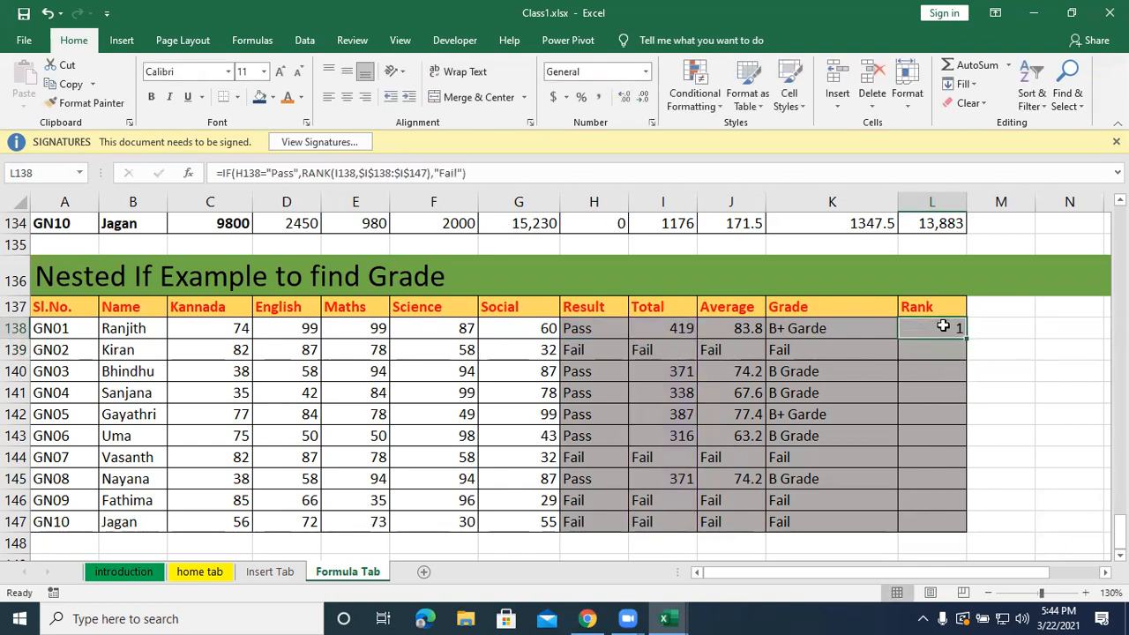
{"action": "double_click", "coordinate": [966, 340]}
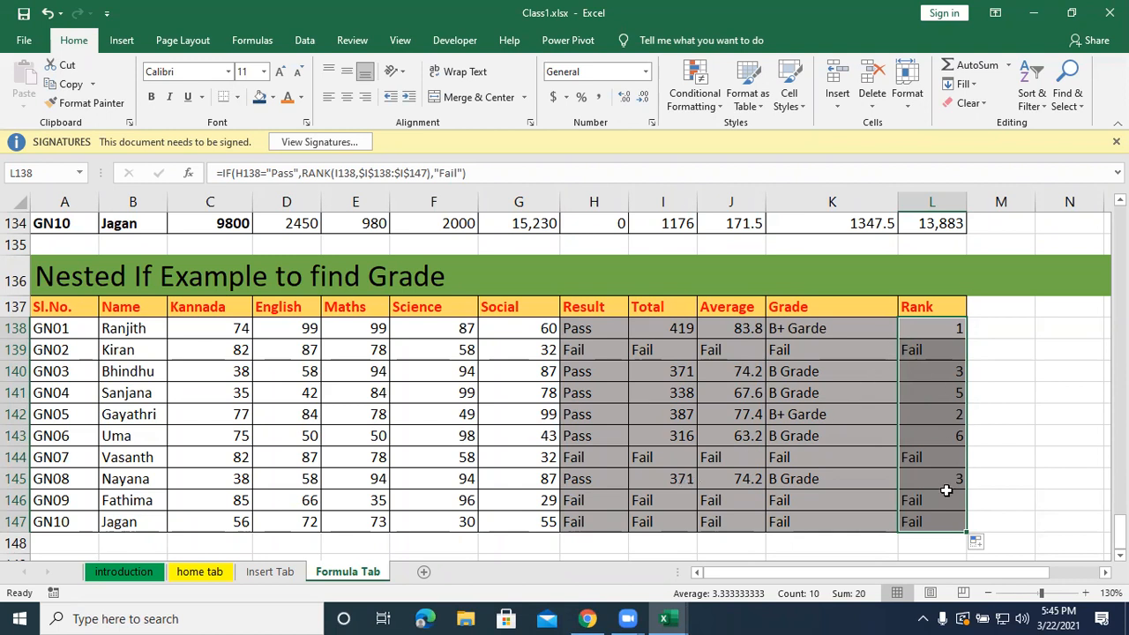
Clear L138's formula and restart it as an IF testing whether H138 equals "Pass".
{"action": "double_click", "coordinate": [930, 330]}
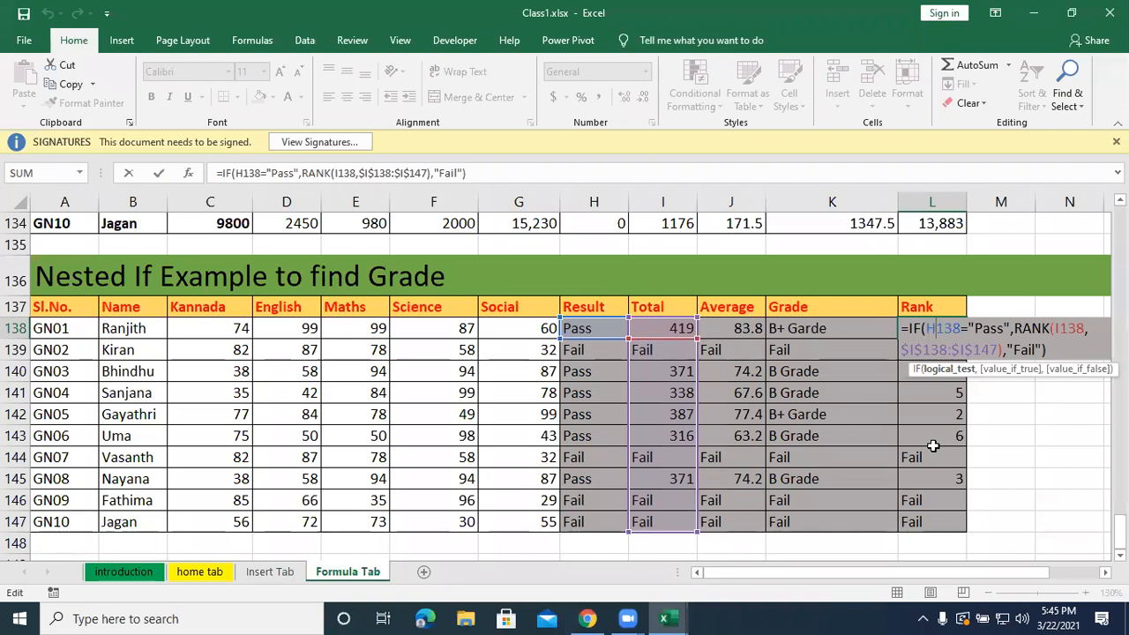
{"action": "left_click_drag", "start_coordinate": [1052, 351], "coordinate": [900, 328]}
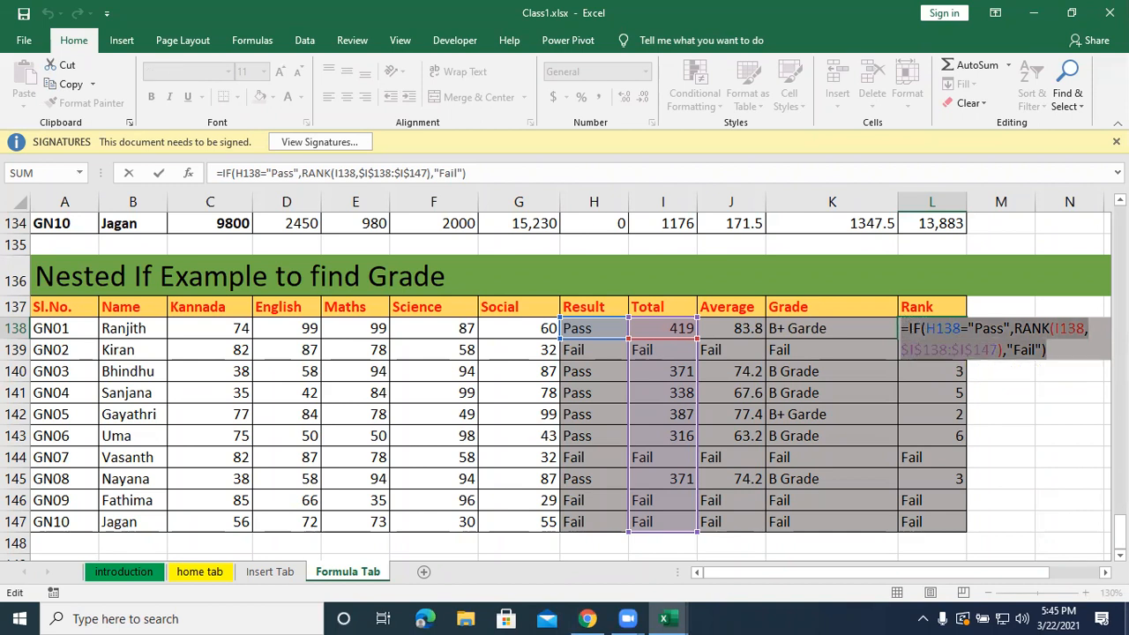
{"action": "key", "text": "BackSpace"}
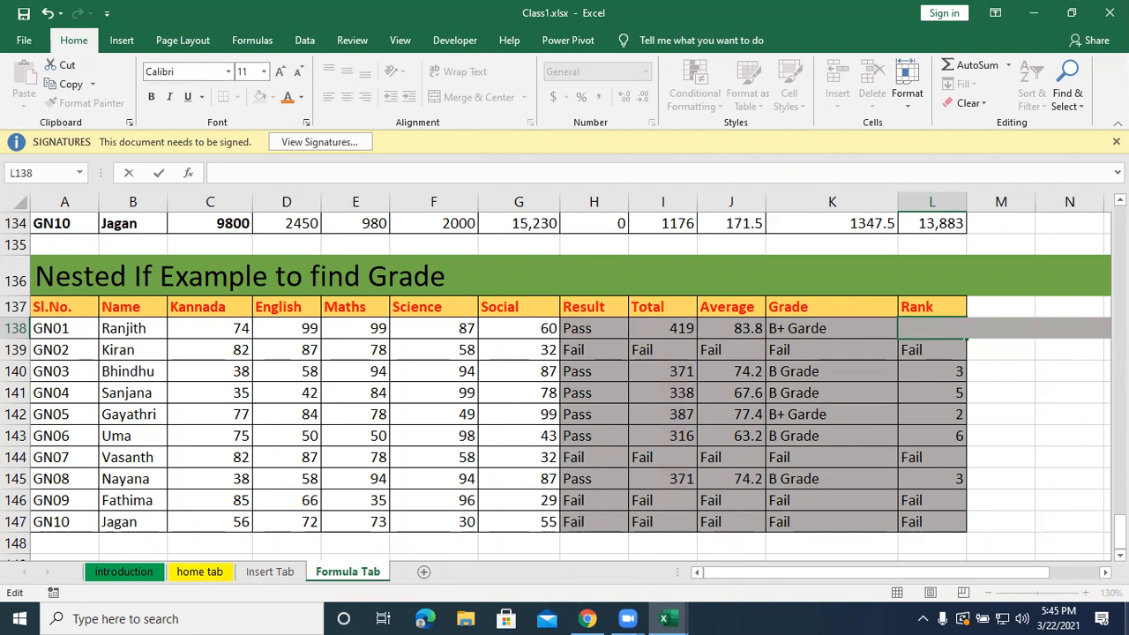
{"action": "type", "text": "=if("}
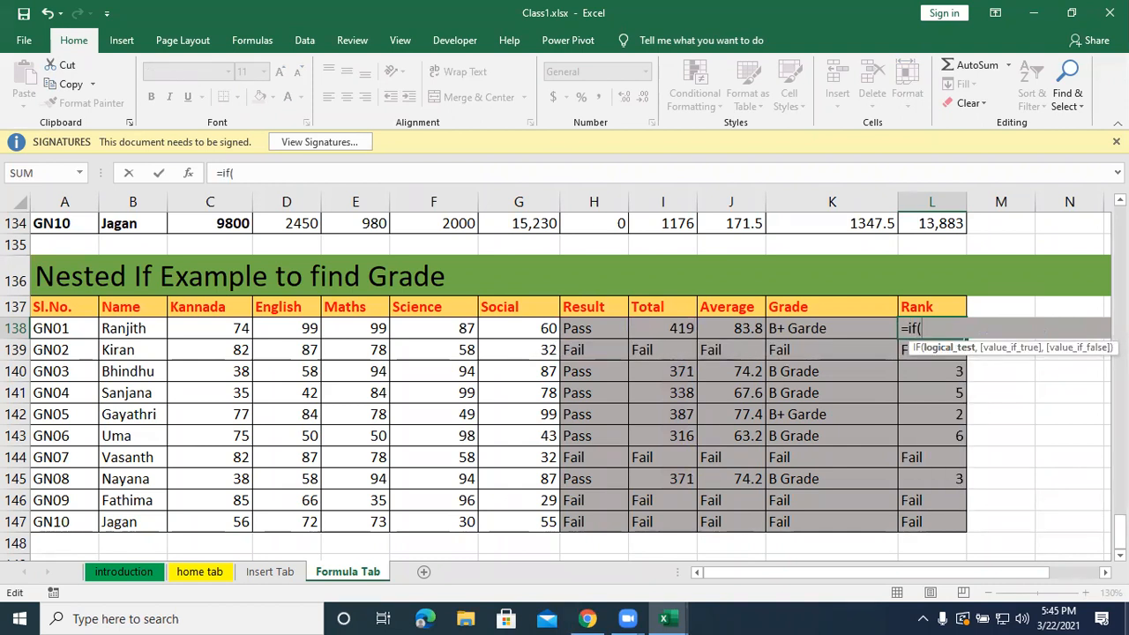
{"action": "left_click", "coordinate": [565, 328]}
{"action": "type", "text": "="}
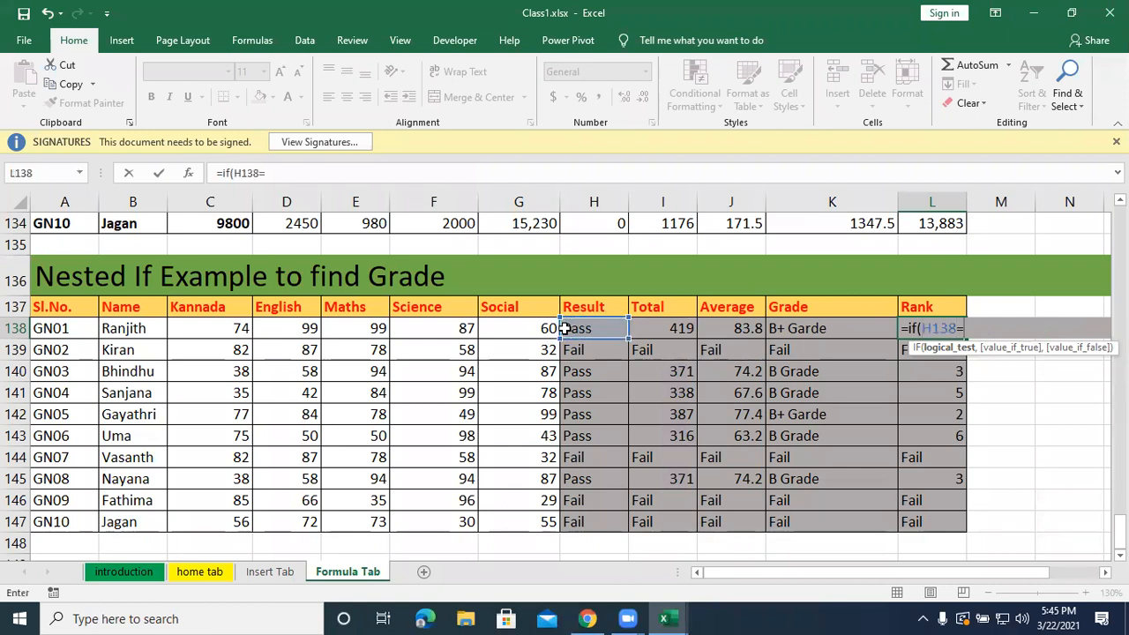
{"action": "type", "text": "\"Pass\","}
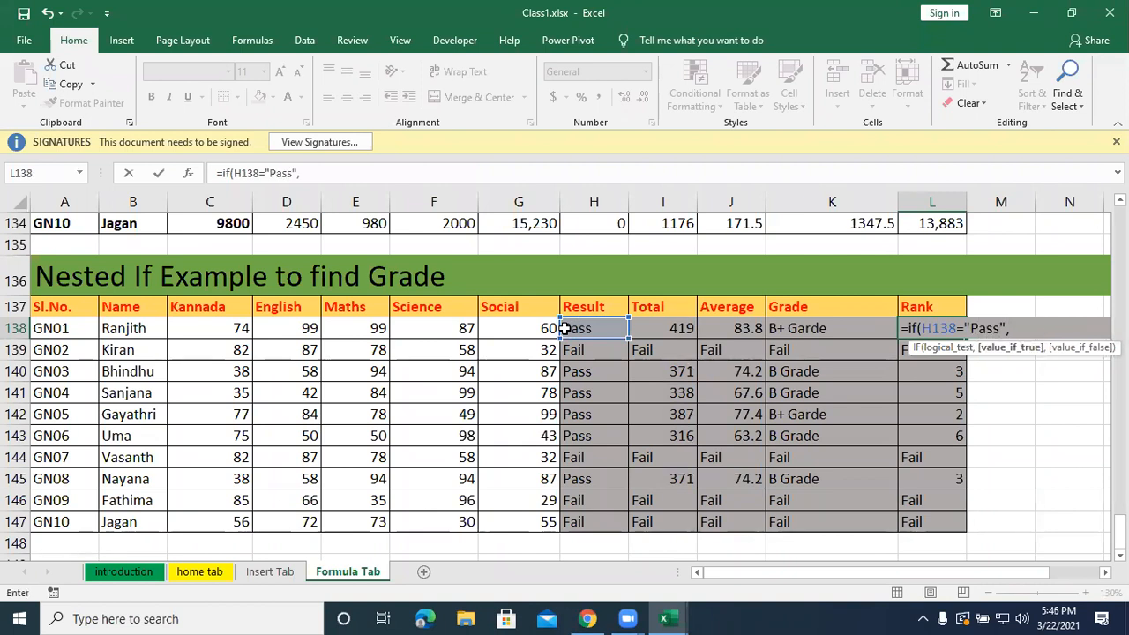
{"action": "type", "text": "rank"}
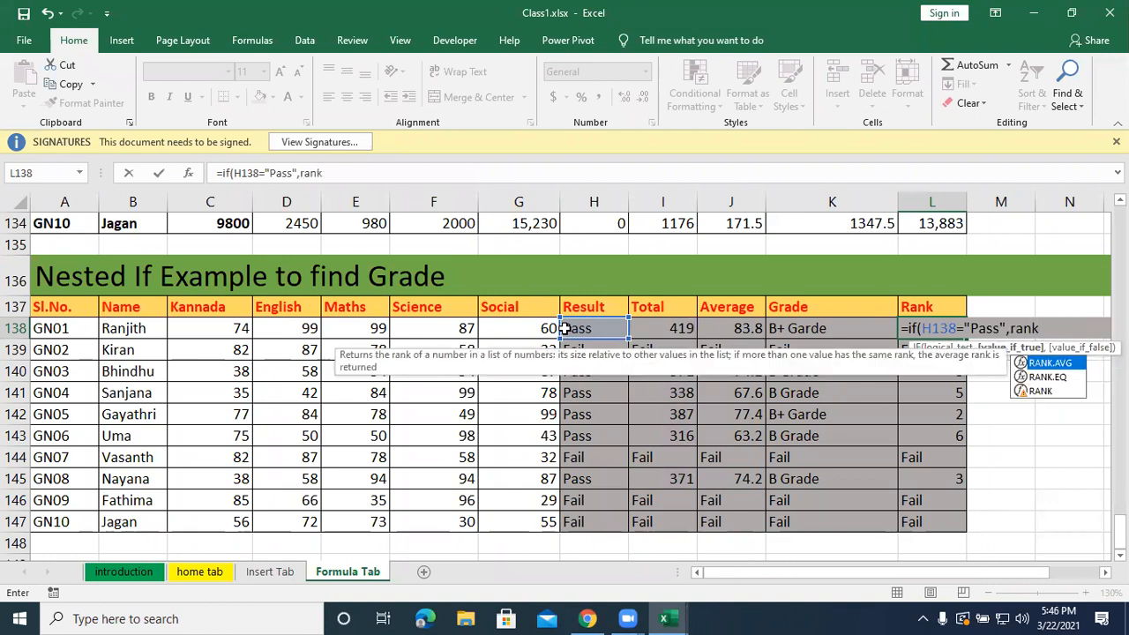
{"action": "type", "text": "("}
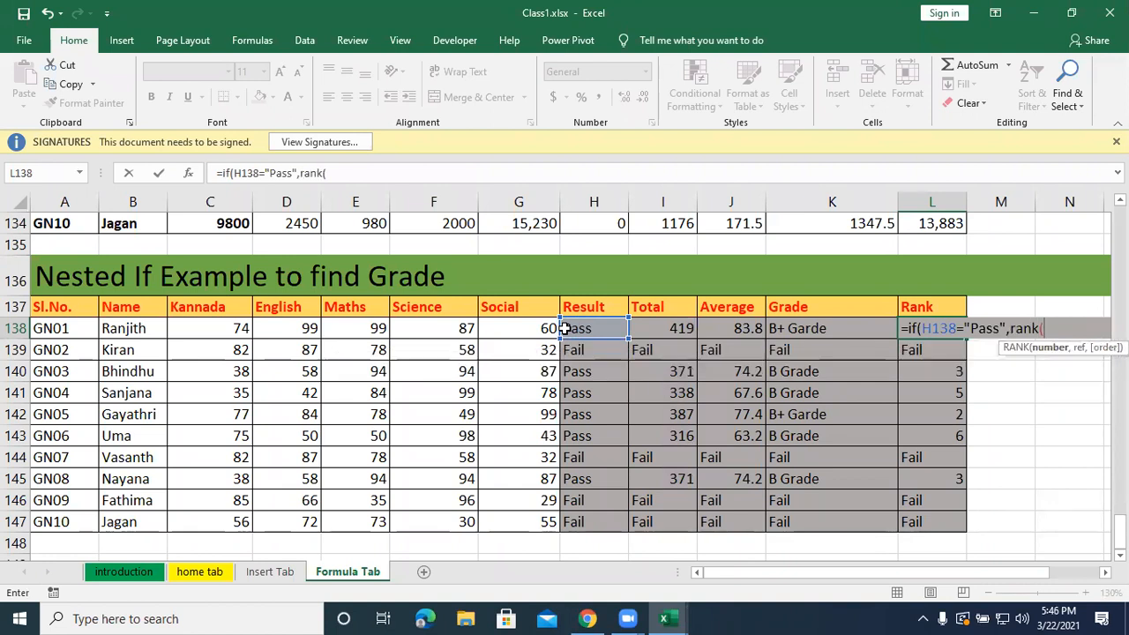
Rebuild the value if true in L138's formula as RANK of I138 against the absolute range $I$138:$I$147.
{"action": "left_click", "coordinate": [657, 329]}
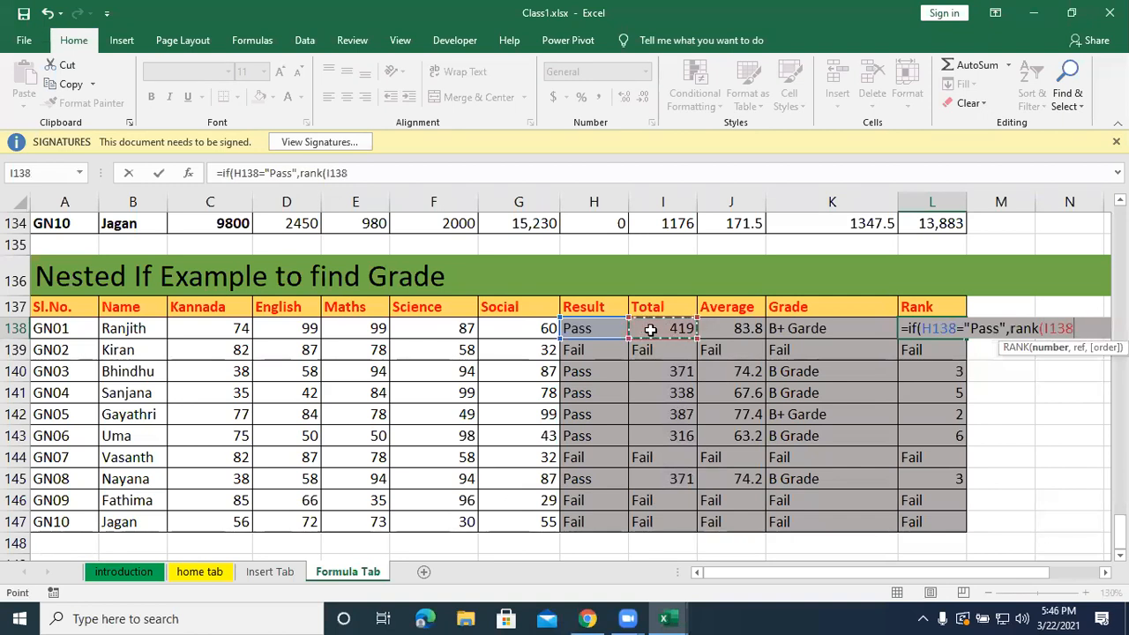
{"action": "type", "text": ","}
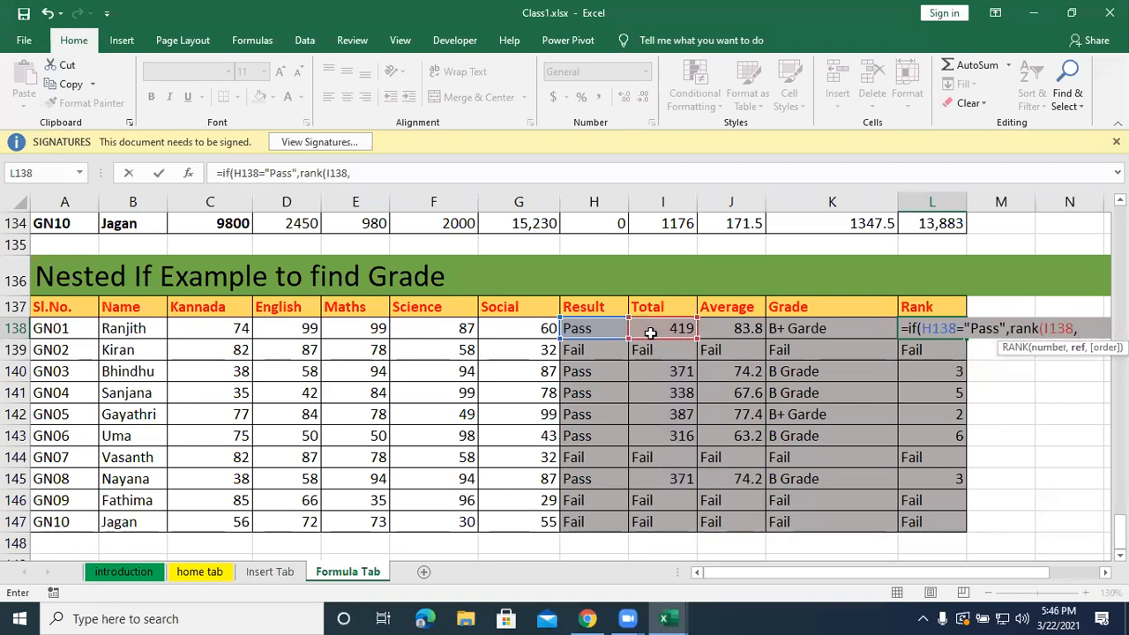
{"action": "left_click_drag", "start_coordinate": [657, 328], "coordinate": [657, 522]}
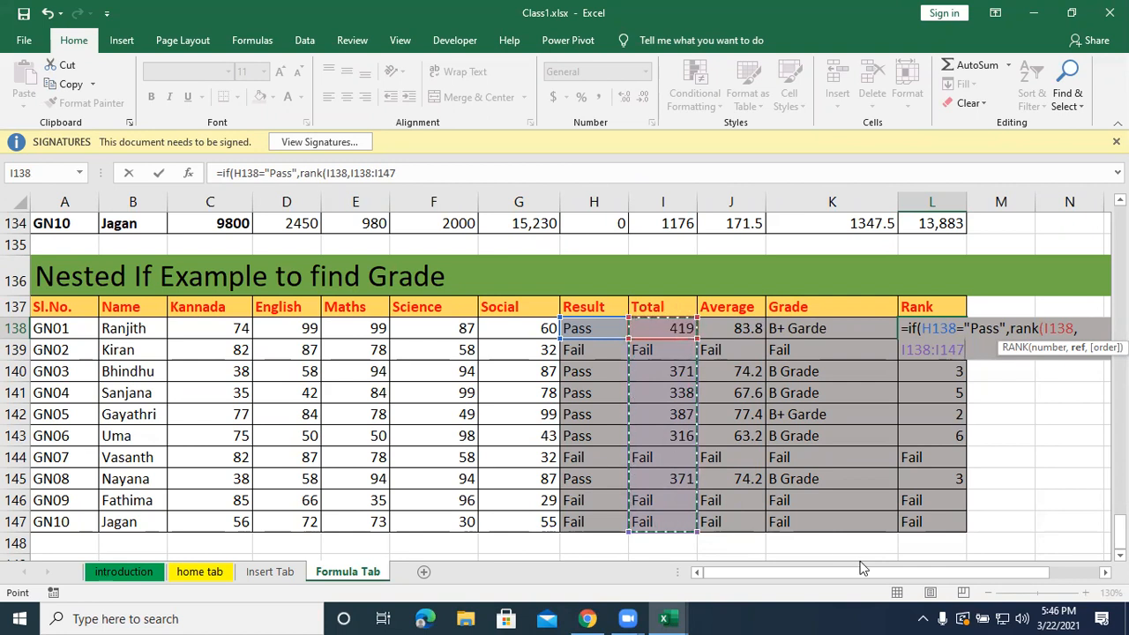
{"action": "key", "text": "F4"}
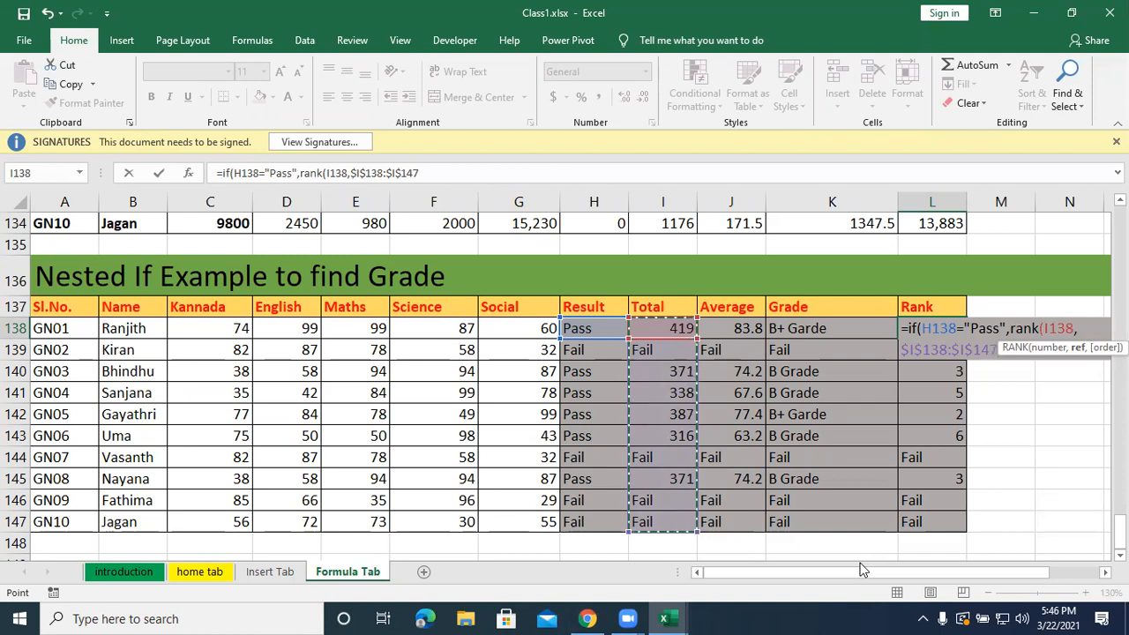
{"action": "type", "text": ")"}
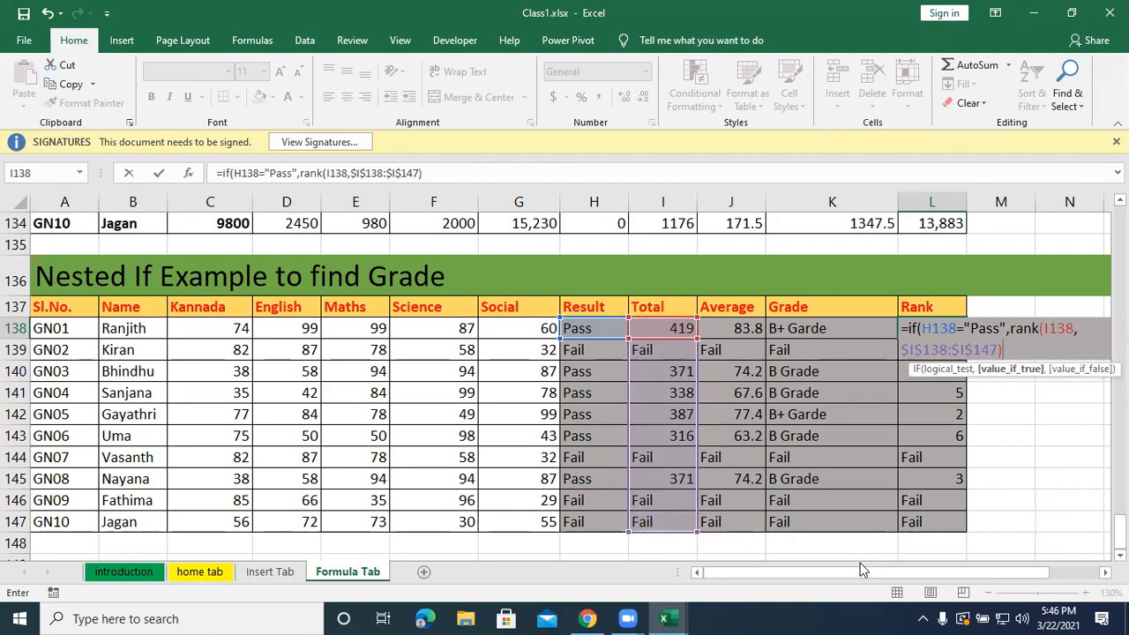
{"action": "type", "text": ",\""}
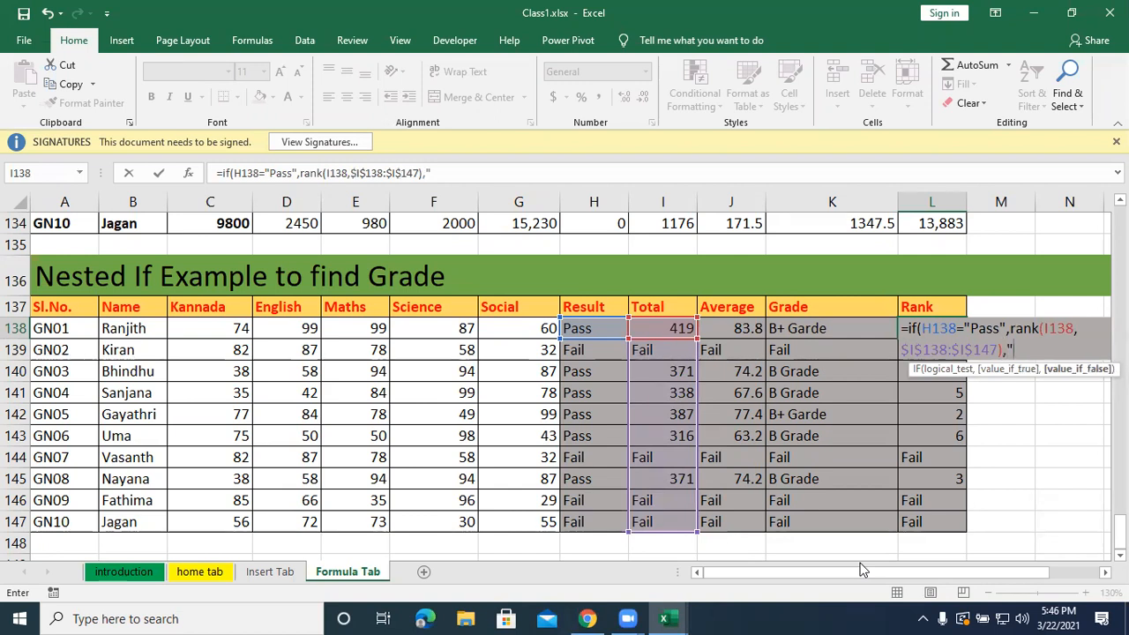
{"action": "type", "text": "Fail\")"}
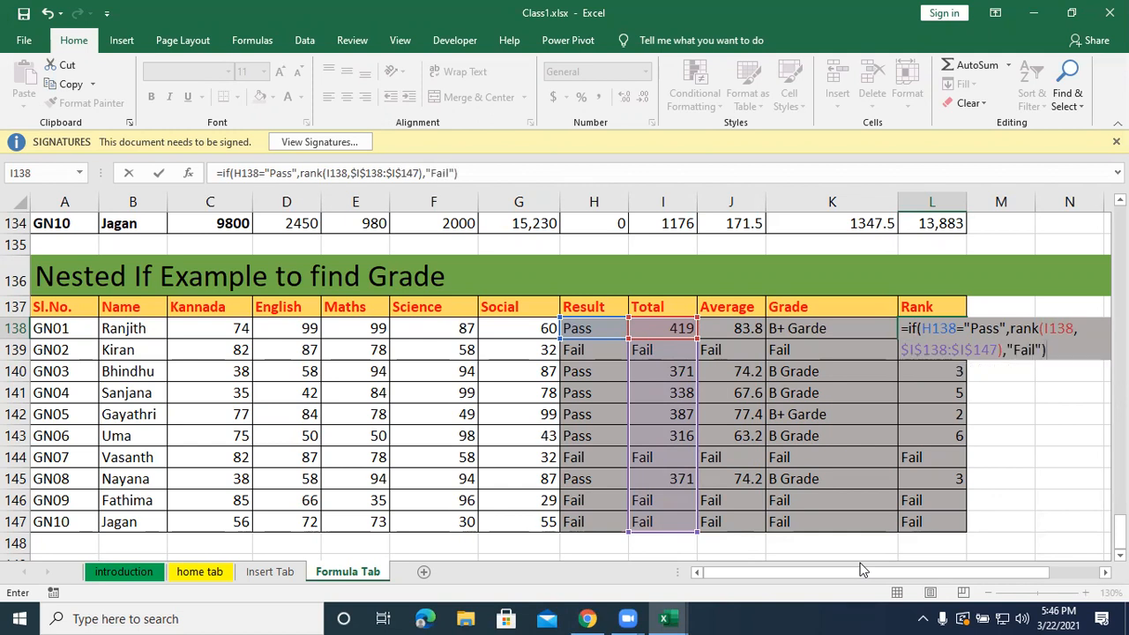
Set "Fail" as the value if false in L138's formula, close the IF and enter it.
{"action": "key", "text": "Return"}
Review the references used by the IF and RANK formula in L138, leaving the cell as it is.
{"action": "double_click", "coordinate": [941, 328]}
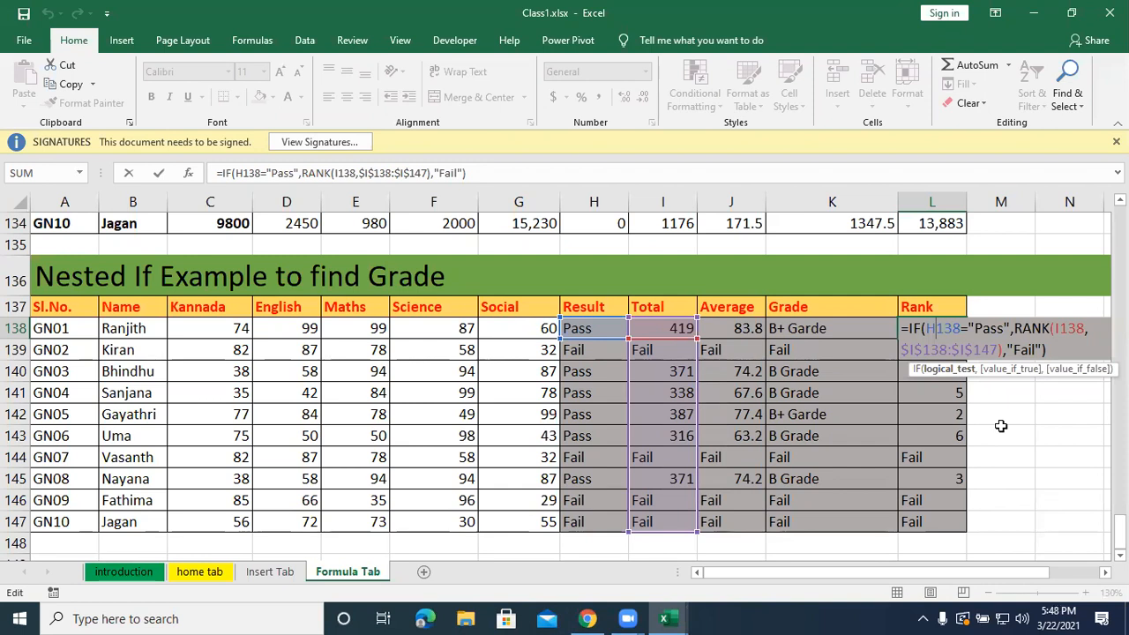
{"action": "key", "text": "Return"}
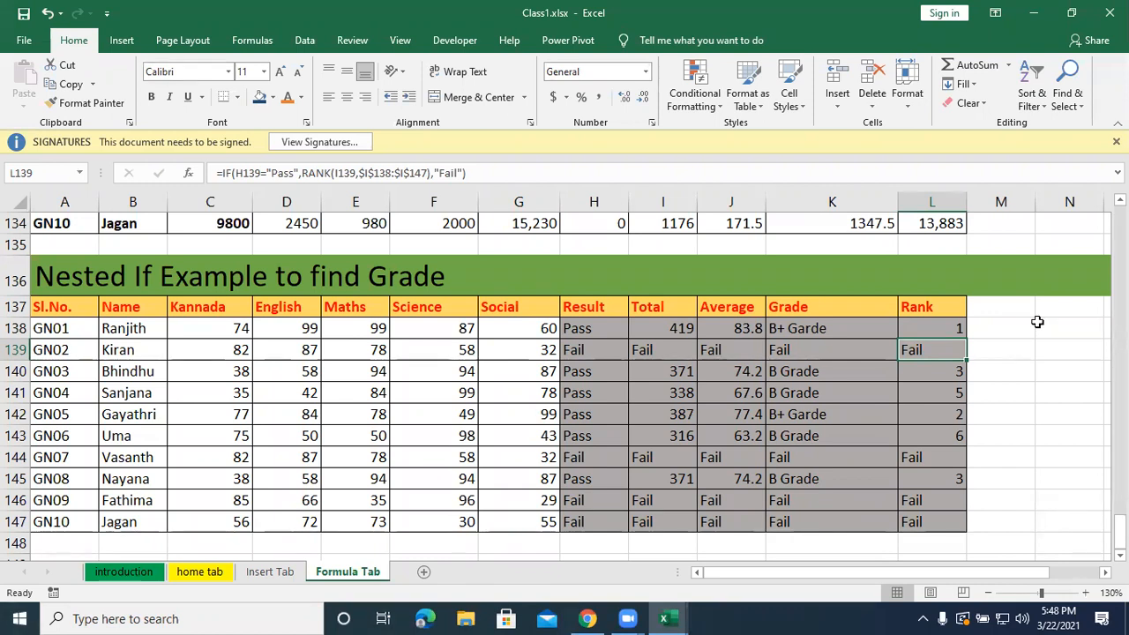
{"action": "scroll", "coordinate": [695, 257], "scroll_direction": "up", "scroll_amount": 5}
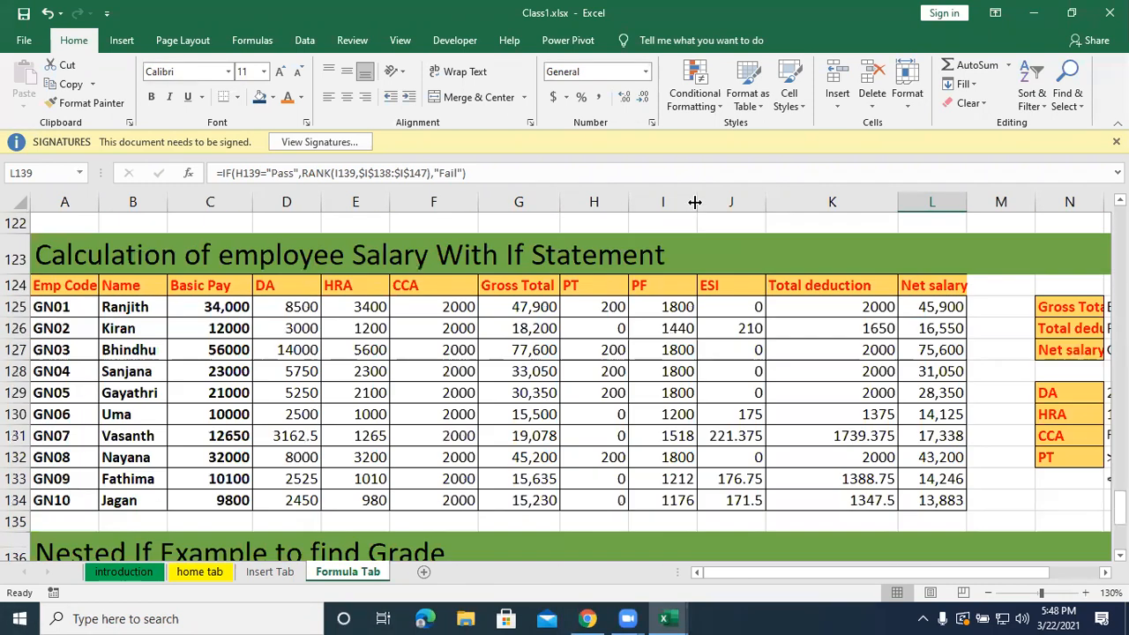
Review the If & And, Nested If and employee salary example tables, returning to the Nested If grade table with ranks.
{"action": "scroll", "coordinate": [525, 358], "scroll_direction": "up", "scroll_amount": 9}
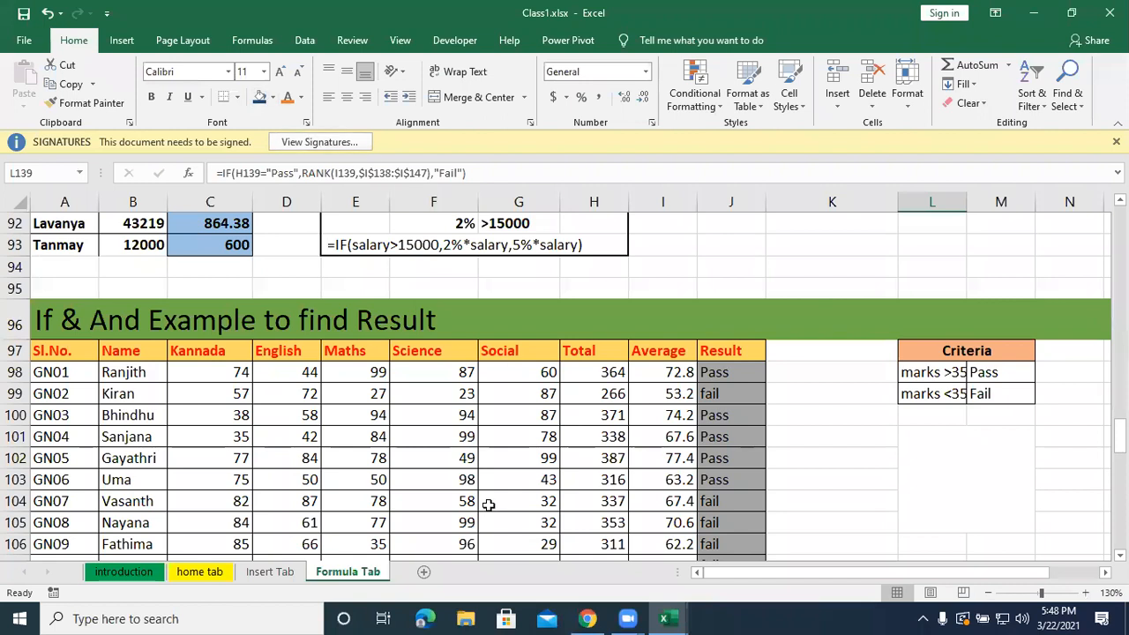
{"action": "scroll", "coordinate": [488, 504], "scroll_direction": "up", "scroll_amount": 9}
{"action": "scroll", "coordinate": [486, 504], "scroll_direction": "down", "scroll_amount": 11}
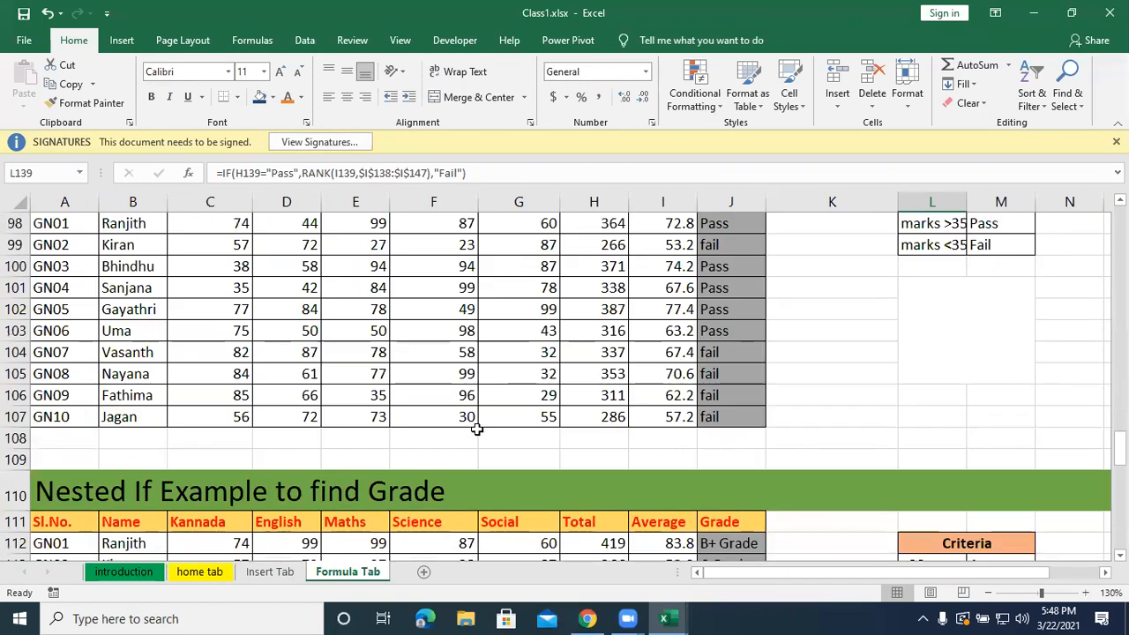
{"action": "scroll", "coordinate": [473, 420], "scroll_direction": "up", "scroll_amount": 2}
{"action": "scroll", "coordinate": [473, 418], "scroll_direction": "down", "scroll_amount": 1}
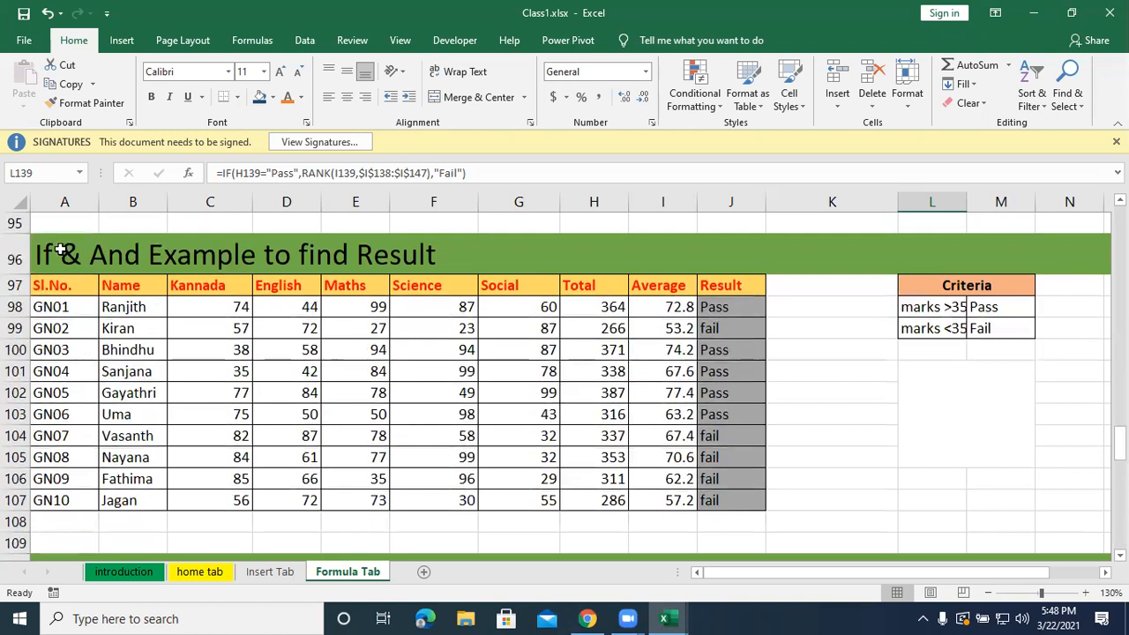
{"action": "scroll", "coordinate": [344, 343], "scroll_direction": "down", "scroll_amount": 17}
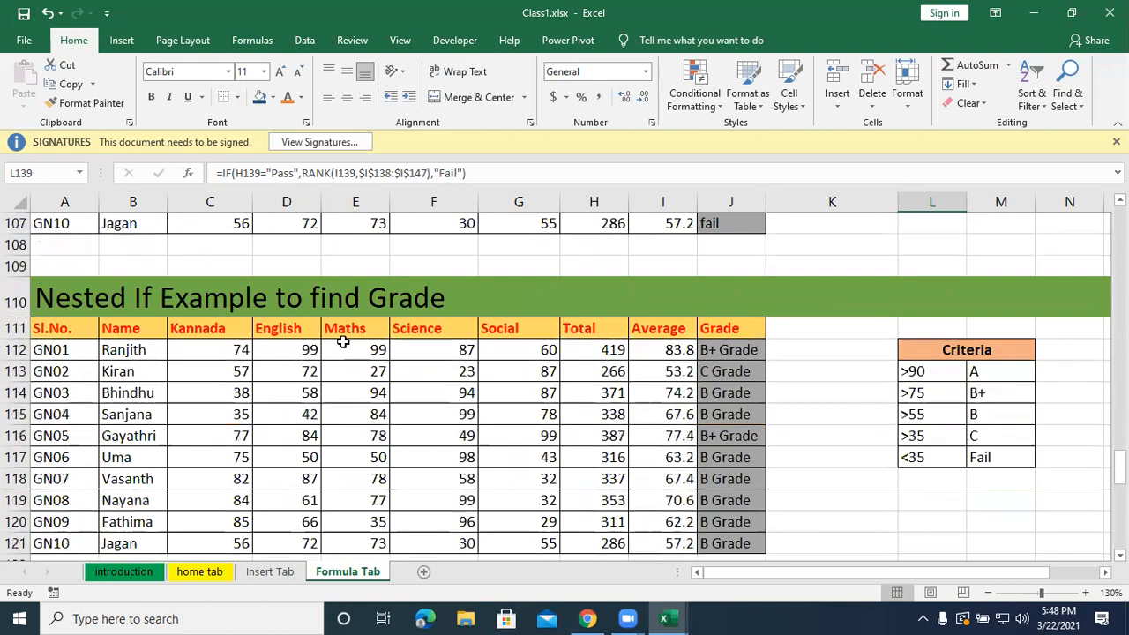
{"action": "scroll", "coordinate": [321, 289], "scroll_direction": "up", "scroll_amount": 3}
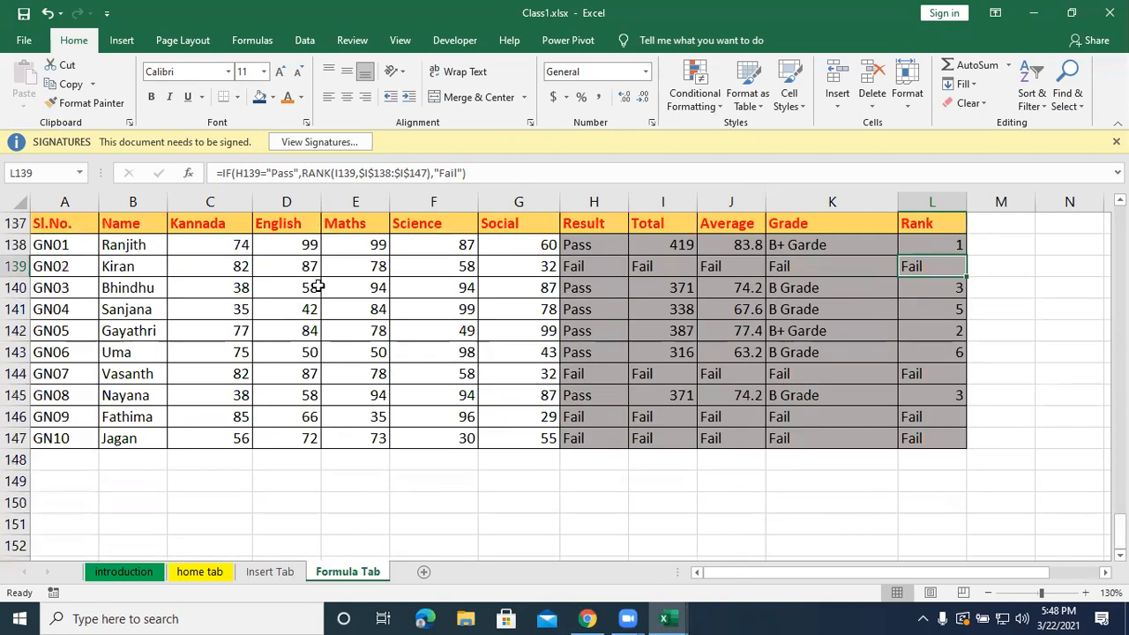
{"action": "left_click", "coordinate": [262, 313]}
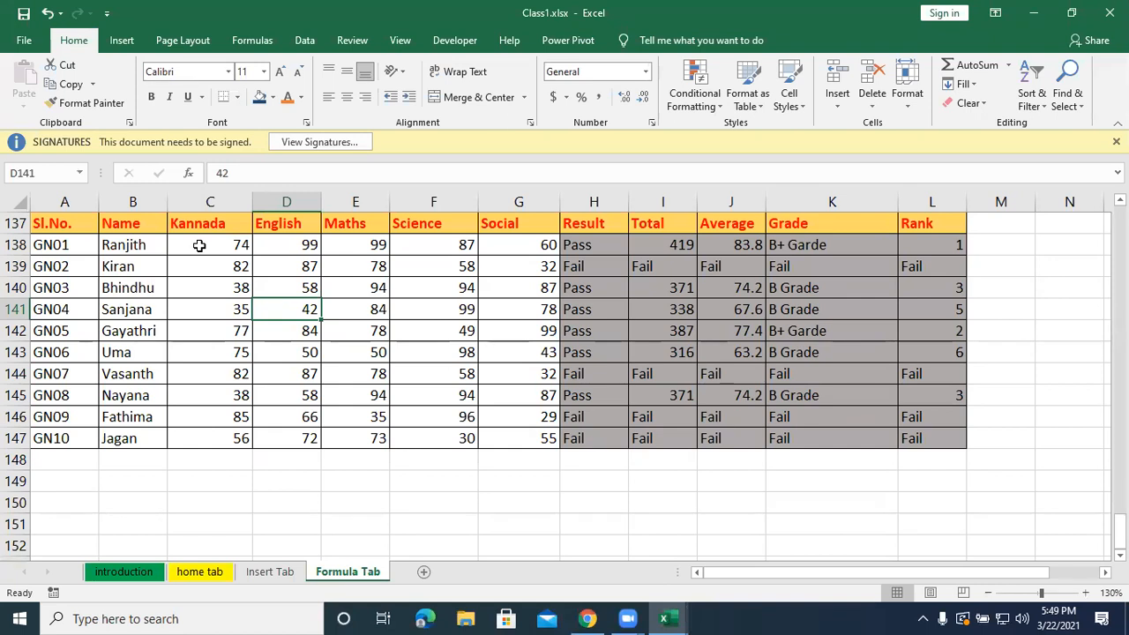
Open Data Validation for the subject marks in C138:G147 and allow only whole numbers.
{"action": "left_click_drag", "start_coordinate": [199, 246], "coordinate": [484, 439]}
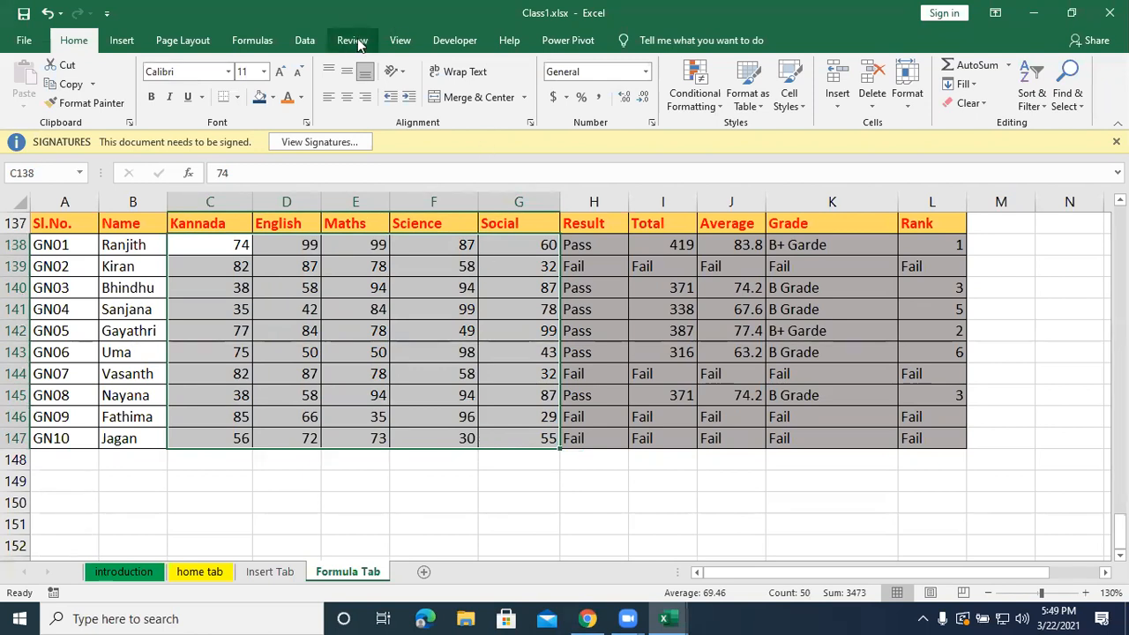
{"action": "left_click", "coordinate": [304, 40]}
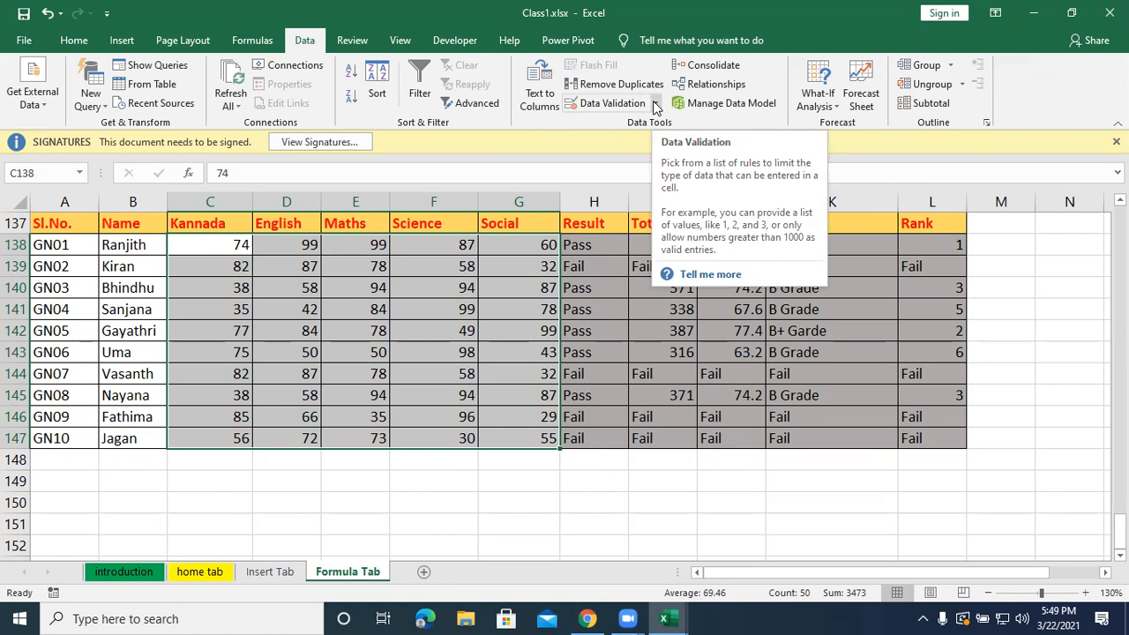
{"action": "left_click", "coordinate": [655, 104]}
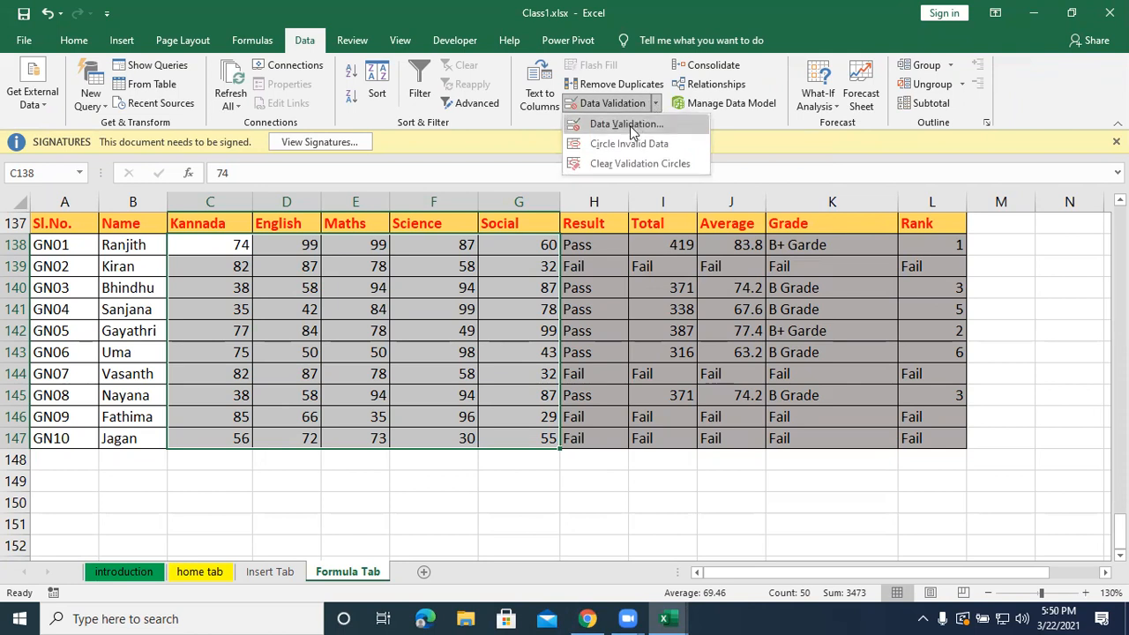
{"action": "left_click", "coordinate": [630, 125]}
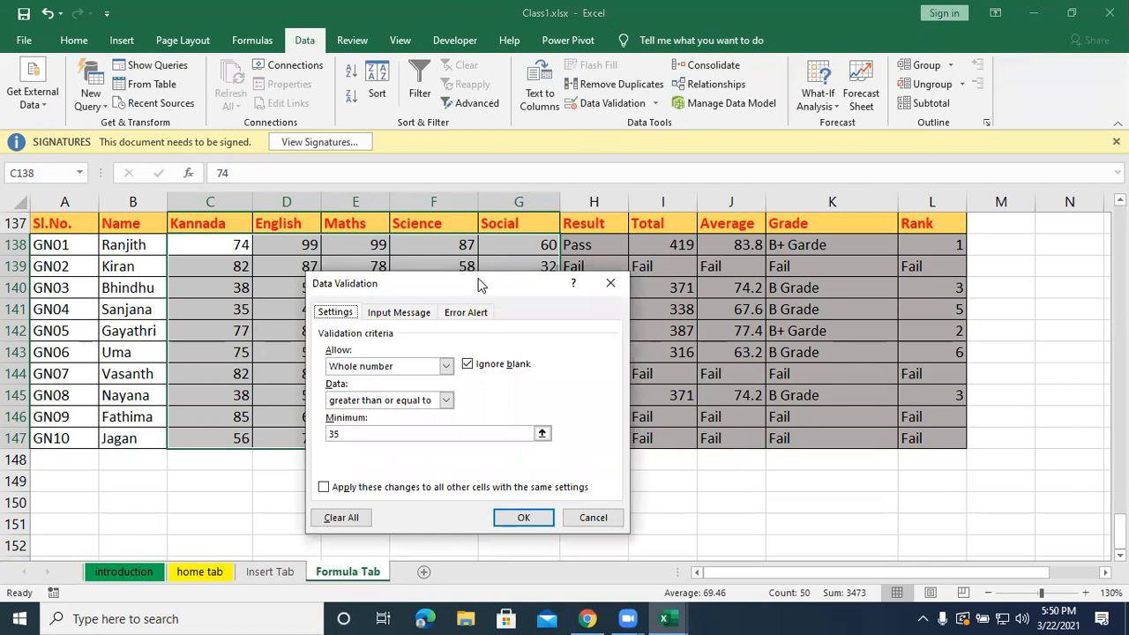
{"action": "left_click_drag", "start_coordinate": [472, 280], "coordinate": [446, 152]}
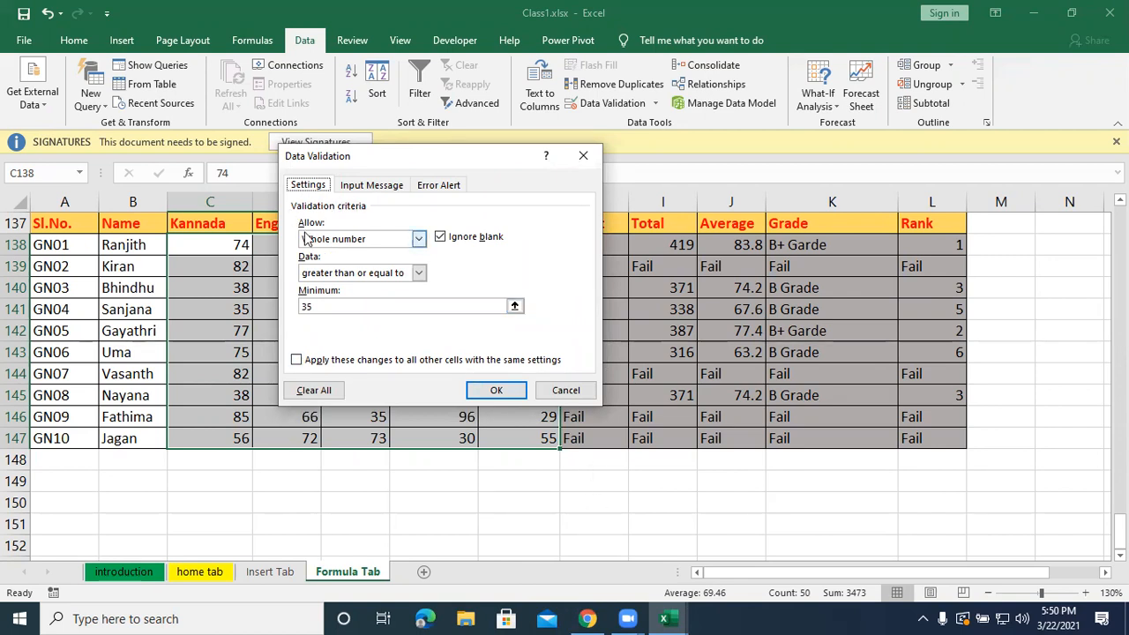
{"action": "left_click", "coordinate": [418, 239]}
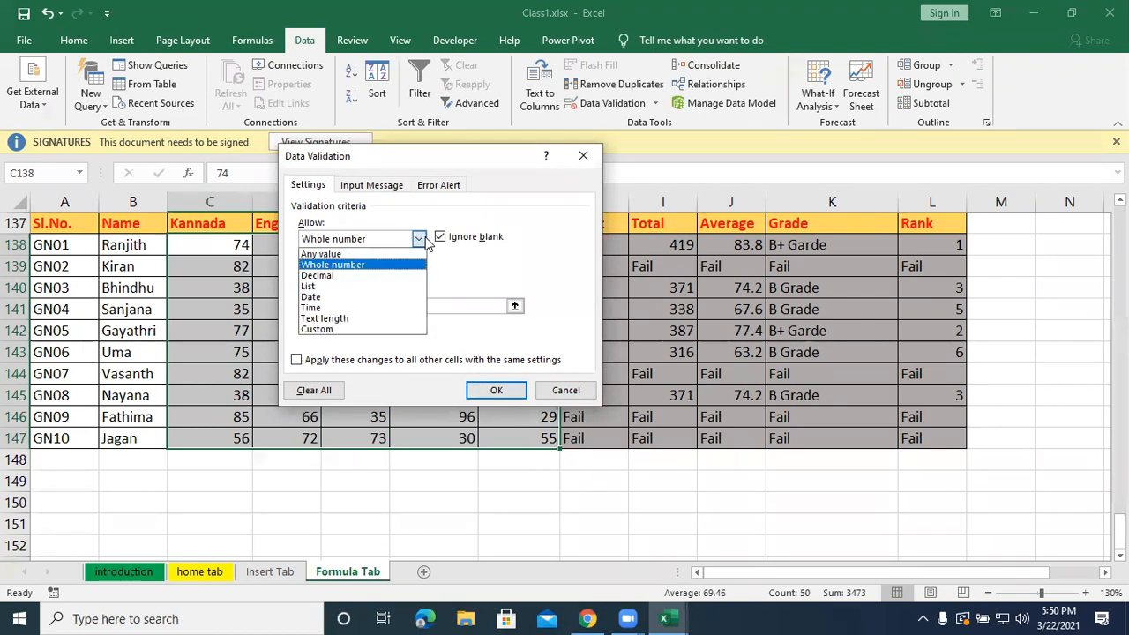
{"action": "left_click", "coordinate": [382, 255]}
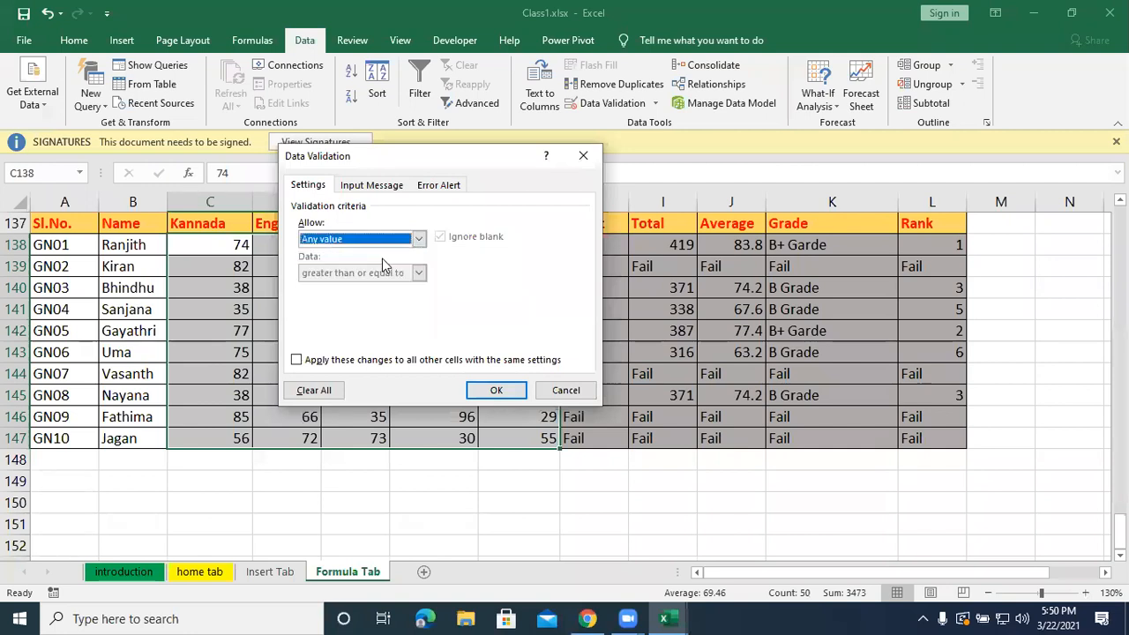
{"action": "left_click", "coordinate": [418, 242]}
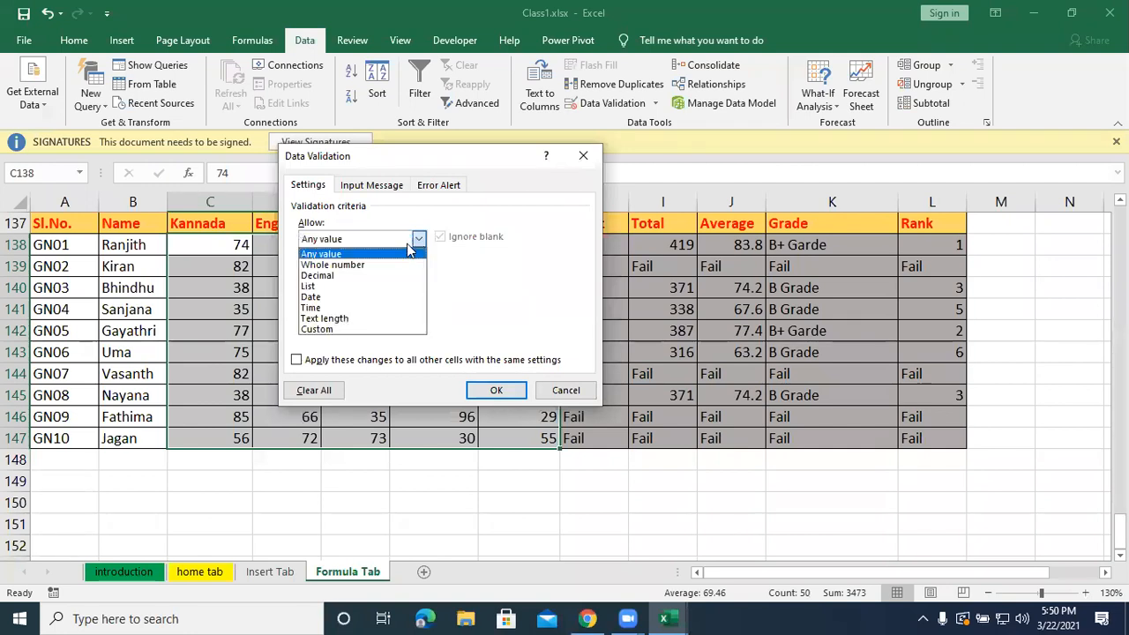
{"action": "left_click", "coordinate": [393, 266]}
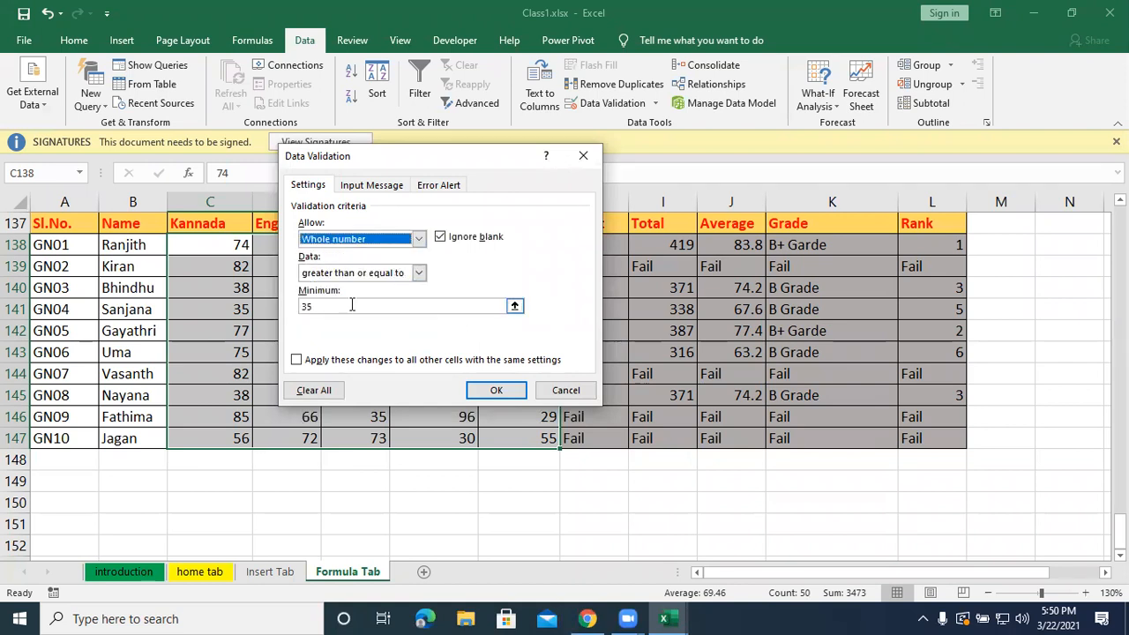
Require the marks to be greater than or equal to a minimum of 35 and apply the validation rule.
{"action": "left_click", "coordinate": [419, 274]}
{"action": "left_click", "coordinate": [385, 353]}
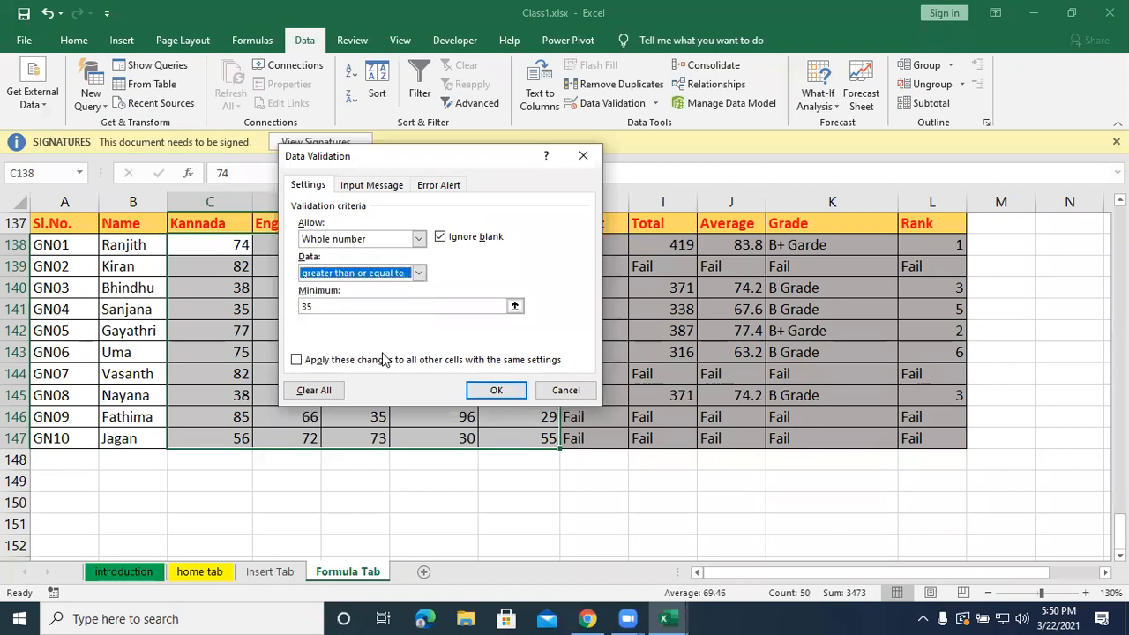
{"action": "left_click", "coordinate": [339, 305]}
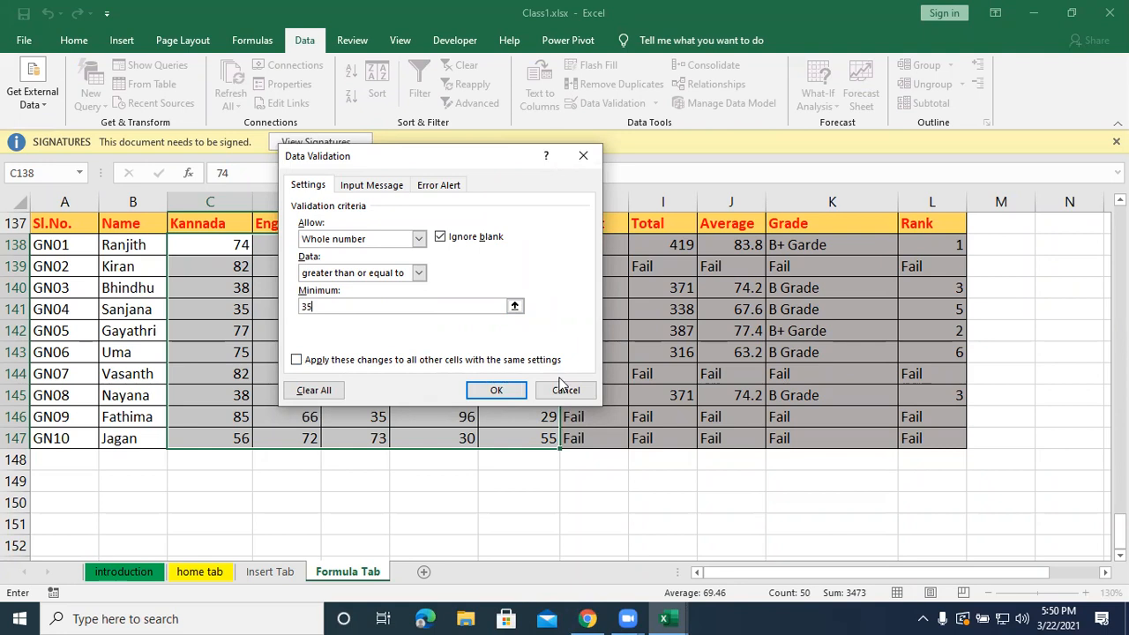
{"action": "left_click", "coordinate": [503, 388]}
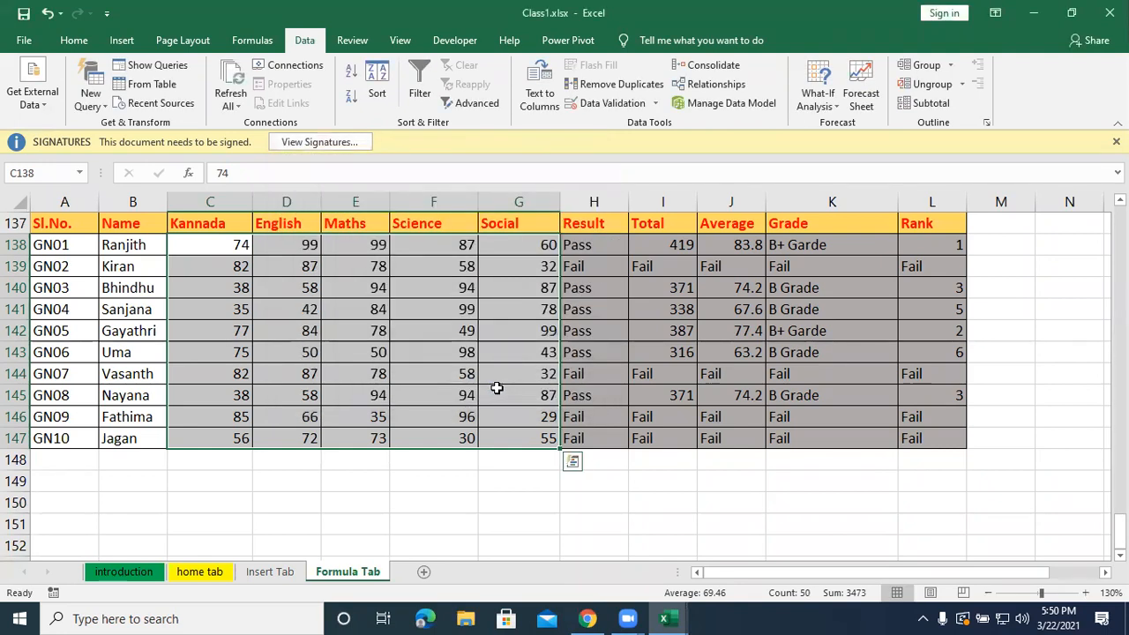
Circle the invalid data among the marks and clear the validation circles.
{"action": "left_click", "coordinate": [656, 105]}
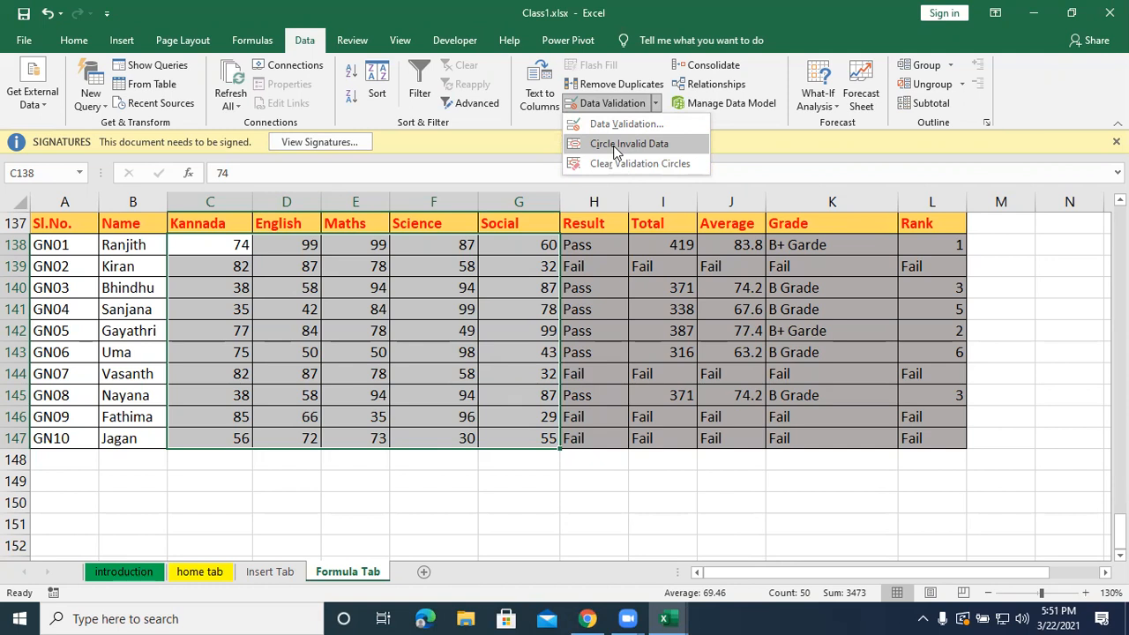
{"action": "left_click", "coordinate": [615, 147]}
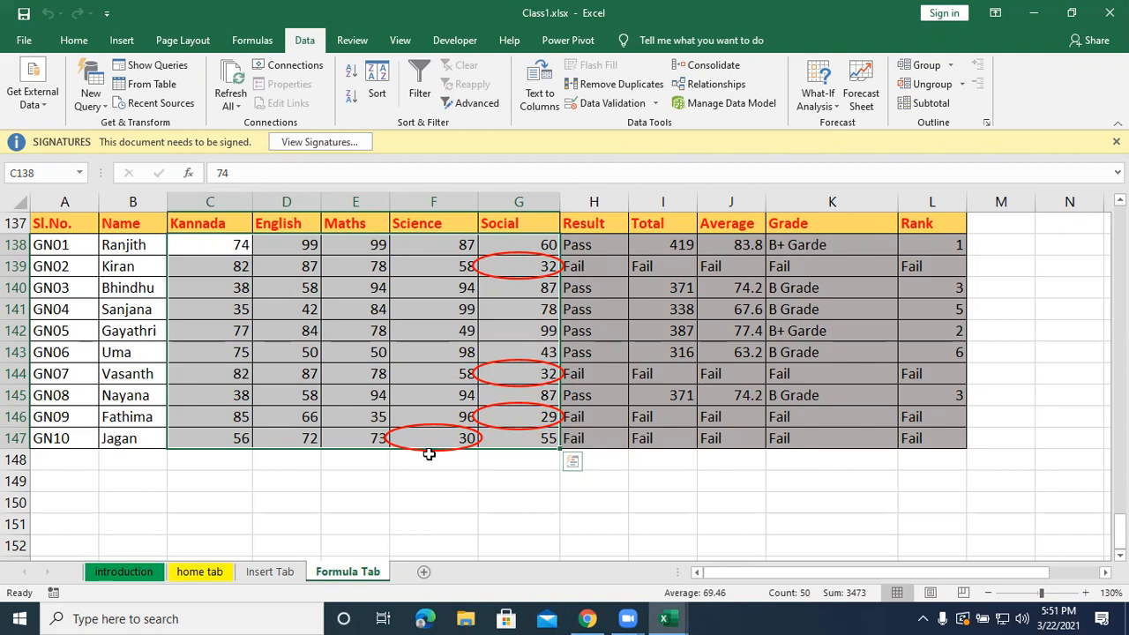
{"action": "left_click", "coordinate": [655, 104]}
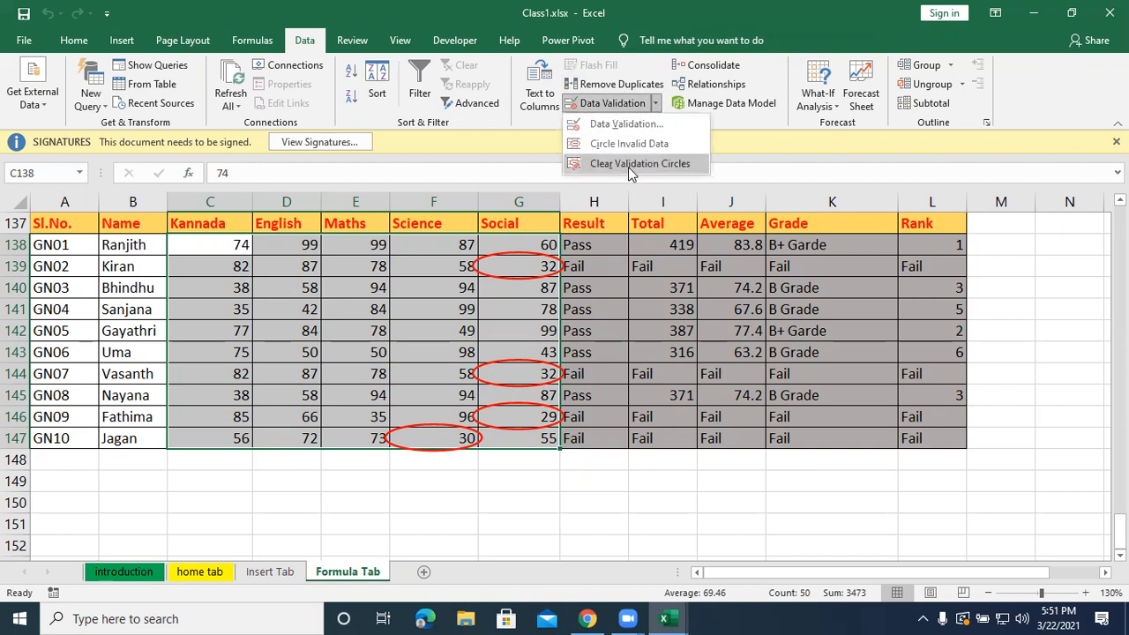
{"action": "left_click", "coordinate": [629, 166]}
Alternate between circling invalid marks and clearing the validation circles, ending with the invalid marks circled.
{"action": "left_click", "coordinate": [654, 100]}
{"action": "left_click", "coordinate": [657, 145]}
{"action": "left_click", "coordinate": [658, 106]}
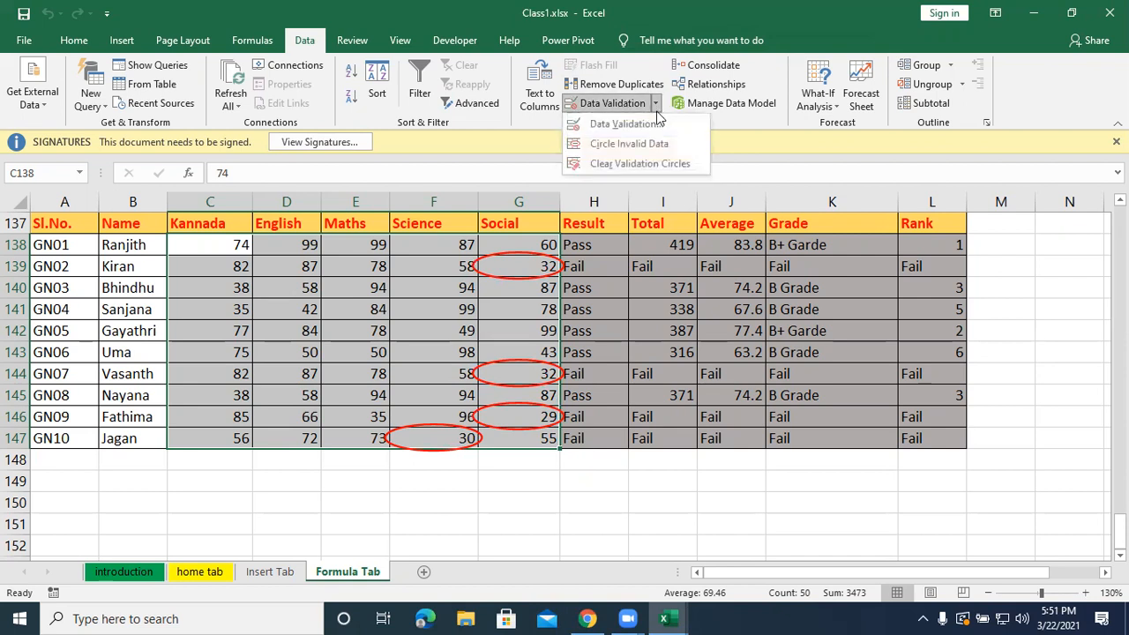
{"action": "left_click", "coordinate": [642, 151]}
{"action": "left_click", "coordinate": [660, 103]}
{"action": "left_click", "coordinate": [641, 146]}
{"action": "left_click", "coordinate": [656, 103]}
{"action": "left_click", "coordinate": [639, 165]}
{"action": "left_click", "coordinate": [656, 104]}
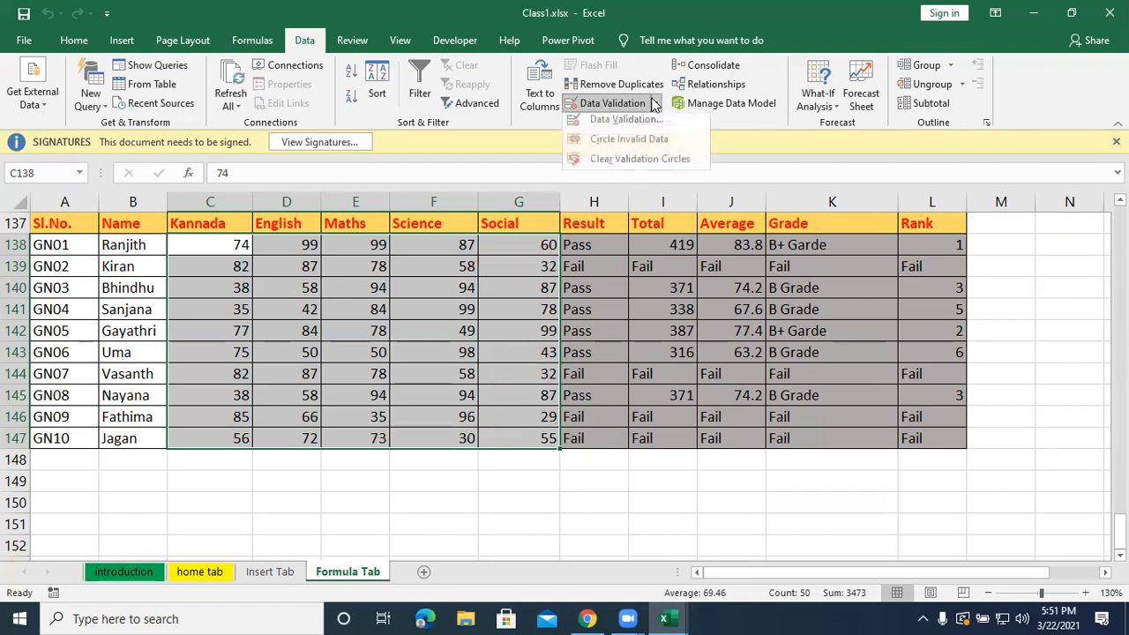
{"action": "left_click", "coordinate": [644, 148]}
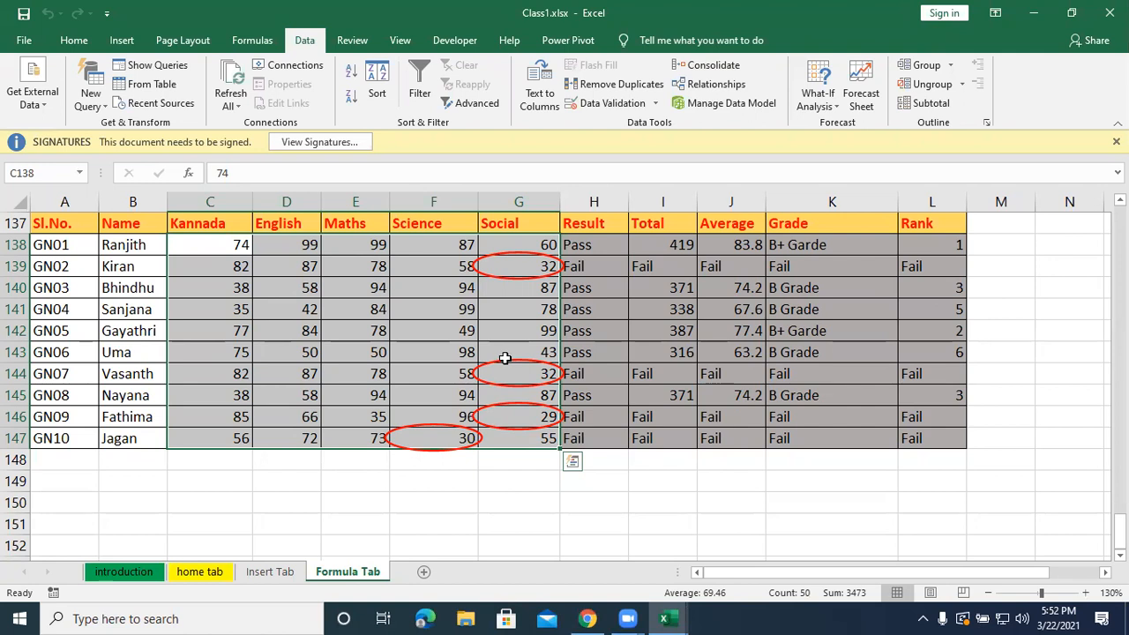
Bring up the Quick Analysis options for the selected marks range and dismiss them without applying anything.
{"action": "key", "text": "ctrl+q"}
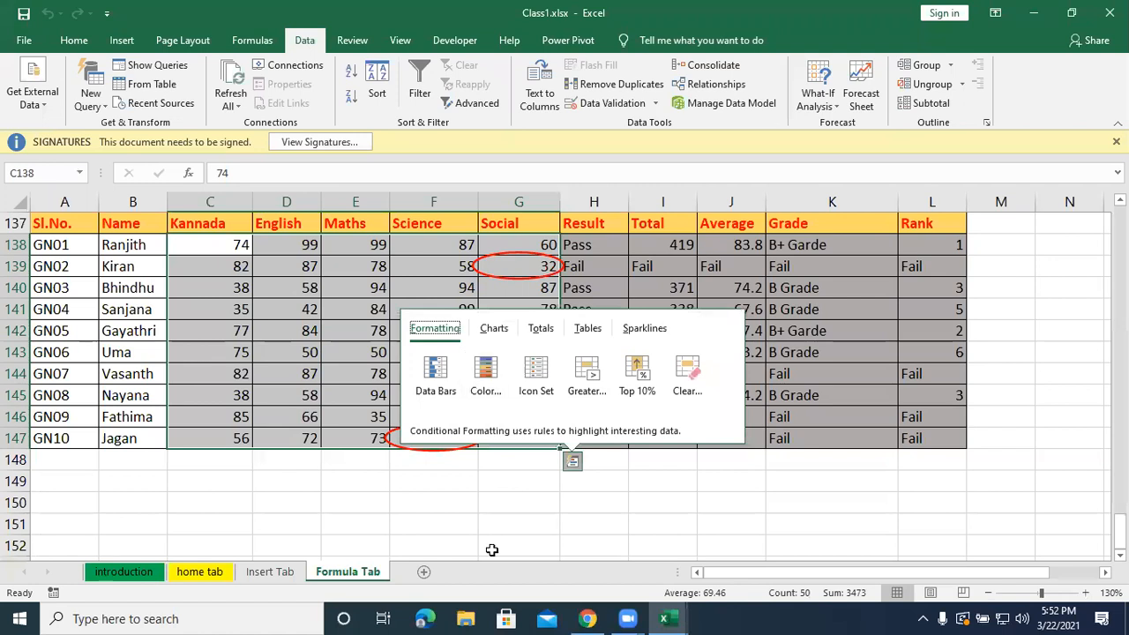
{"action": "left_click", "coordinate": [491, 508]}
Use Go To to jump to the named range Sales_Report, and return to the Formula Tab sheet.
{"action": "key", "text": "ctrl+g"}
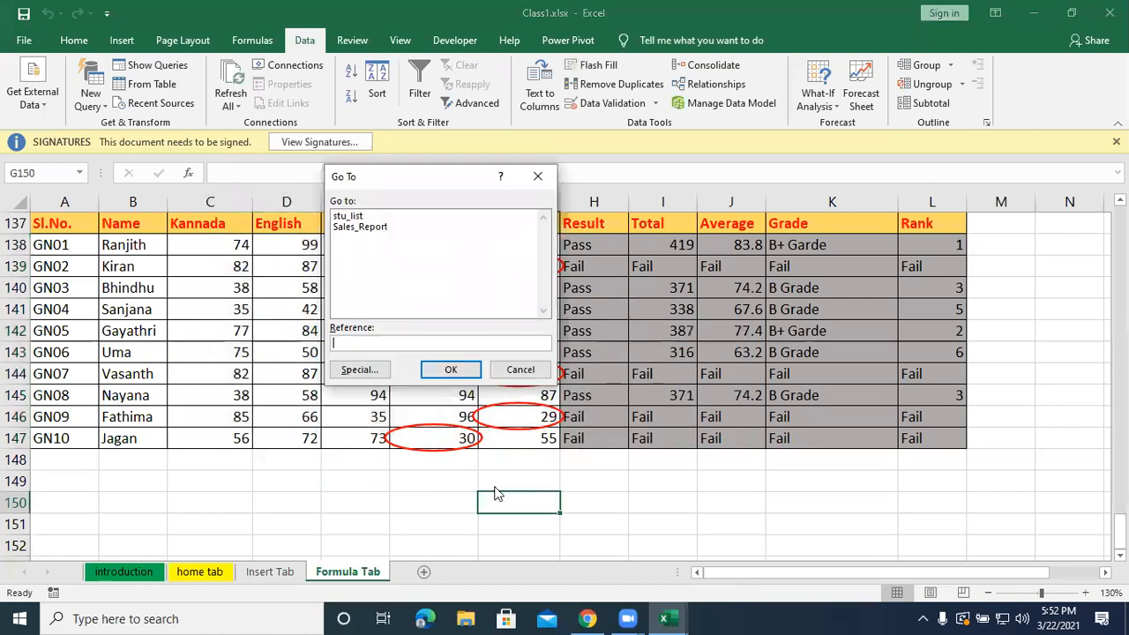
{"action": "left_click", "coordinate": [360, 227]}
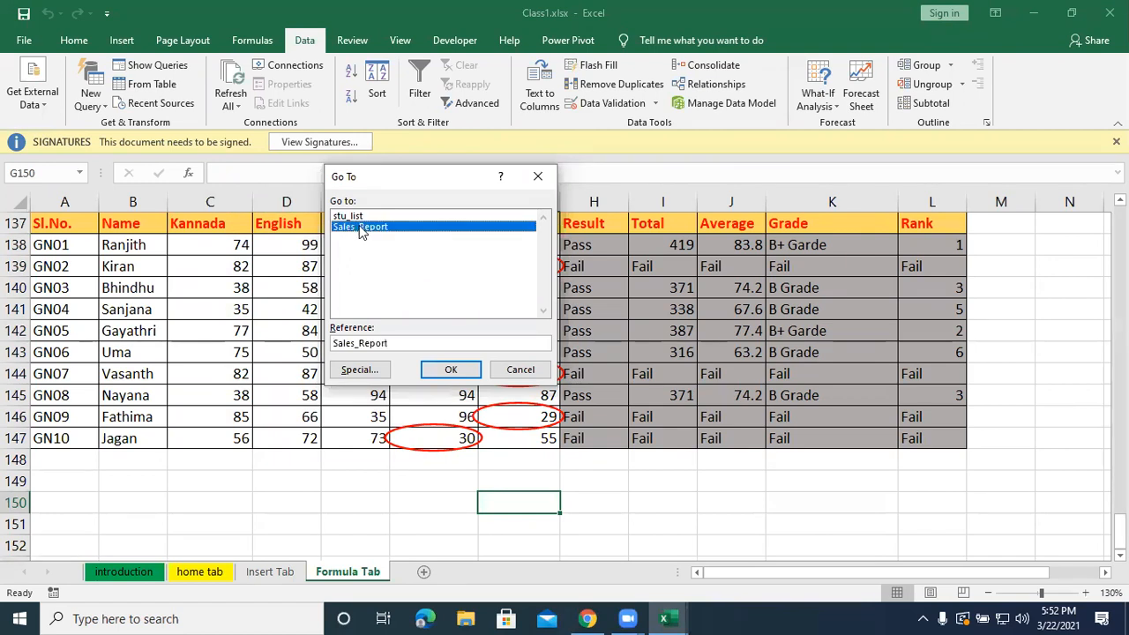
{"action": "left_click", "coordinate": [452, 369]}
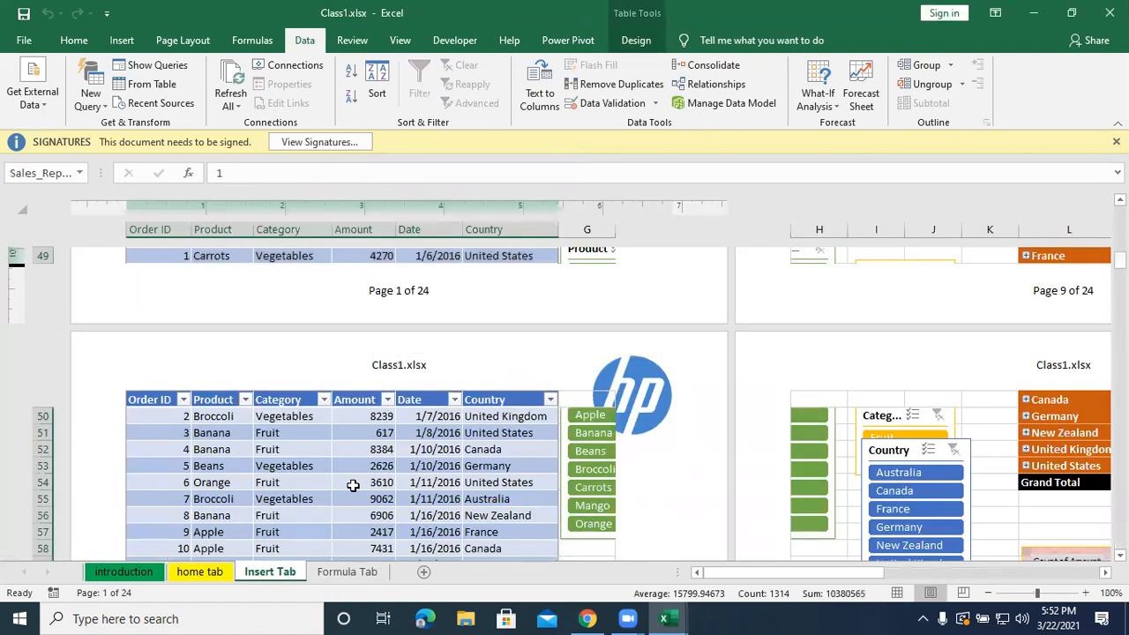
{"action": "left_click", "coordinate": [353, 571]}
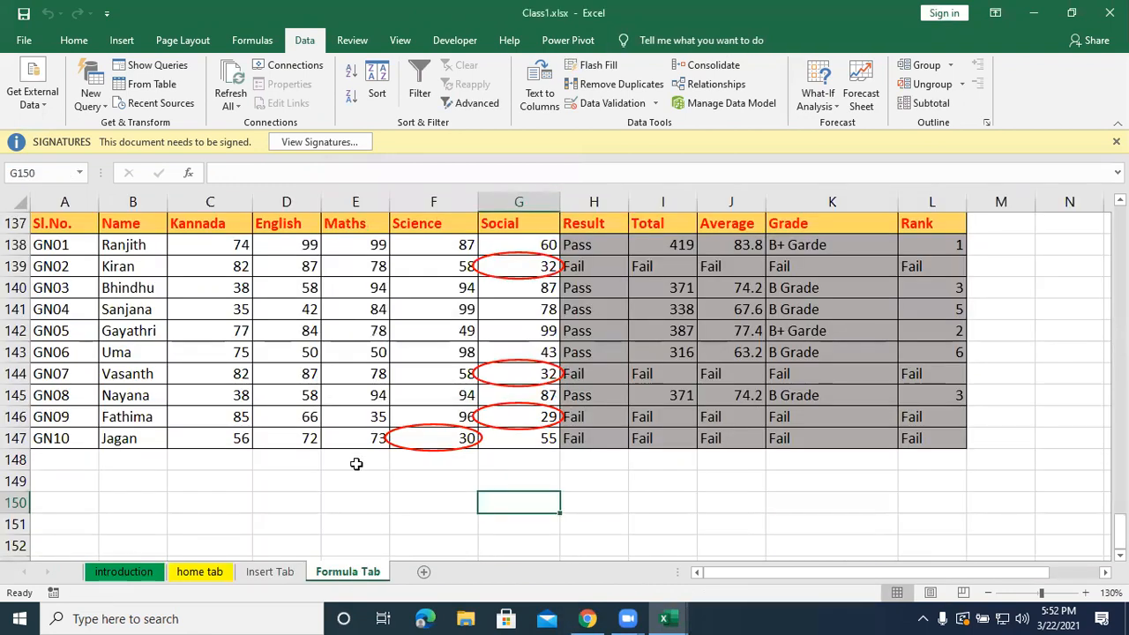
Define the workbook-level name Gross_Total for the Gross Total column G124:G134 of the employee salary table.
{"action": "scroll", "coordinate": [357, 464], "scroll_direction": "up", "scroll_amount": 6}
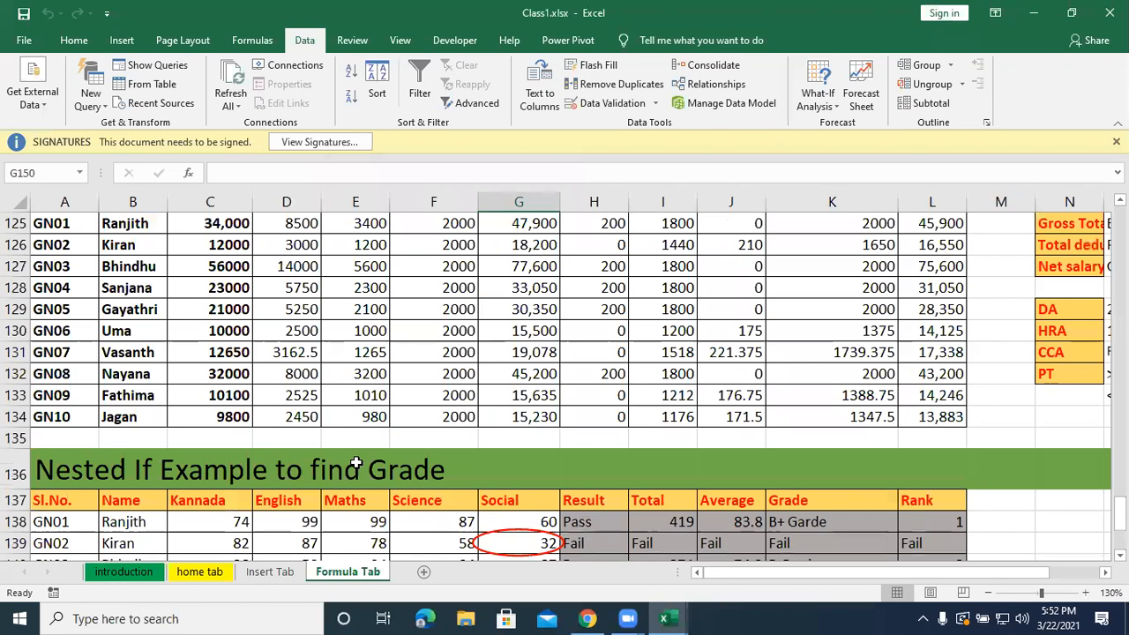
{"action": "scroll", "coordinate": [357, 464], "scroll_direction": "down", "scroll_amount": 2}
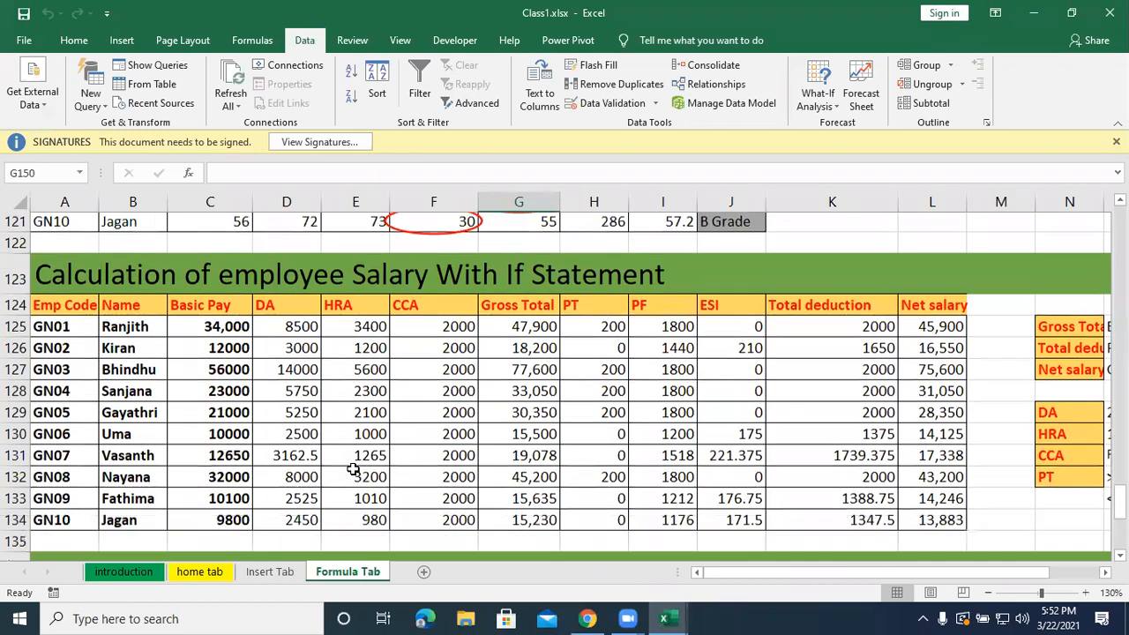
{"action": "scroll", "coordinate": [353, 470], "scroll_direction": "up", "scroll_amount": 2}
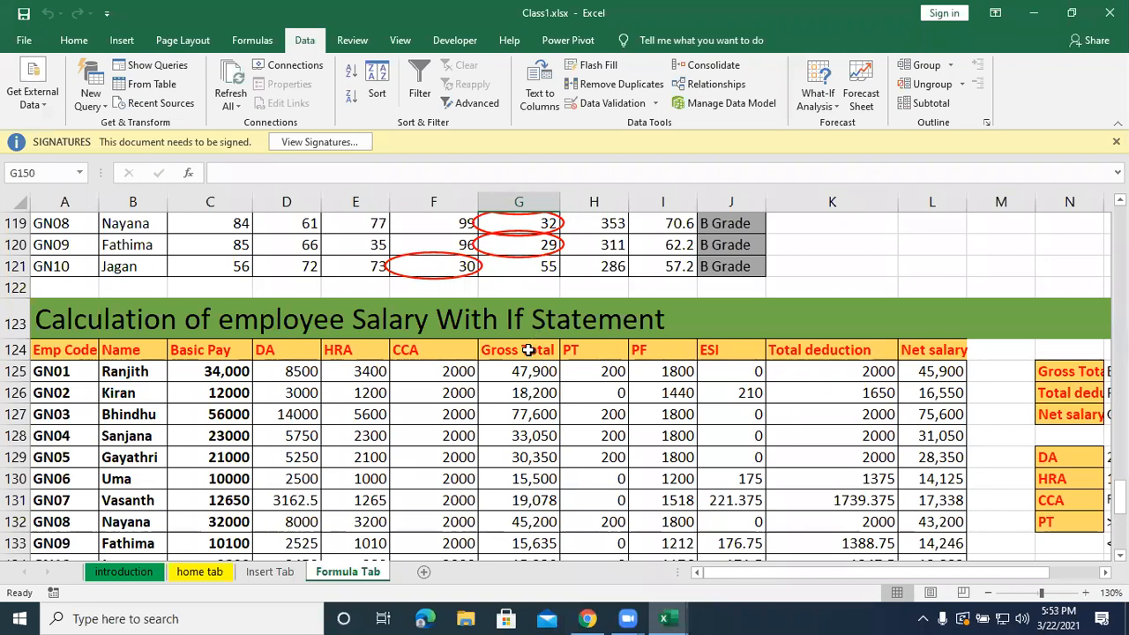
{"action": "scroll", "coordinate": [527, 350], "scroll_direction": "down", "scroll_amount": 1}
{"action": "left_click_drag", "start_coordinate": [514, 280], "coordinate": [514, 499]}
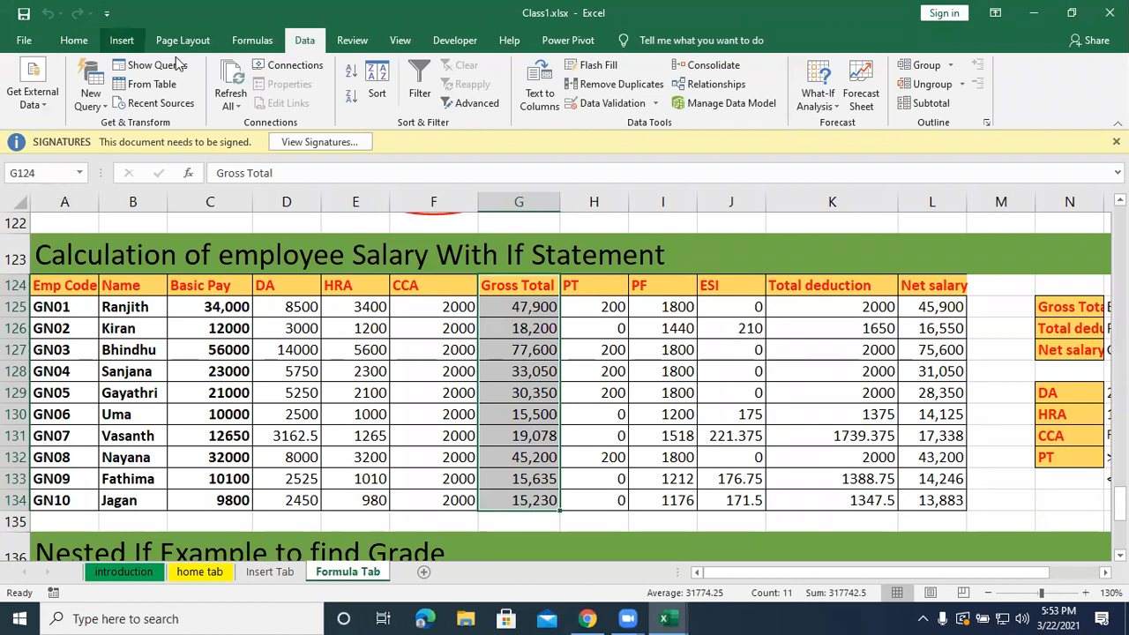
{"action": "left_click", "coordinate": [272, 44]}
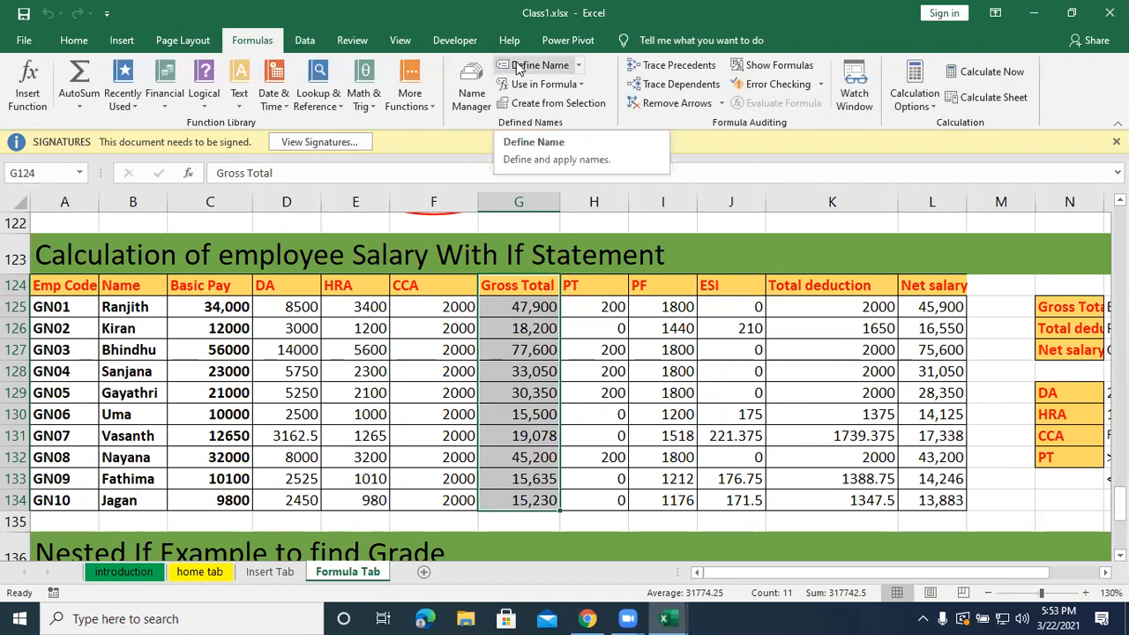
{"action": "left_click", "coordinate": [518, 66]}
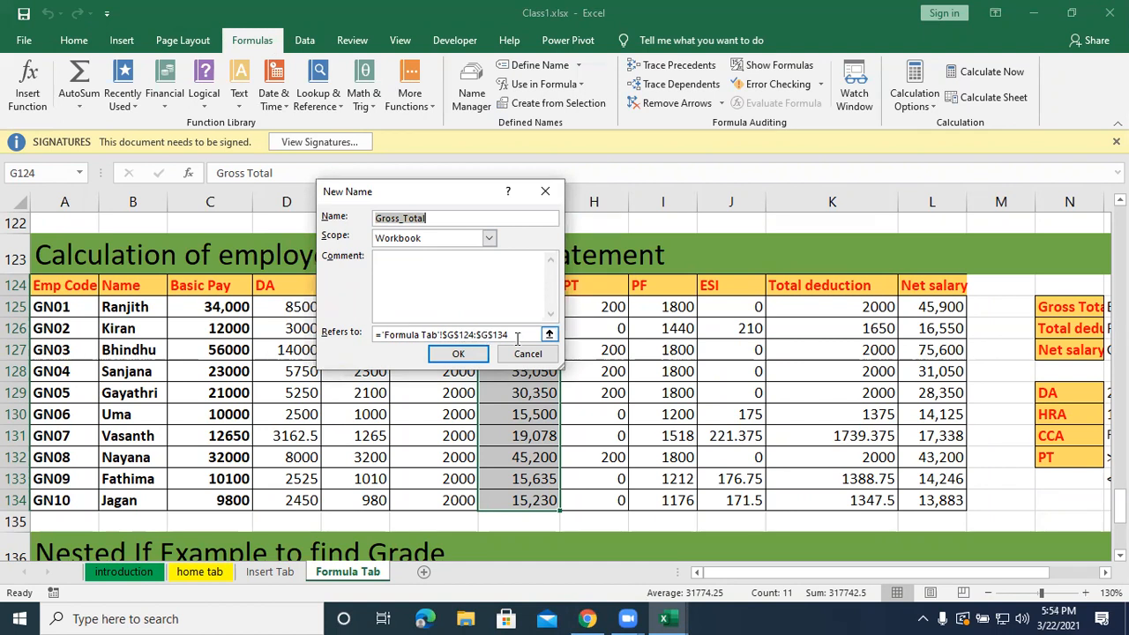
{"action": "left_click", "coordinate": [445, 356]}
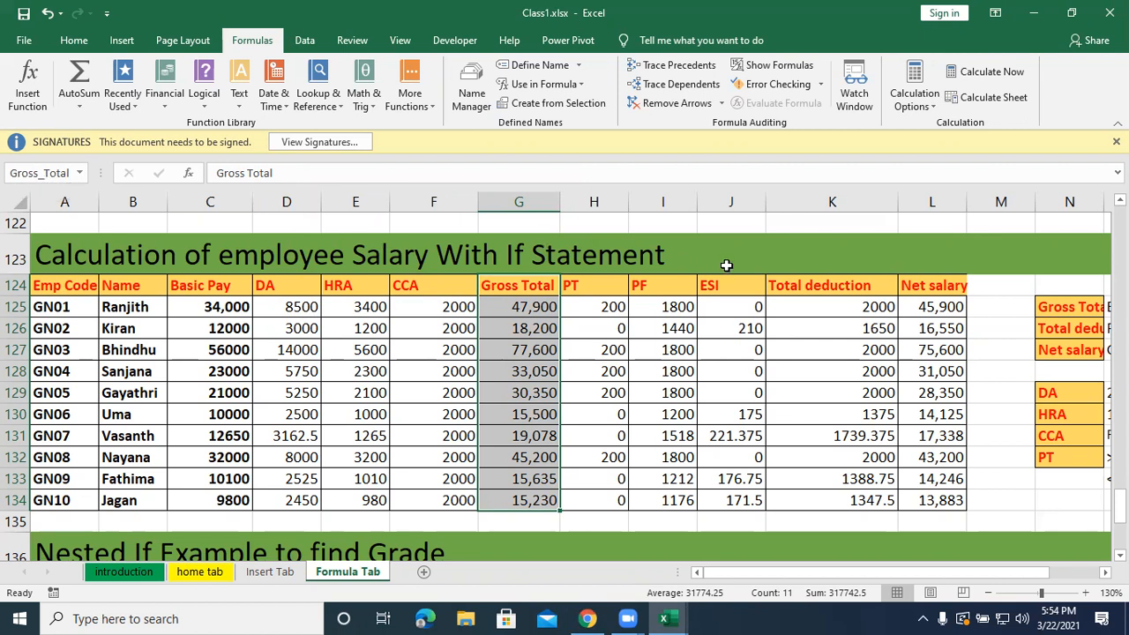
{"action": "left_click_drag", "start_coordinate": [786, 290], "coordinate": [809, 495]}
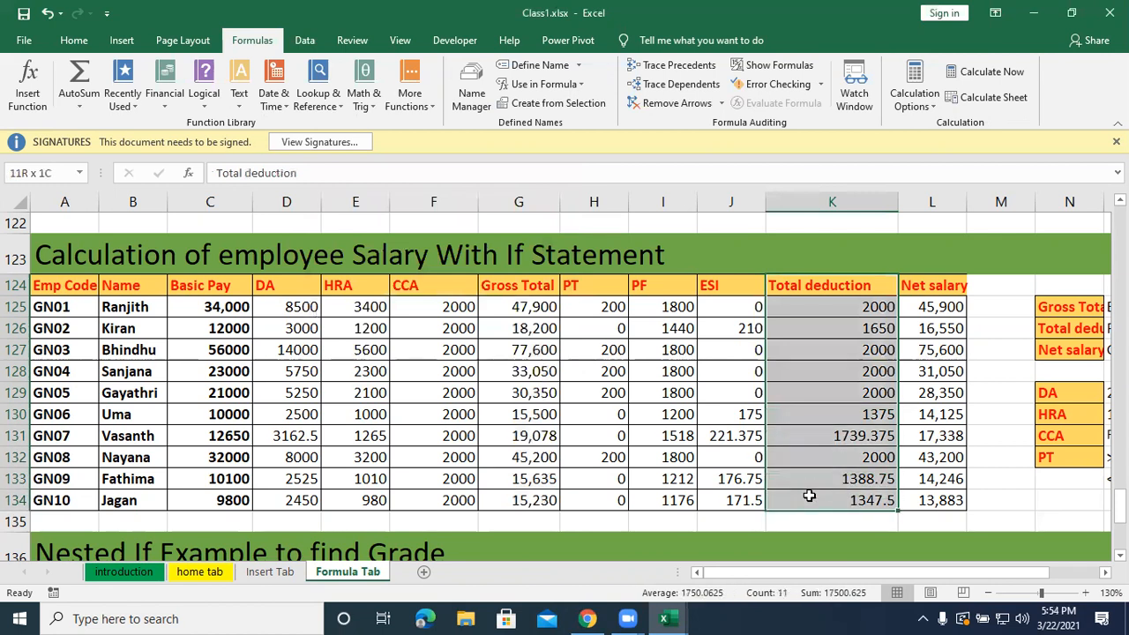
{"action": "left_click", "coordinate": [545, 68]}
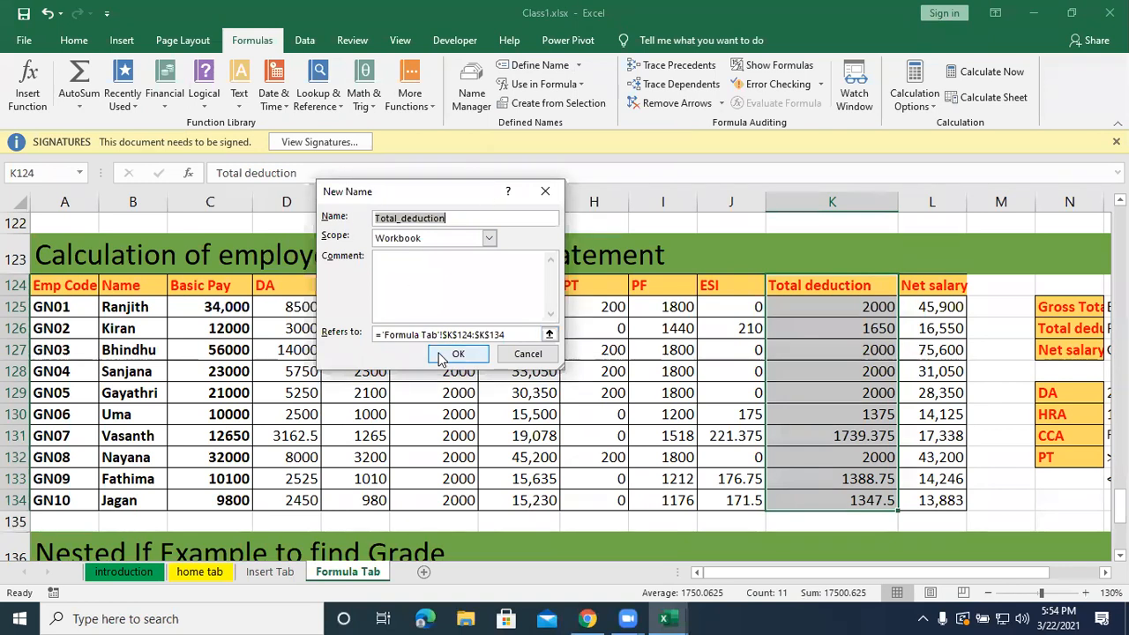
{"action": "left_click", "coordinate": [545, 192]}
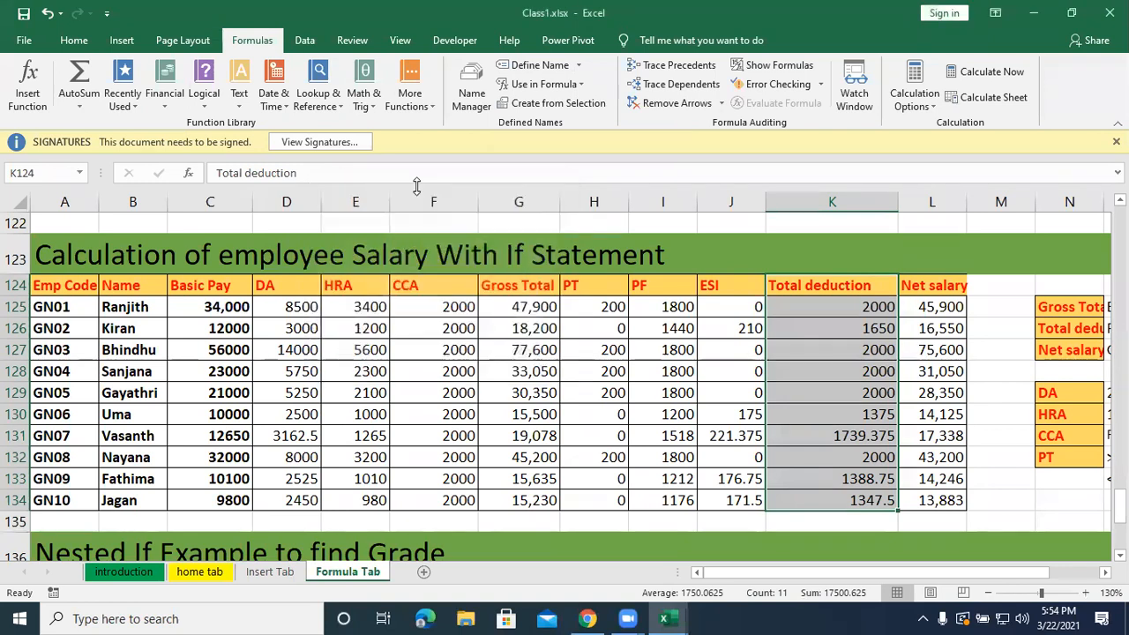
{"action": "left_click", "coordinate": [54, 173]}
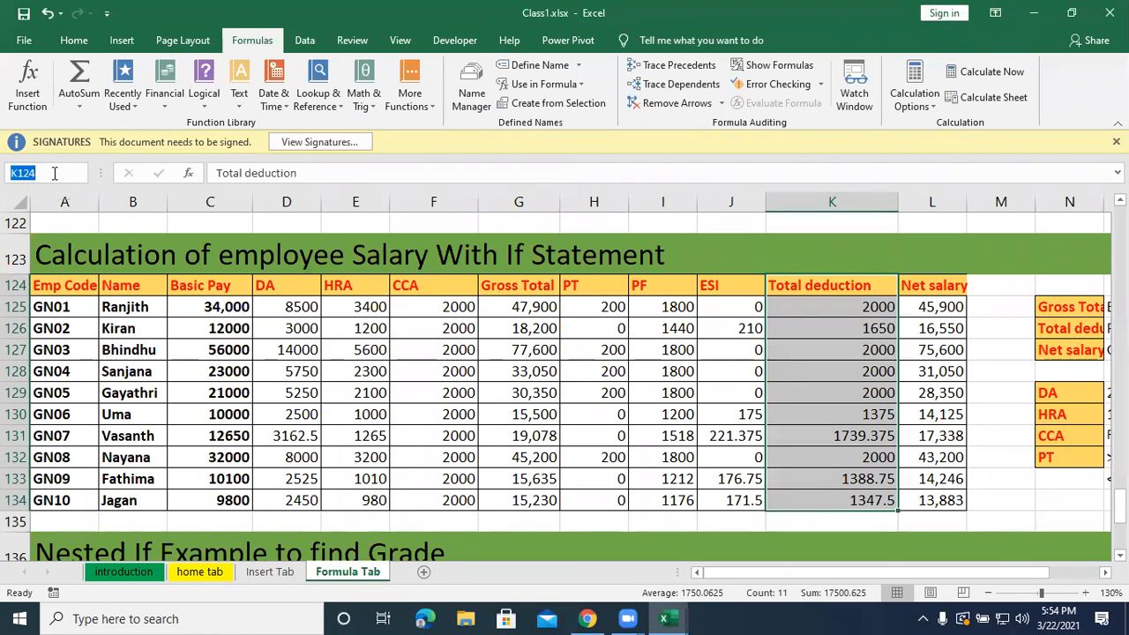
{"action": "key", "text": "Return"}
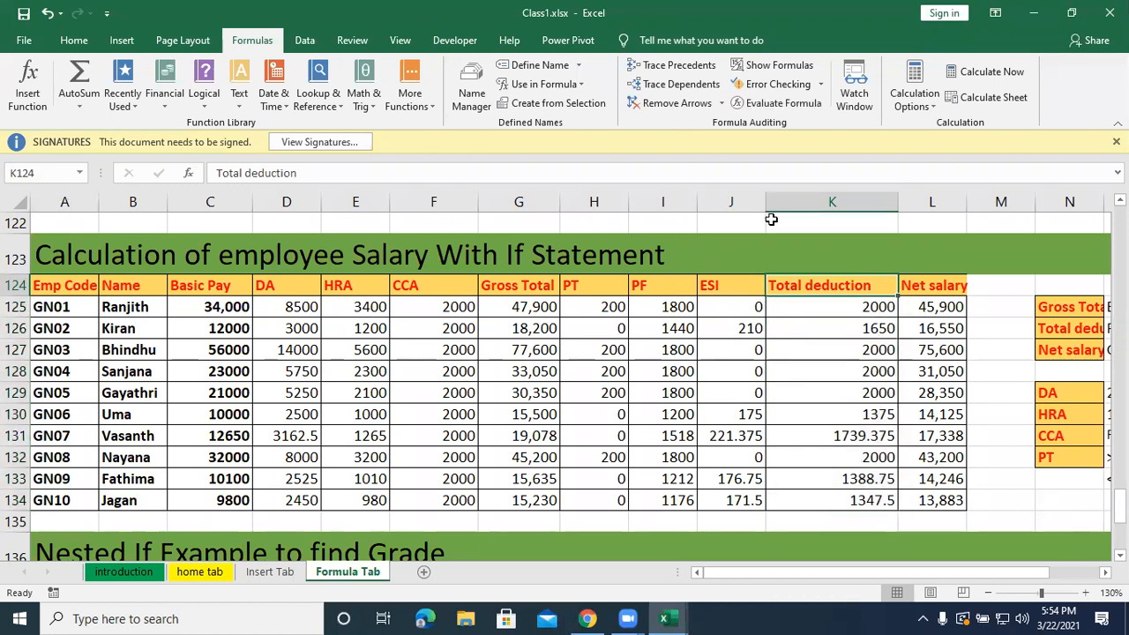
Define the workbook-level name Total_deduction for the Total deduction column K124:K134 of the salary table.
{"action": "left_click_drag", "start_coordinate": [796, 280], "coordinate": [821, 499]}
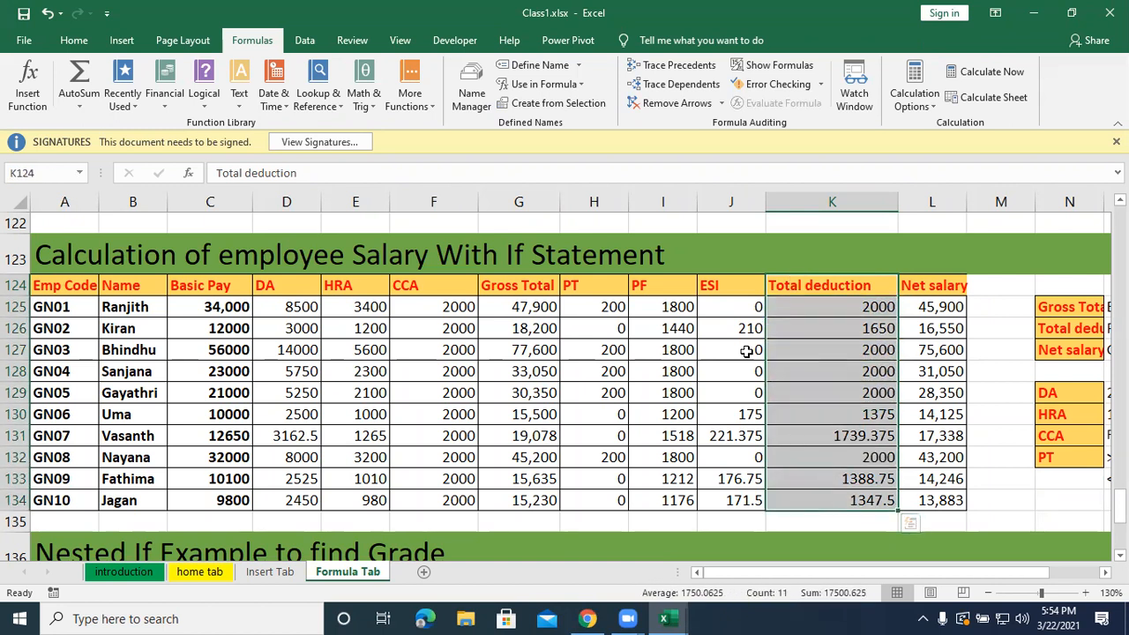
{"action": "left_click", "coordinate": [536, 65]}
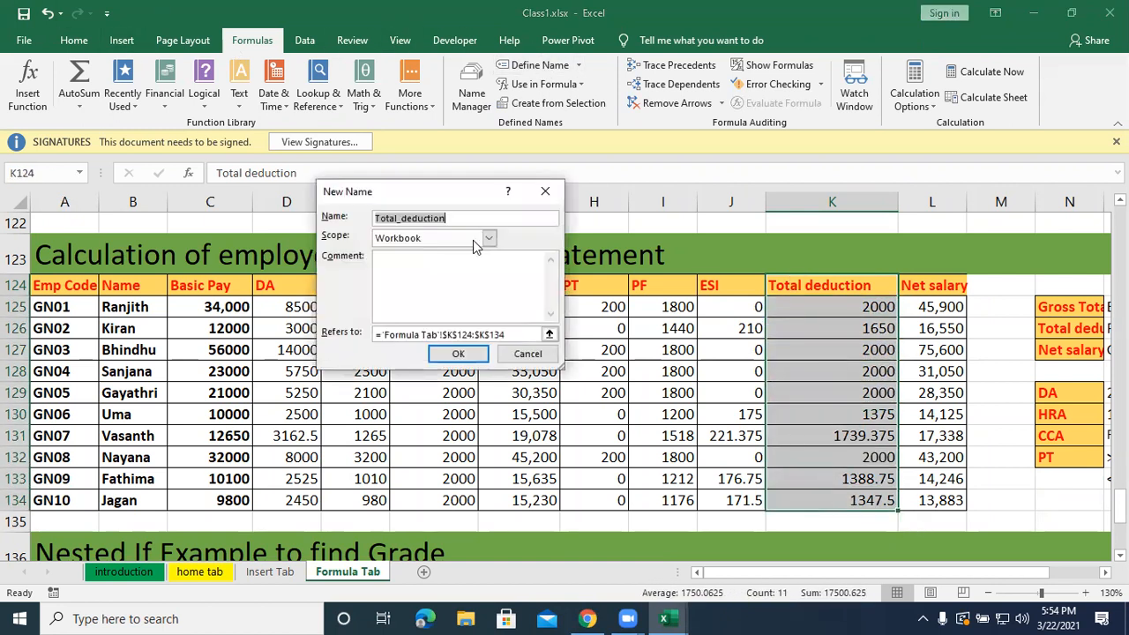
{"action": "left_click", "coordinate": [458, 353]}
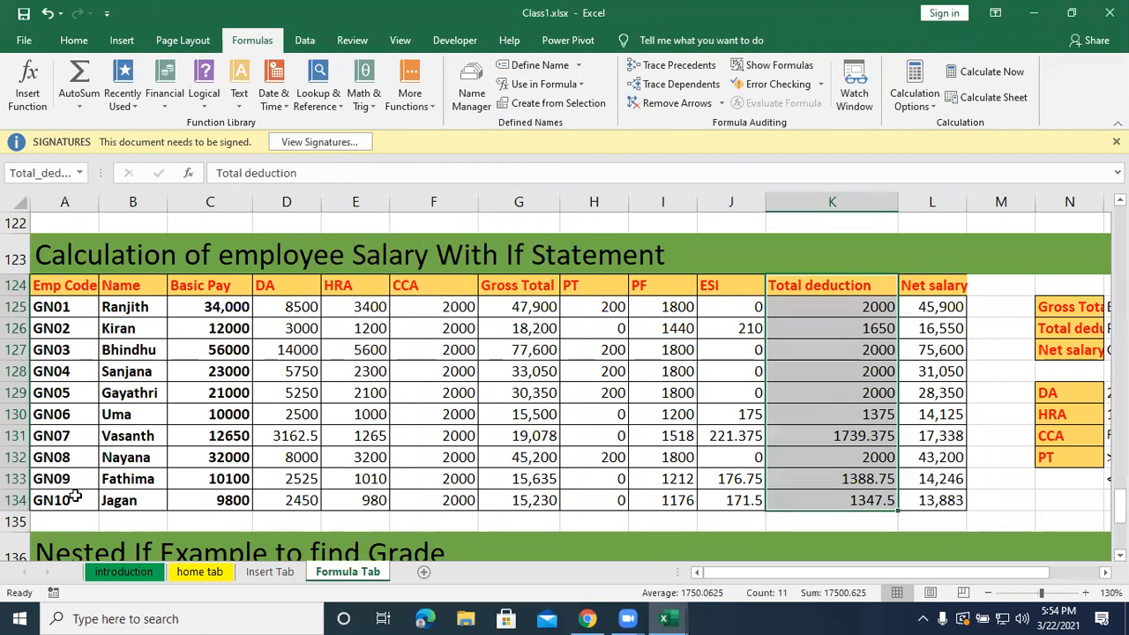
{"action": "left_click", "coordinate": [803, 41]}
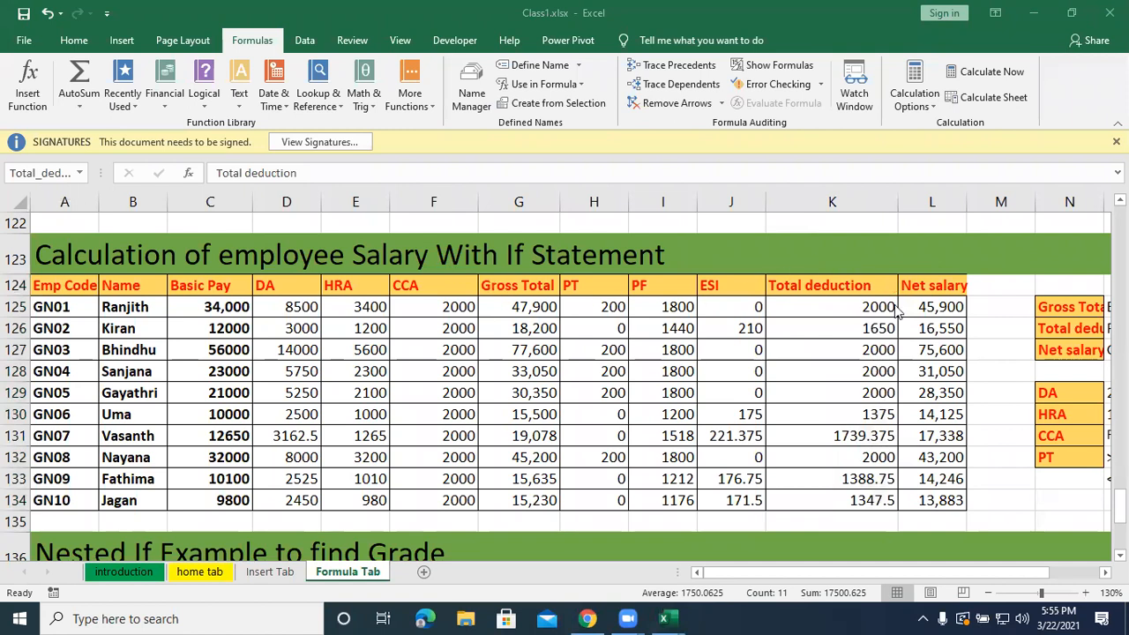
{"action": "double_click", "coordinate": [926, 304]}
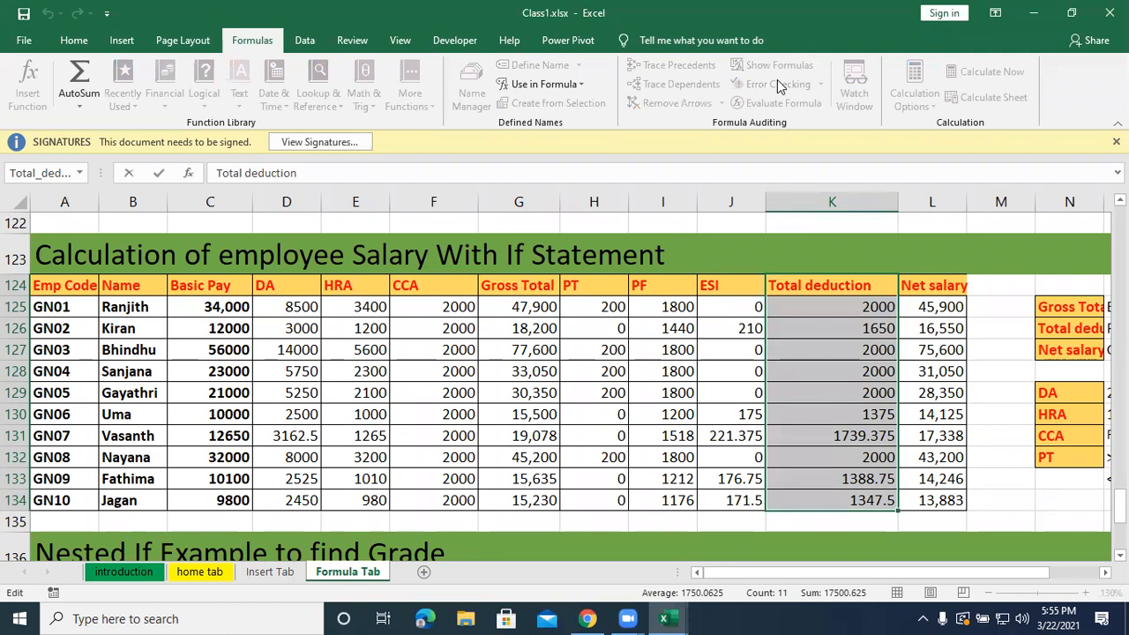
{"action": "left_click", "coordinate": [682, 85]}
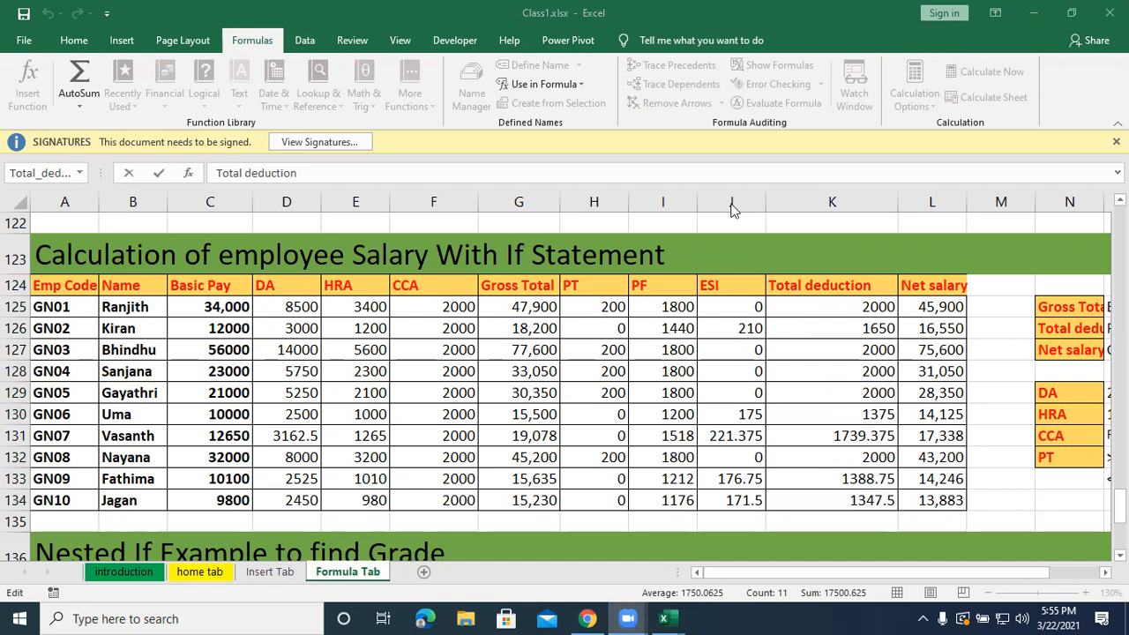
{"action": "left_click", "coordinate": [923, 300]}
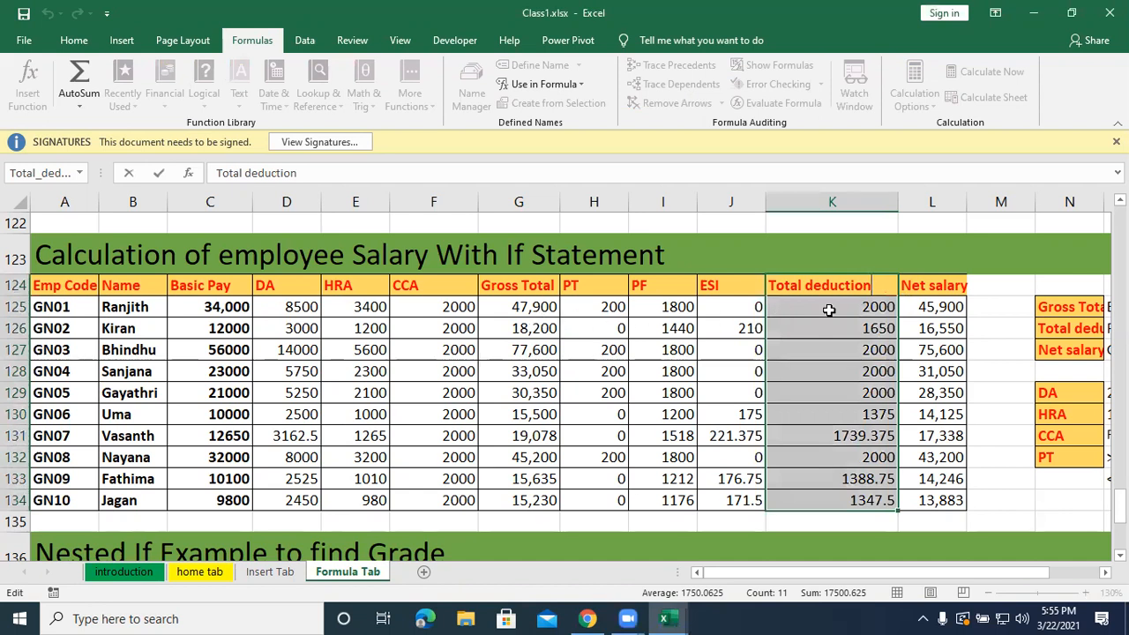
Clear the existing Net salary formulas from L125:L134 in the employee salary table.
{"action": "double_click", "coordinate": [946, 309]}
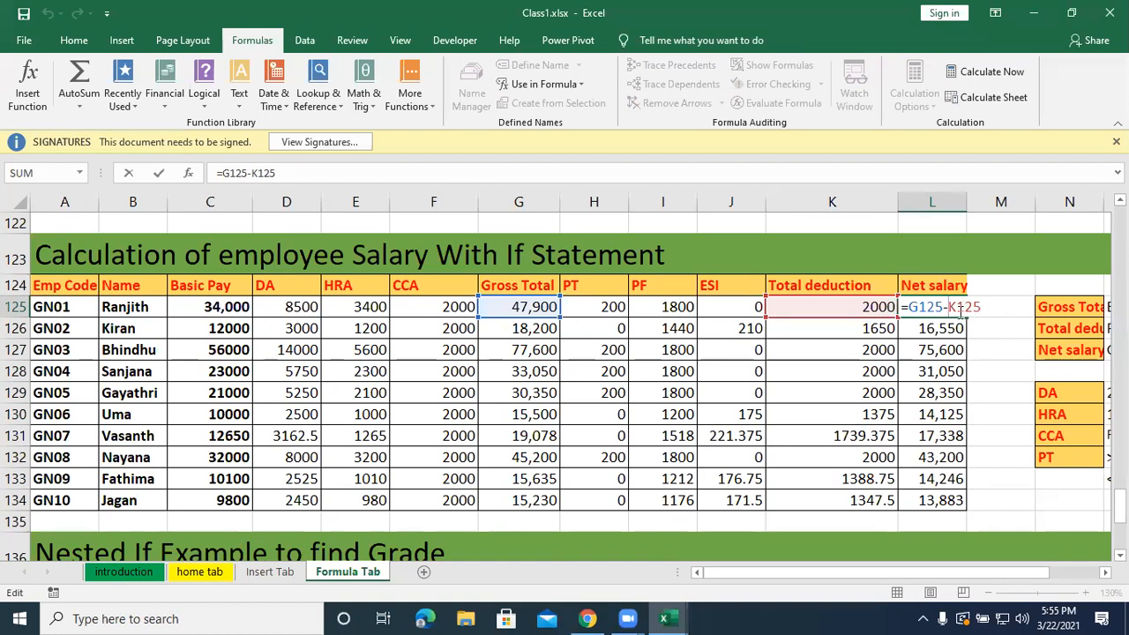
{"action": "left_click_drag", "start_coordinate": [987, 305], "coordinate": [900, 307]}
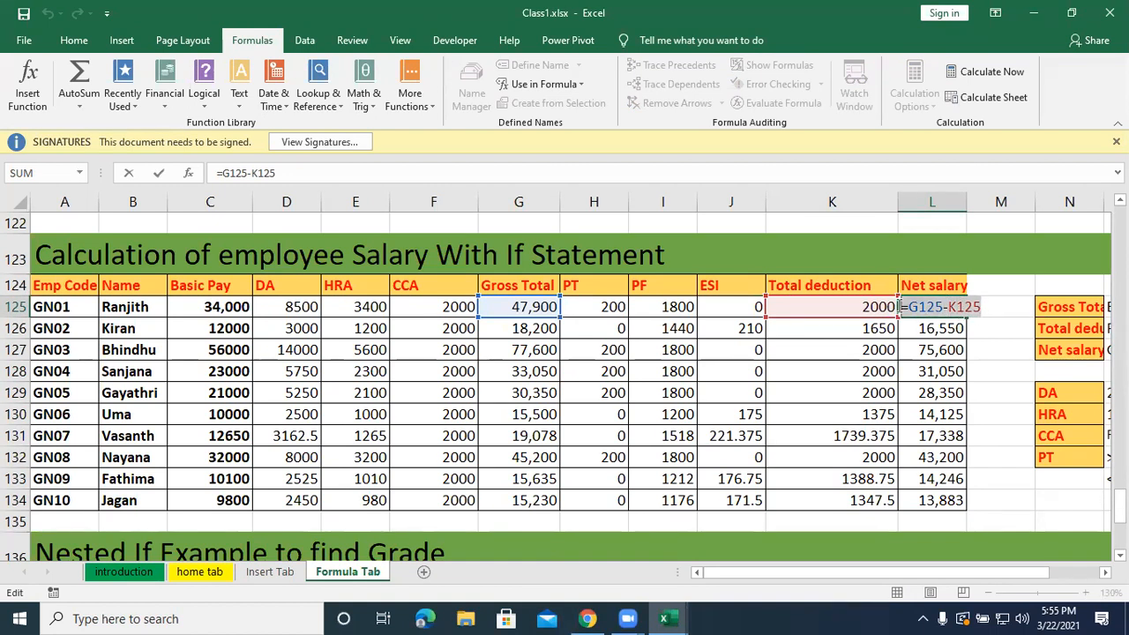
{"action": "key", "text": "BackSpace"}
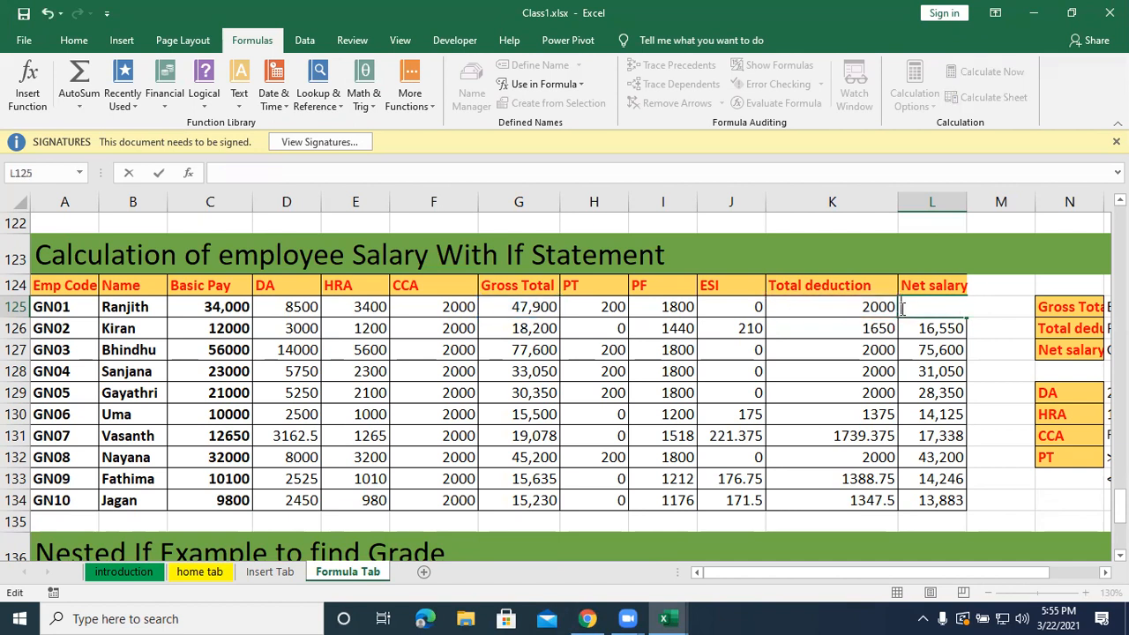
{"action": "left_click", "coordinate": [937, 350]}
{"action": "left_click_drag", "start_coordinate": [935, 307], "coordinate": [943, 487]}
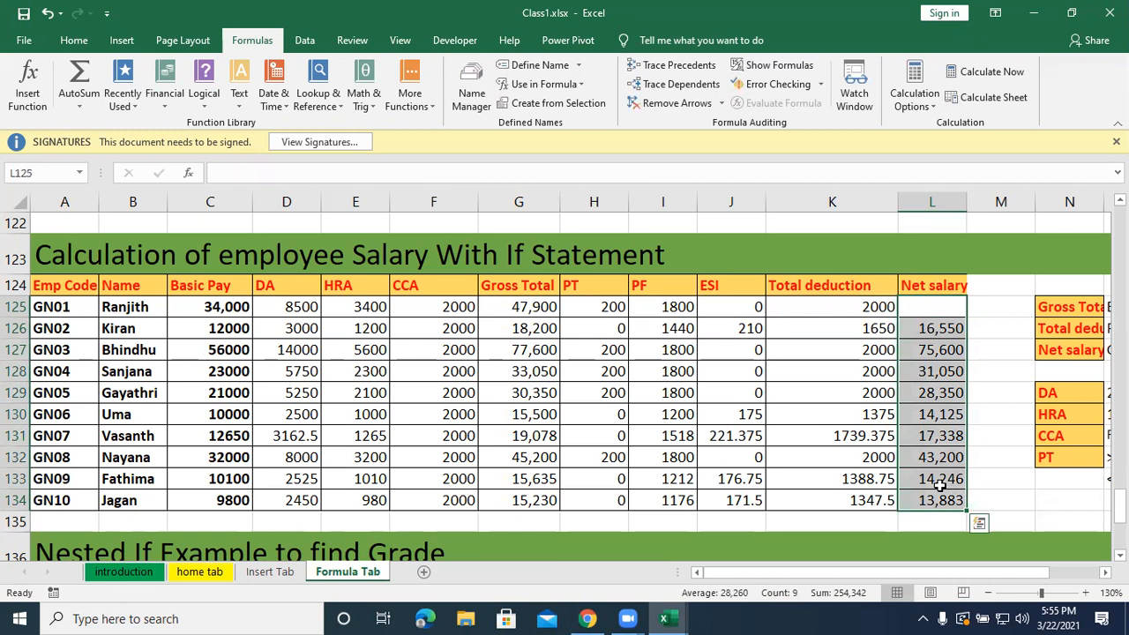
{"action": "key", "text": "Page_Up"}
{"action": "scroll", "coordinate": [860, 365], "scroll_direction": "down", "scroll_amount": 5}
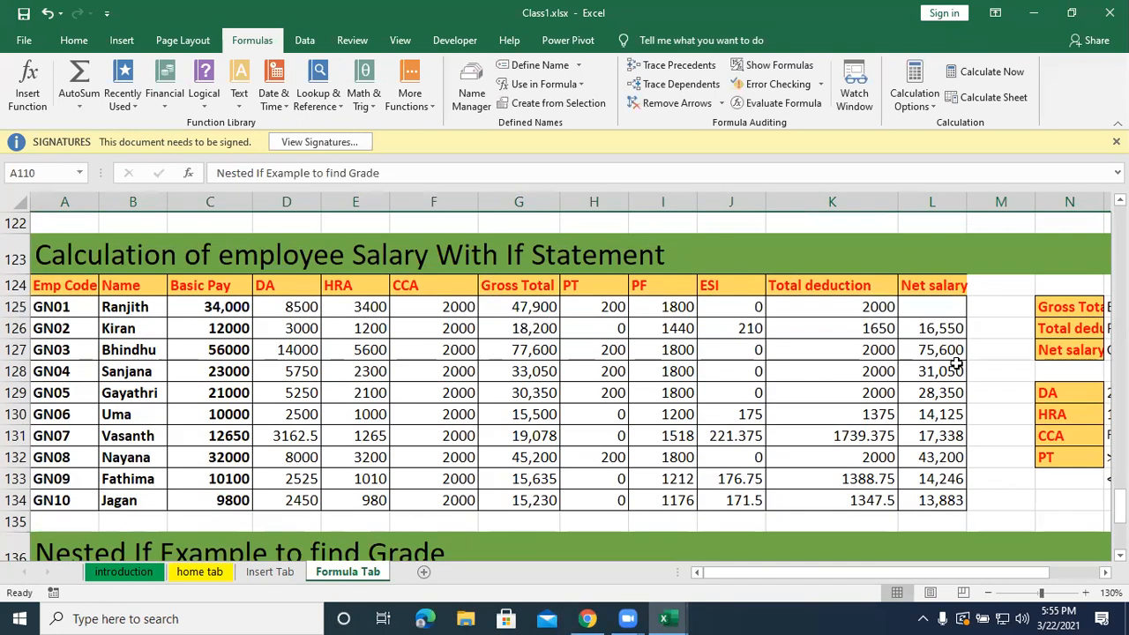
{"action": "left_click_drag", "start_coordinate": [939, 304], "coordinate": [936, 500]}
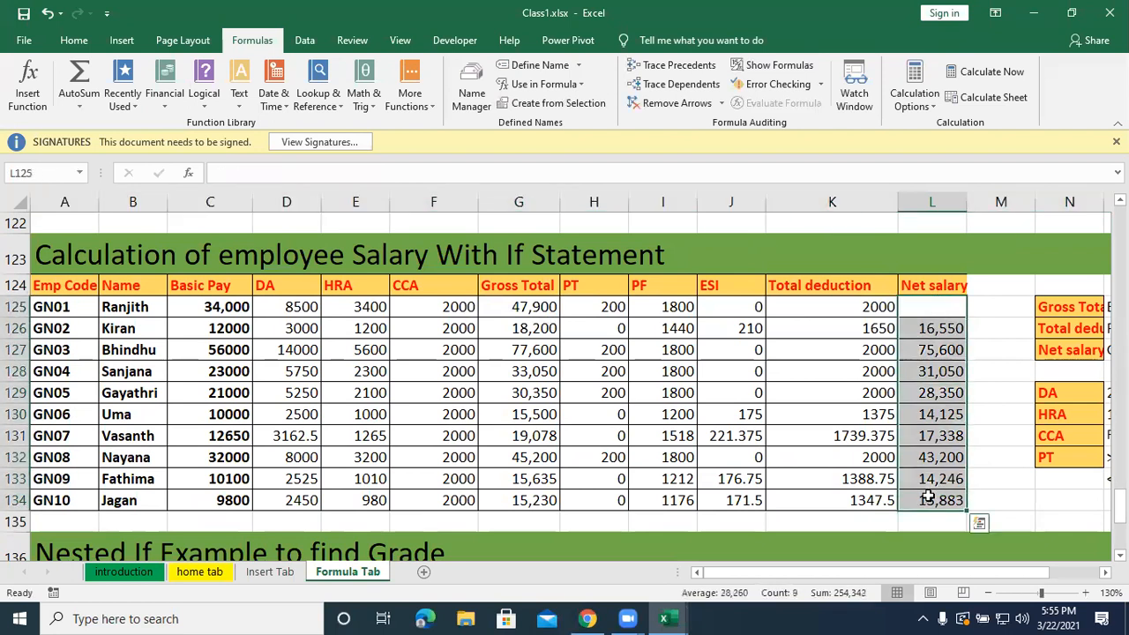
{"action": "key", "text": "Delete"}
Enter =Gross_Total-Total_deduction in L125 and fill the formula down the Net salary column to L134.
{"action": "left_click", "coordinate": [925, 309]}
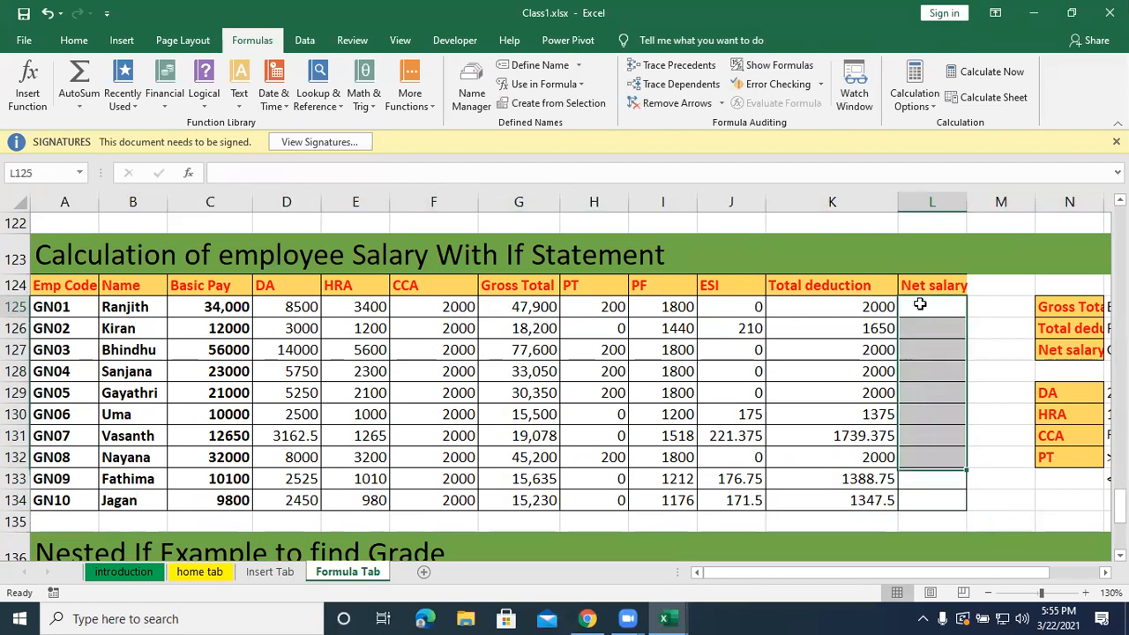
{"action": "type", "text": "="}
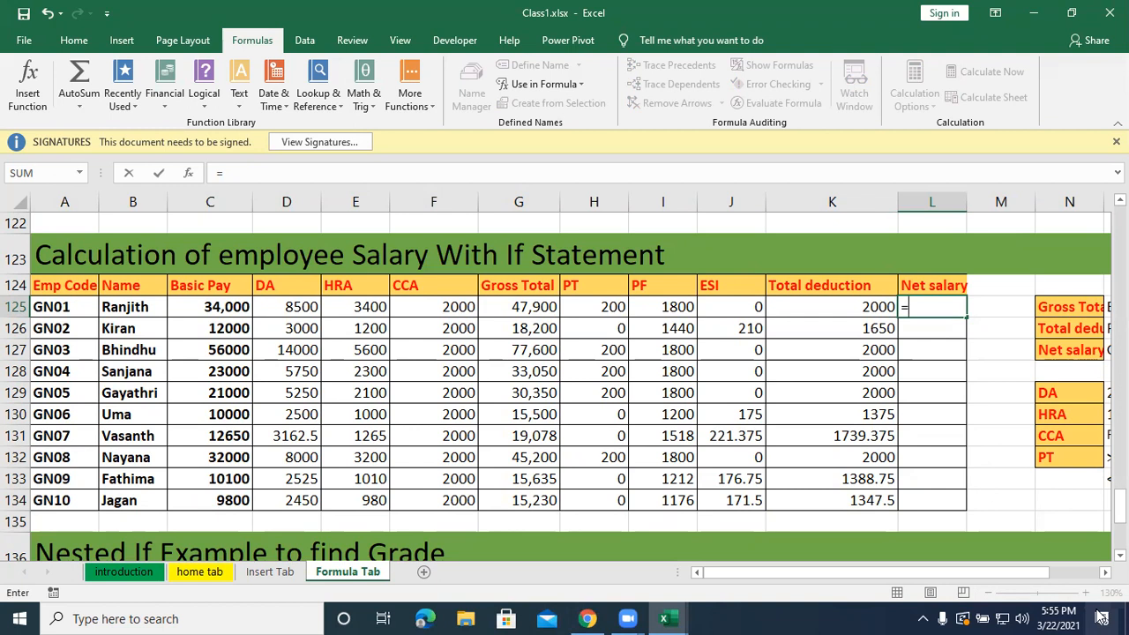
{"action": "type", "text": "g"}
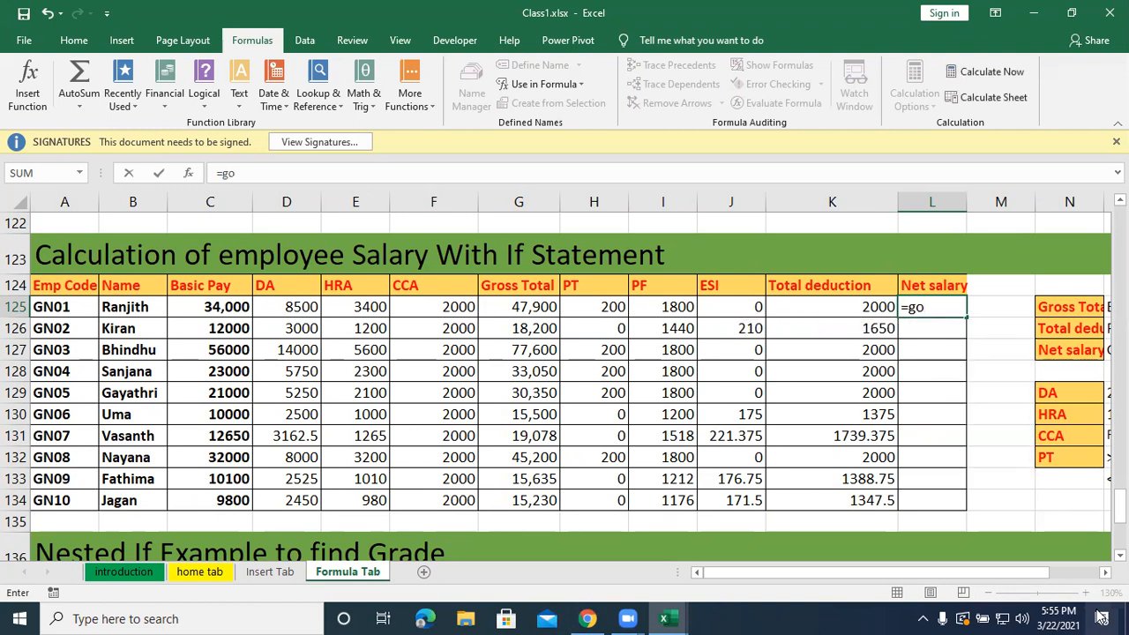
{"action": "type", "text": "ro"}
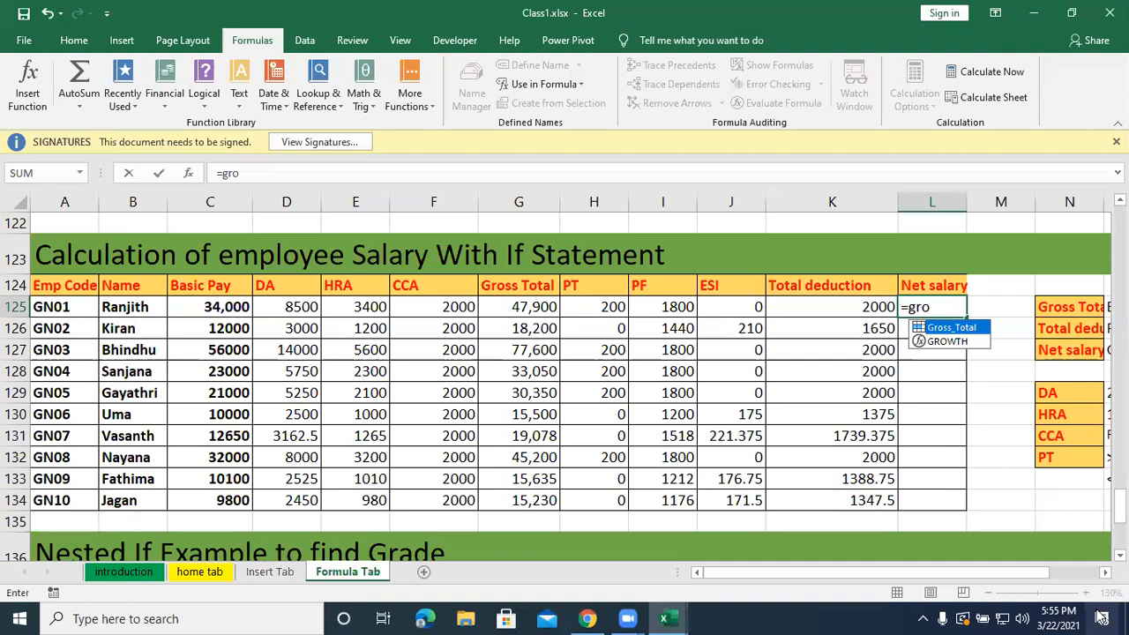
{"action": "key", "text": "Tab"}
{"action": "type", "text": "-"}
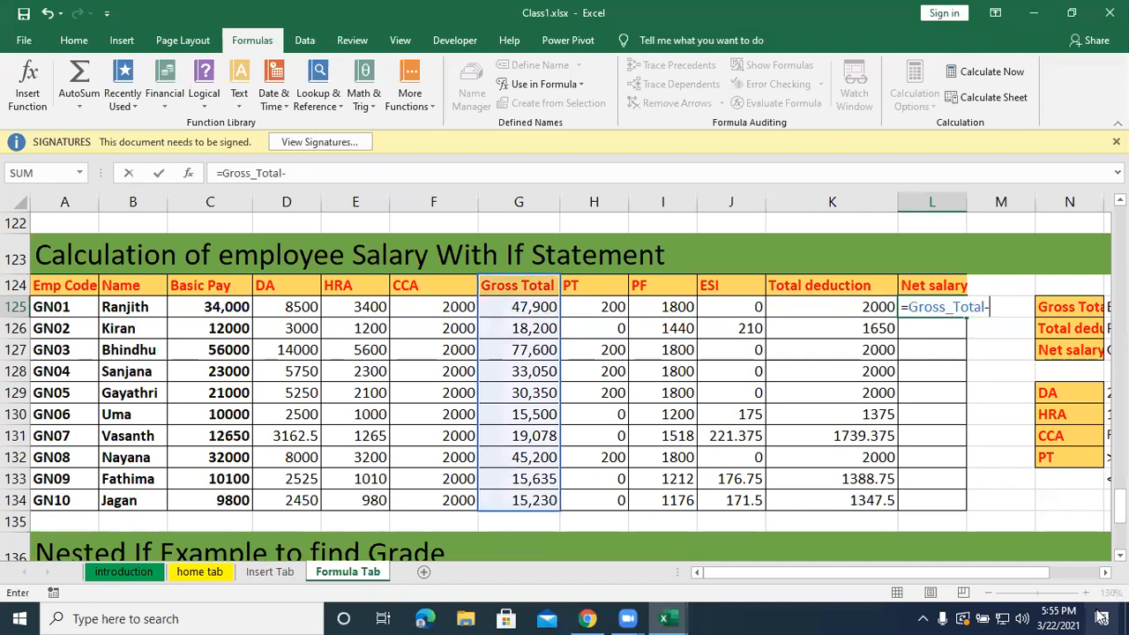
{"action": "type", "text": "tot"}
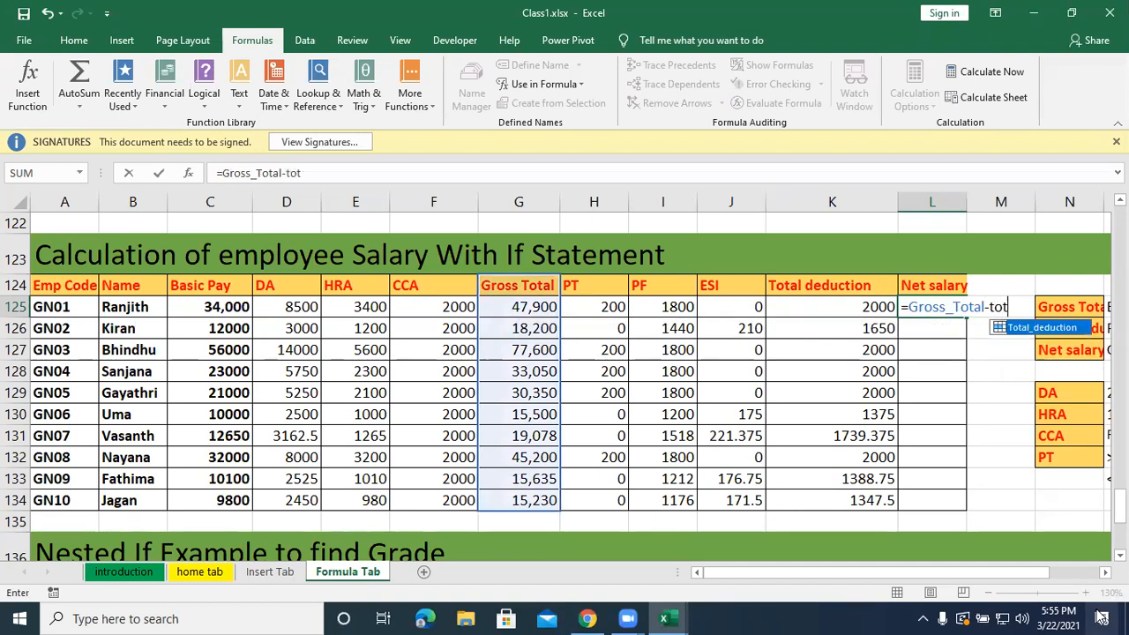
{"action": "key", "text": "Tab"}
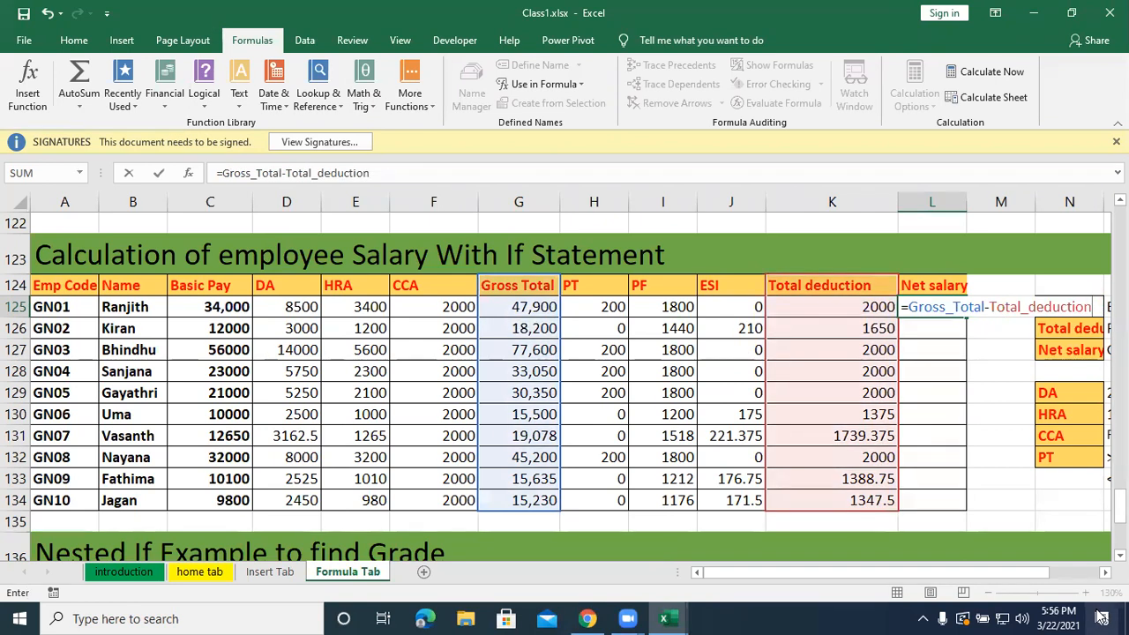
{"action": "key", "text": "Return"}
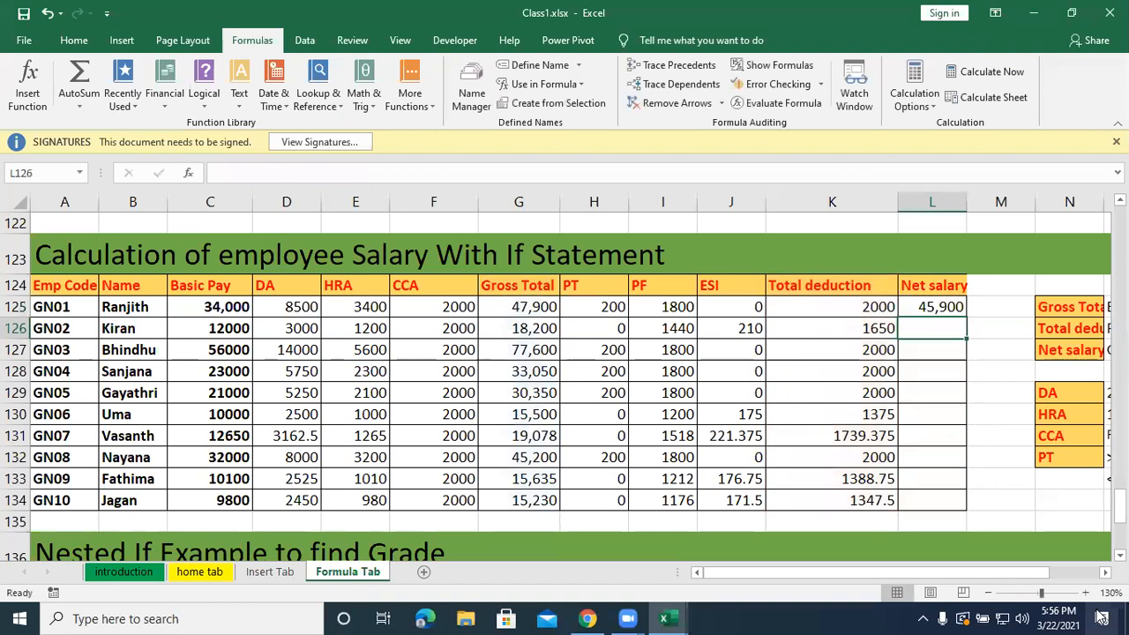
{"action": "left_click", "coordinate": [931, 306]}
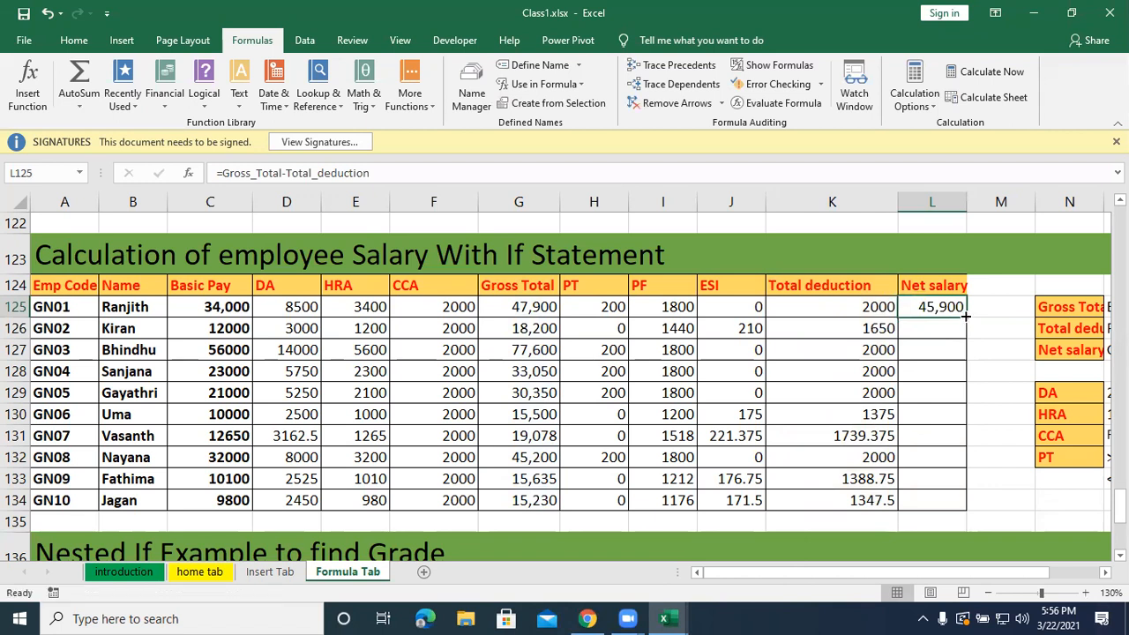
{"action": "double_click", "coordinate": [966, 316]}
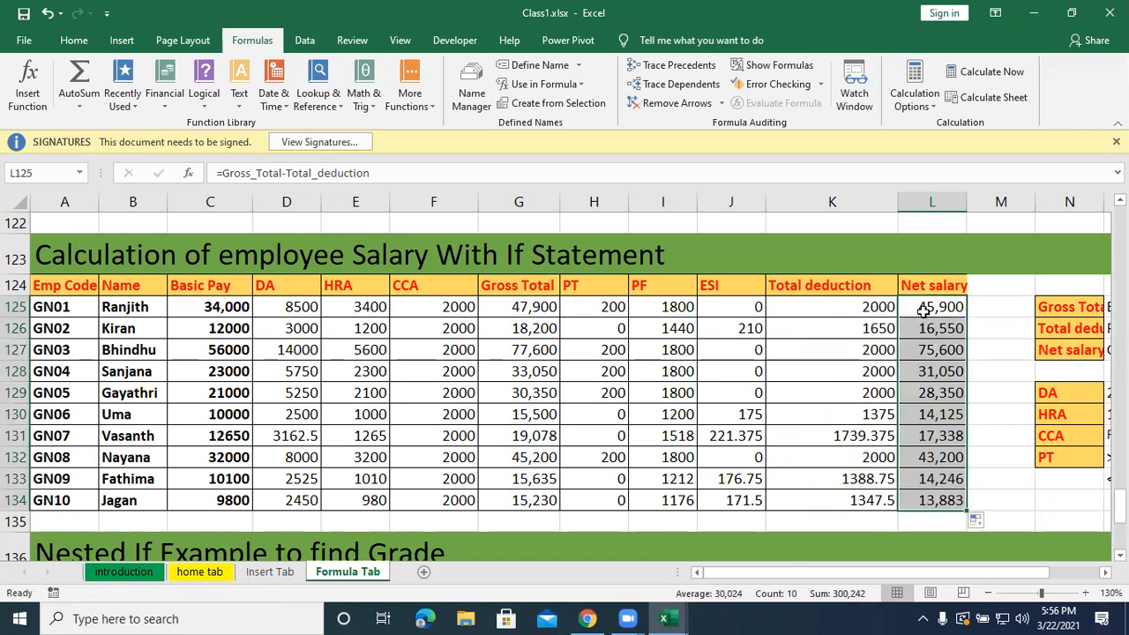
Inspect the named ranges referenced by the Net salary formula in L125, leaving the formula as it is.
{"action": "double_click", "coordinate": [924, 311]}
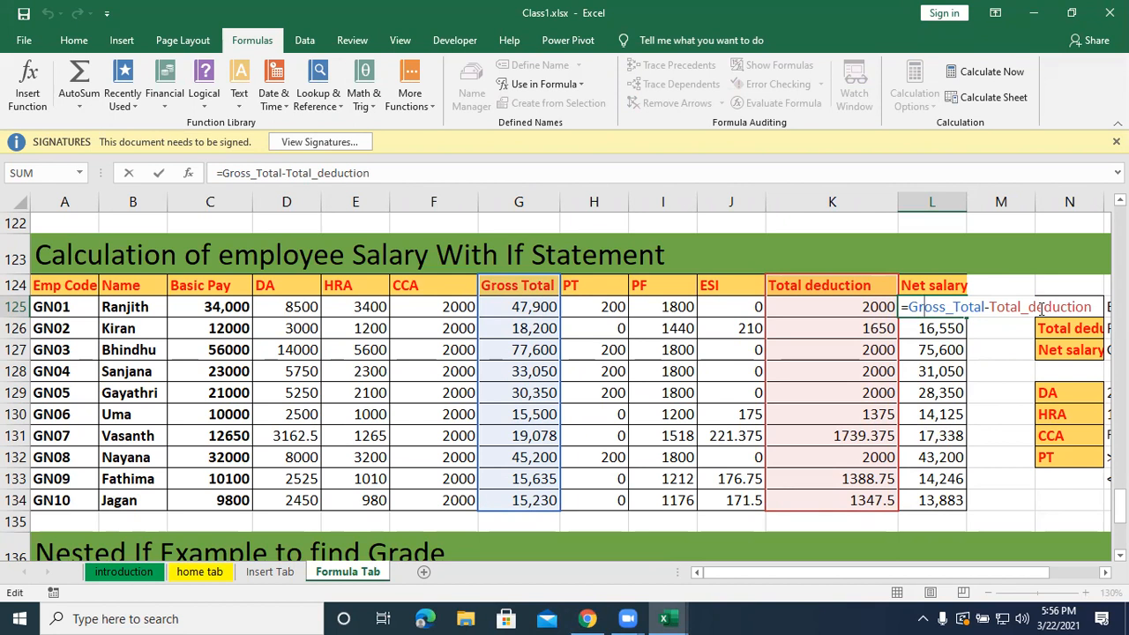
{"action": "key", "text": "Return"}
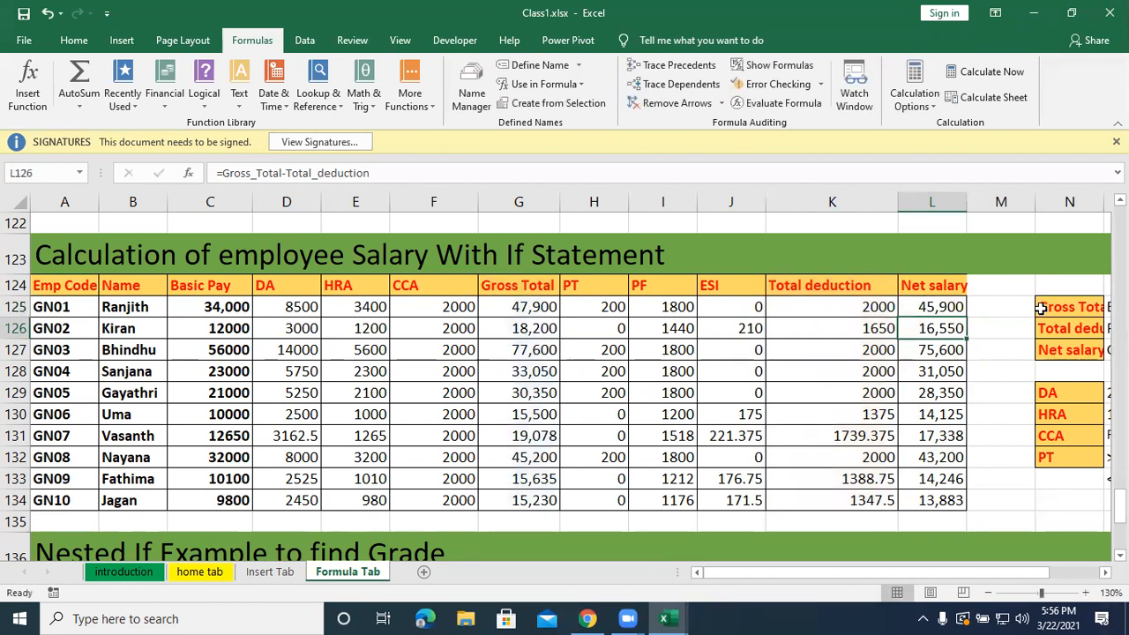
{"action": "left_click", "coordinate": [939, 305]}
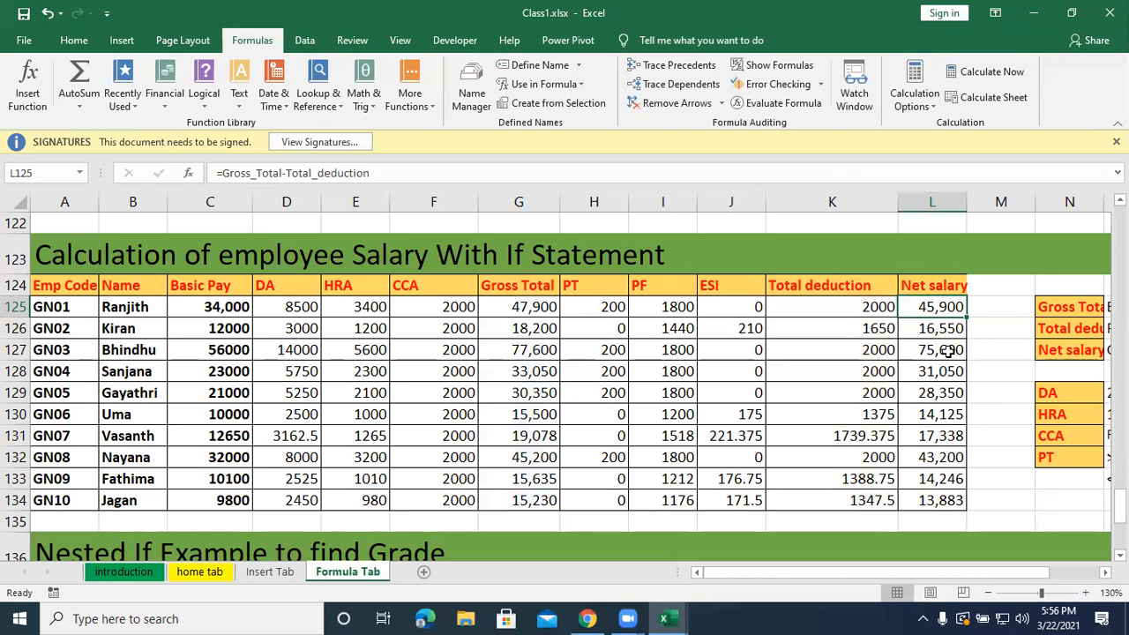
Review the workbook's defined names in the Name Manager, widening the Refers To column to read the full ranges.
{"action": "left_click", "coordinate": [468, 99]}
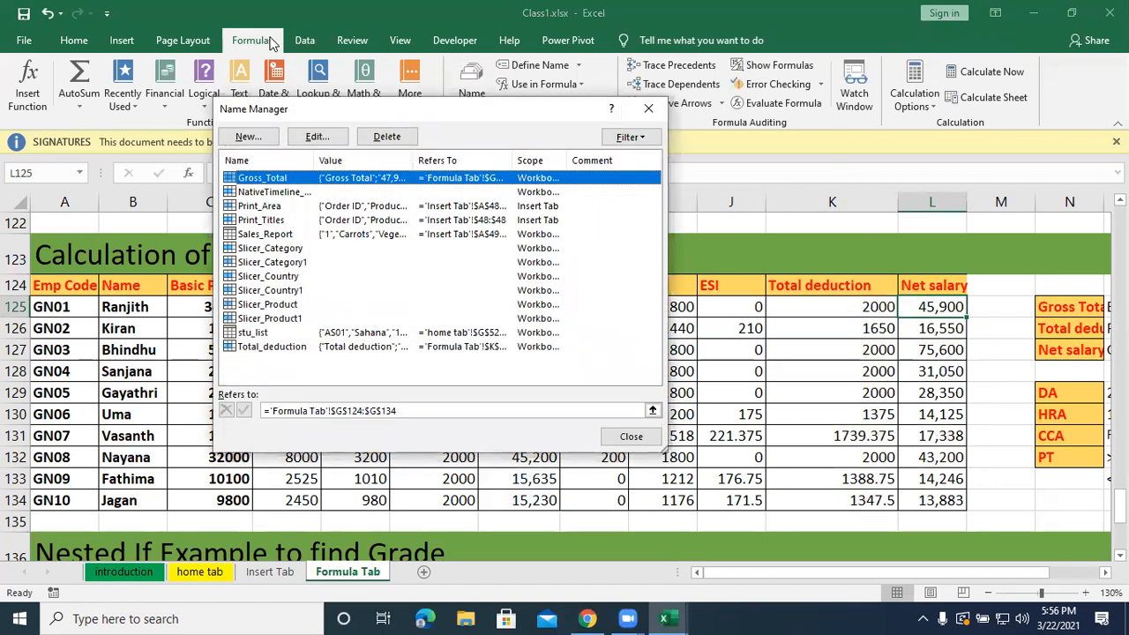
{"action": "left_click", "coordinate": [644, 110]}
{"action": "left_click", "coordinate": [472, 88]}
{"action": "left_click_drag", "start_coordinate": [514, 159], "coordinate": [584, 159]}
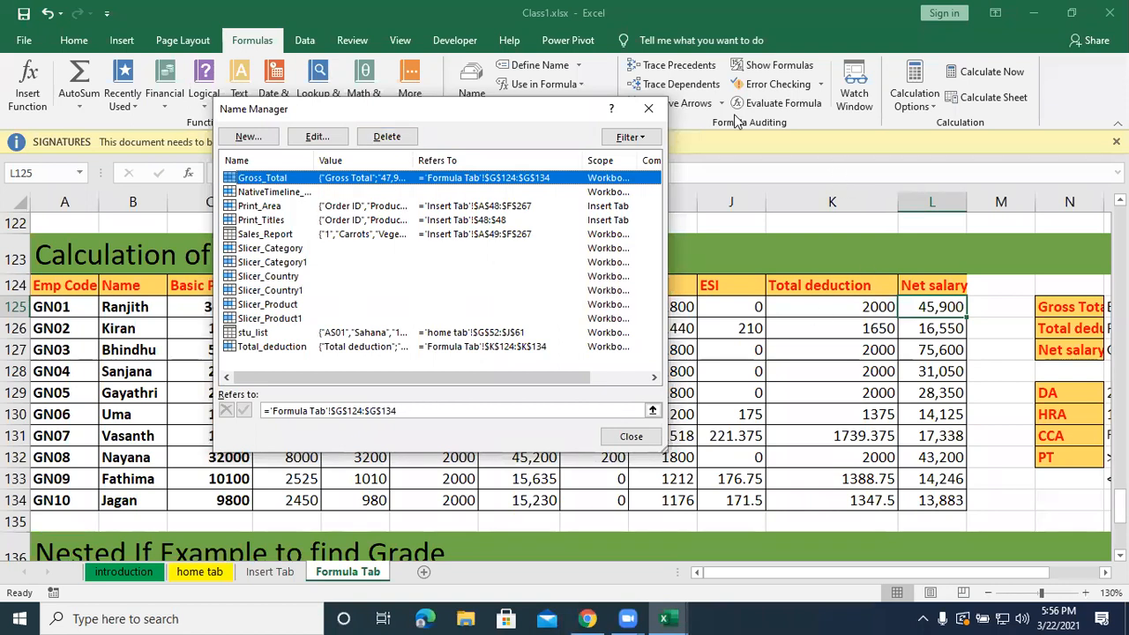
{"action": "left_click", "coordinate": [649, 109]}
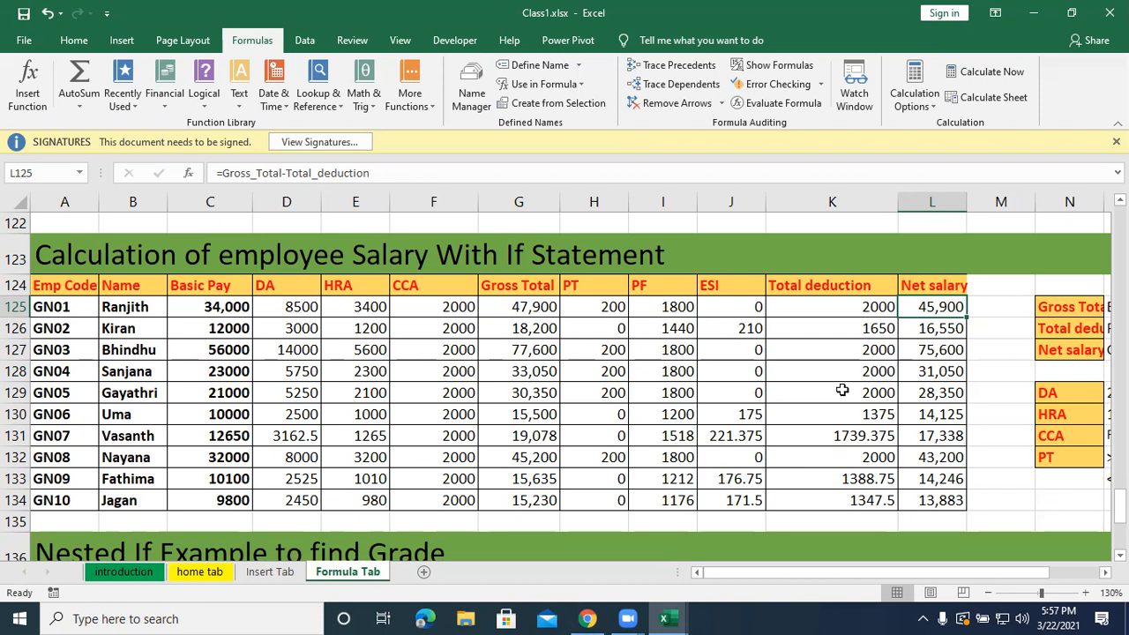
Close Class1.xlsx with its changes saved, and close the Practice file for Logical Functions.xlsx workbook.
{"action": "left_click", "coordinate": [1110, 12]}
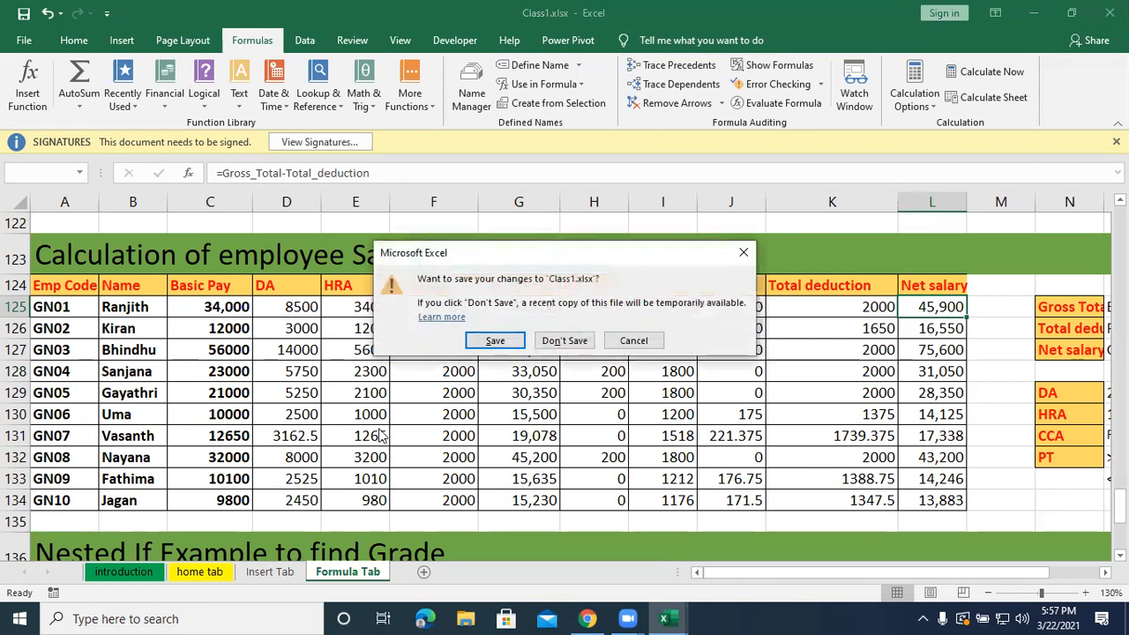
{"action": "left_click", "coordinate": [495, 341]}
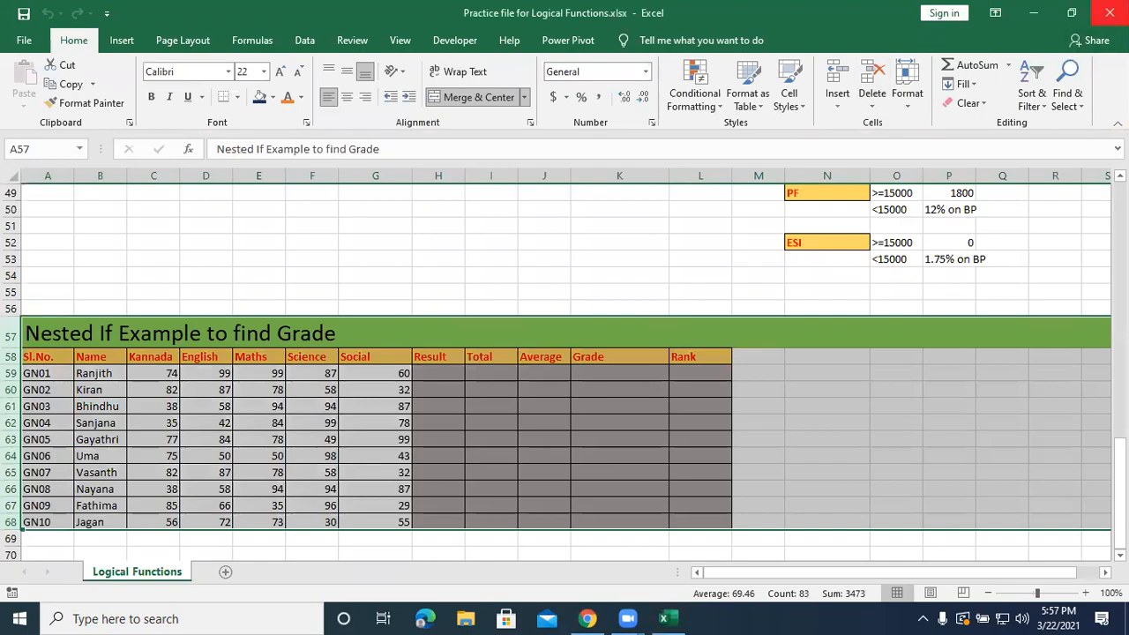
{"action": "left_click", "coordinate": [1109, 13]}
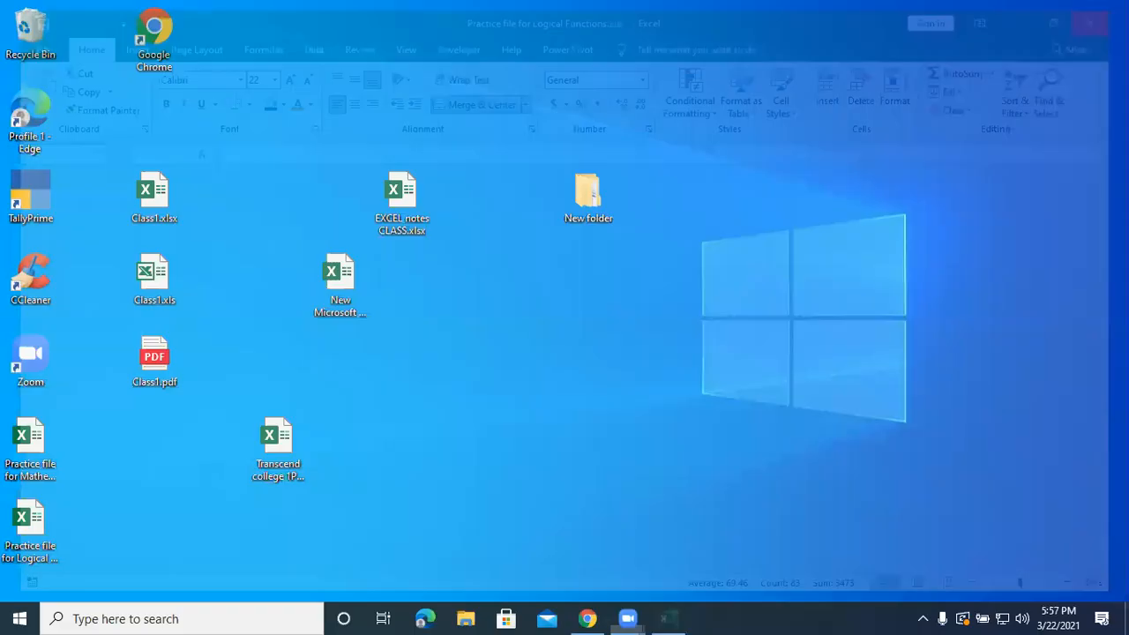